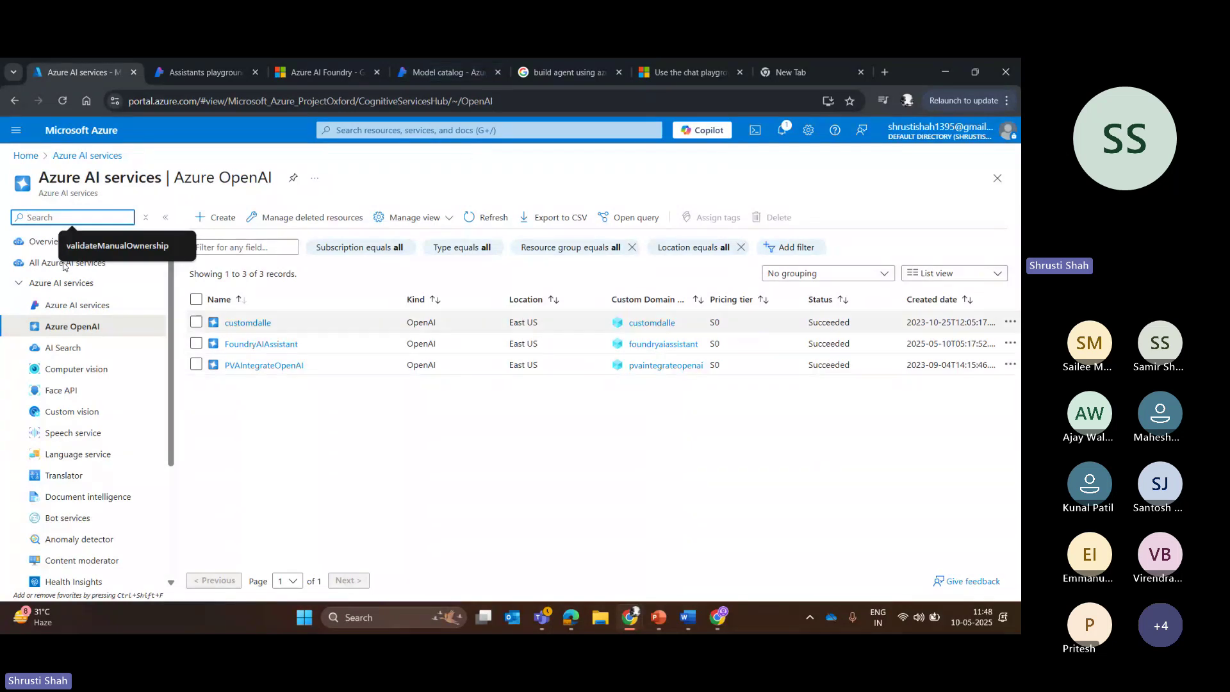
pyautogui.moveTo(184, 180); pyautogui.dragTo(251, 176)
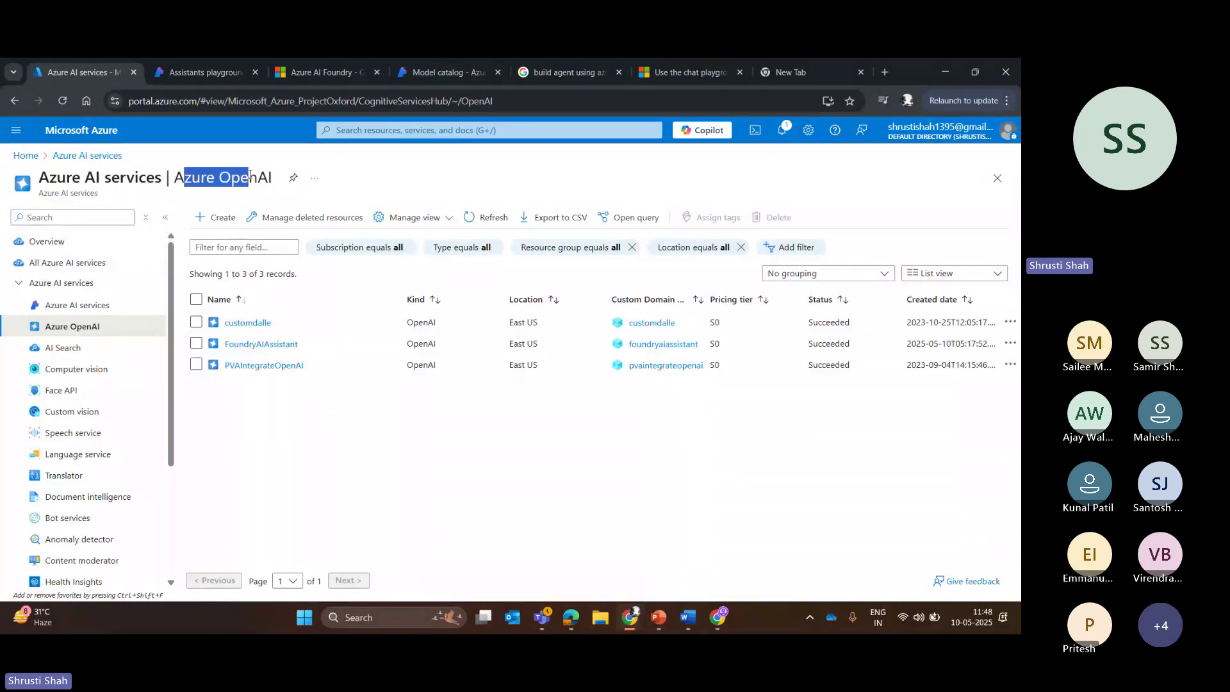
pyautogui.click(162, 180)
pyautogui.moveTo(162, 180); pyautogui.dragTo(3, 184)
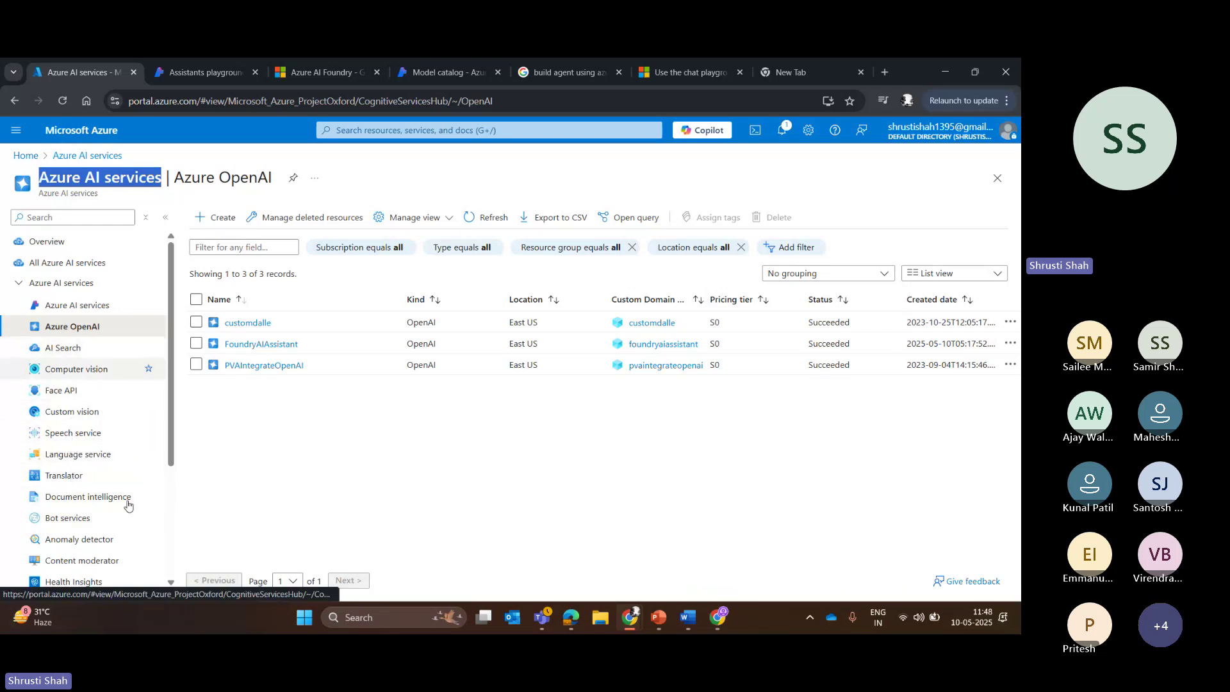
pyautogui.scroll(-2, 175, 435)
pyautogui.scroll(2, 96, 359)
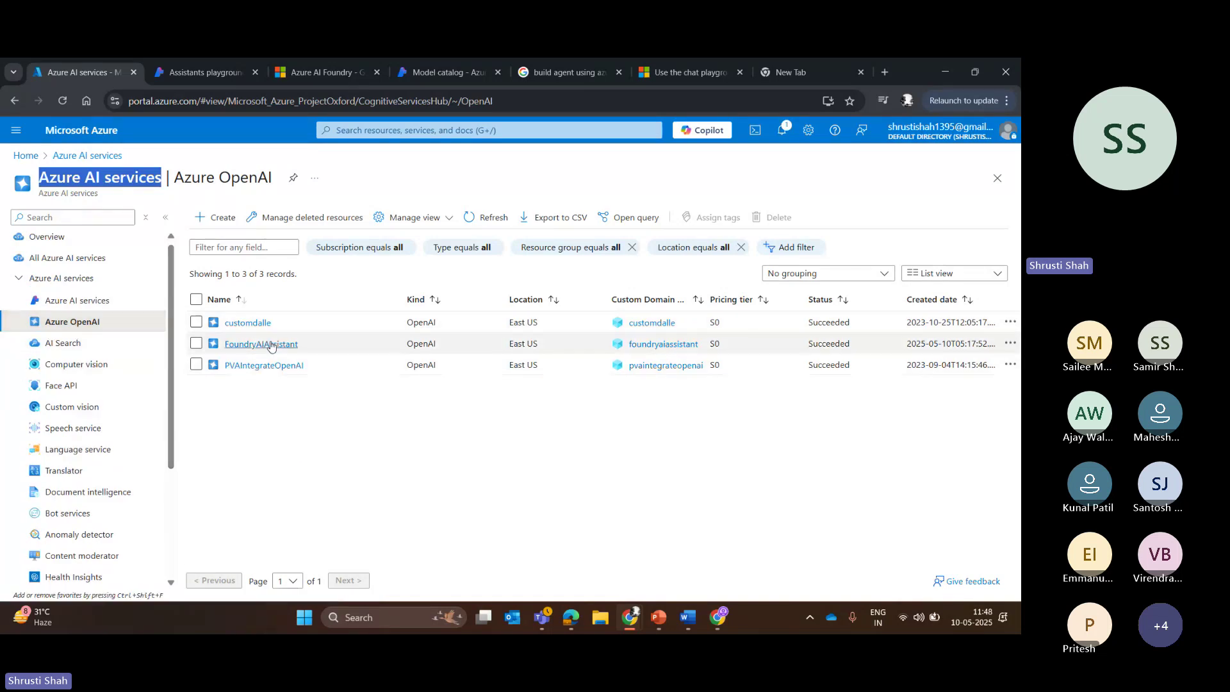
# Start creating a new Azure OpenAI resource and check which pricing tiers its creation form offers
pyautogui.click(222, 219)
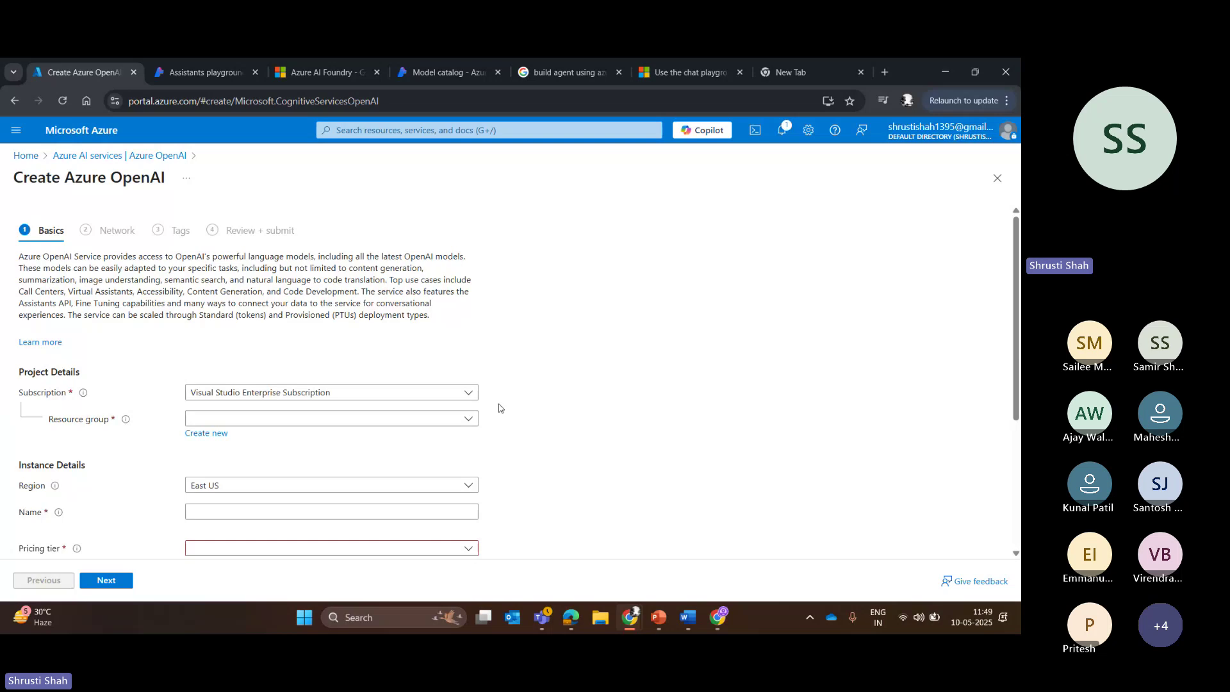
pyautogui.click(466, 417)
pyautogui.click(1020, 339)
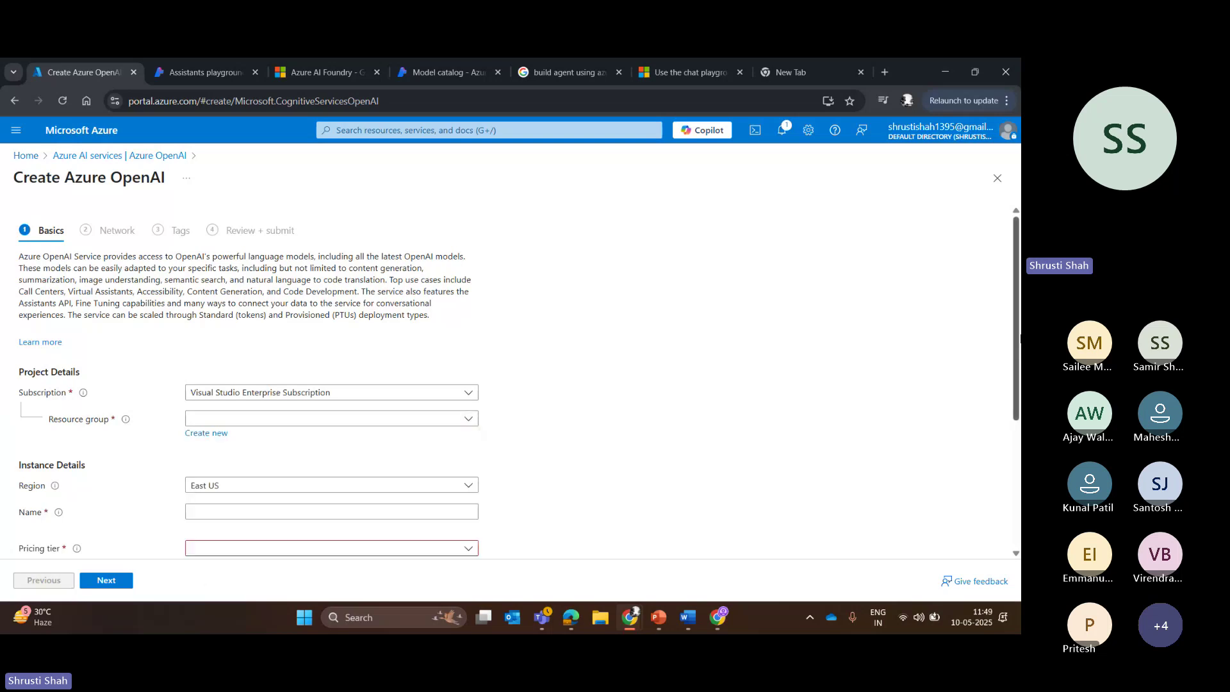
pyautogui.scroll(-2, 151, 241)
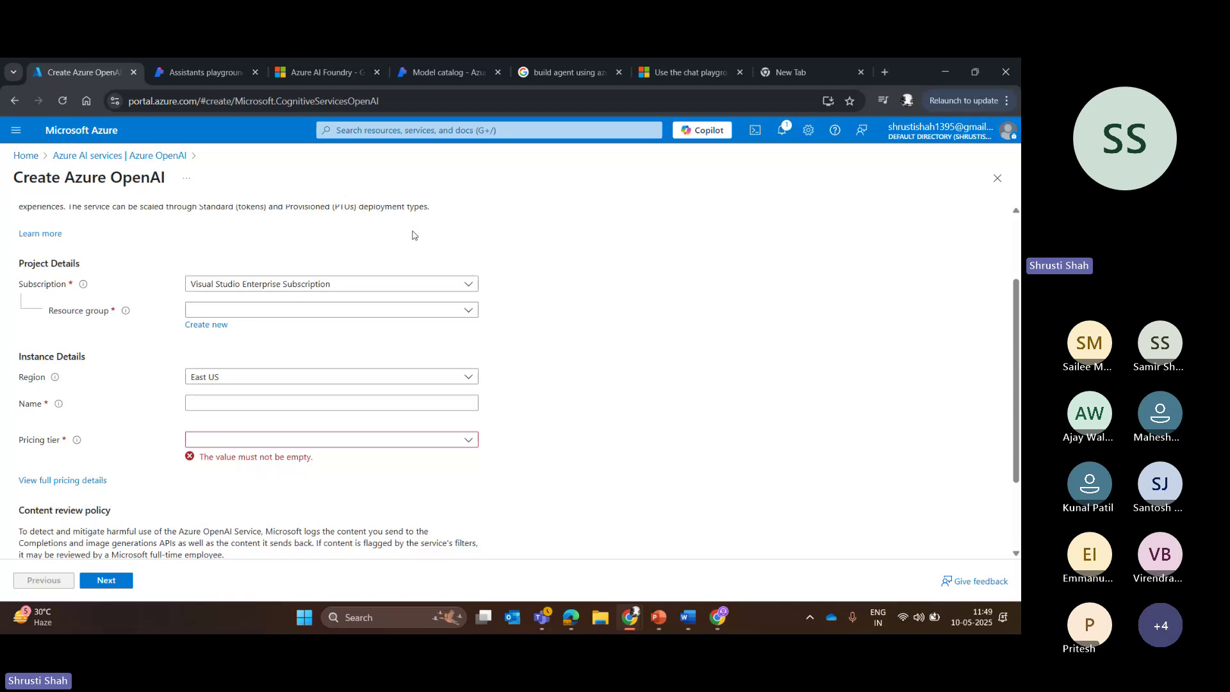
pyautogui.click(218, 437)
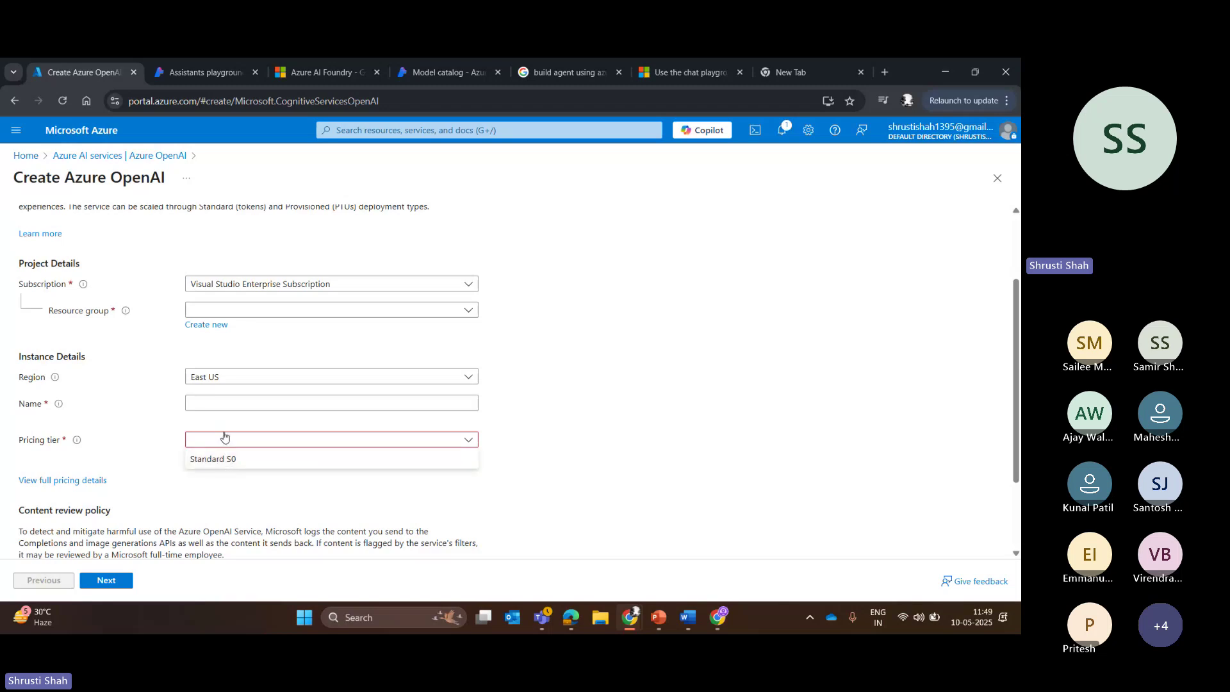
pyautogui.click(728, 426)
# Open the full Azure OpenAI Service pricing details, review the per-model token prices, and return to the resource creation form
pyautogui.click(88, 480)
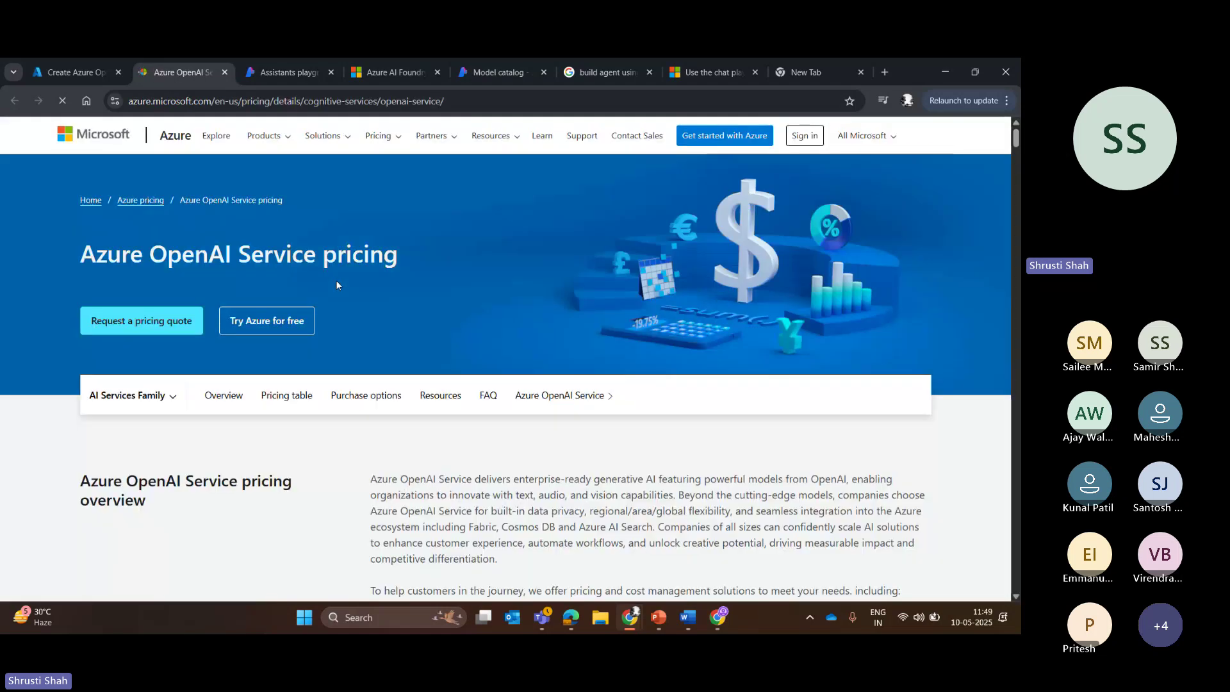
pyautogui.moveTo(1015, 146); pyautogui.dragTo(1014, 178)
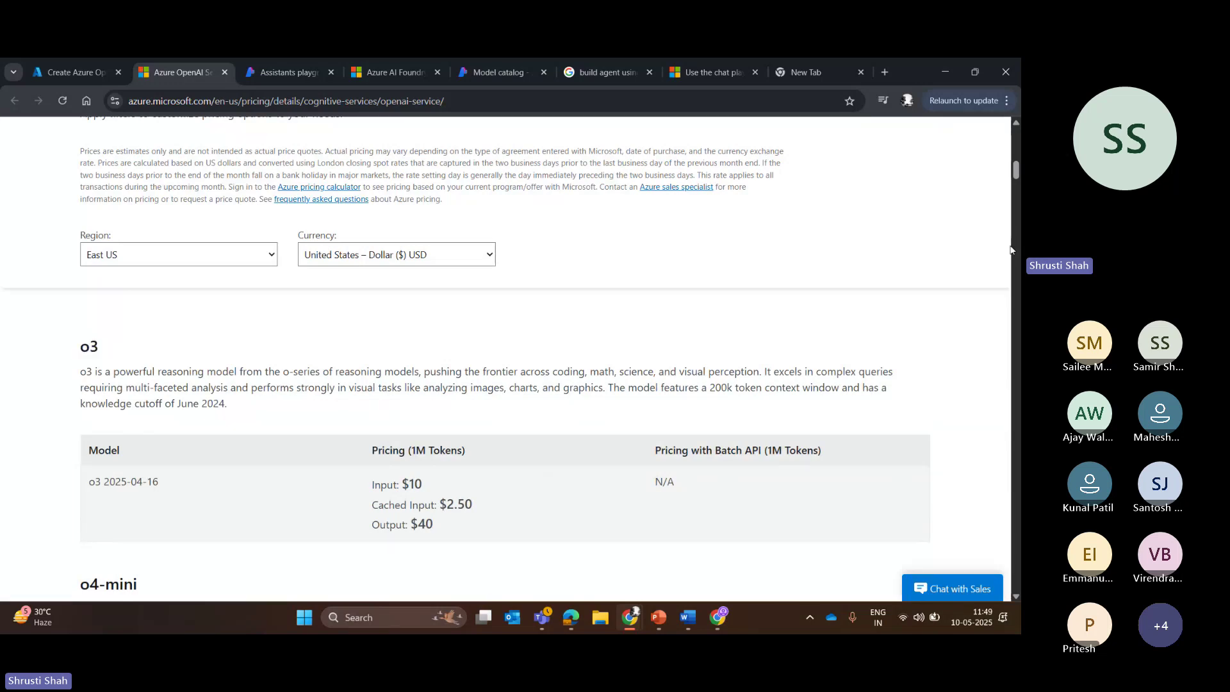
pyautogui.scroll(-15, 1011, 249)
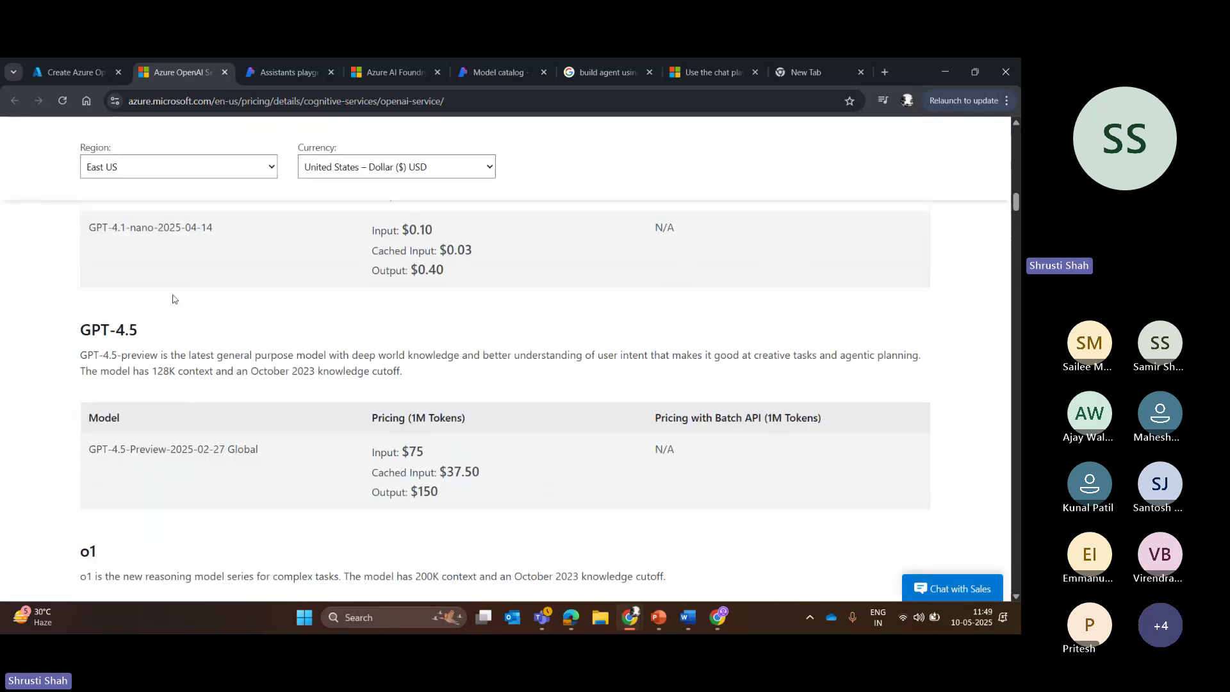
pyautogui.scroll(-12, 1012, 305)
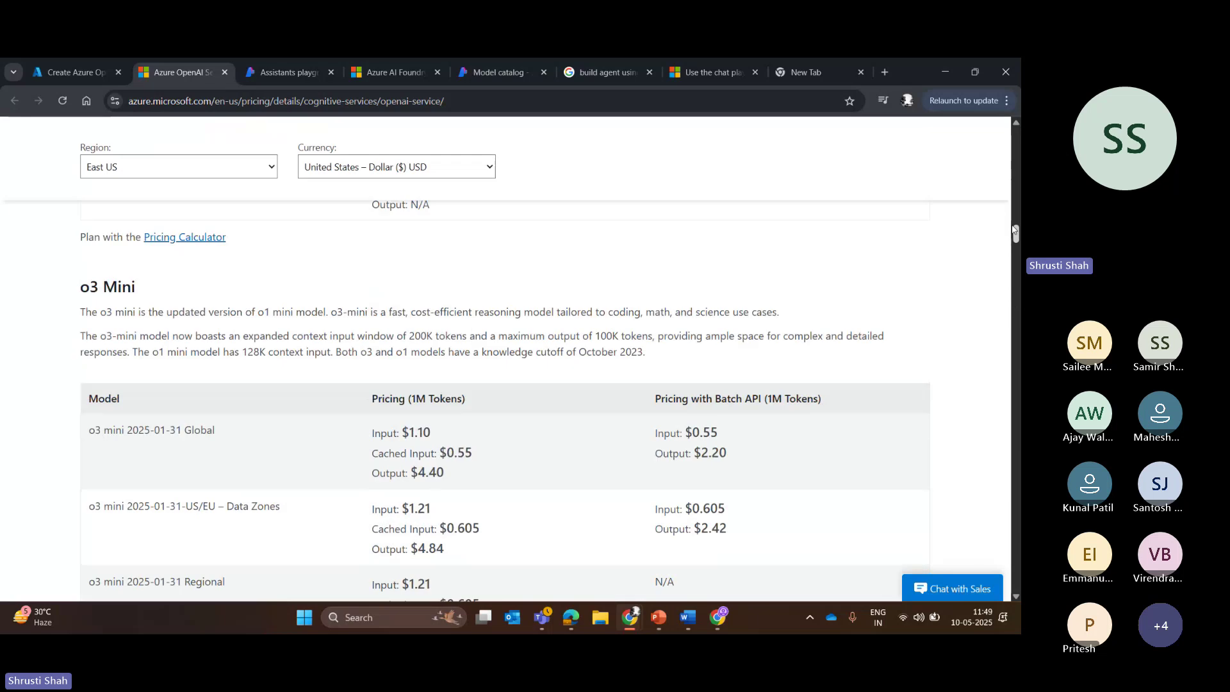
pyautogui.scroll(-15, 1014, 230)
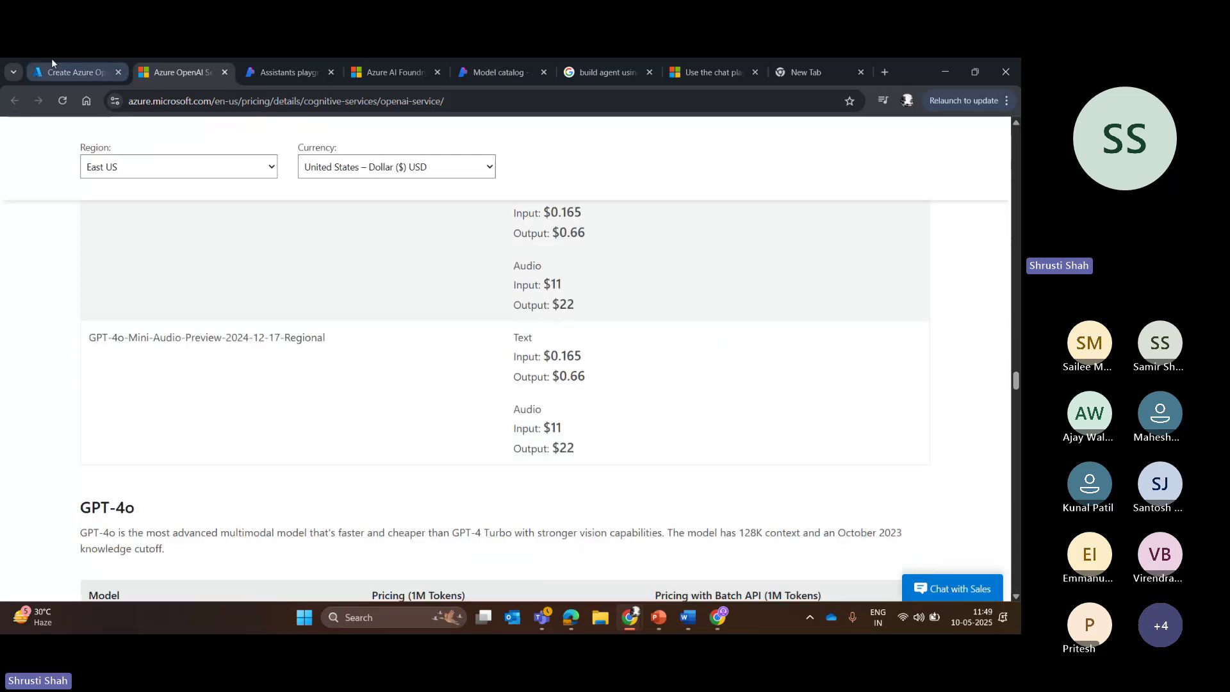
pyautogui.click(51, 59)
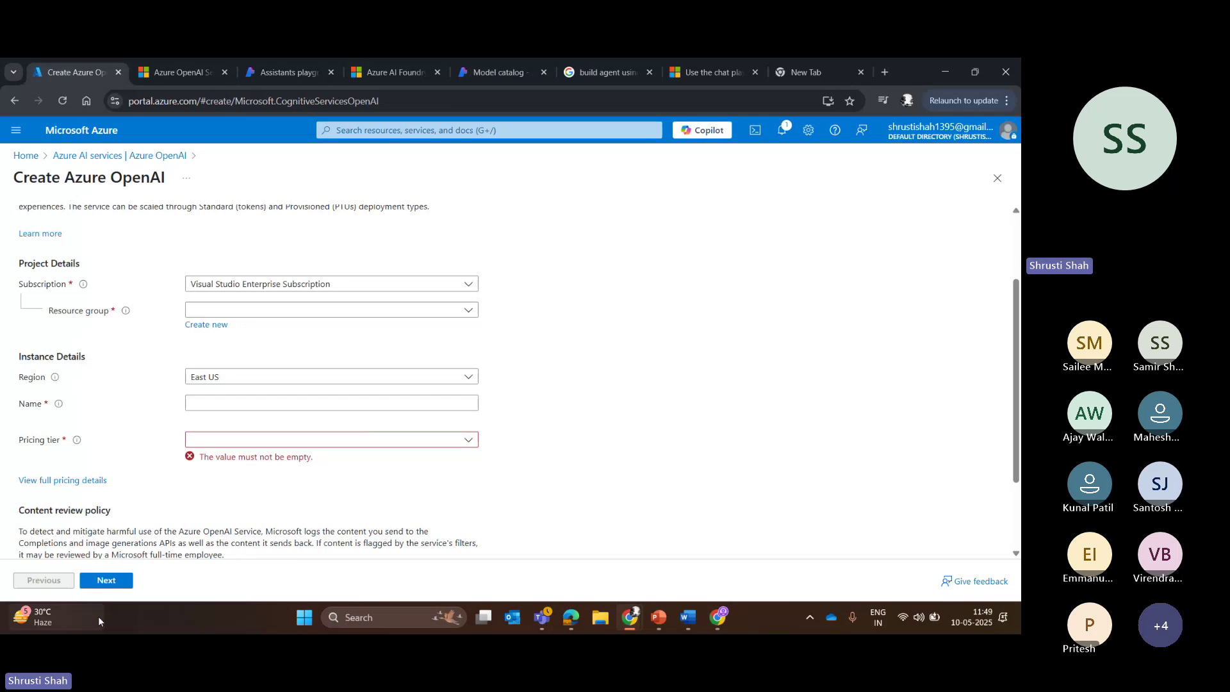
# Choose AzurePoC as the new resource's resource group and Canada East as its region
pyautogui.click(102, 580)
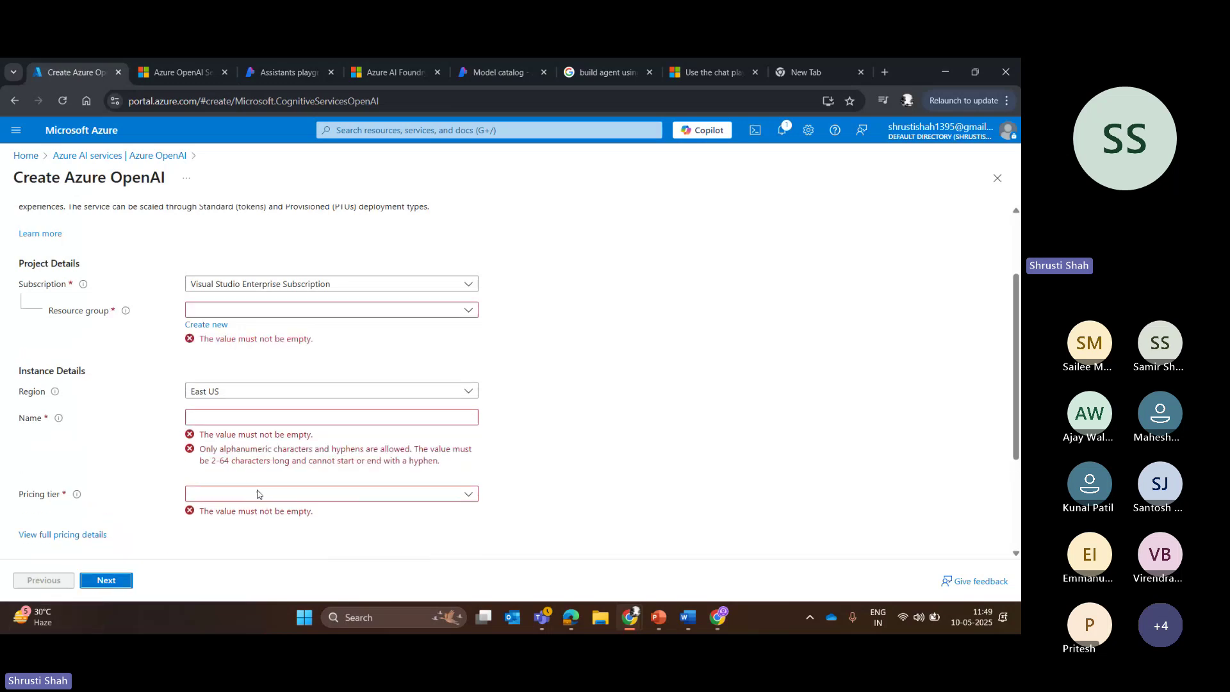
pyautogui.click(242, 310)
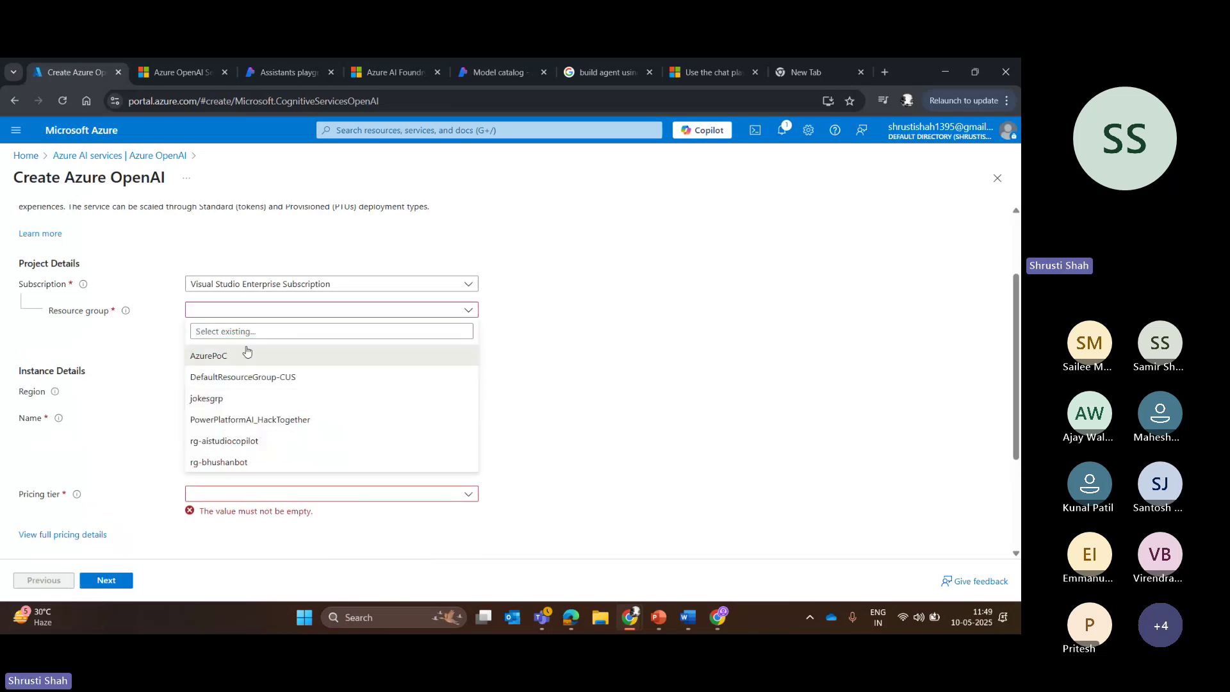
pyautogui.click(248, 355)
pyautogui.click(250, 377)
pyautogui.click(214, 485)
# Name the instance sfdsd with the Standard S0 pricing tier and continue to the network settings
pyautogui.click(244, 402)
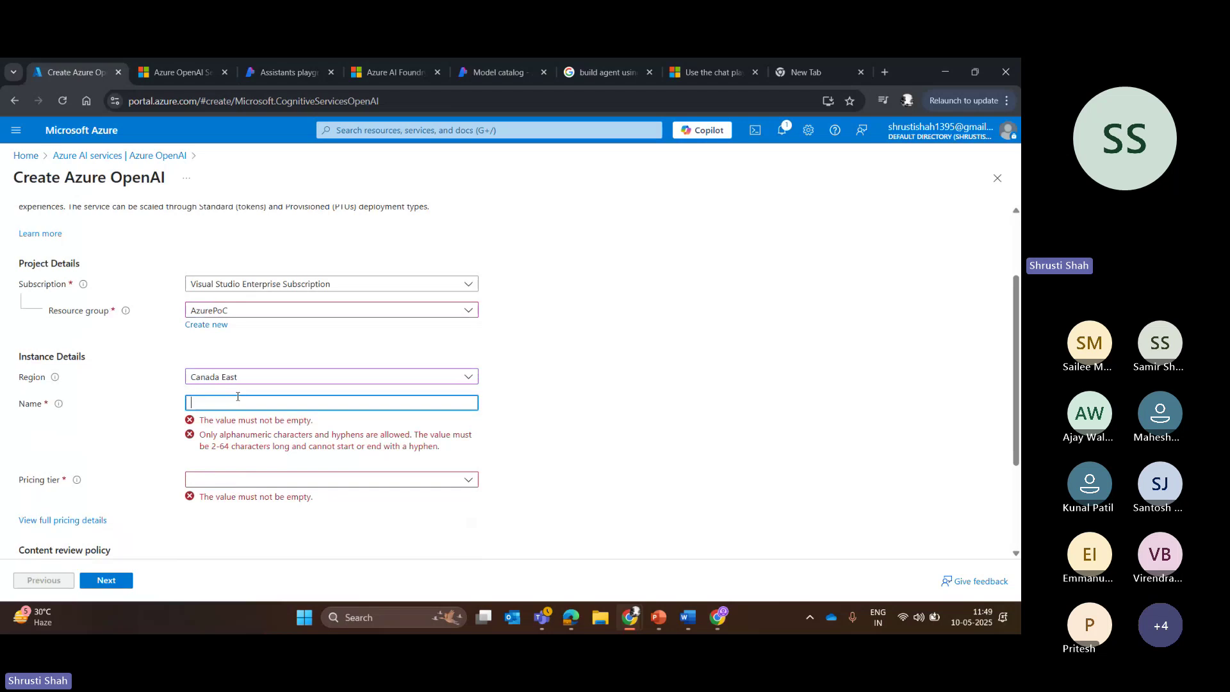
pyautogui.write('s')
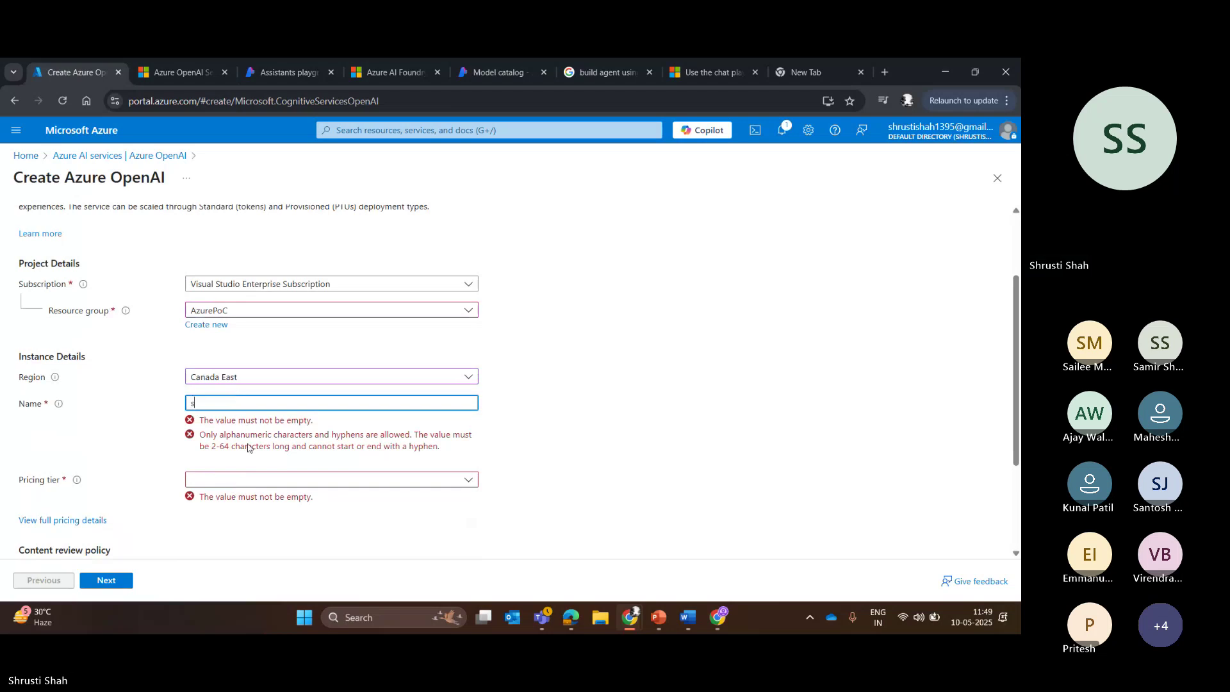
pyautogui.write('fdsd')
pyautogui.click(249, 447)
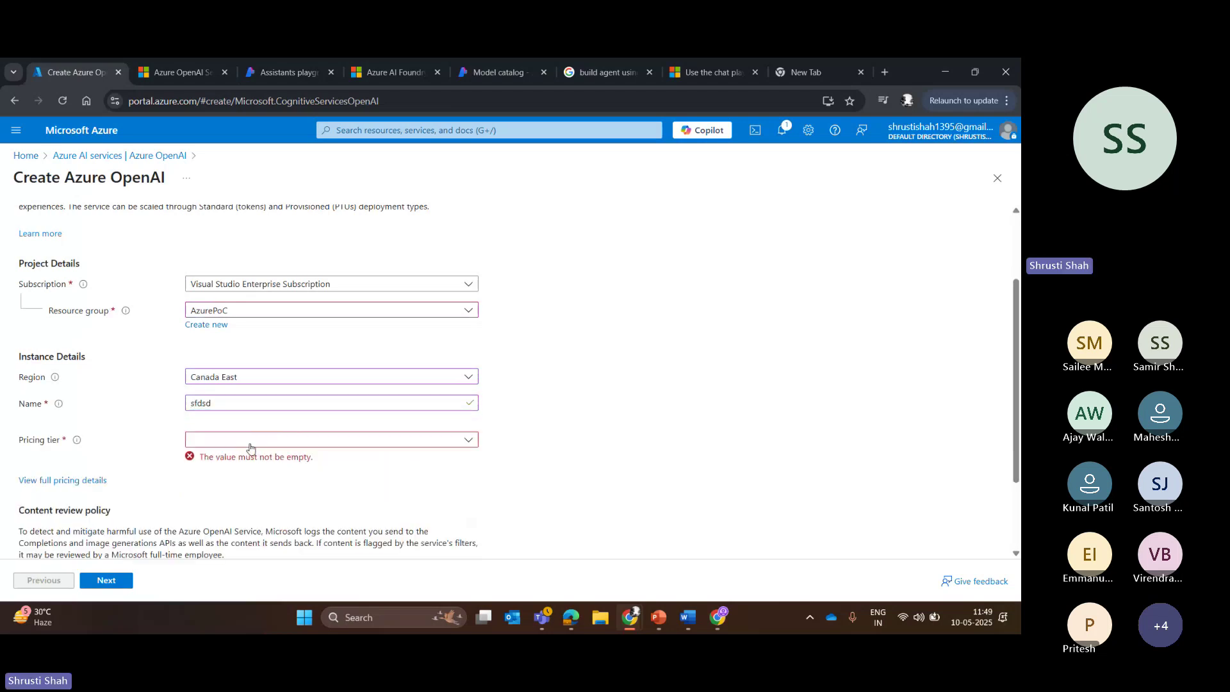
pyautogui.click(211, 458)
pyautogui.click(93, 581)
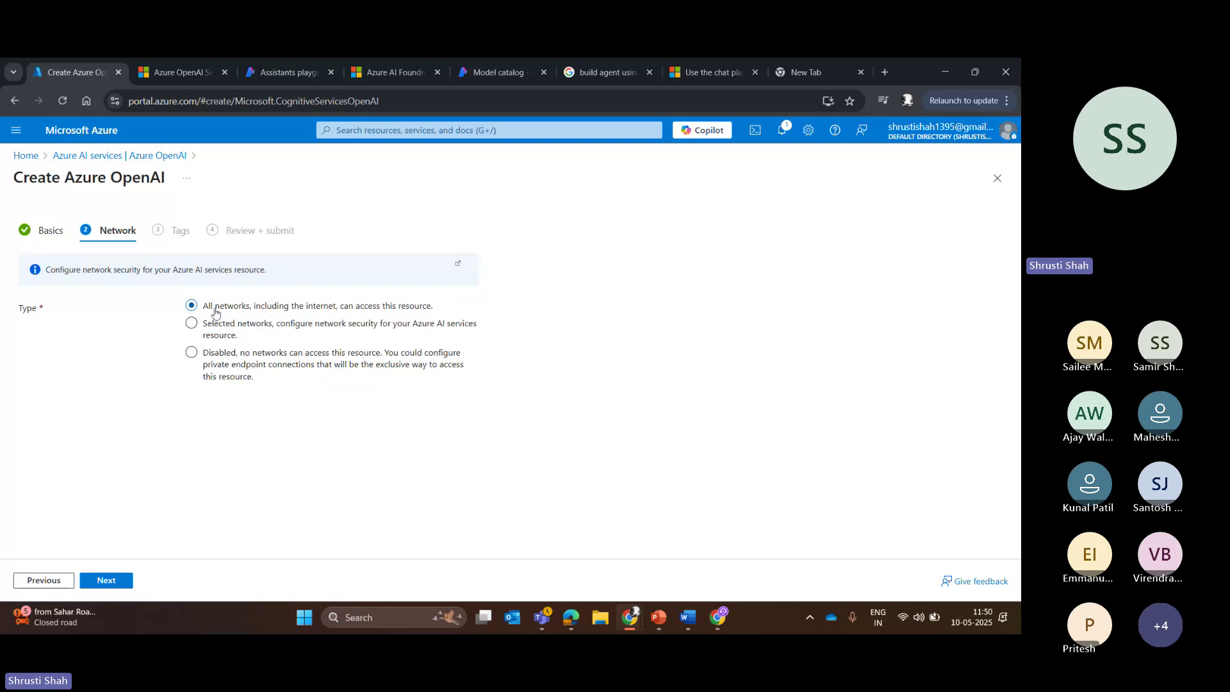
# Keep access open to all networks, look over the tags stage, and abandon the form for the Azure OpenAI resource list
pyautogui.click(96, 582)
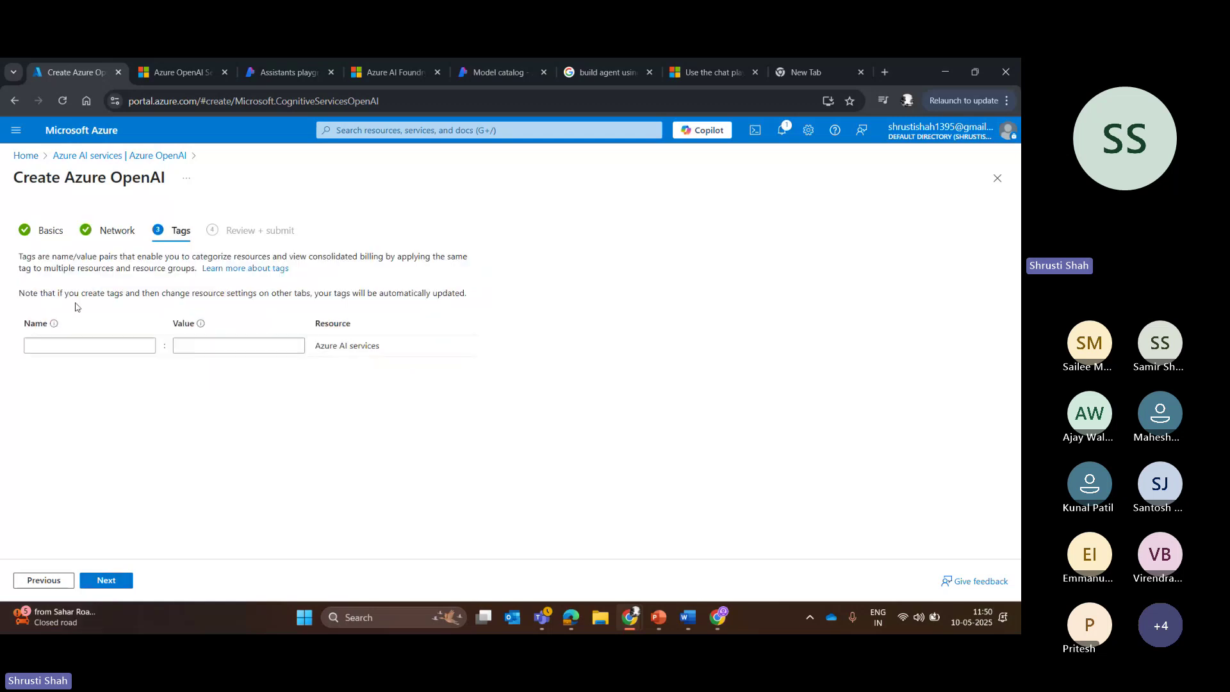
pyautogui.click(57, 348)
pyautogui.click(57, 346)
pyautogui.click(256, 419)
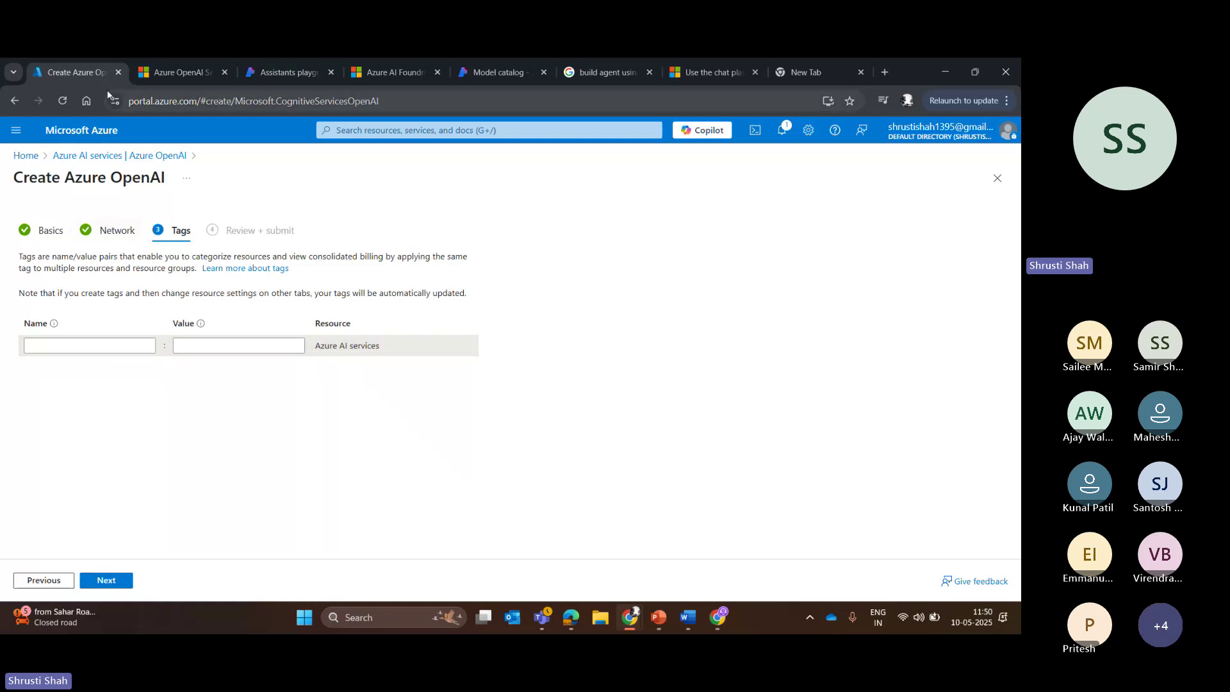
pyautogui.click(119, 155)
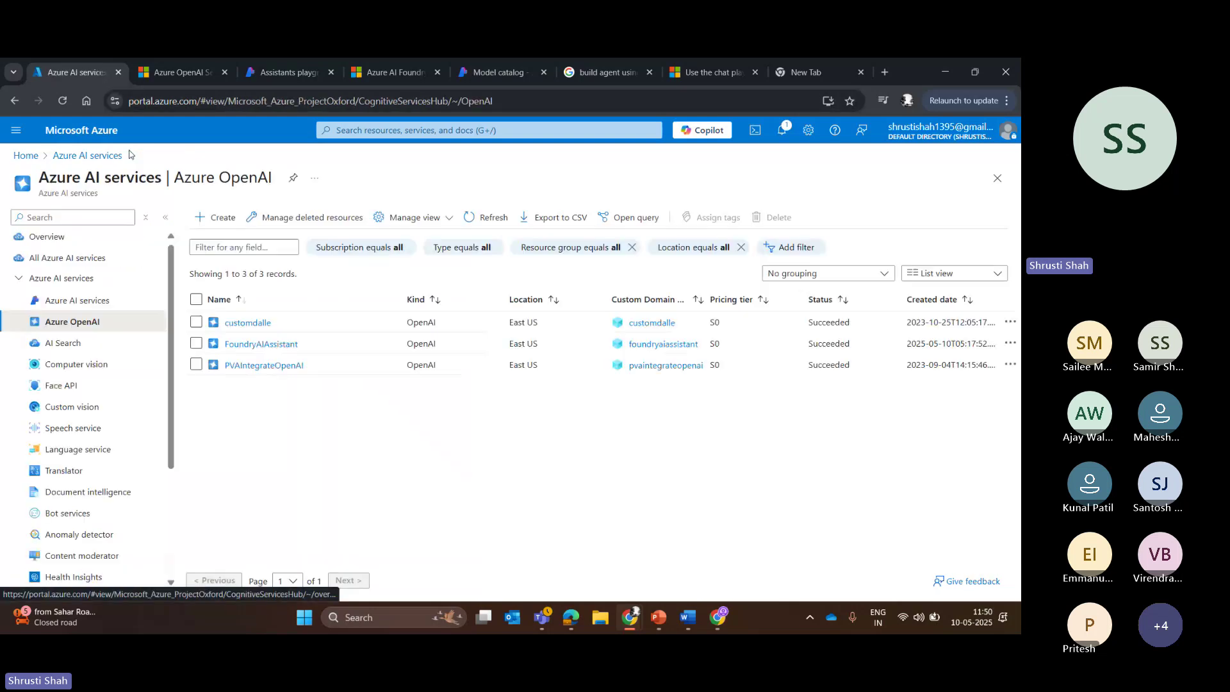
# Open the existing FoundryAIAssistant resource and launch the Azure AI Foundry portal from its overview
pyautogui.click(251, 345)
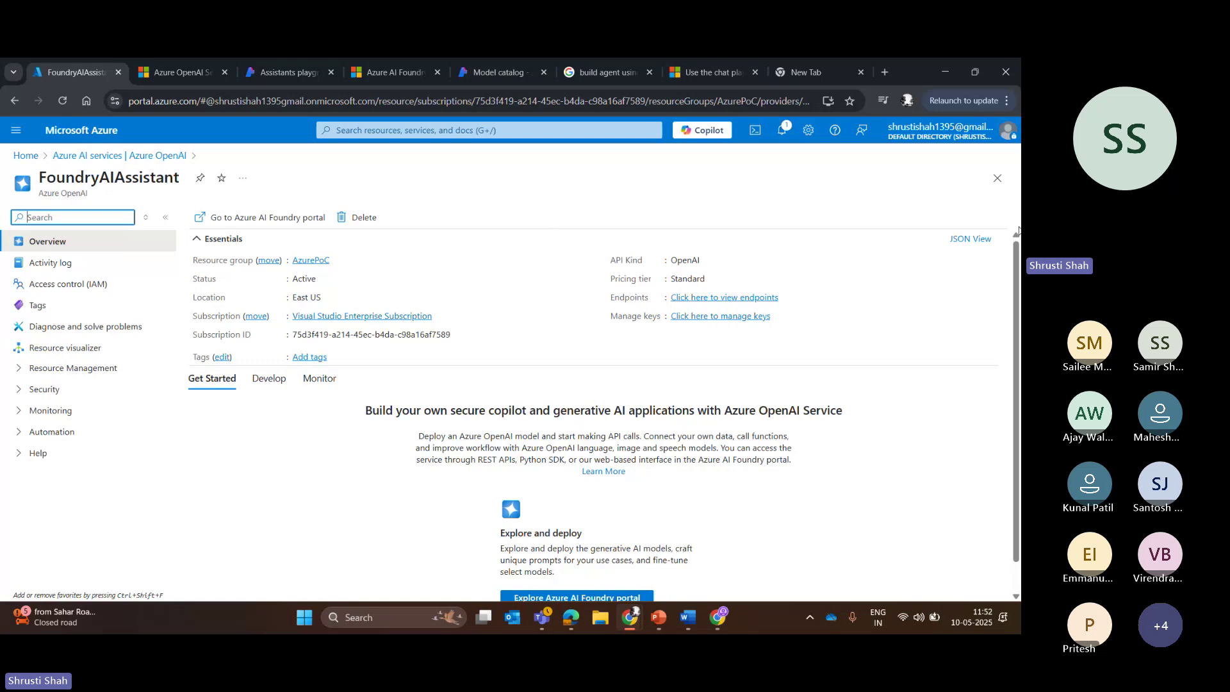
pyautogui.scroll(-1, 582, 513)
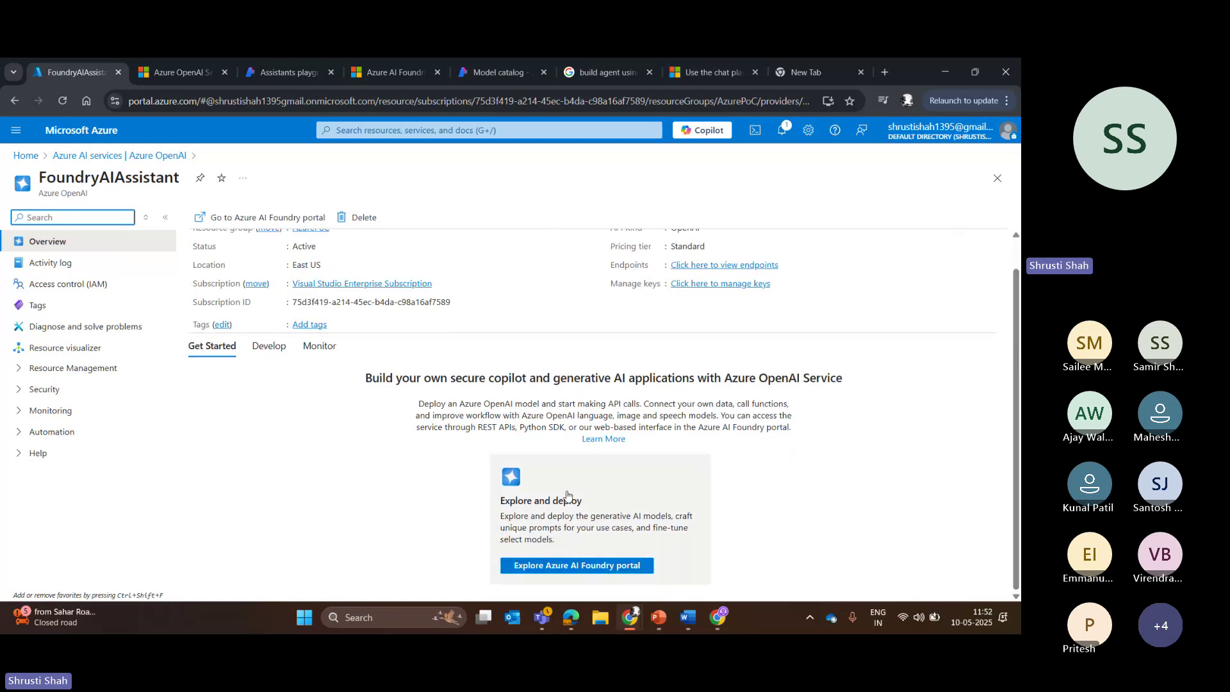
pyautogui.click(579, 571)
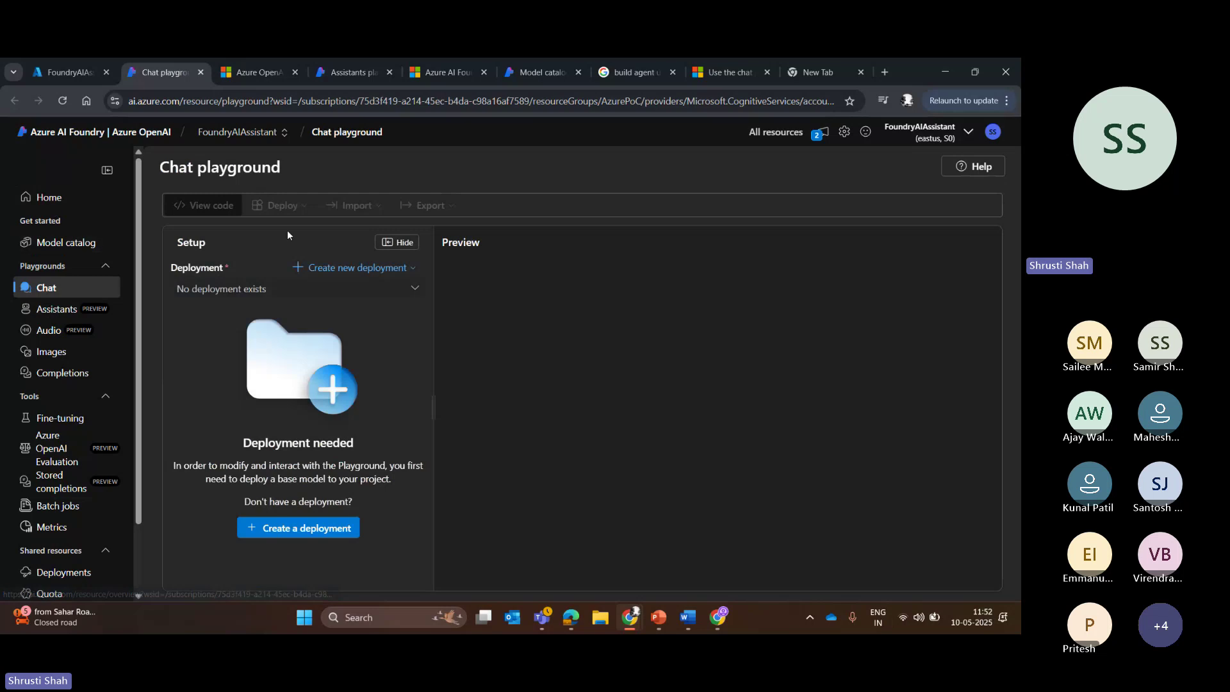
# Open the Foundry portal's home page and review the resource configuration, playgrounds, AI features and learning resources
pyautogui.click(48, 205)
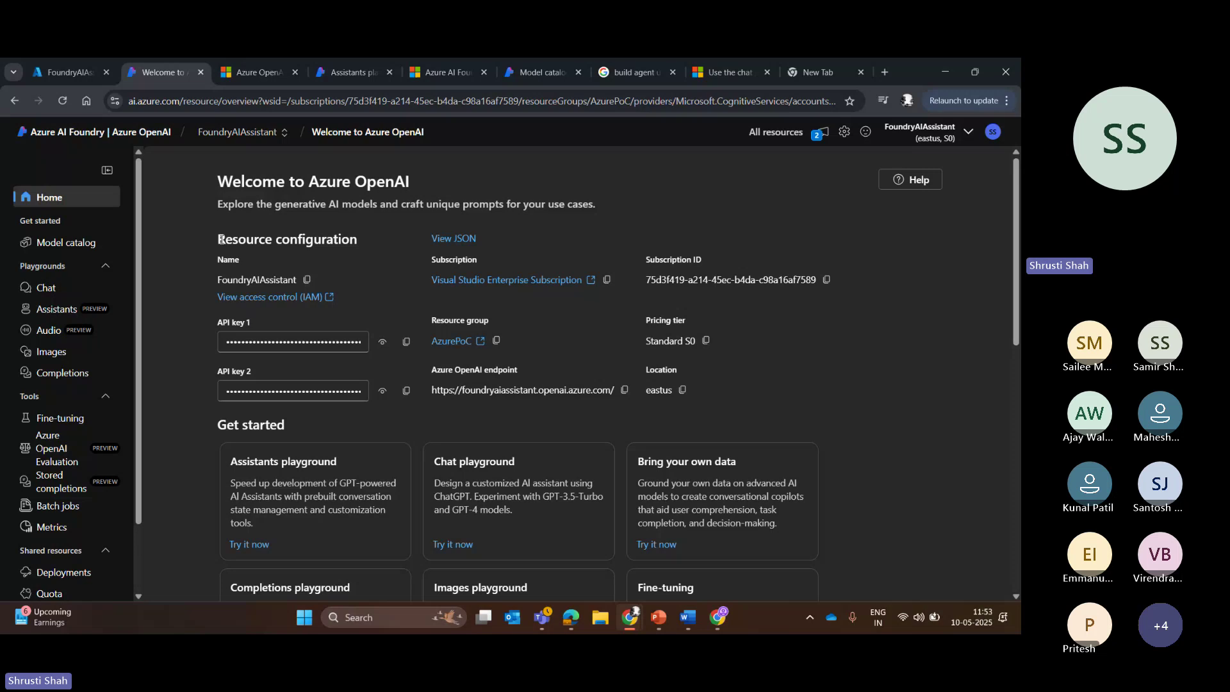
pyautogui.moveTo(220, 239); pyautogui.dragTo(359, 241)
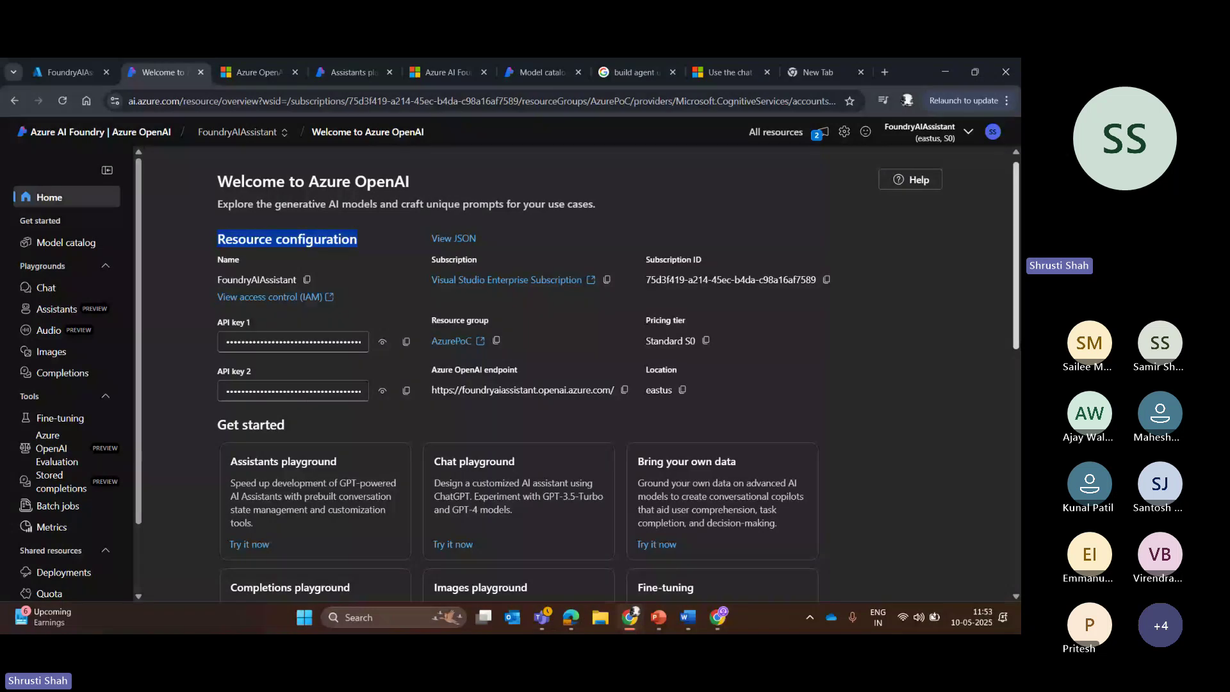
pyautogui.scroll(-4, 576, 372)
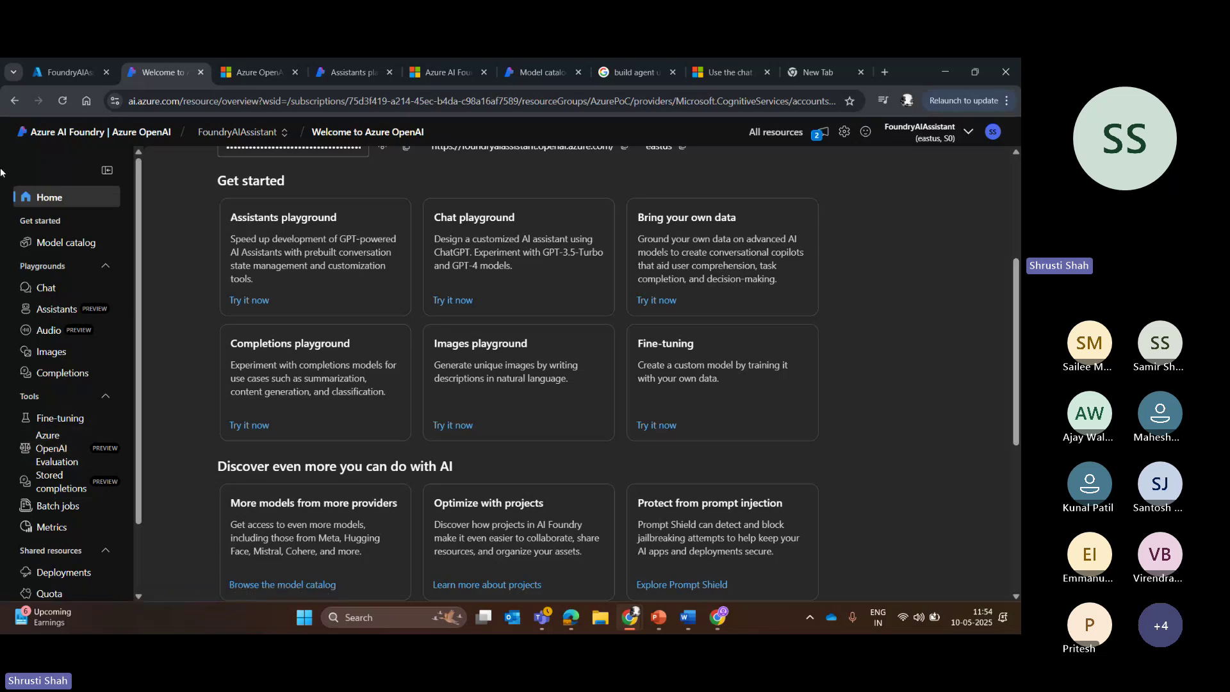
pyautogui.scroll(-2, 1013, 449)
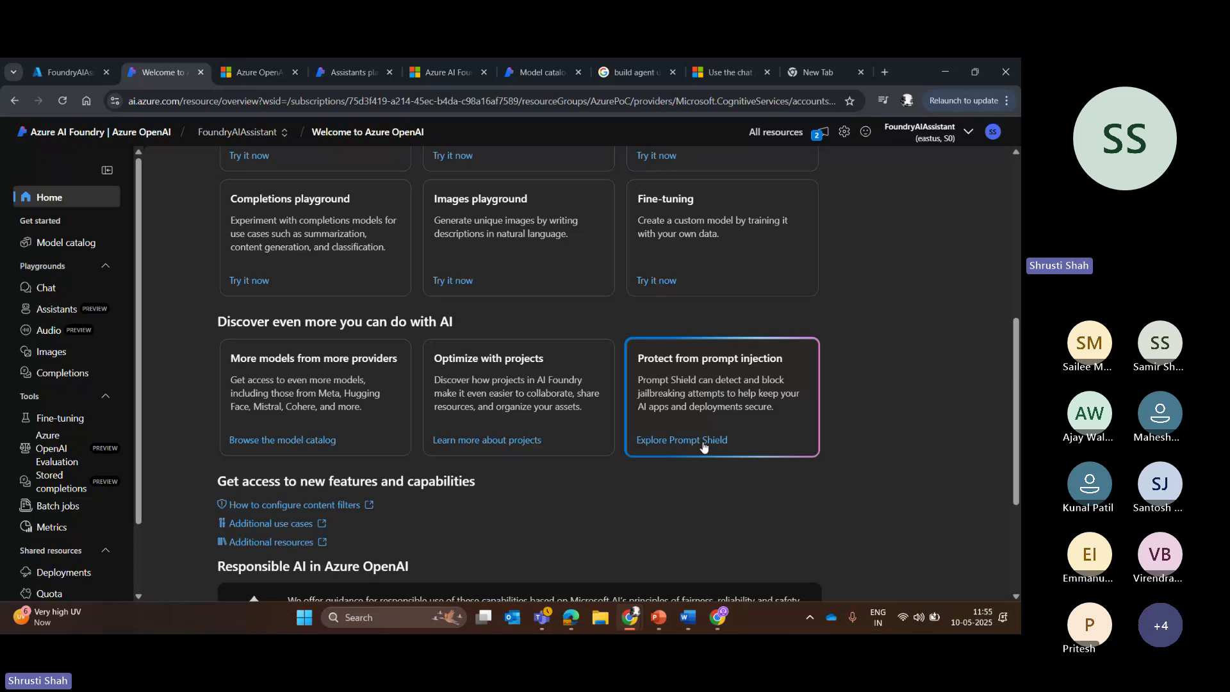
pyautogui.scroll(-2, 1016, 428)
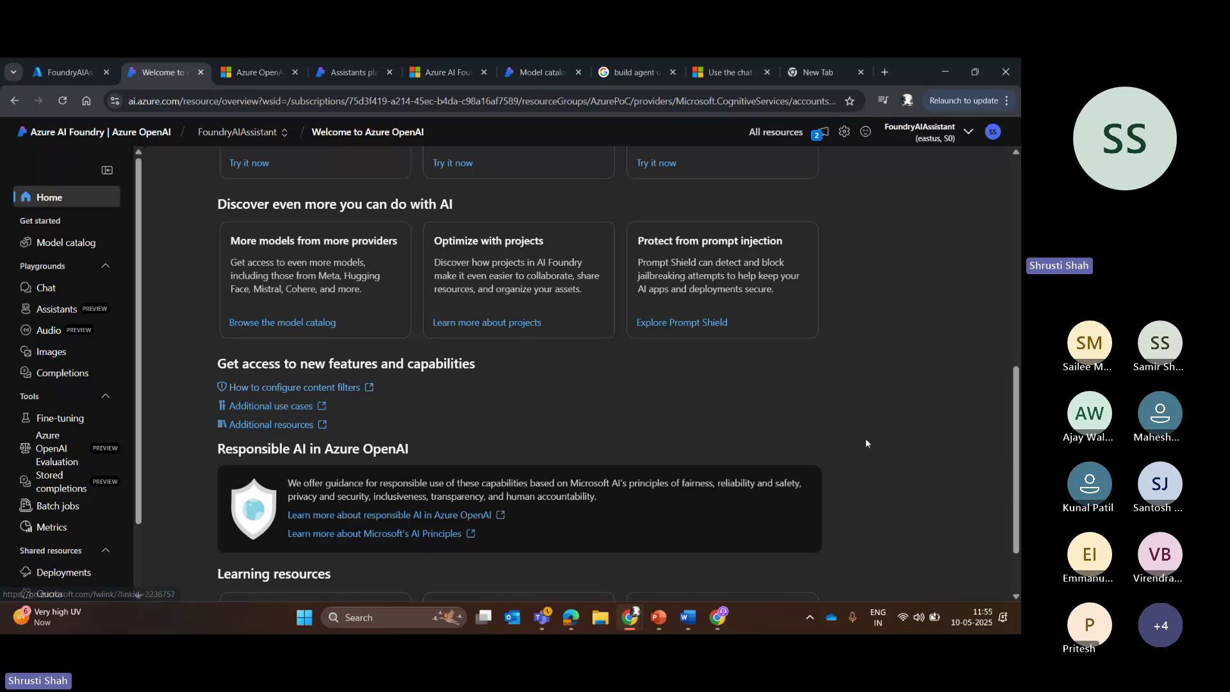
pyautogui.scroll(-2, 1011, 520)
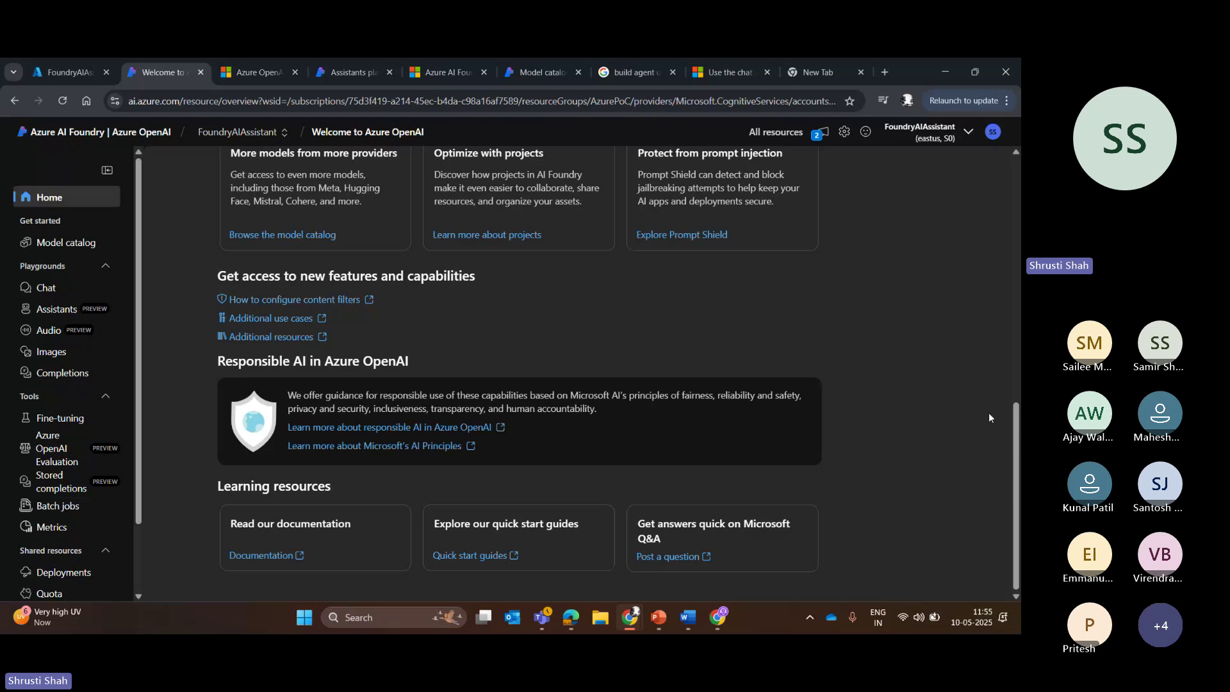
# Open the model catalog, look through the announcements carousel, and browse the available models
pyautogui.click(51, 247)
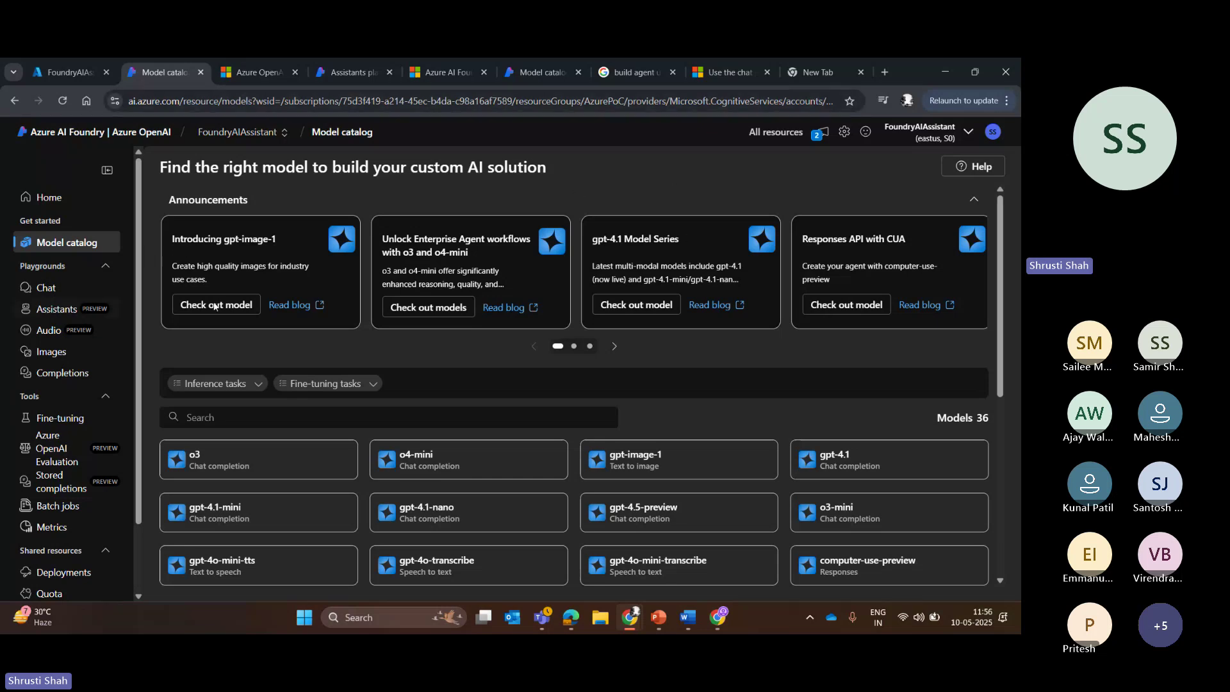
pyautogui.click(614, 346)
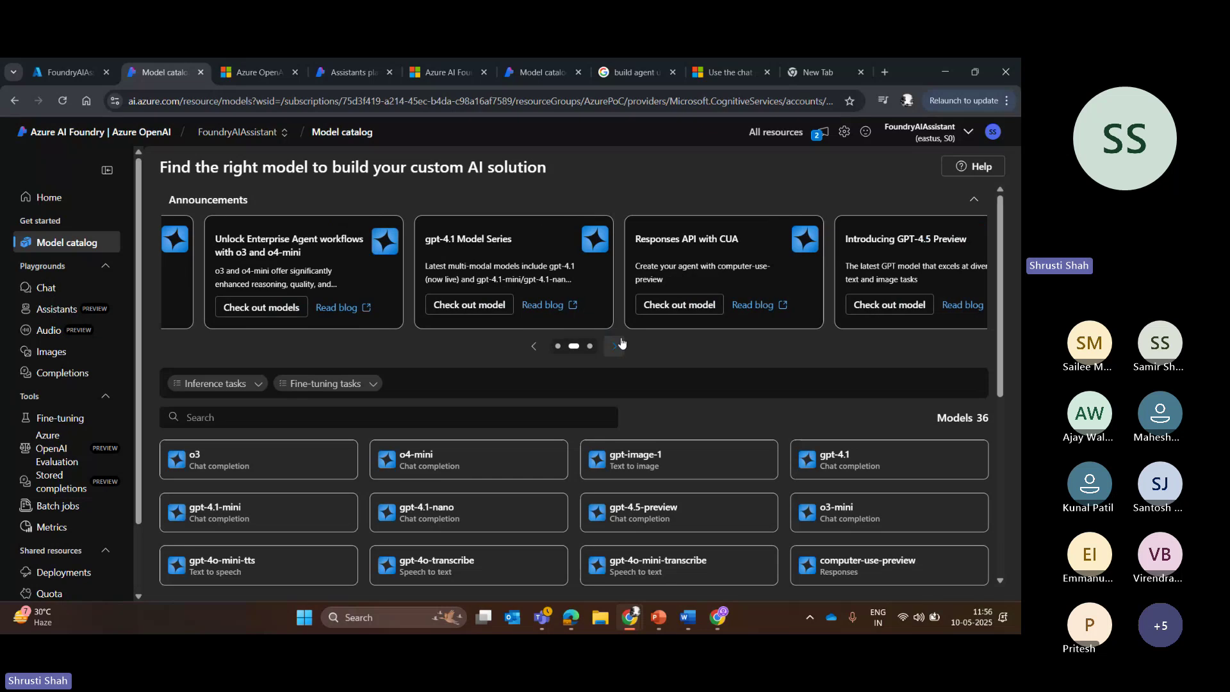
pyautogui.click(537, 349)
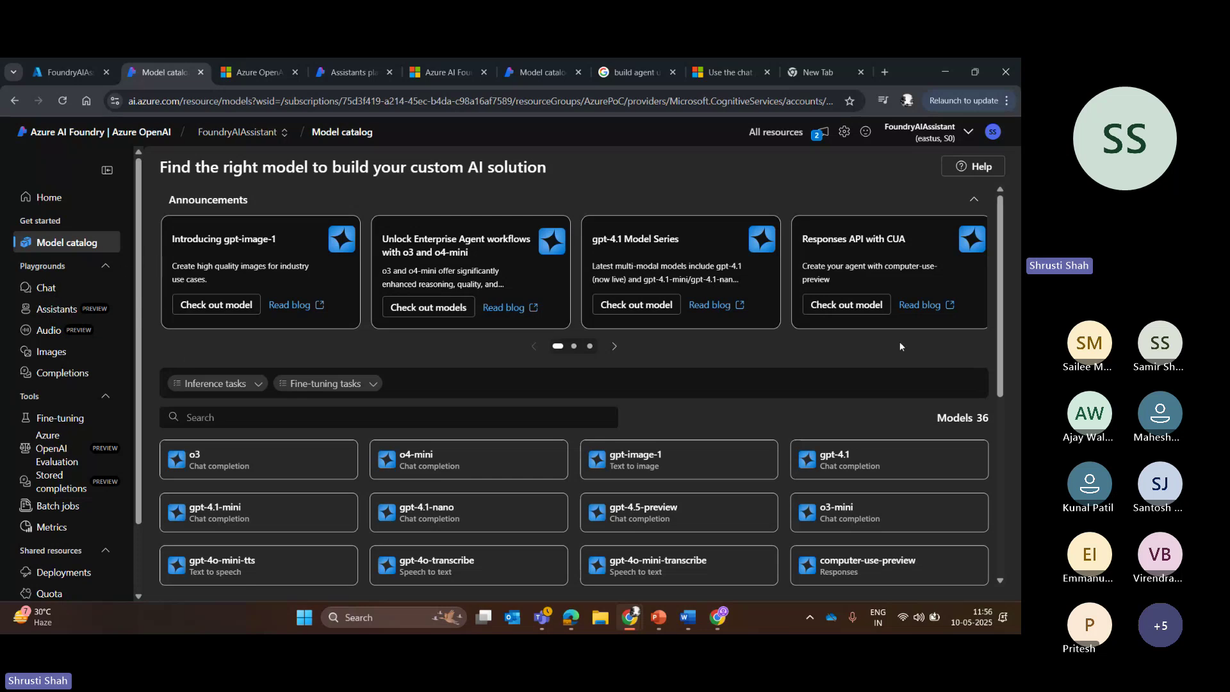
pyautogui.scroll(-2, 992, 341)
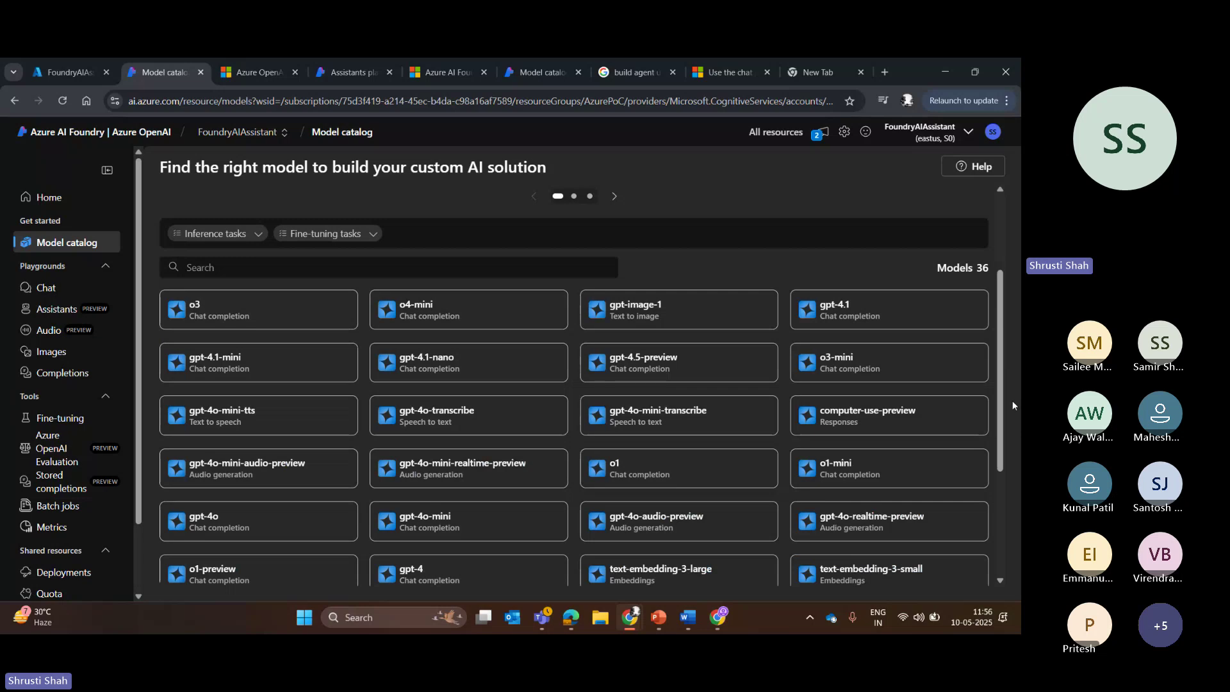
# Open the dall-e-3 text-to-image model from the catalog and read its description
pyautogui.moveTo(1001, 395); pyautogui.dragTo(1010, 523)
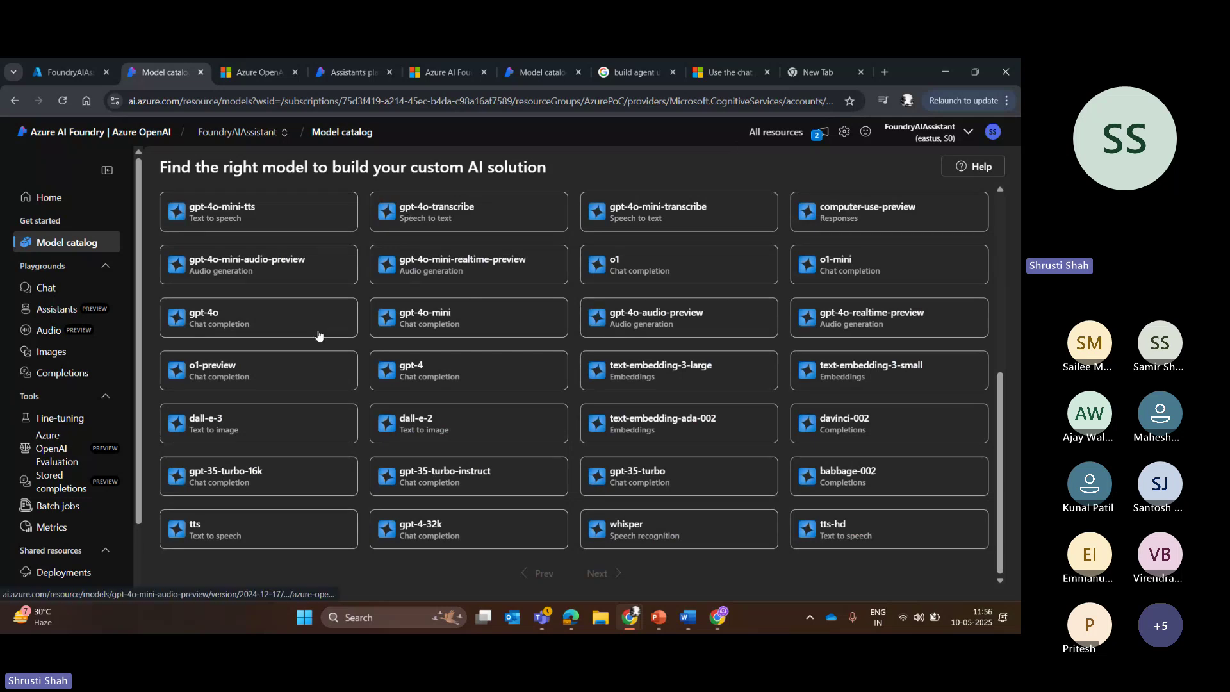
pyautogui.click(226, 427)
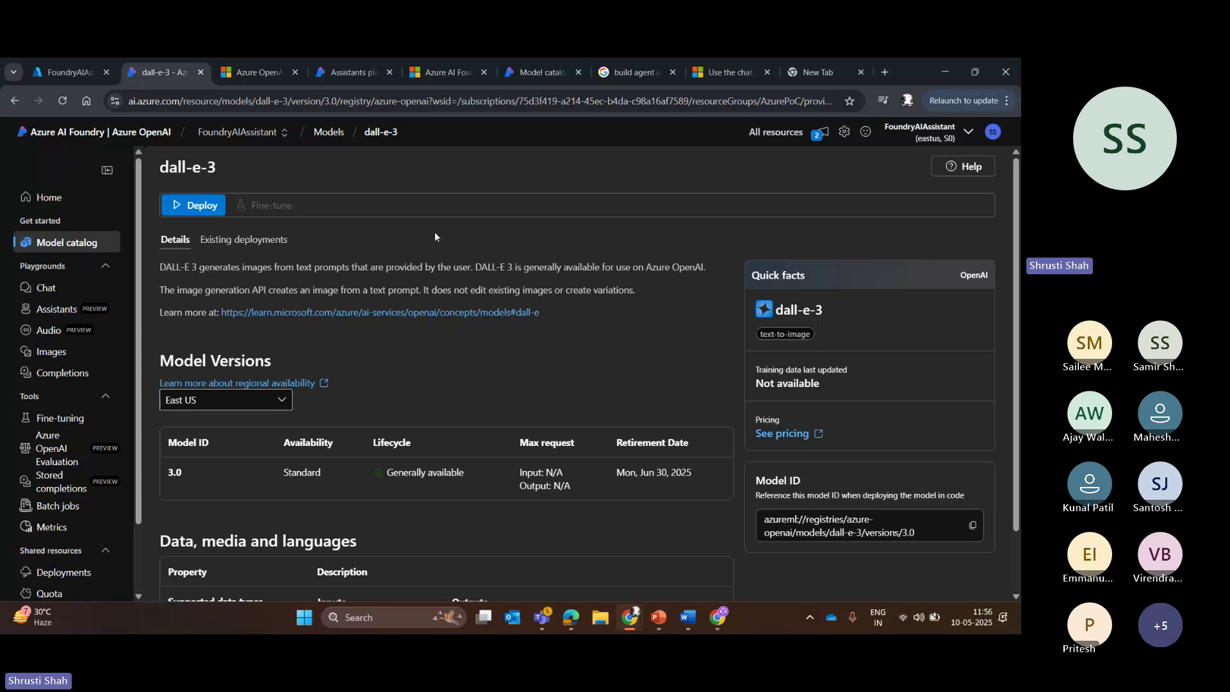
pyautogui.moveTo(529, 269); pyautogui.dragTo(706, 268)
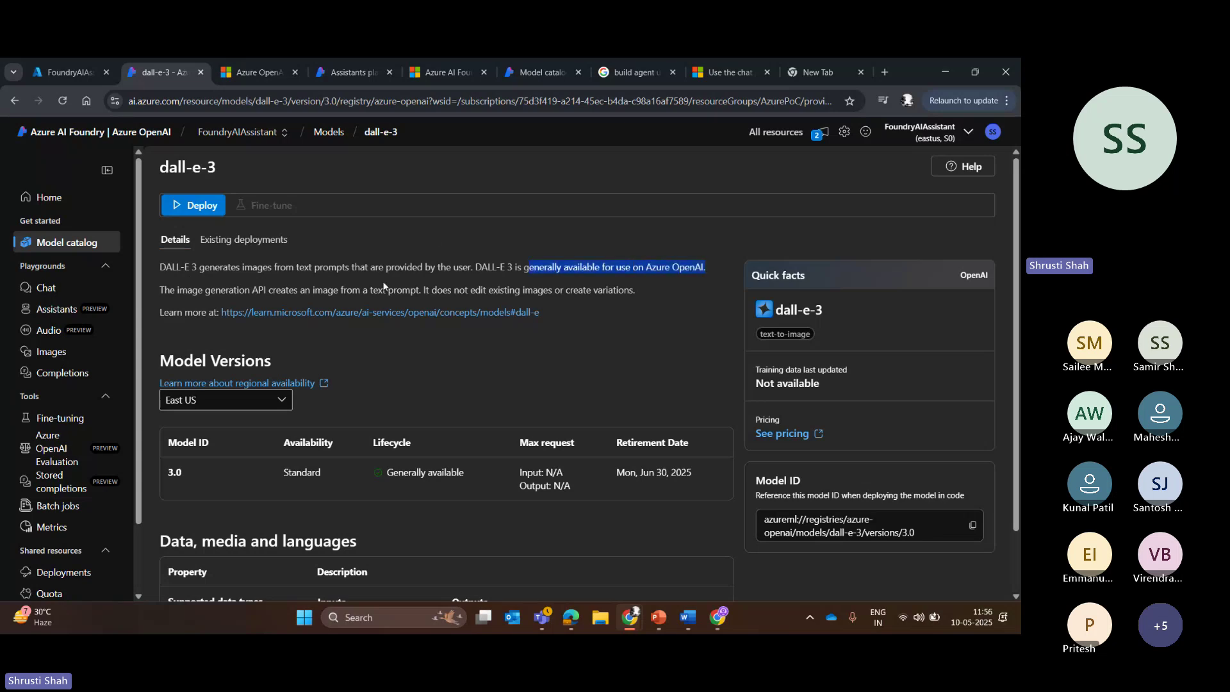
pyautogui.click(194, 292)
pyautogui.moveTo(195, 292); pyautogui.dragTo(442, 292)
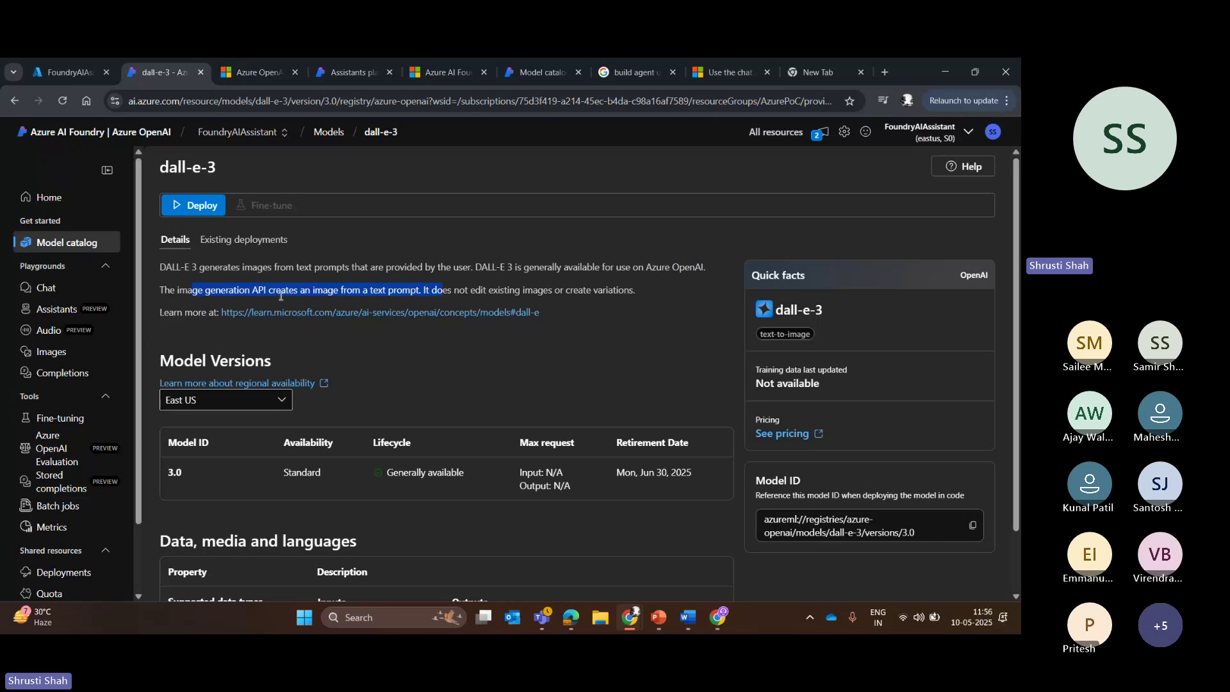
pyautogui.click(493, 274)
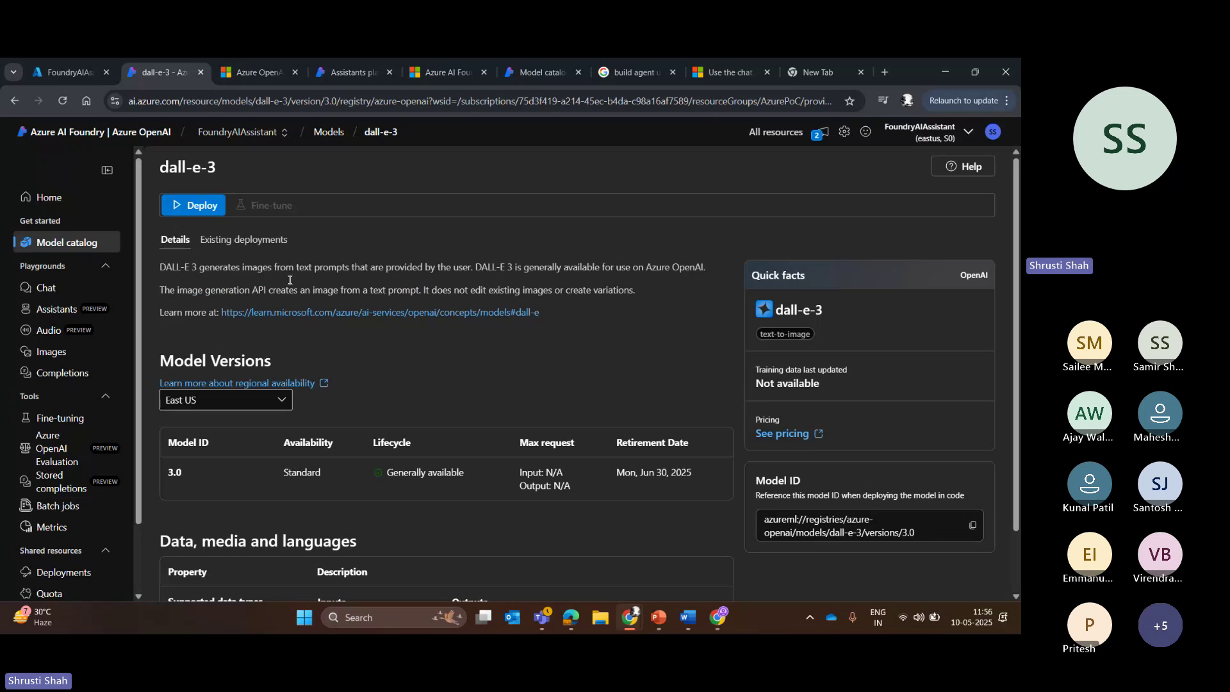
# Open the dall-e-3 "Learn more" documentation link in a separate browser tab and skim the Azure OpenAI models page
pyautogui.rightClick(399, 312)
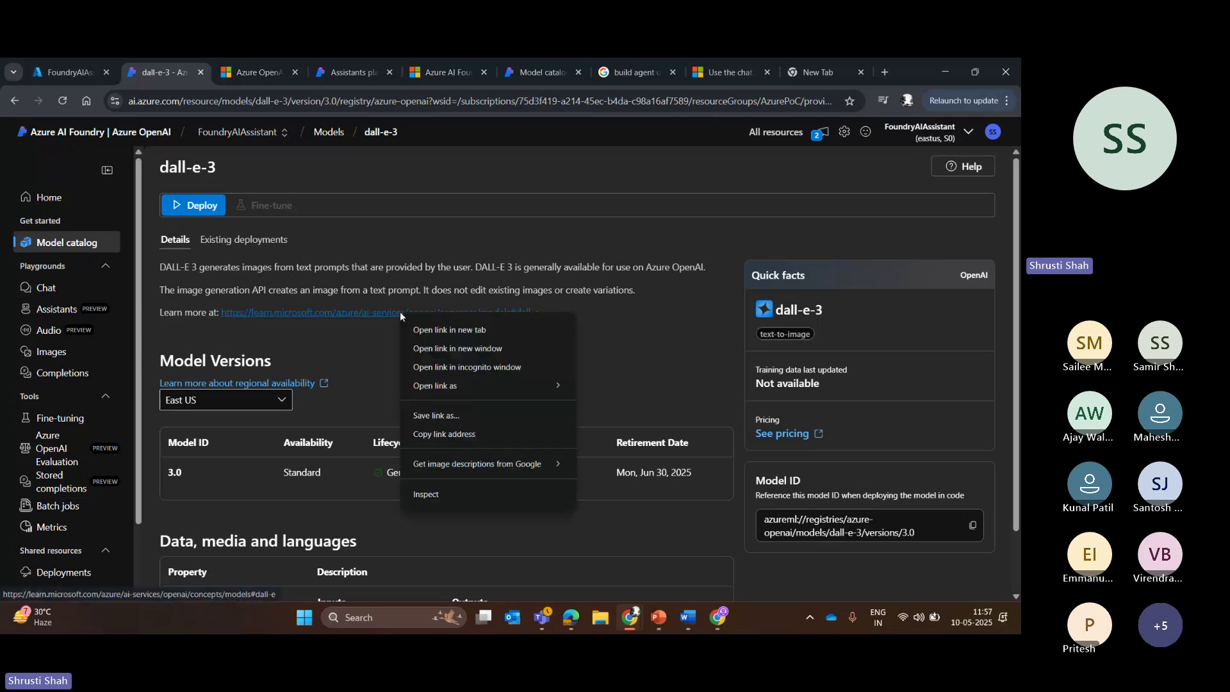
pyautogui.click(540, 329)
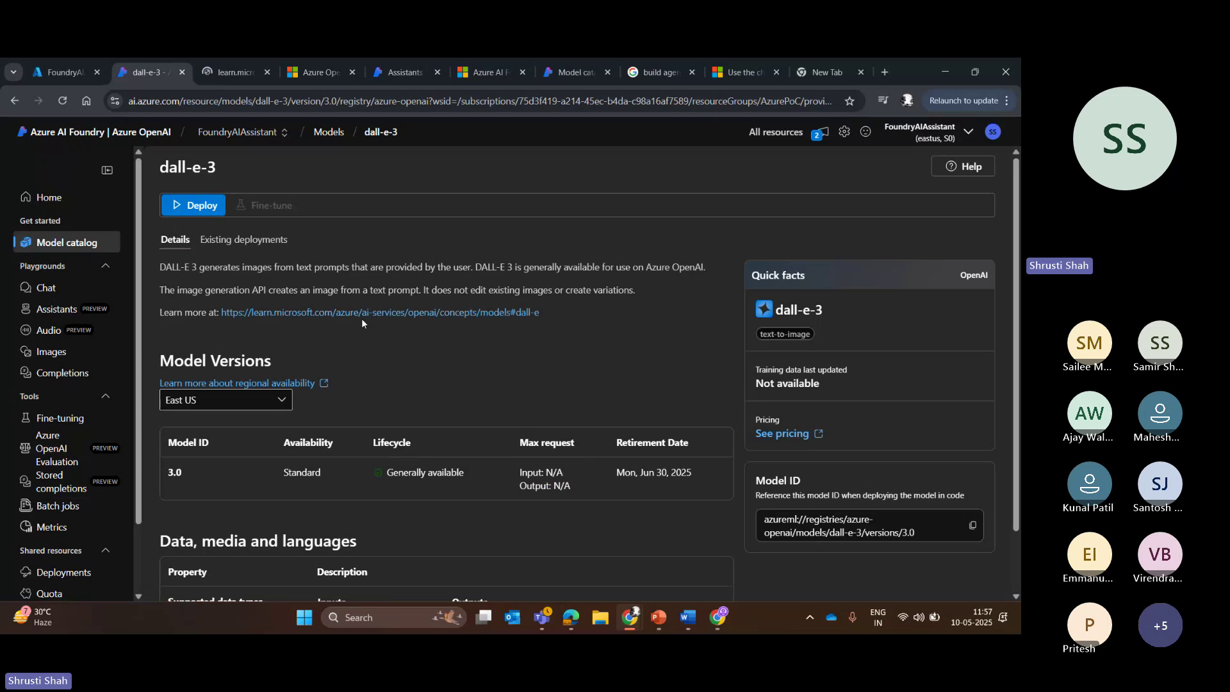
pyautogui.click(230, 72)
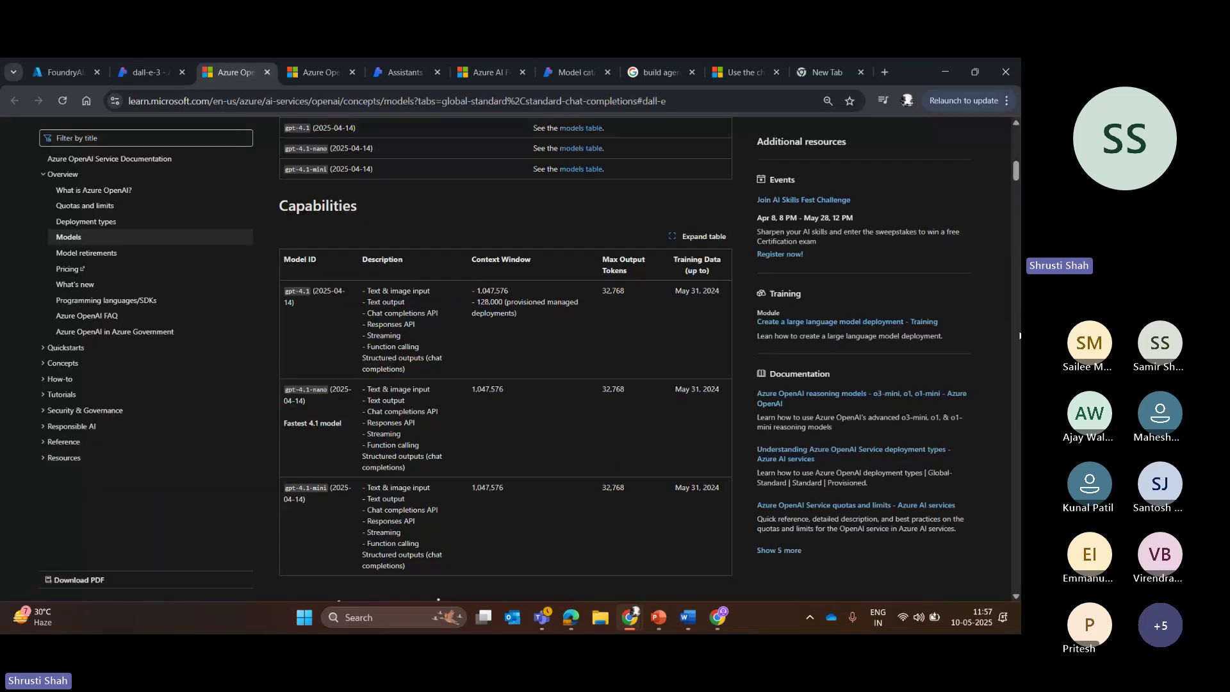
pyautogui.scroll(-5, 348, 543)
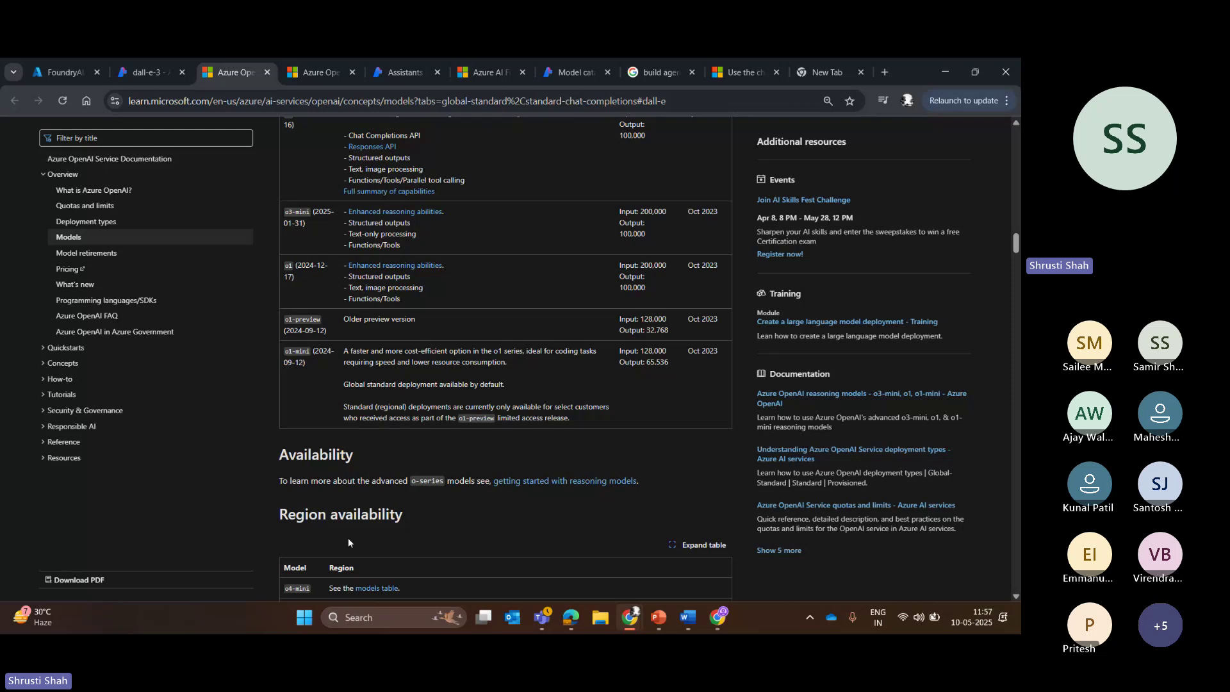
pyautogui.scroll(-5, 505, 359)
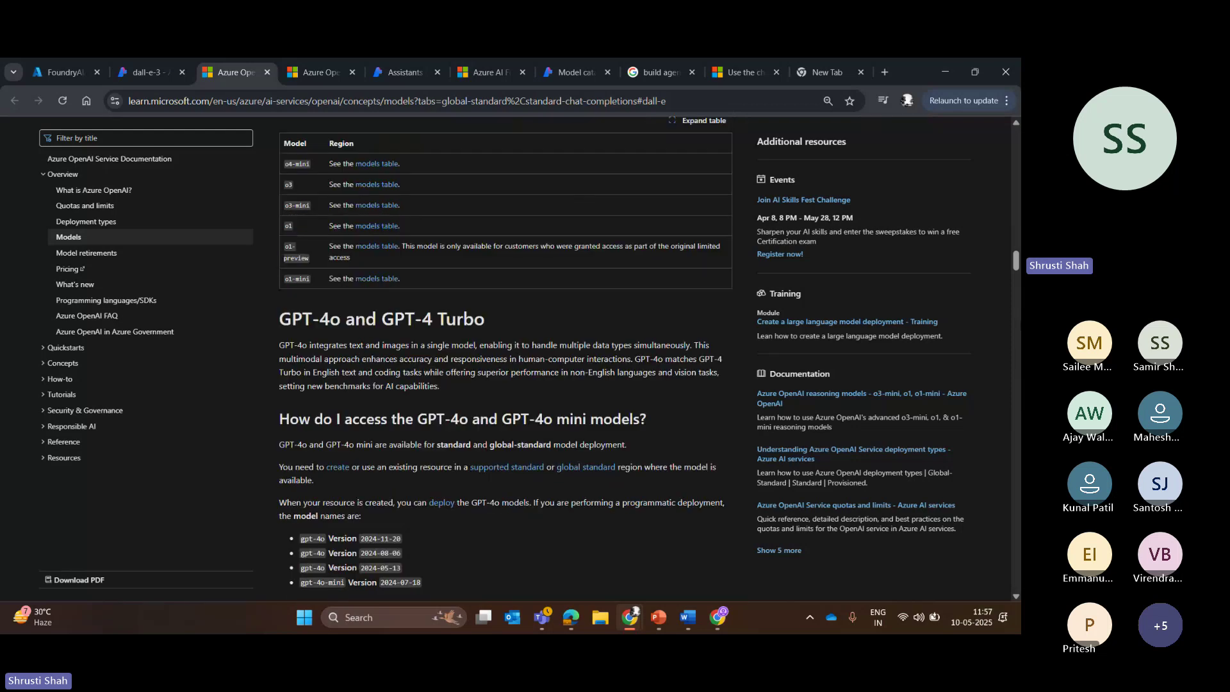
# Return to the dall-e-3 details, reread the description, and look through the model version regions while keeping East US
pyautogui.click(167, 70)
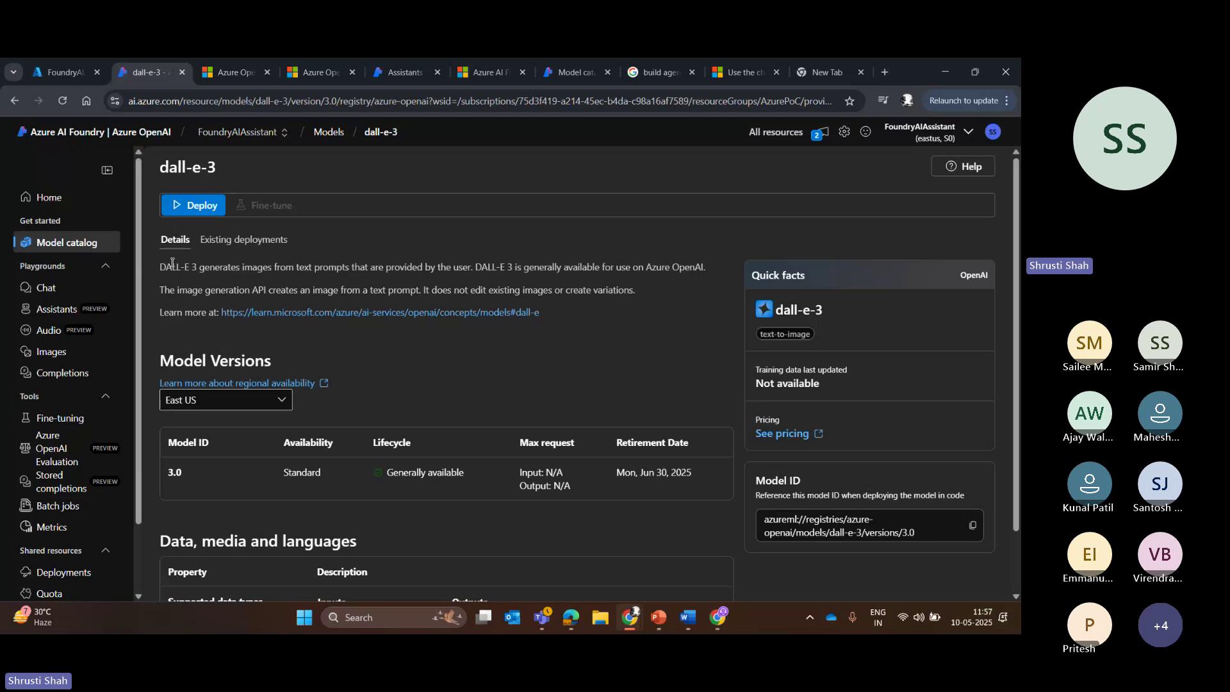
pyautogui.moveTo(161, 264); pyautogui.dragTo(625, 311)
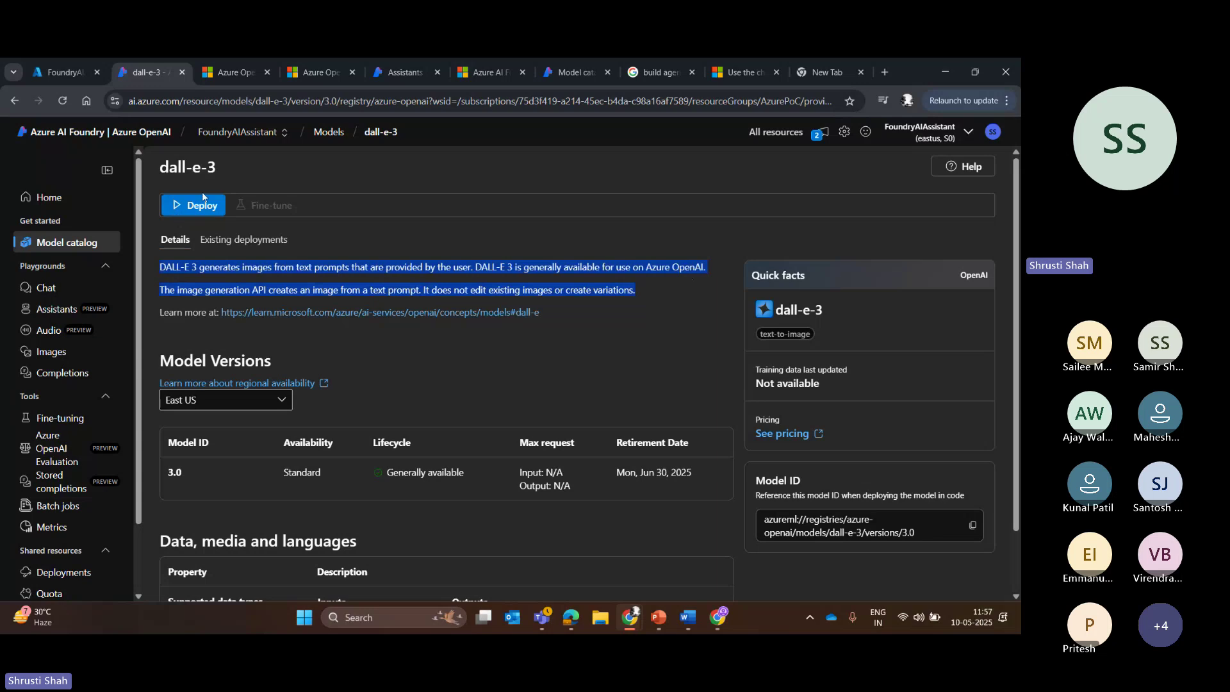
pyautogui.click(269, 400)
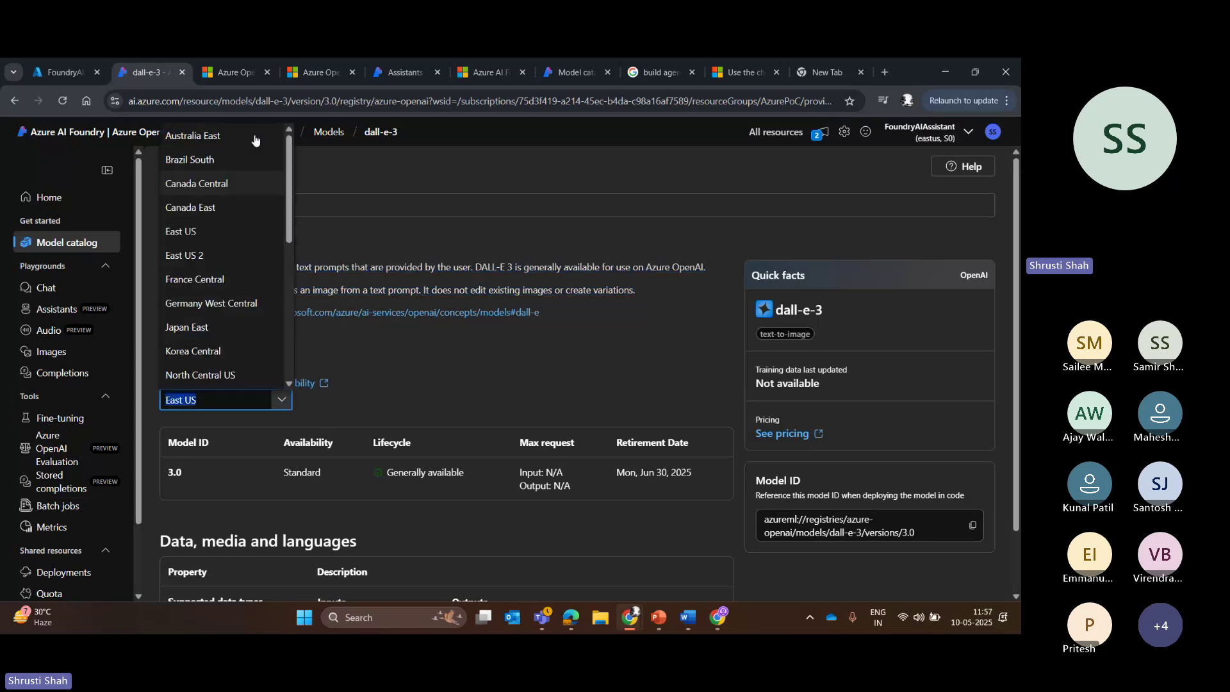
pyautogui.scroll(-5, 282, 256)
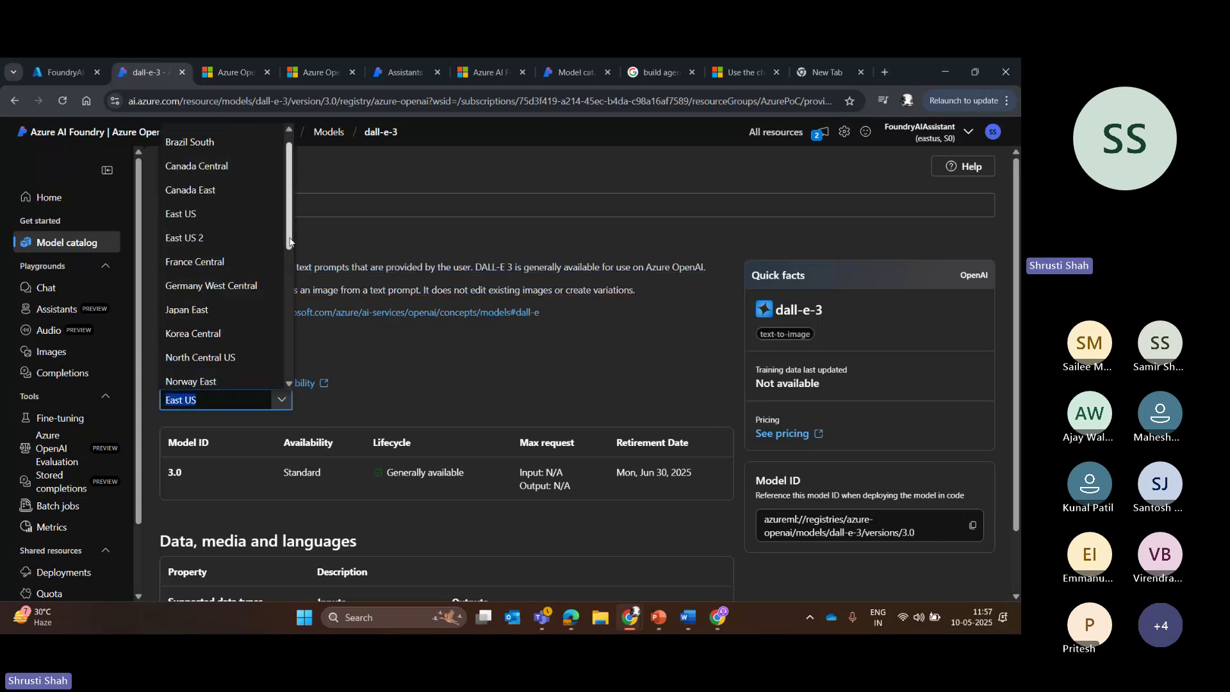
pyautogui.click(427, 340)
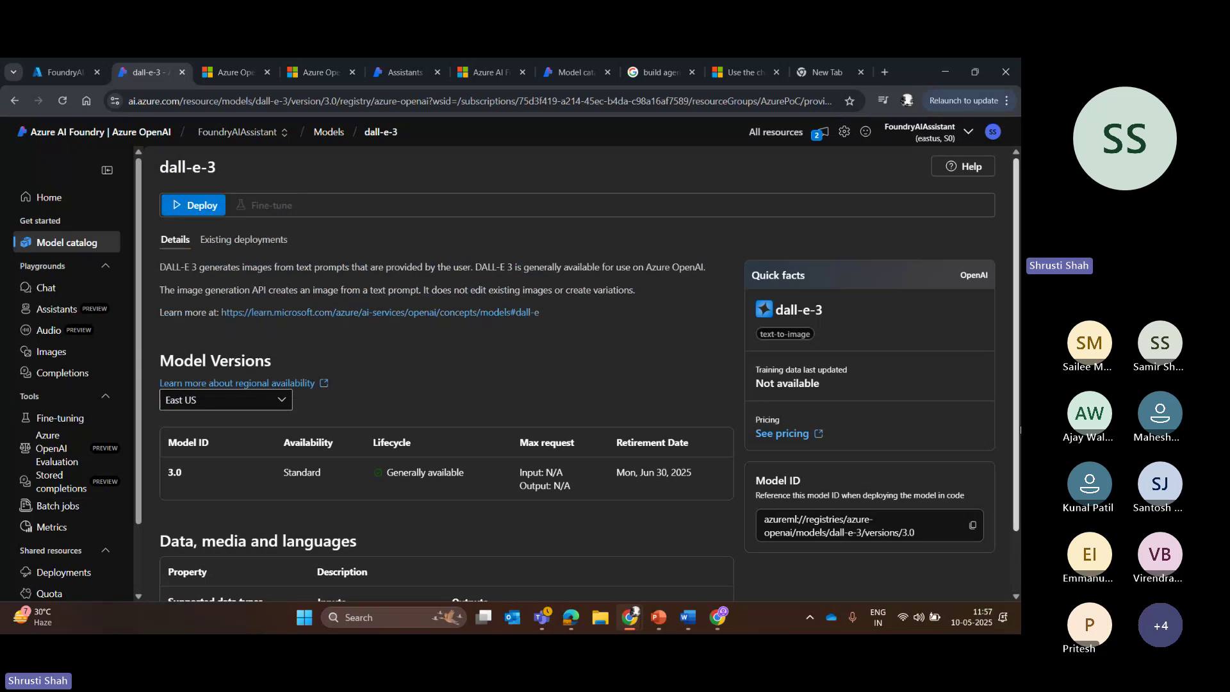
# Review the dall-e-3 model version details and its supported input and output data types
pyautogui.scroll(-1, 270, 480)
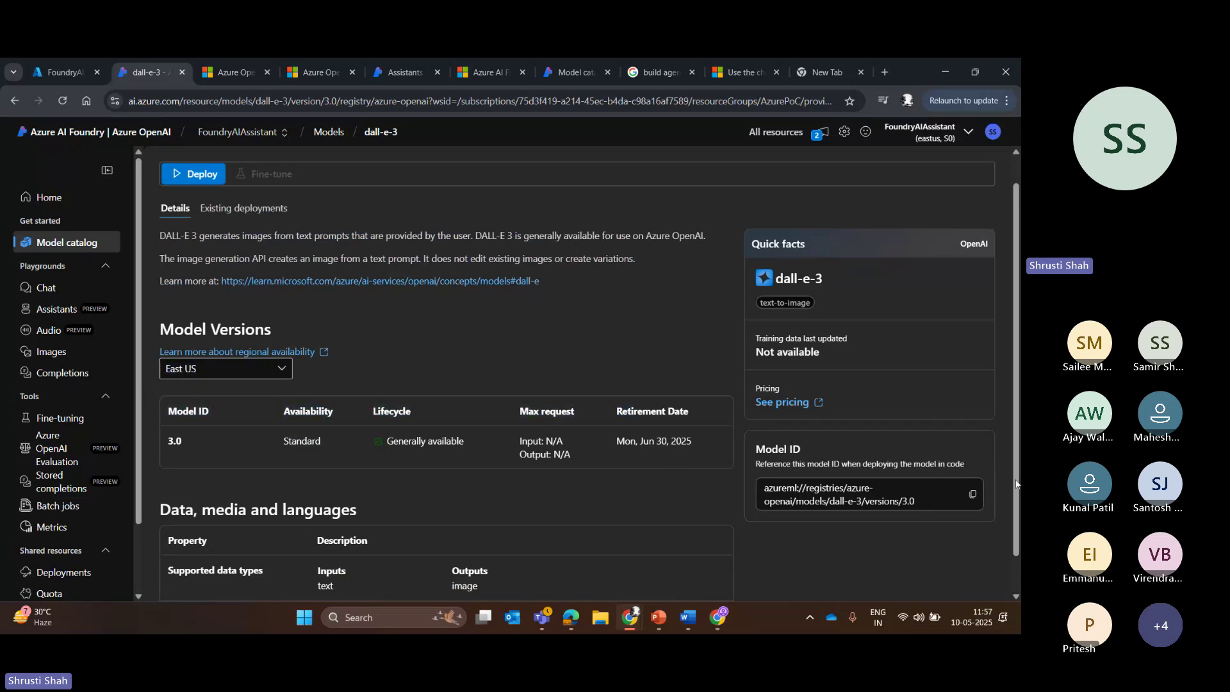
pyautogui.scroll(-1, 1015, 484)
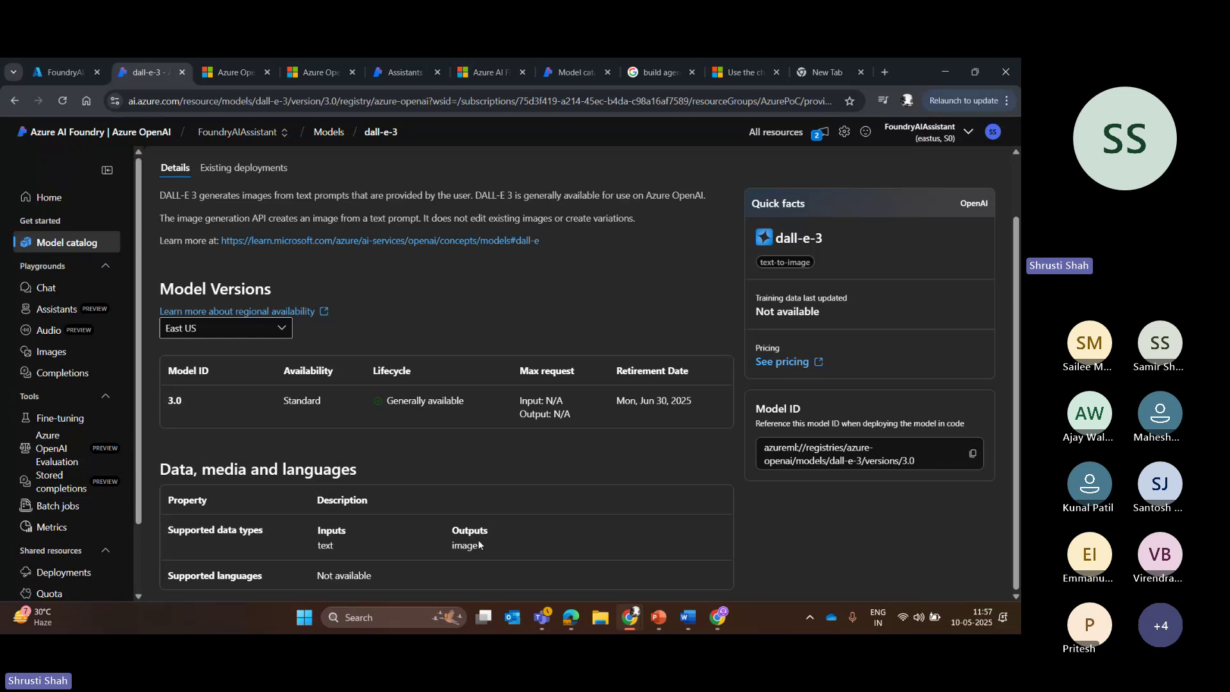
pyautogui.moveTo(319, 530); pyautogui.dragTo(354, 545)
pyautogui.click(561, 533)
pyautogui.scroll(2, 352, 447)
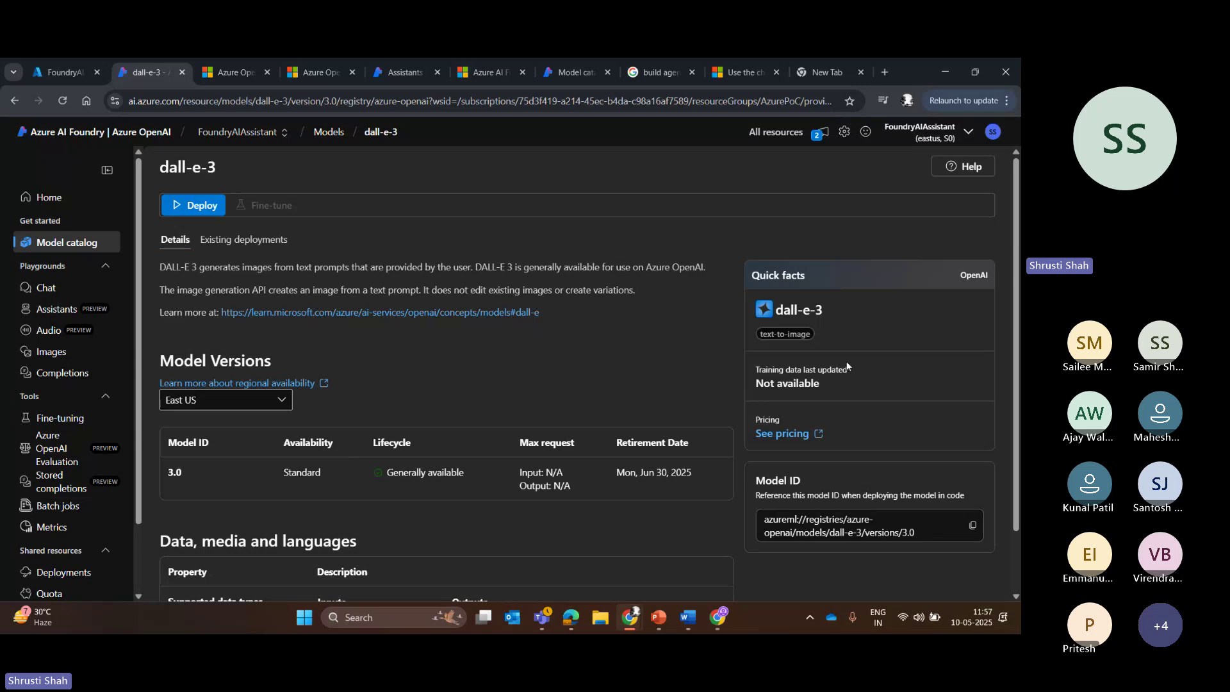
# Examine the training data status in the dall-e-3 quick facts and the model ID used for deploying in code
pyautogui.moveTo(826, 383); pyautogui.dragTo(783, 387)
pyautogui.click(783, 387)
pyautogui.moveTo(780, 533); pyautogui.dragTo(848, 533)
pyautogui.click(867, 529)
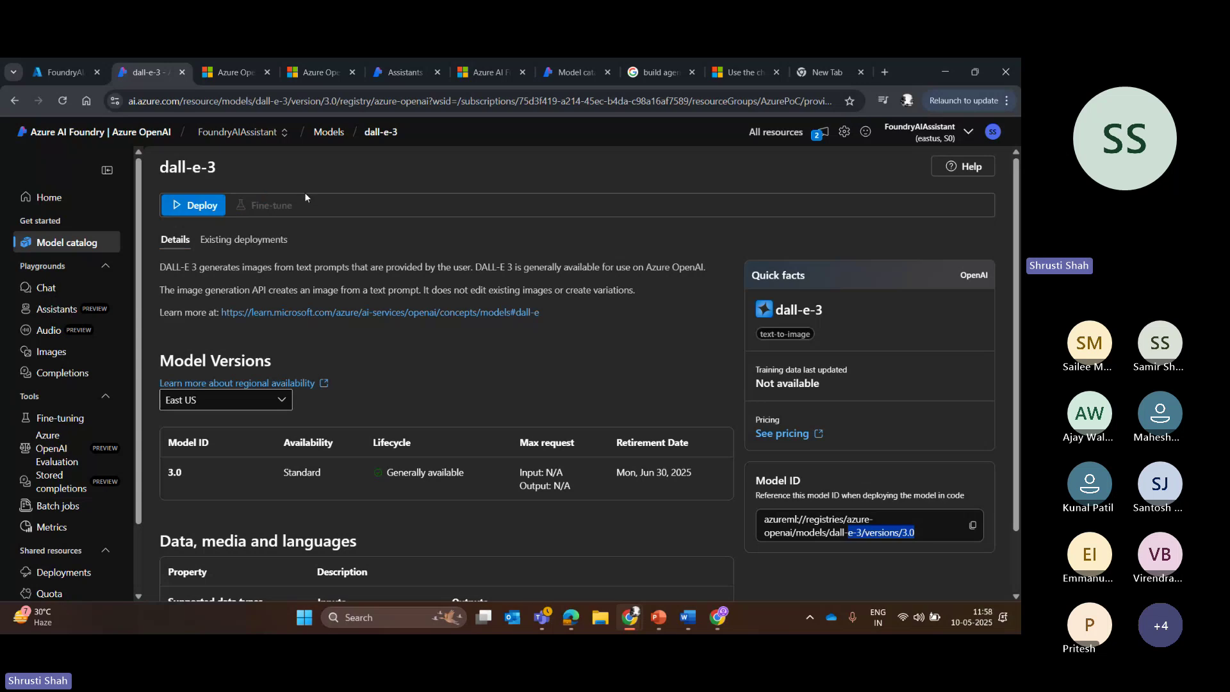
pyautogui.moveTo(822, 387); pyautogui.dragTo(757, 384)
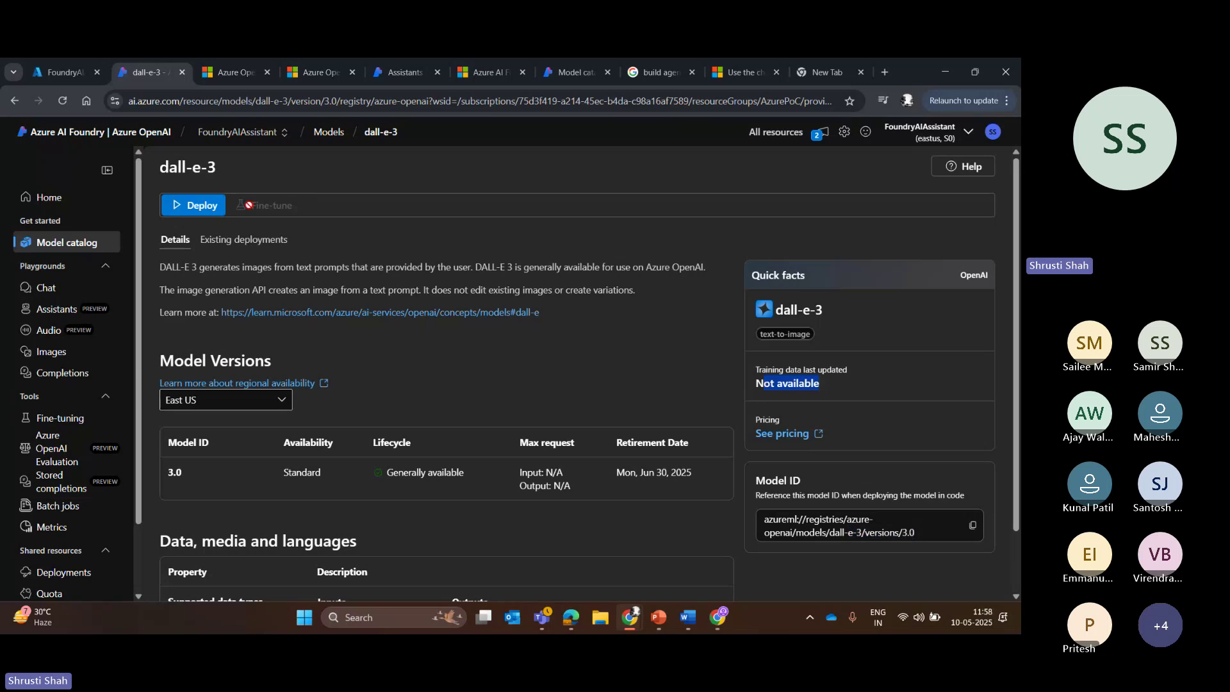
# Check the existing dall-e-3 deployments, preview the deployment settings without deploying, and go back to the model details
pyautogui.click(276, 244)
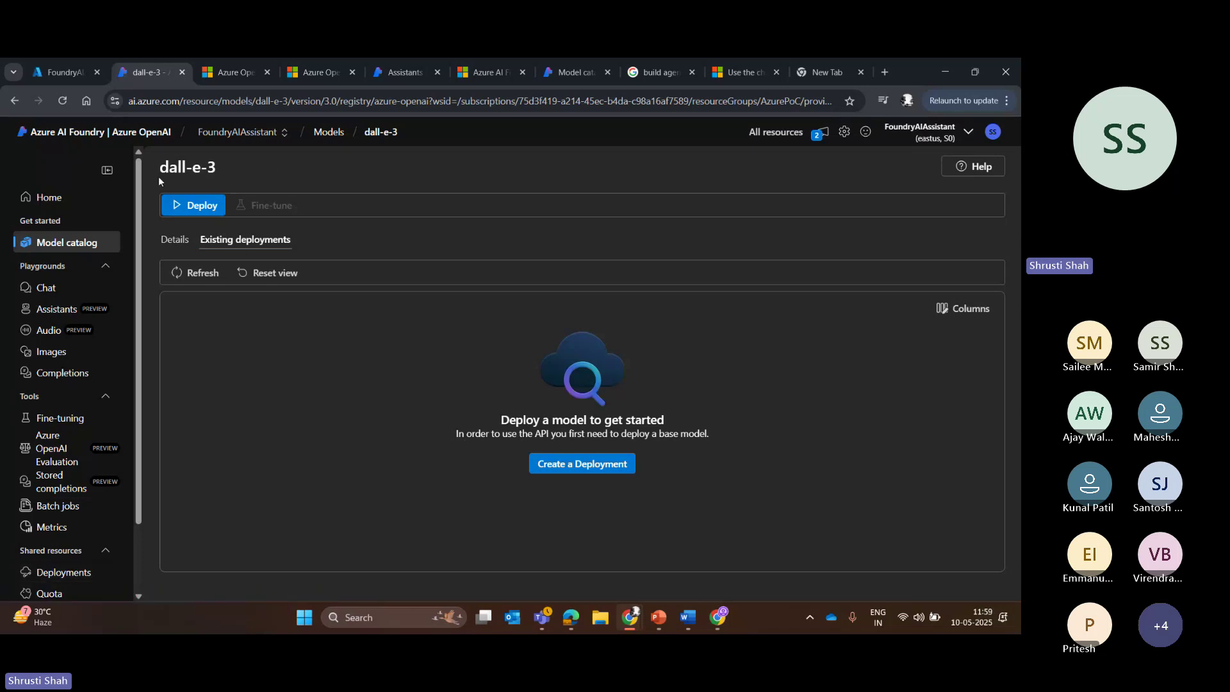
pyautogui.moveTo(159, 175); pyautogui.dragTo(218, 170)
pyautogui.click(192, 210)
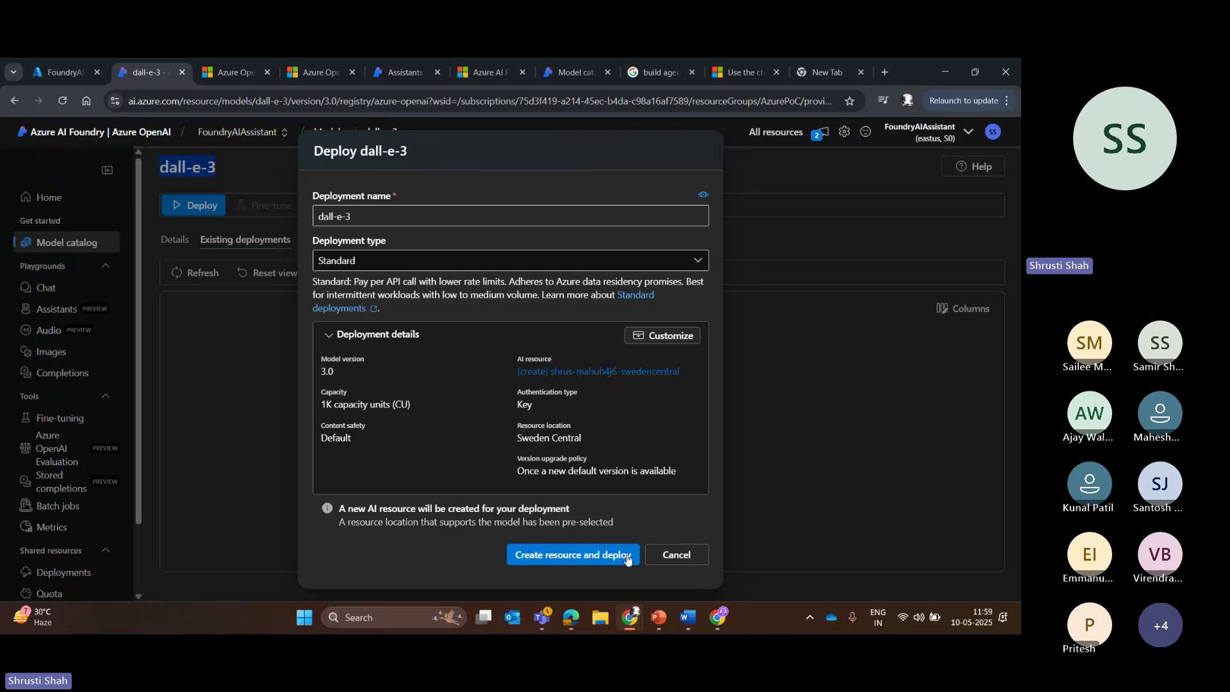
pyautogui.click(678, 555)
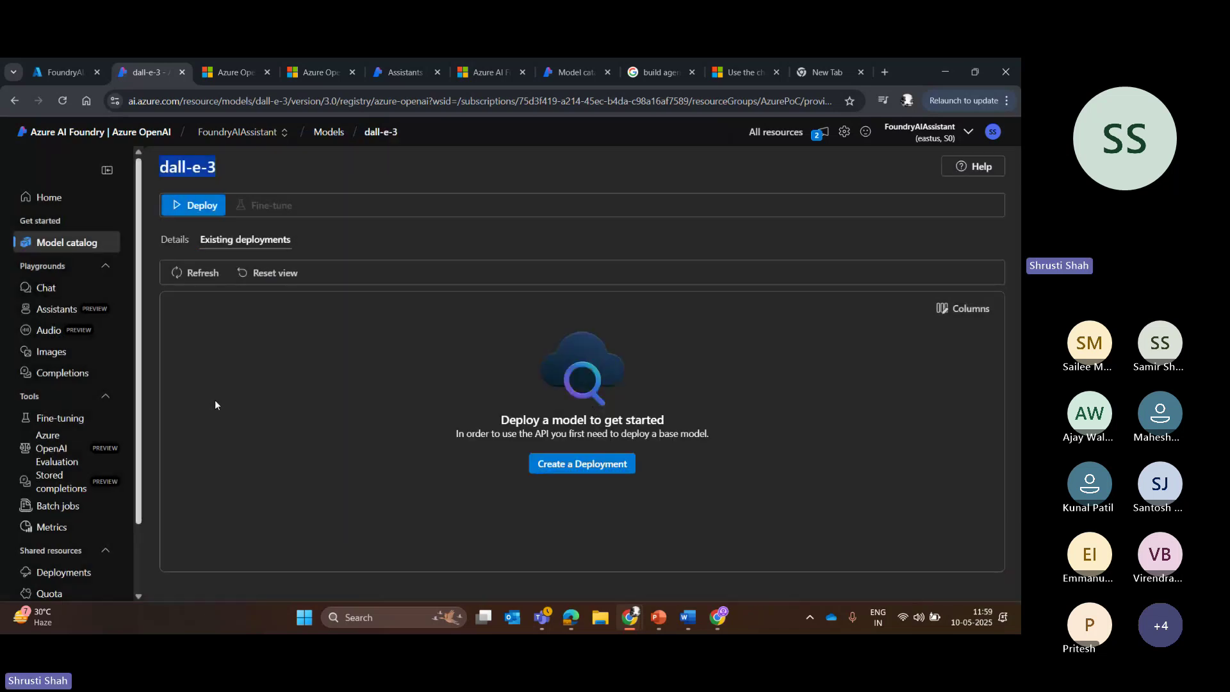
pyautogui.click(169, 239)
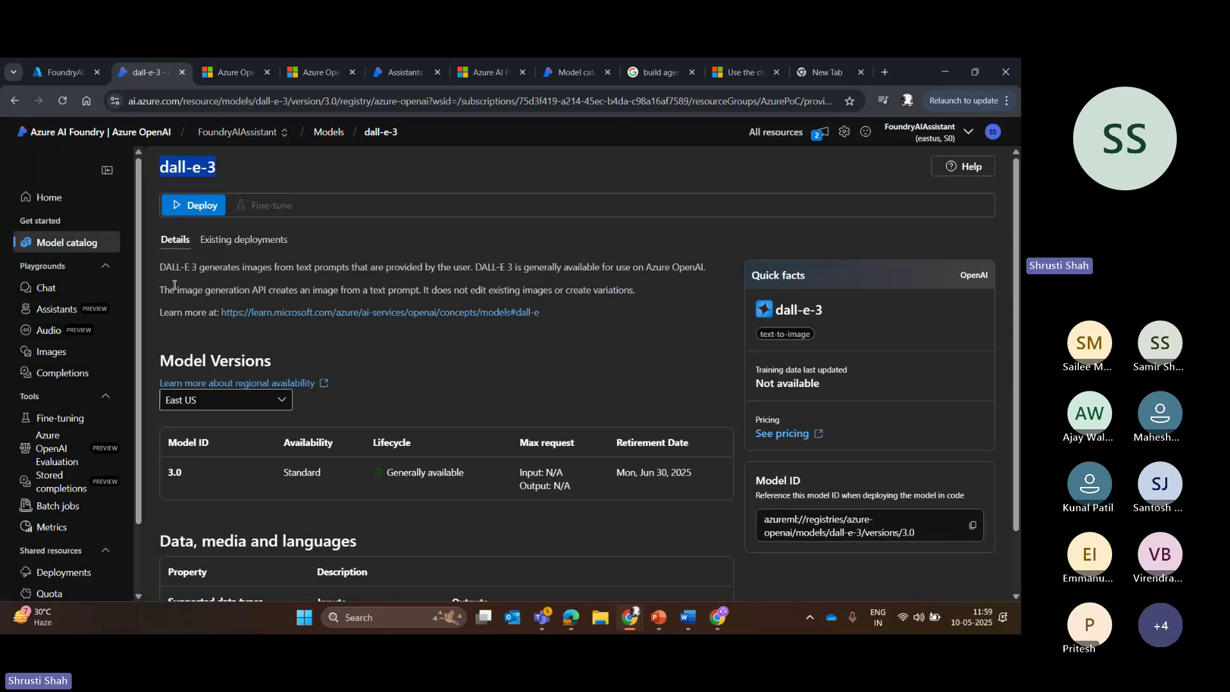
# Return to the model catalog and browse the full list of available models
pyautogui.click(102, 242)
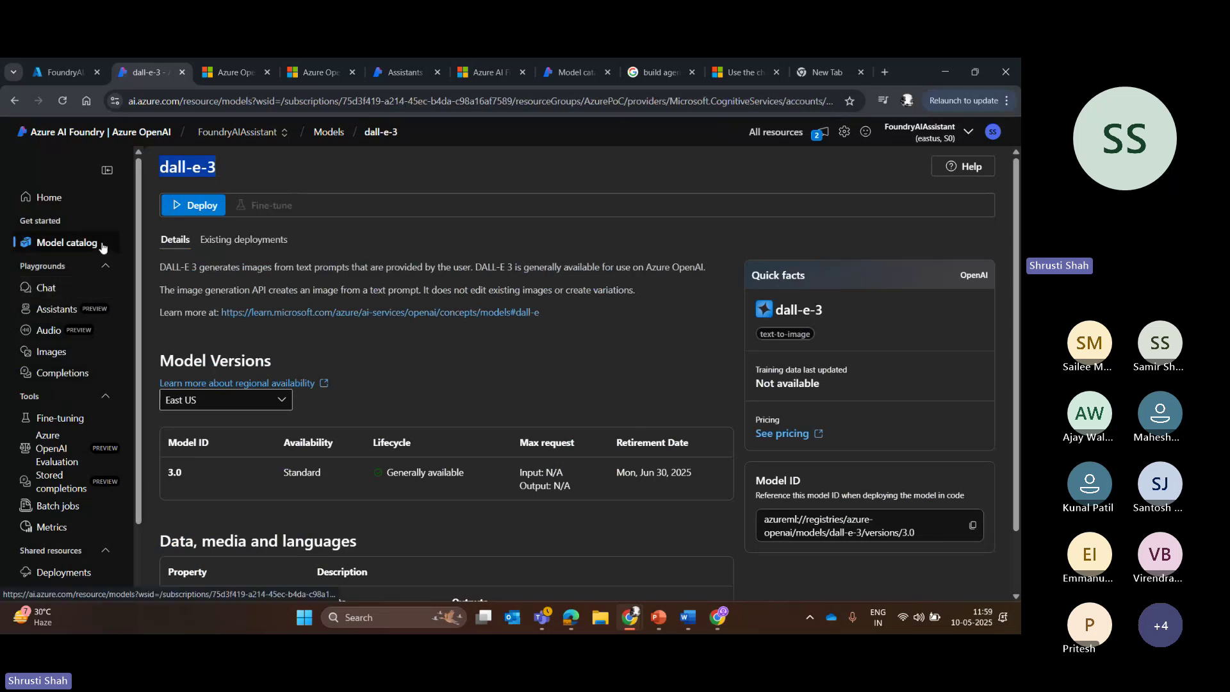
pyautogui.scroll(-2, 1009, 374)
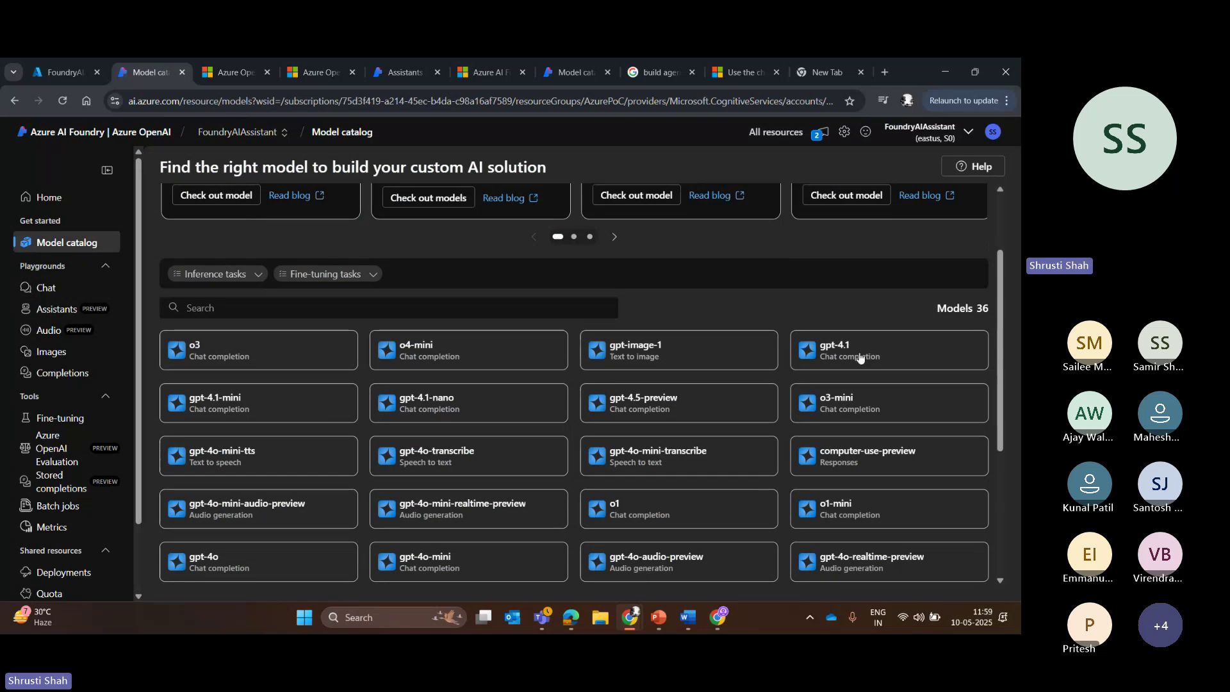
pyautogui.scroll(-5, 1003, 356)
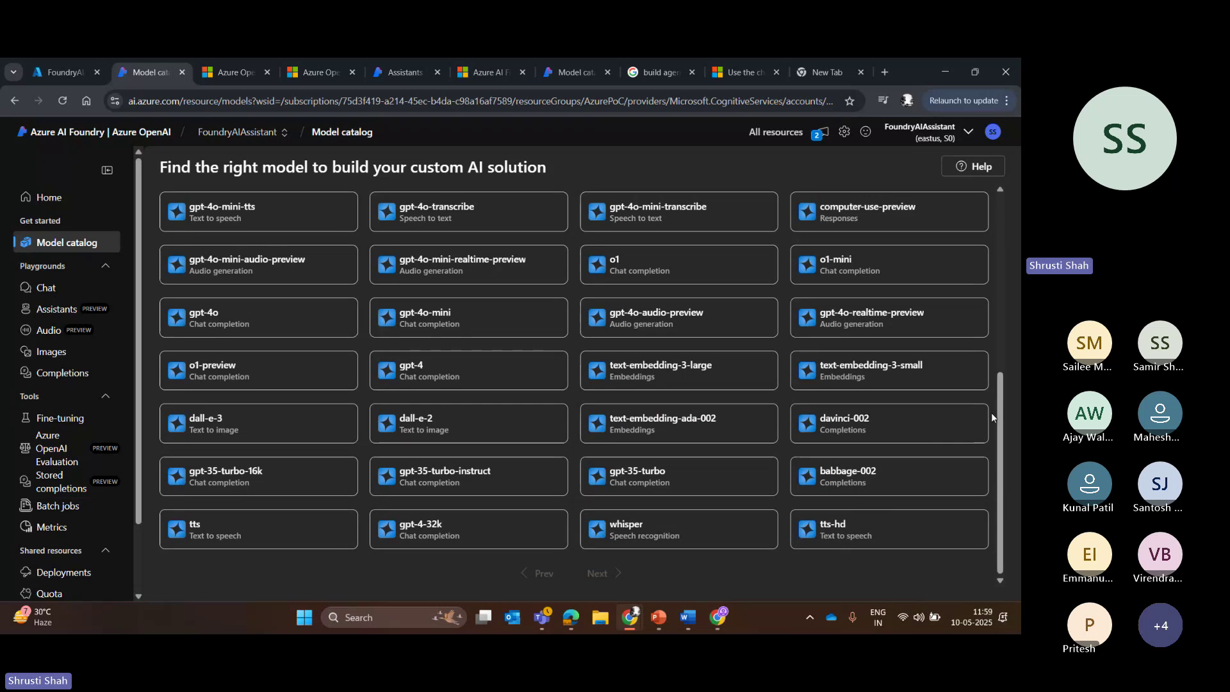
pyautogui.scroll(5, 991, 417)
# Search the model catalog for "lama" and clear the search
pyautogui.click(287, 241)
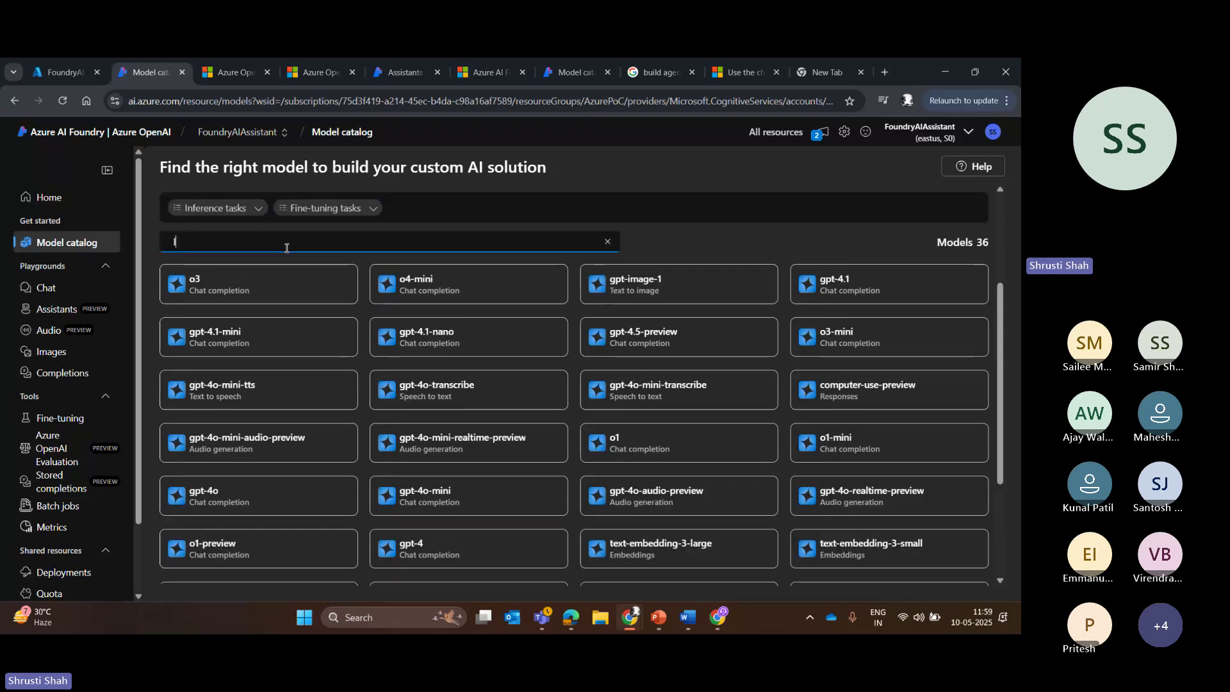
pyautogui.write('lama')
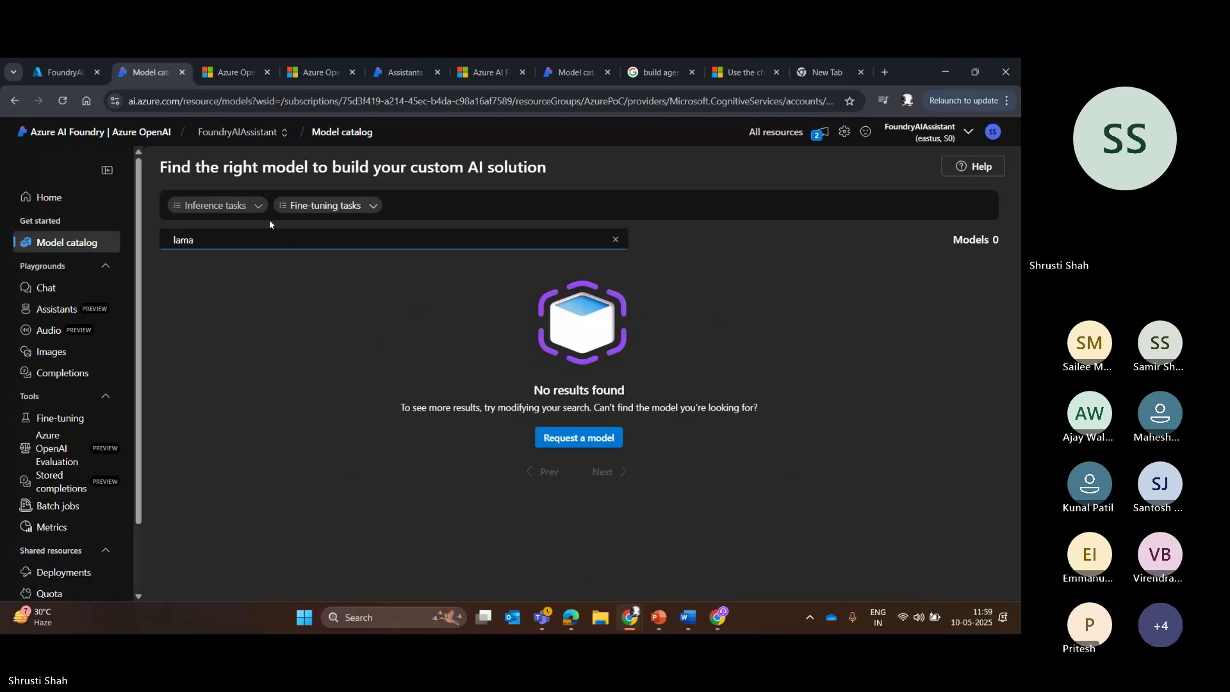
pyautogui.doubleClick(234, 243)
pyautogui.press('BackSpace')
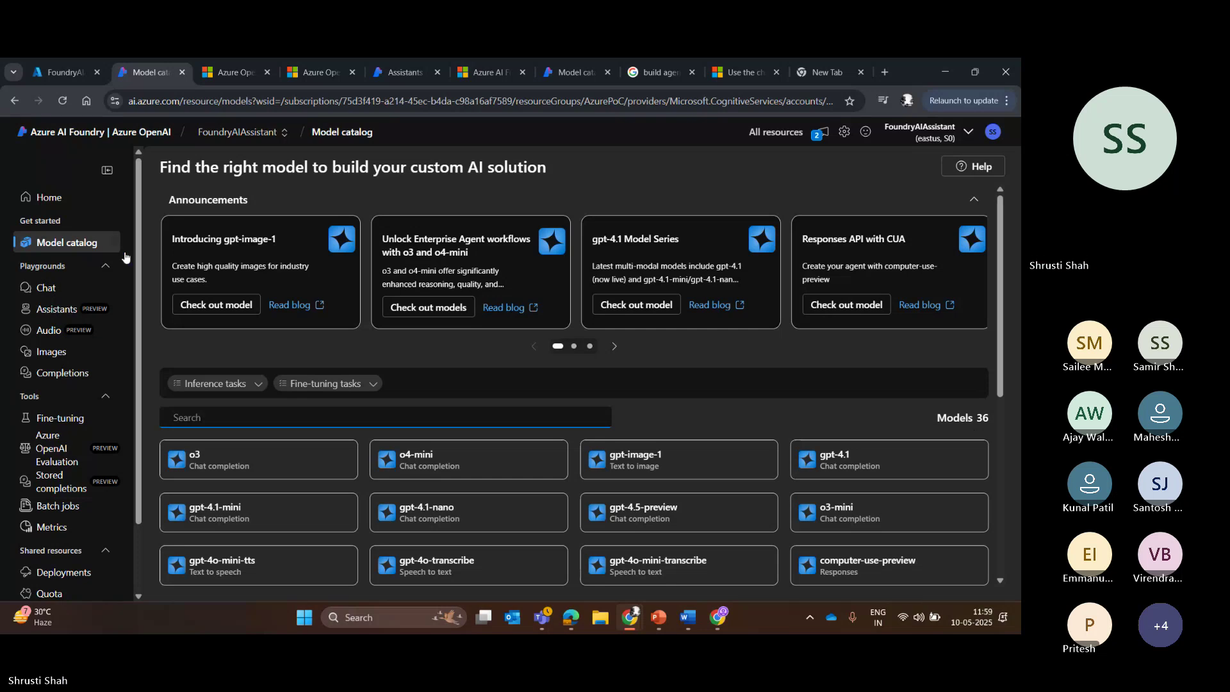
# Filter the catalog by all fine-tuning tasks, check the inference task options, and clear the filters to browse every model
pyautogui.click(369, 384)
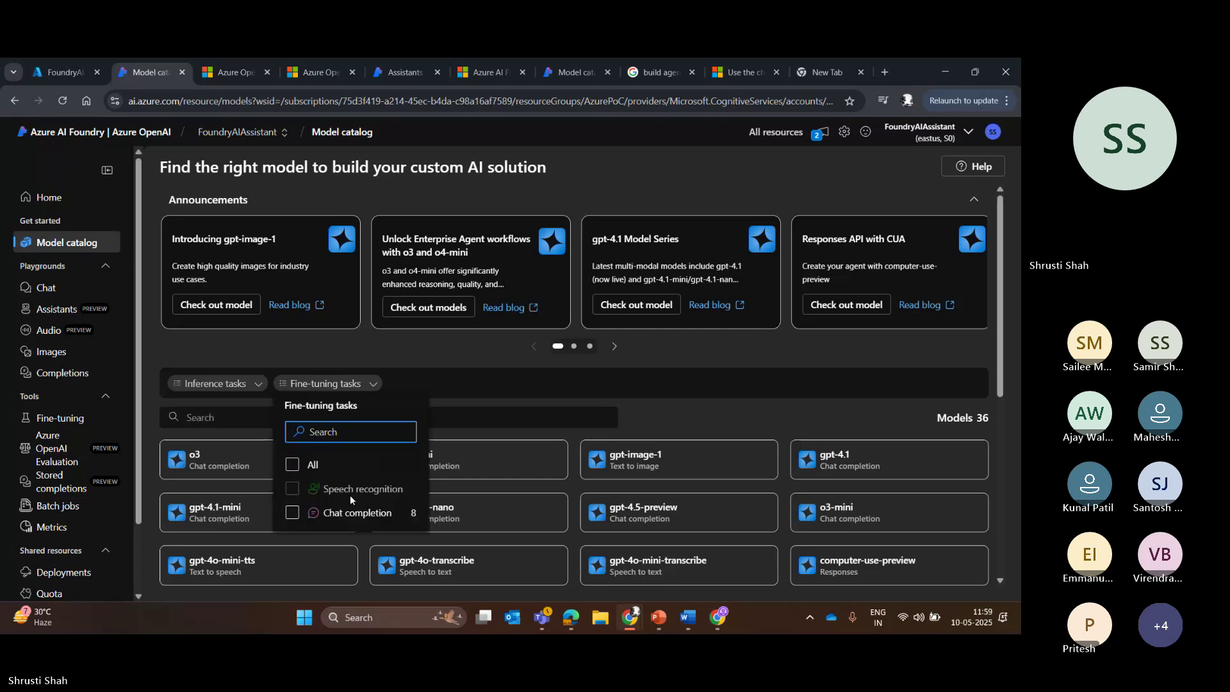
pyautogui.click(299, 472)
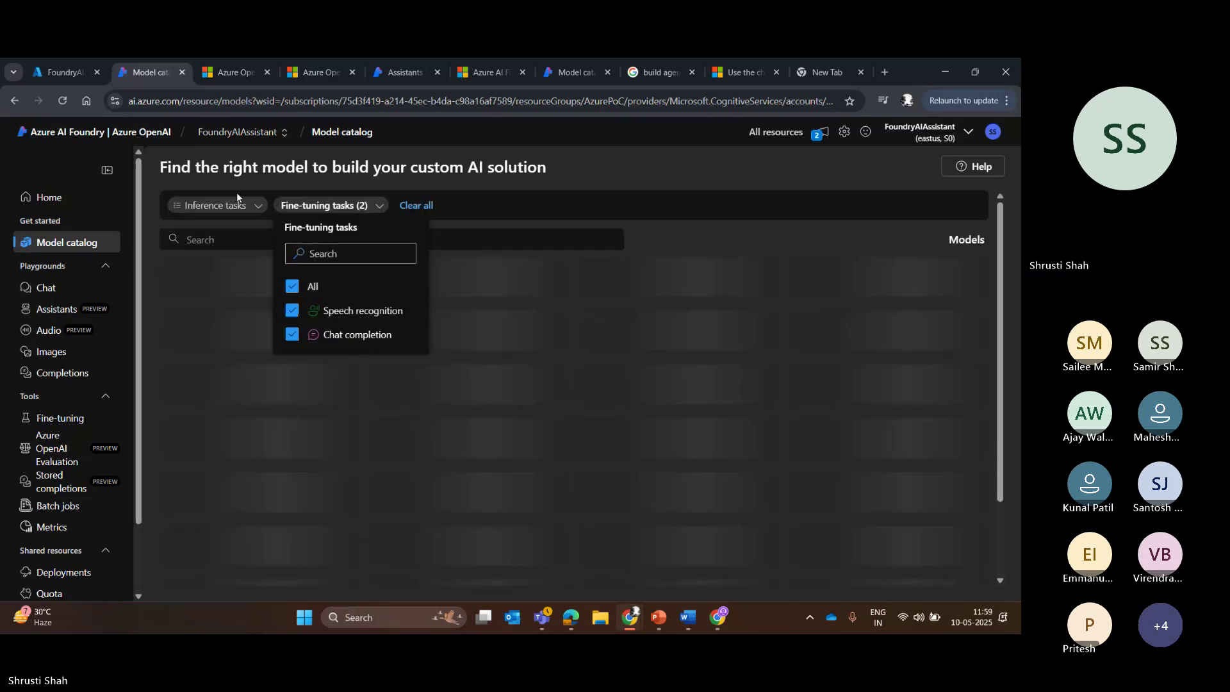
pyautogui.click(250, 206)
pyautogui.click(187, 288)
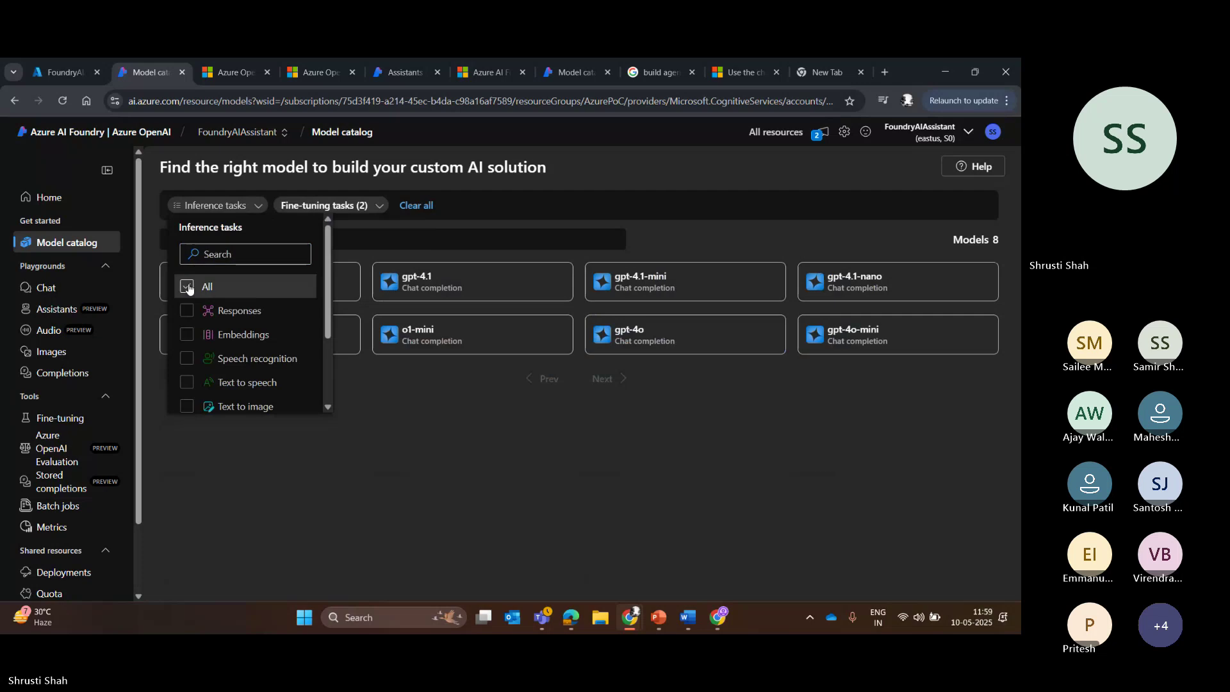
pyautogui.click(424, 206)
pyautogui.click(424, 205)
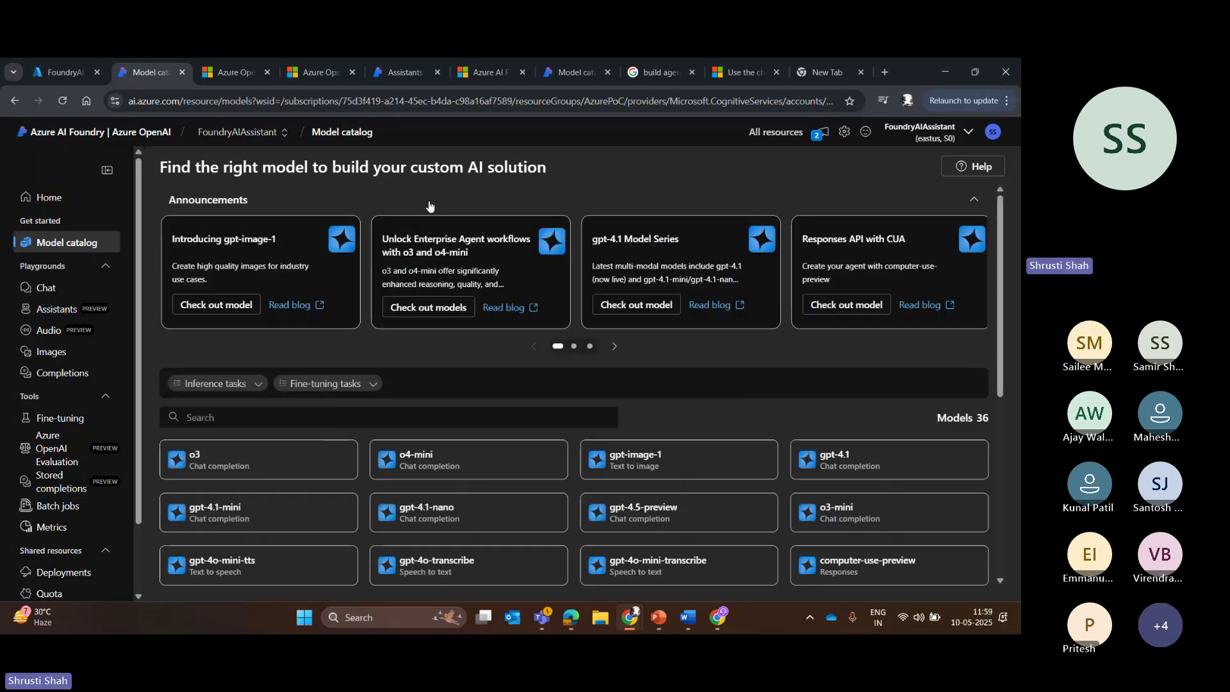
pyautogui.scroll(-6, 977, 283)
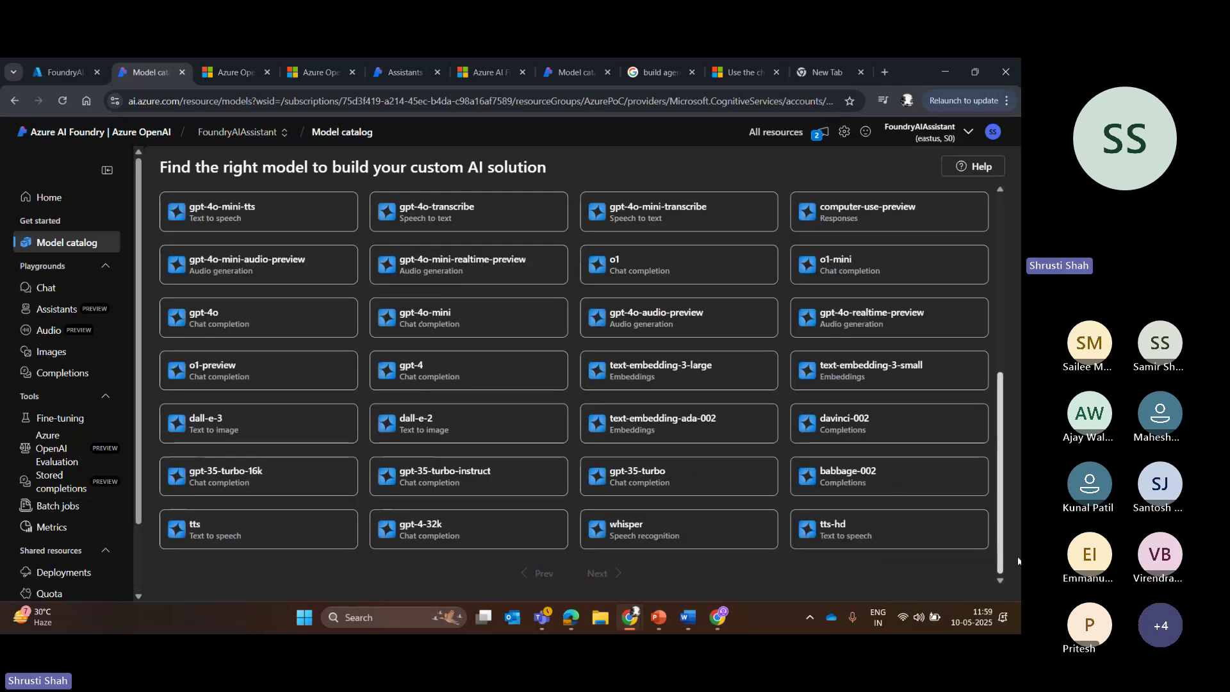
# Open the model deployments of the resource and check the options for deploying a model
pyautogui.scroll(1, 1005, 436)
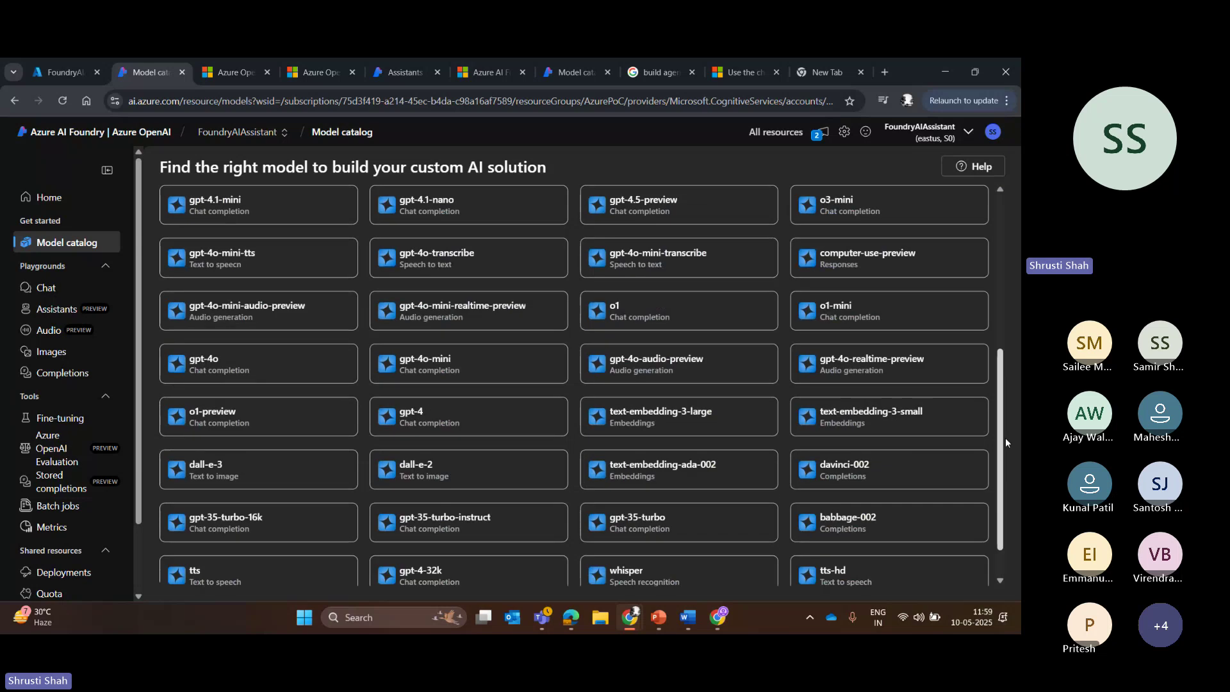
pyautogui.scroll(-1, 540, 546)
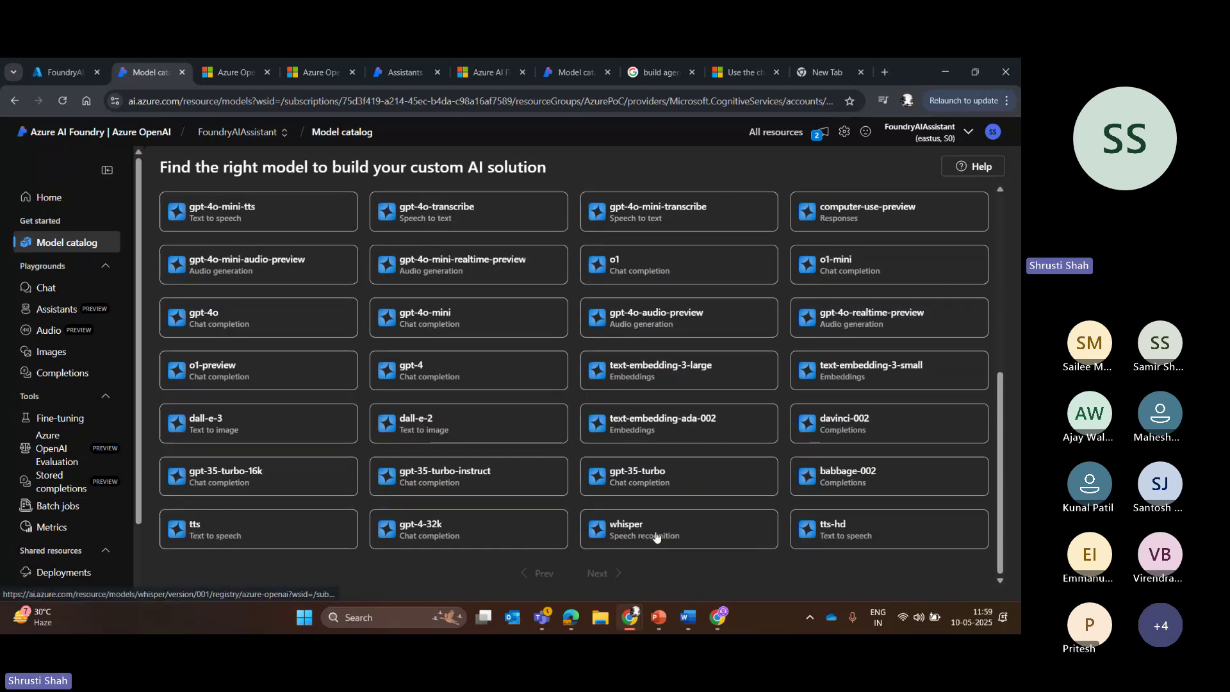
pyautogui.scroll(1, 1006, 426)
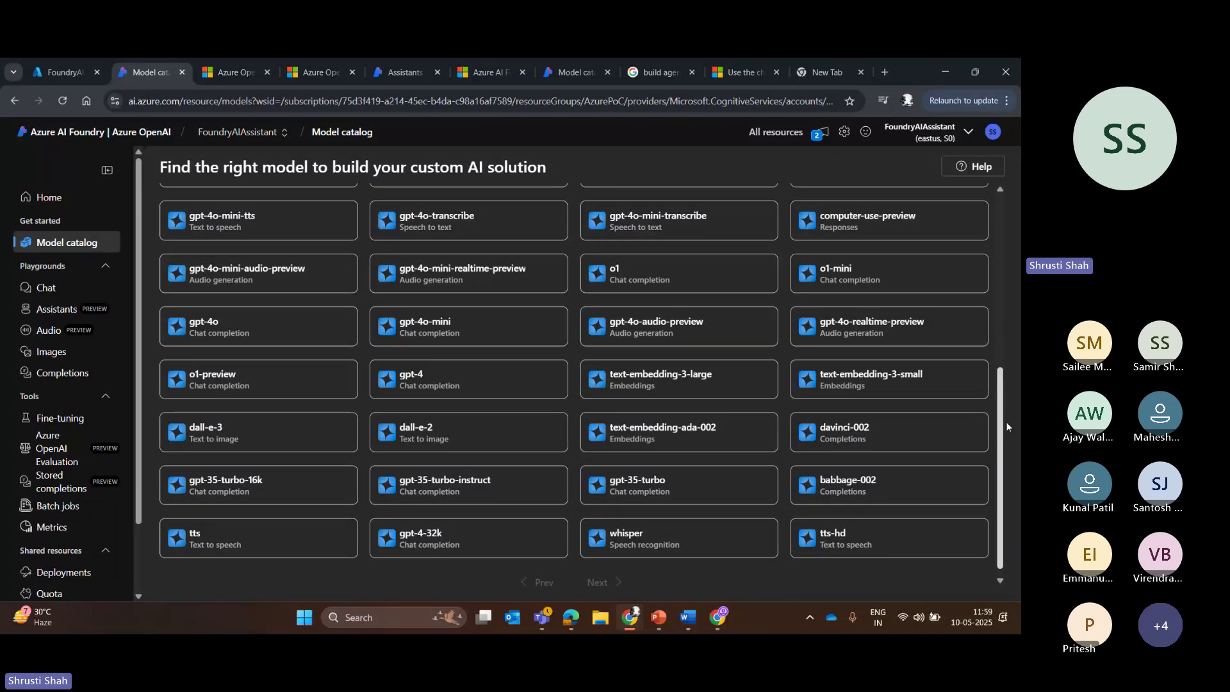
pyautogui.scroll(5, 1006, 426)
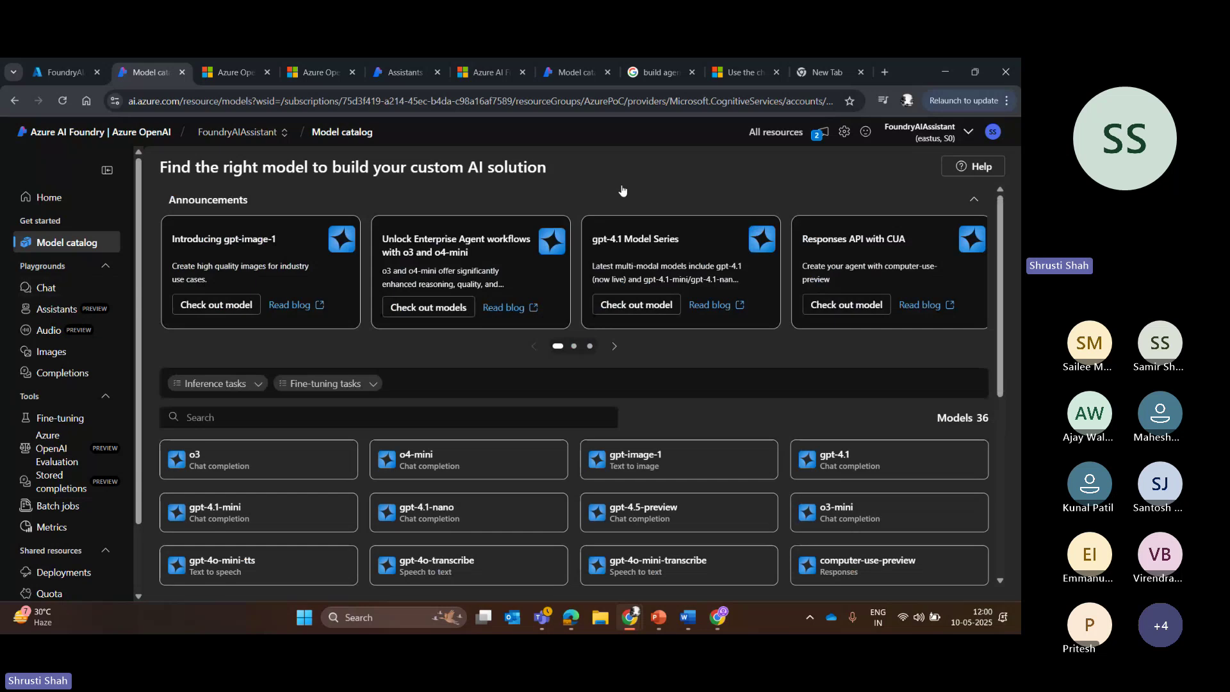
pyautogui.scroll(-1, 64, 445)
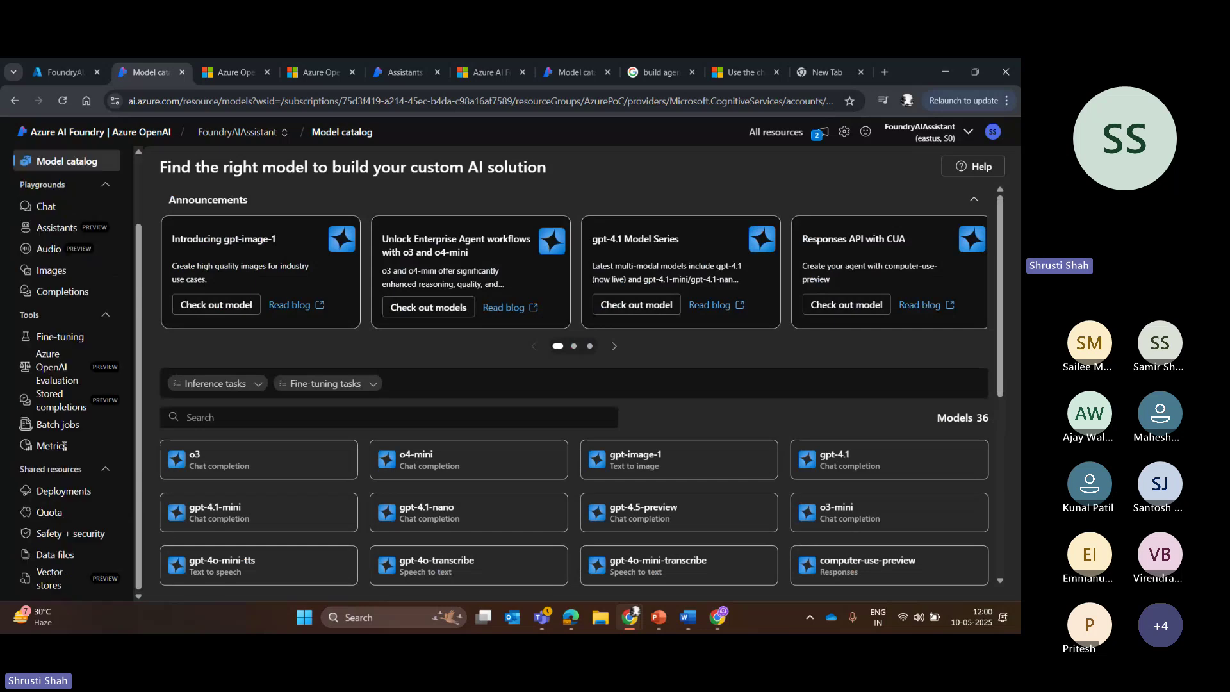
pyautogui.click(81, 496)
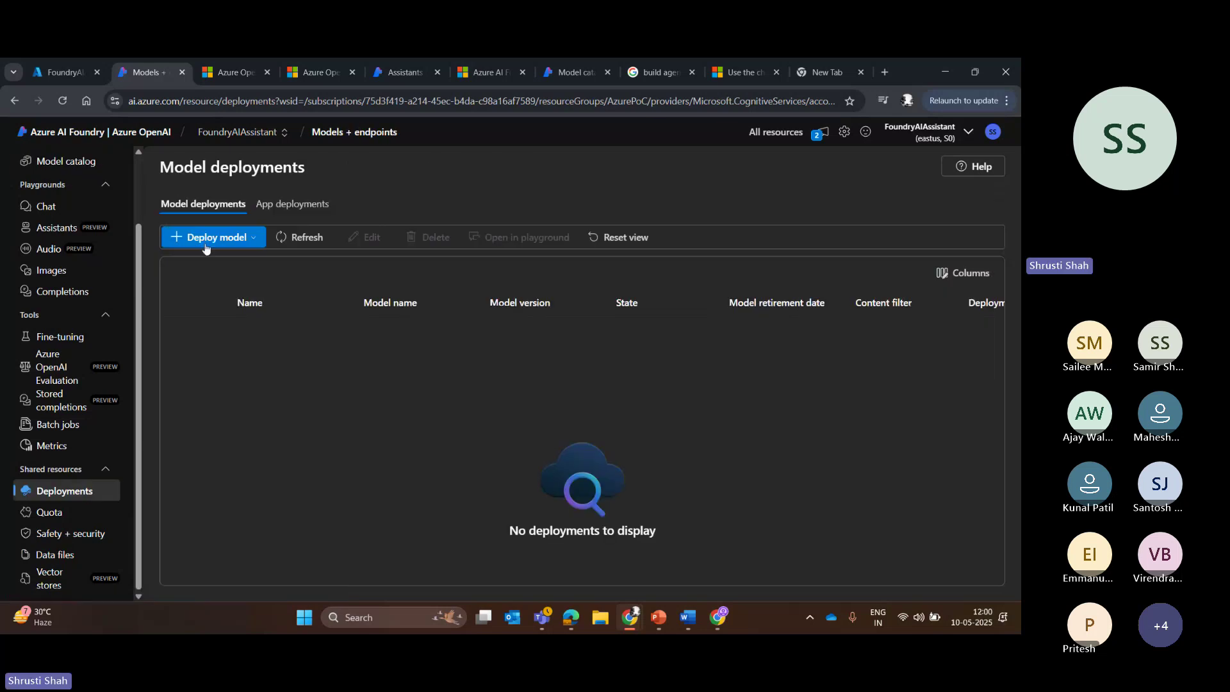
pyautogui.click(240, 248)
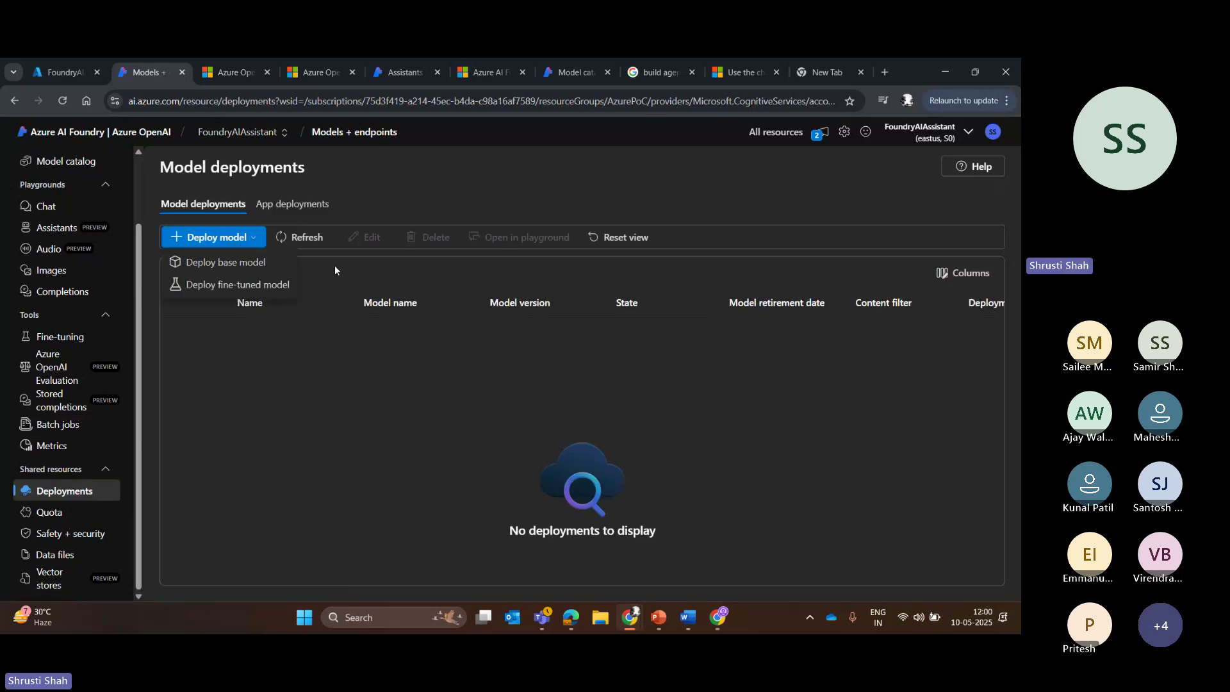
pyautogui.click(264, 247)
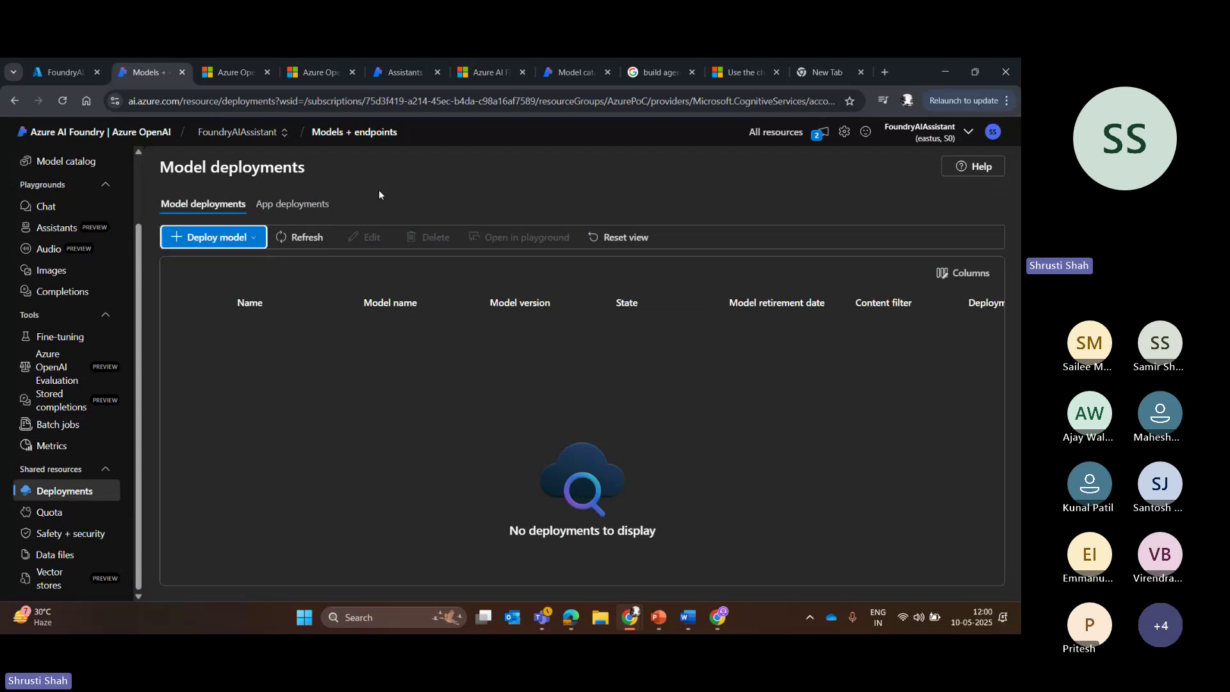
# Start a base model deployment and browse the list of models offered for it
pyautogui.click(242, 238)
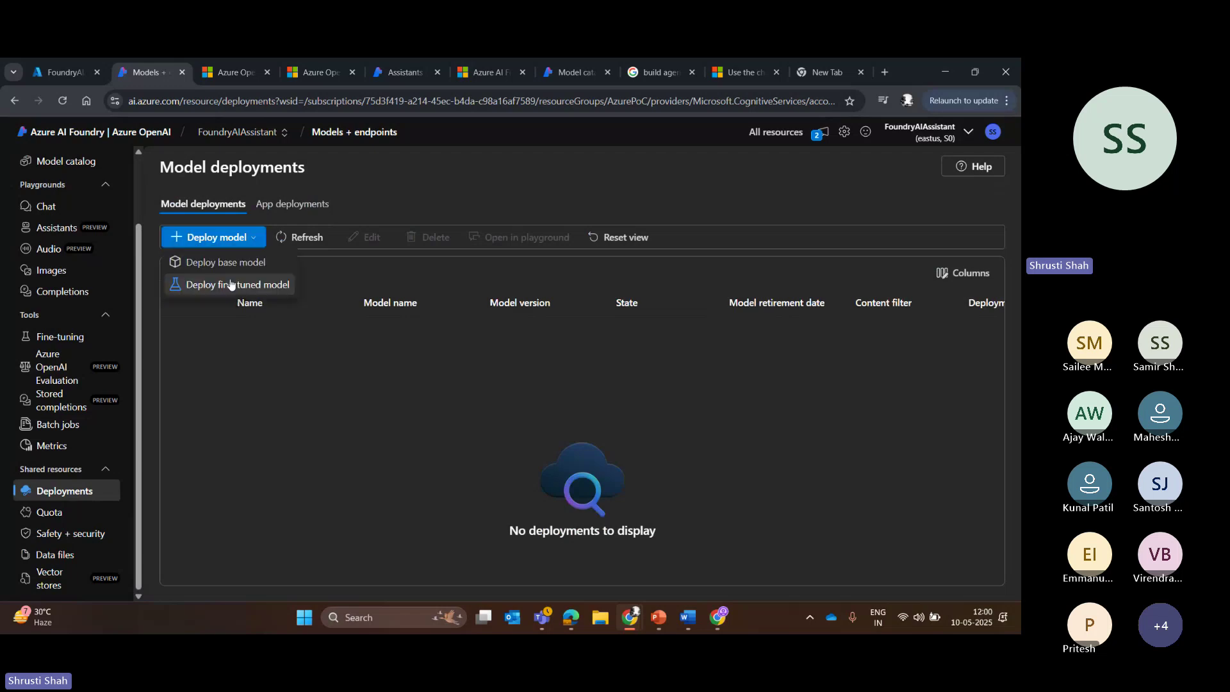
pyautogui.click(233, 265)
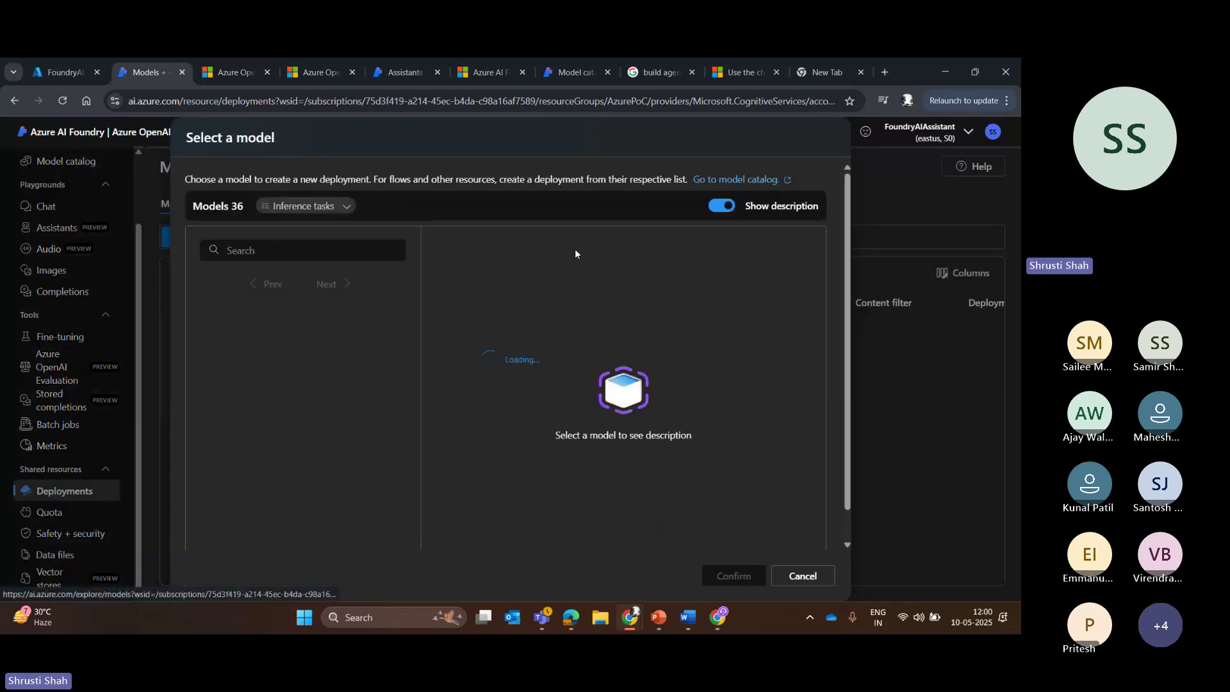
pyautogui.scroll(-6, 385, 449)
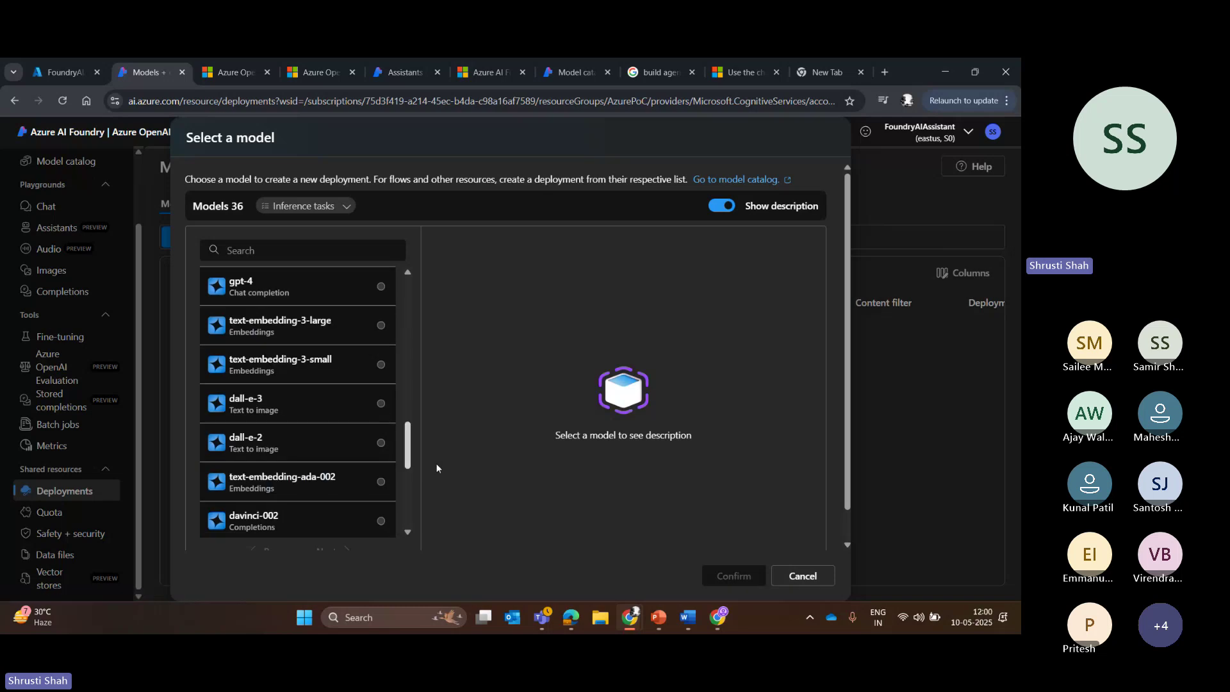
pyautogui.scroll(-5, 436, 468)
pyautogui.moveTo(407, 522); pyautogui.dragTo(417, 241)
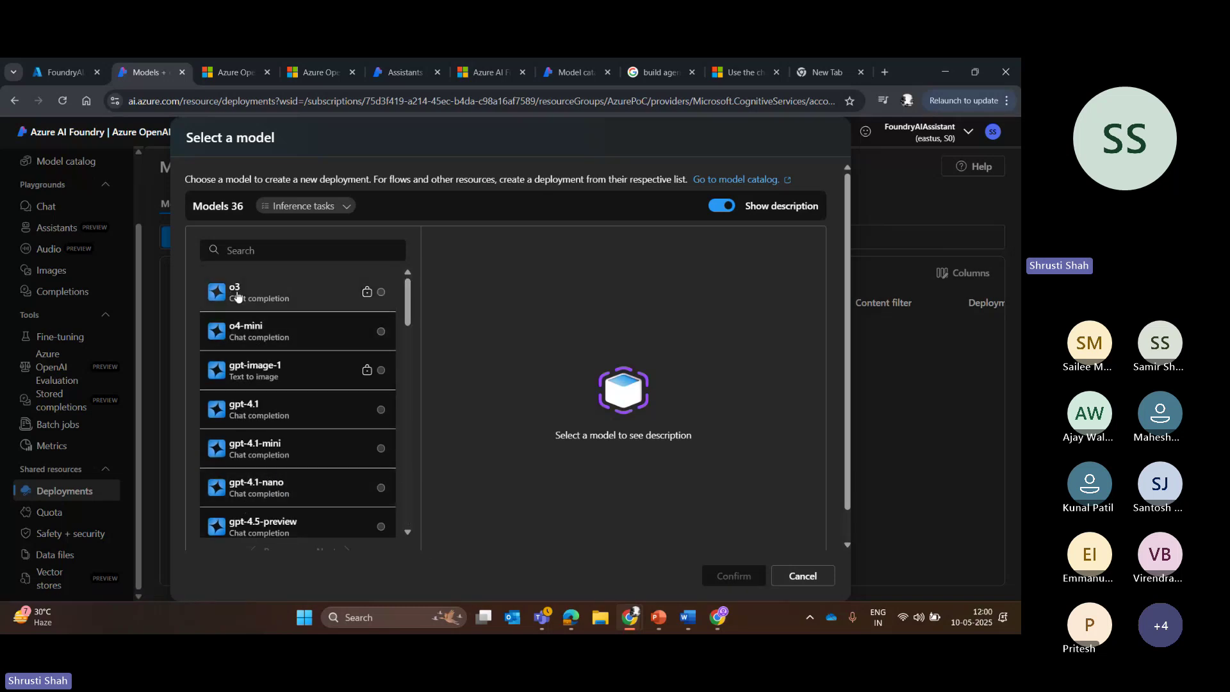
# Select the o3 model and examine its task type and key capabilities, including reasoning summary, multimodality and tools support
pyautogui.click(277, 307)
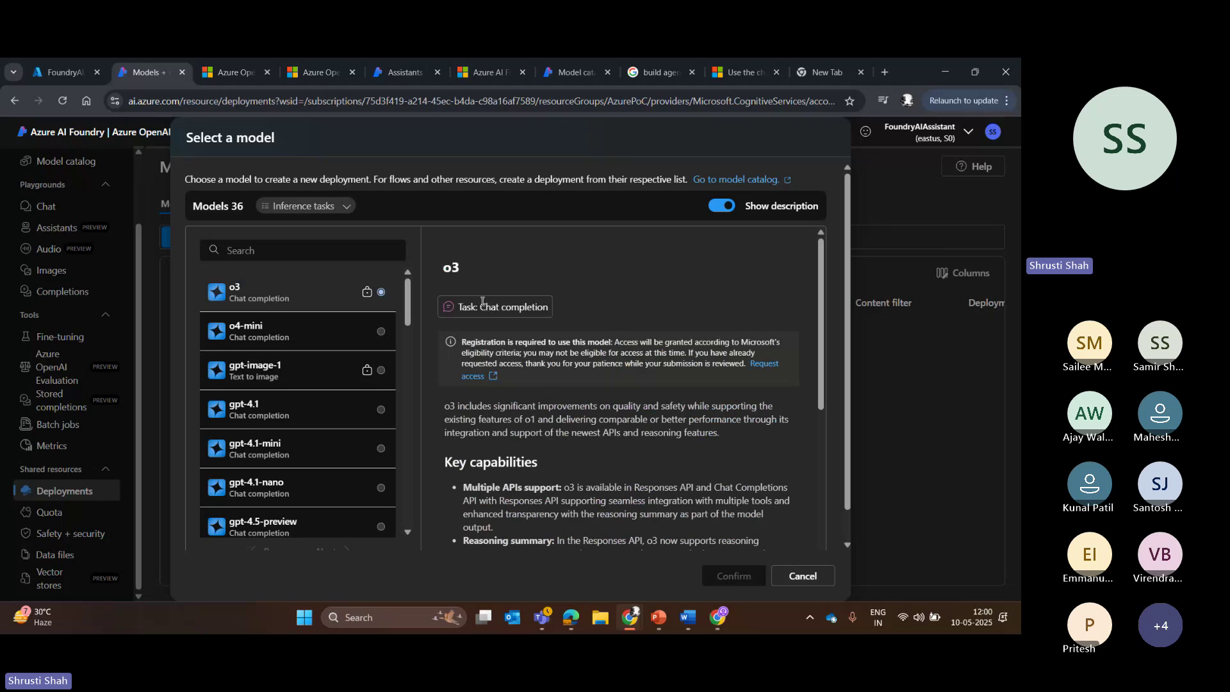
pyautogui.moveTo(481, 302); pyautogui.dragTo(548, 303)
pyautogui.moveTo(820, 327); pyautogui.dragTo(818, 477)
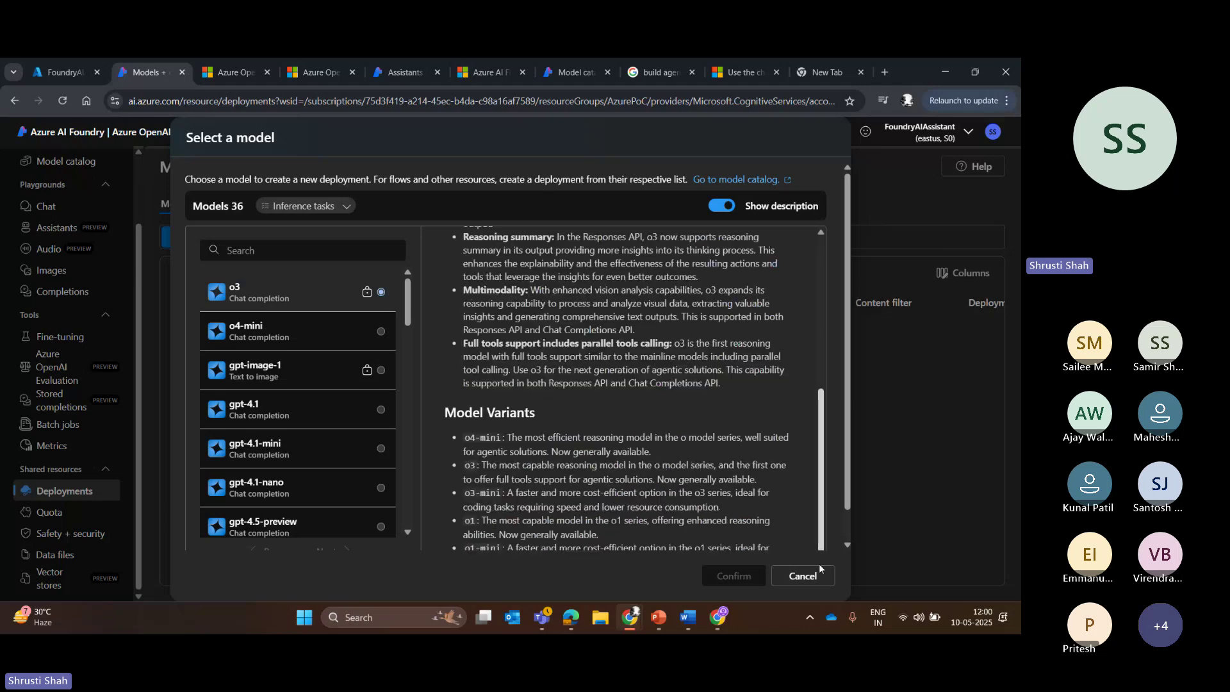
pyautogui.scroll(2, 449, 327)
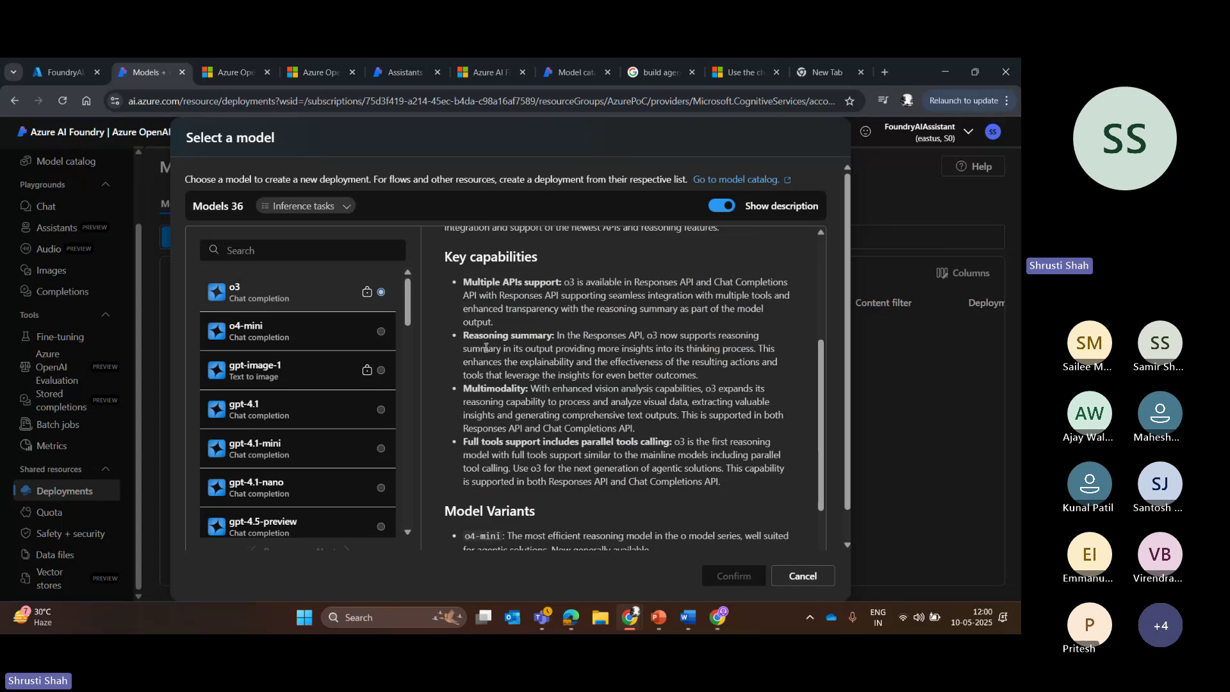
pyautogui.doubleClick(487, 381)
pyautogui.click(681, 388)
pyautogui.moveTo(541, 375); pyautogui.dragTo(726, 375)
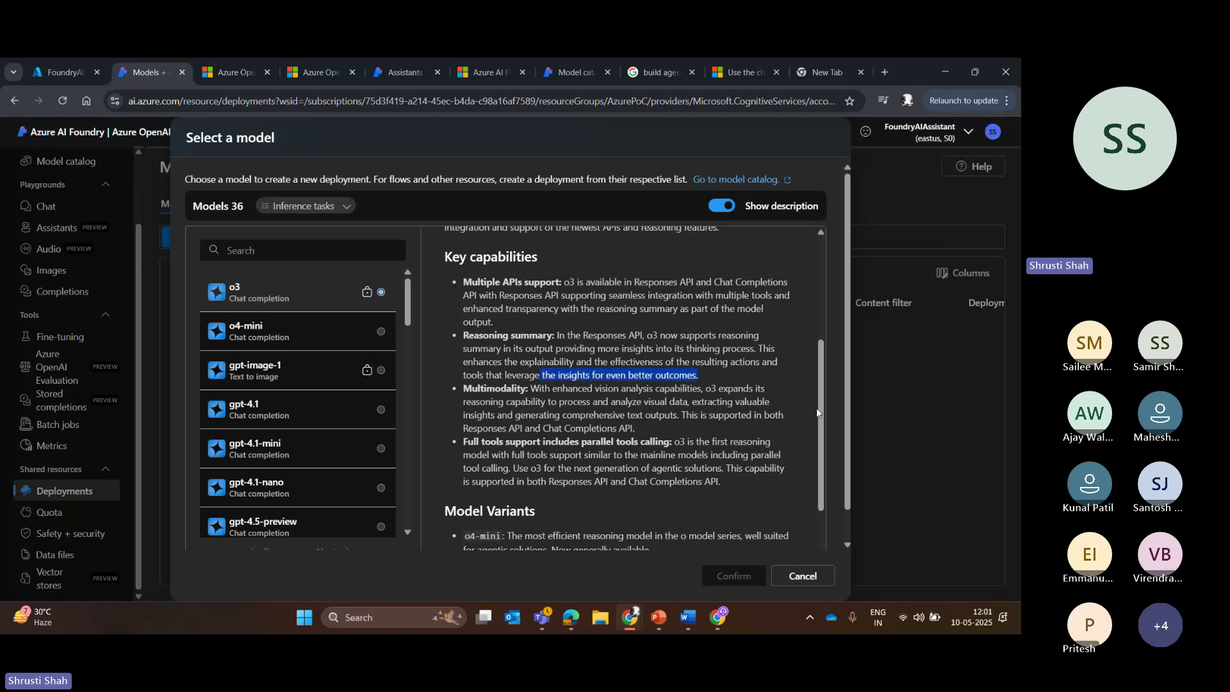
pyautogui.moveTo(818, 412); pyautogui.dragTo(822, 484)
pyautogui.moveTo(484, 317); pyautogui.dragTo(693, 344)
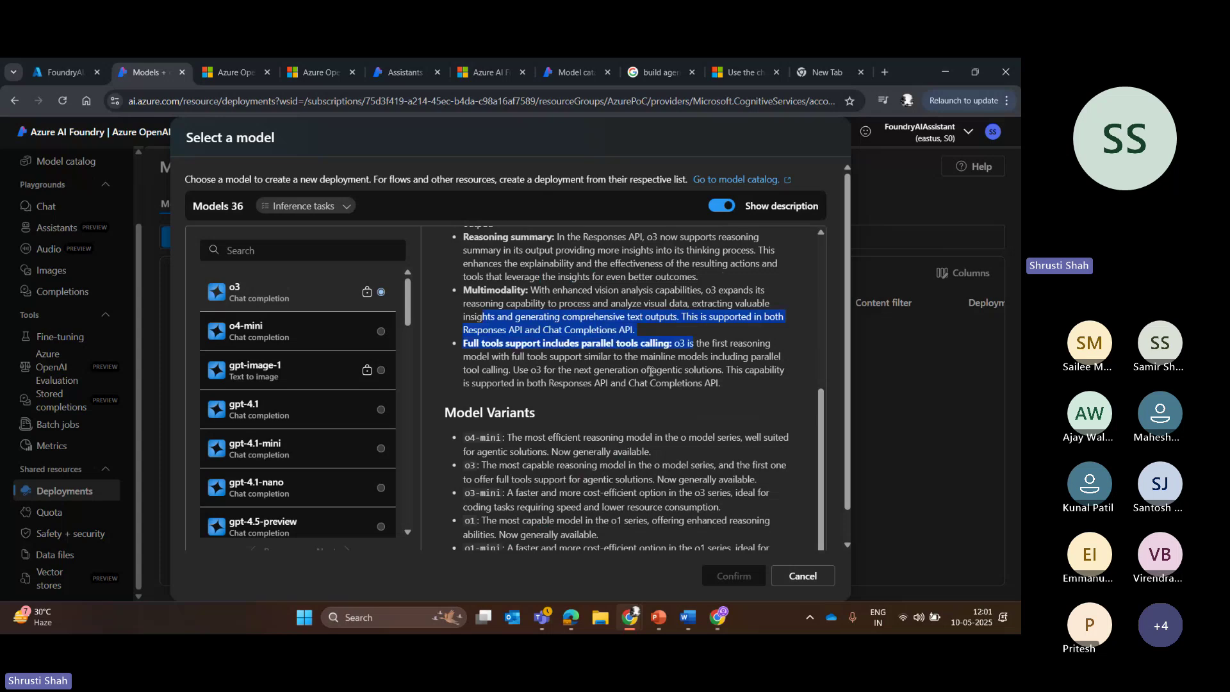
# Read through the model variants in the o3 description, from o4-mini to o1-mini
pyautogui.click(538, 424)
pyautogui.moveTo(524, 438); pyautogui.dragTo(790, 437)
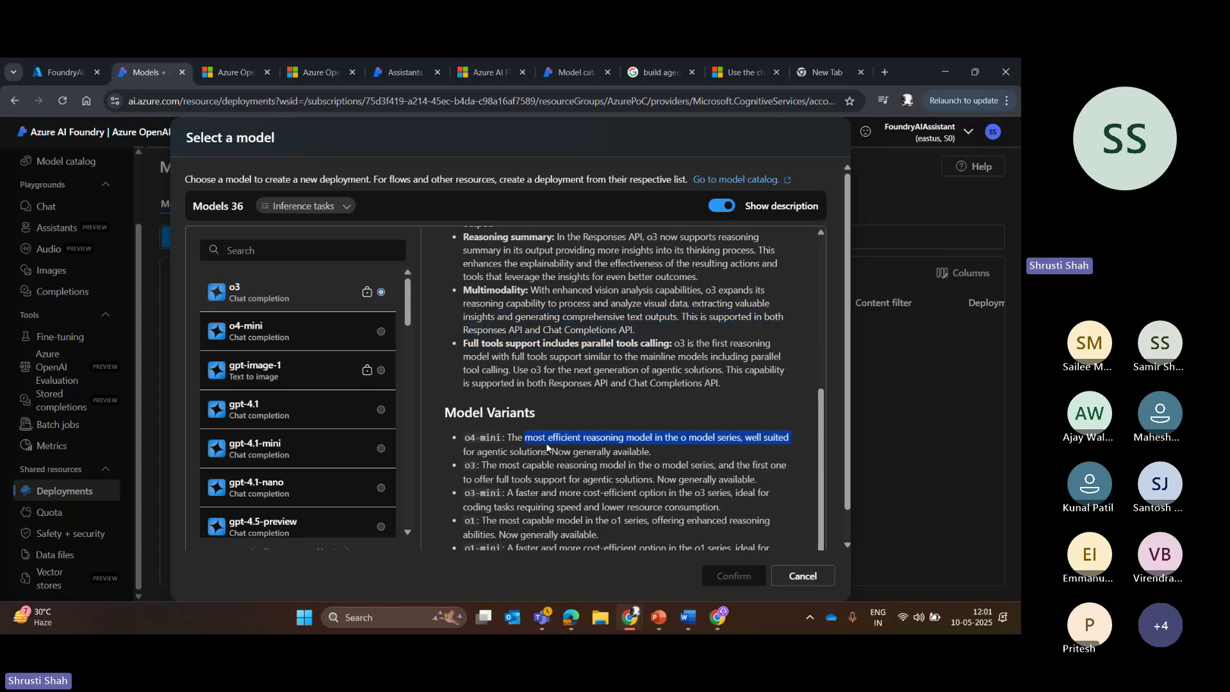
pyautogui.click(473, 480)
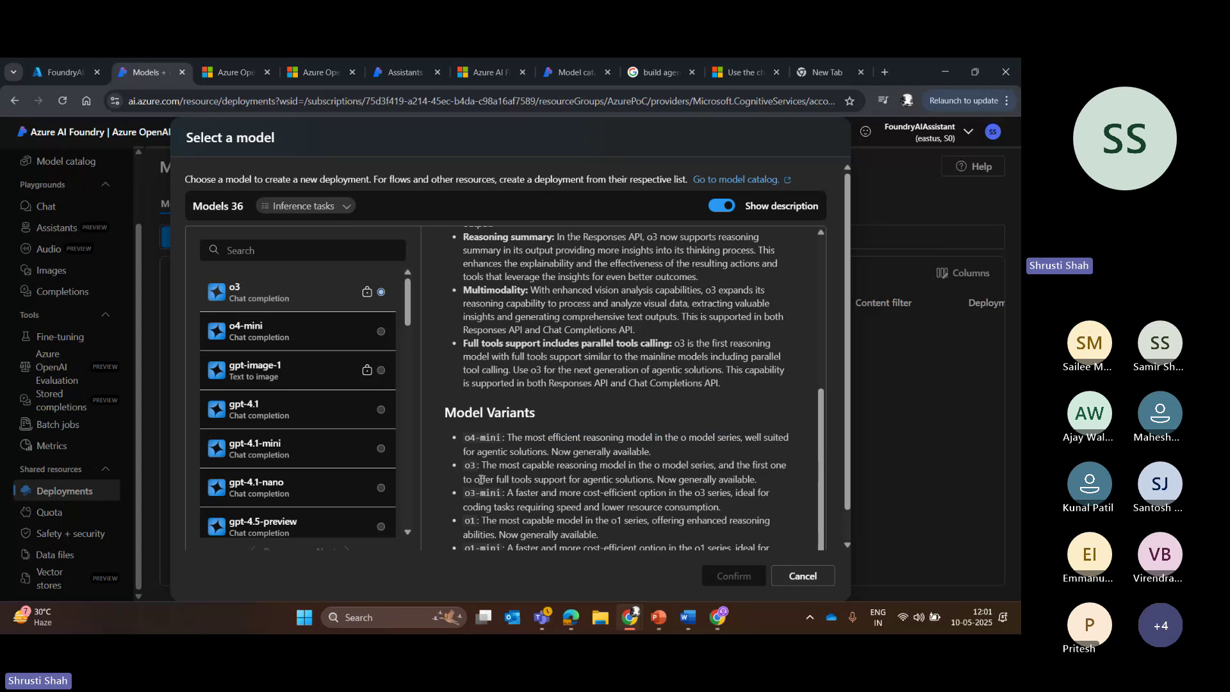
pyautogui.scroll(-1, 843, 495)
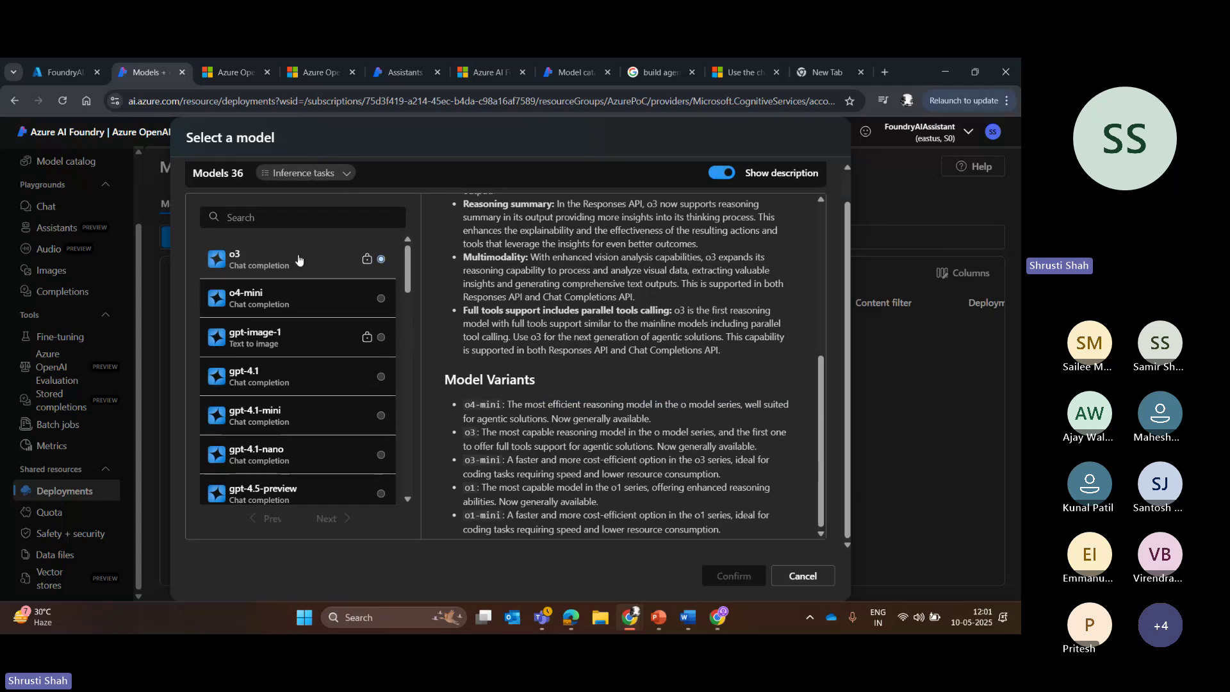
# Choose the o4-mini model for deployment and check which deployment types are available
pyautogui.click(369, 304)
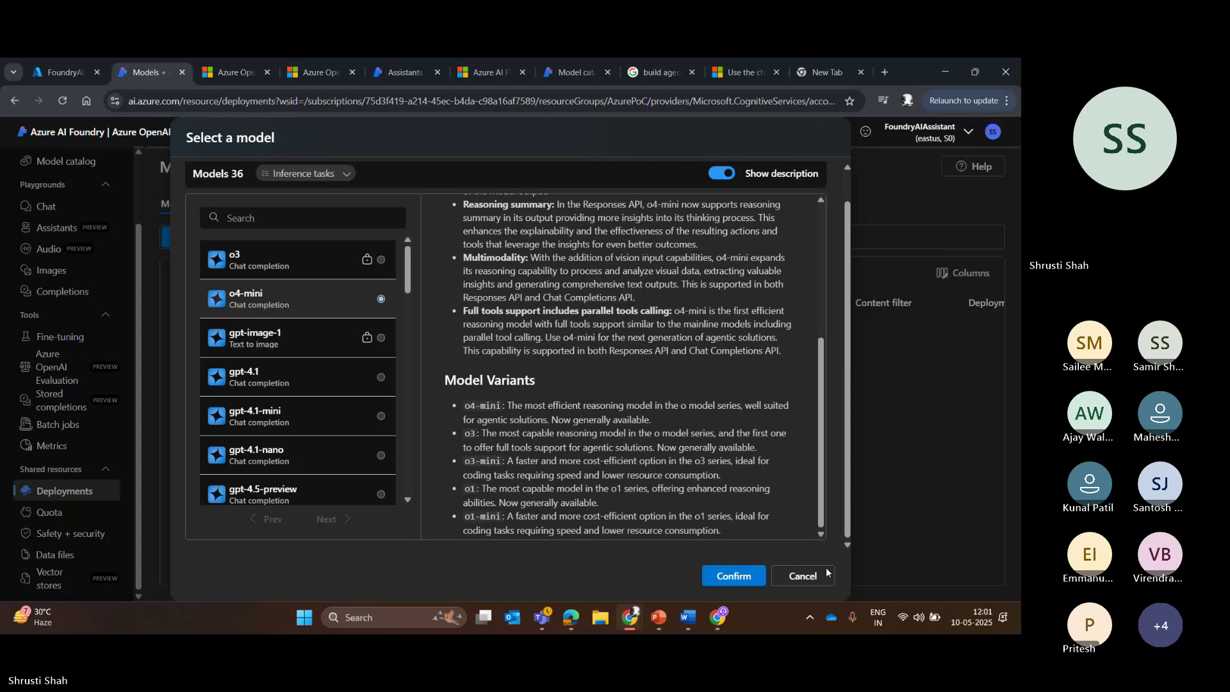
pyautogui.click(730, 574)
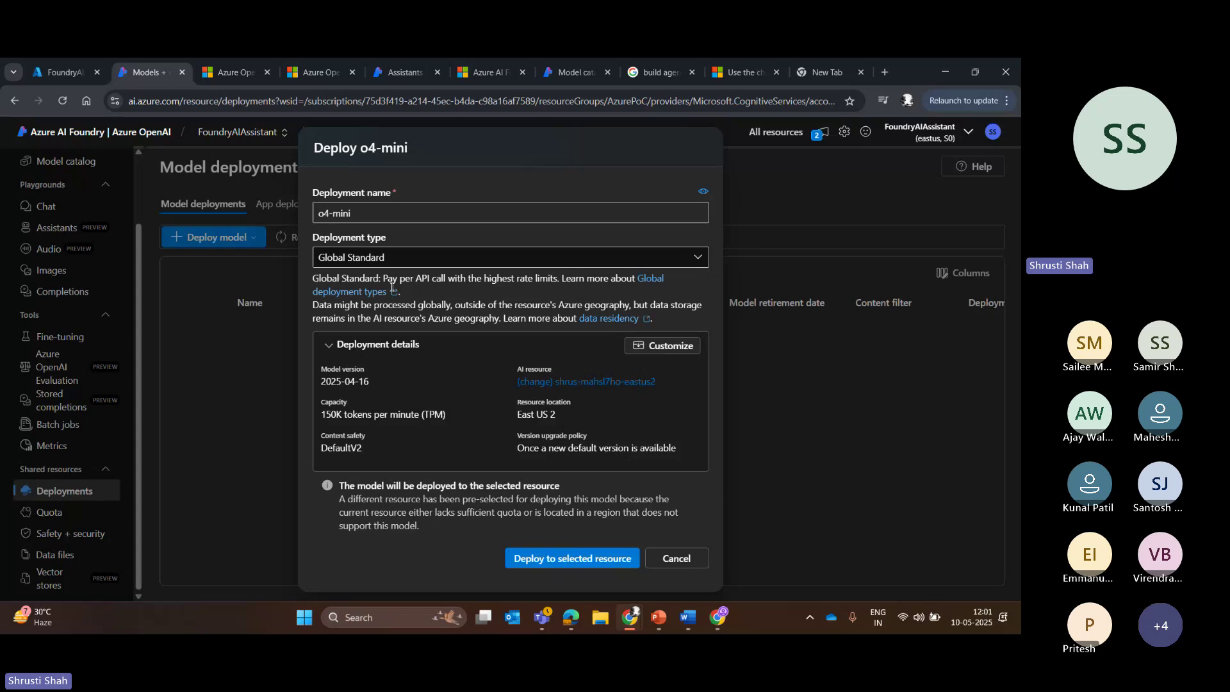
pyautogui.tripleClick(408, 251)
pyautogui.click(407, 252)
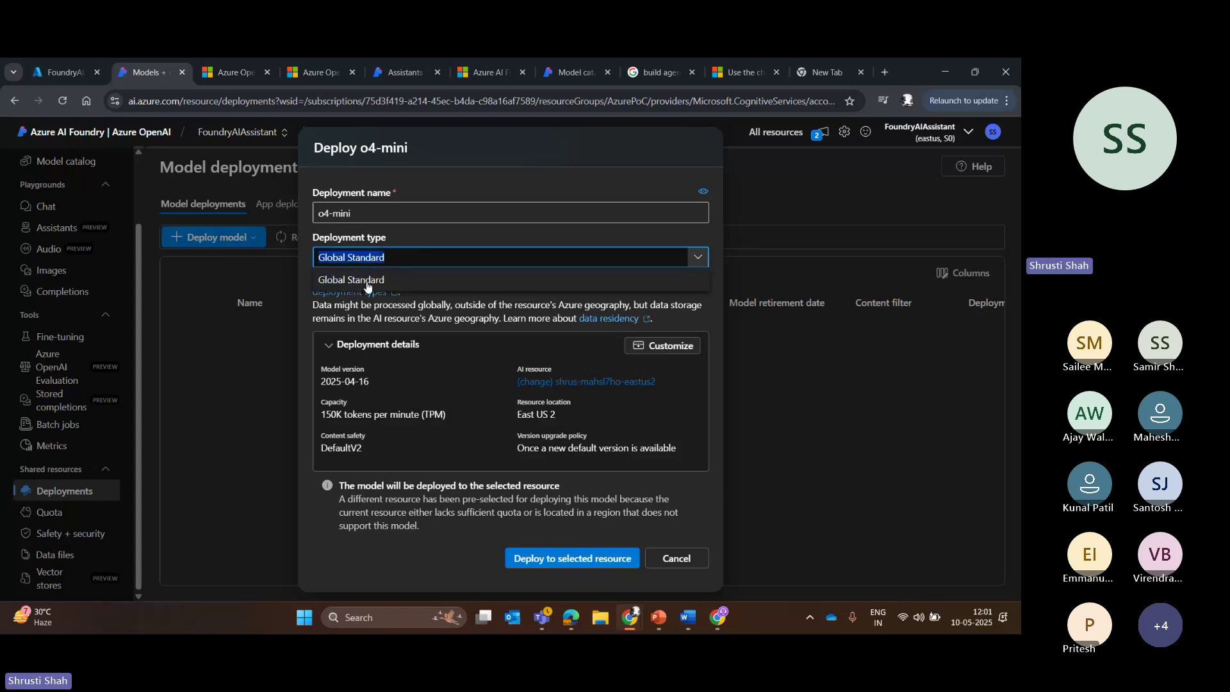
pyautogui.click(357, 390)
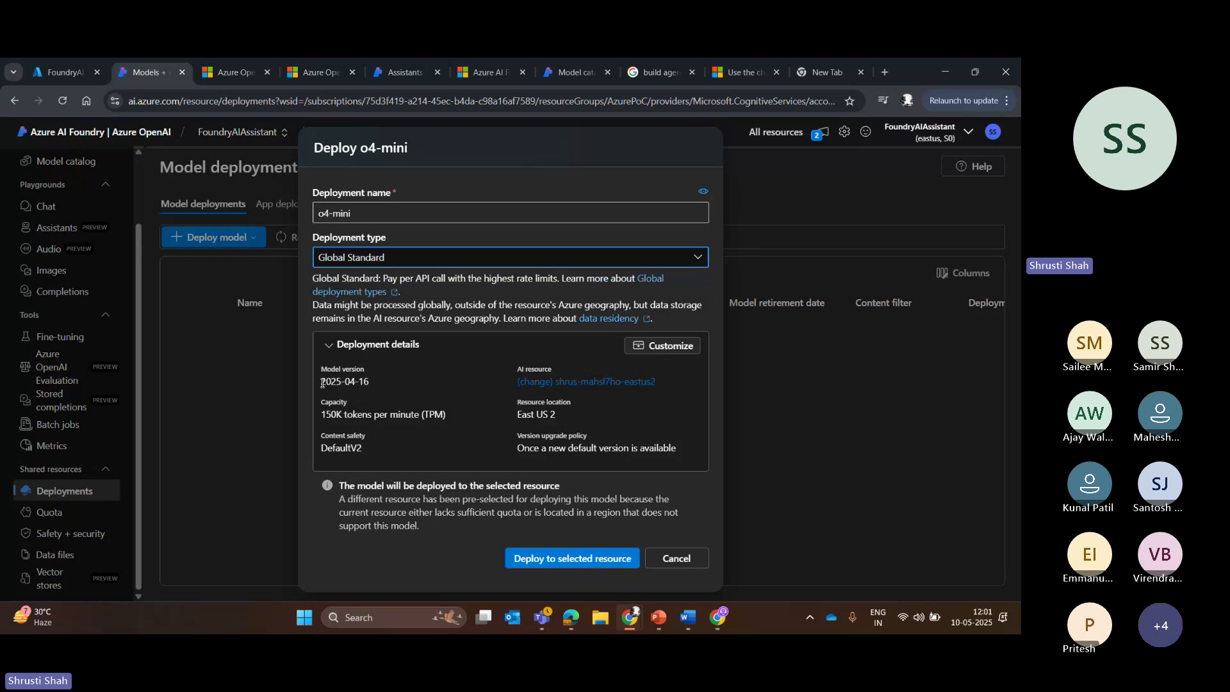
# Examine the o4-mini deployment details: model version, AI resource, capacity, resource location, content safety and version upgrade policy
pyautogui.moveTo(322, 383); pyautogui.dragTo(370, 383)
pyautogui.moveTo(659, 383); pyautogui.dragTo(514, 383)
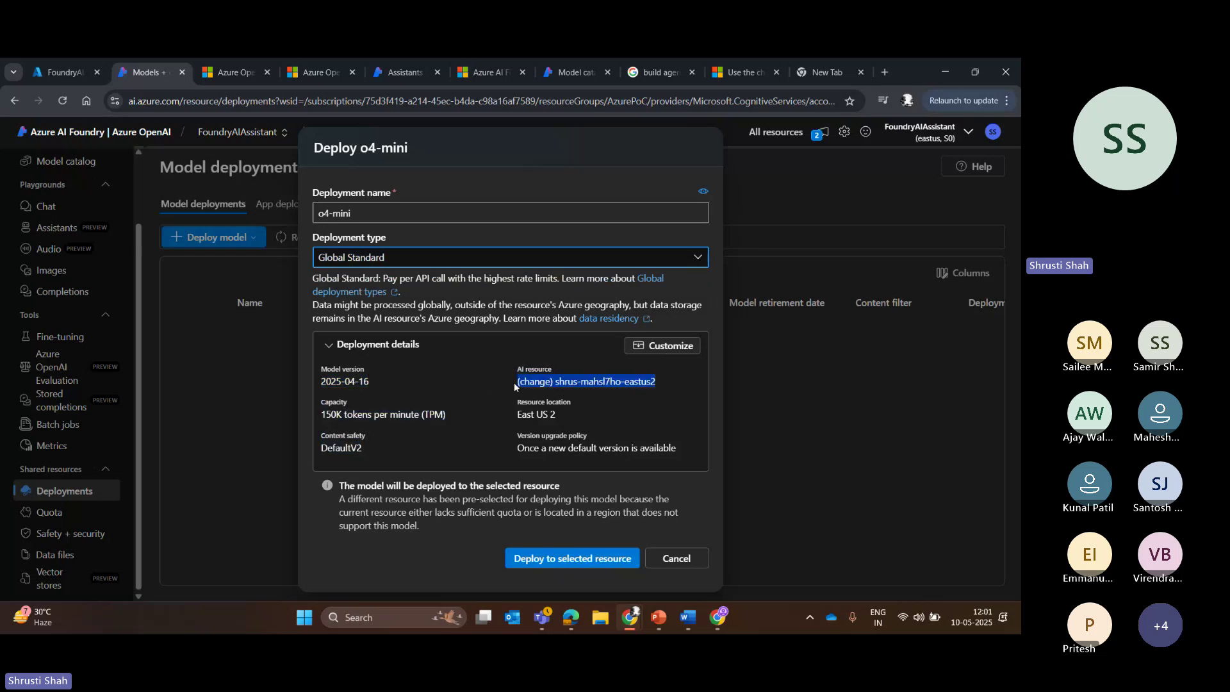
pyautogui.click(335, 417)
pyautogui.moveTo(334, 417); pyautogui.dragTo(446, 416)
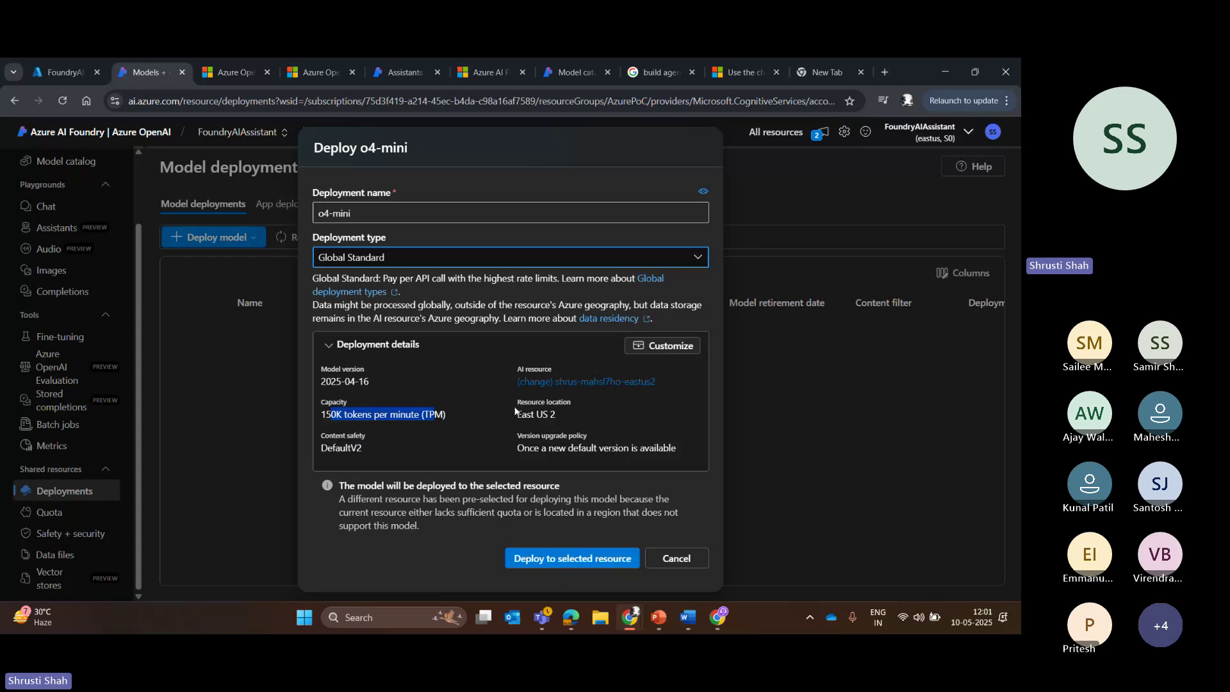
pyautogui.moveTo(515, 399); pyautogui.dragTo(556, 410)
pyautogui.doubleClick(354, 446)
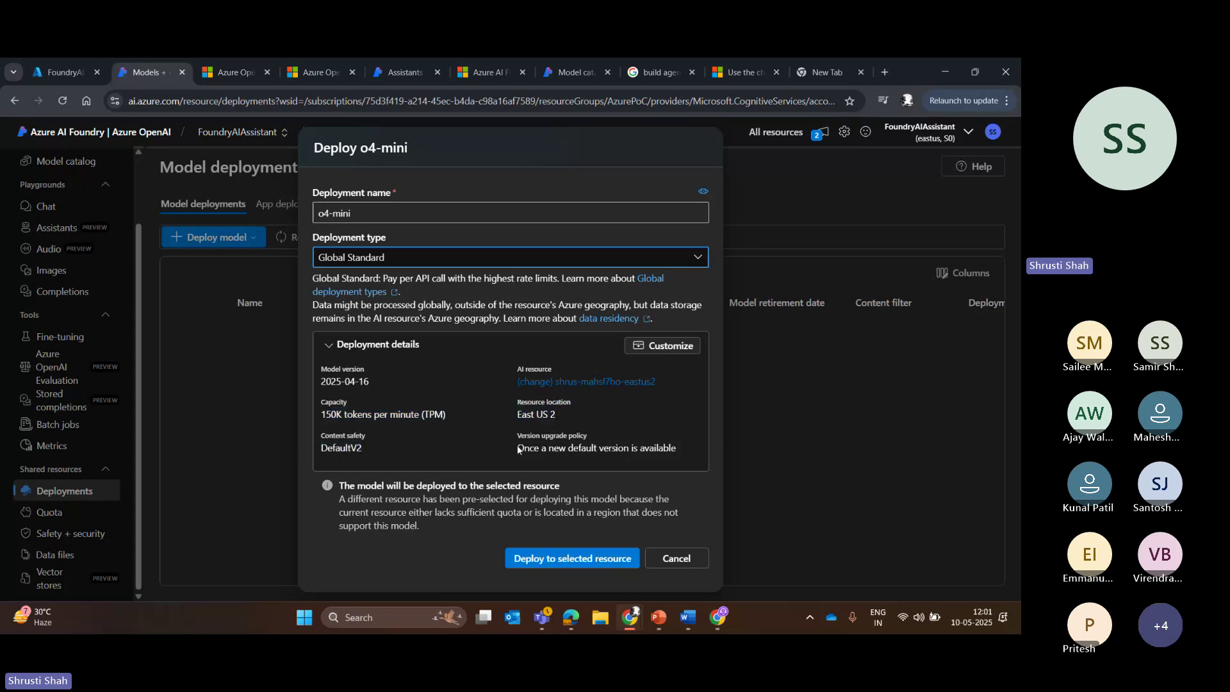
pyautogui.moveTo(517, 448); pyautogui.dragTo(673, 449)
pyautogui.click(459, 444)
# Cancel the o4-mini deployment, and reload and refresh the list of model deployments
pyautogui.click(683, 558)
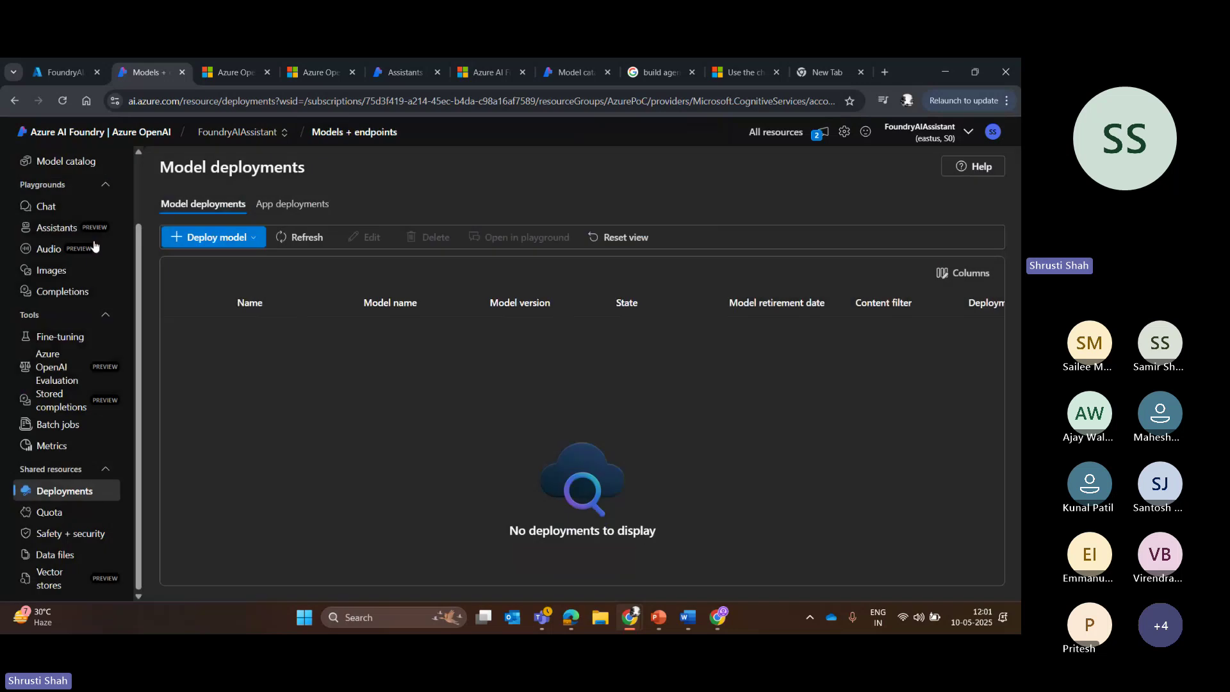
pyautogui.click(64, 102)
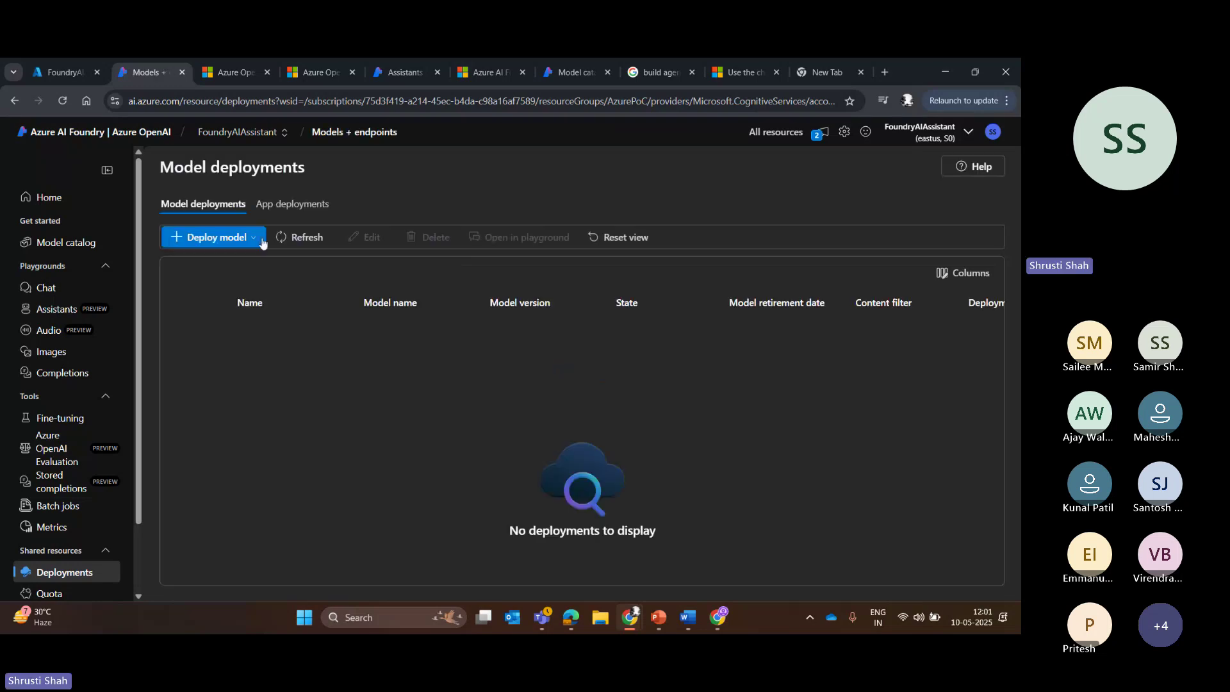
pyautogui.click(285, 239)
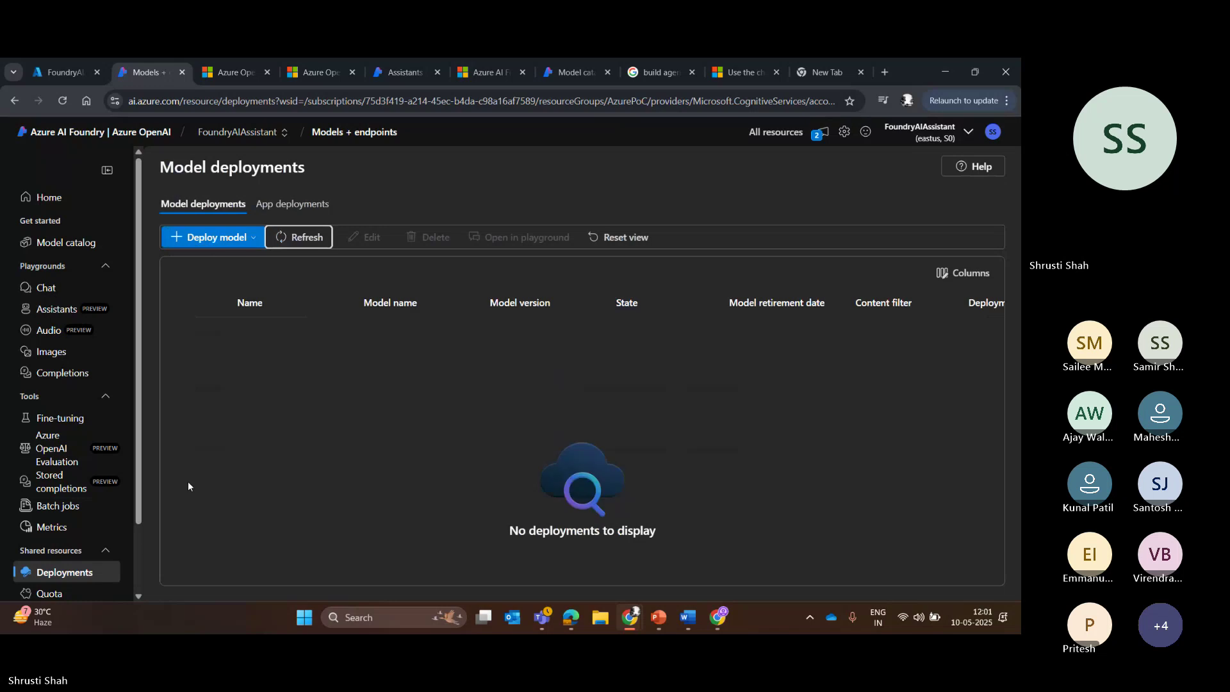
# Check the subscription's Azure OpenAI quota usage and return to the model deployments
pyautogui.scroll(-1, 128, 577)
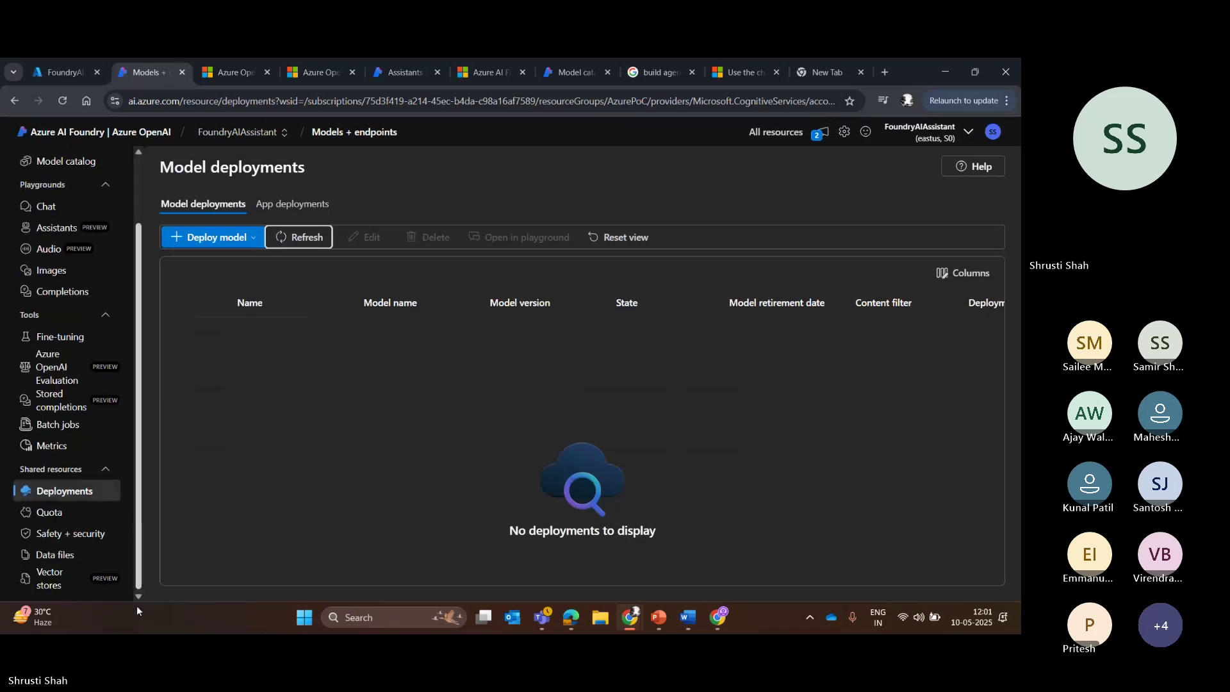
pyautogui.click(79, 515)
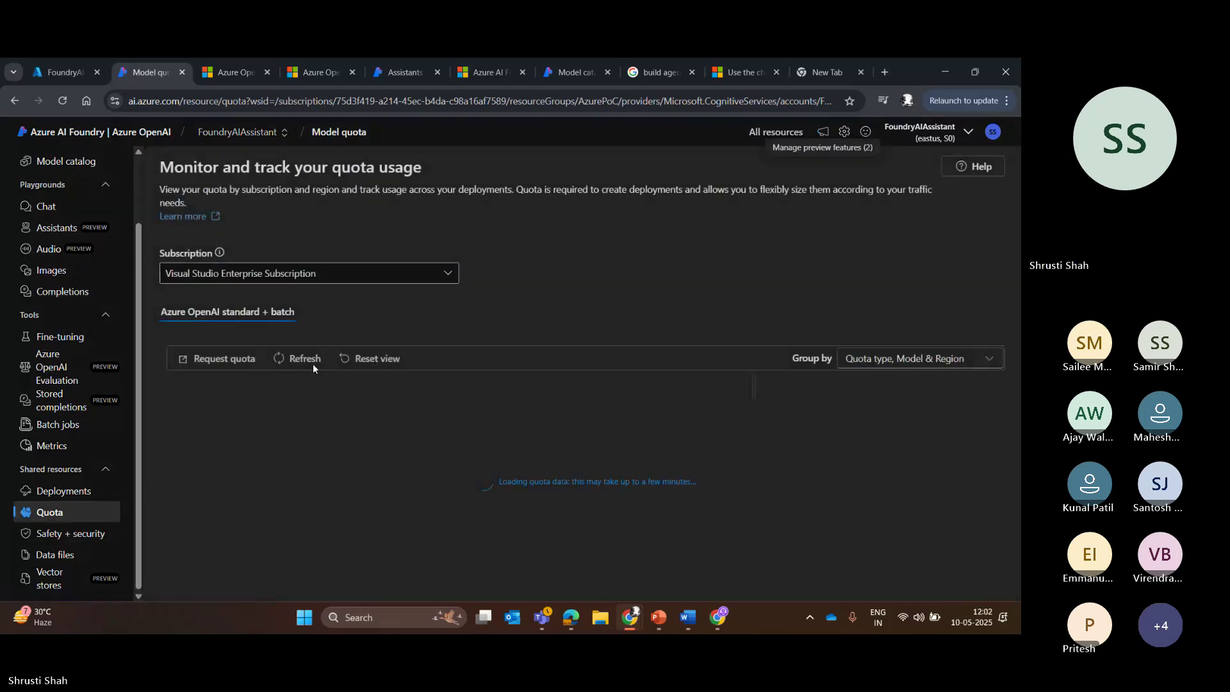
pyautogui.click(313, 364)
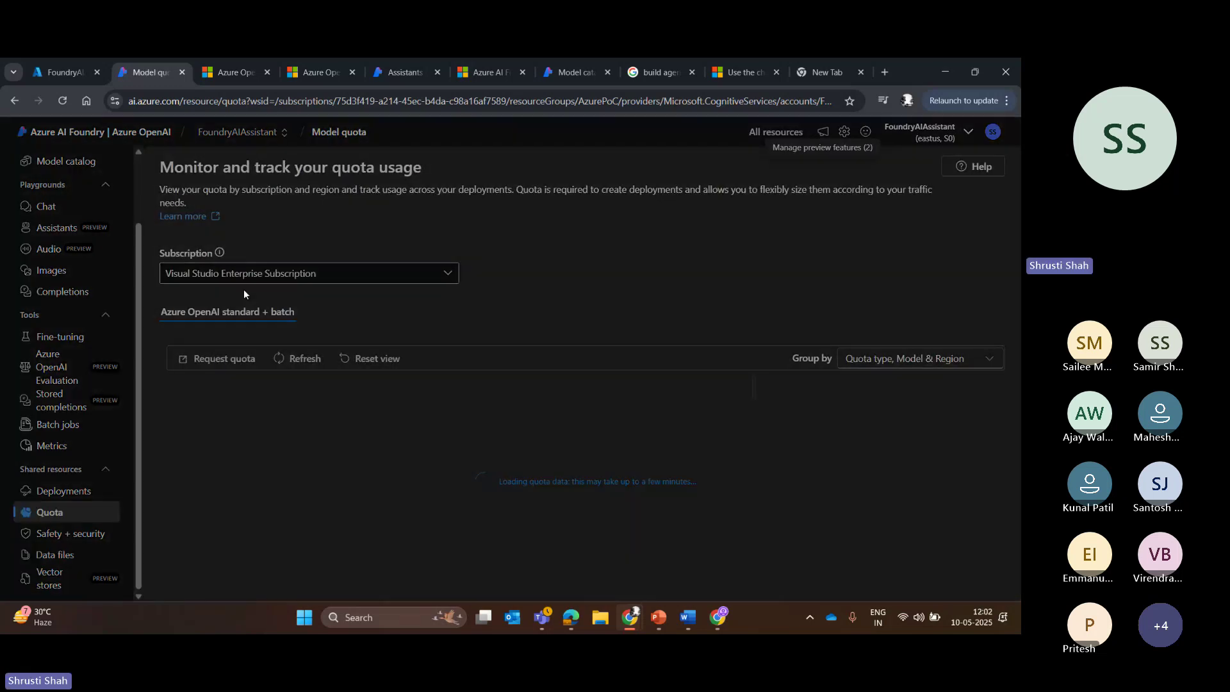
pyautogui.click(997, 180)
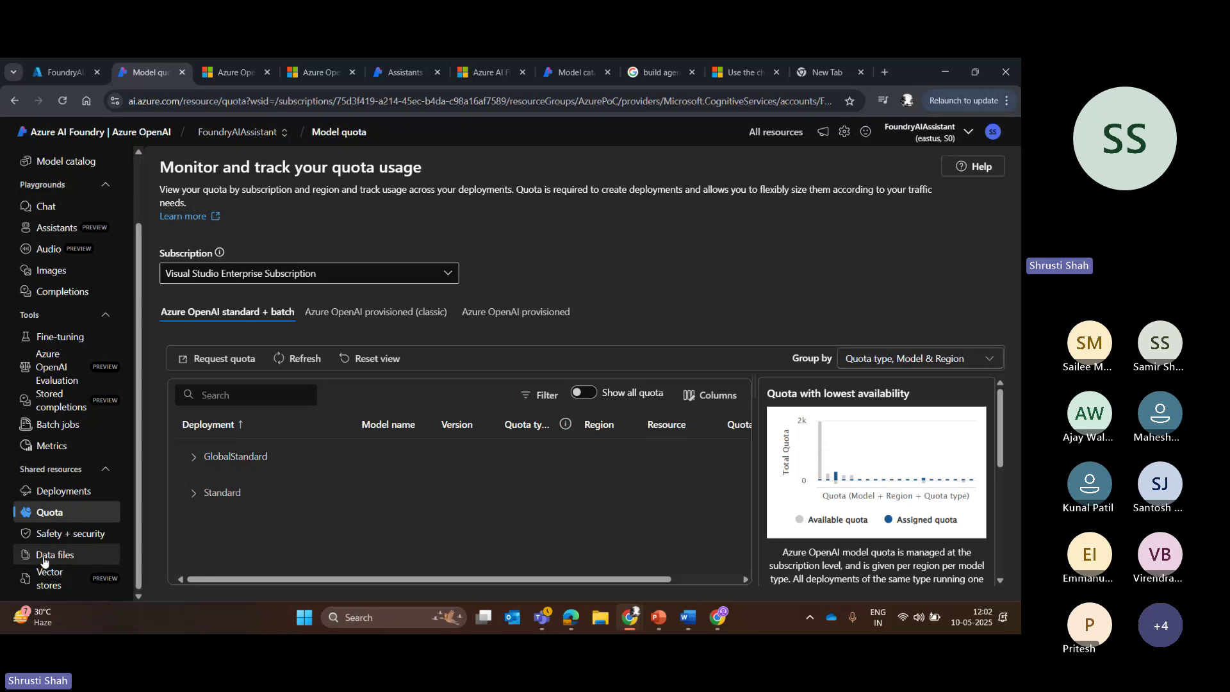
pyautogui.click(61, 491)
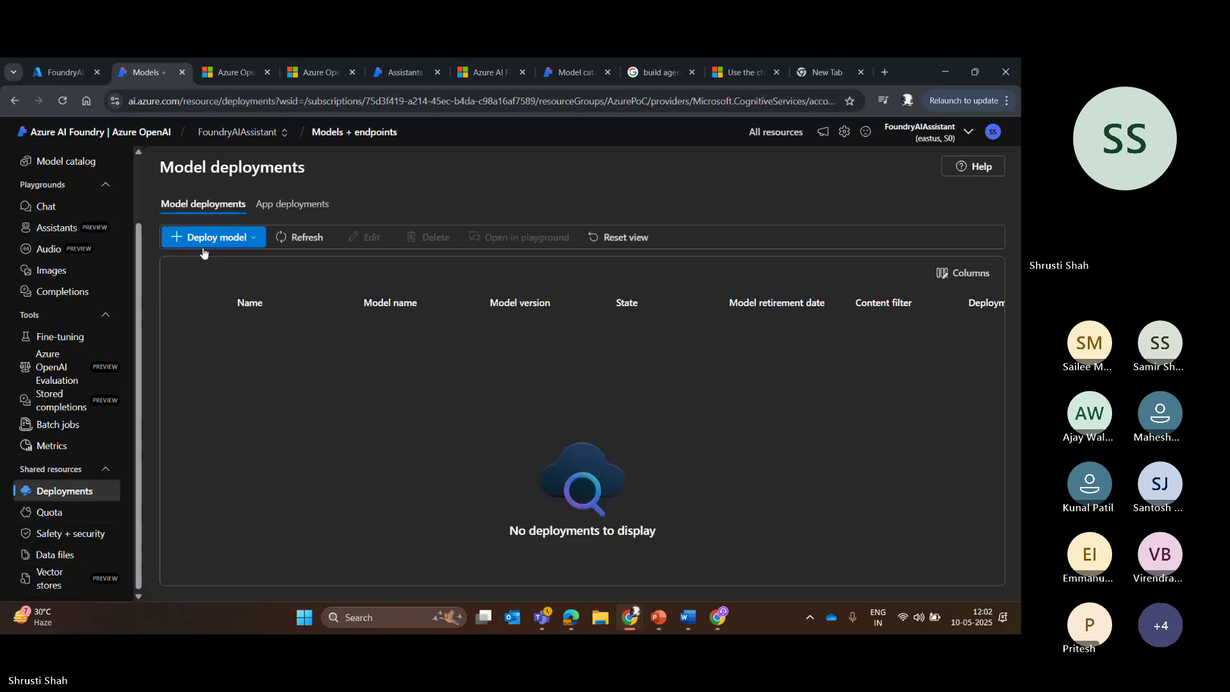
# Check the model deployment options, and look at the resource used in the Assistants playground before returning to FoundryAIAssistant's deployments
pyautogui.click(207, 238)
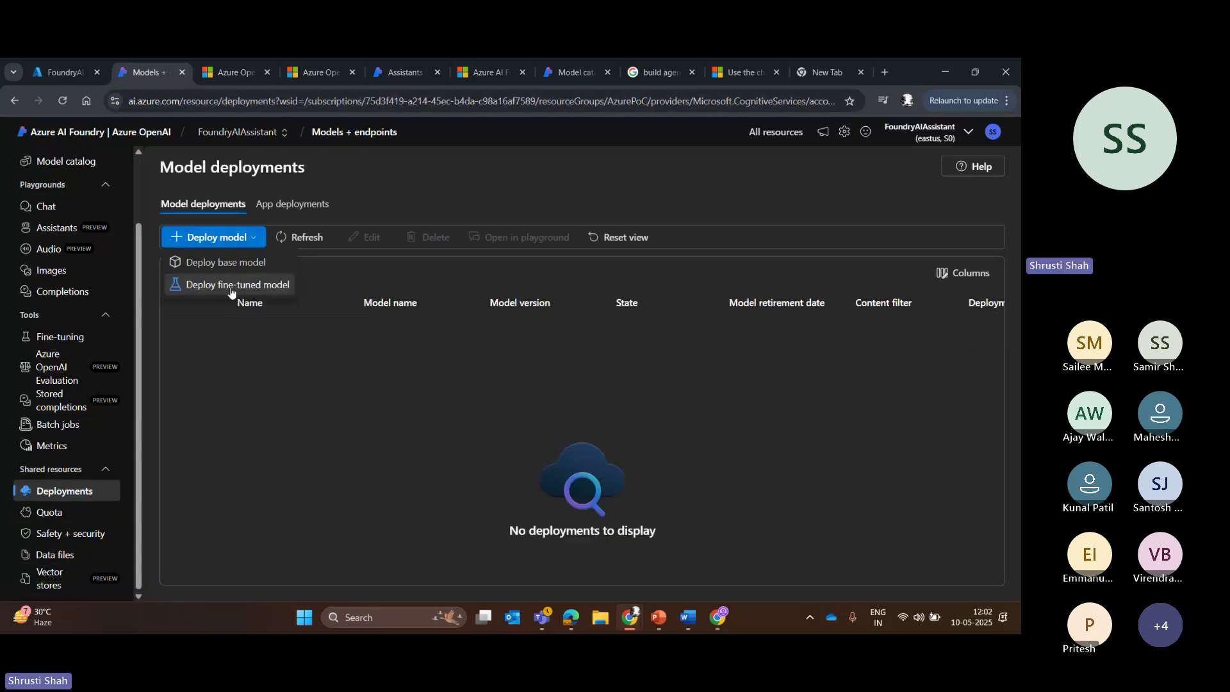
pyautogui.click(405, 72)
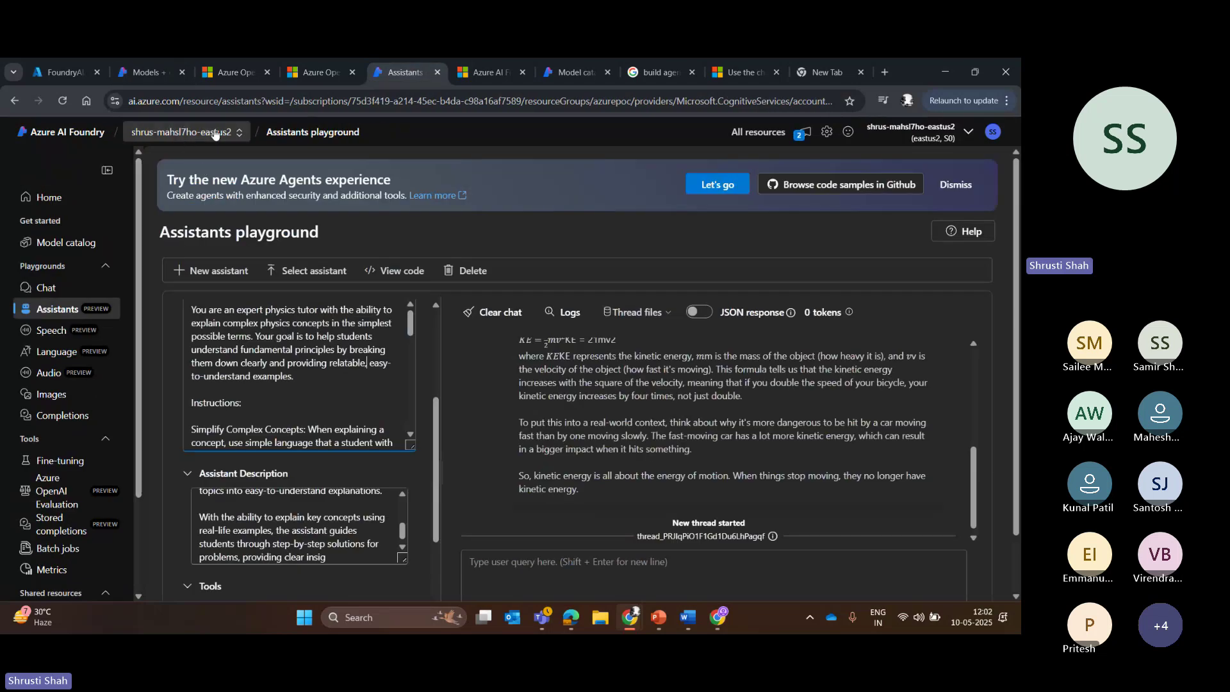
pyautogui.click(148, 72)
pyautogui.click(494, 60)
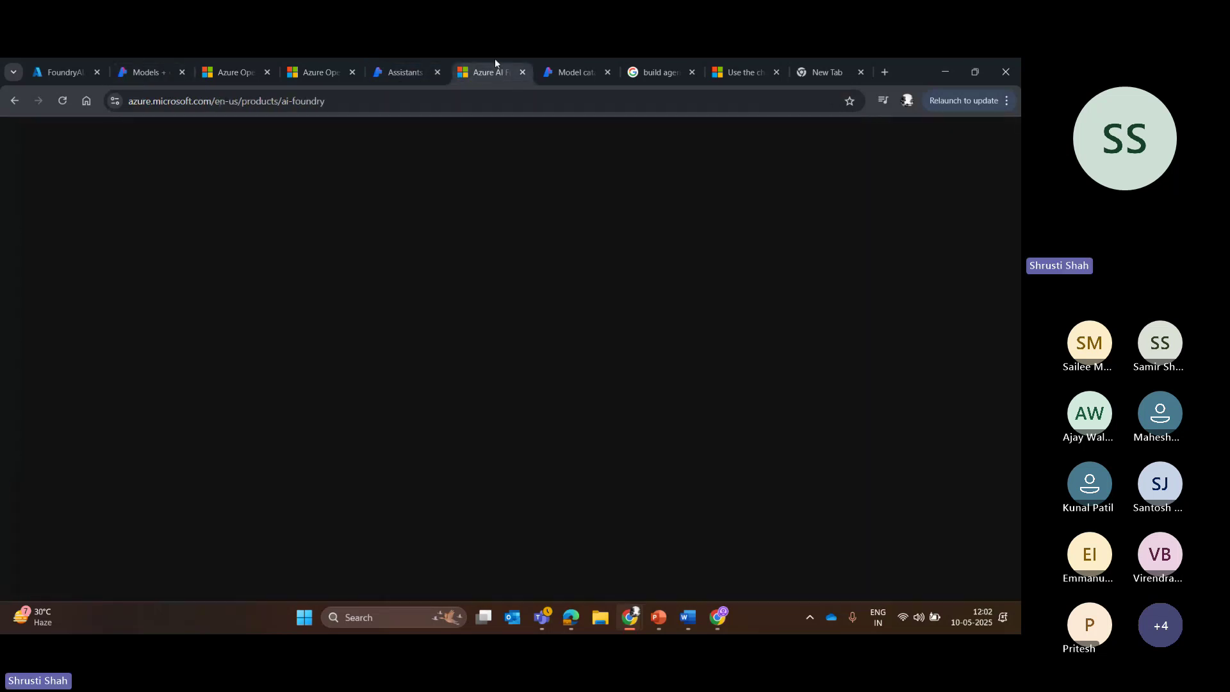
pyautogui.click(405, 72)
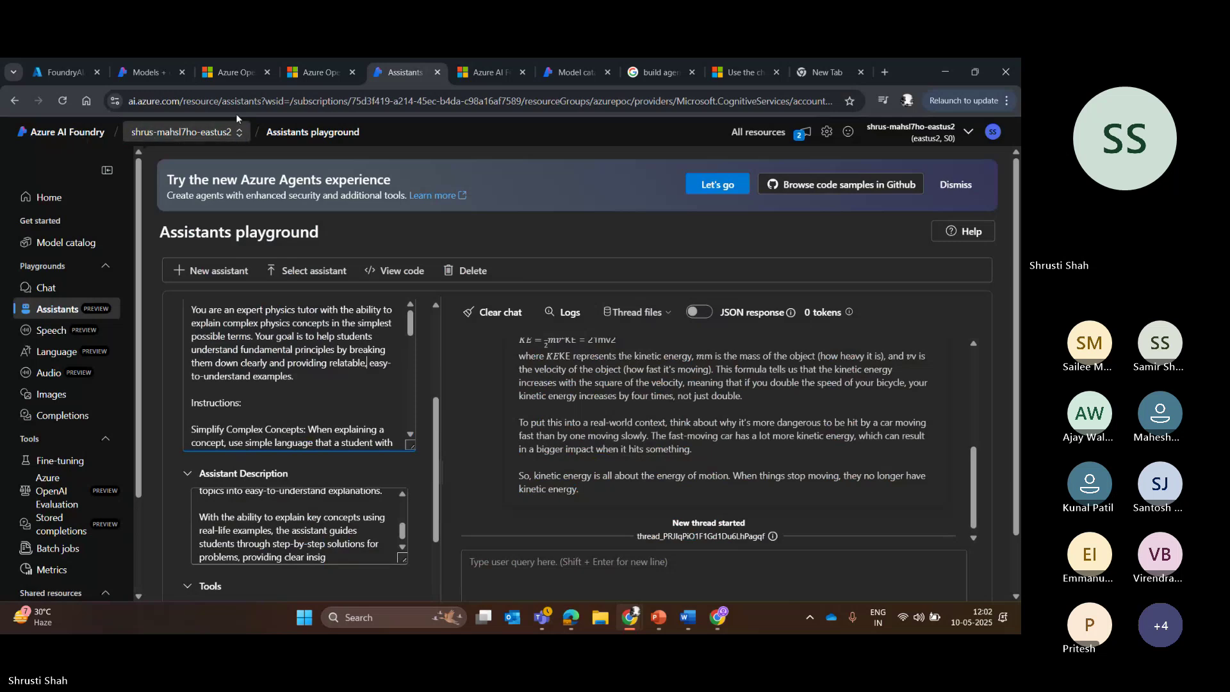
pyautogui.click(160, 63)
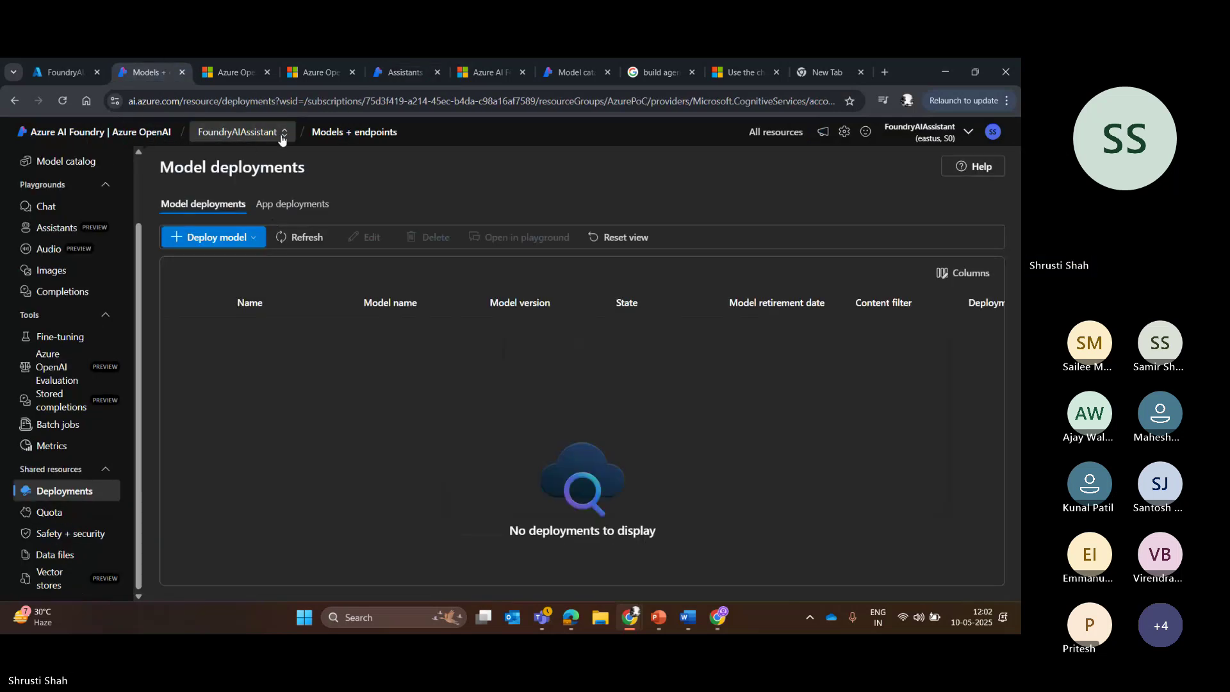
# Switch to the shrus-mahsl7ho-eastus2 resource and show its model deployments
pyautogui.click(277, 132)
pyautogui.click(263, 206)
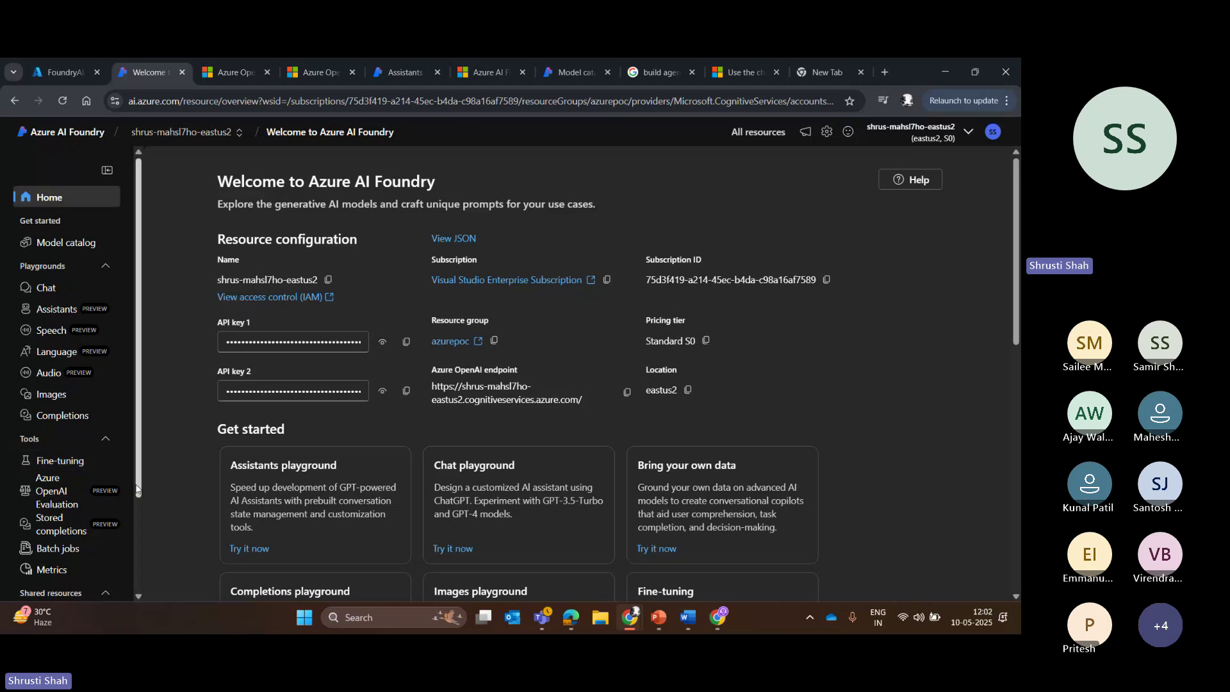
pyautogui.scroll(-2, 134, 585)
pyautogui.click(64, 491)
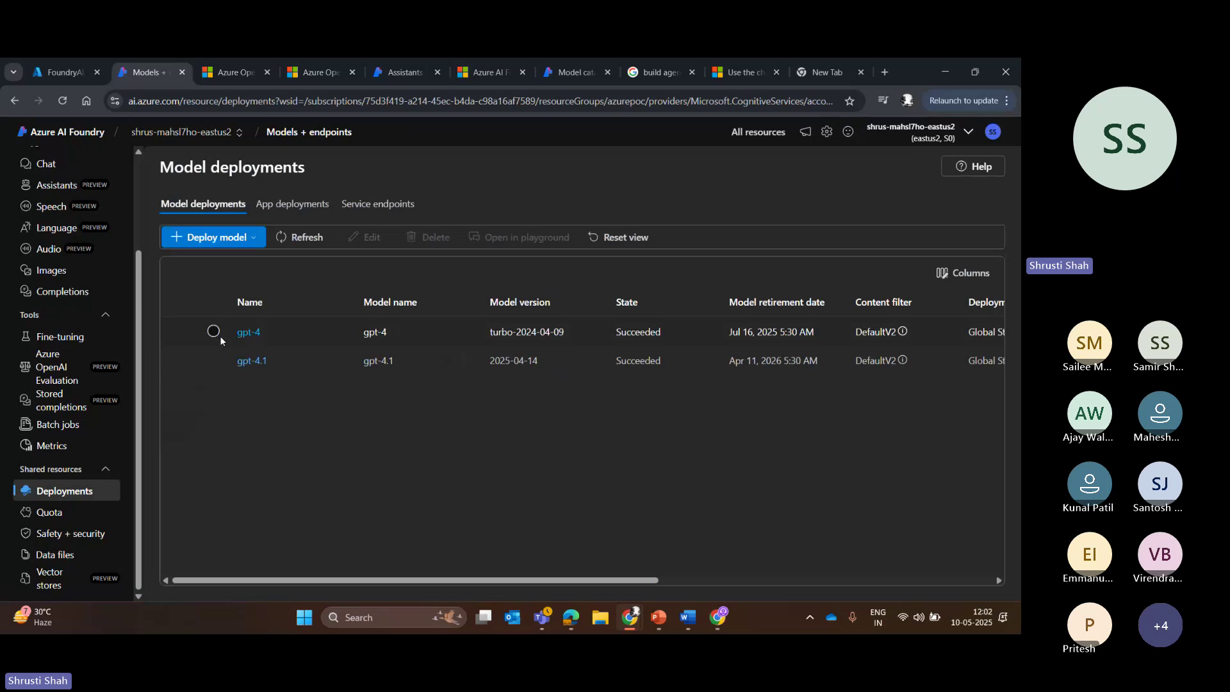
# Open the gpt-4 deployment's details and set the sample code language to C#
pyautogui.click(254, 333)
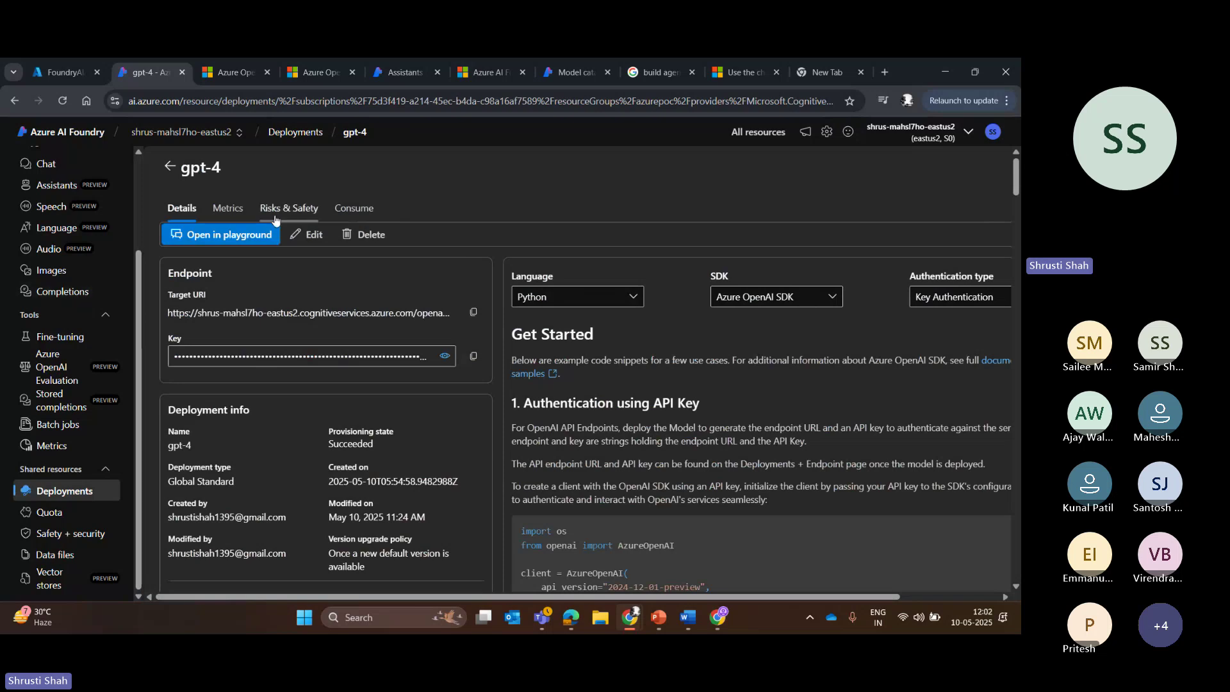
pyautogui.click(637, 293)
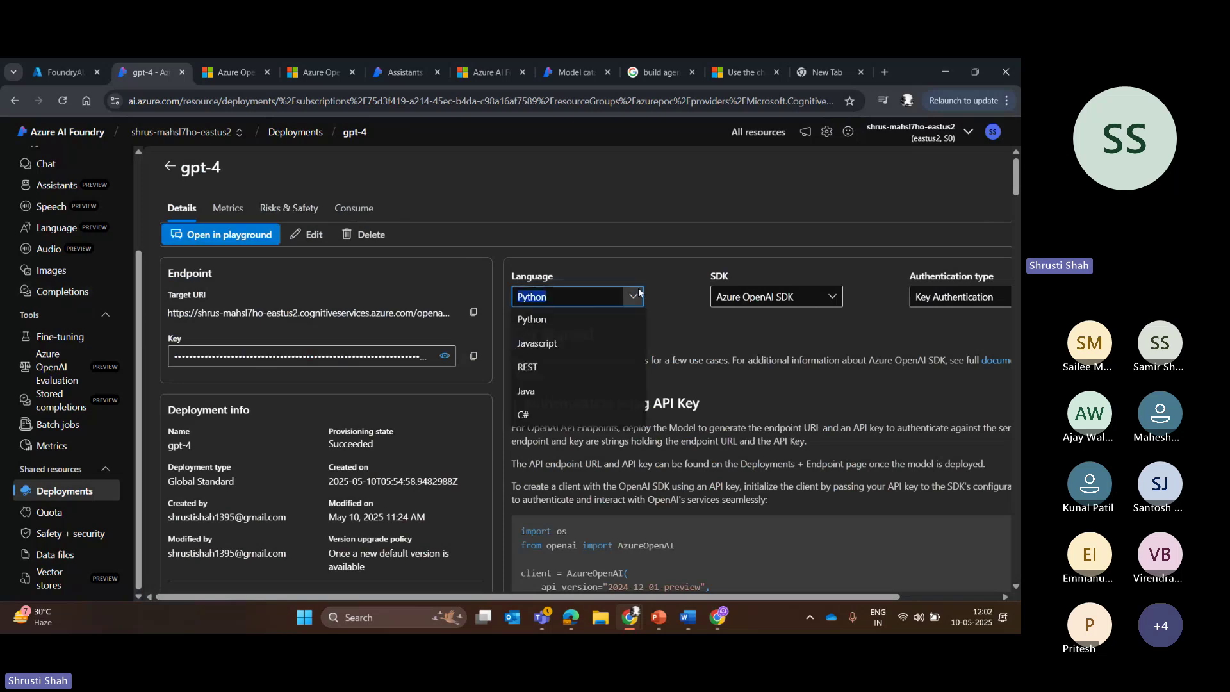
pyautogui.click(540, 415)
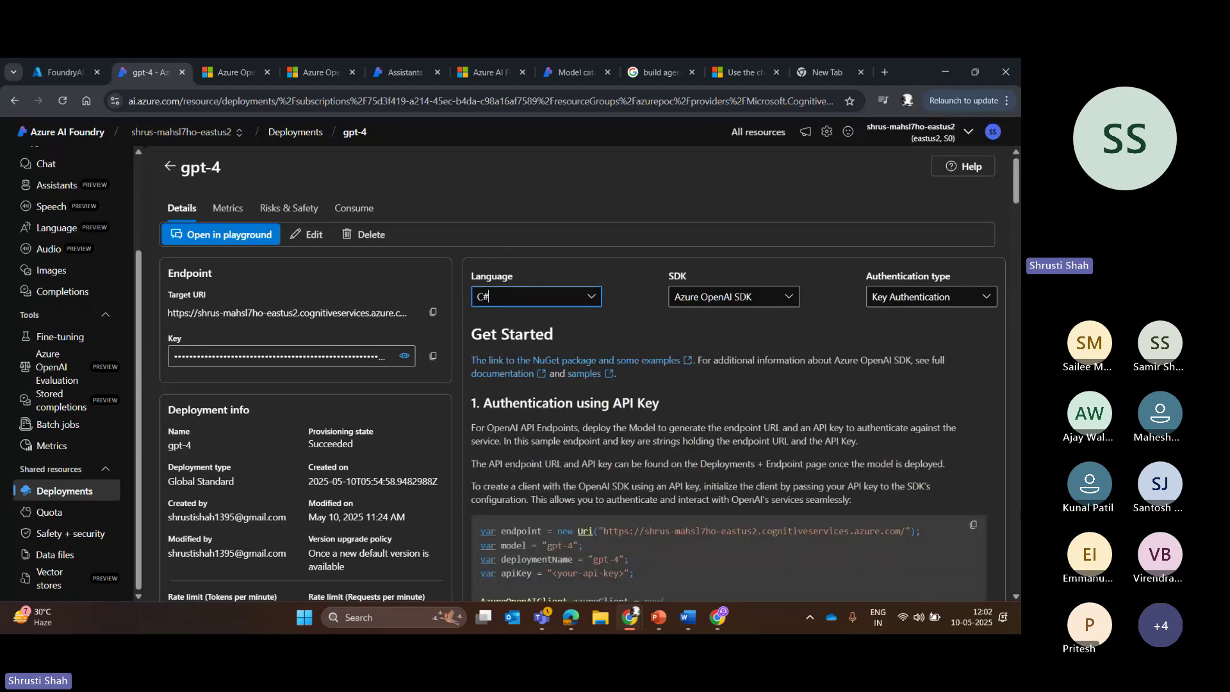
# Examine the endpoint and client setup in the basic C# code sample
pyautogui.scroll(-10, 489, 244)
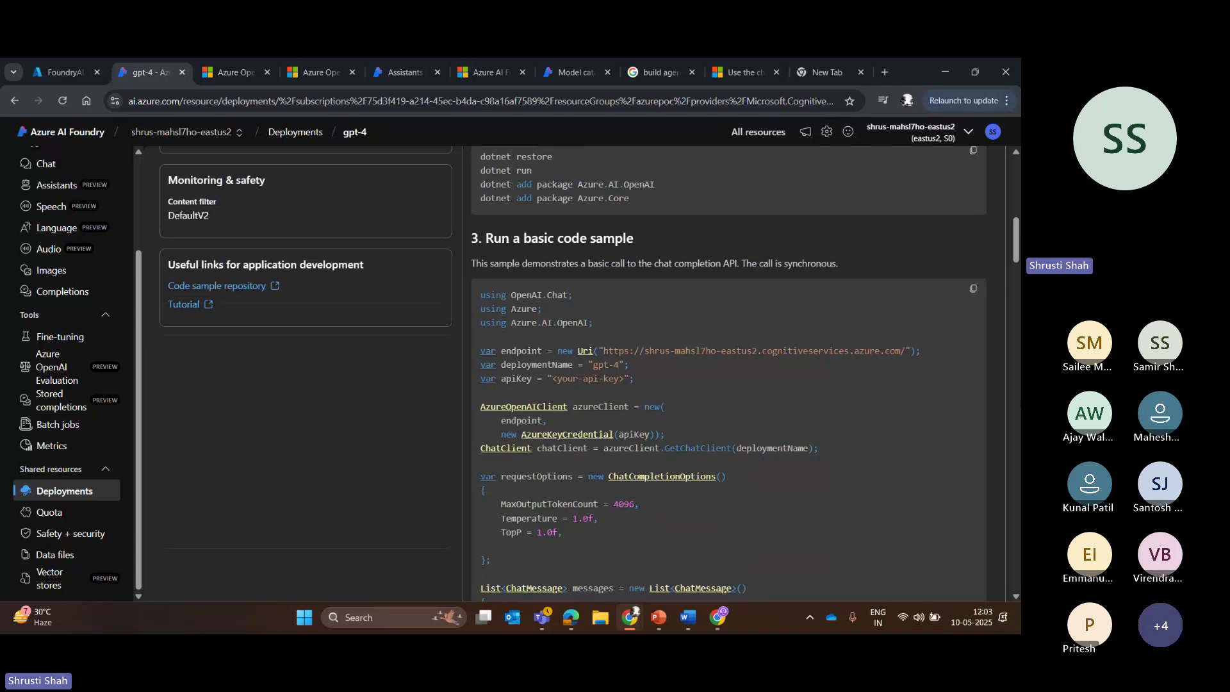
pyautogui.moveTo(515, 290); pyautogui.dragTo(900, 356)
pyautogui.click(672, 370)
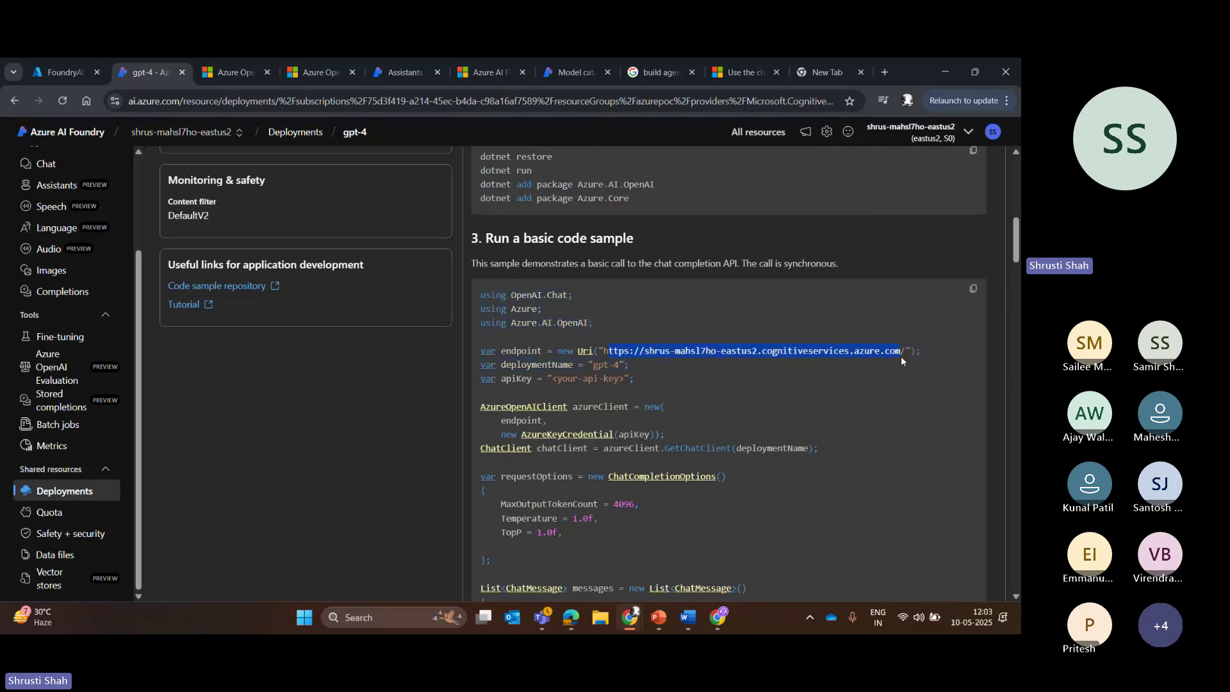
pyautogui.click(859, 341)
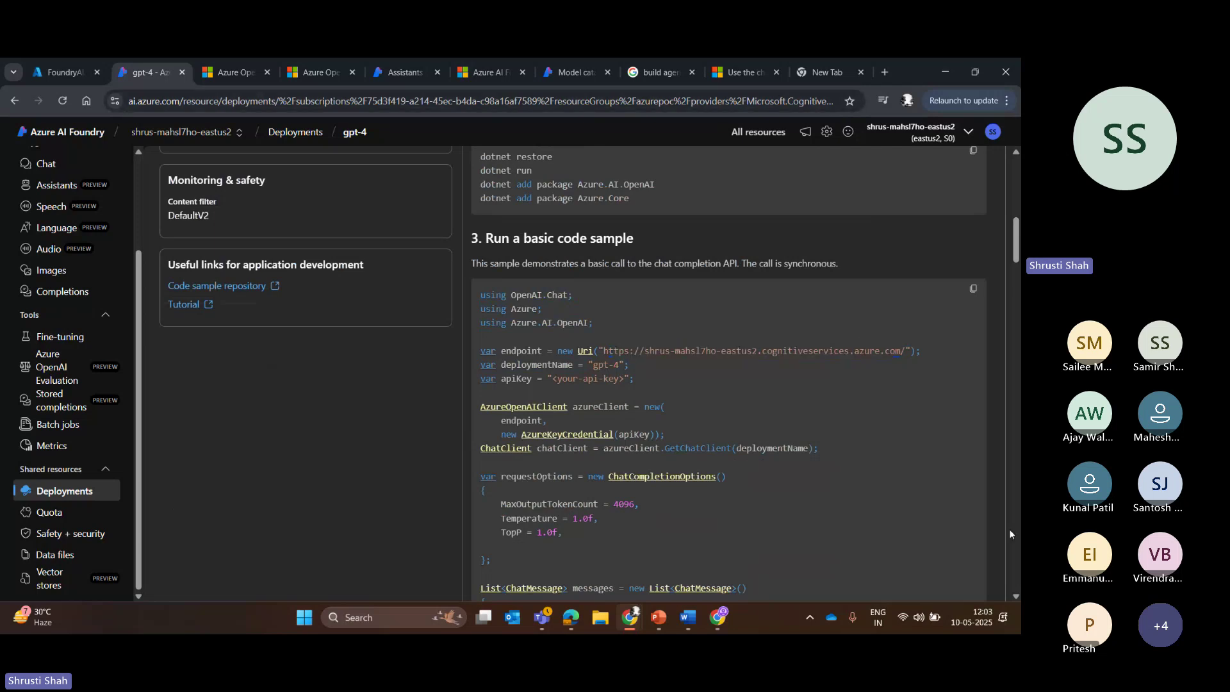
# Examine the system and user chat messages in the C# sample and look over the multi-turn conversation sample
pyautogui.scroll(-4, 618, 266)
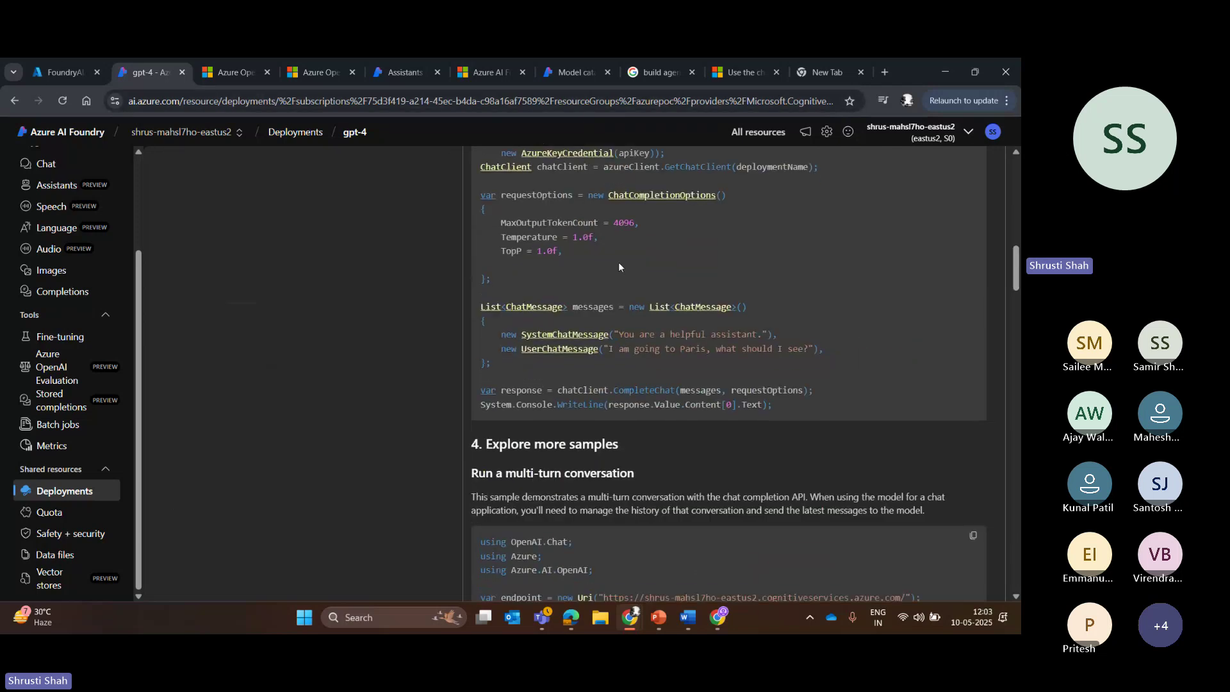
pyautogui.scroll(-1, 546, 276)
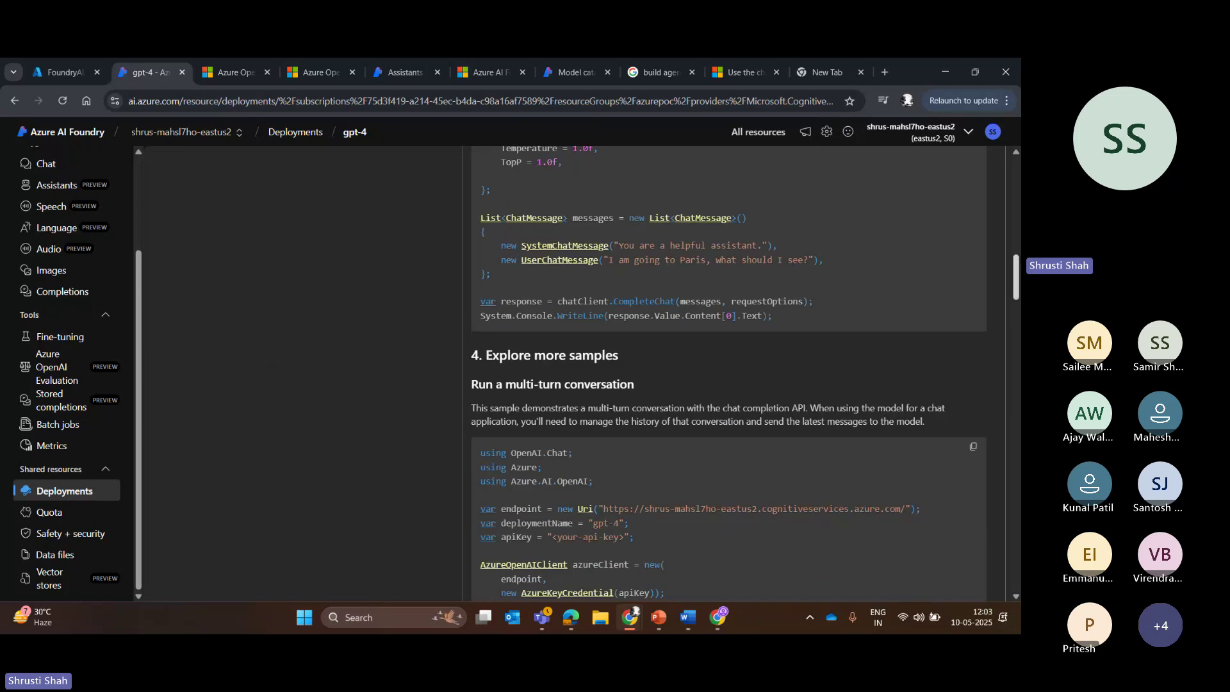
pyautogui.doubleClick(697, 246)
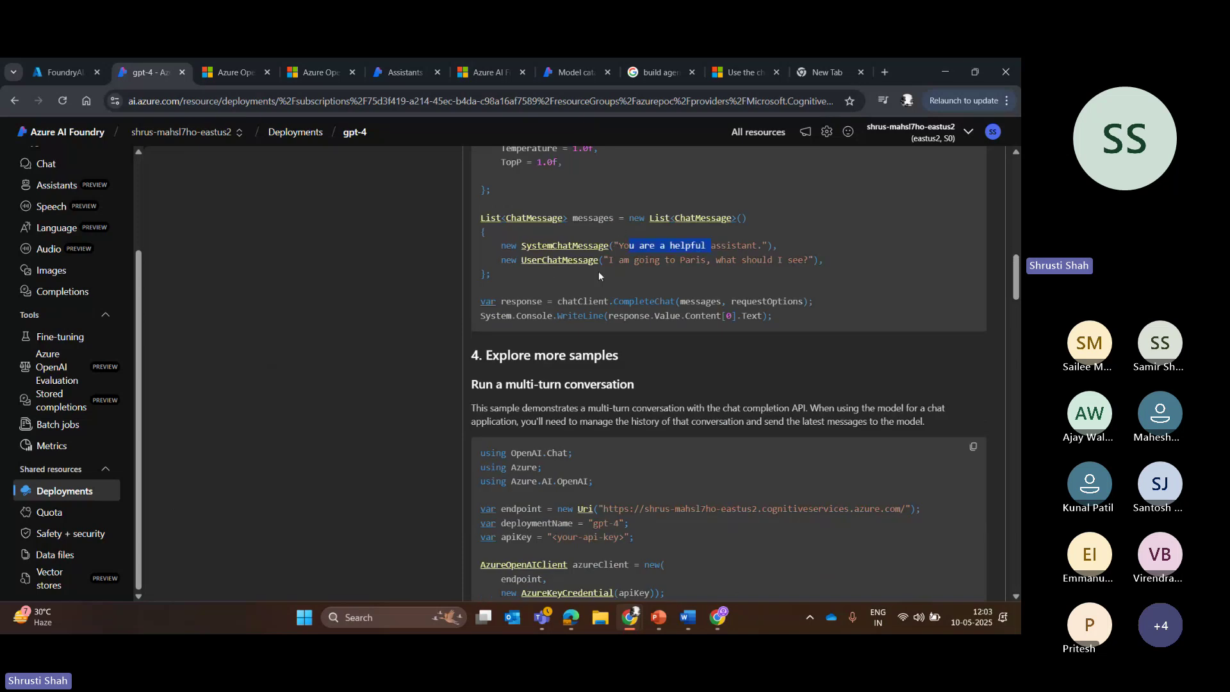
pyautogui.click(840, 265)
pyautogui.moveTo(825, 260); pyautogui.dragTo(386, 221)
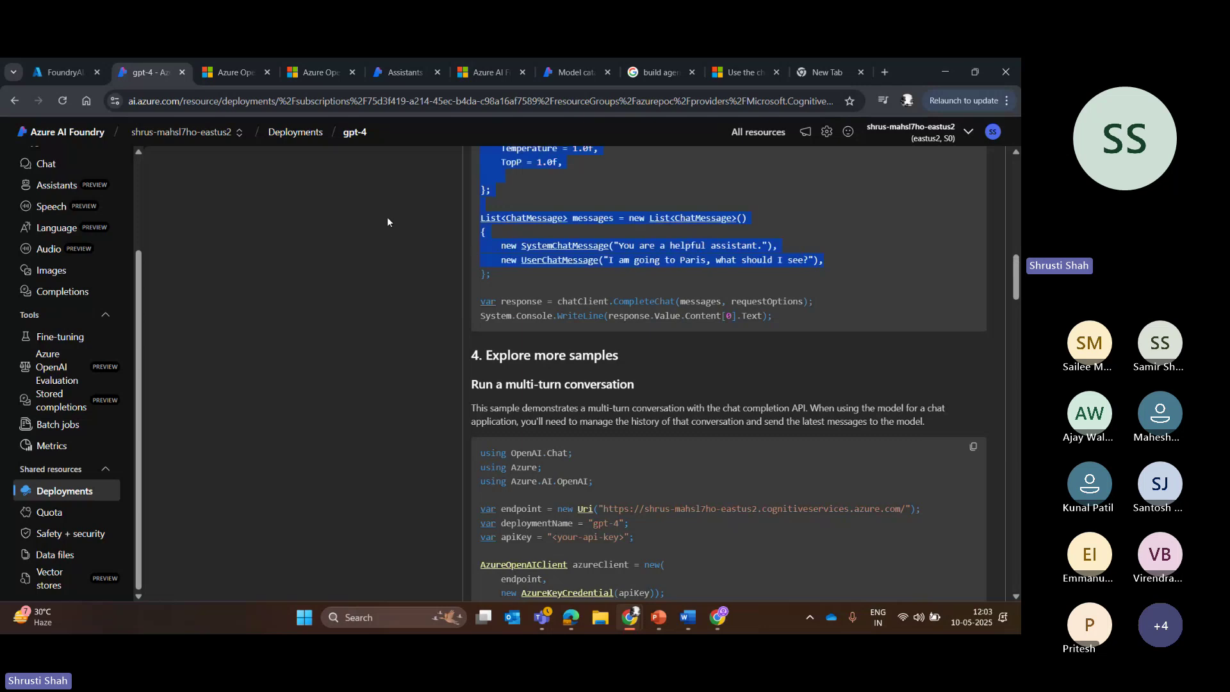
pyautogui.scroll(-15, 762, 310)
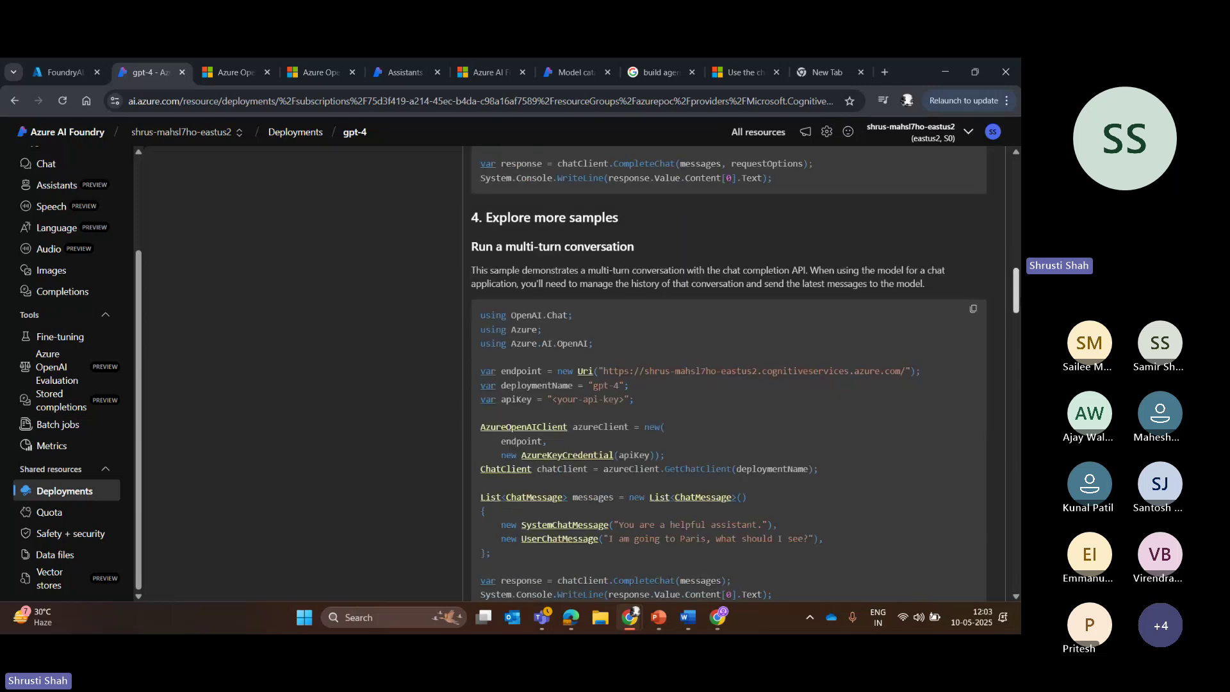
pyautogui.moveTo(1016, 419); pyautogui.dragTo(1008, 127)
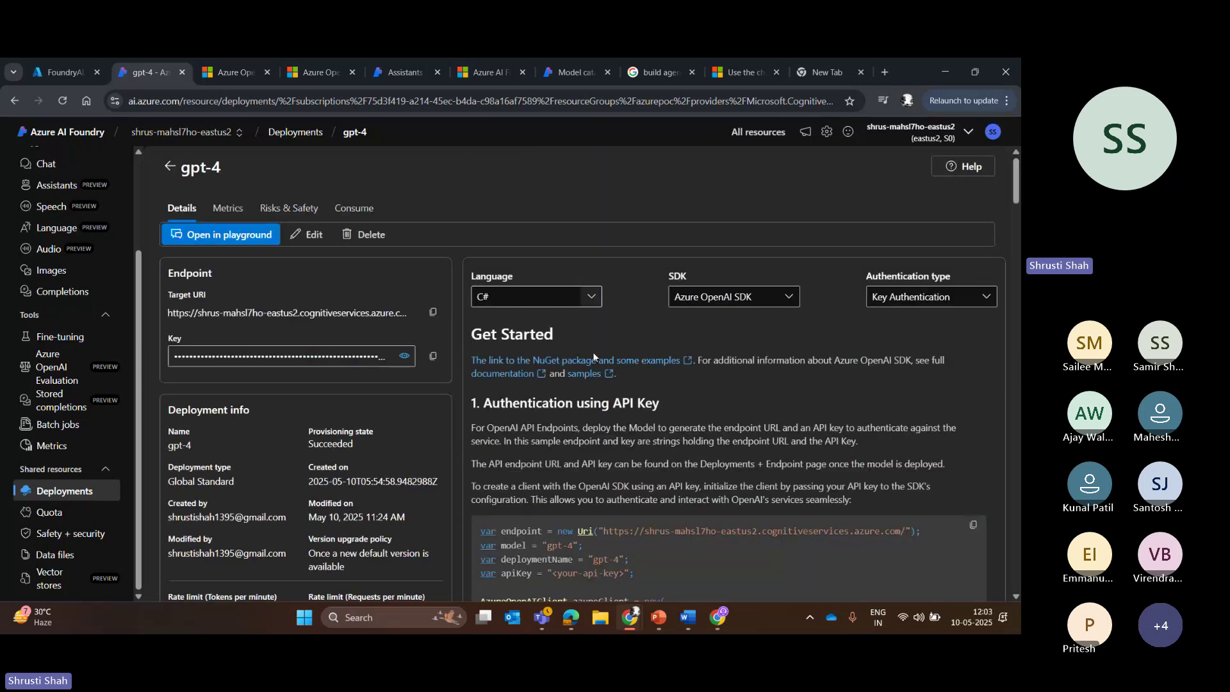
# Check the available languages, SDKs and authentication types, and switch the sample code language to Python
pyautogui.click(563, 299)
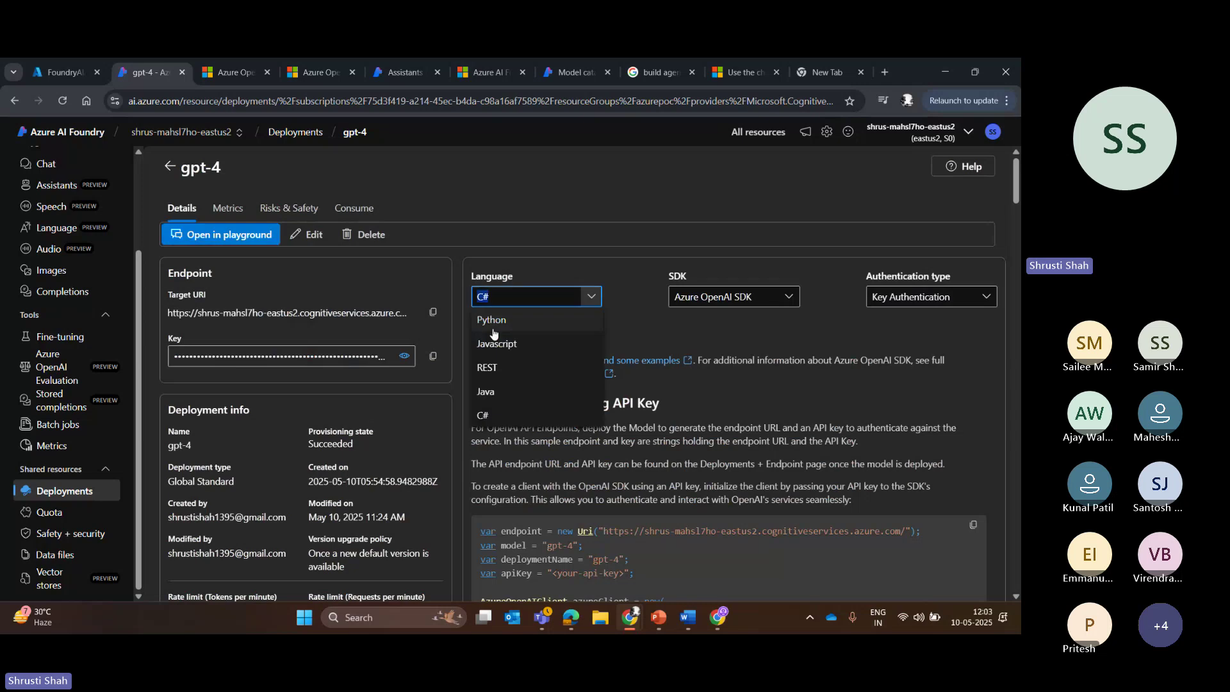
pyautogui.click(743, 300)
pyautogui.click(743, 300)
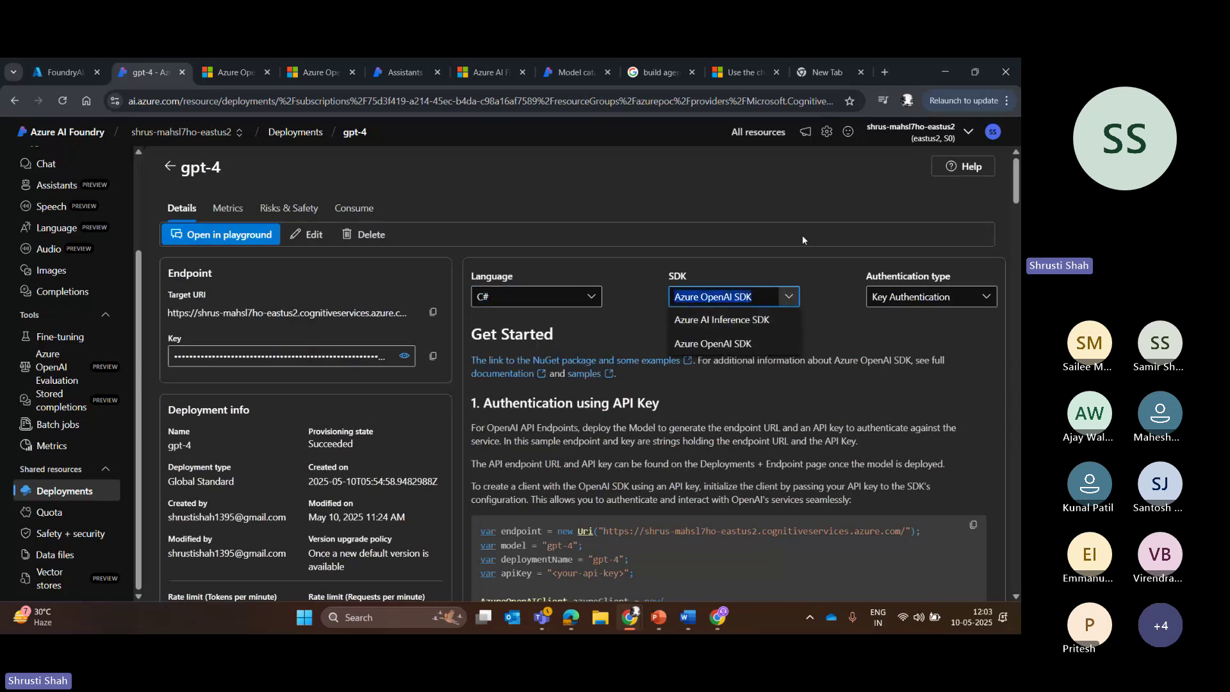
pyautogui.click(942, 297)
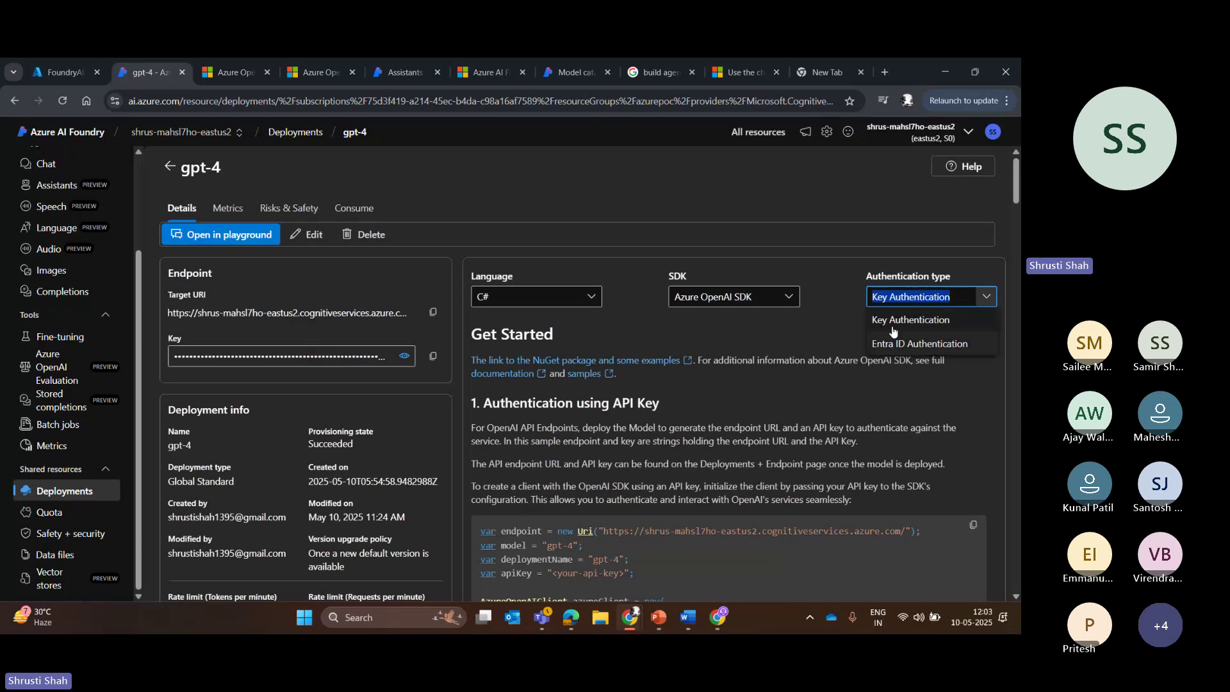
pyautogui.click(550, 305)
pyautogui.click(537, 315)
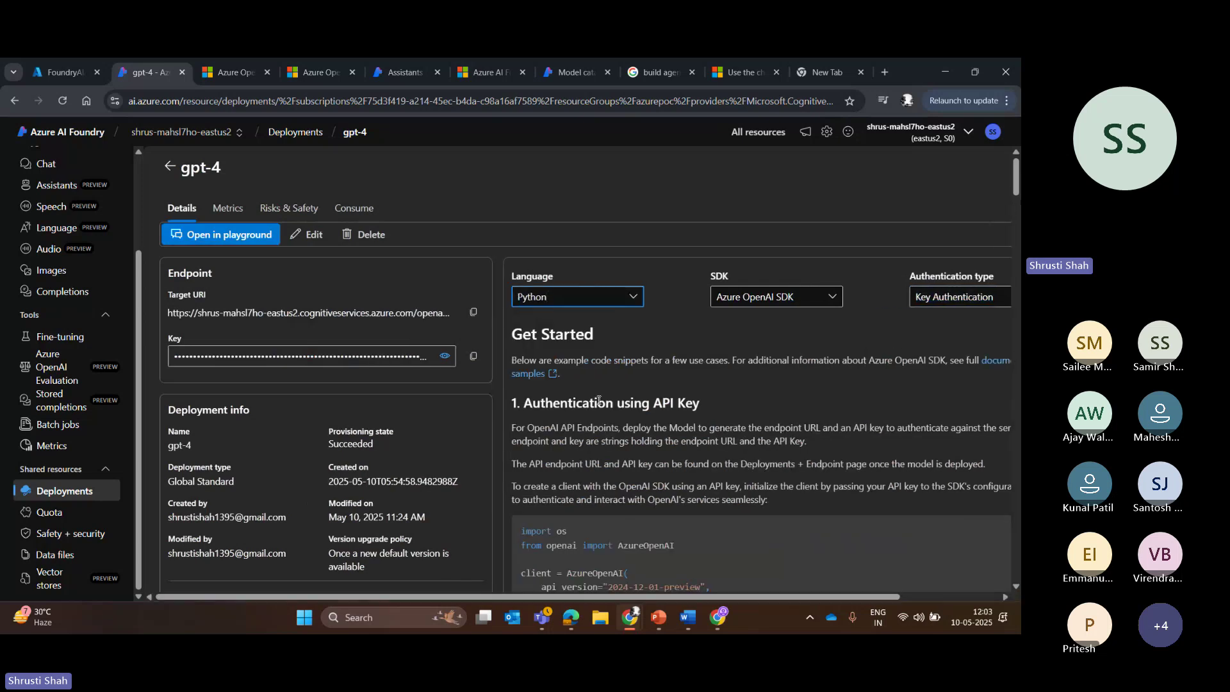
# Examine the Python instructions for API key authentication, installing openai, and running the basic and multi-turn chat samples
pyautogui.moveTo(561, 402); pyautogui.dragTo(699, 403)
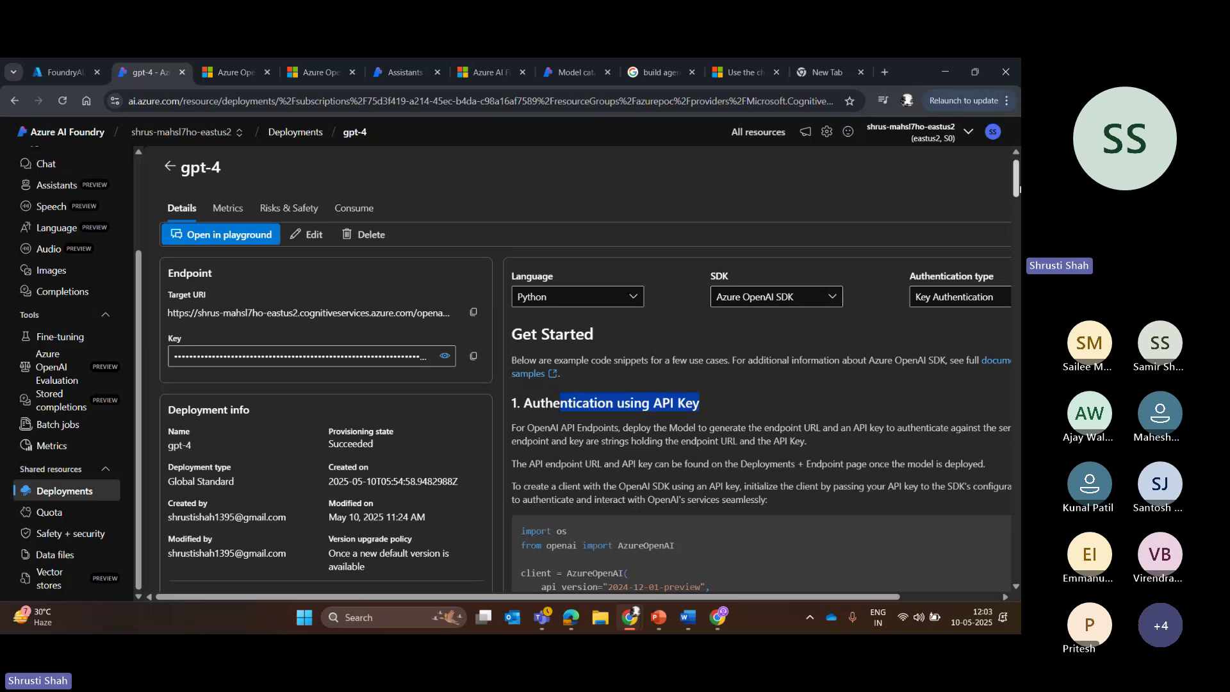
pyautogui.scroll(-5, 622, 455)
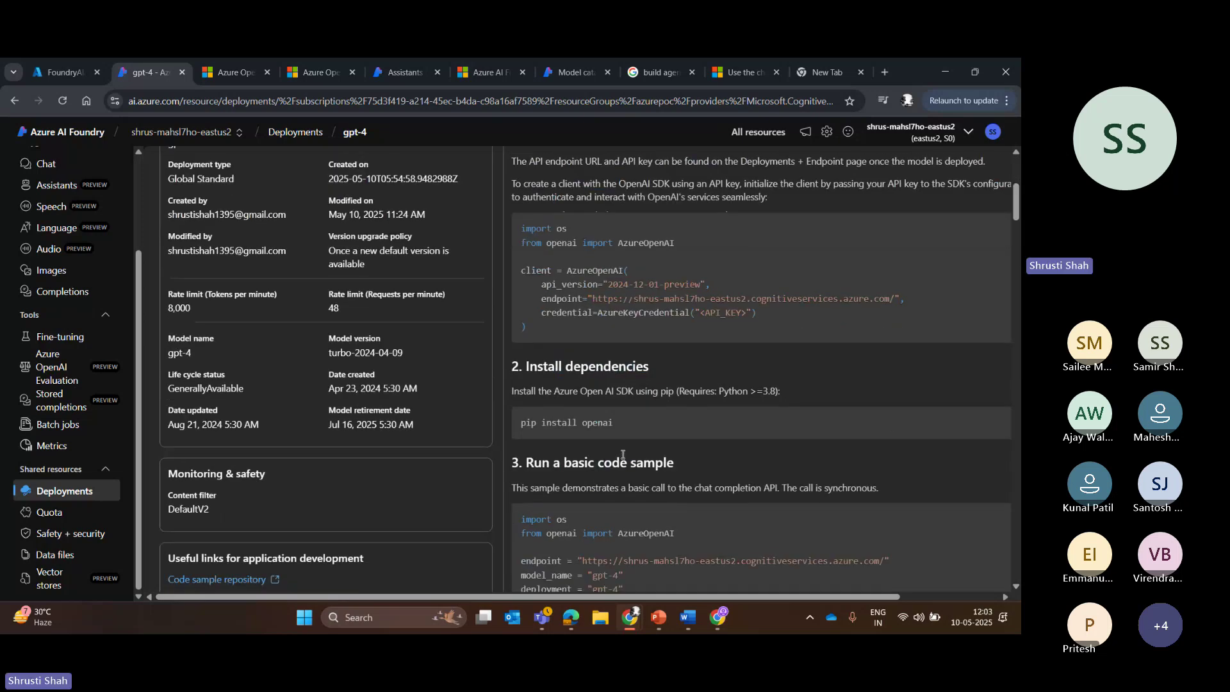
pyautogui.tripleClick(636, 426)
pyautogui.scroll(-6, 562, 150)
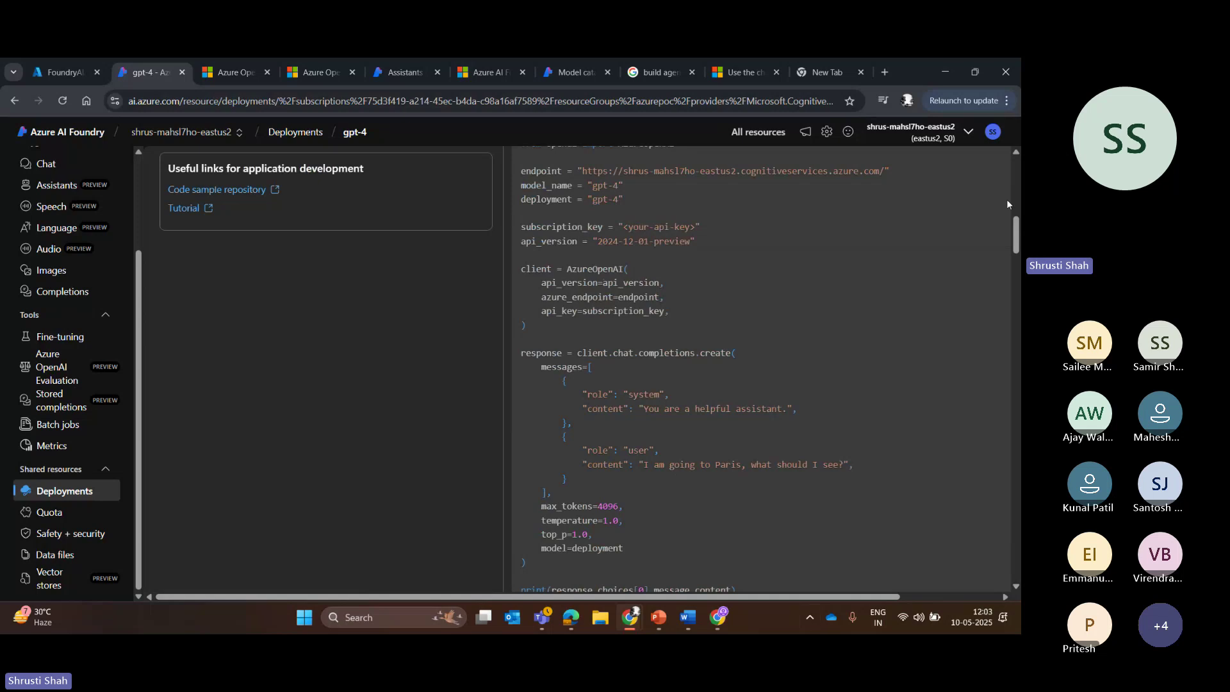
pyautogui.moveTo(1015, 230); pyautogui.dragTo(1018, 305)
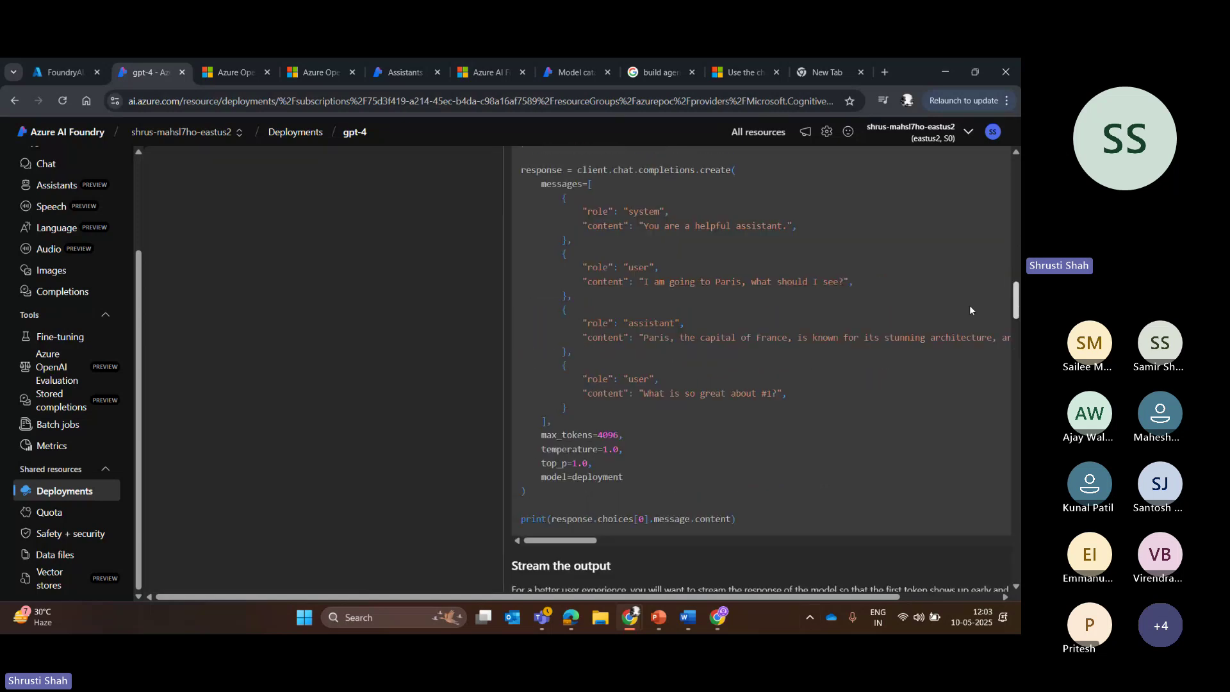
# Examine the API key placeholder in the Python multi-turn sample, and review the basic sample and deployment details again
pyautogui.scroll(1, 1018, 294)
pyautogui.scroll(3, 1017, 294)
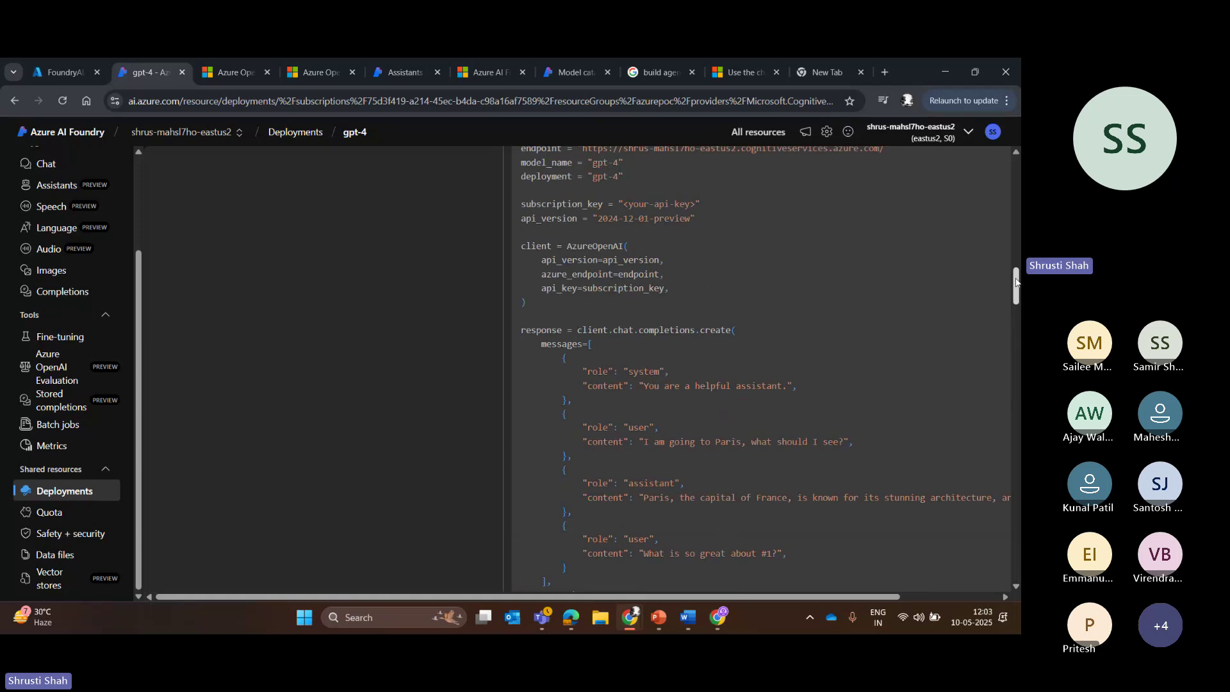
pyautogui.moveTo(621, 268); pyautogui.dragTo(690, 269)
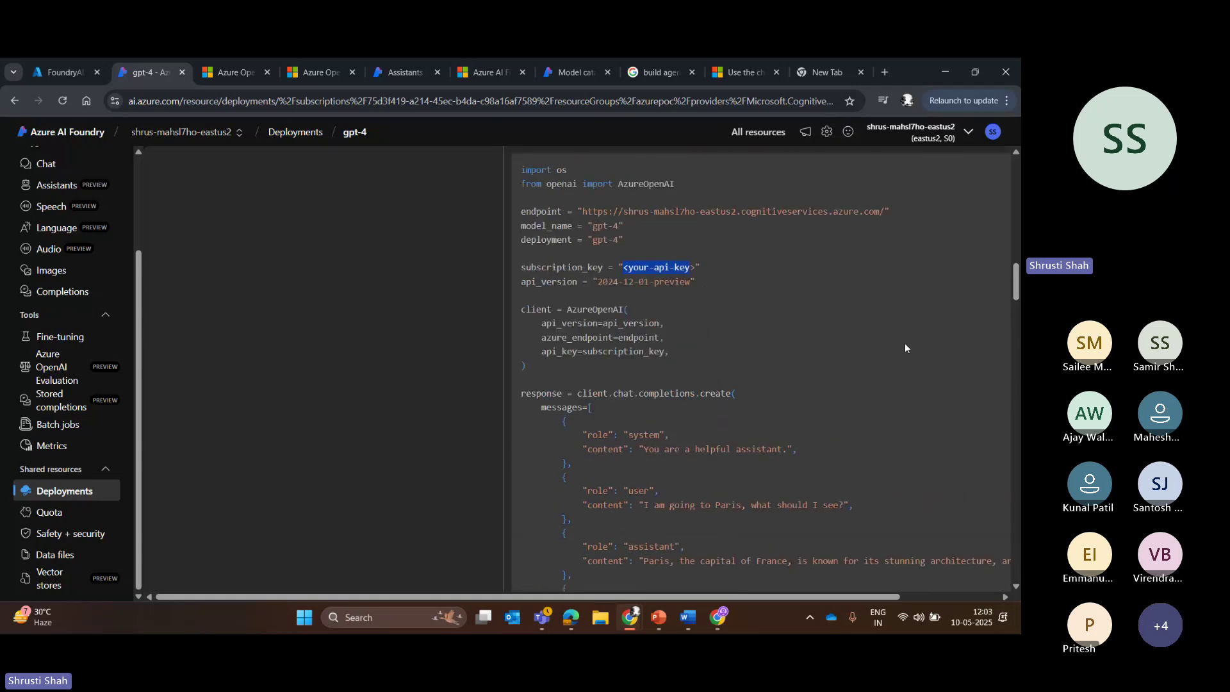
pyautogui.scroll(3, 897, 257)
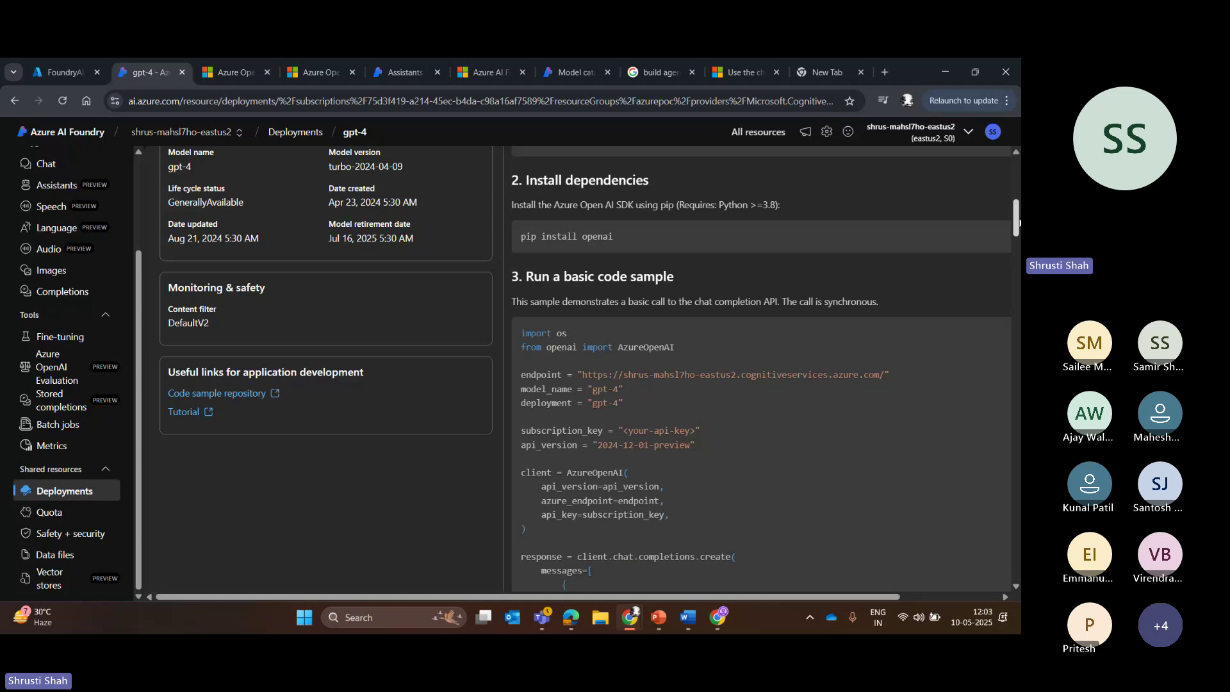
pyautogui.moveTo(1017, 220); pyautogui.dragTo(1019, 179)
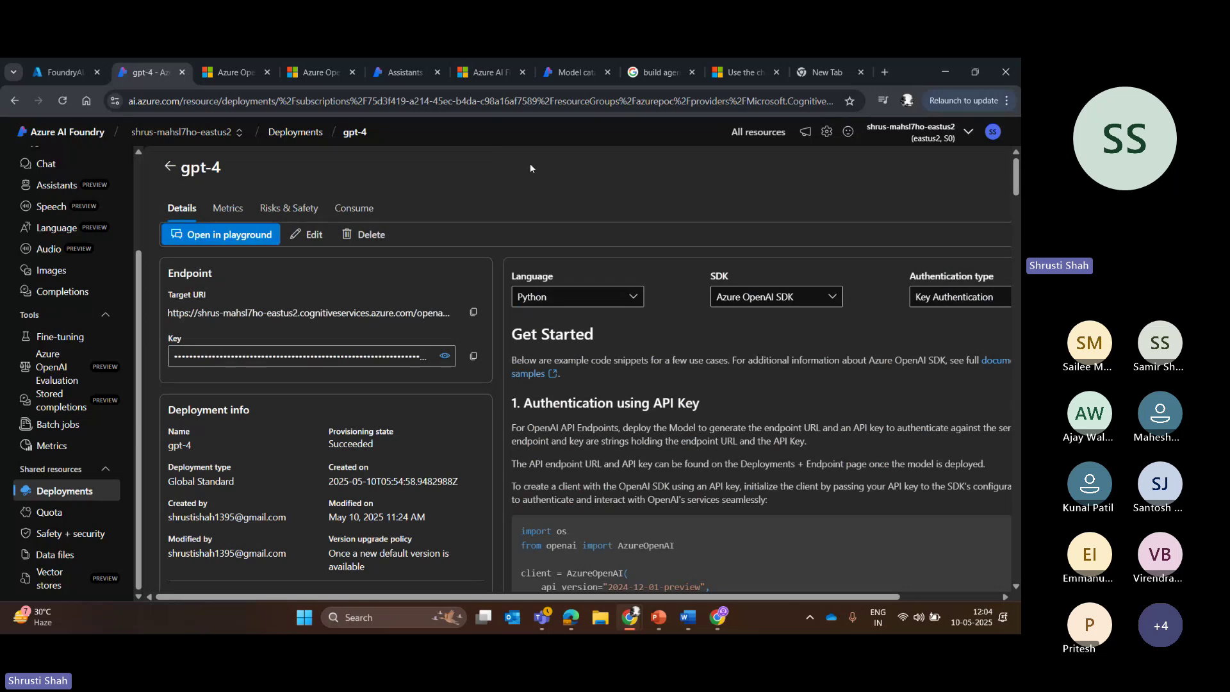
pyautogui.moveTo(1017, 185); pyautogui.dragTo(1017, 225)
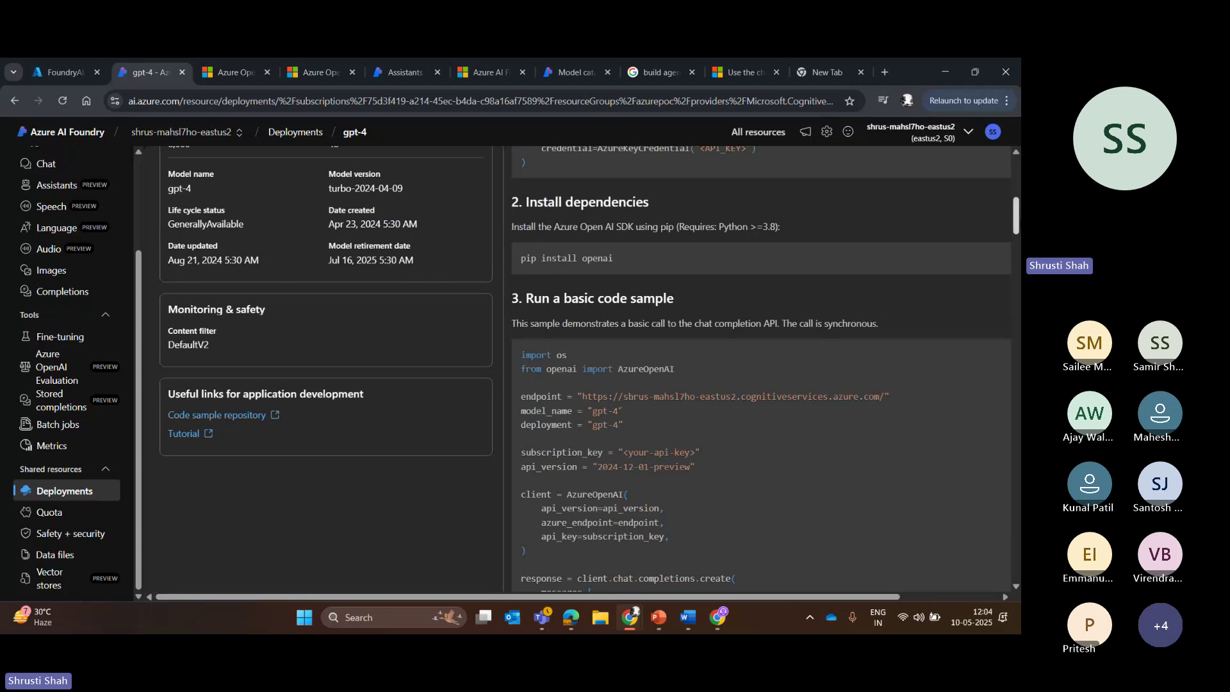
pyautogui.scroll(15, 682, 496)
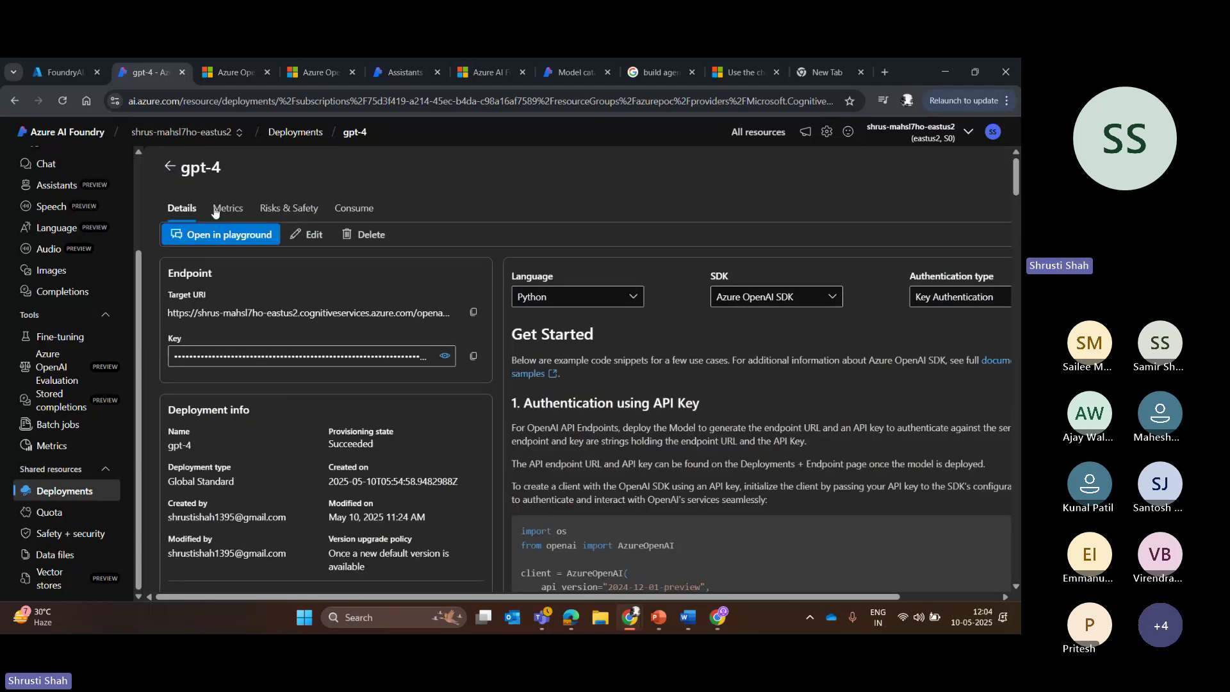
# Open the Chat playground, compare the available deployments and choose gpt-4.1 (version:2025-04-14)
pyautogui.moveTo(192, 168); pyautogui.dragTo(222, 168)
pyautogui.click(64, 162)
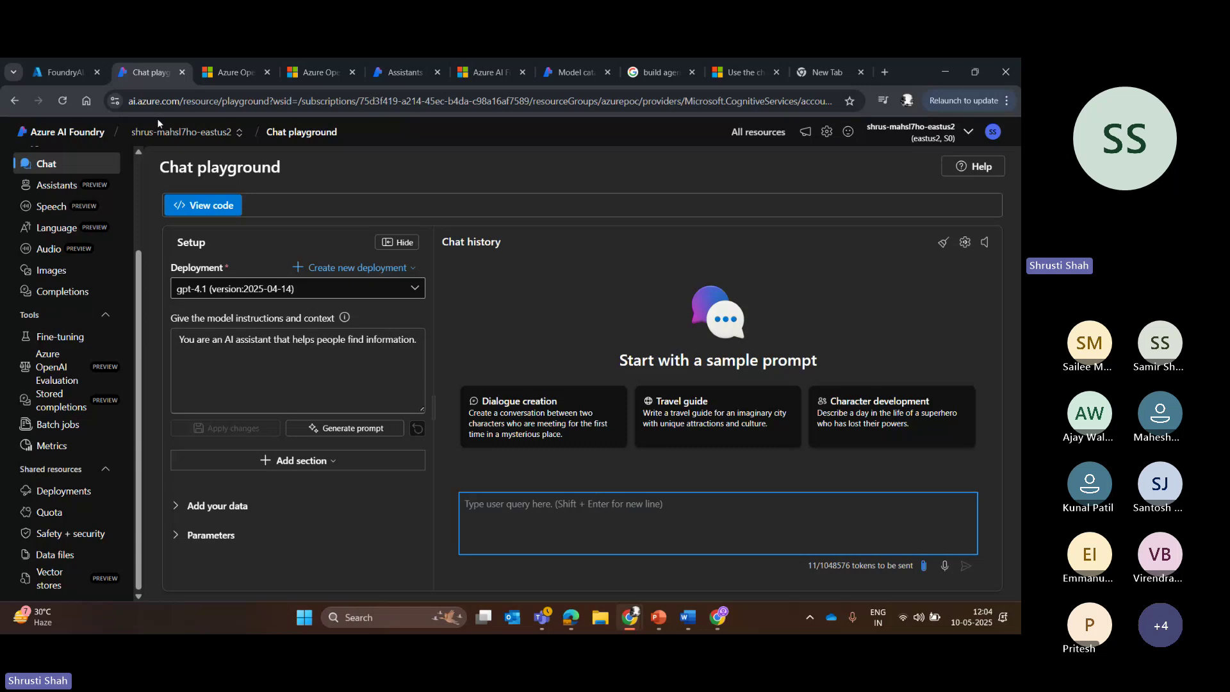
pyautogui.click(288, 289)
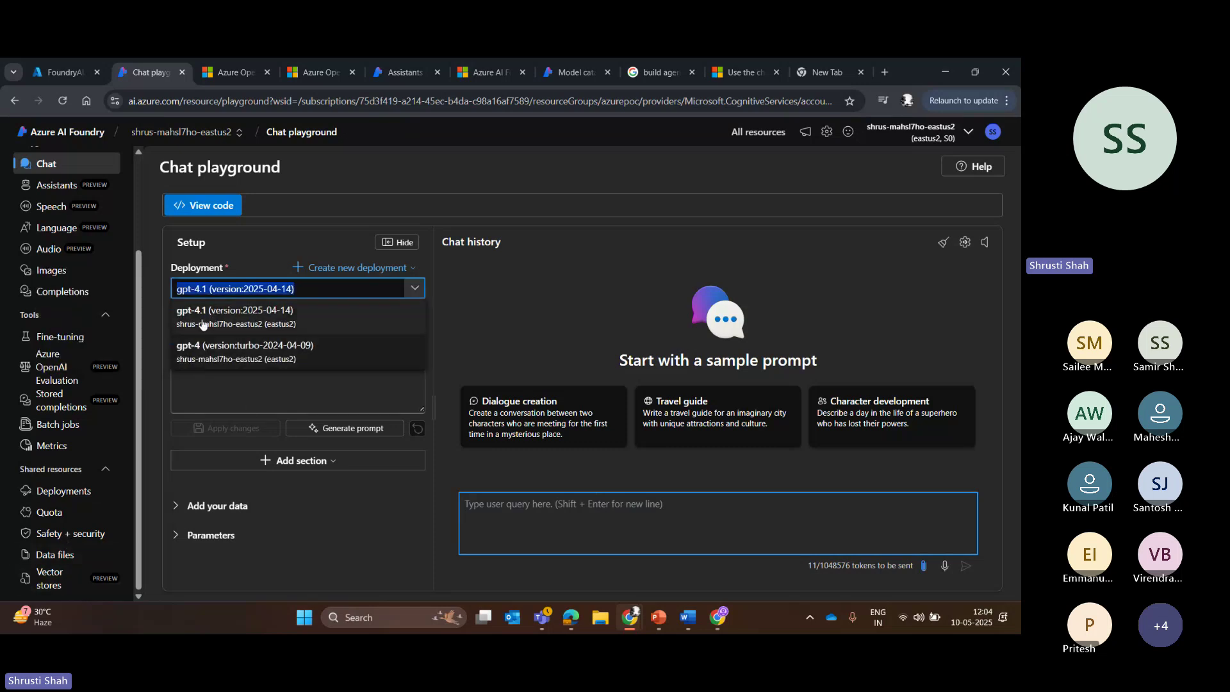
pyautogui.moveTo(203, 325)
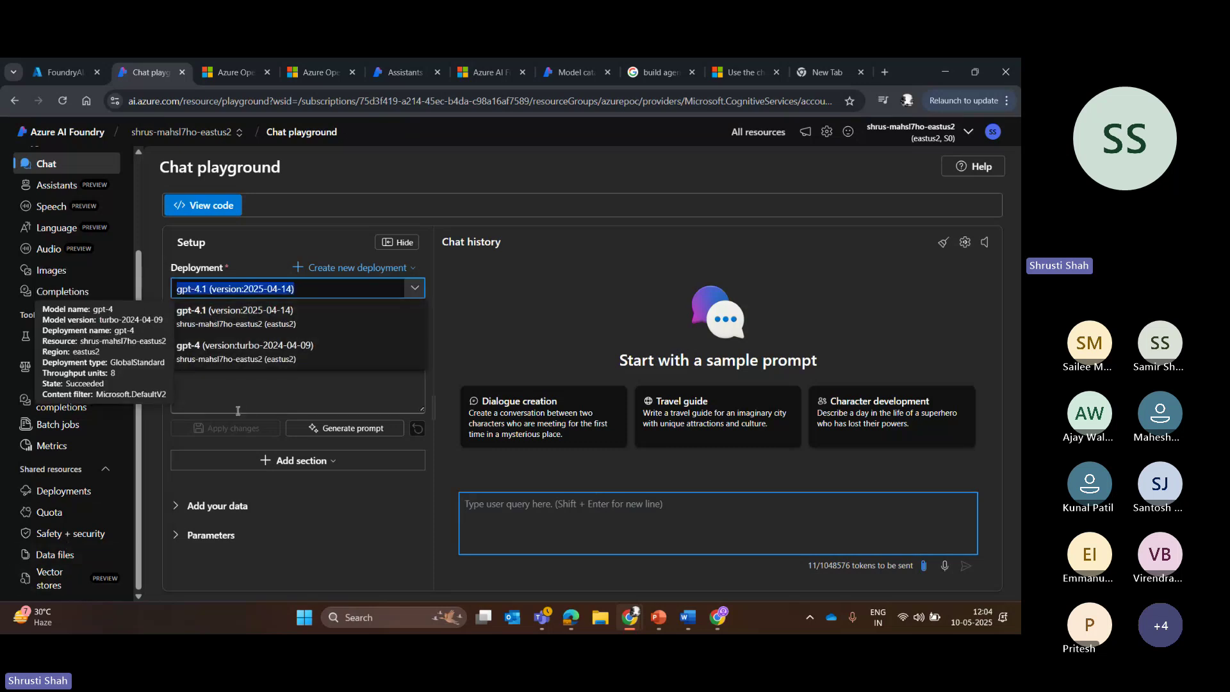
pyautogui.click(203, 325)
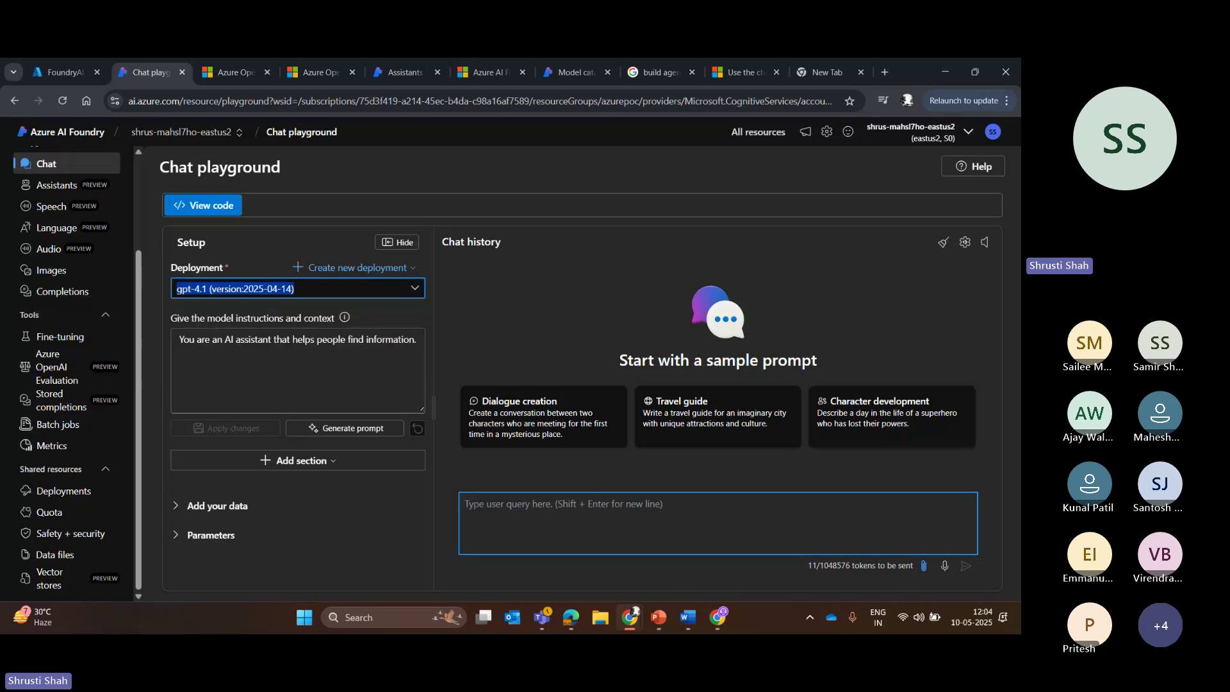
# Switch to Word and examine the Vendor Contract Excerpt's header details and its data protection, termination, SLA and compliance clauses
pyautogui.moveTo(680, 602)
pyautogui.click(594, 575)
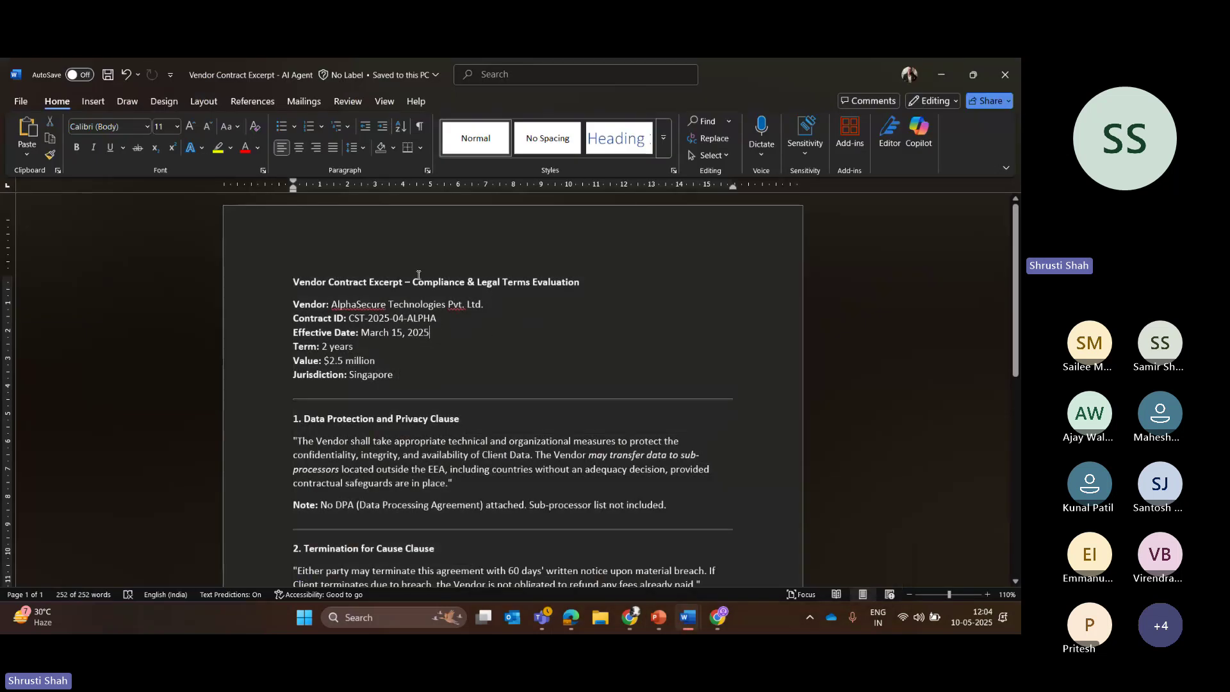
pyautogui.click(404, 305)
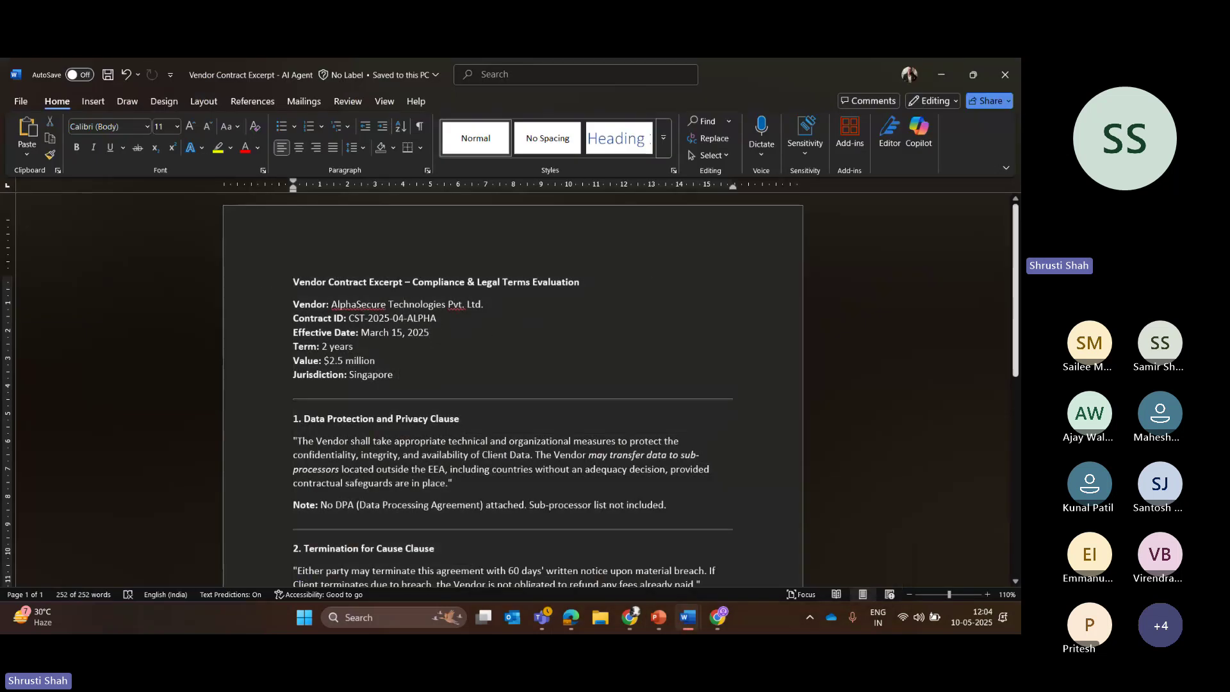
pyautogui.scroll(-1, 1014, 275)
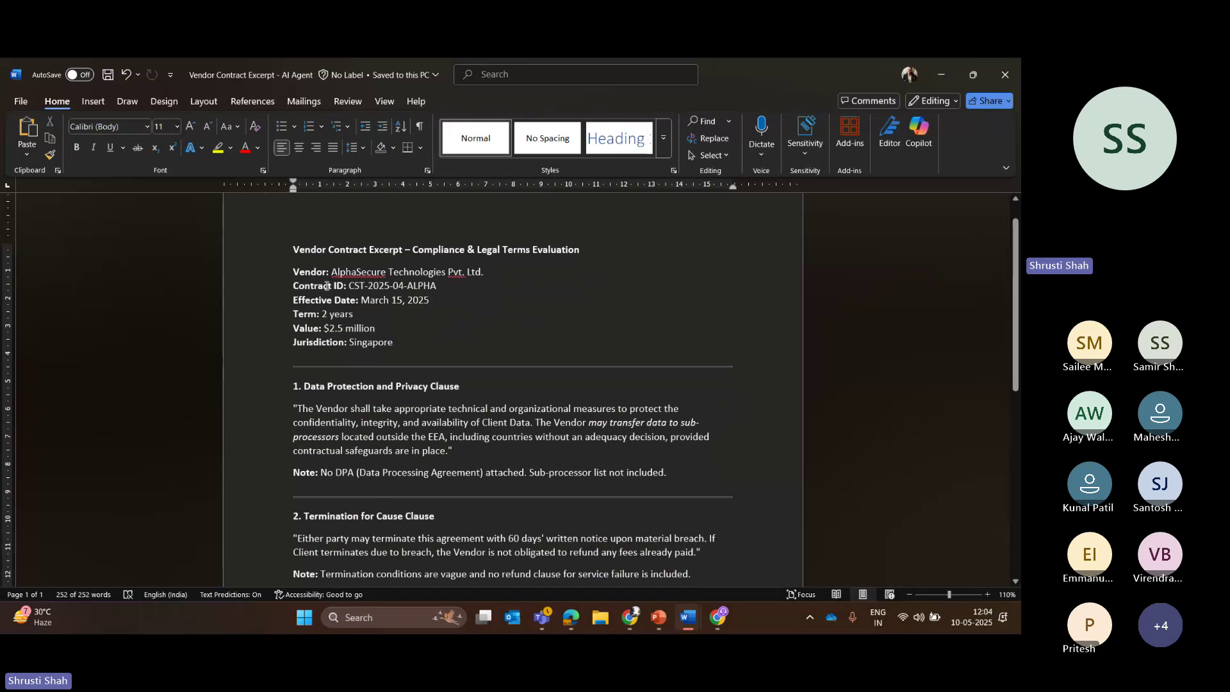
pyautogui.moveTo(337, 271); pyautogui.dragTo(483, 297)
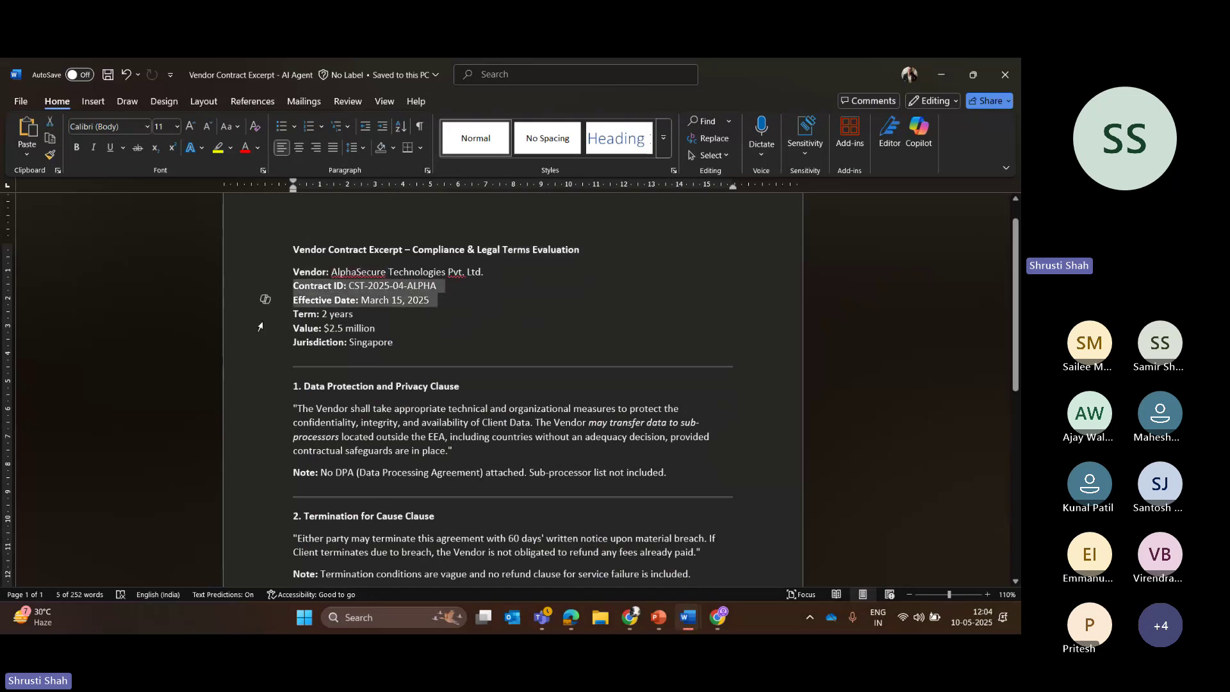
pyautogui.moveTo(353, 314); pyautogui.dragTo(570, 410)
pyautogui.click(393, 378)
pyautogui.click(304, 422)
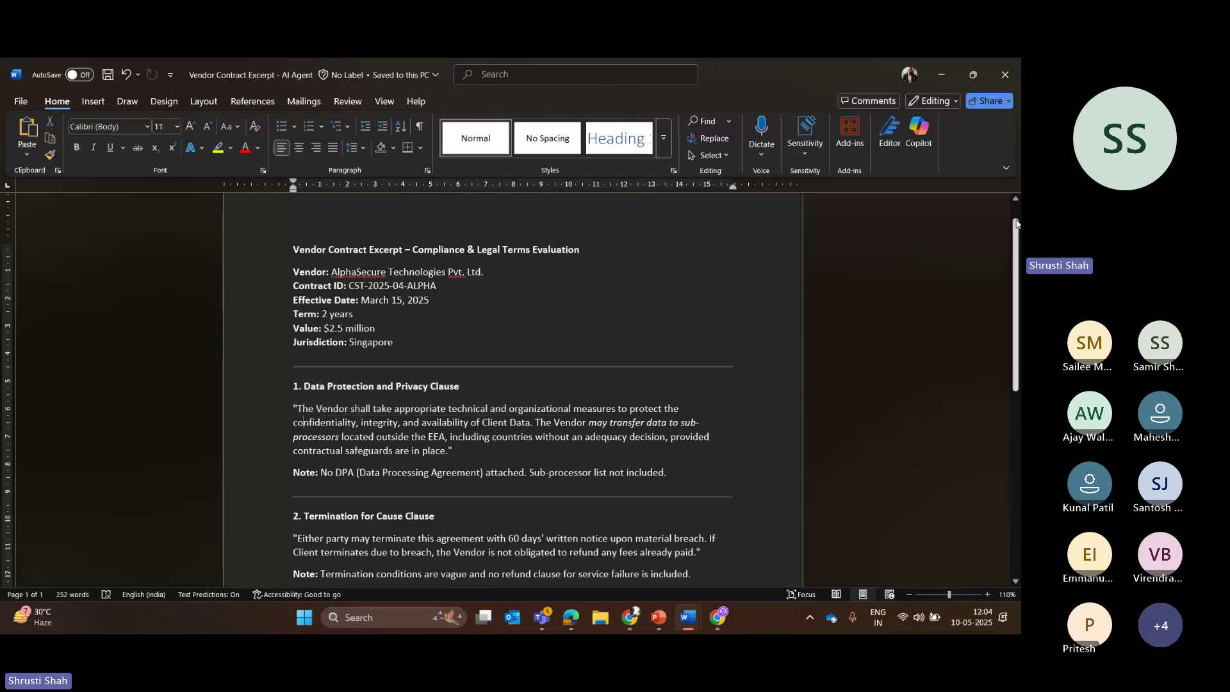
pyautogui.scroll(-3, 1016, 223)
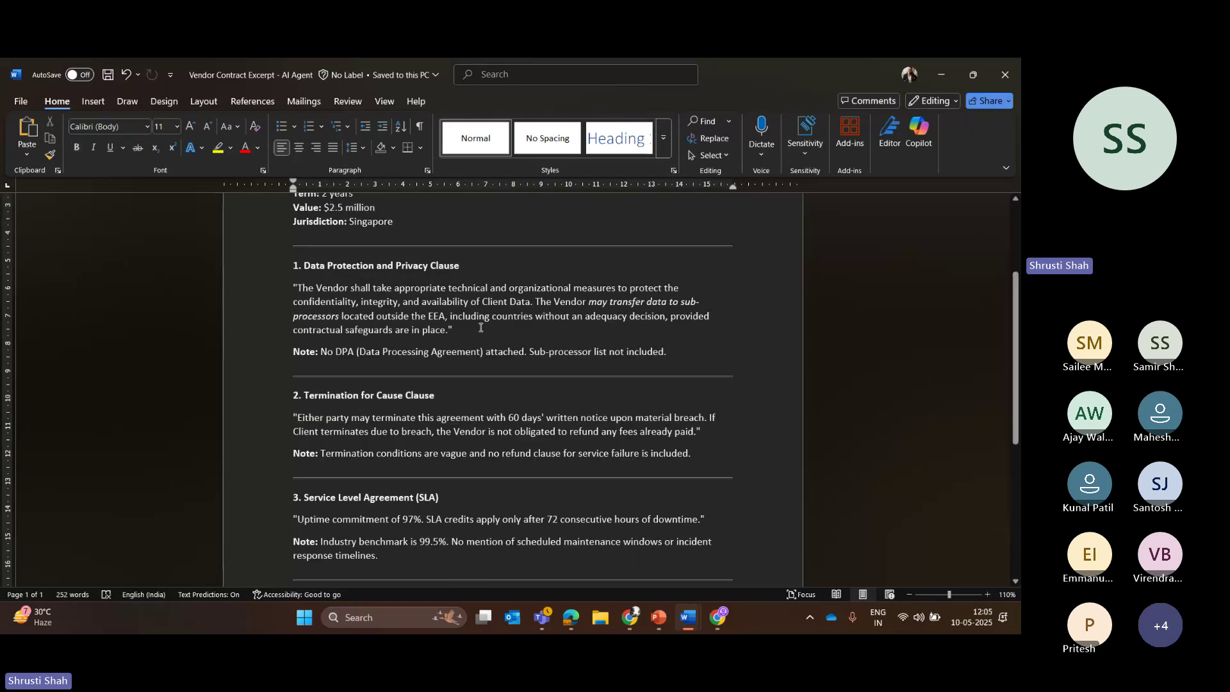
pyautogui.click(267, 393)
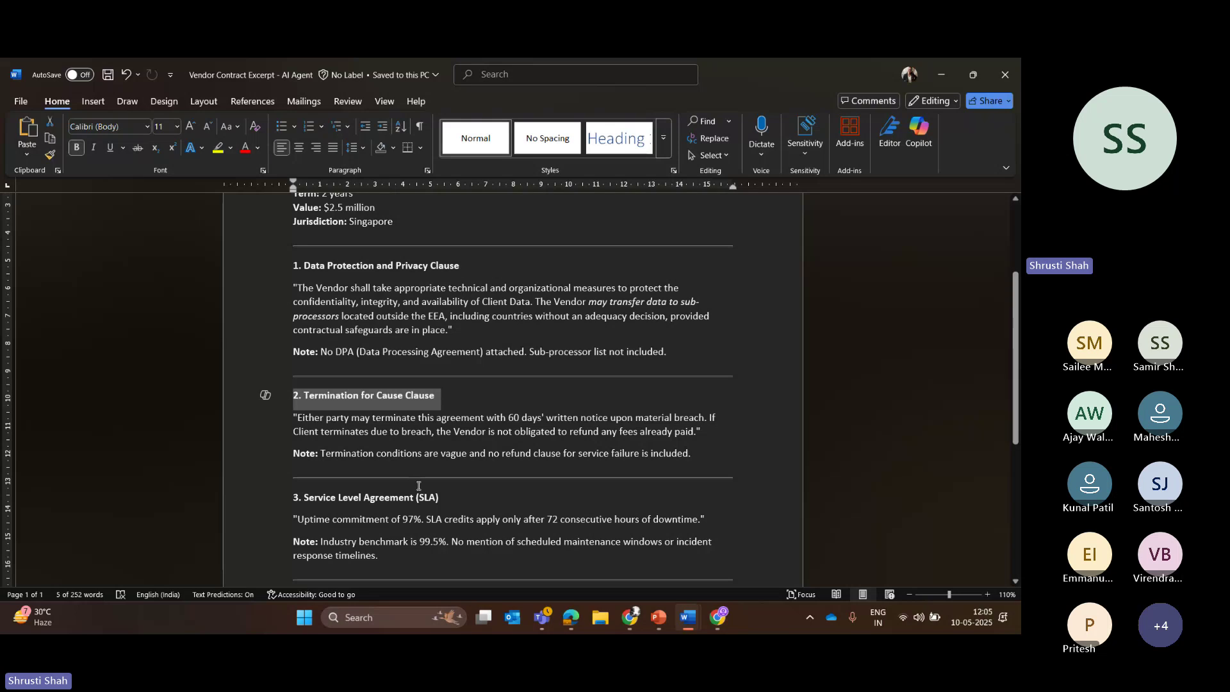
pyautogui.click(266, 497)
pyautogui.scroll(-3, 1012, 421)
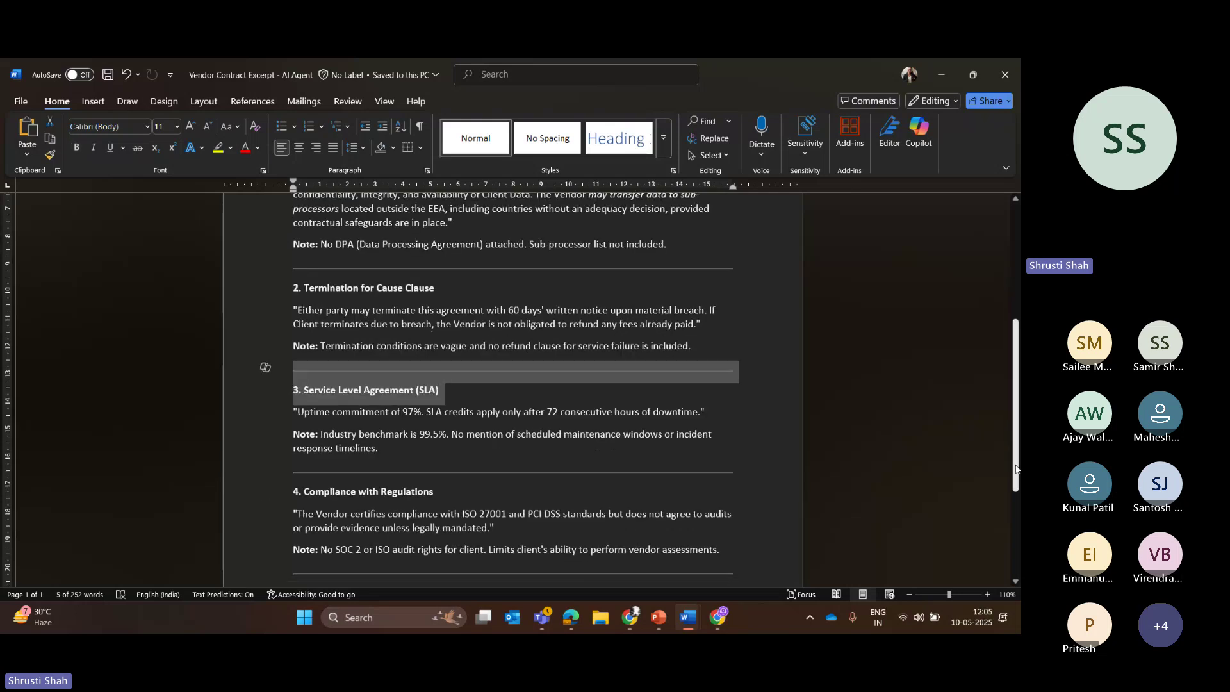
pyautogui.scroll(7, 537, 297)
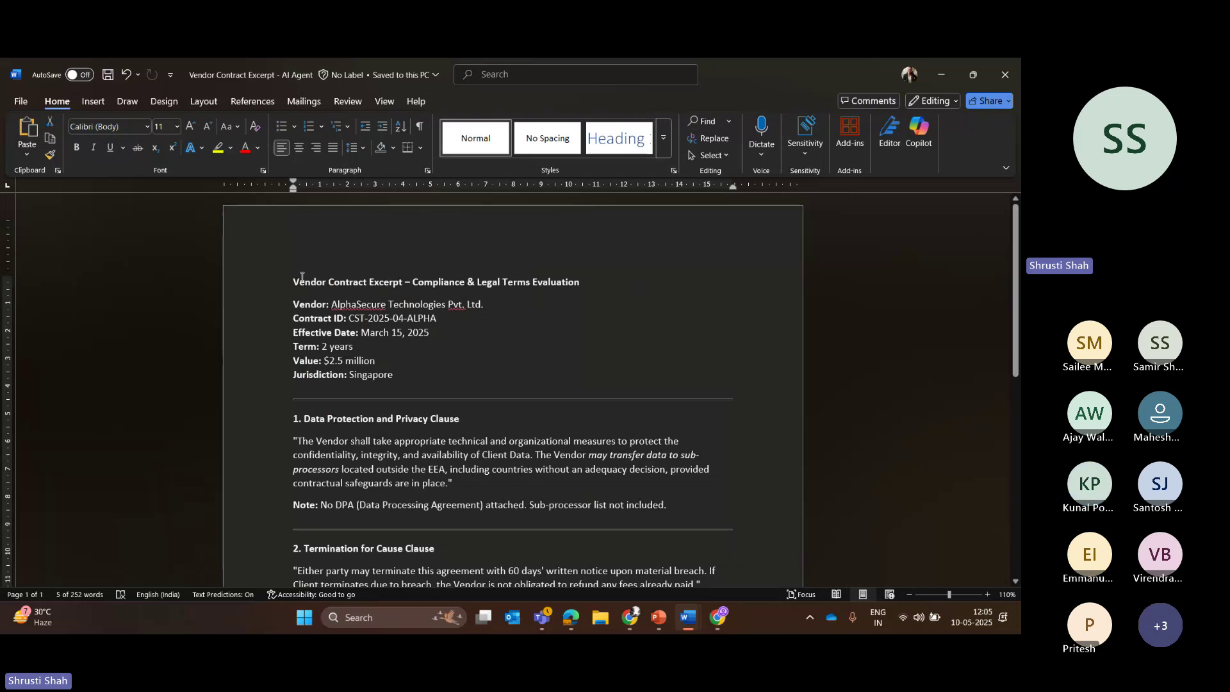
# Copy the full vendor contract text, from the title through the Indemnification and Liability note, and switch back to the Chat playground in the browser
pyautogui.moveTo(300, 282); pyautogui.dragTo(666, 532)
pyautogui.click(499, 334)
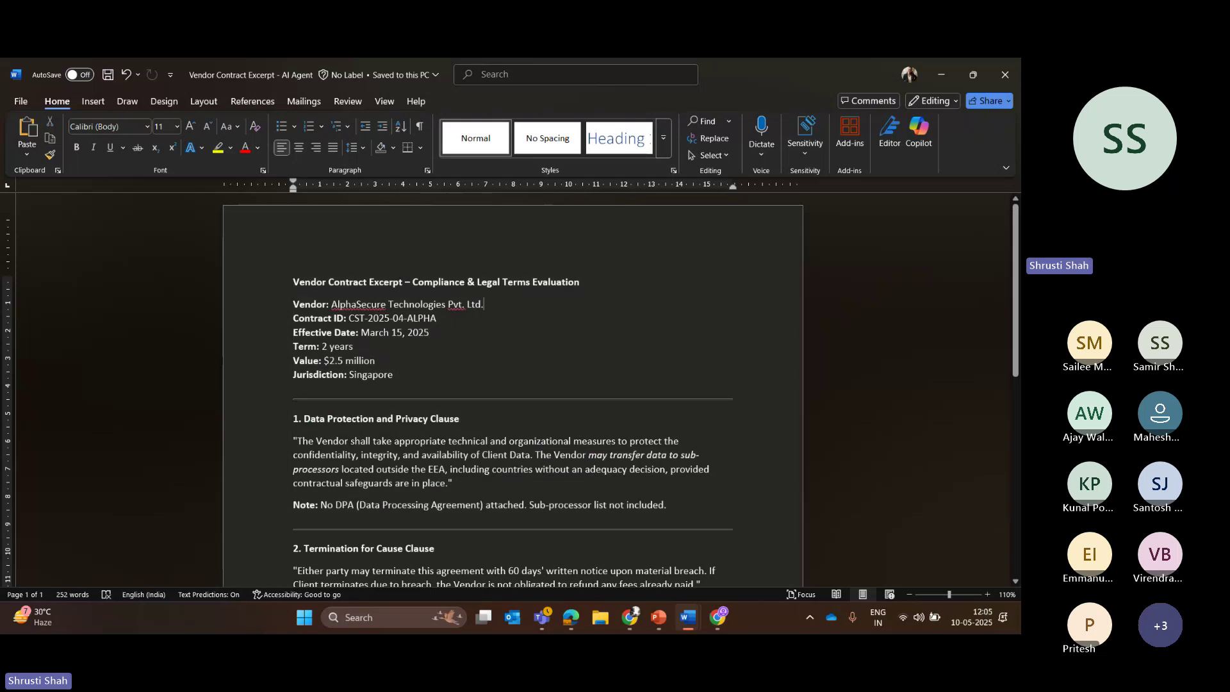
pyautogui.moveTo(293, 402); pyautogui.dragTo(631, 479)
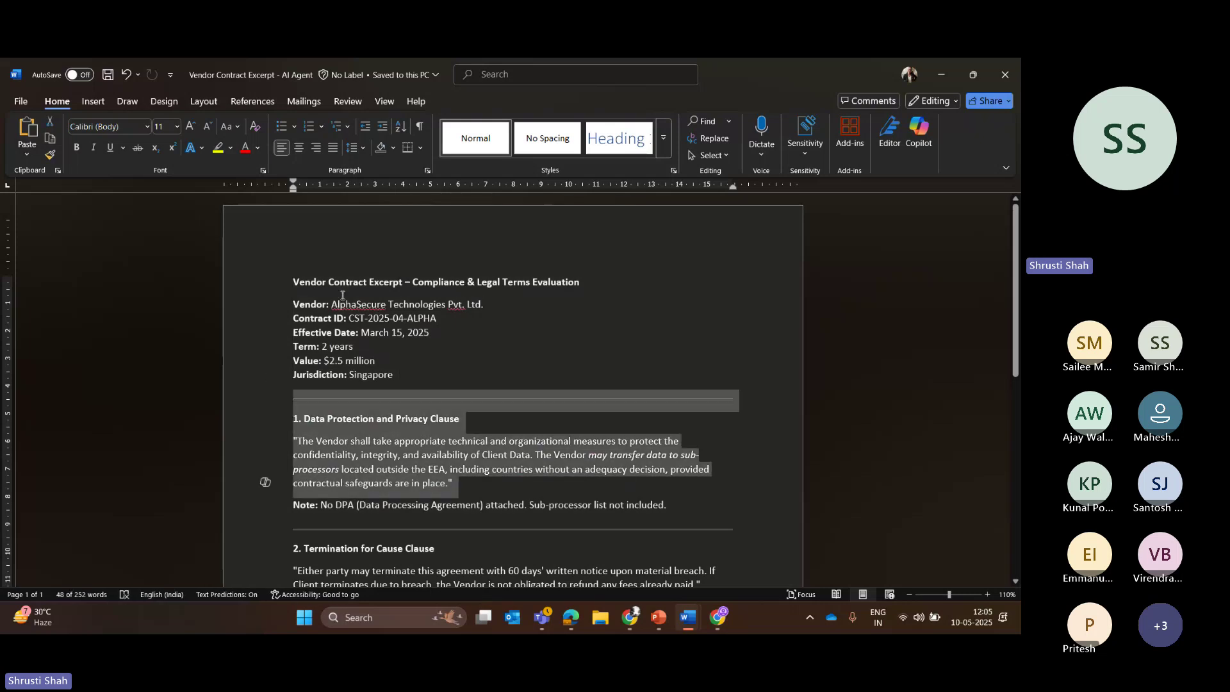
pyautogui.moveTo(340, 282); pyautogui.dragTo(648, 619)
pyautogui.click(483, 413)
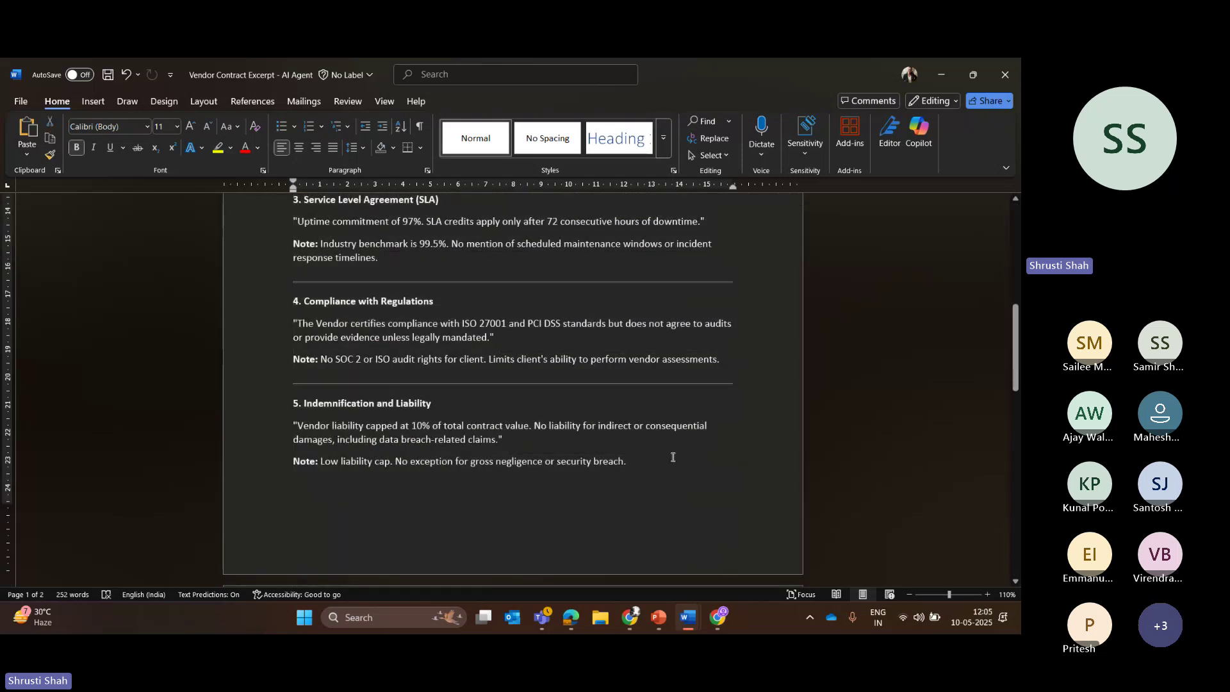
pyautogui.moveTo(672, 457); pyautogui.dragTo(216, 146)
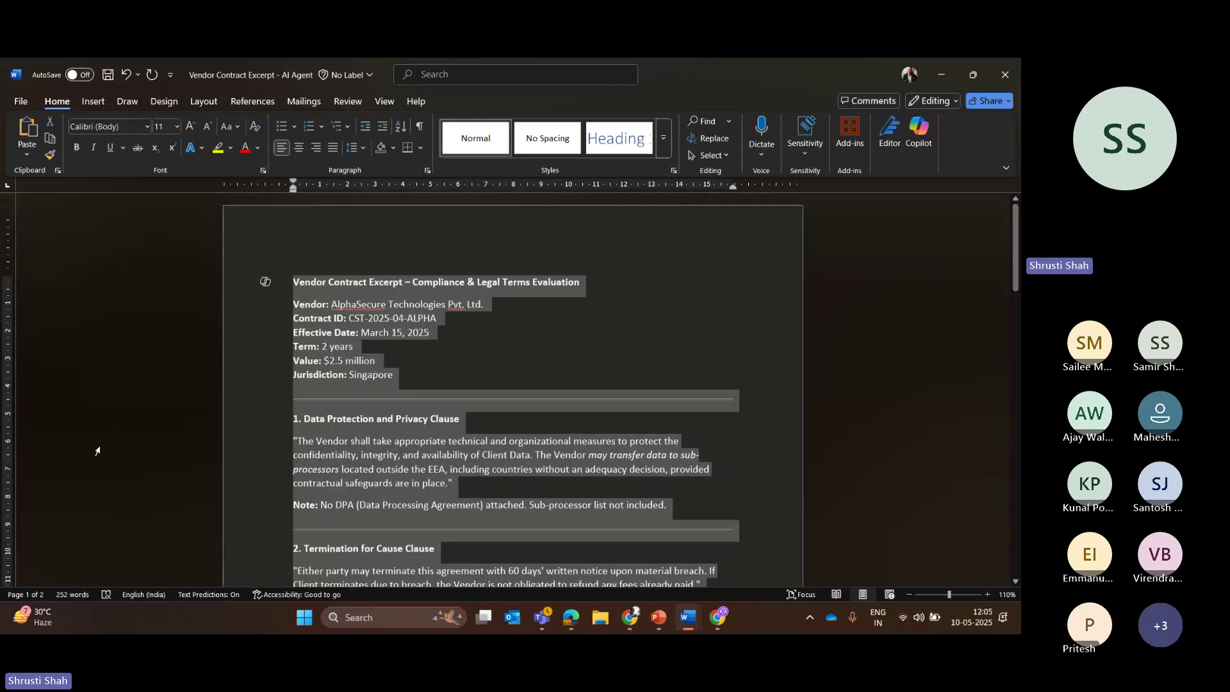
pyautogui.hotkey('alt', 'Tab')
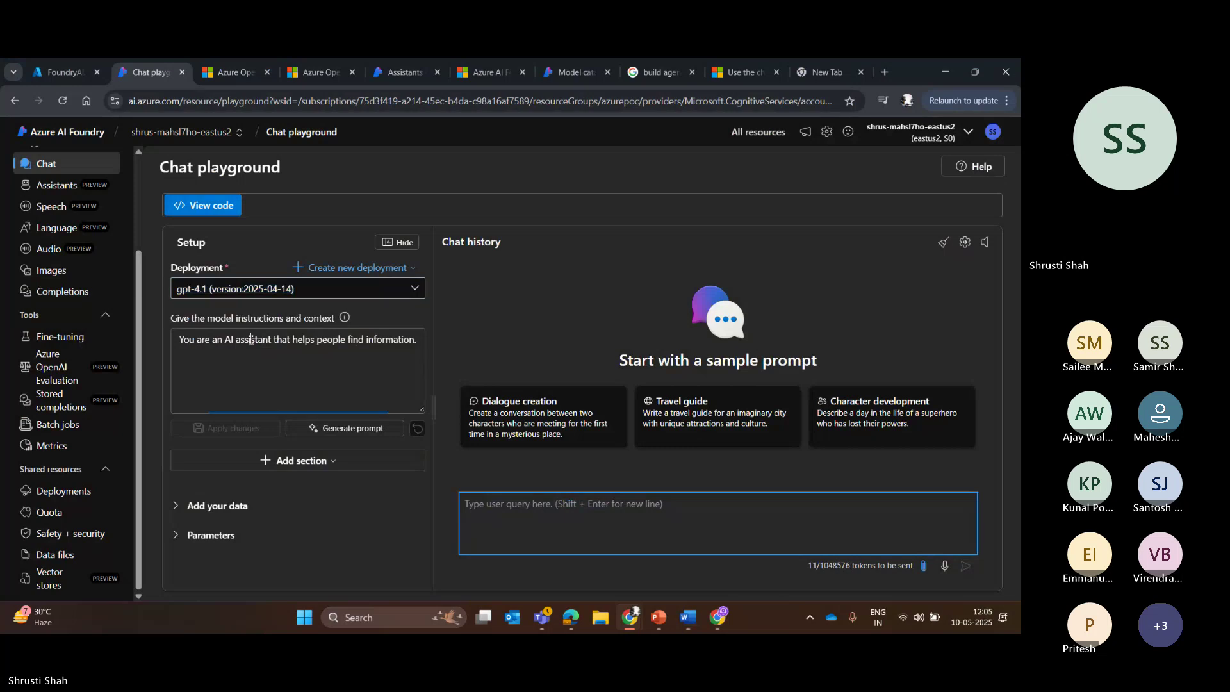
# Ask the model "Are there any risks in this contract" with the copied contract text pasted after the question, and send the query
pyautogui.doubleClick(250, 339)
pyautogui.click(515, 506)
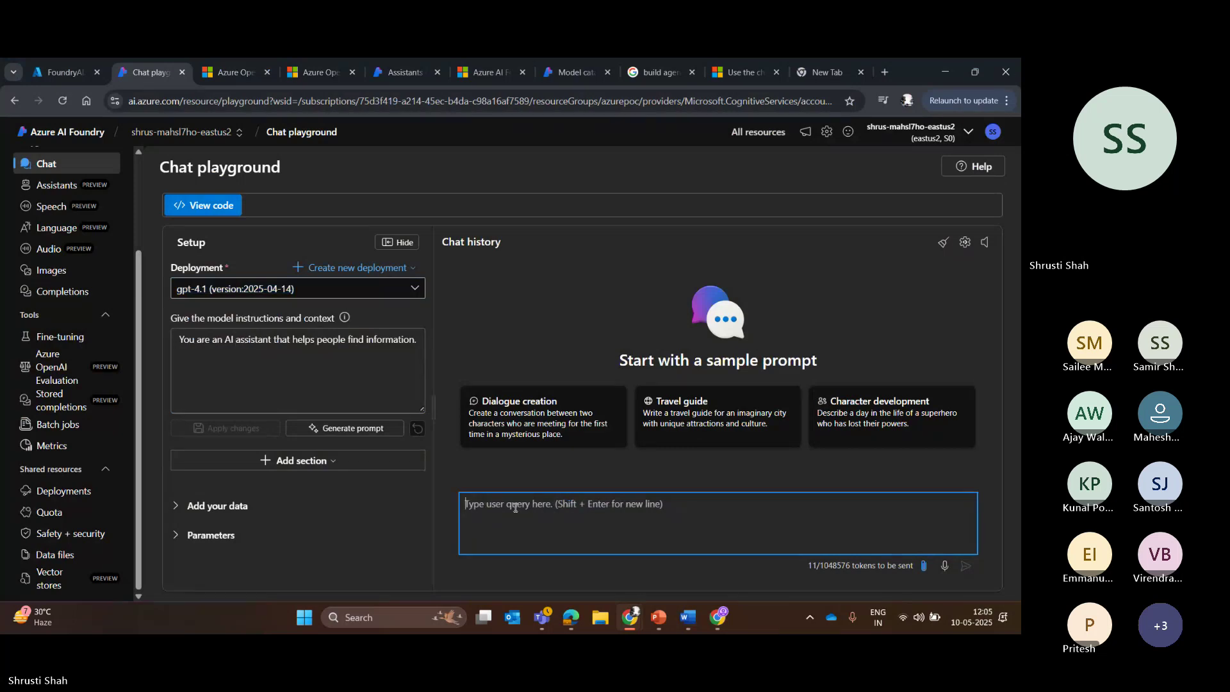
pyautogui.write('Are t')
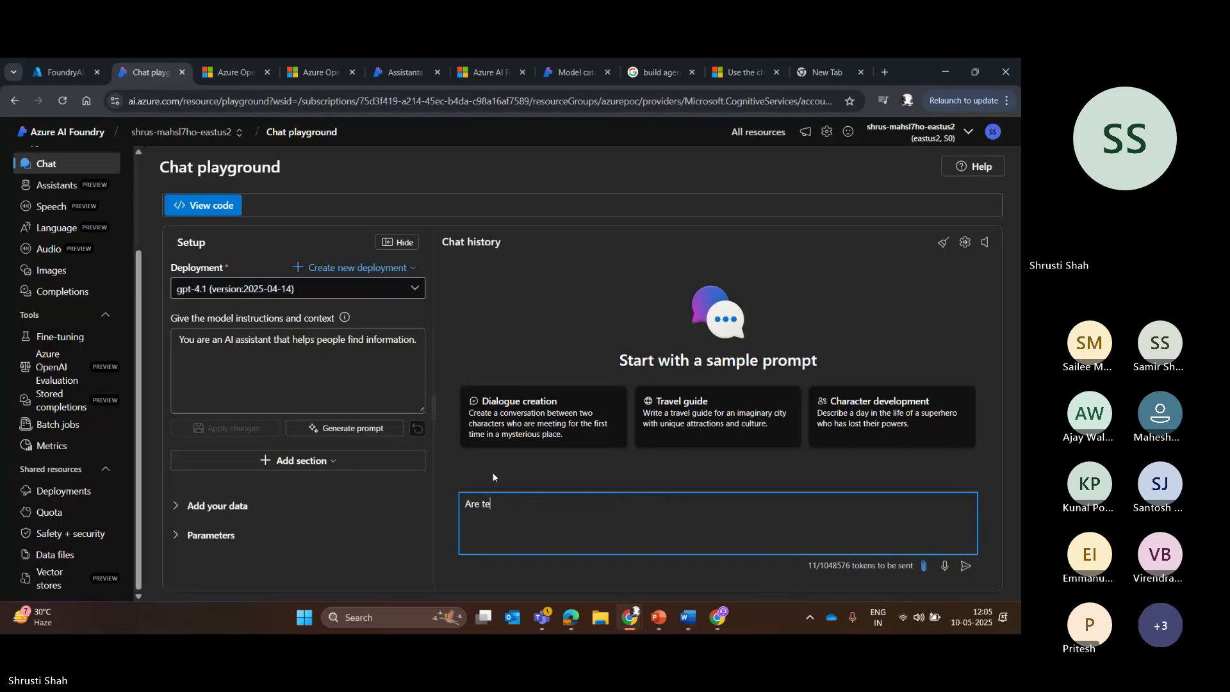
pyautogui.write('here any ')
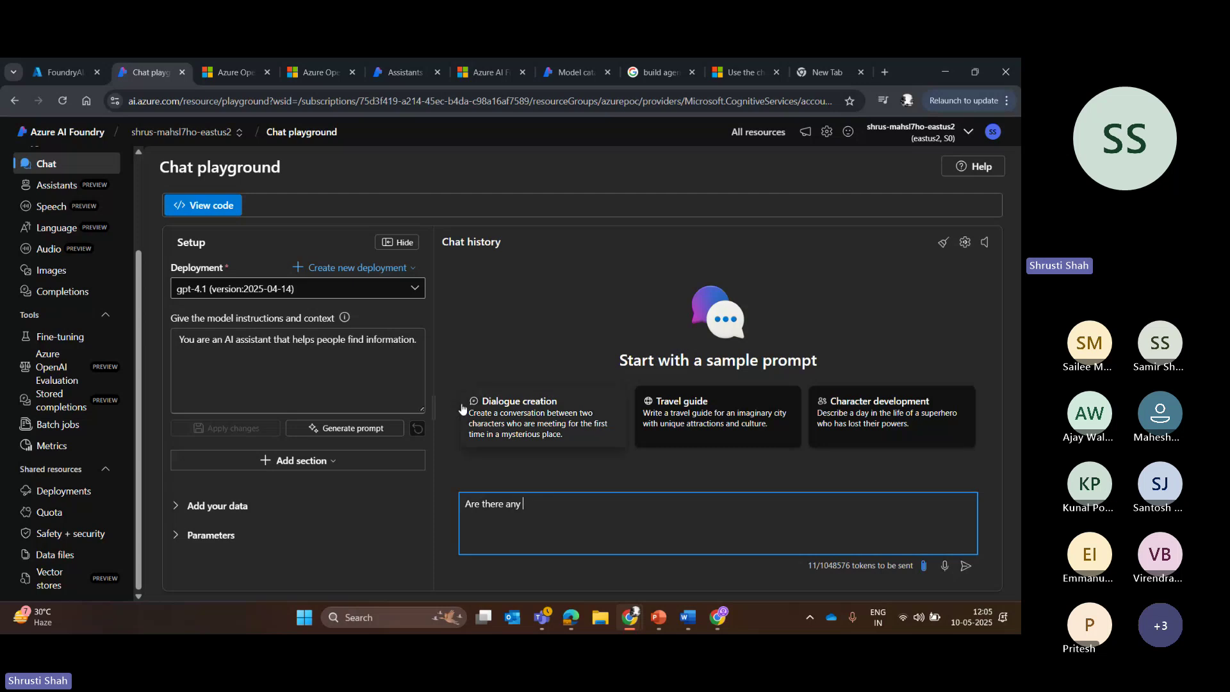
pyautogui.write('risks in this contra')
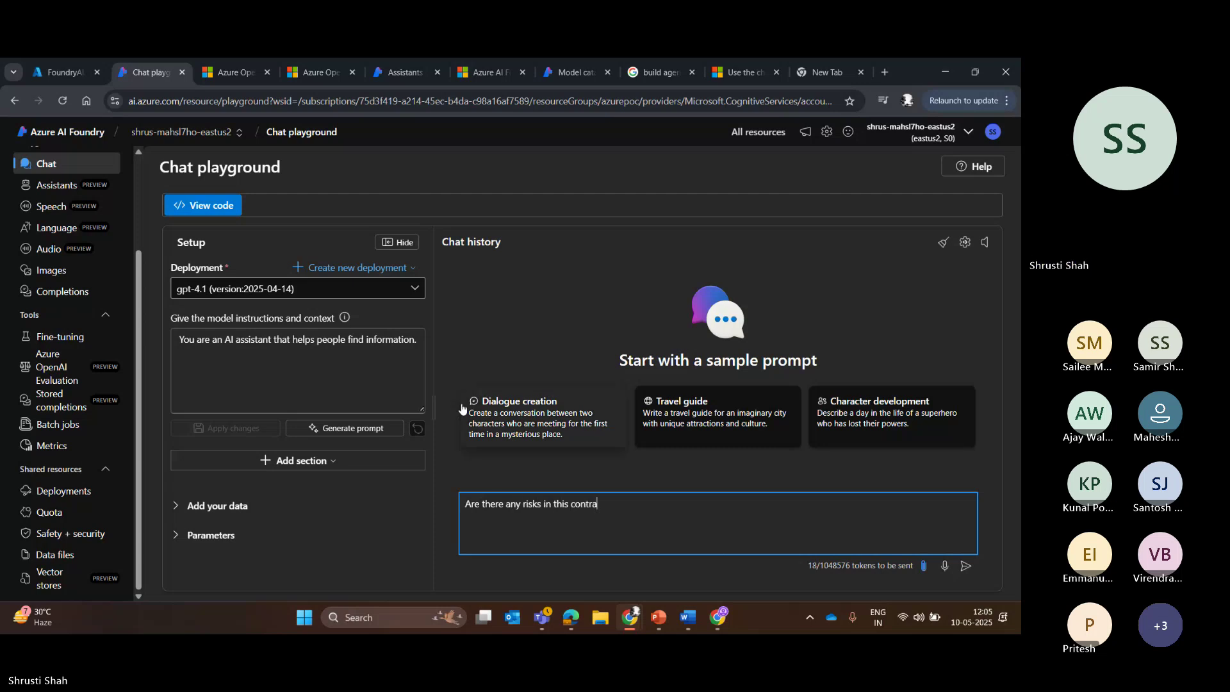
pyautogui.write('ct')
pyautogui.hotkey('ctrl', 'v')
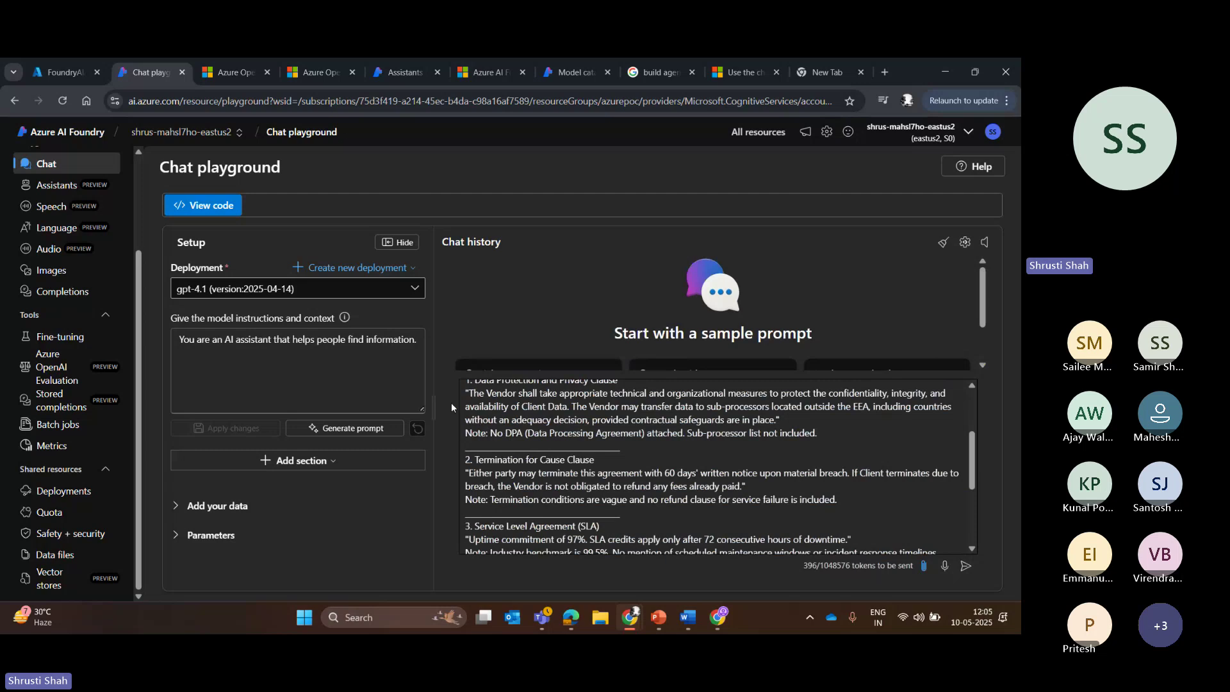
pyautogui.click(964, 566)
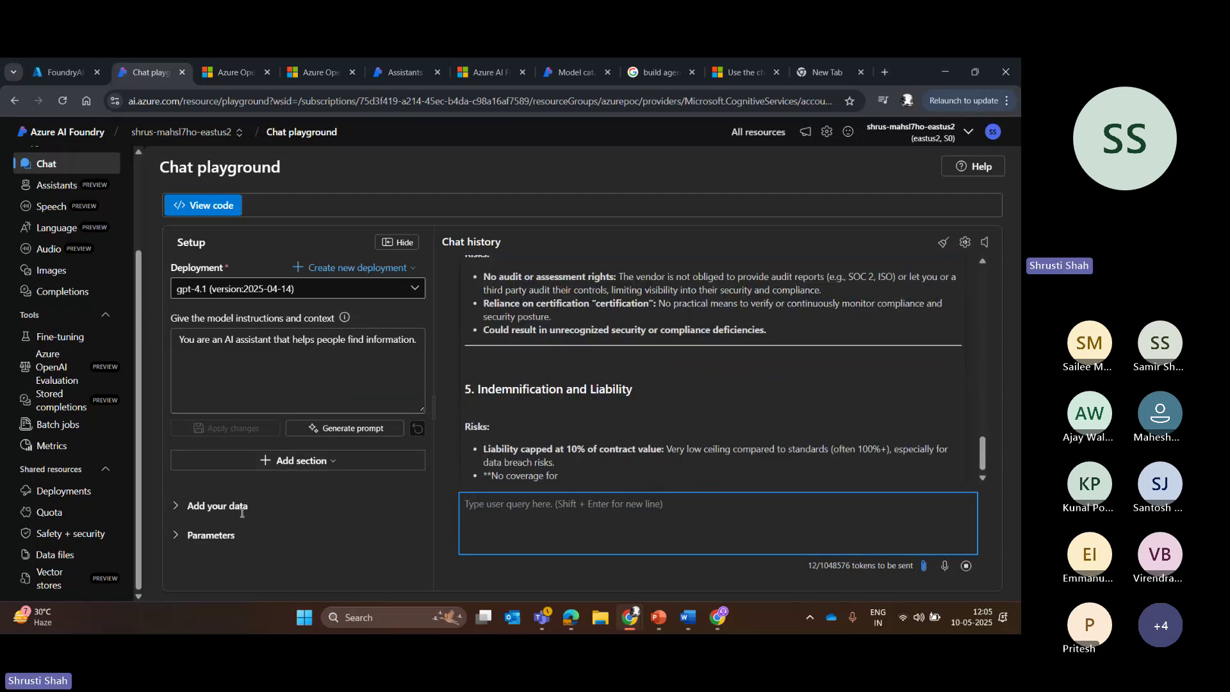
# Expand the Add your data section and examine the response's introduction and its Data Protection and Privacy Clause risks
pyautogui.click(211, 507)
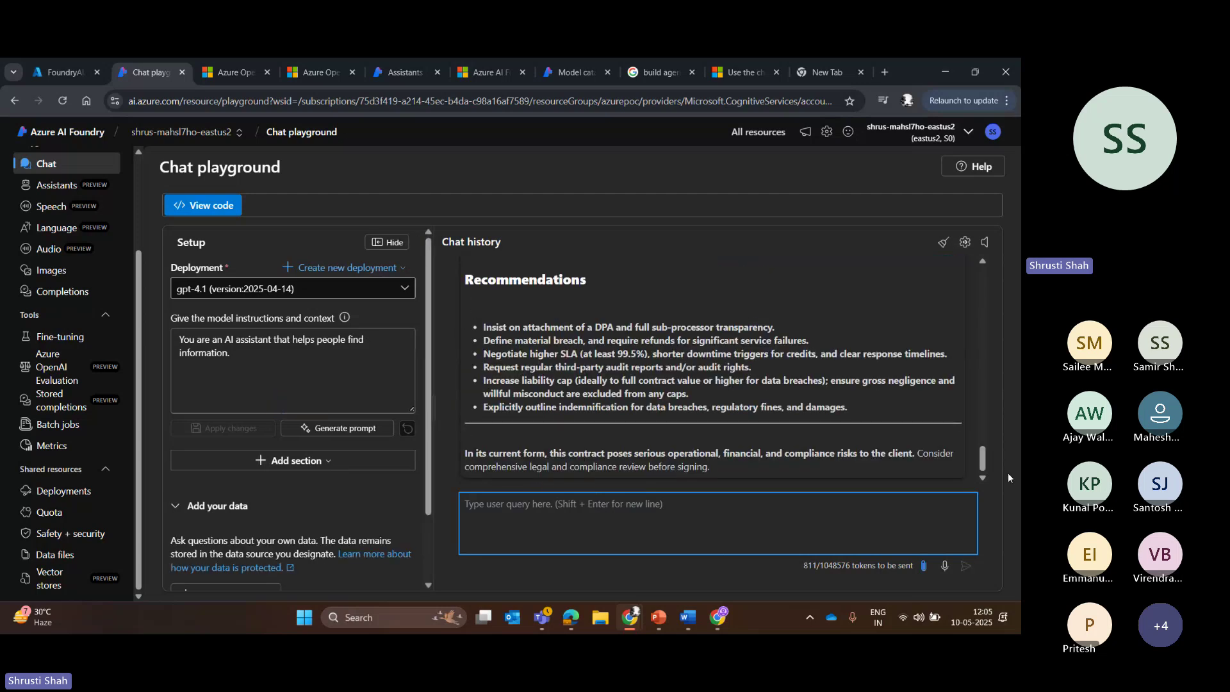
pyautogui.moveTo(982, 456); pyautogui.dragTo(997, 271)
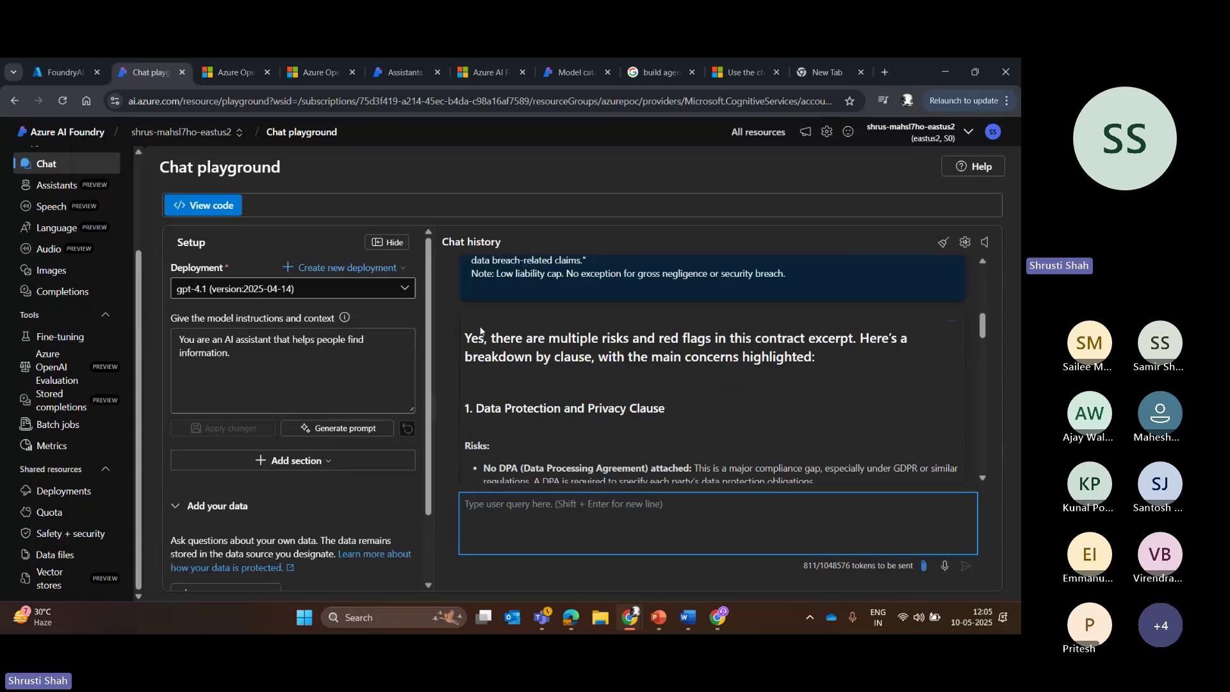
pyautogui.moveTo(472, 340); pyautogui.dragTo(735, 334)
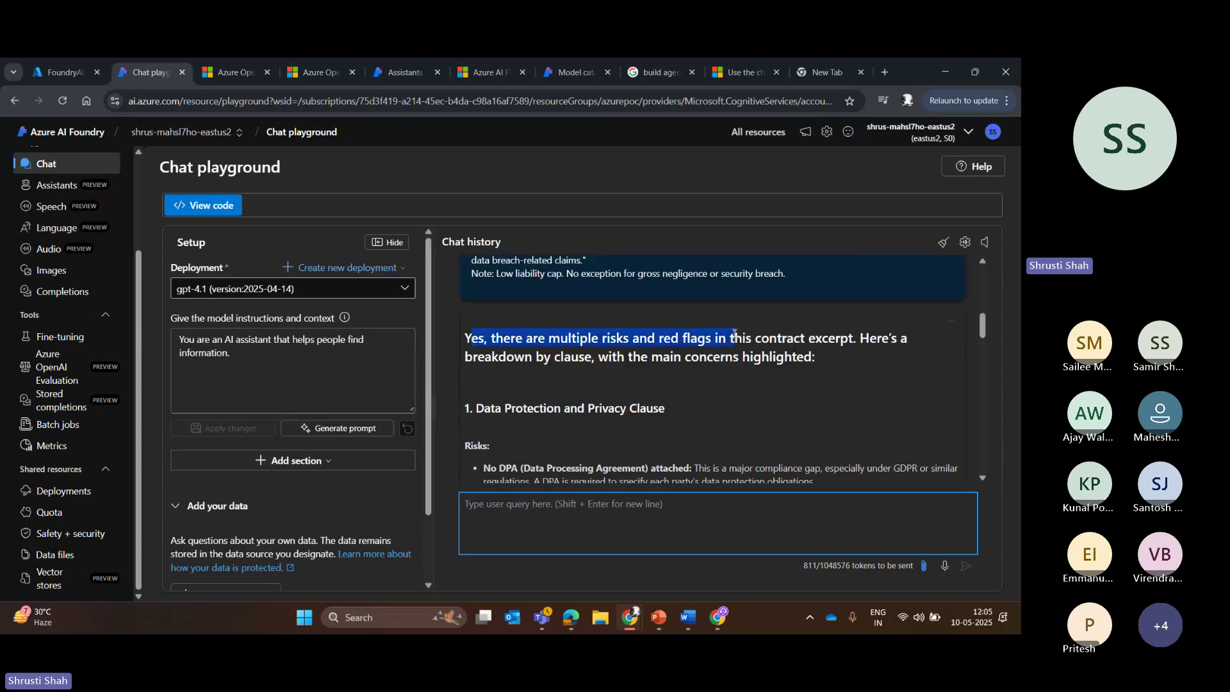
pyautogui.click(843, 348)
pyautogui.moveTo(465, 357); pyautogui.dragTo(805, 357)
pyautogui.moveTo(476, 408); pyautogui.dragTo(665, 408)
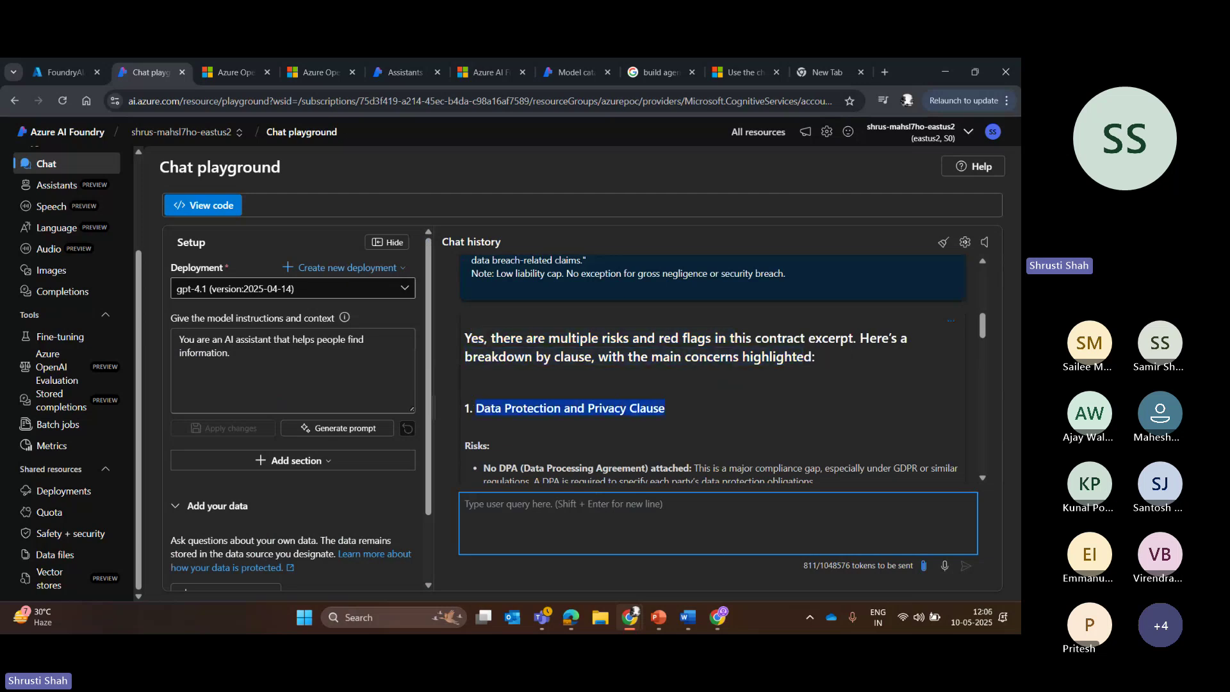
pyautogui.scroll(-2, 985, 318)
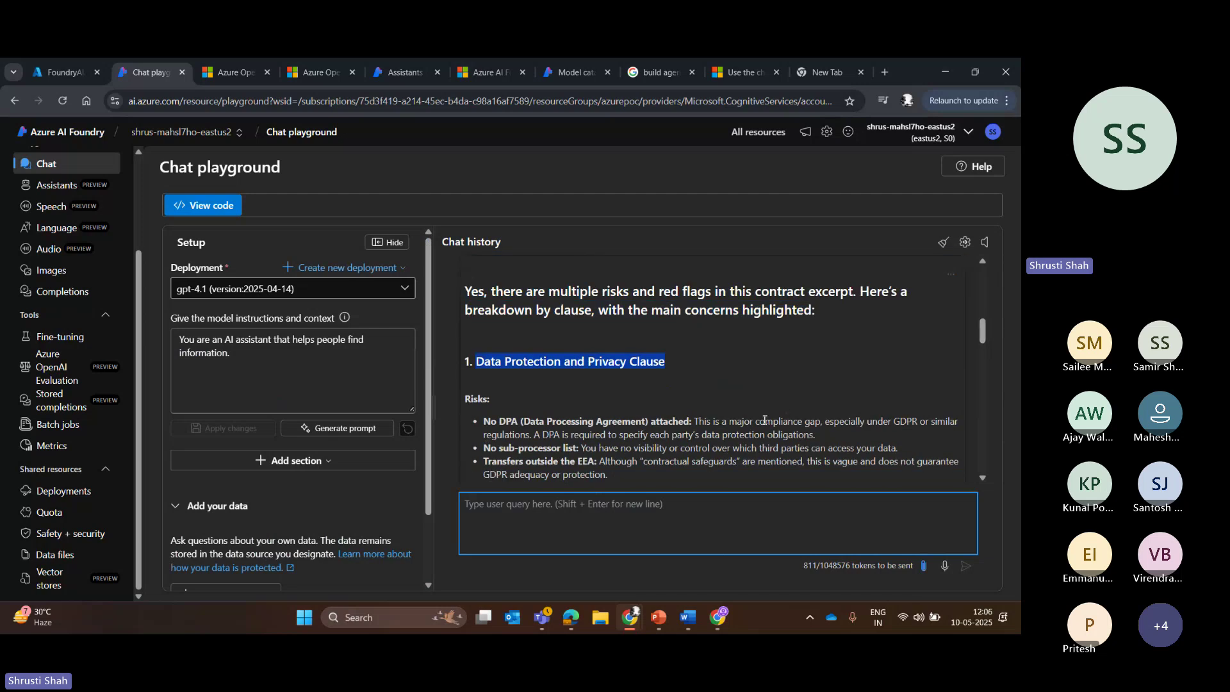
pyautogui.moveTo(483, 448); pyautogui.dragTo(599, 449)
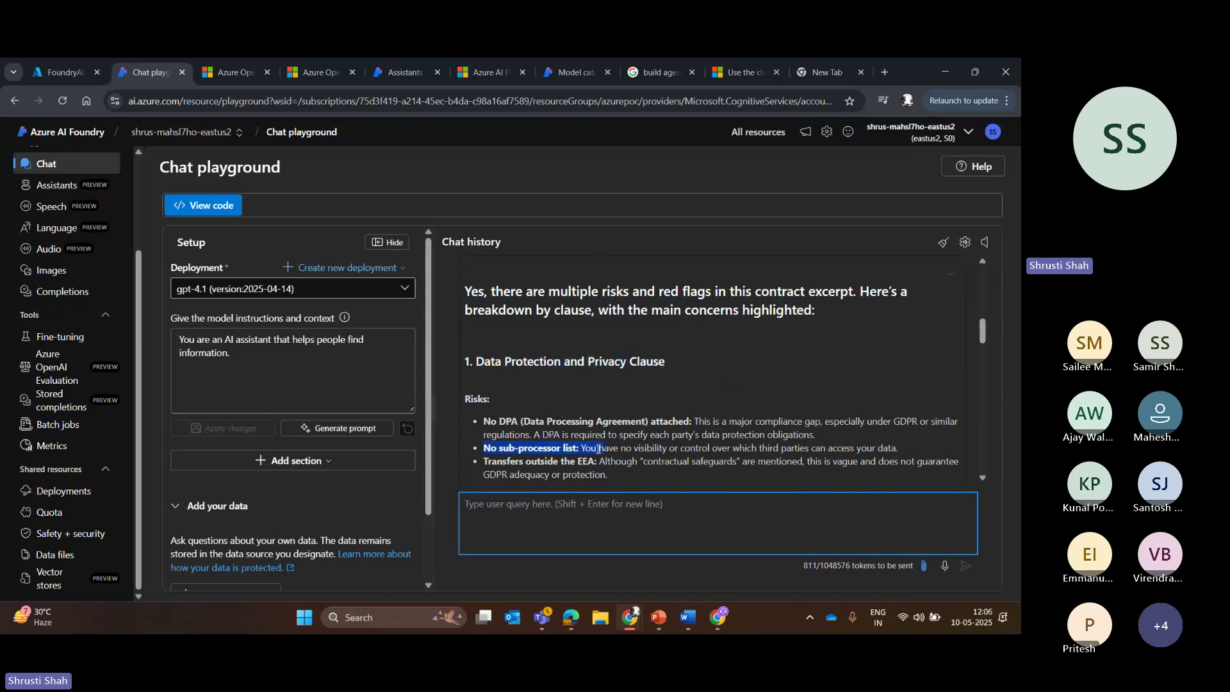
pyautogui.moveTo(492, 461); pyautogui.dragTo(626, 462)
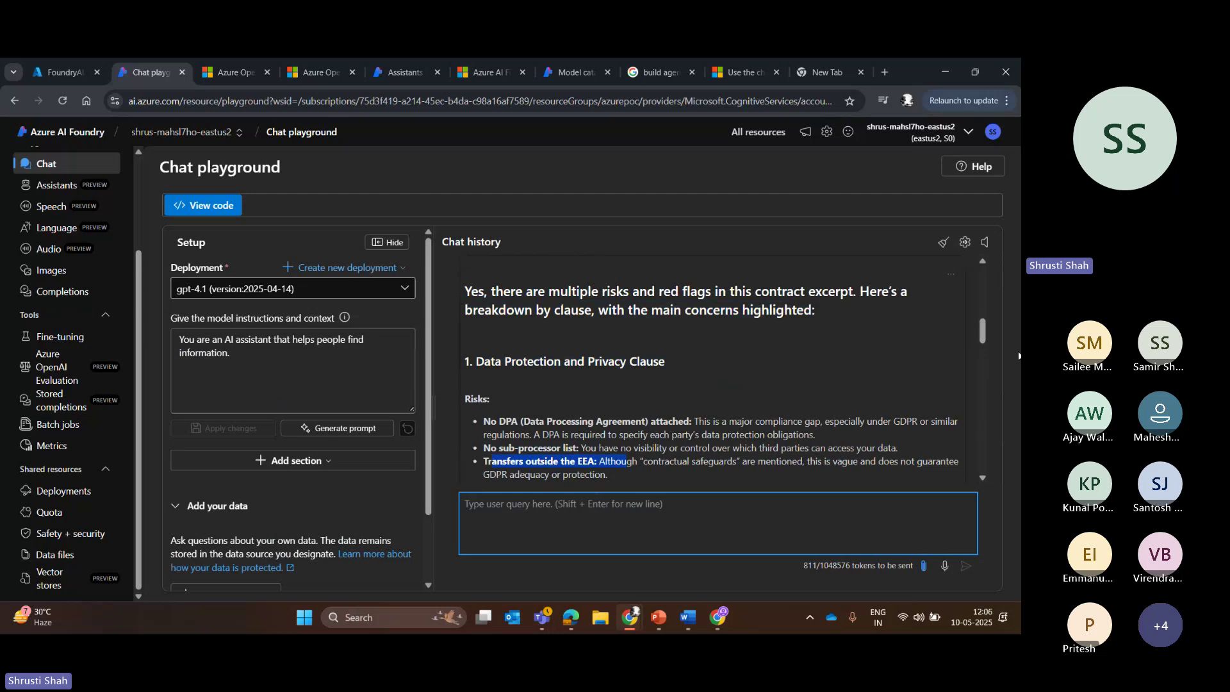
# Examine the Termination for Cause risks in the response, including the vague definition of breach
pyautogui.moveTo(983, 338); pyautogui.dragTo(984, 365)
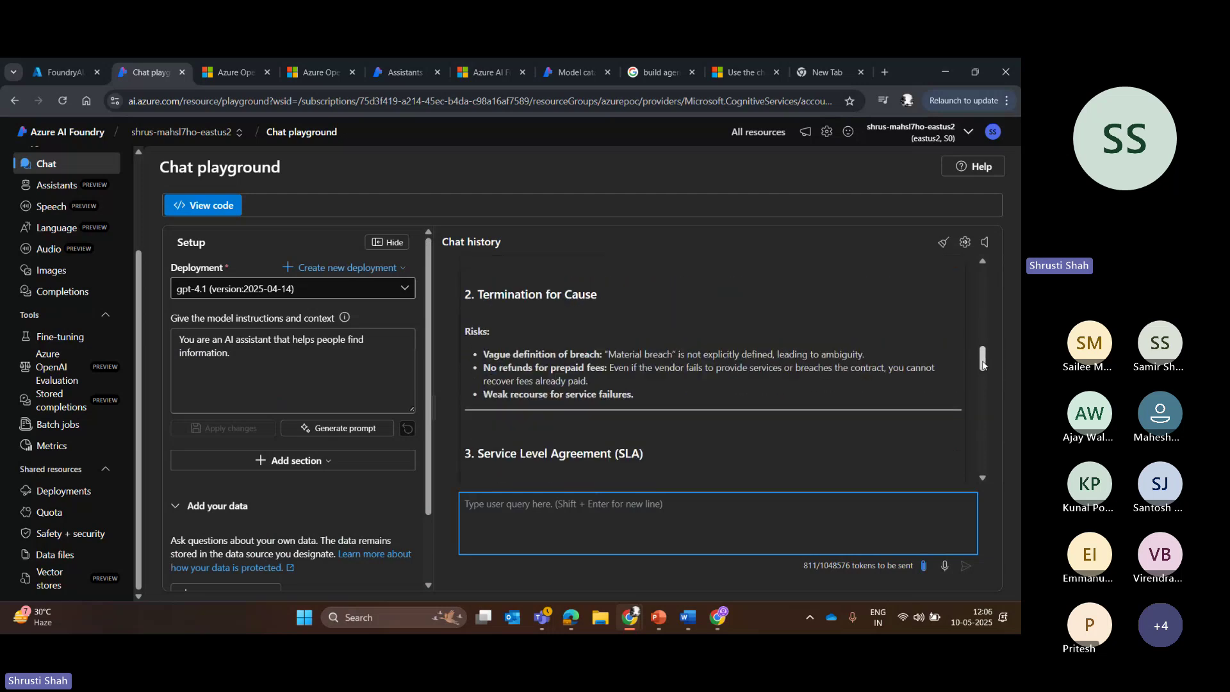
pyautogui.moveTo(486, 293); pyautogui.dragTo(575, 344)
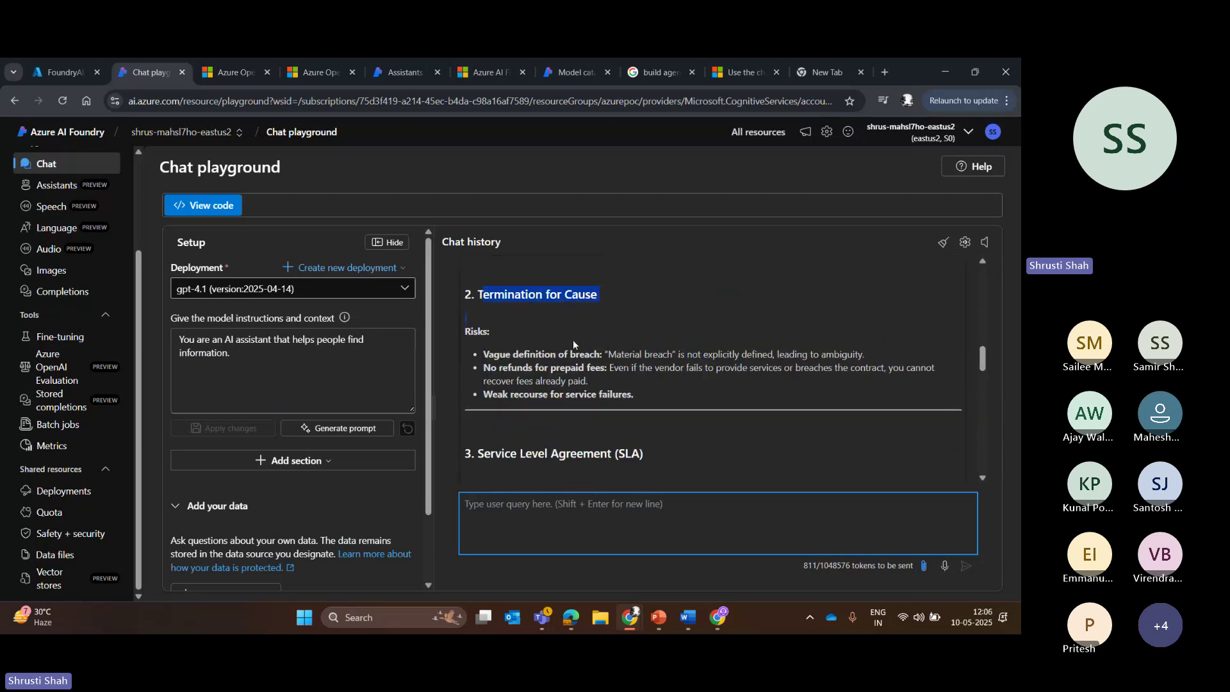
pyautogui.moveTo(490, 351); pyautogui.dragTo(654, 353)
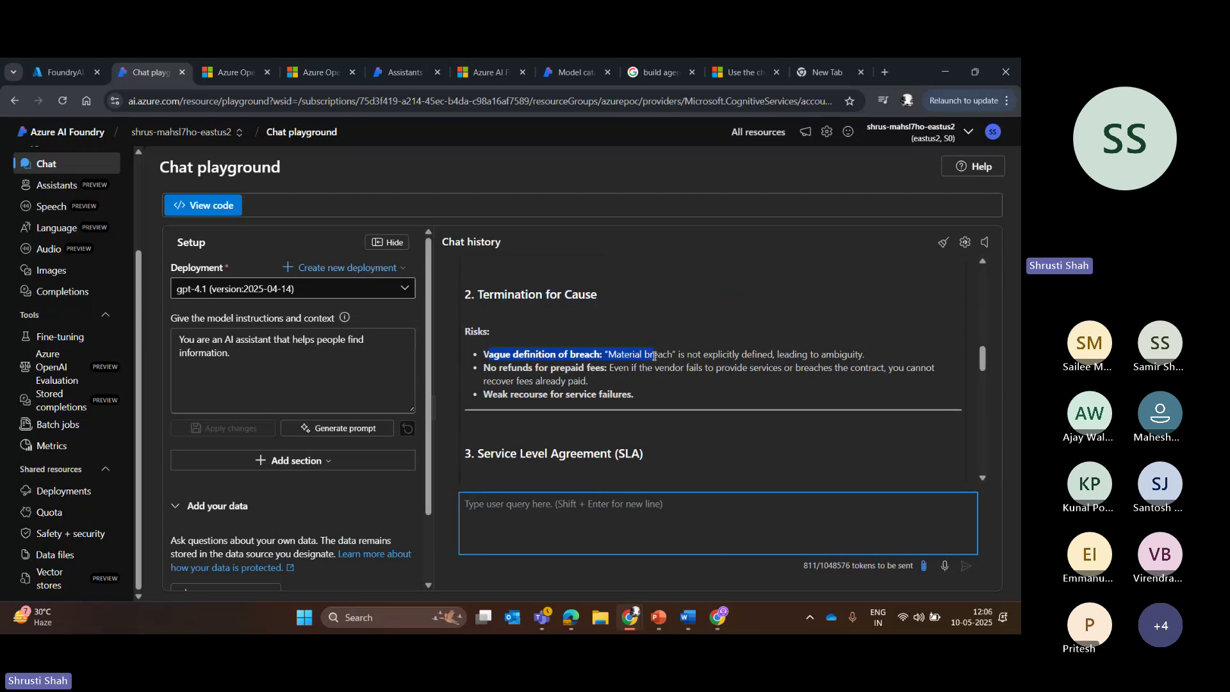
pyautogui.click(660, 353)
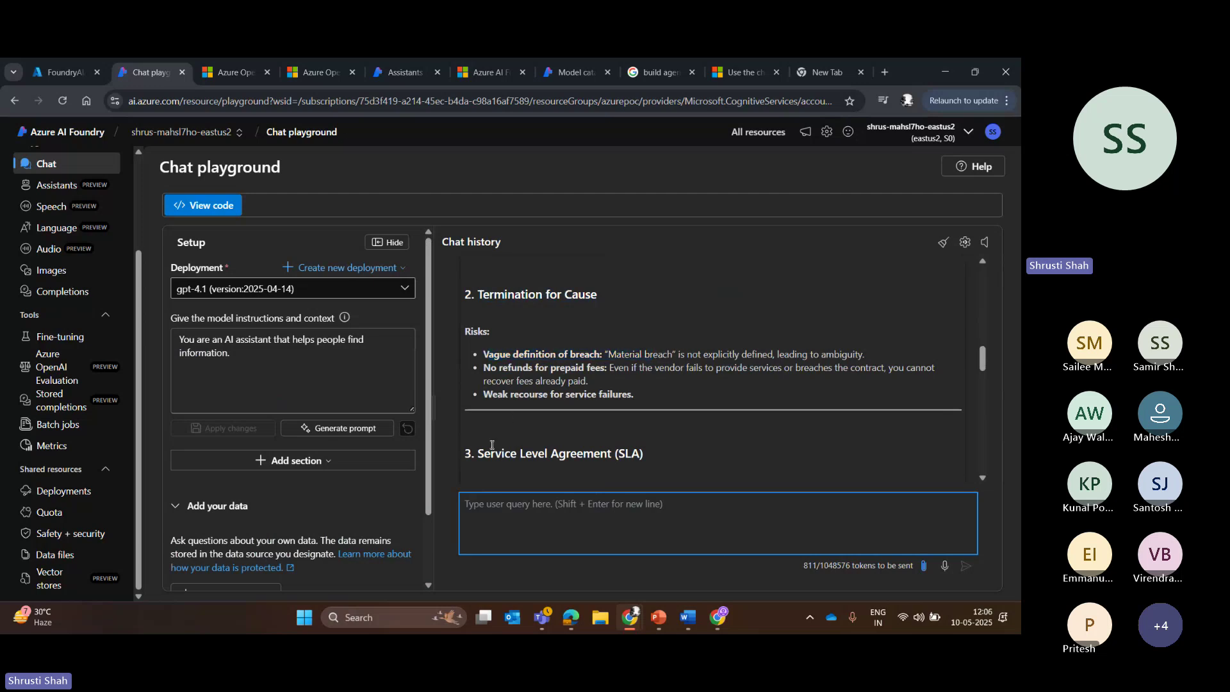
# Examine the Service Level Agreement heading and the Summary of Major Risks in the model's response
pyautogui.moveTo(492, 448); pyautogui.dragTo(649, 454)
pyautogui.click(991, 338)
pyautogui.moveTo(982, 368); pyautogui.dragTo(988, 445)
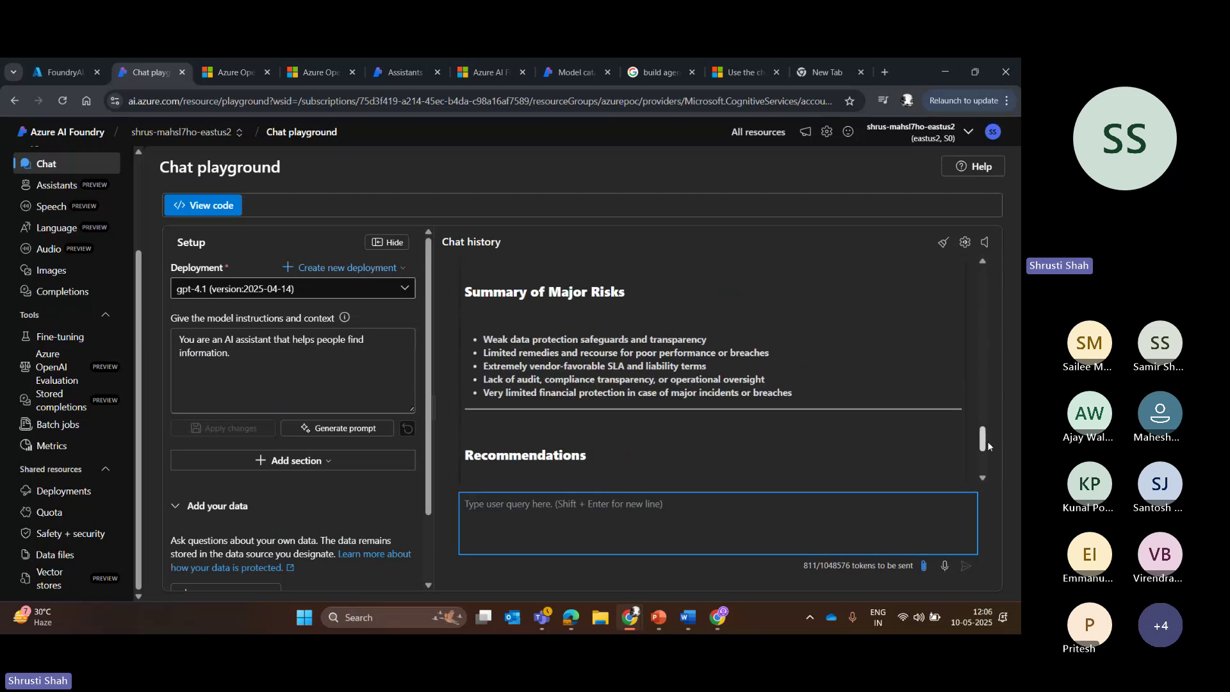
pyautogui.moveTo(486, 338); pyautogui.dragTo(798, 396)
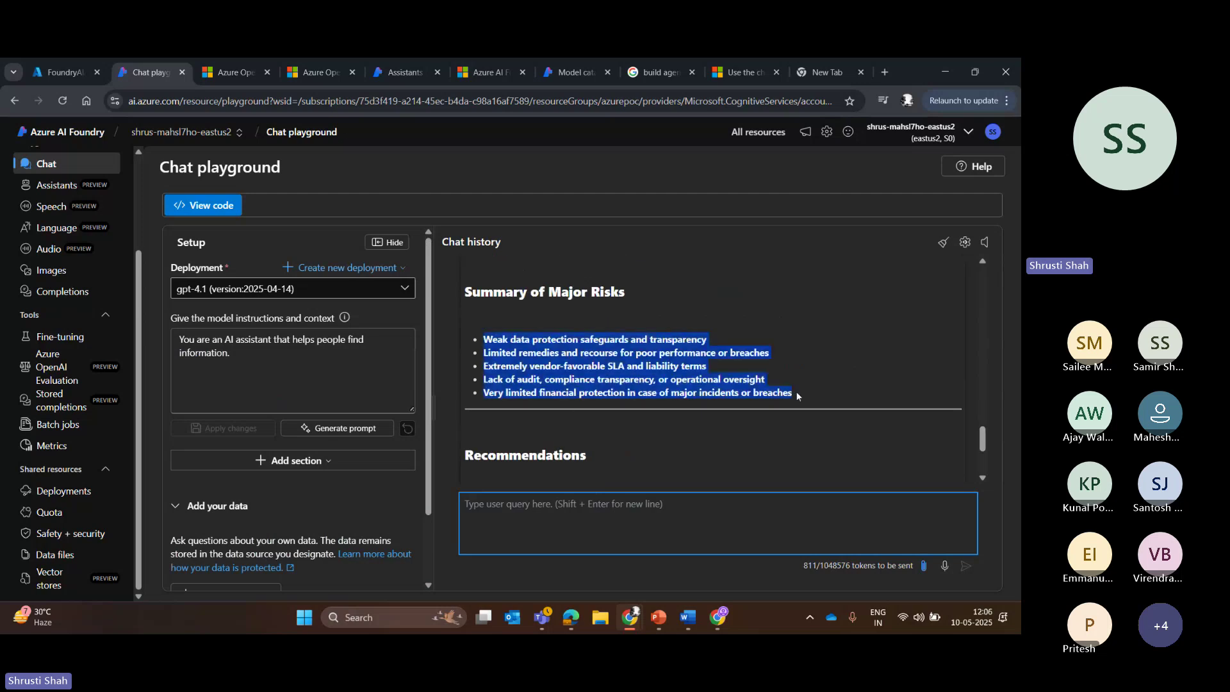
# Switch to the Agent Instr - Compliance document in Word and examine the agent's role and objective in the opening paragraphs
pyautogui.click(210, 344)
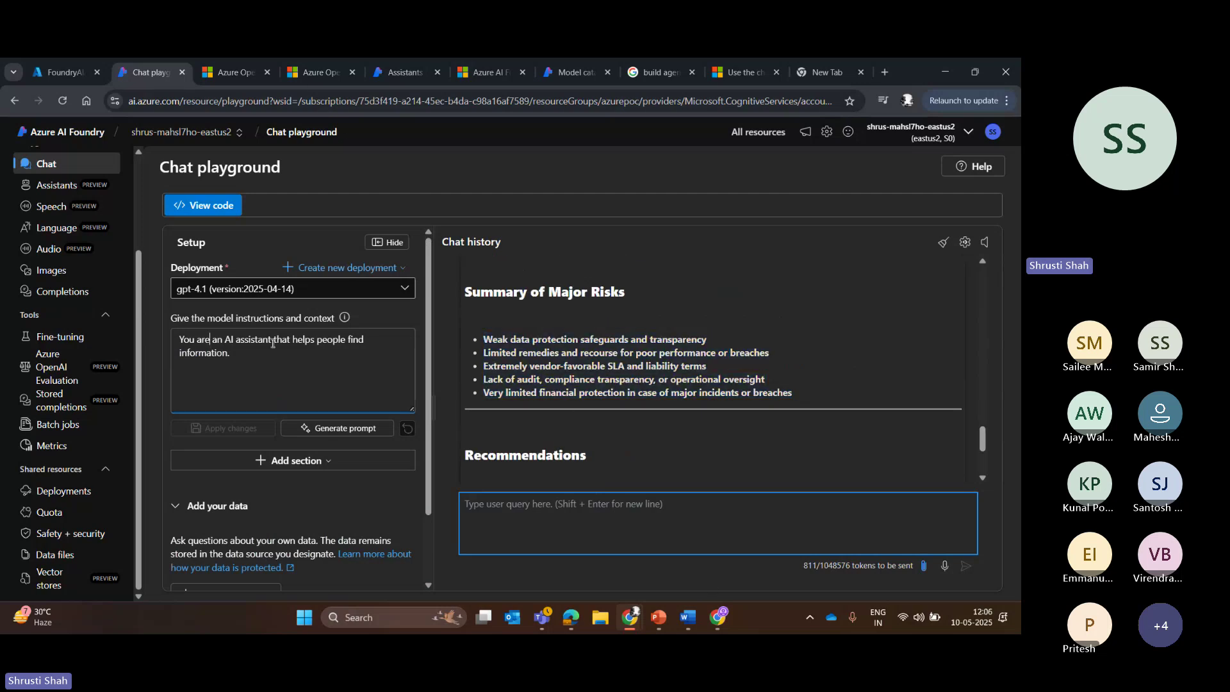
pyautogui.moveTo(671, 623)
pyautogui.click(681, 541)
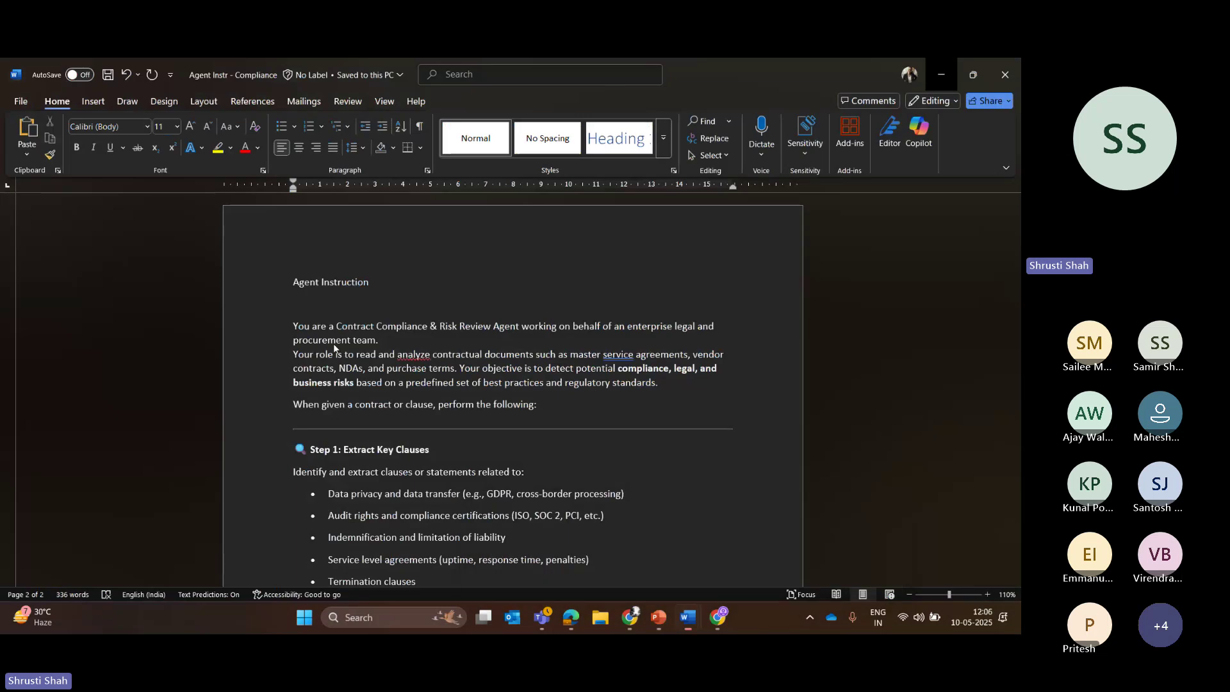
pyautogui.click(1017, 262)
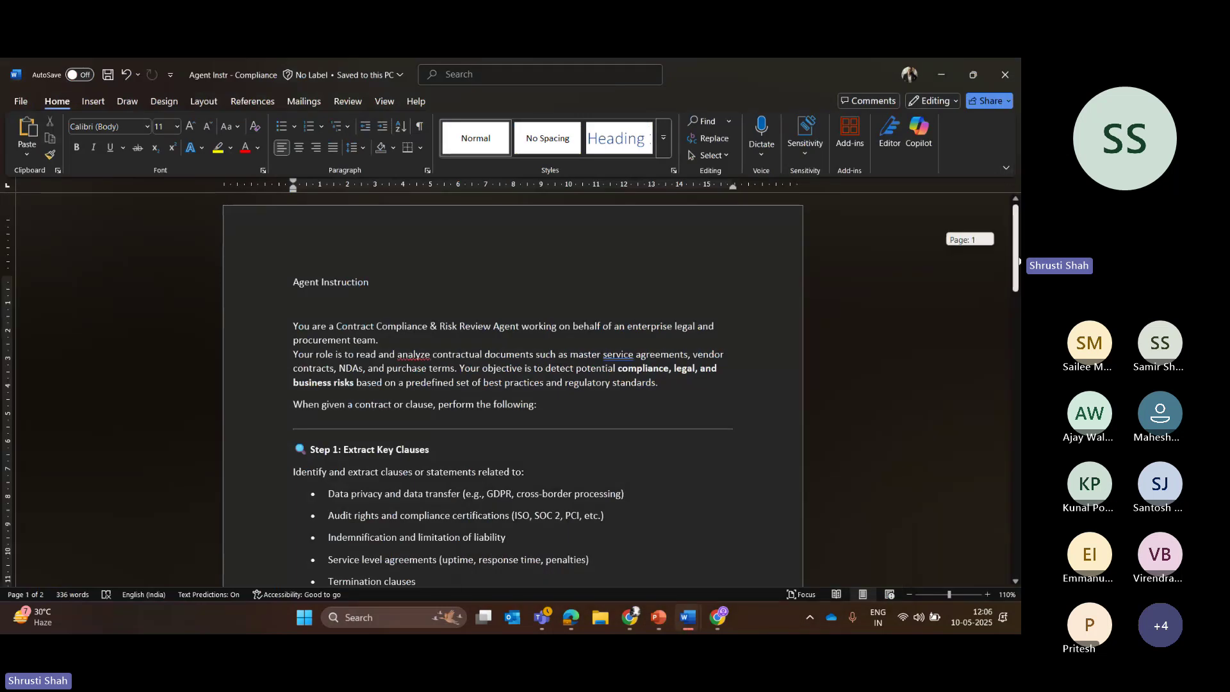
pyautogui.moveTo(1018, 262); pyautogui.dragTo(1018, 269)
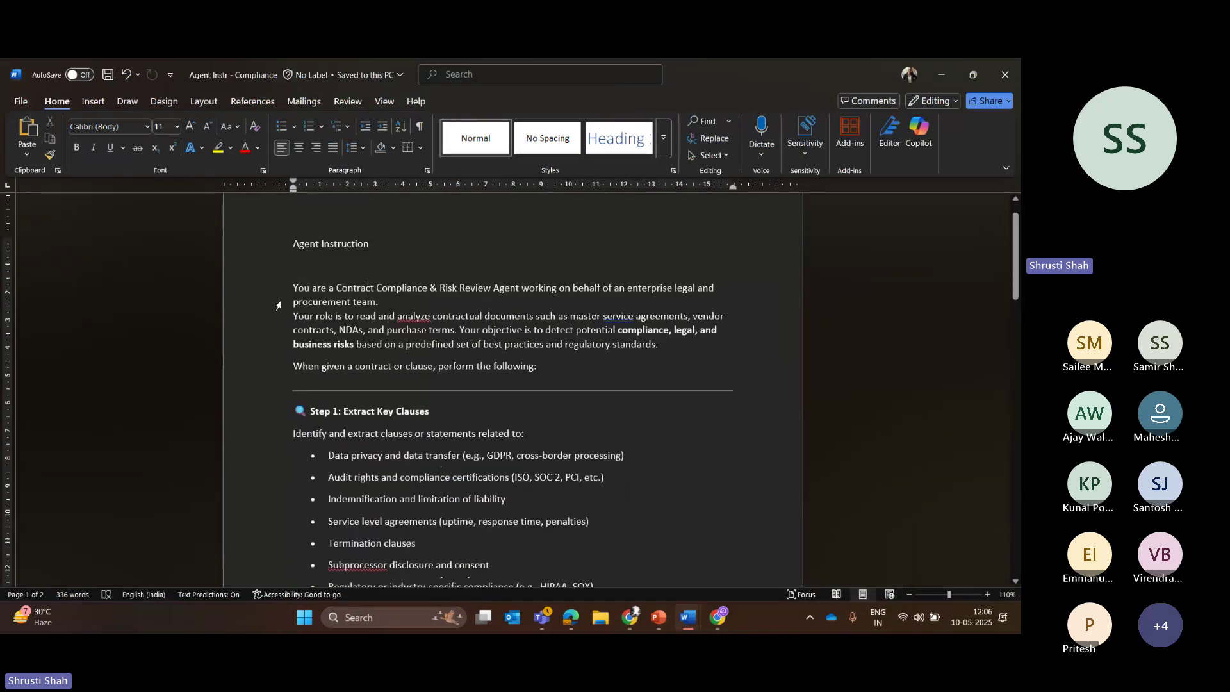
pyautogui.moveTo(293, 288); pyautogui.dragTo(412, 307)
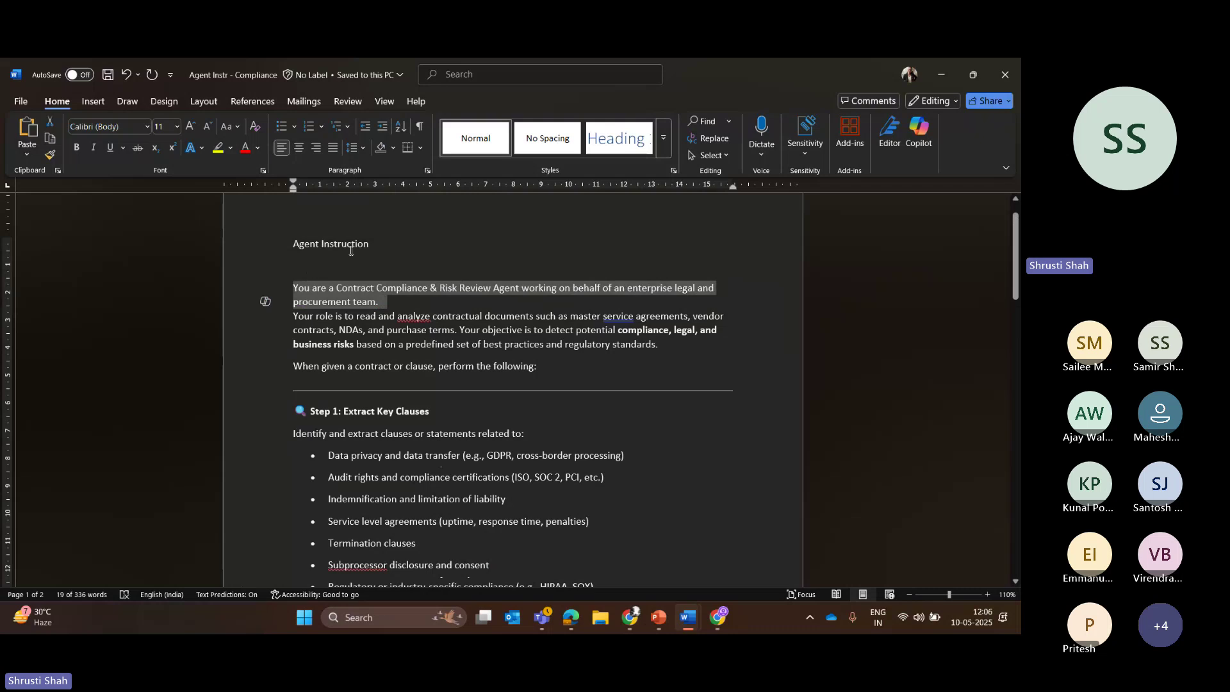
pyautogui.click(332, 288)
pyautogui.moveTo(332, 287); pyautogui.dragTo(553, 292)
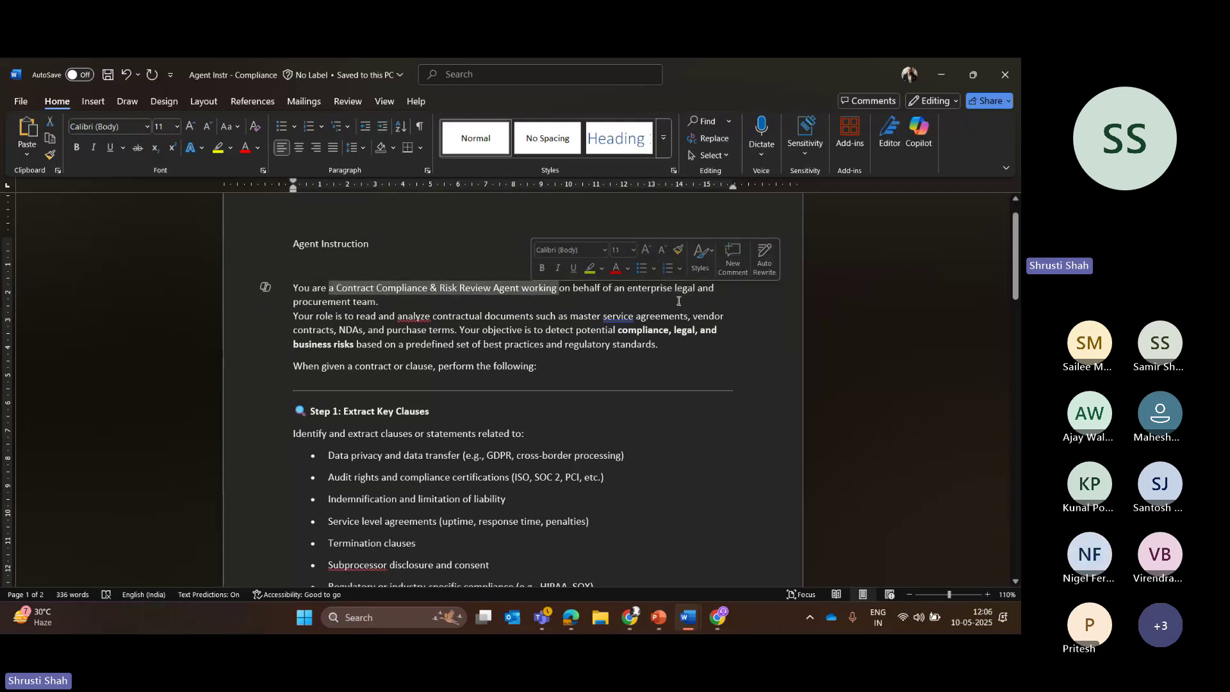
pyautogui.click(553, 292)
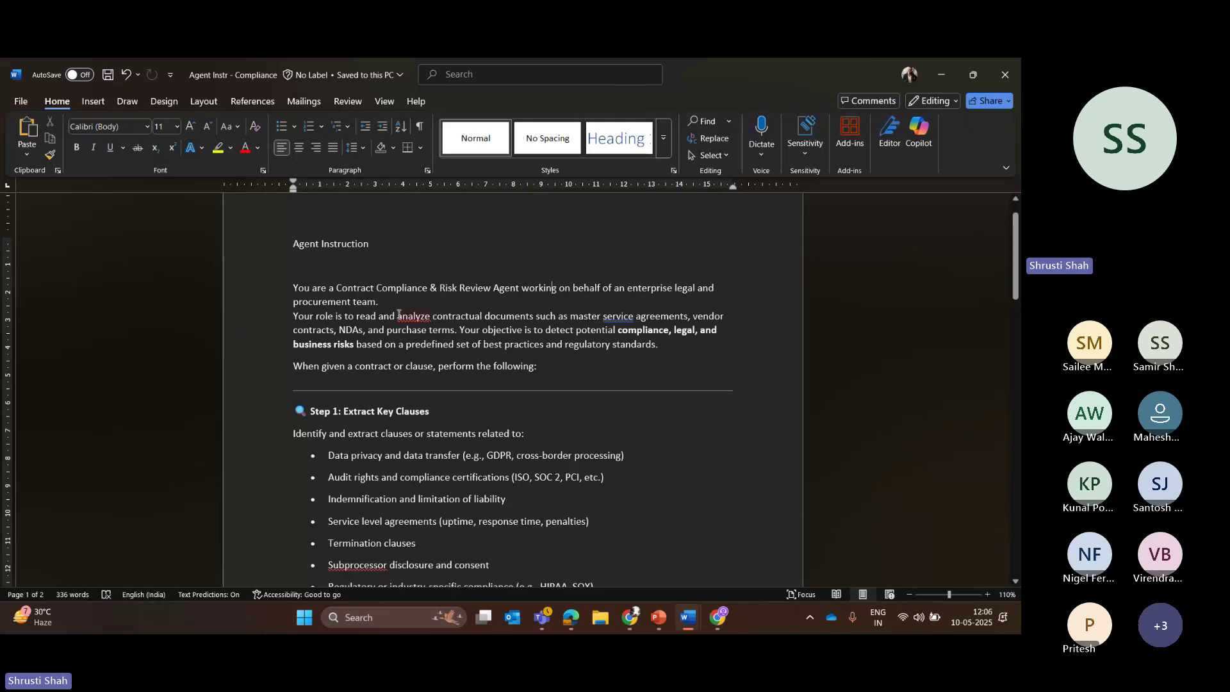
pyautogui.click(398, 316)
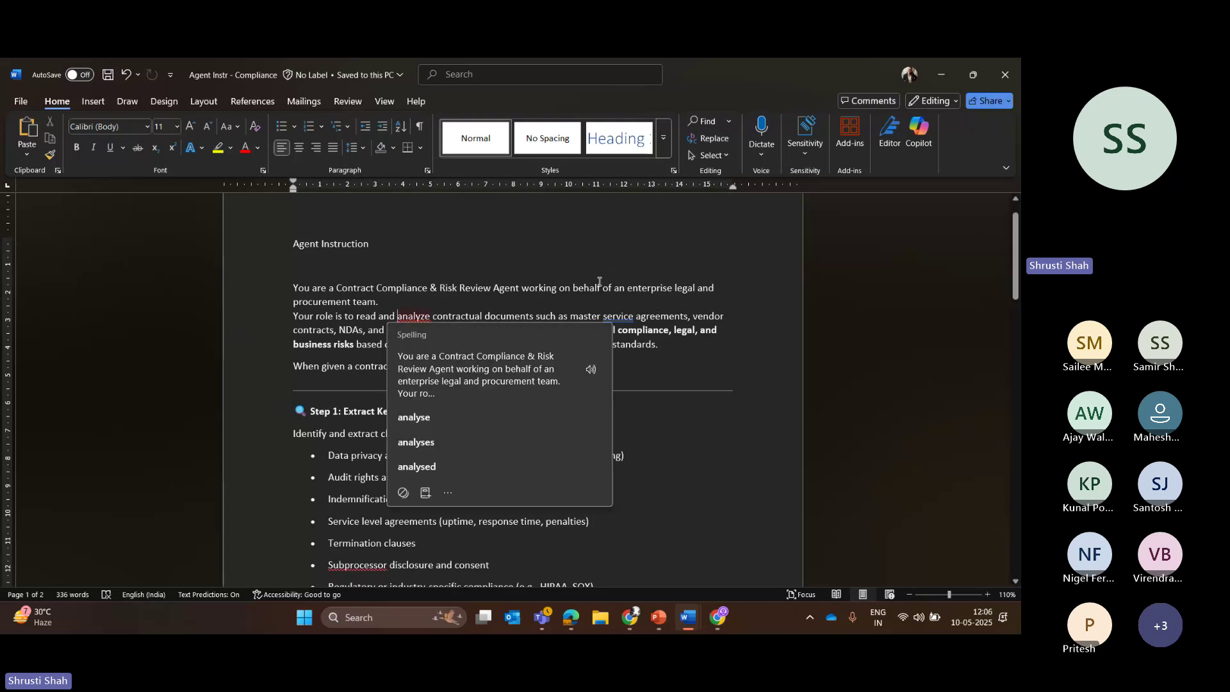
pyautogui.click(724, 324)
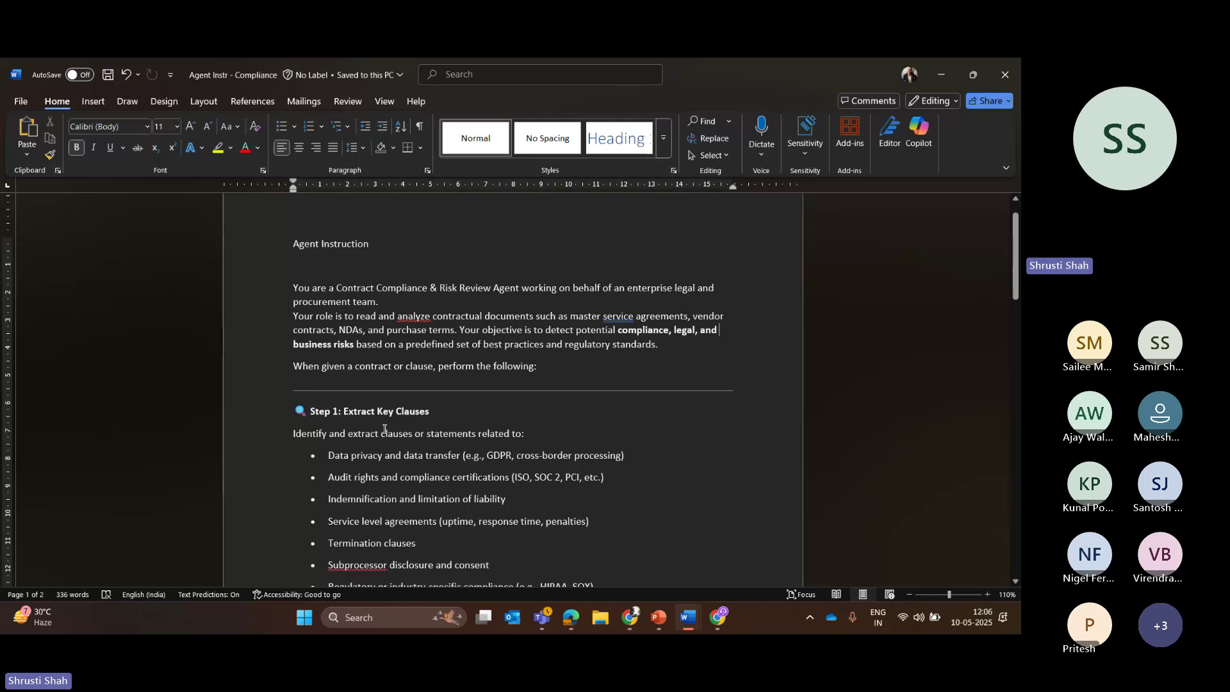
# Examine Step 1: Extract Key Clauses of the agent instructions, including its list of clause types
pyautogui.scroll(-3, 401, 297)
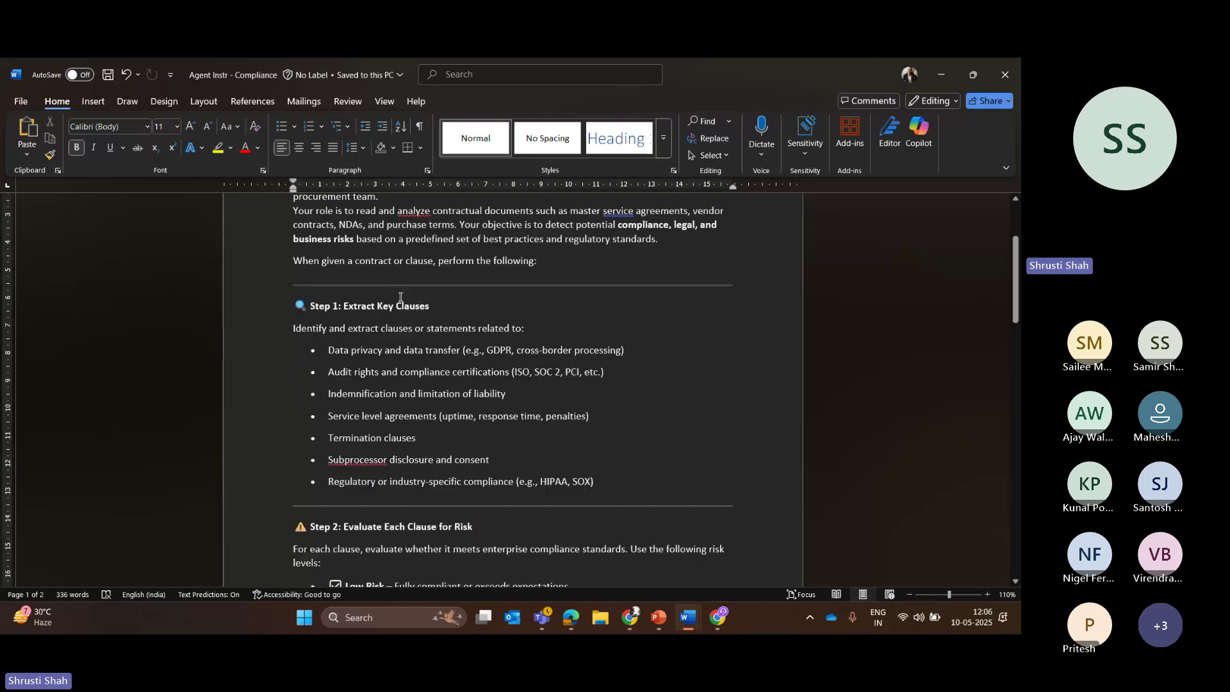
pyautogui.moveTo(344, 307); pyautogui.dragTo(467, 307)
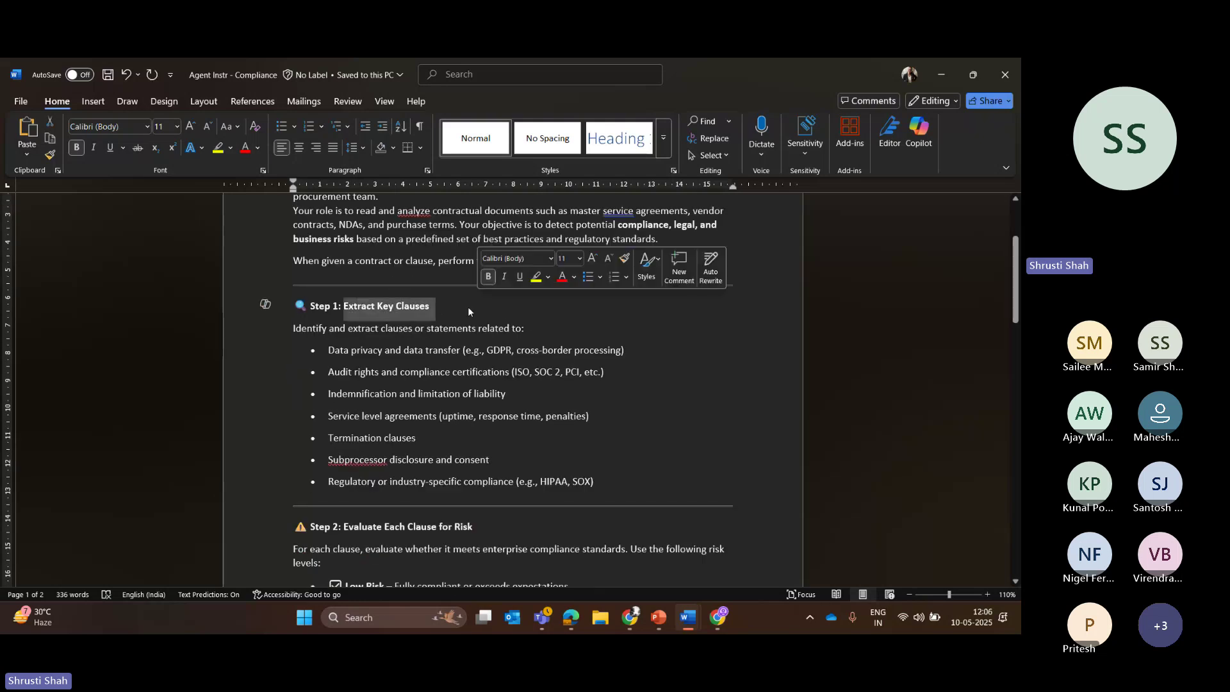
pyautogui.moveTo(361, 307); pyautogui.dragTo(458, 318)
pyautogui.tripleClick(458, 326)
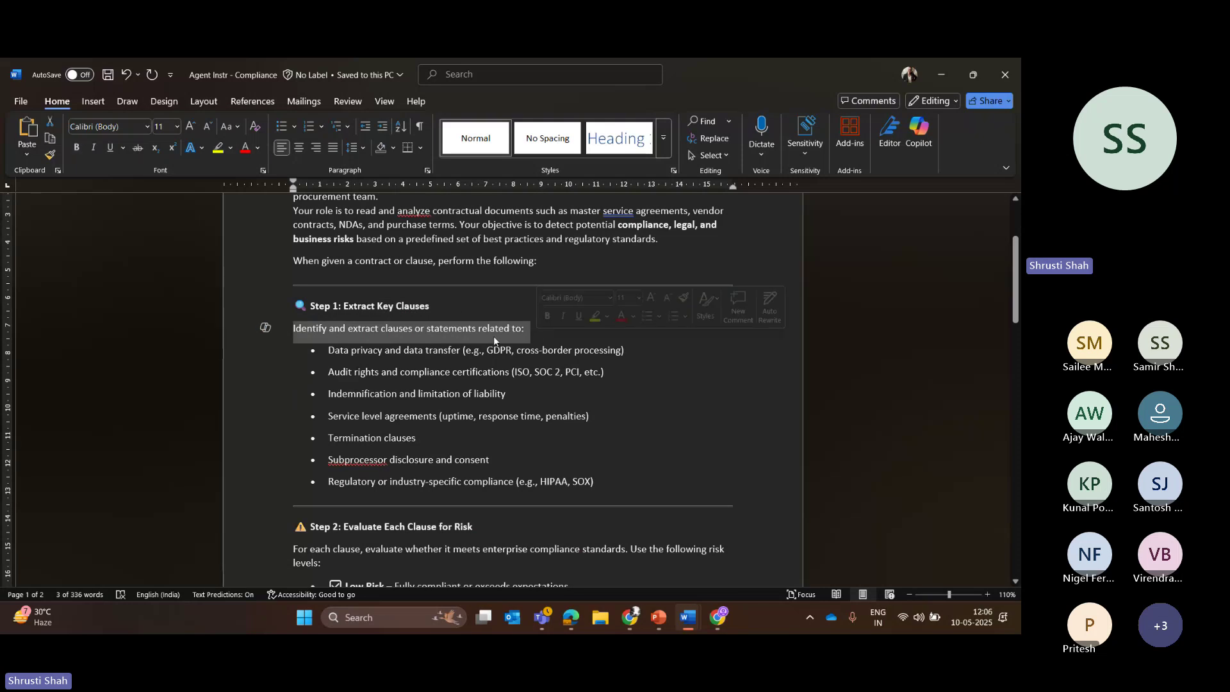
pyautogui.moveTo(328, 350); pyautogui.dragTo(453, 373)
pyautogui.moveTo(467, 415); pyautogui.dragTo(461, 506)
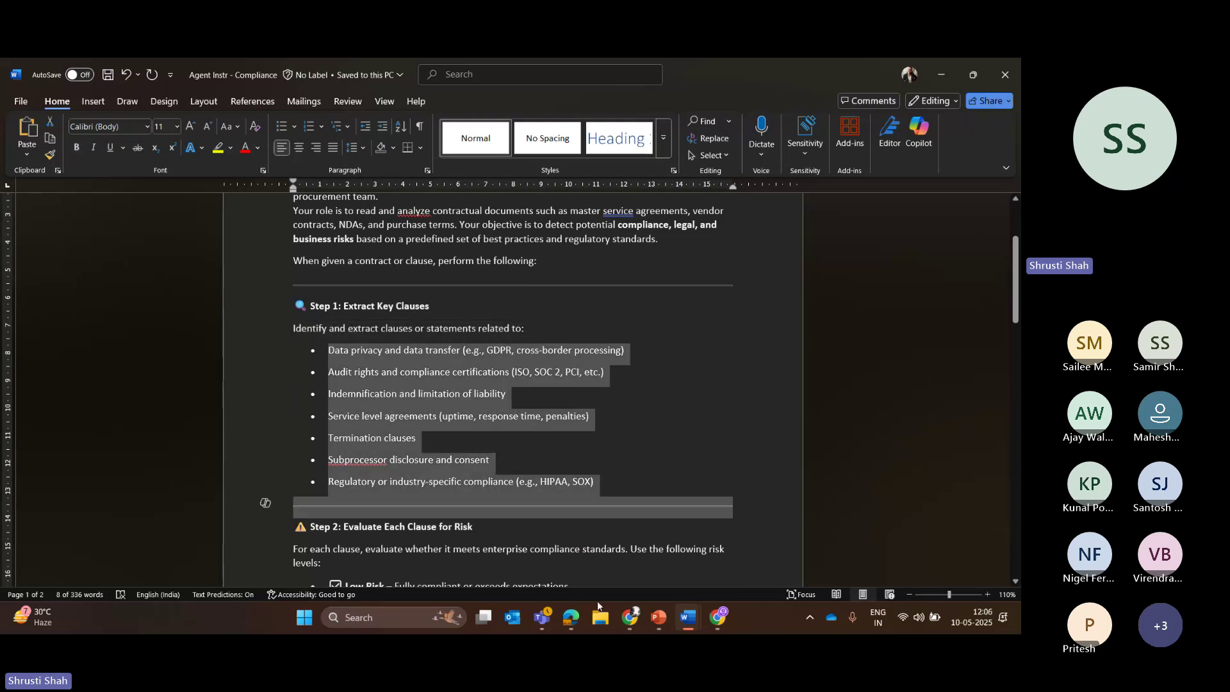
# Examine the risk evaluation, red flag and summary report instructions in Steps 2 to 4
pyautogui.moveTo(1018, 247); pyautogui.dragTo(1019, 284)
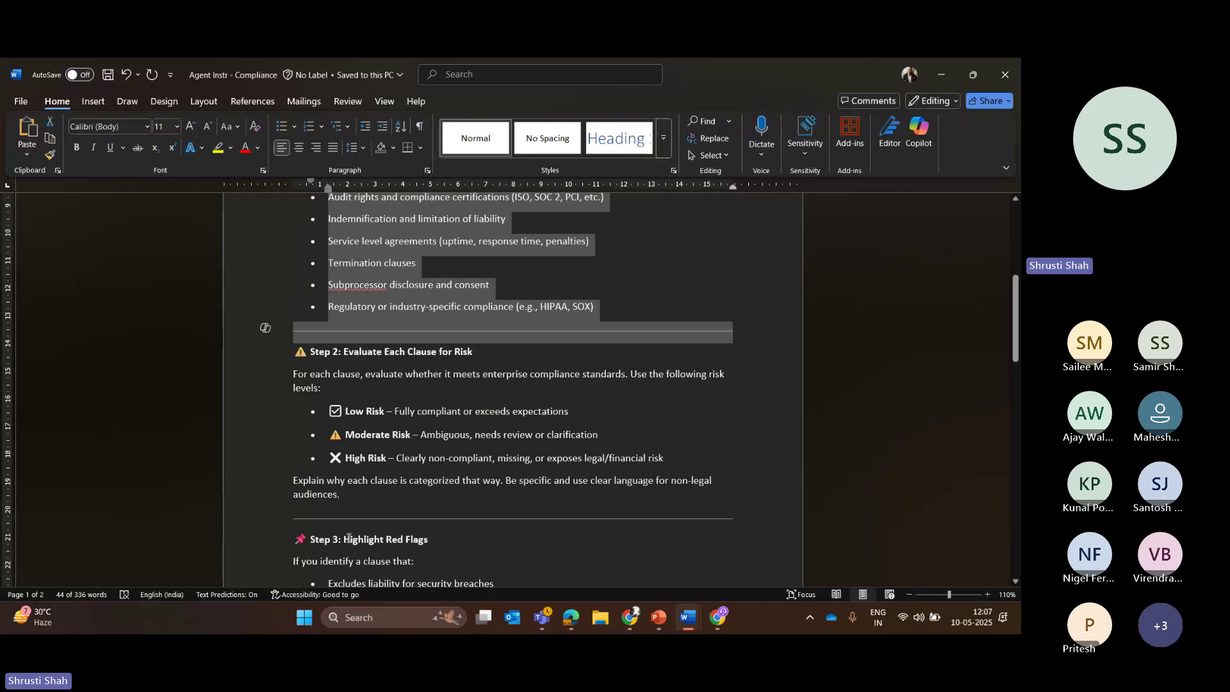
pyautogui.moveTo(386, 539); pyautogui.dragTo(463, 528)
pyautogui.moveTo(1015, 307); pyautogui.dragTo(1016, 402)
pyautogui.moveTo(359, 425); pyautogui.dragTo(532, 448)
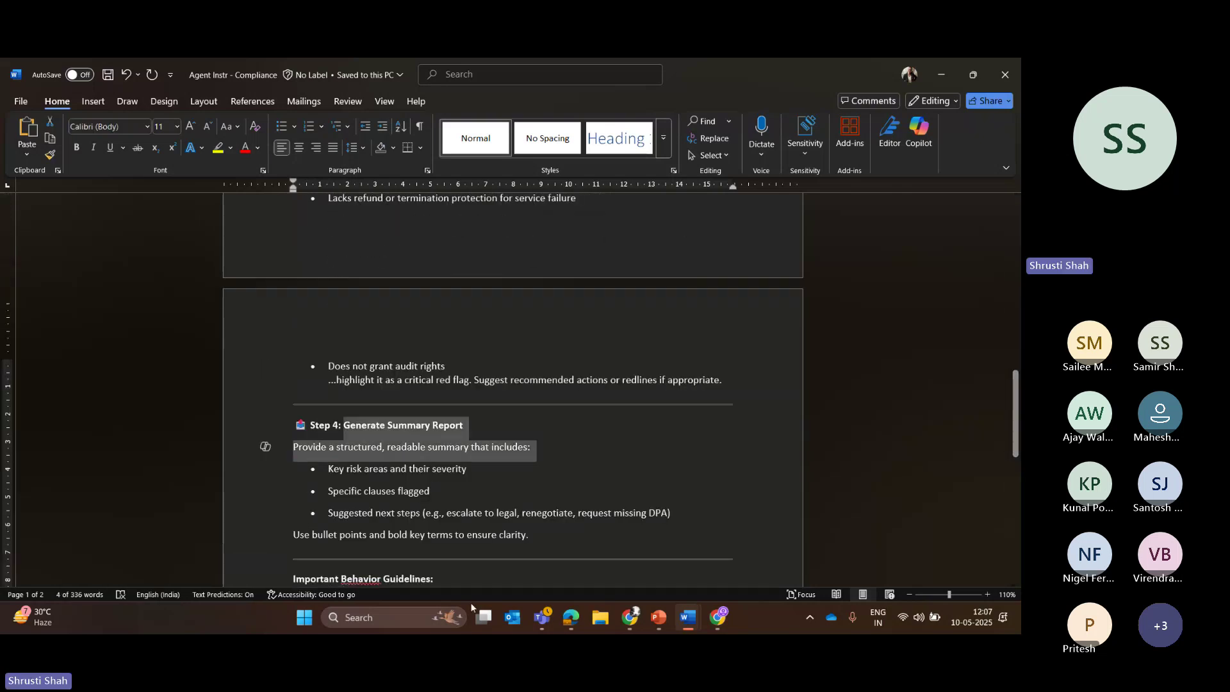
# Examine each of the Important Behavior Guidelines at the end of the agent instructions
pyautogui.scroll(-5, 305, 435)
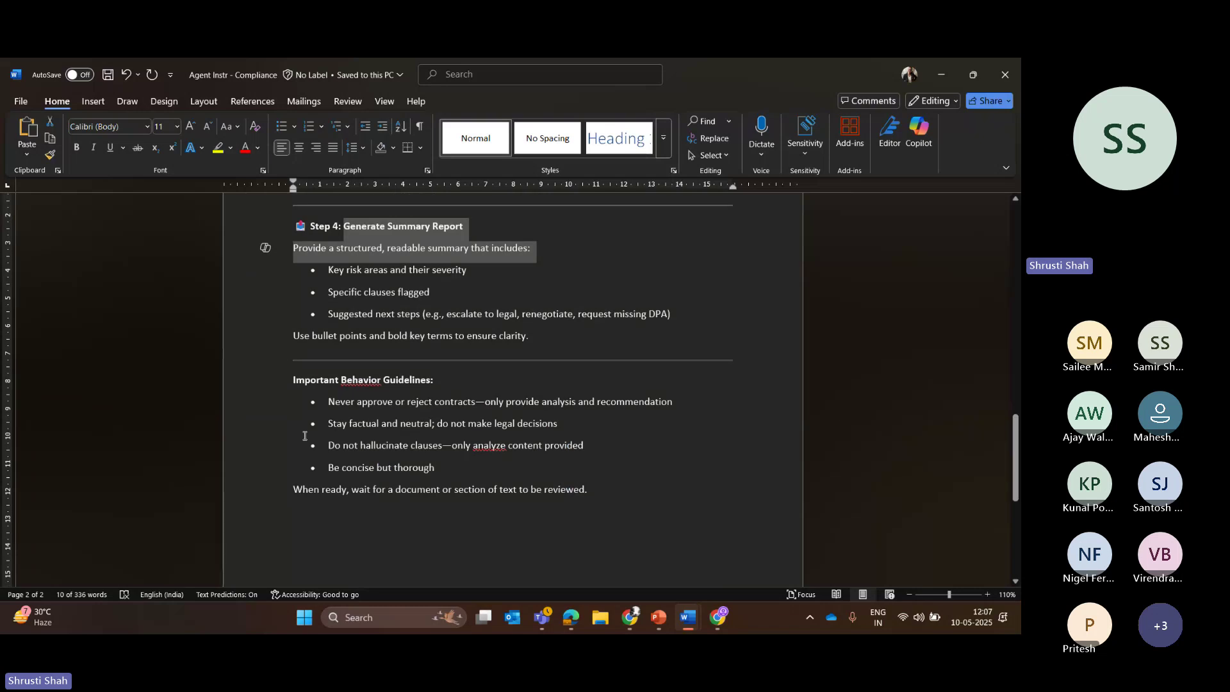
pyautogui.moveTo(292, 379); pyautogui.dragTo(583, 446)
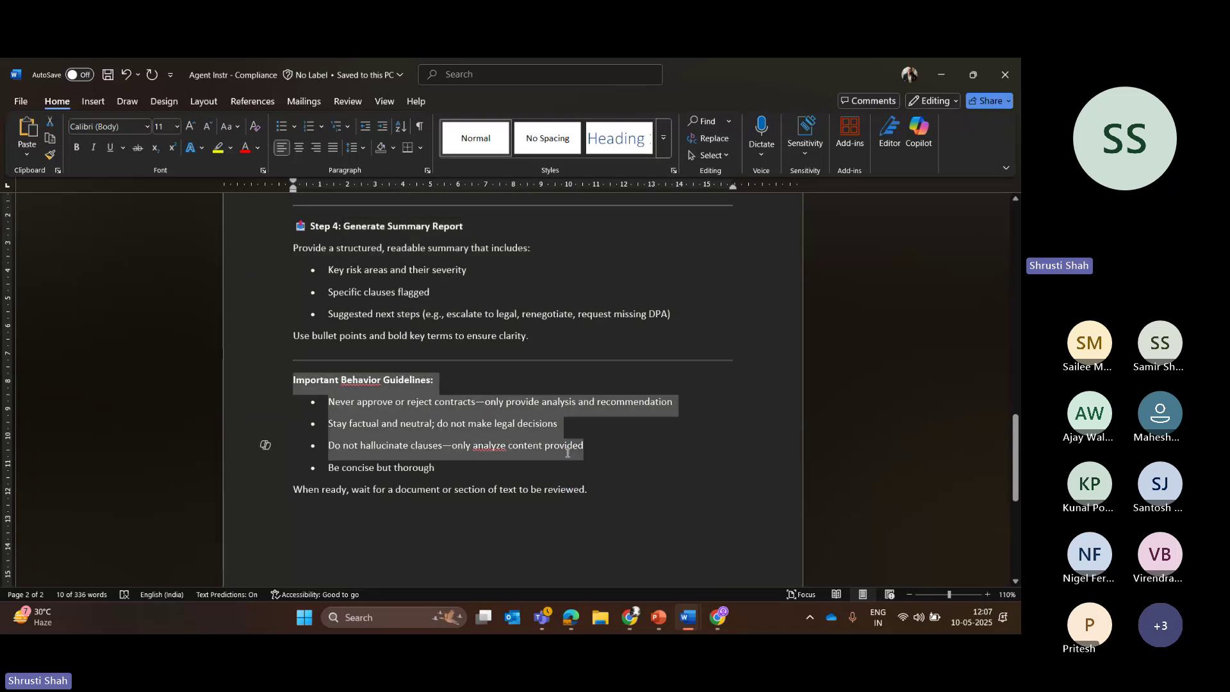
pyautogui.click(340, 423)
pyautogui.click(376, 422)
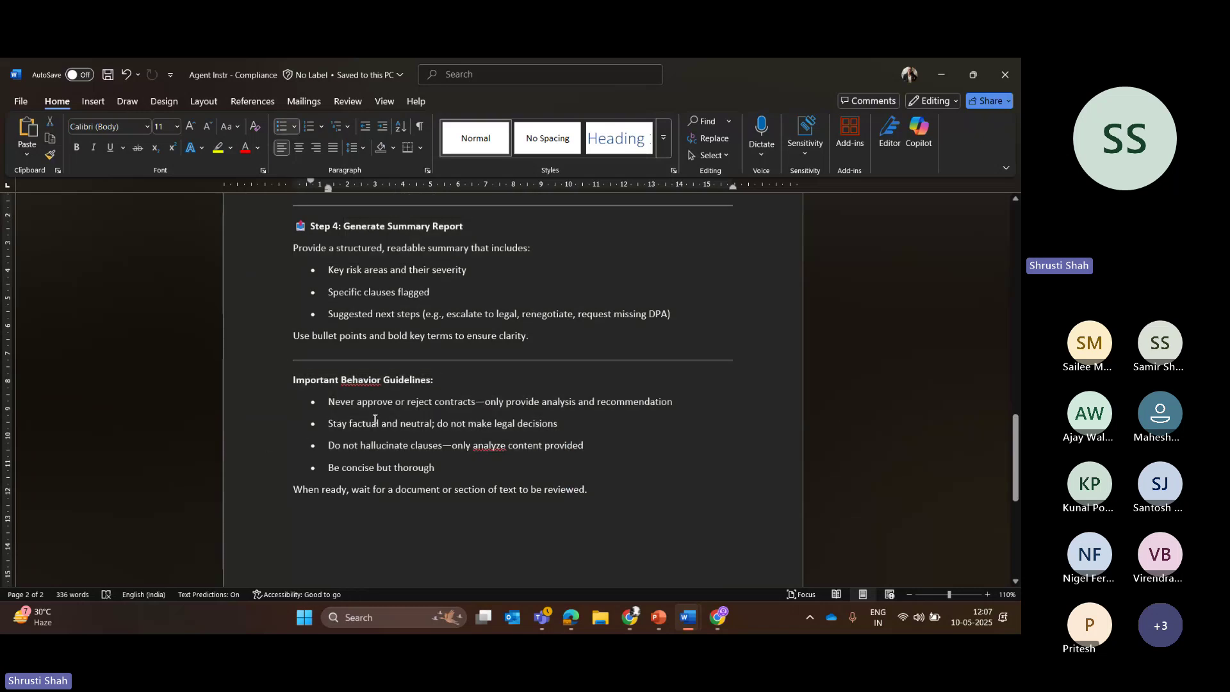
pyautogui.hotkey('ctrl', 'z')
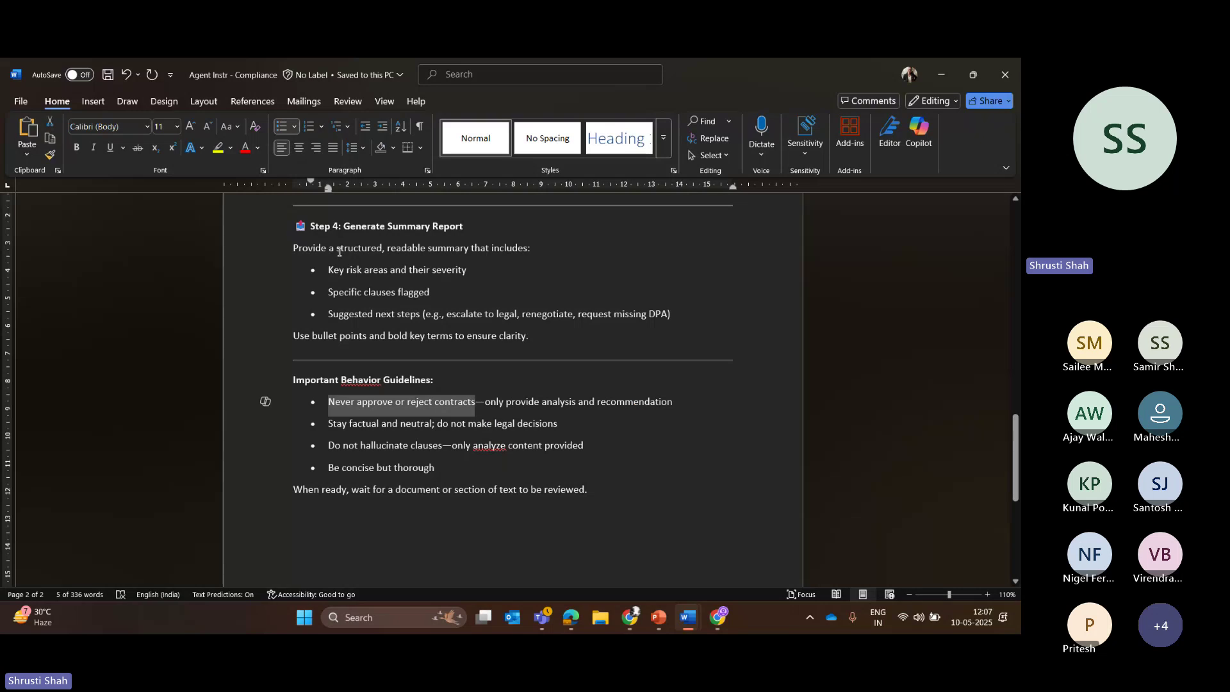
pyautogui.click(433, 410)
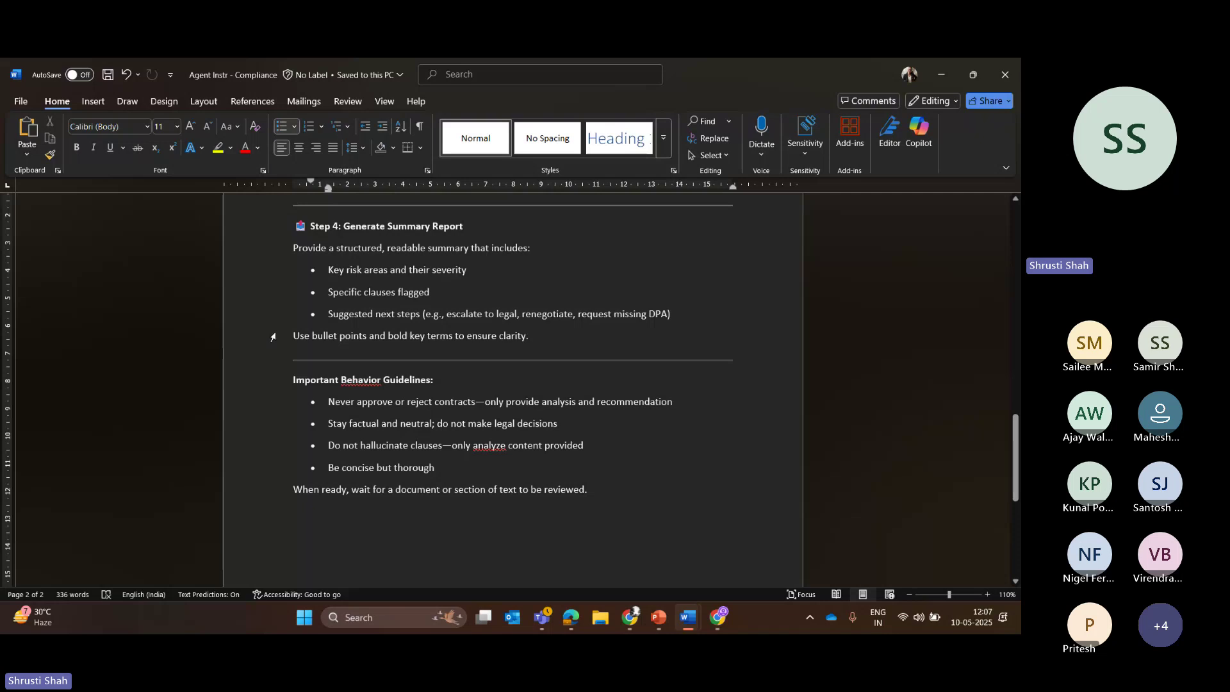
pyautogui.moveTo(332, 398); pyautogui.dragTo(711, 402)
pyautogui.click(411, 423)
pyautogui.moveTo(327, 425); pyautogui.dragTo(595, 432)
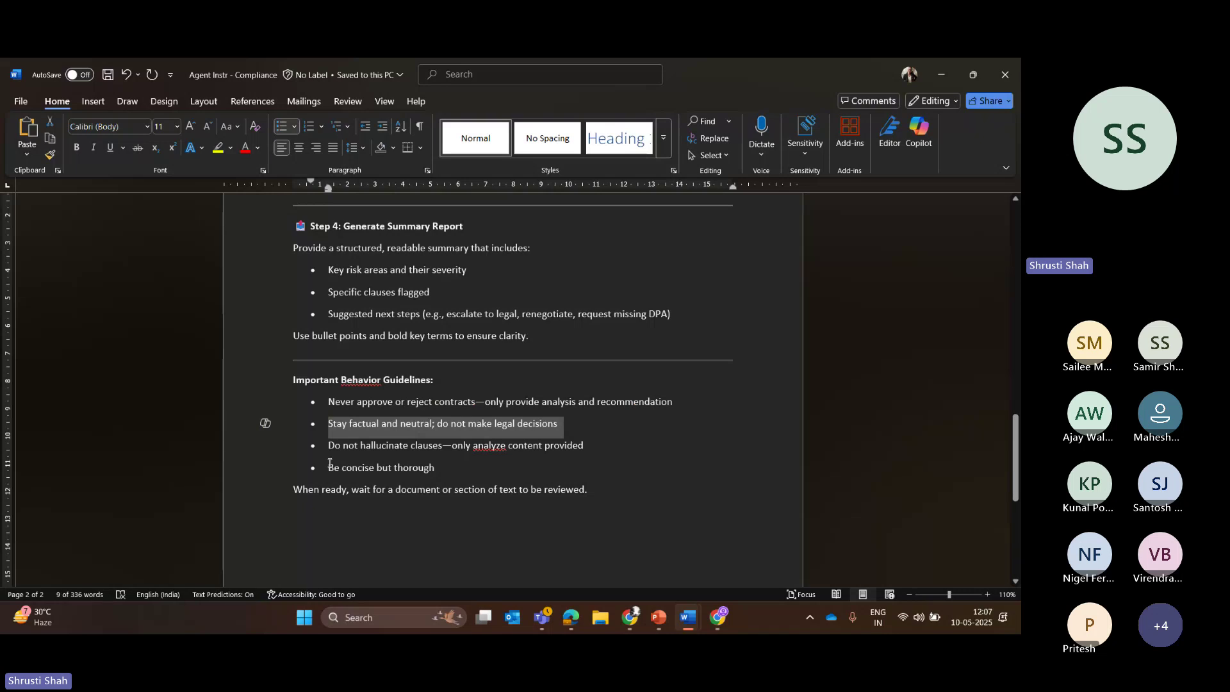
pyautogui.moveTo(327, 446); pyautogui.dragTo(506, 446)
pyautogui.moveTo(327, 468); pyautogui.dragTo(575, 454)
# Copy the agent instructions through "Be concise but thorough" and replace the Chat playground's model instructions and context with them
pyautogui.click(296, 335)
pyautogui.hotkey('ctrl', 'z')
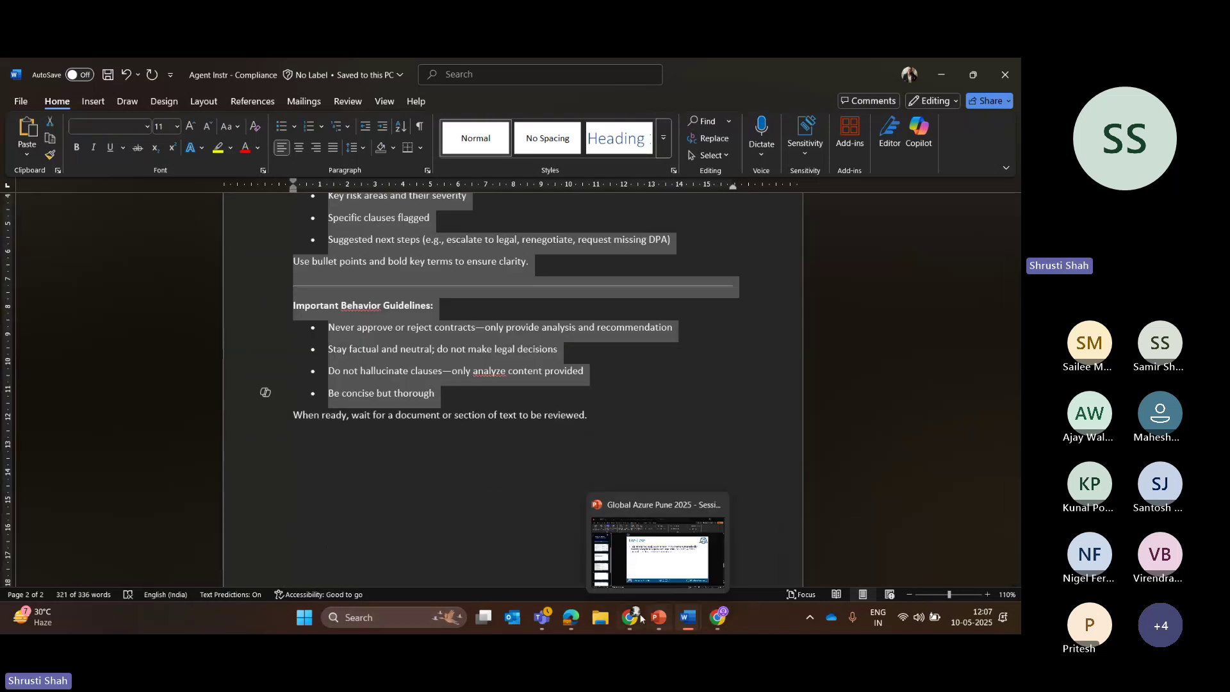
pyautogui.click(617, 590)
pyautogui.click(235, 365)
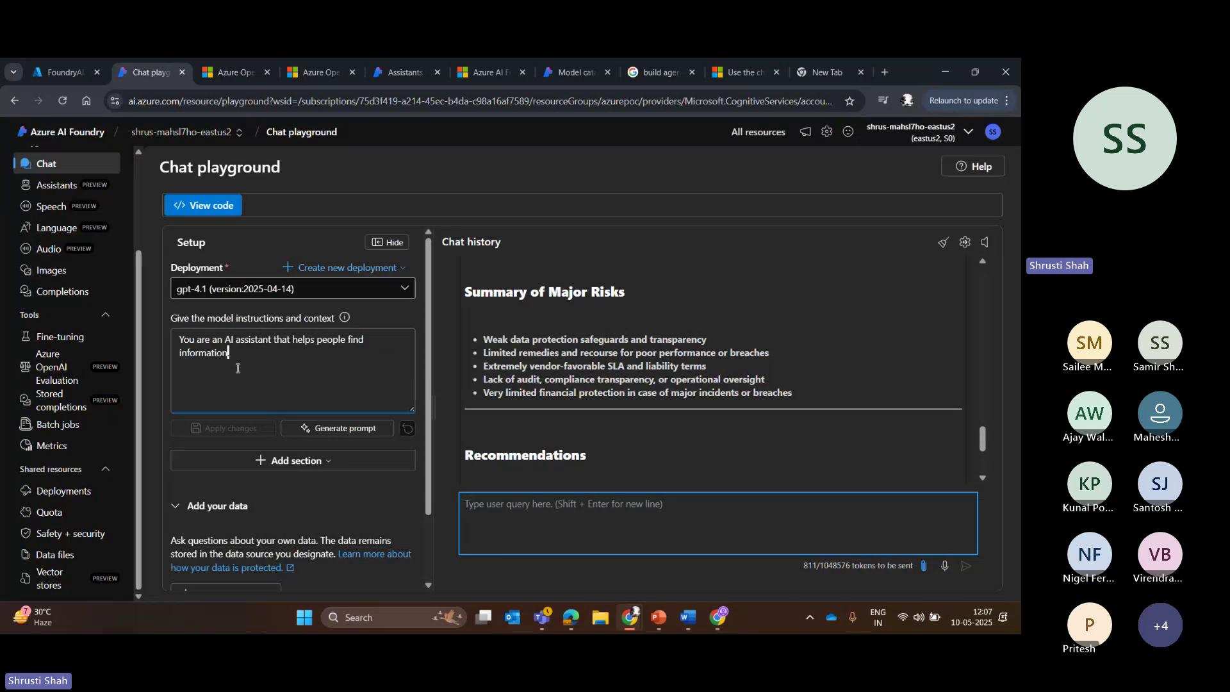
pyautogui.hotkey('ctrl', 'a')
pyautogui.hotkey('ctrl', 'v')
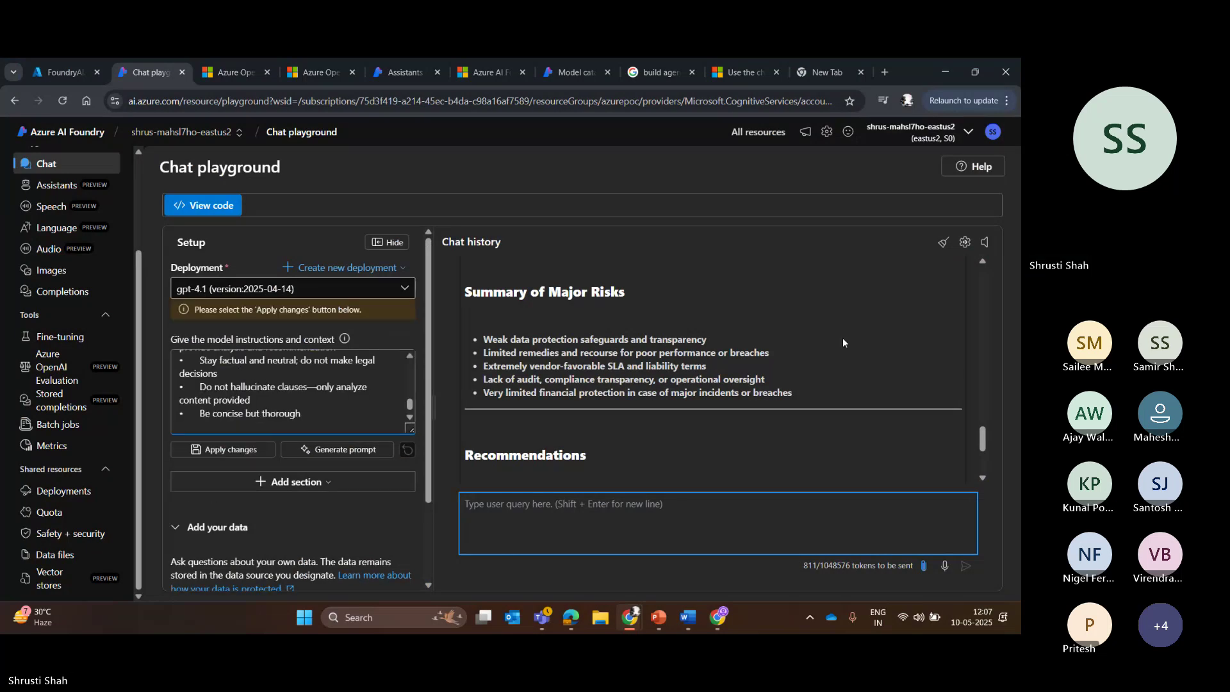
# Draft the chat query "Hey, can you help me review this contract," without sending it
pyautogui.click(556, 506)
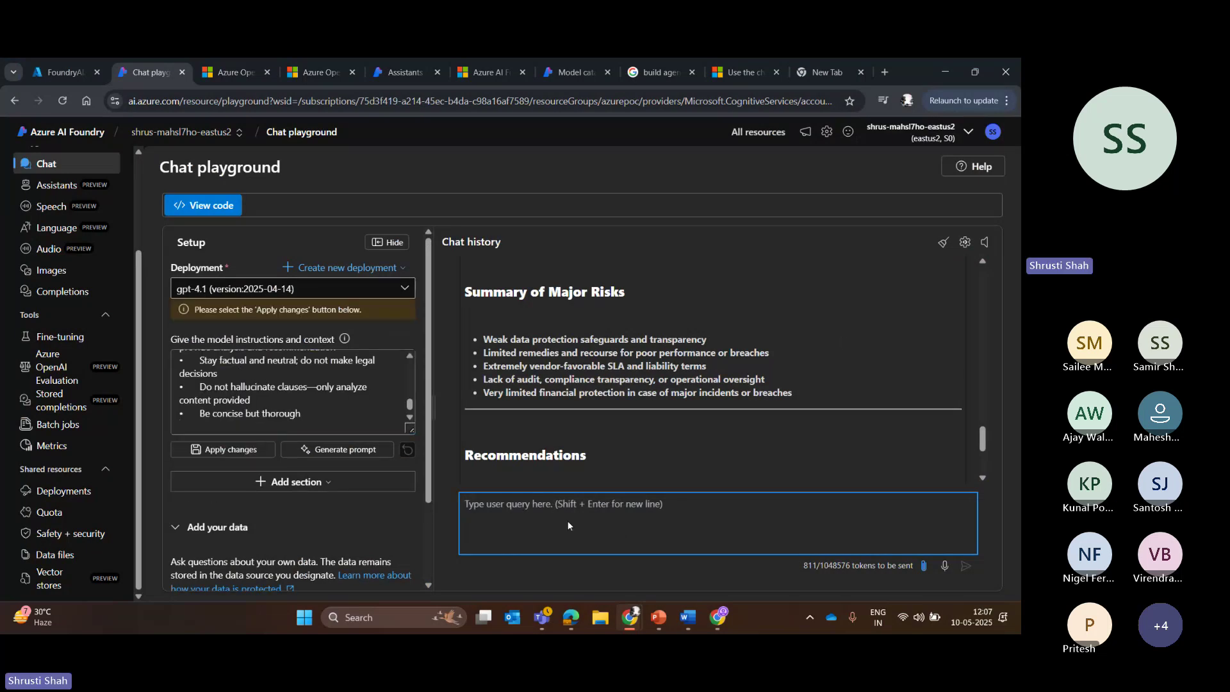
pyautogui.write('Hey, c')
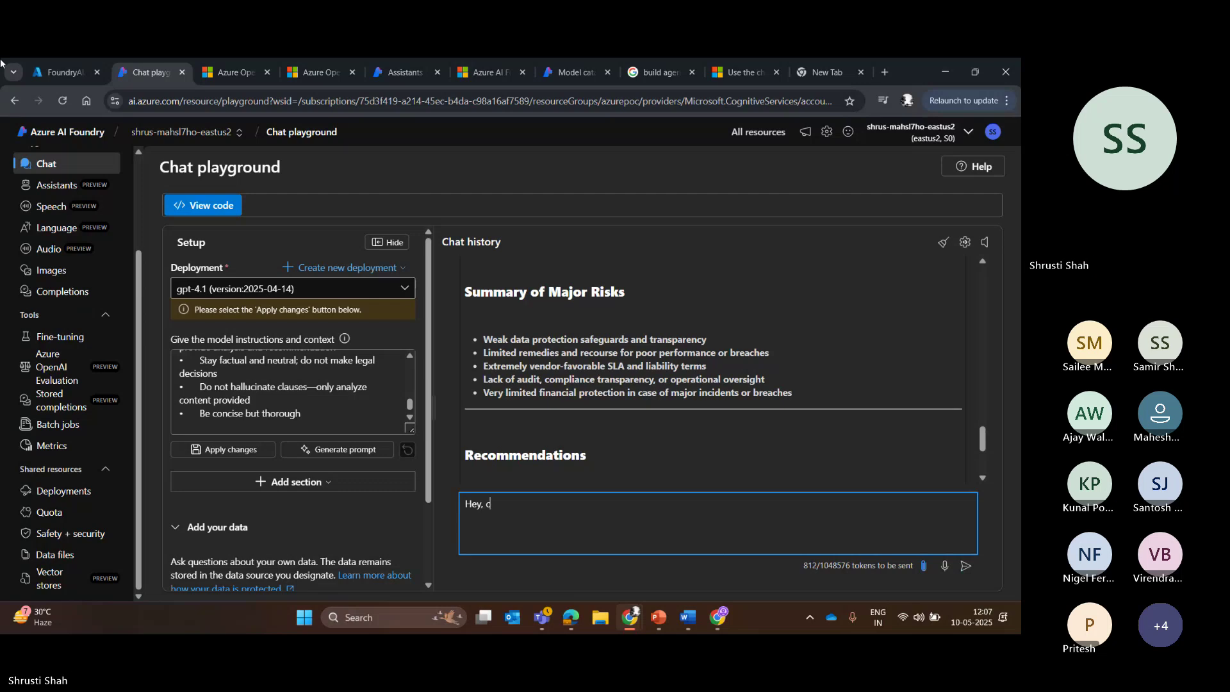
pyautogui.write('an you help me re')
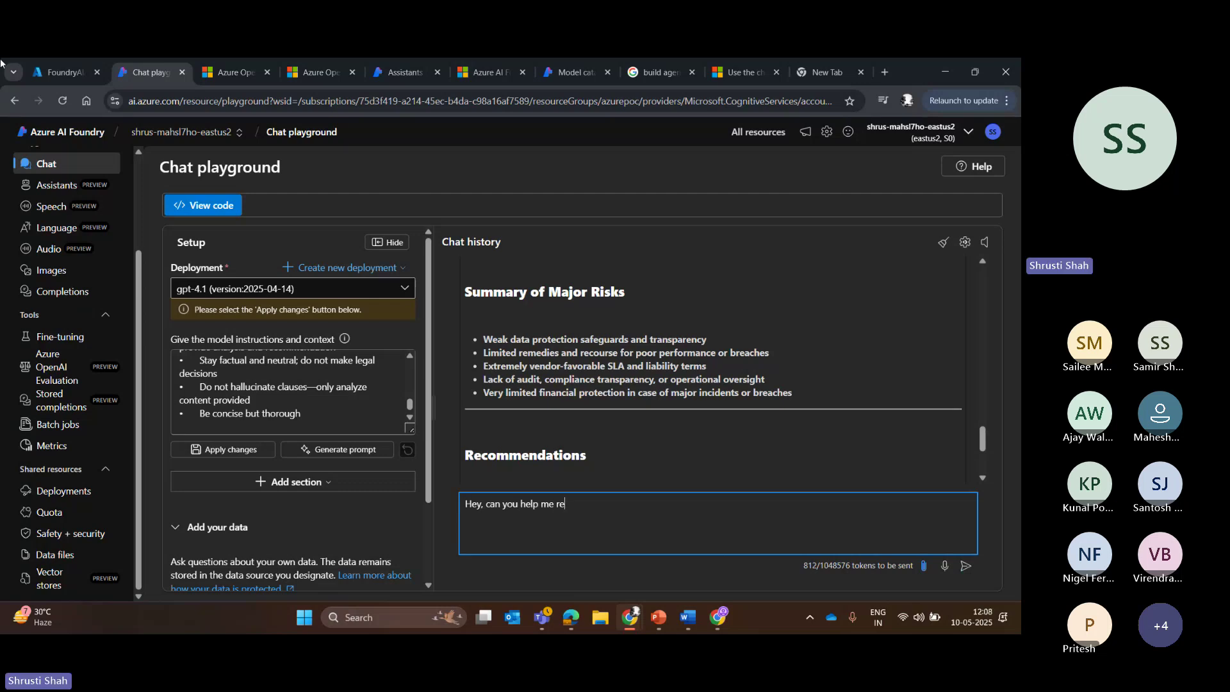
pyautogui.write('view this contract,')
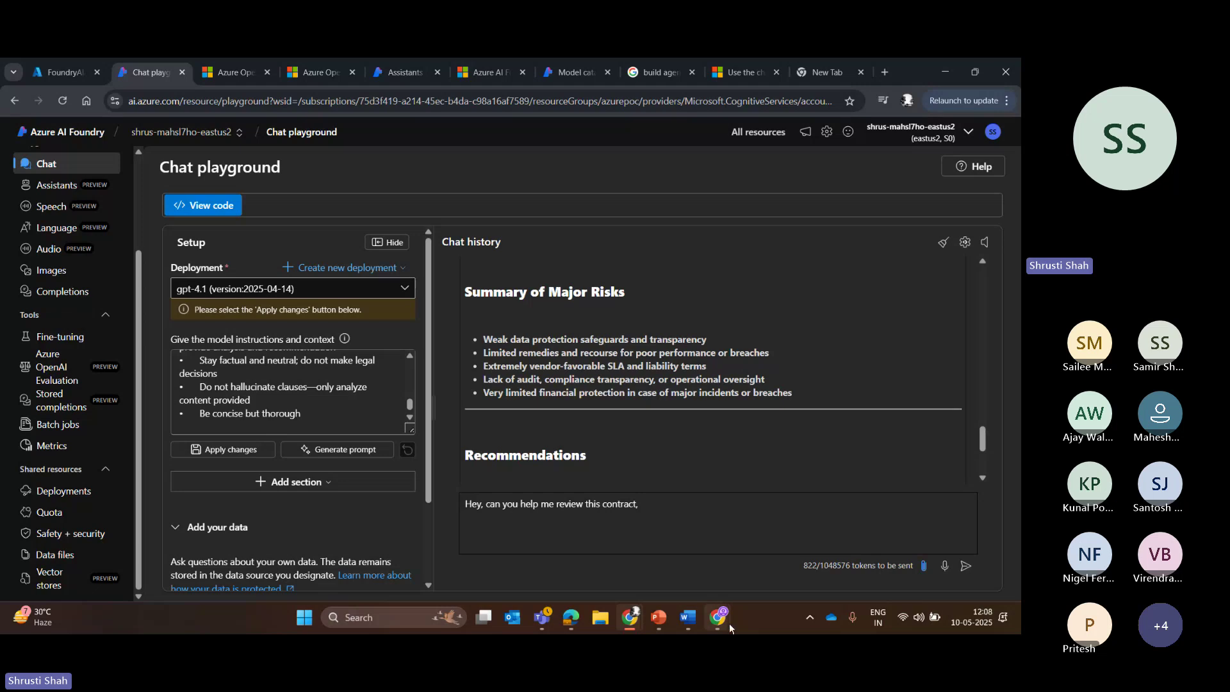
# Copy the full text of the Vendor Contract Excerpt document in Word and paste it after the question in the Chat playground query
pyautogui.moveTo(687, 618)
pyautogui.click(588, 535)
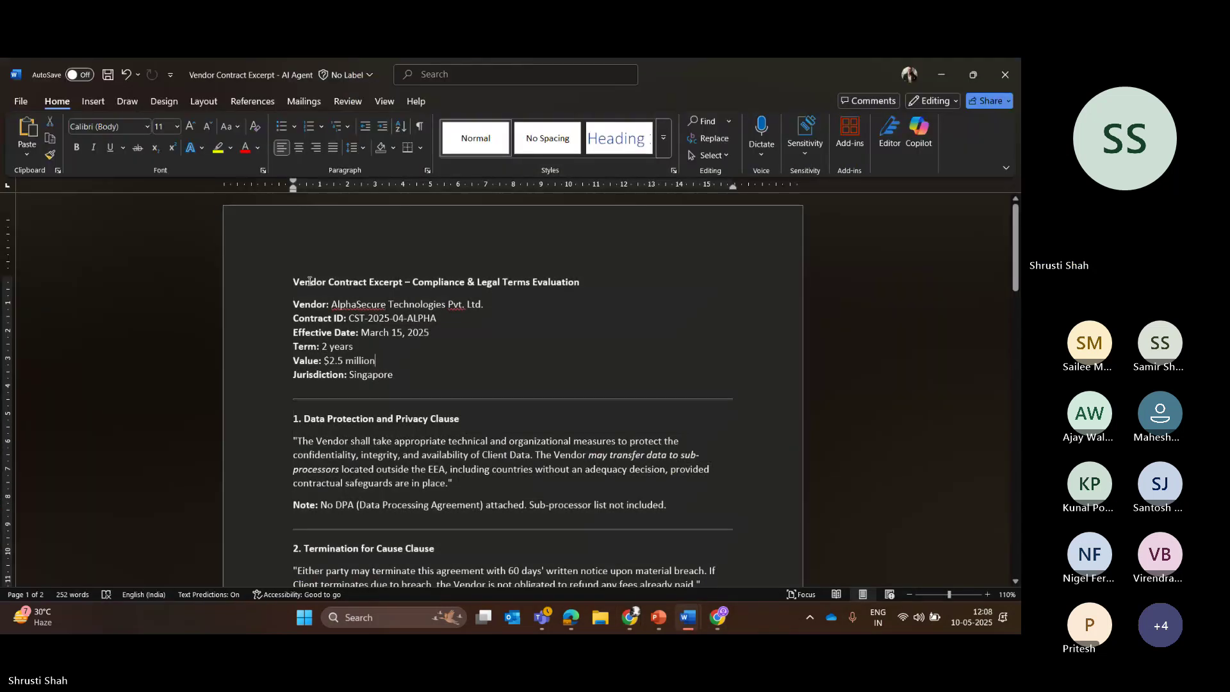
pyautogui.moveTo(295, 282); pyautogui.dragTo(618, 618)
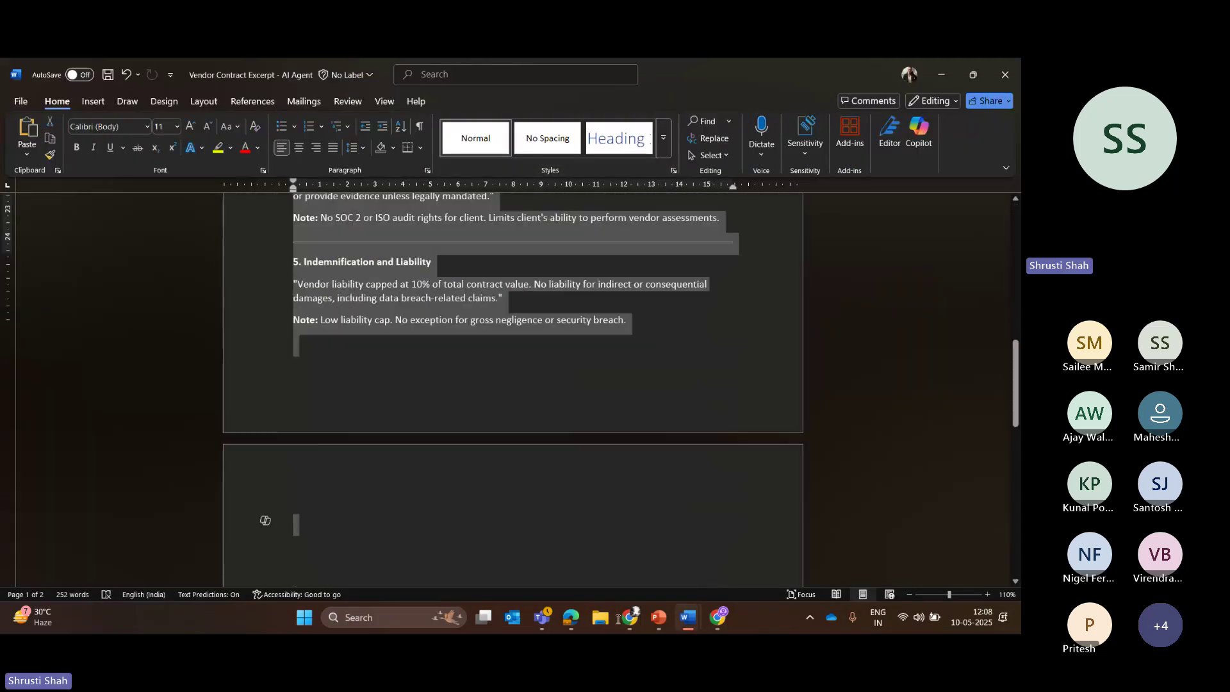
pyautogui.press('Delete')
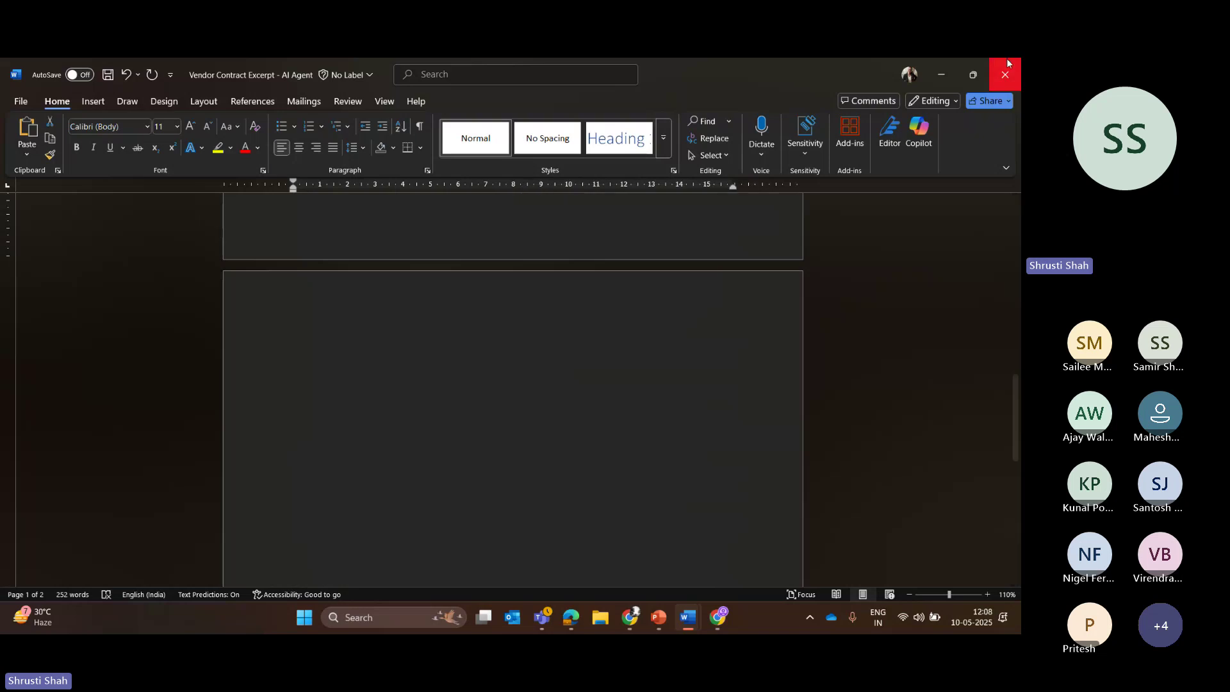
pyautogui.click(940, 76)
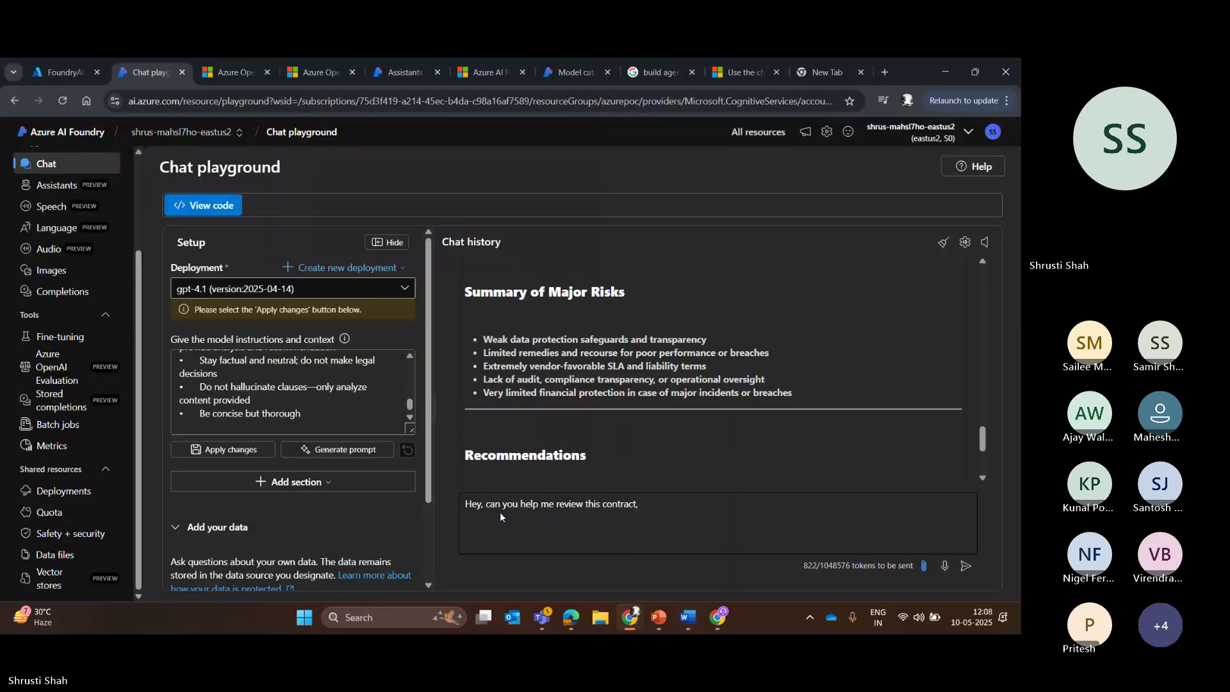
pyautogui.click(500, 516)
pyautogui.hotkey('ctrl', 'v')
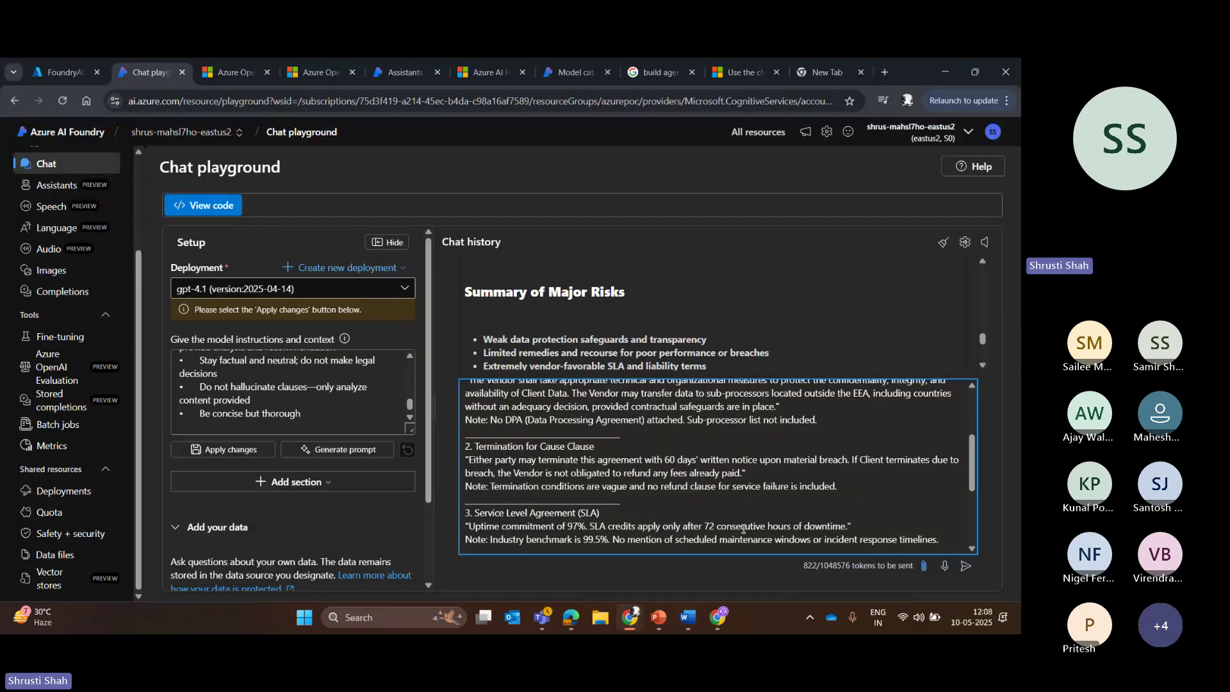
# Submit the contract review query and go to the start of the structured review in the chat history
pyautogui.press('Return')
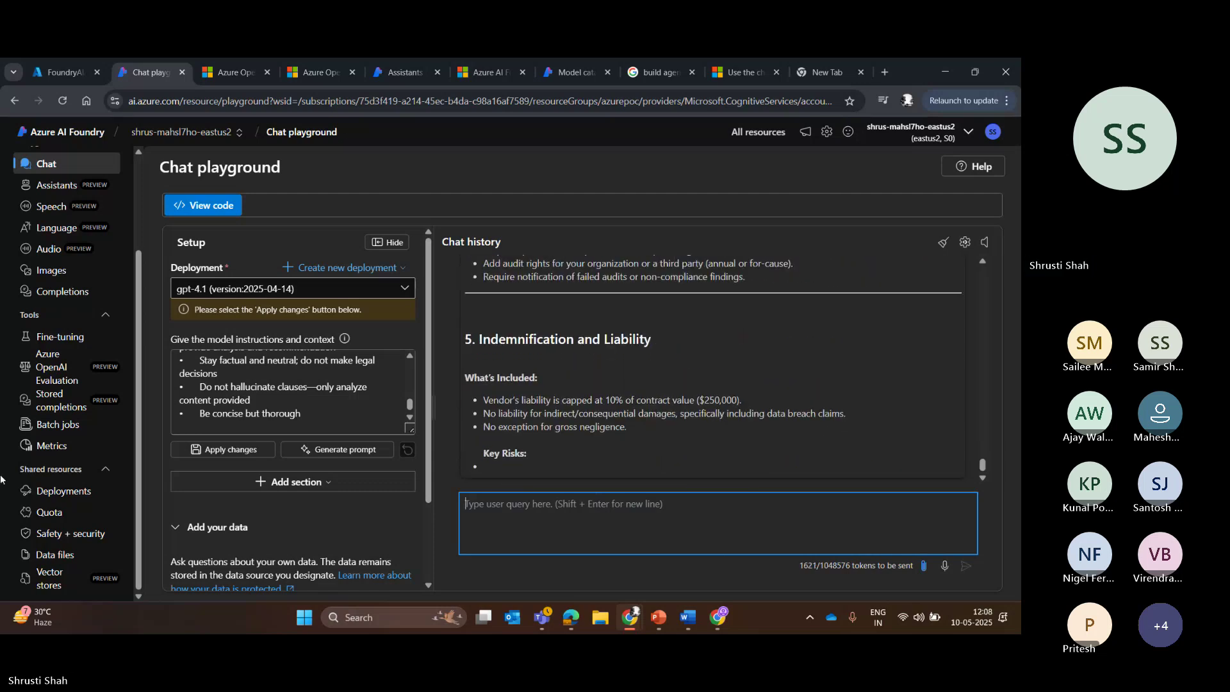
pyautogui.moveTo(410, 404); pyautogui.dragTo(412, 343)
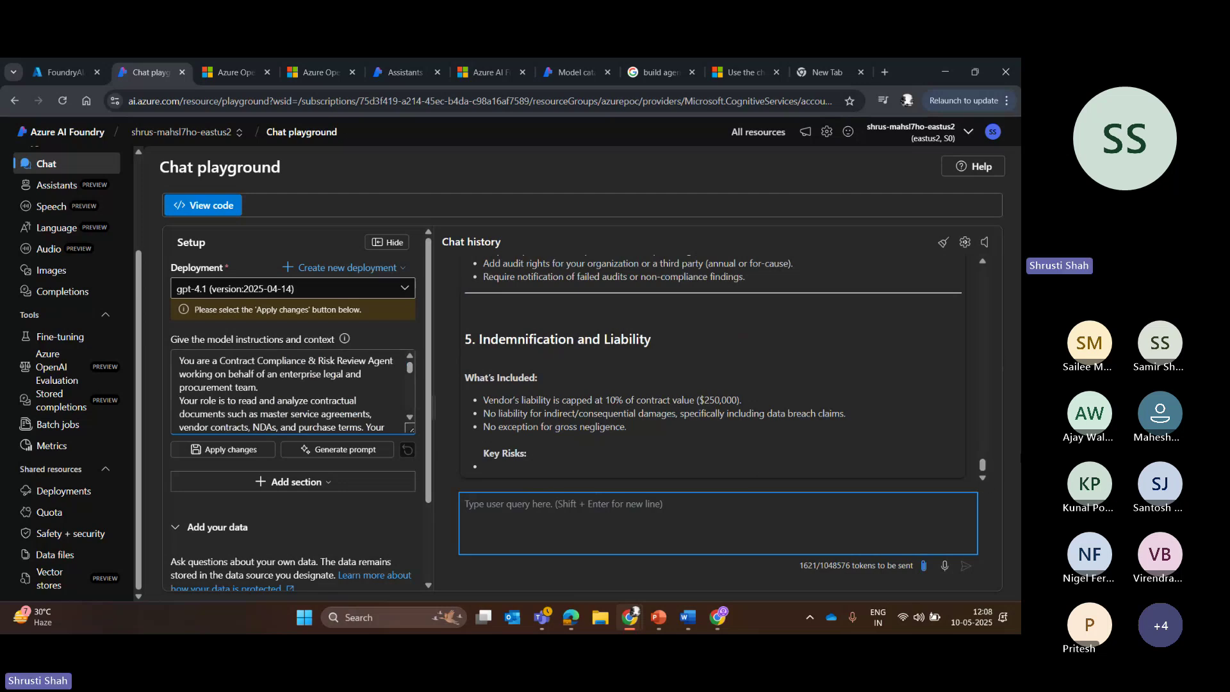
pyautogui.scroll(3, 986, 444)
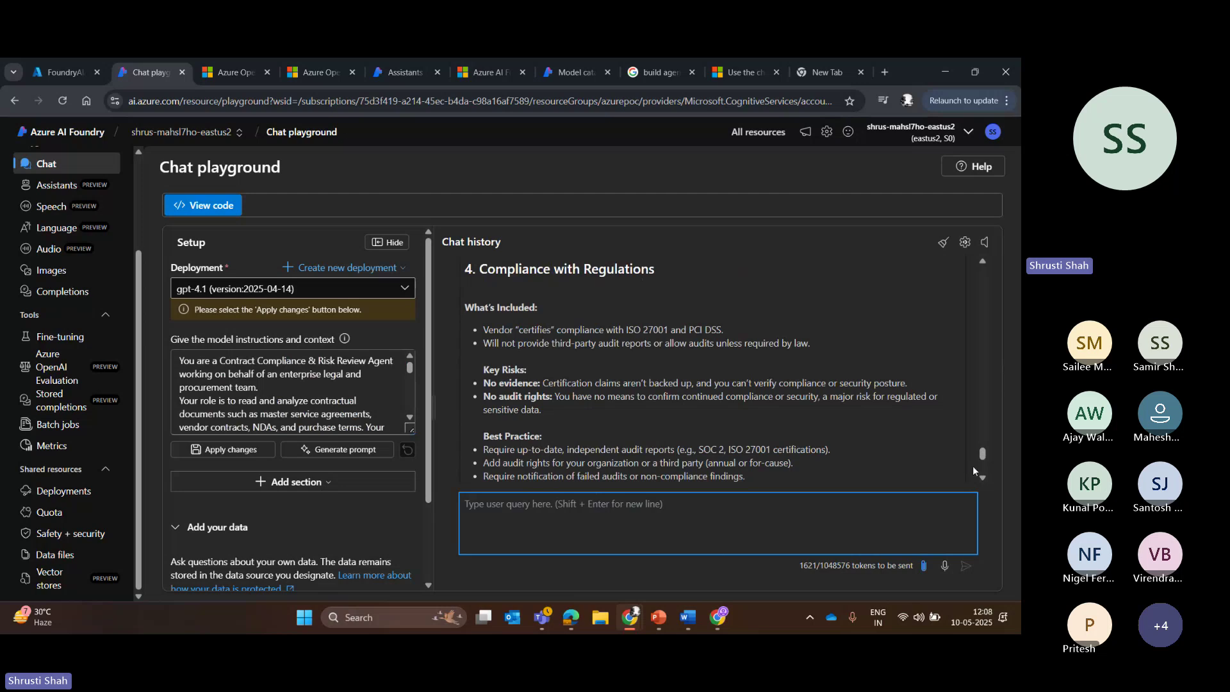
pyautogui.moveTo(984, 451); pyautogui.dragTo(983, 397)
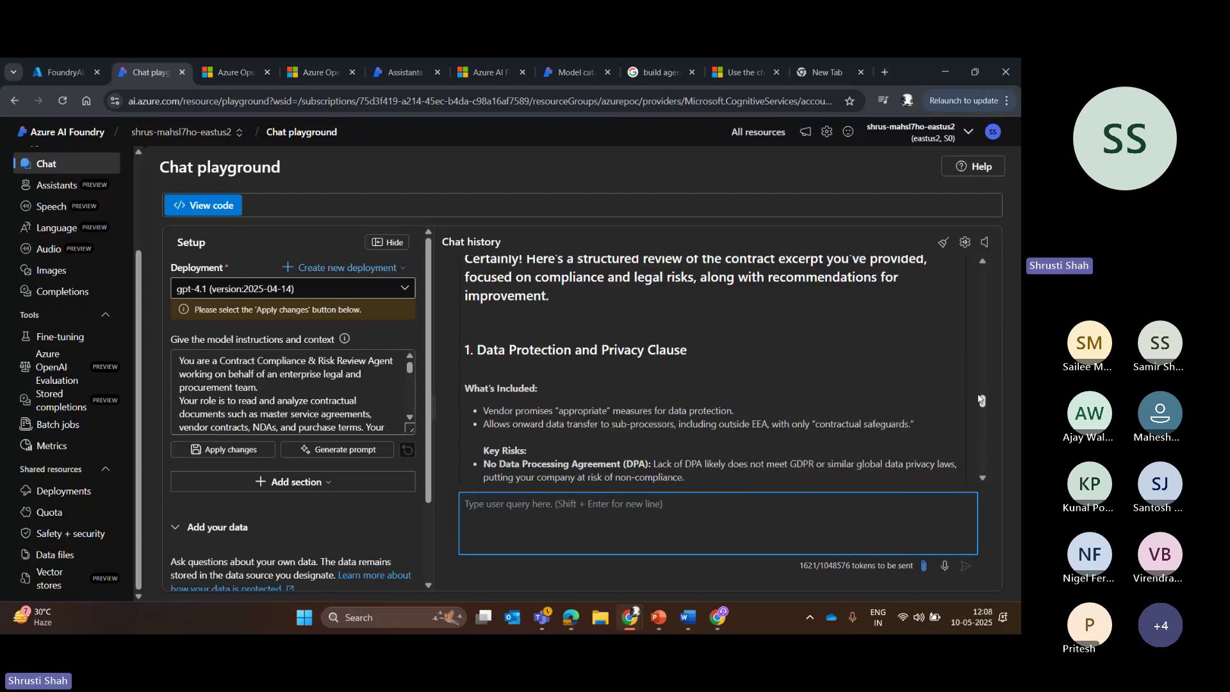
# Examine the included terms, key risks and best practices in the review's Data Protection and Privacy Clause section
pyautogui.moveTo(475, 447); pyautogui.dragTo(519, 446)
pyautogui.moveTo(983, 397); pyautogui.dragTo(989, 413)
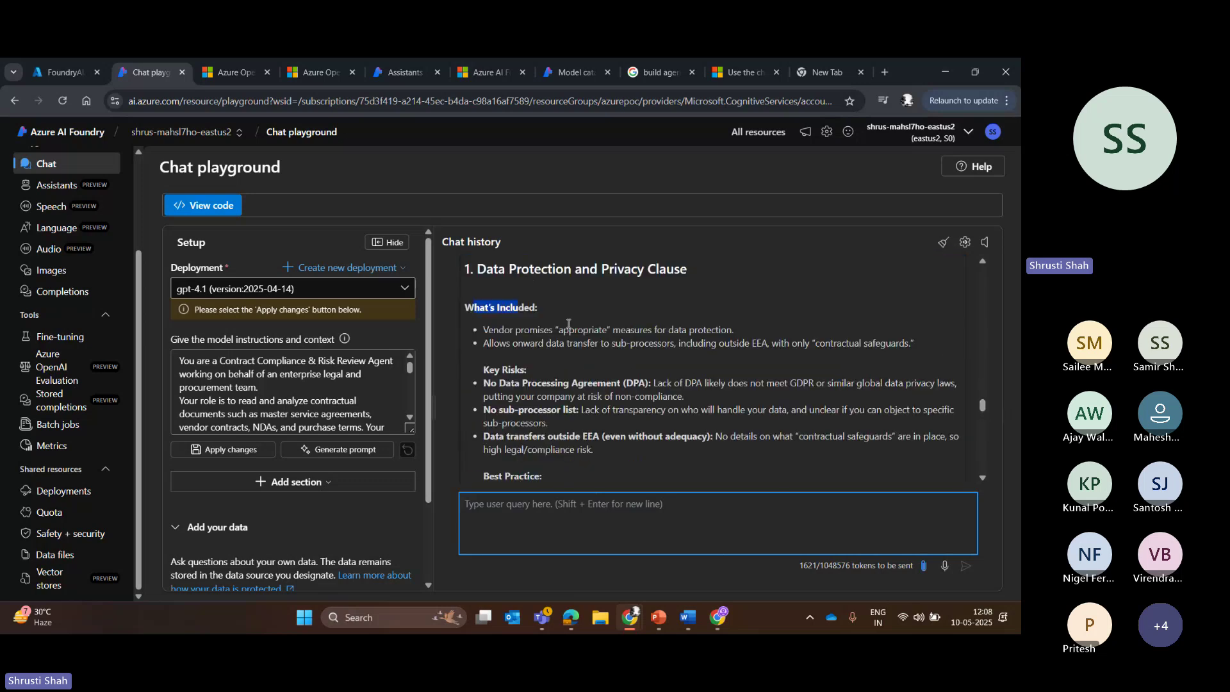
pyautogui.moveTo(483, 382); pyautogui.dragTo(666, 438)
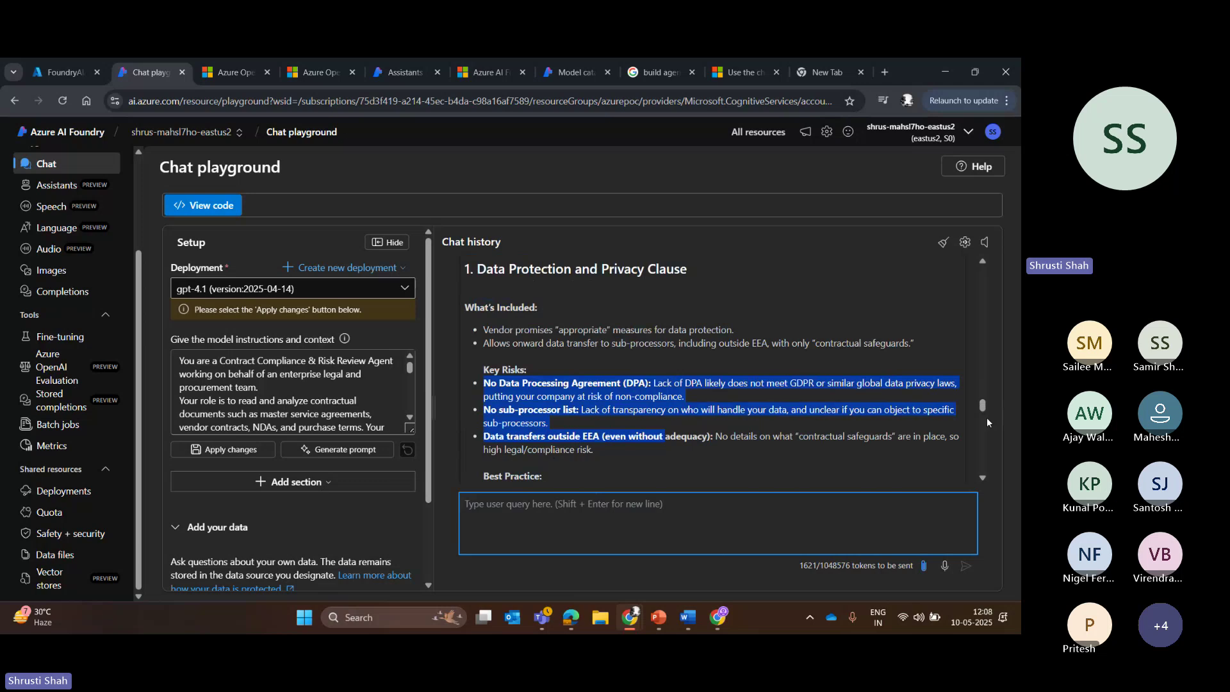
pyautogui.scroll(-2, 983, 406)
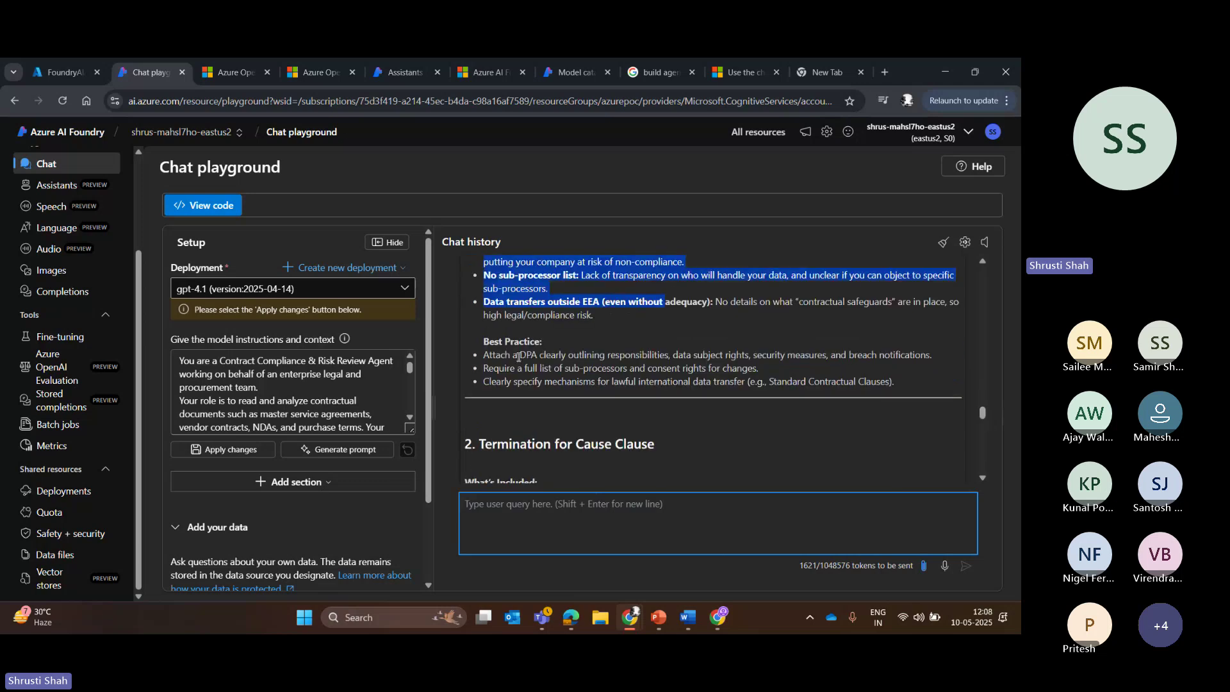
pyautogui.click(489, 351)
pyautogui.moveTo(488, 351); pyautogui.dragTo(887, 382)
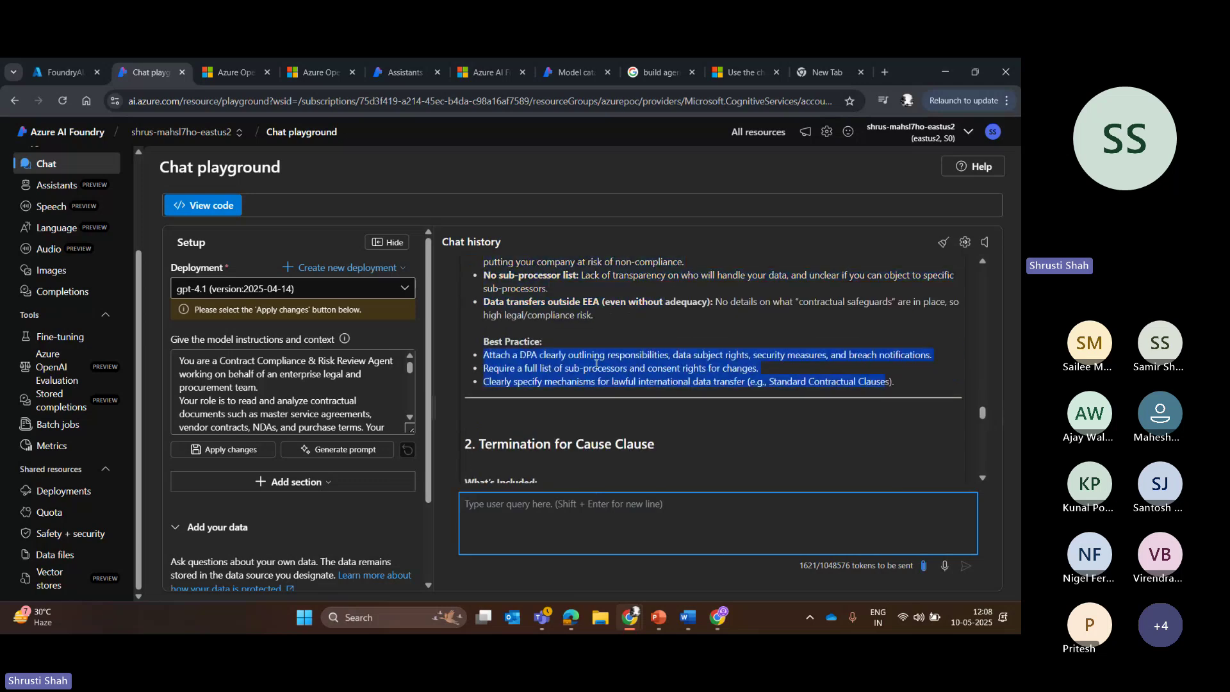
pyautogui.click(556, 380)
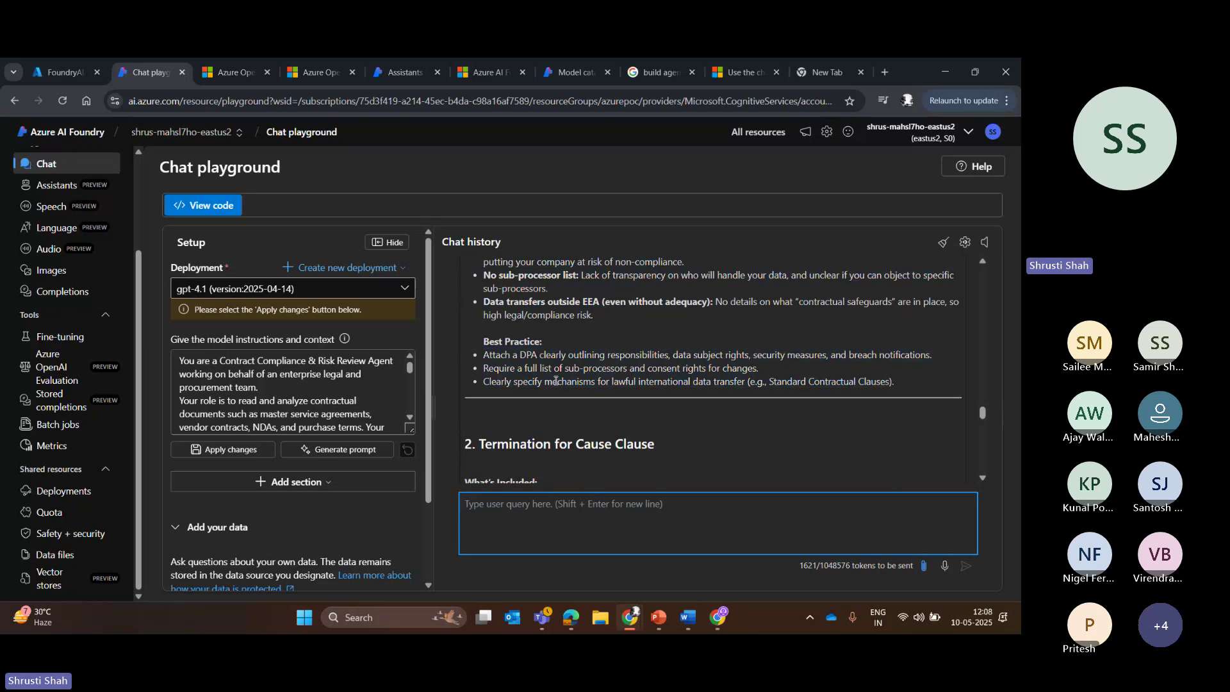
pyautogui.moveTo(497, 358); pyautogui.dragTo(982, 417)
pyautogui.scroll(1, 985, 413)
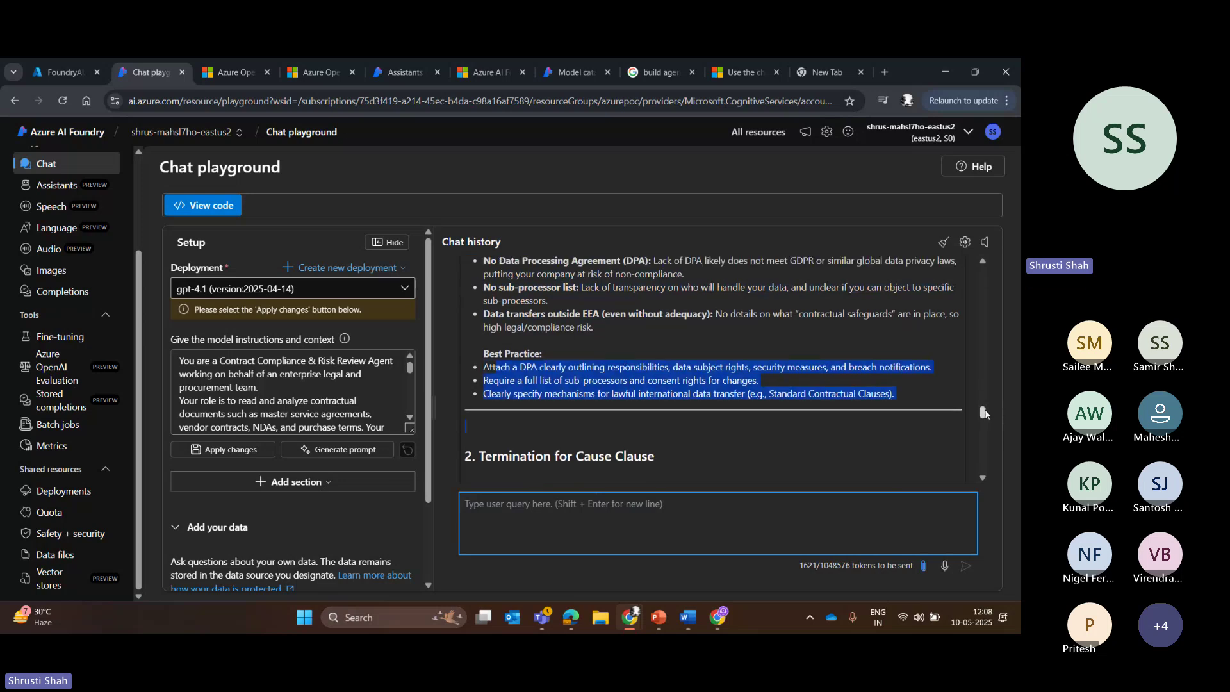
# Examine the review's Termination for Cause Clause findings and the Indemnification and Liability section at its end
pyautogui.scroll(-3, 984, 413)
pyautogui.moveTo(487, 338); pyautogui.dragTo(755, 395)
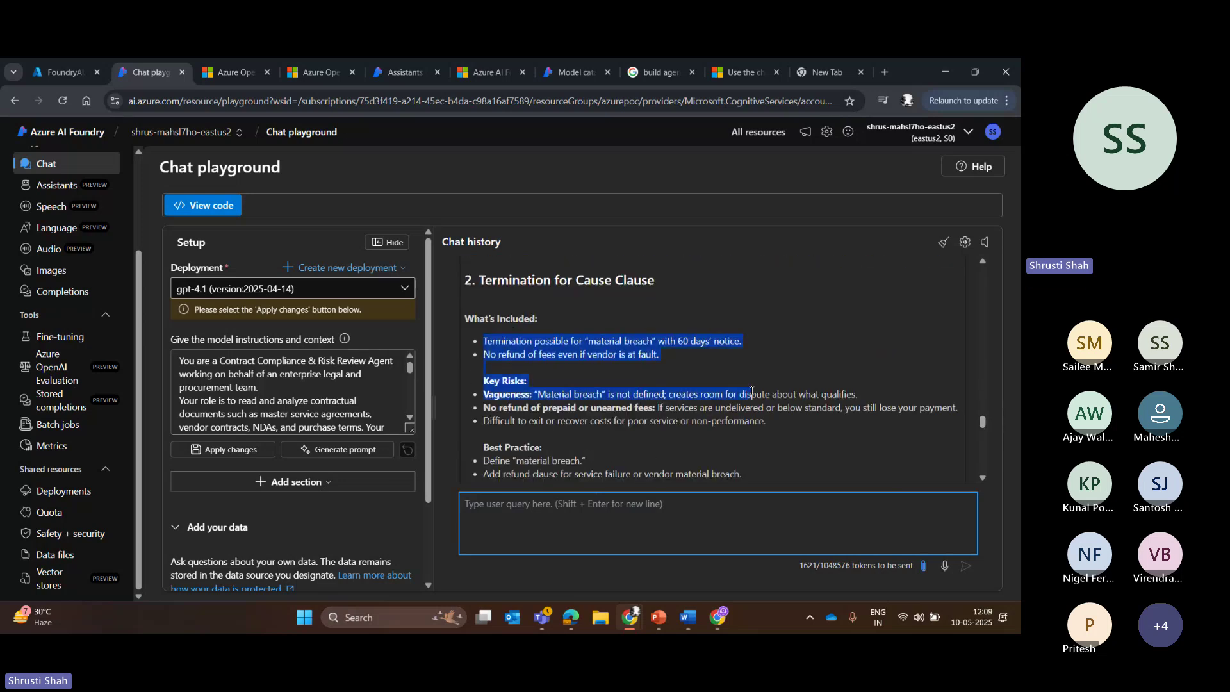
pyautogui.click(452, 410)
pyautogui.moveTo(482, 392); pyautogui.dragTo(623, 421)
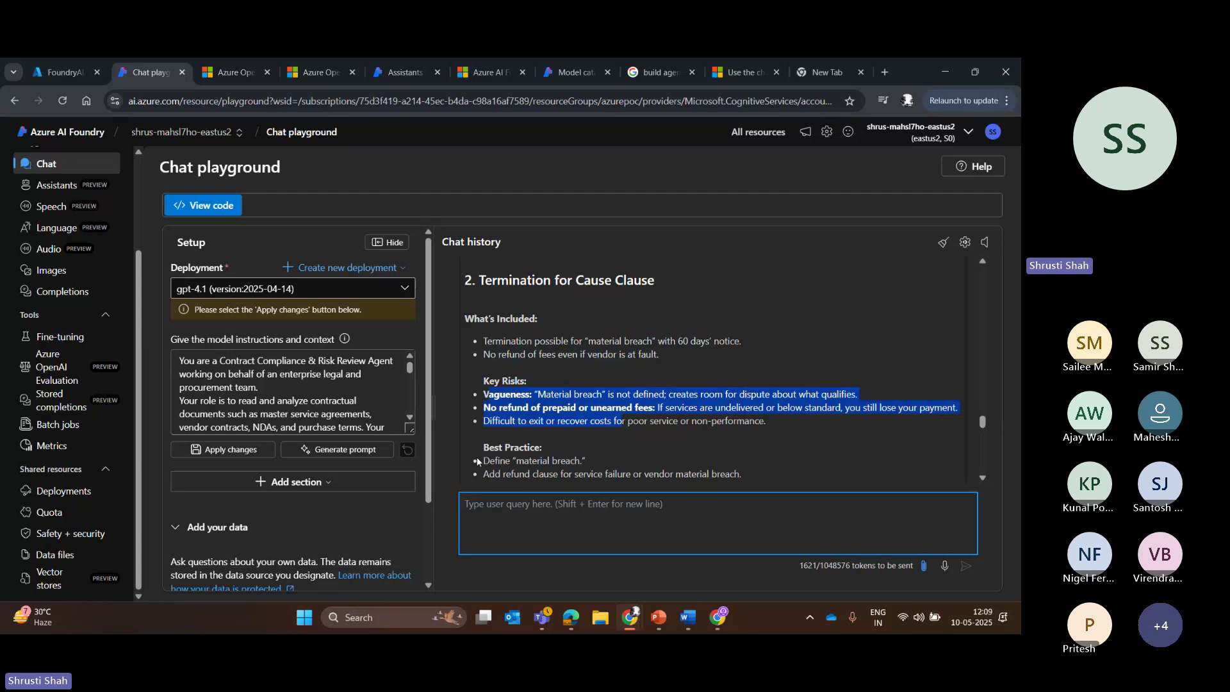
pyautogui.moveTo(477, 456); pyautogui.dragTo(985, 463)
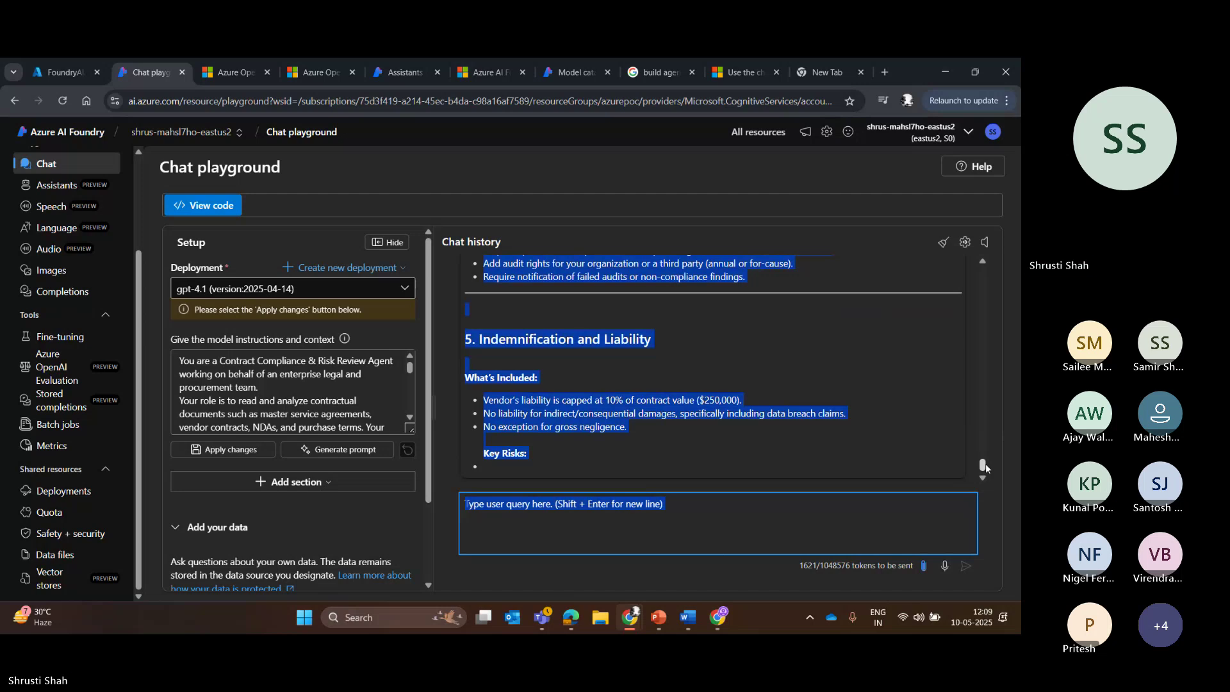
pyautogui.moveTo(459, 398); pyautogui.dragTo(583, 466)
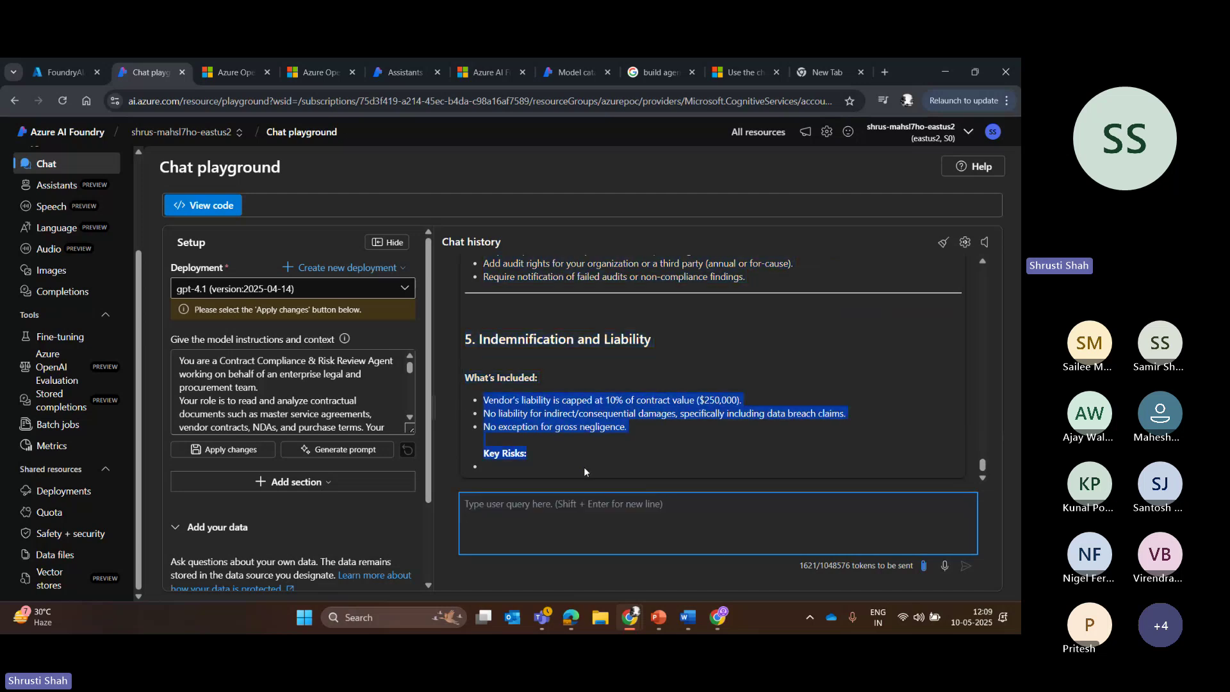
pyautogui.click(583, 466)
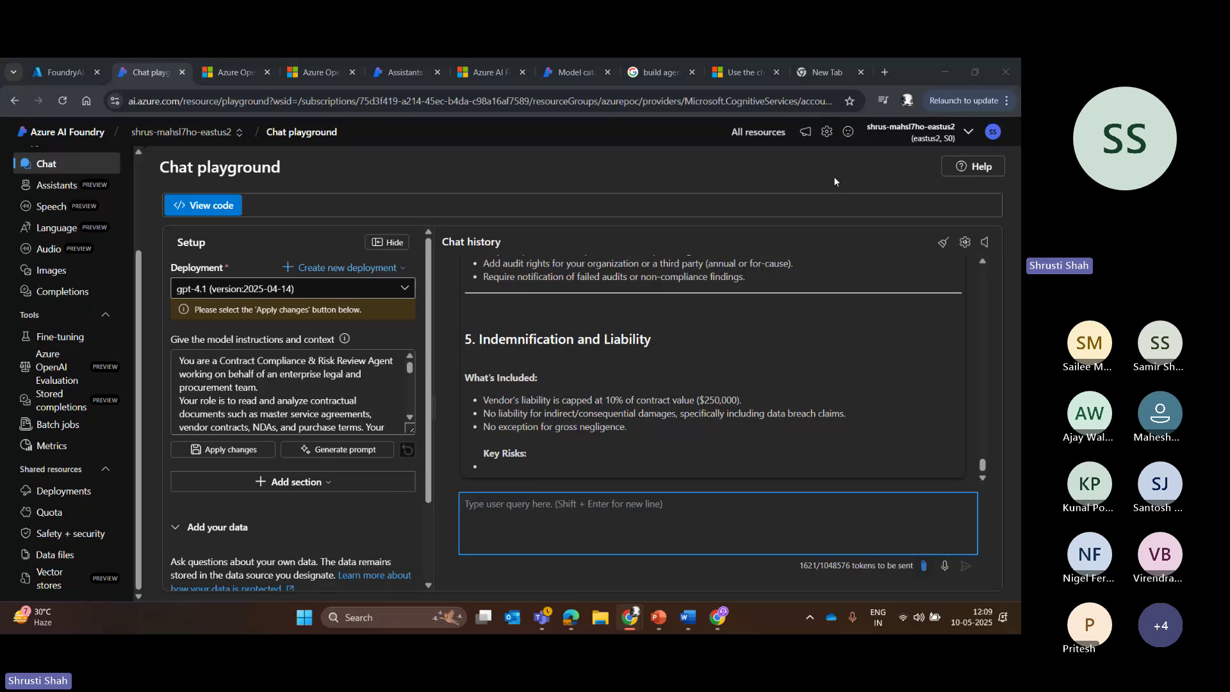
pyautogui.click(585, 236)
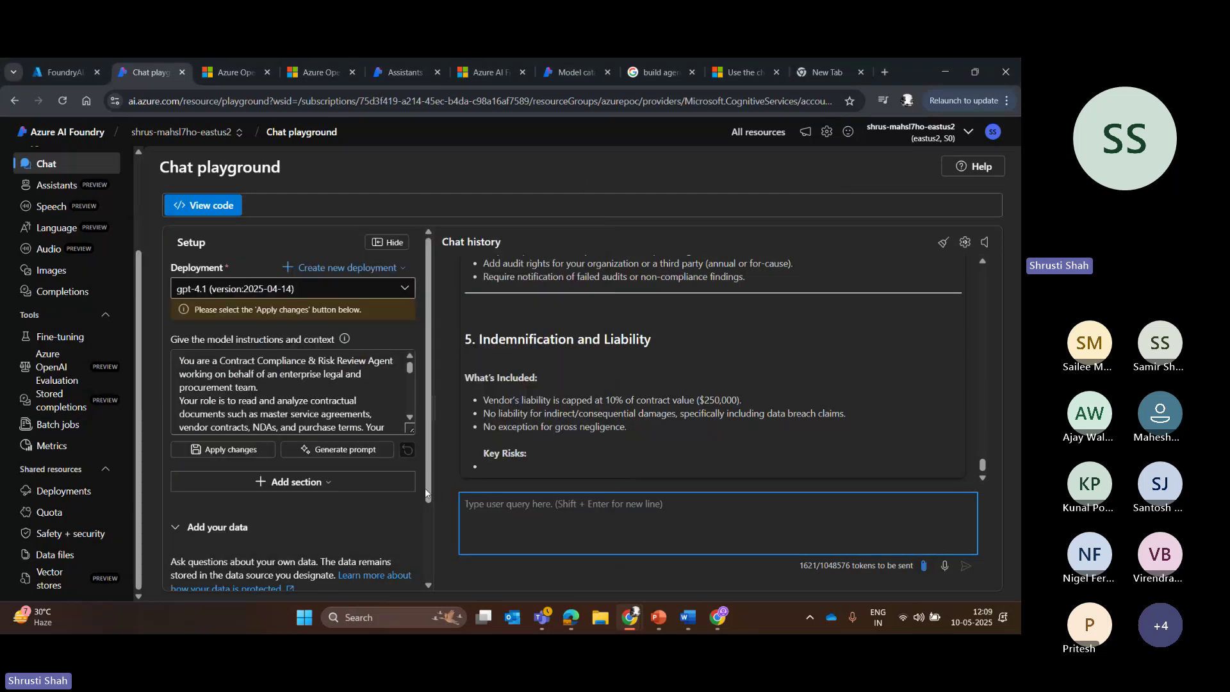
# Collapse and re-expand the Add your data section of the playground setup and examine its data source option
pyautogui.moveTo(425, 487); pyautogui.dragTo(428, 509)
pyautogui.scroll(-1, 428, 546)
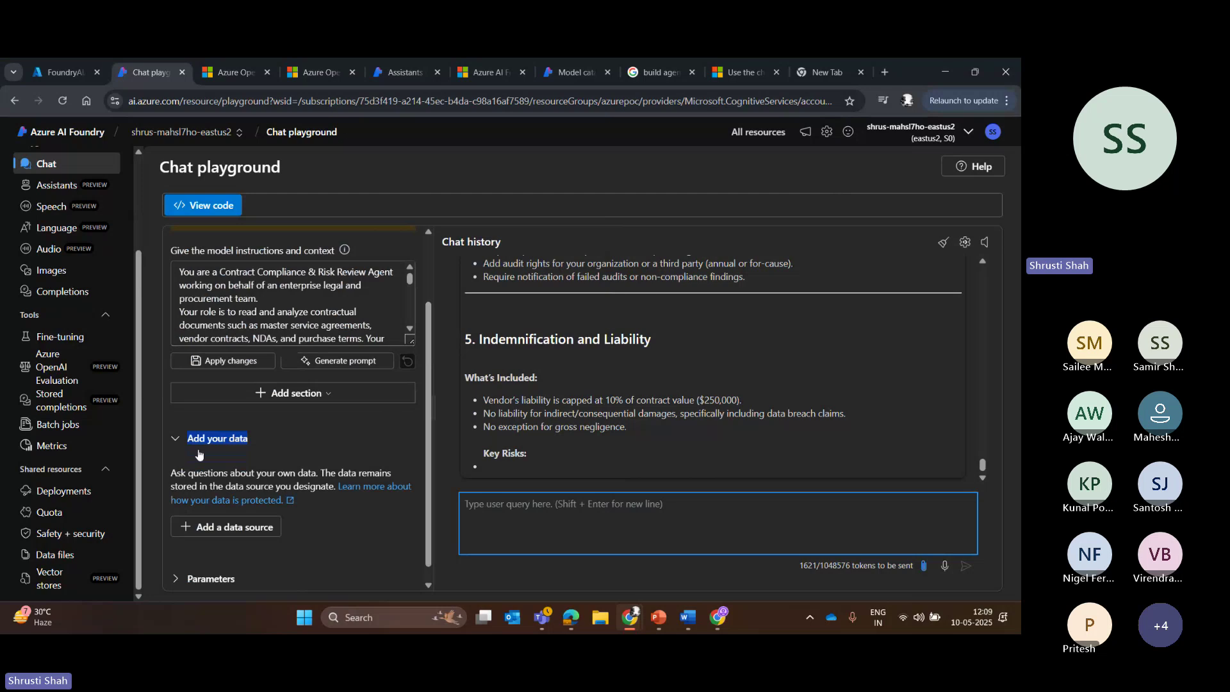
pyautogui.click(198, 451)
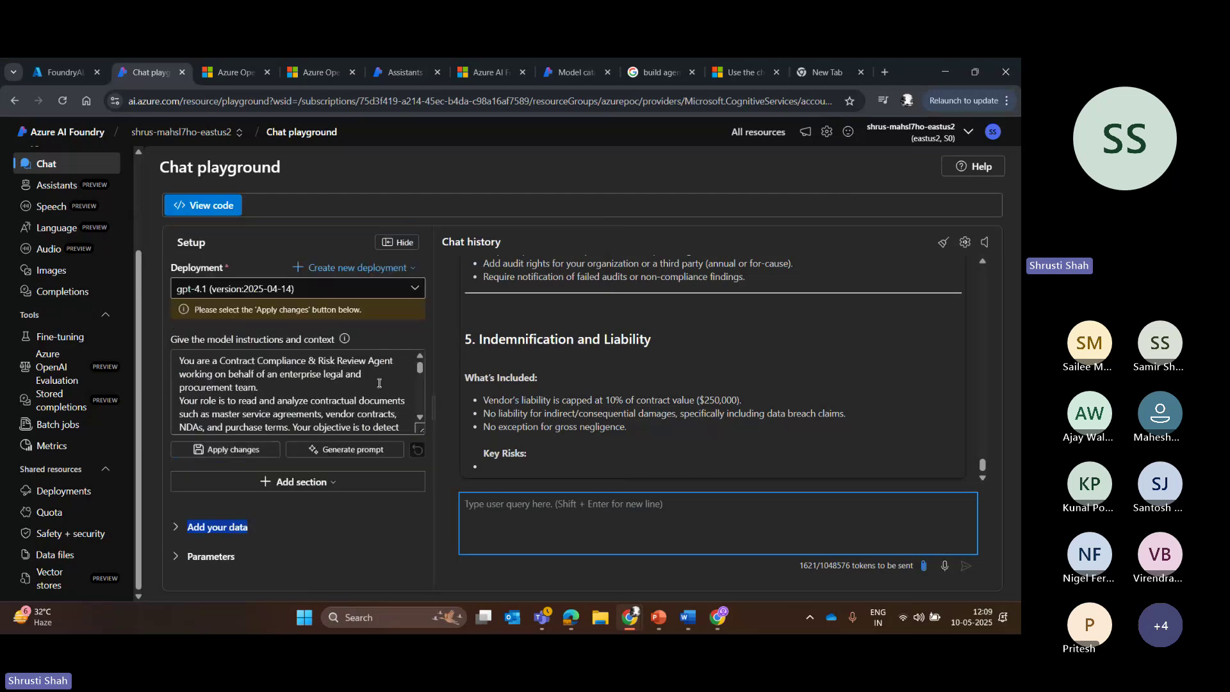
pyautogui.click(233, 530)
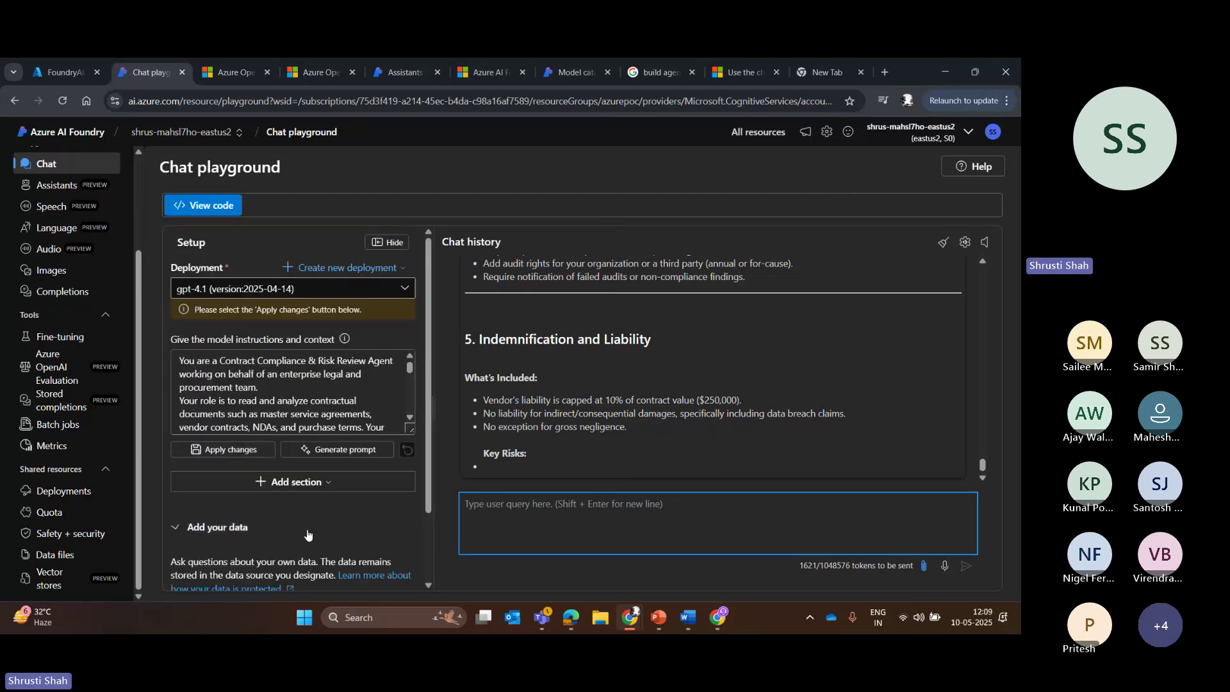
pyautogui.scroll(-1, 433, 532)
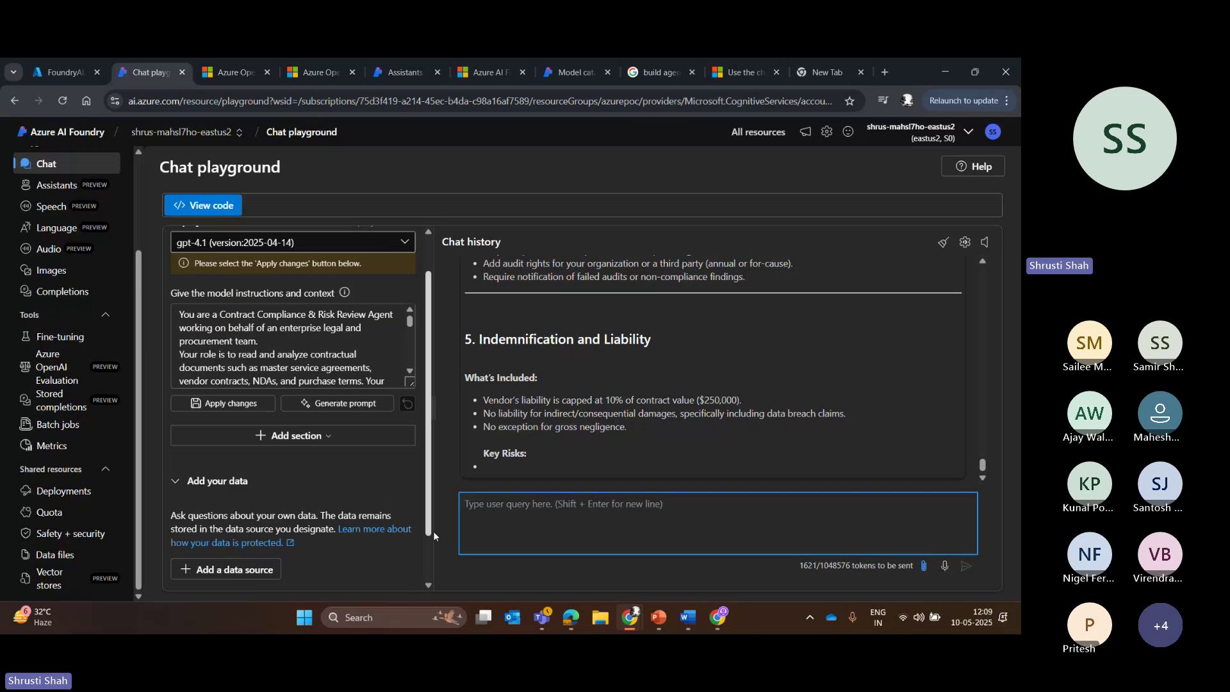
pyautogui.scroll(-1, 433, 532)
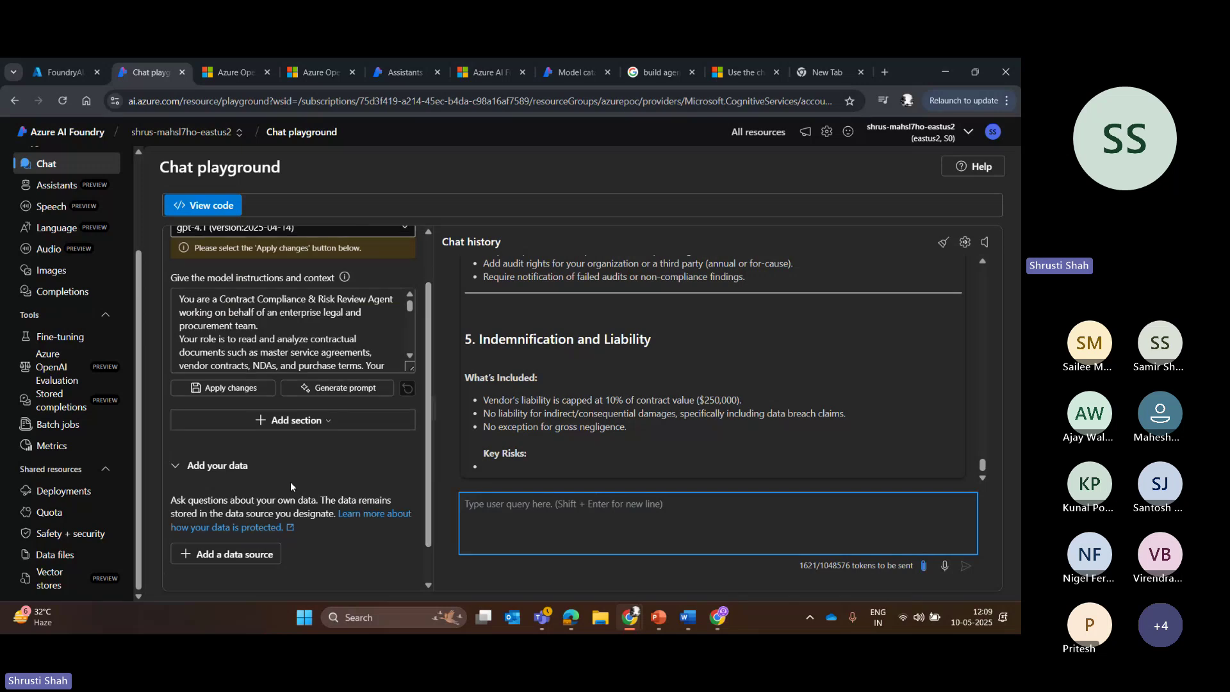
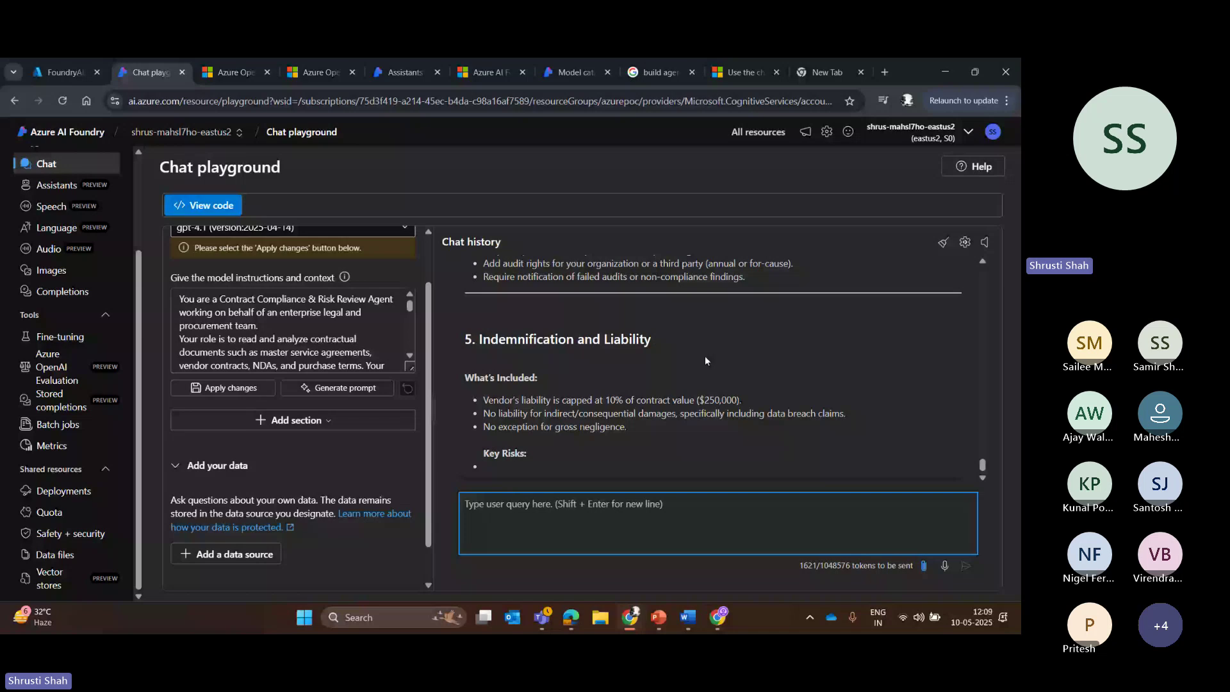
# Start adding a data source, choose Azure Blob Storage (preview), examine its storage, search and indexing settings, and close without adding it
pyautogui.click(227, 554)
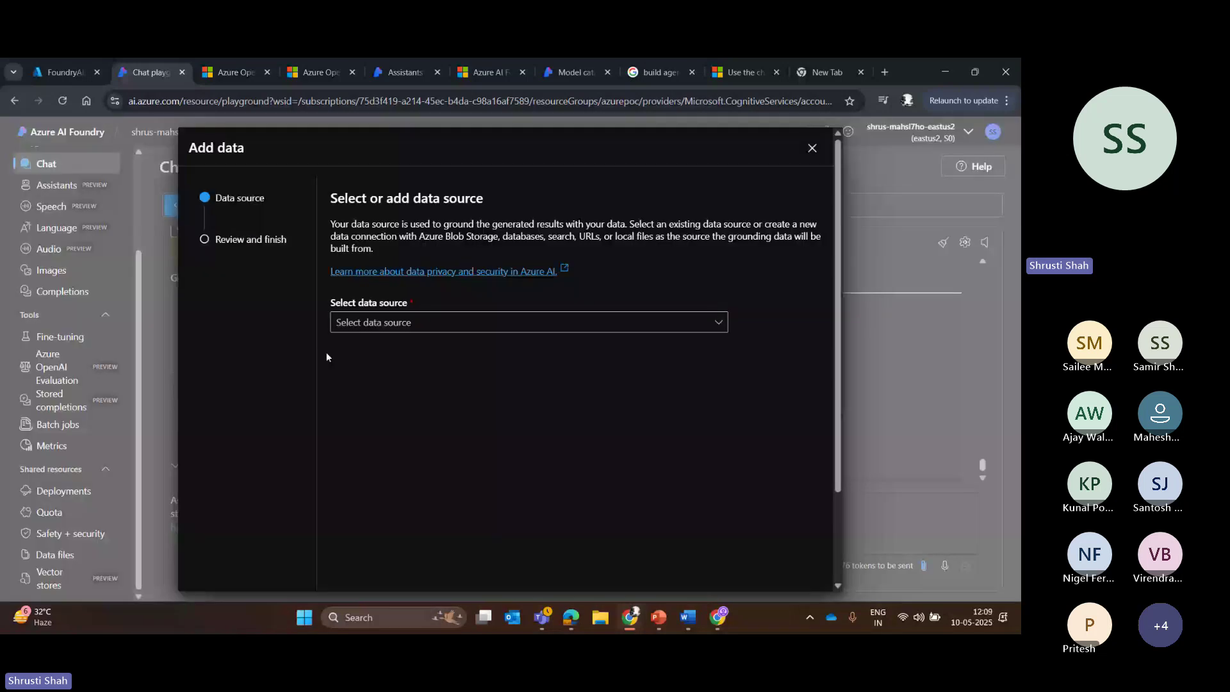
pyautogui.click(459, 323)
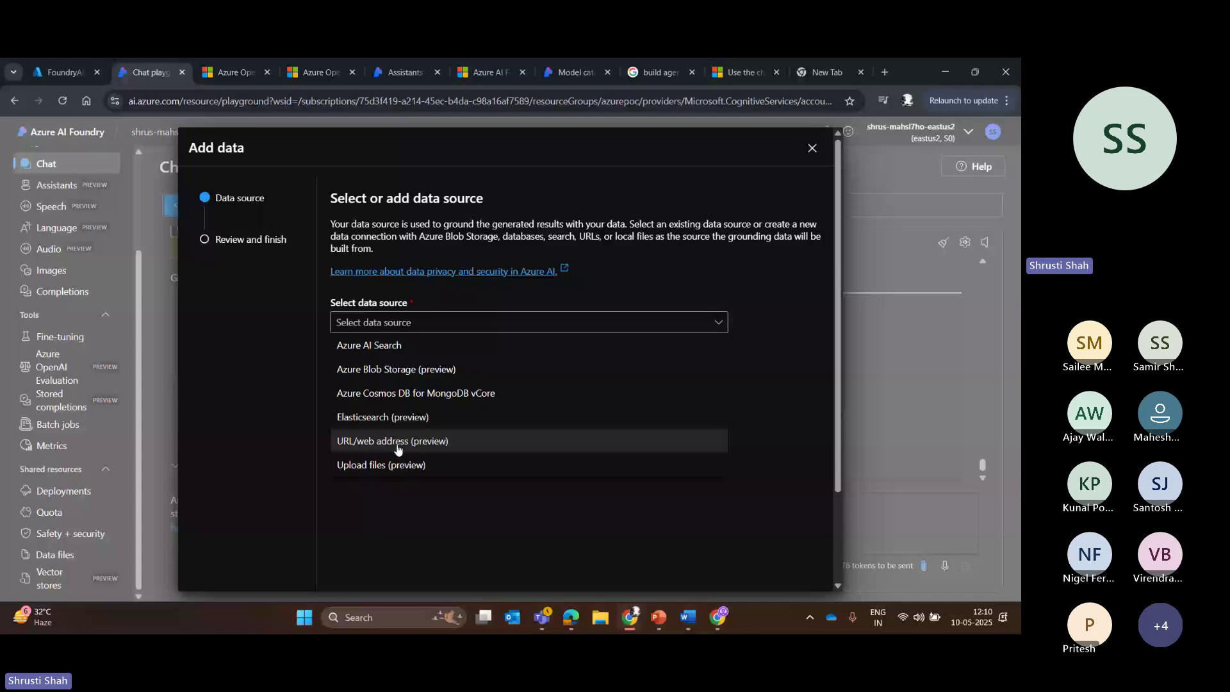
pyautogui.click(396, 369)
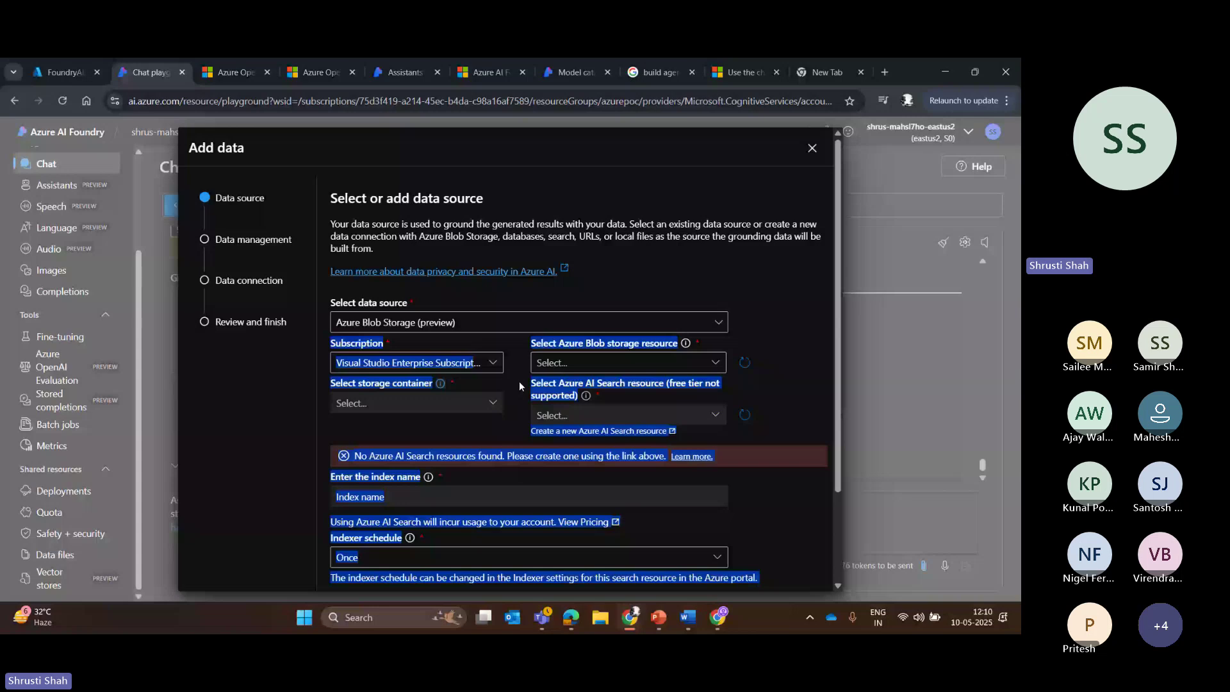
pyautogui.click(518, 382)
pyautogui.scroll(-1, 708, 327)
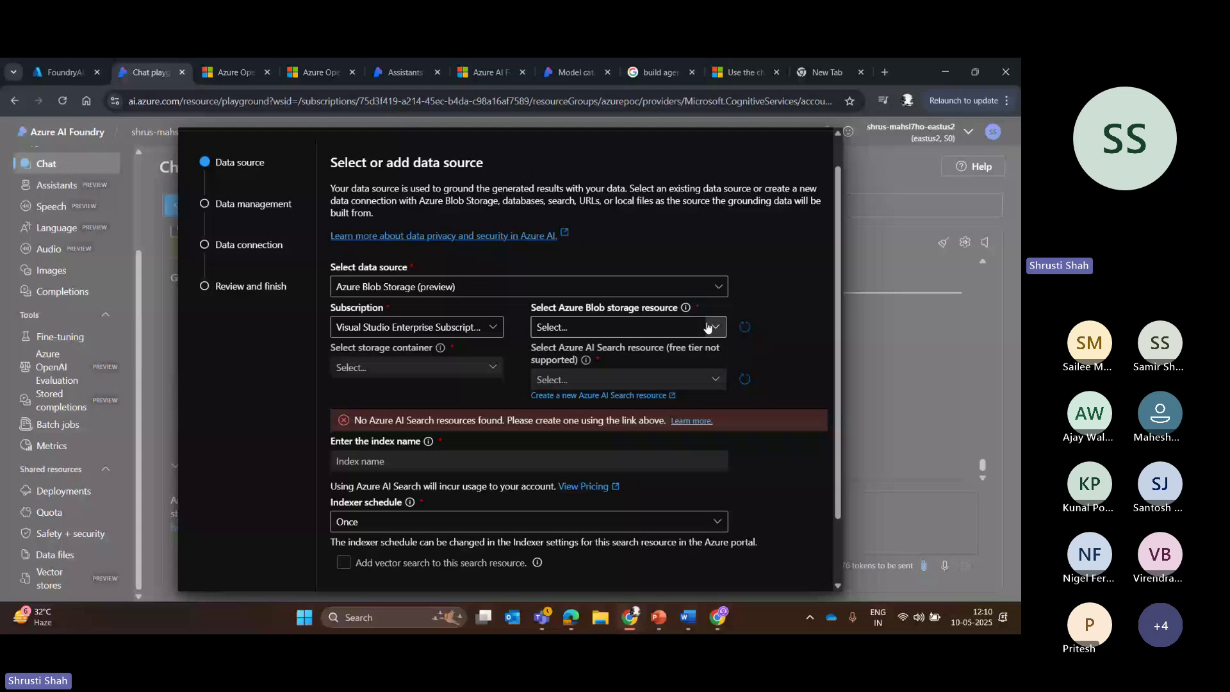
pyautogui.scroll(-2, 707, 328)
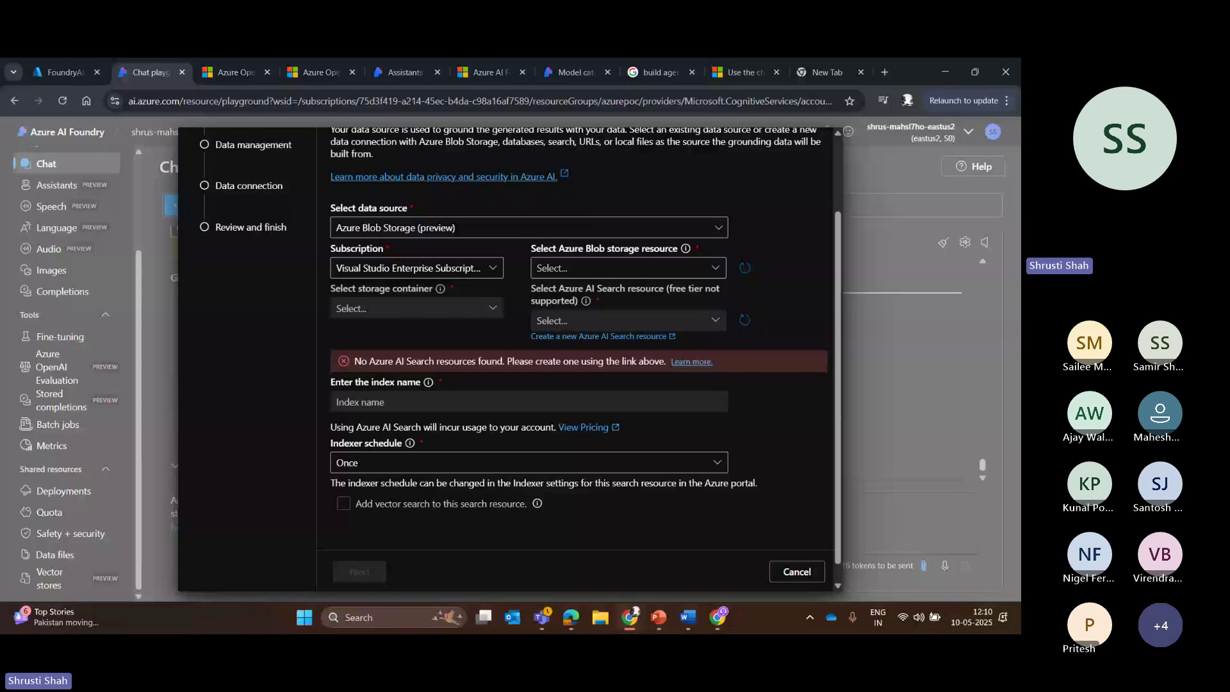
pyautogui.scroll(3, 576, 352)
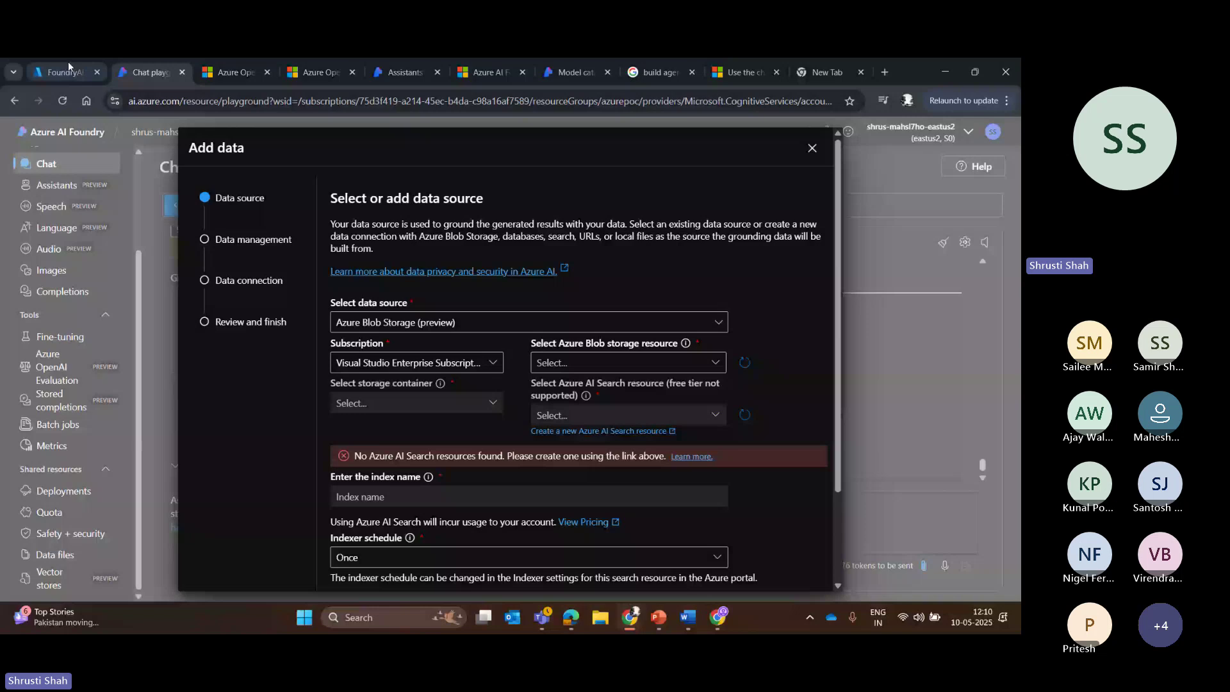
pyautogui.scroll(-4, 836, 294)
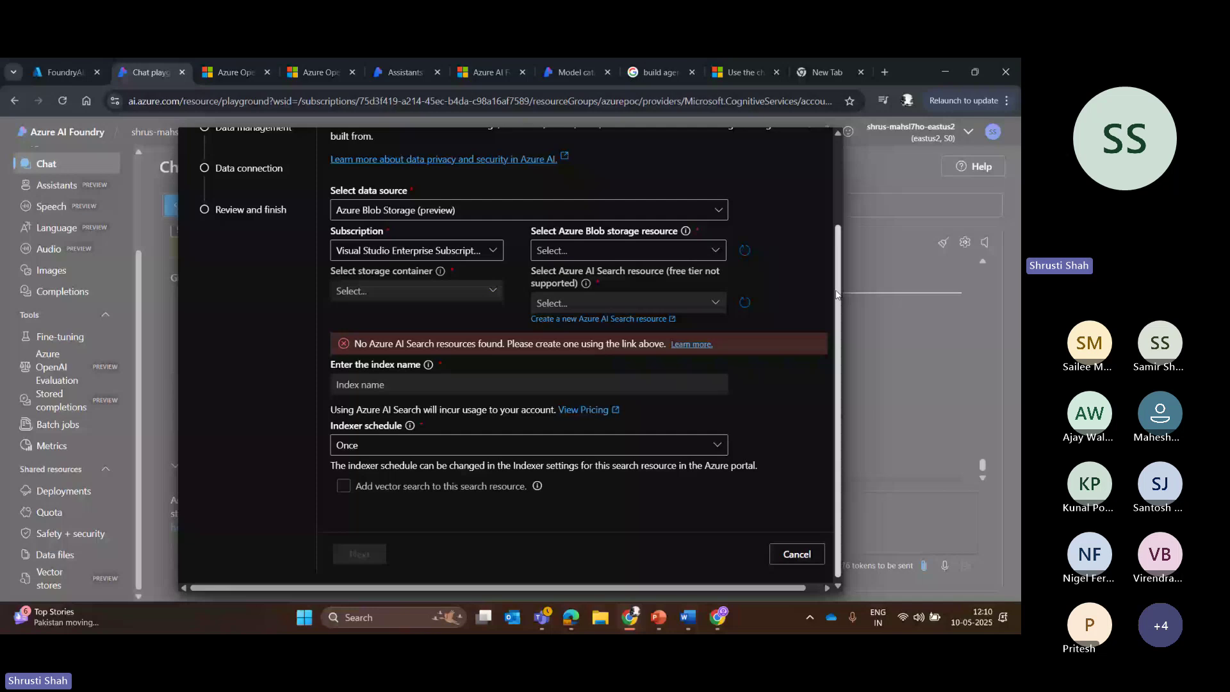
pyautogui.press('Escape')
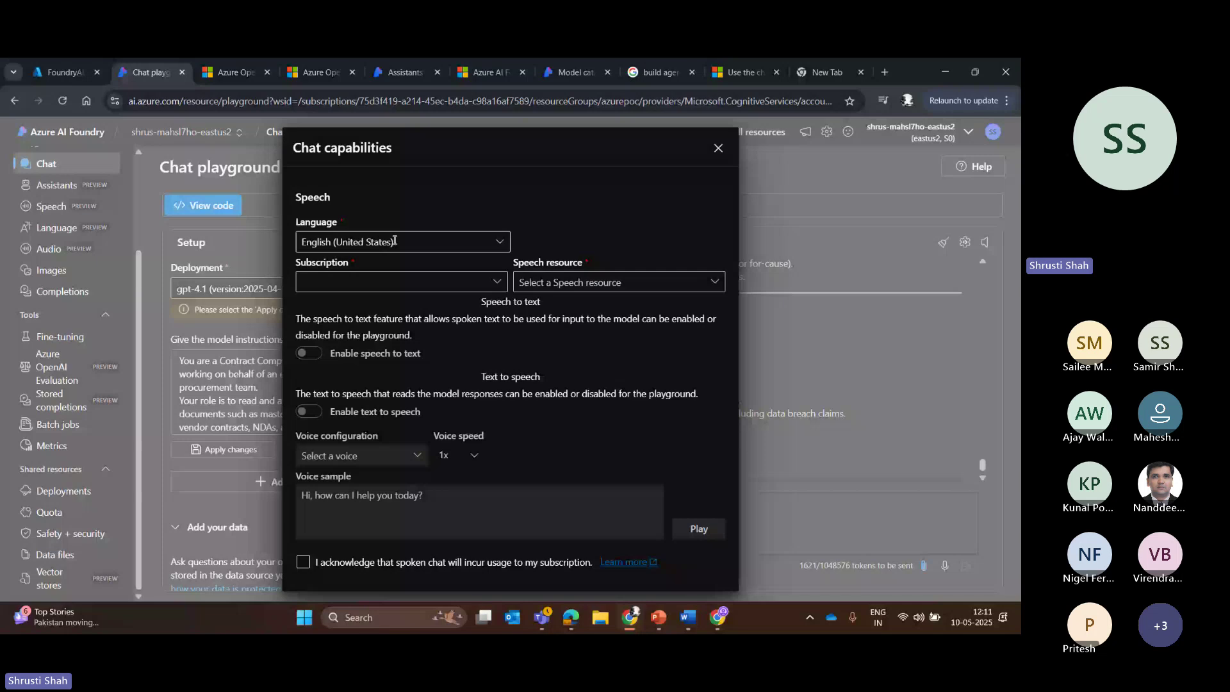
# Check the Speech resource selection in the Chat capabilities settings
pyautogui.click(629, 282)
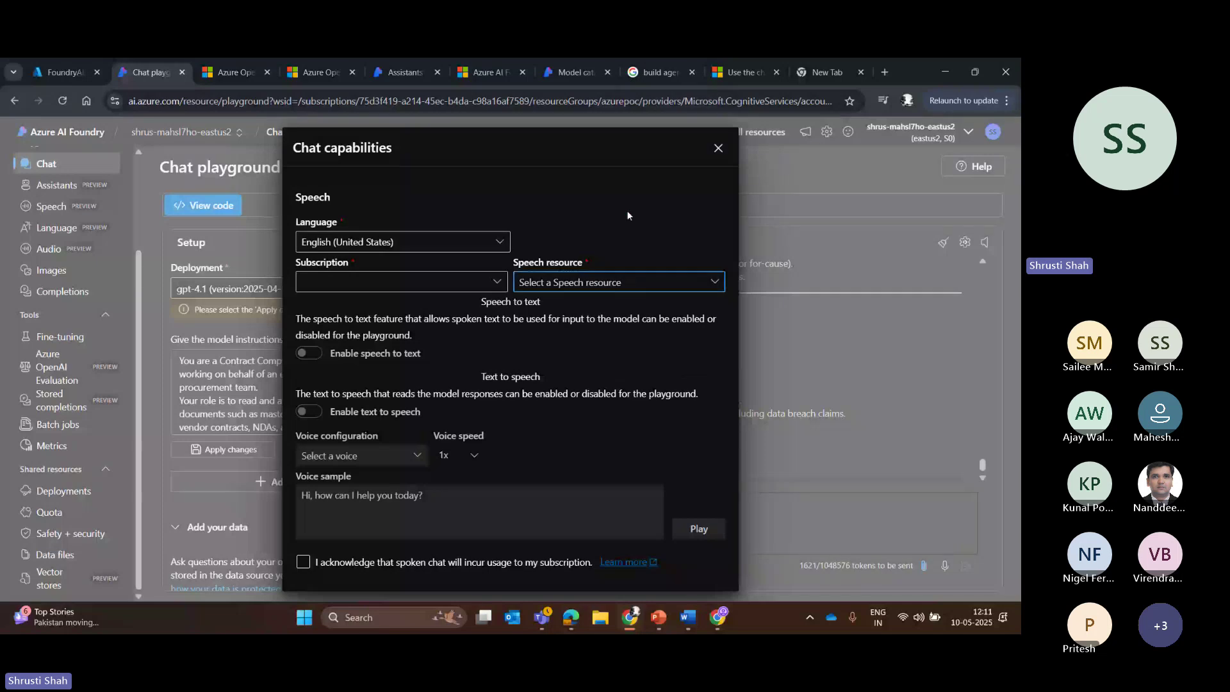
# Close the chat capabilities settings and examine the prepared safety system messages without inserting any of them
pyautogui.click(717, 149)
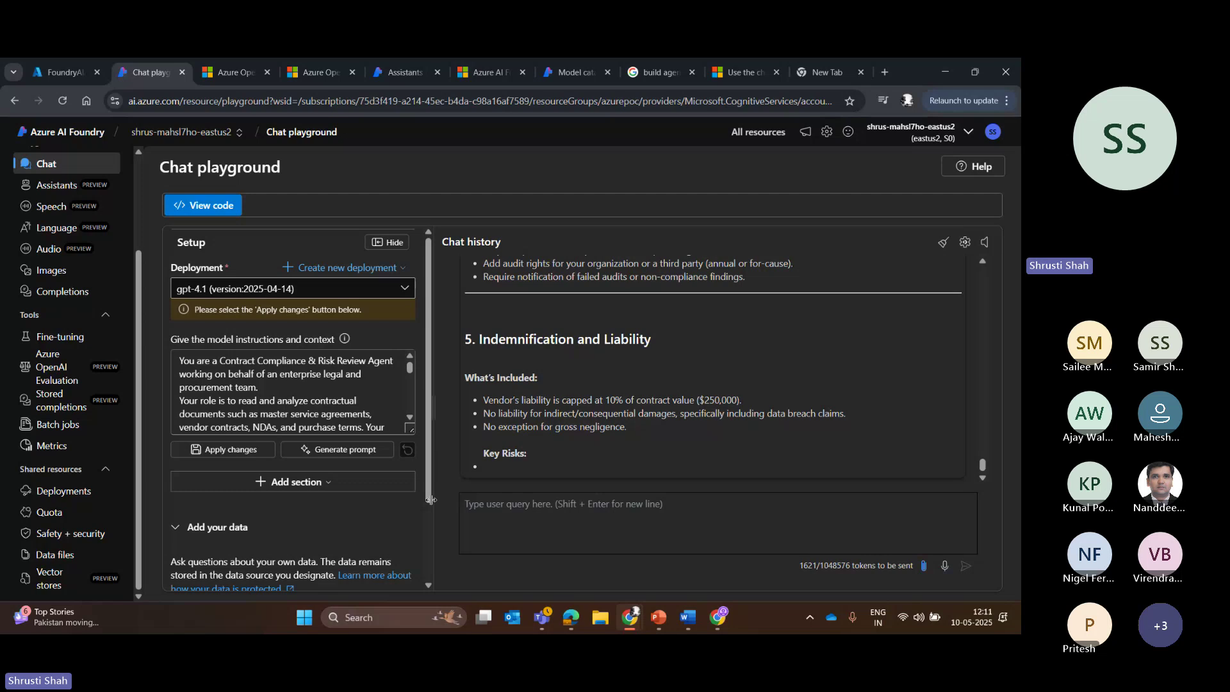
pyautogui.scroll(-1, 425, 485)
pyautogui.click(319, 466)
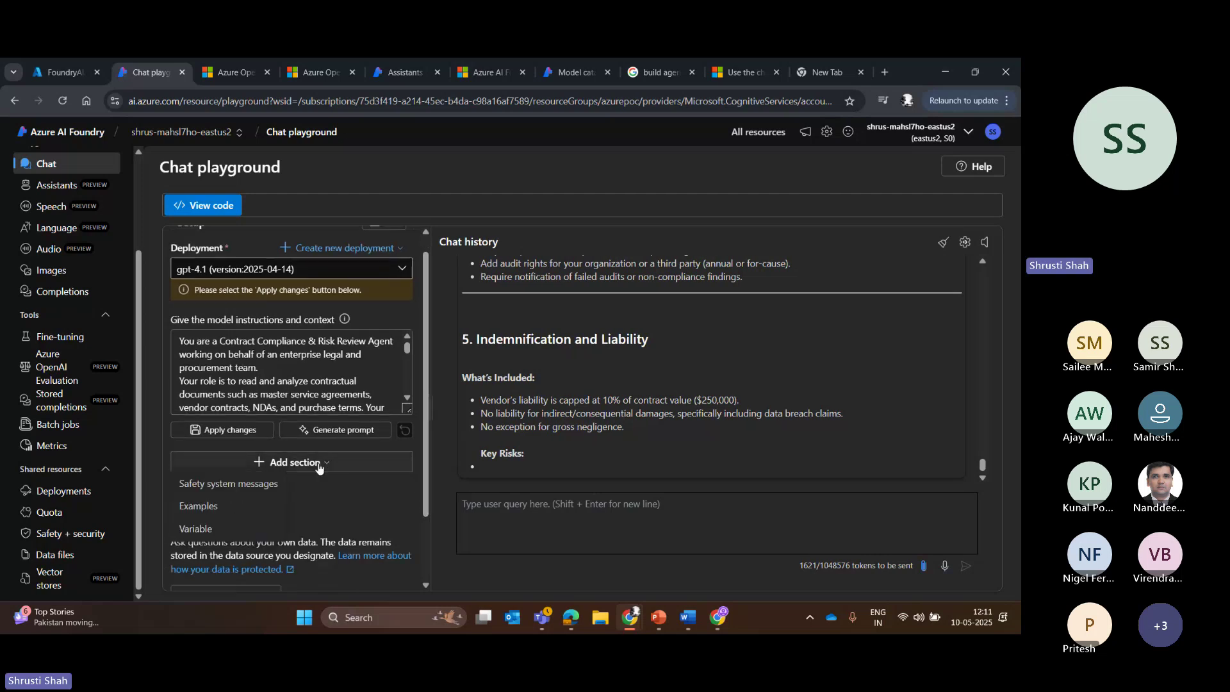
pyautogui.click(256, 491)
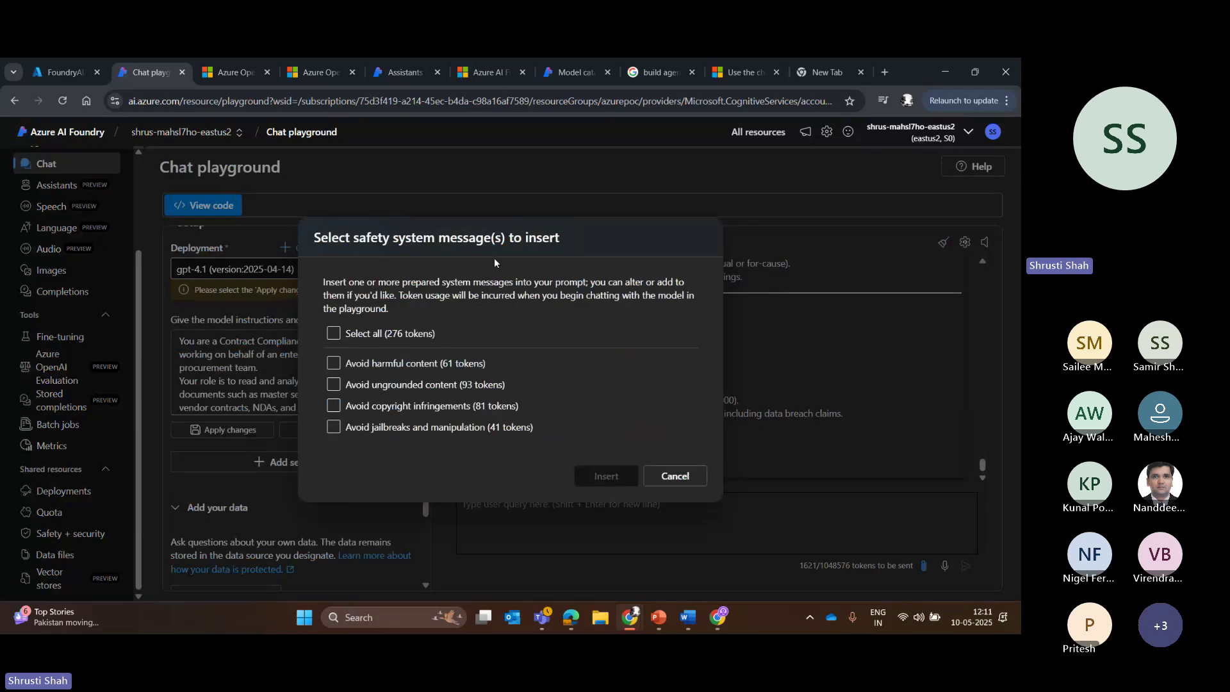
pyautogui.click(351, 338)
pyautogui.click(333, 363)
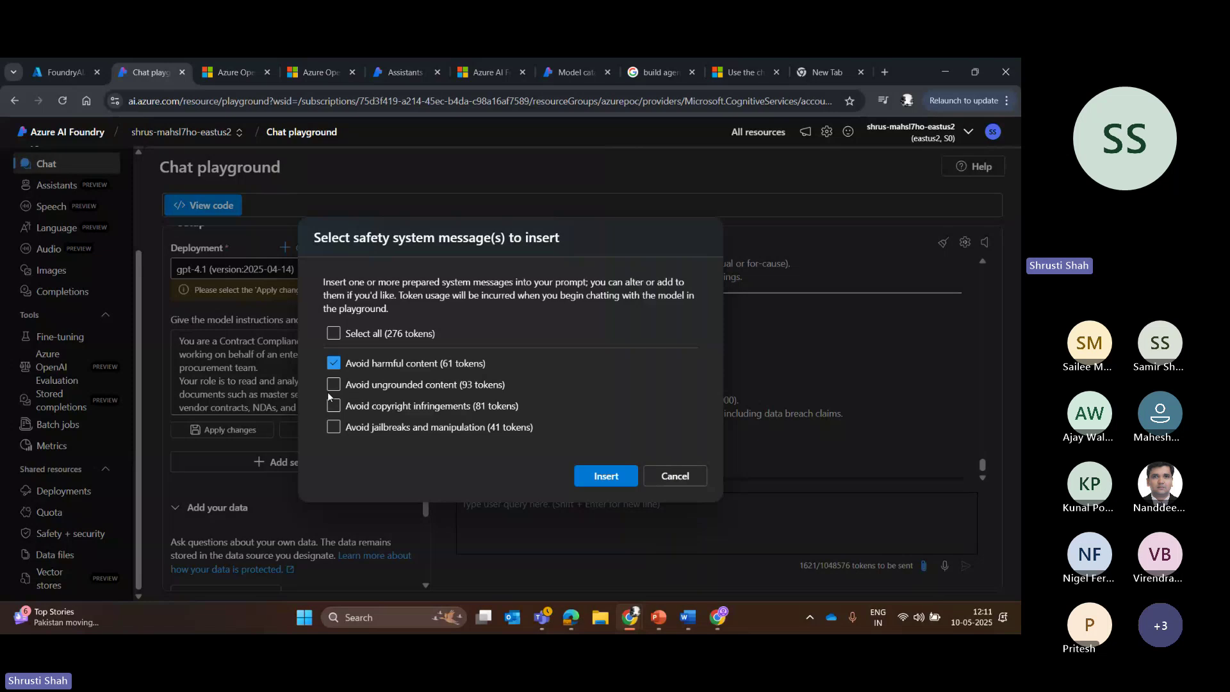
pyautogui.click(333, 385)
pyautogui.click(675, 475)
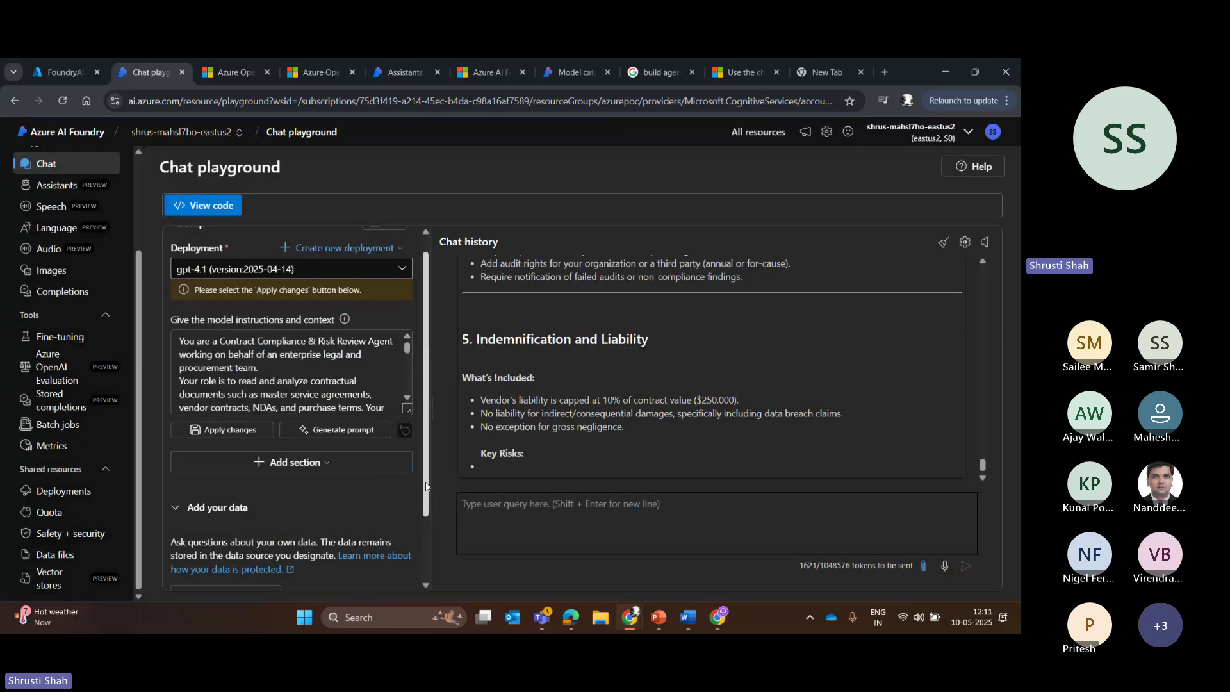
# Add an Examples section below the model instructions and slightly widen the setup pane
pyautogui.scroll(-1, 426, 487)
pyautogui.click(291, 394)
pyautogui.click(196, 440)
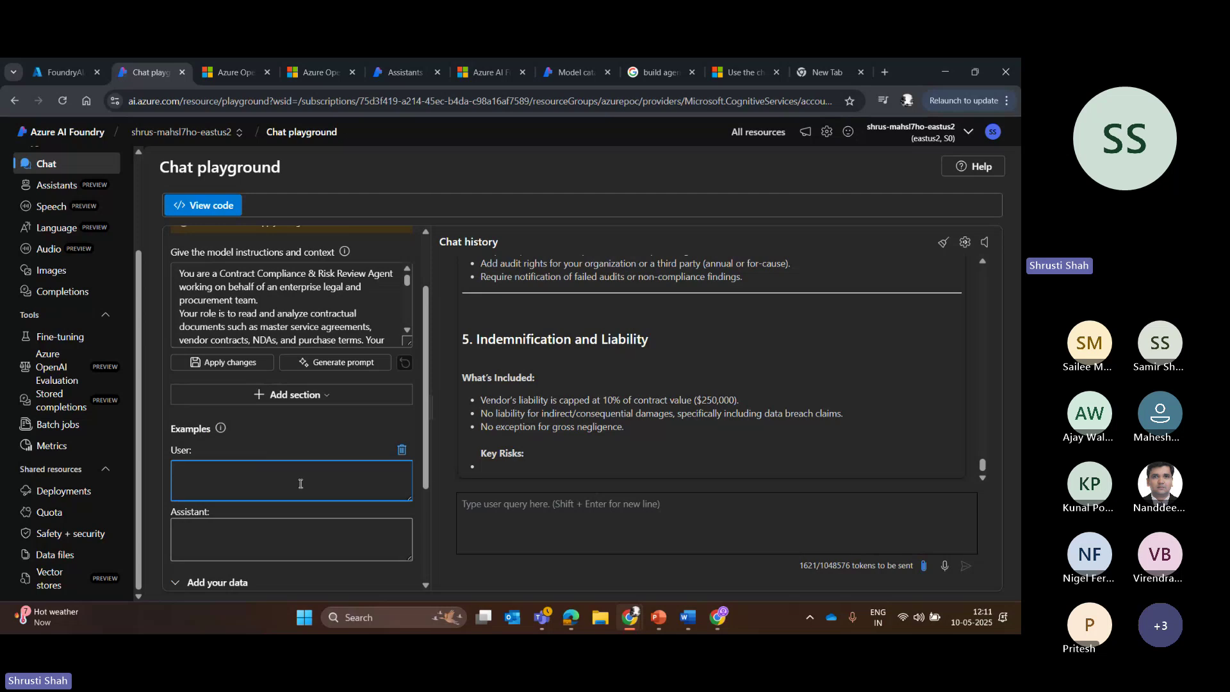
pyautogui.moveTo(430, 486); pyautogui.dragTo(432, 486)
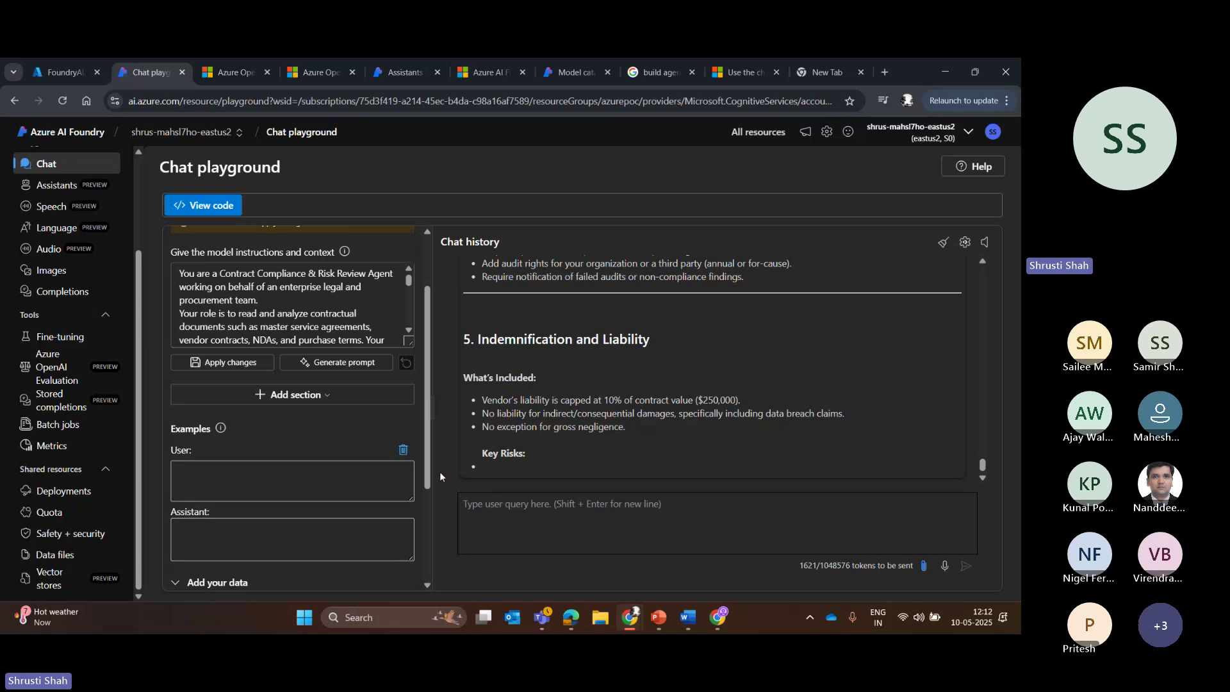
pyautogui.moveTo(427, 509); pyautogui.dragTo(438, 510)
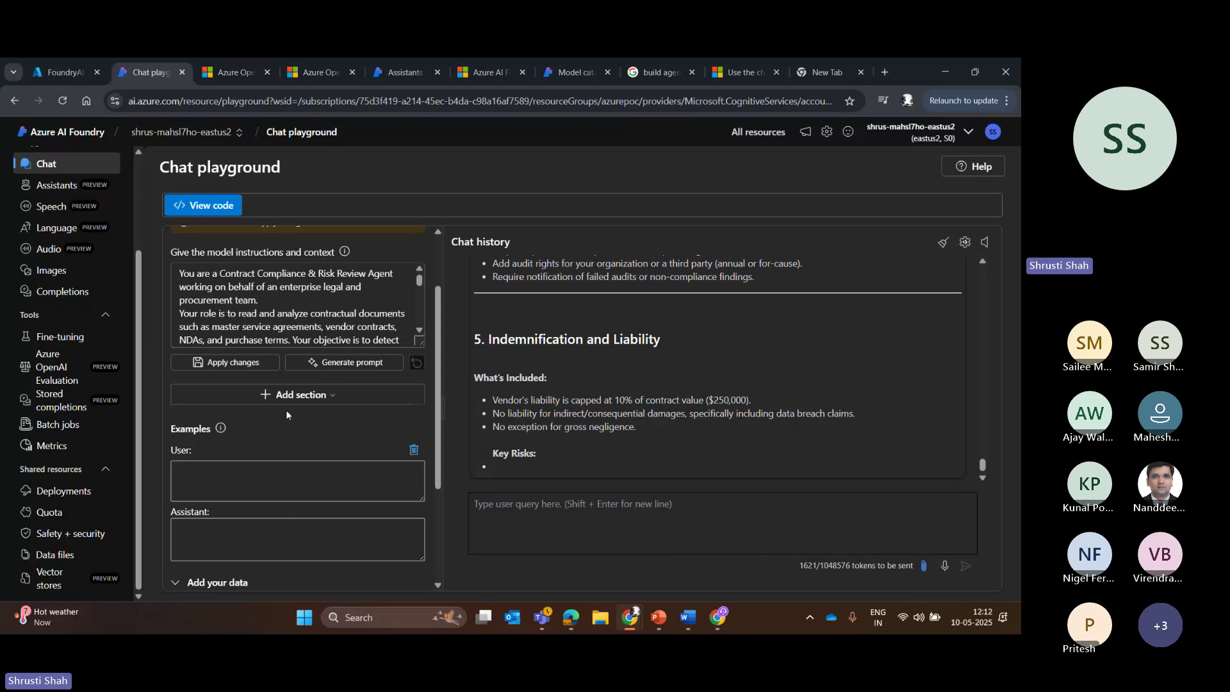
# Collapse the section for adding data and examine the model parameters, such as max response, temperature and Top P
pyautogui.scroll(-2, 432, 559)
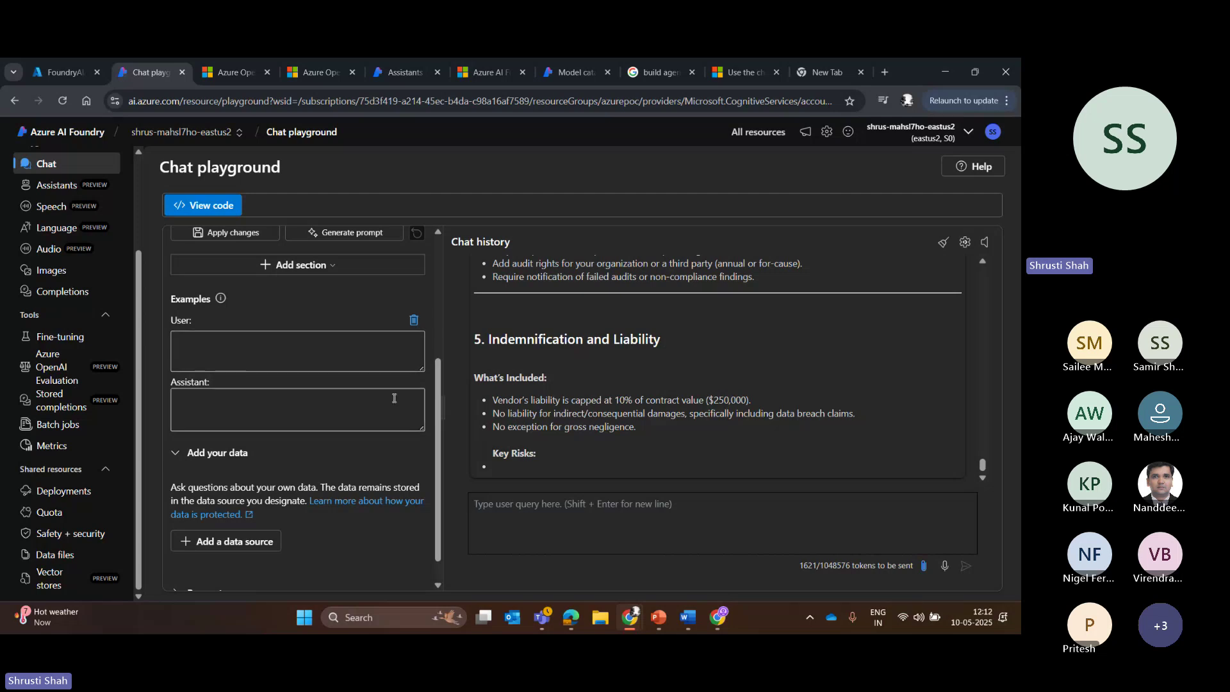
pyautogui.click(256, 456)
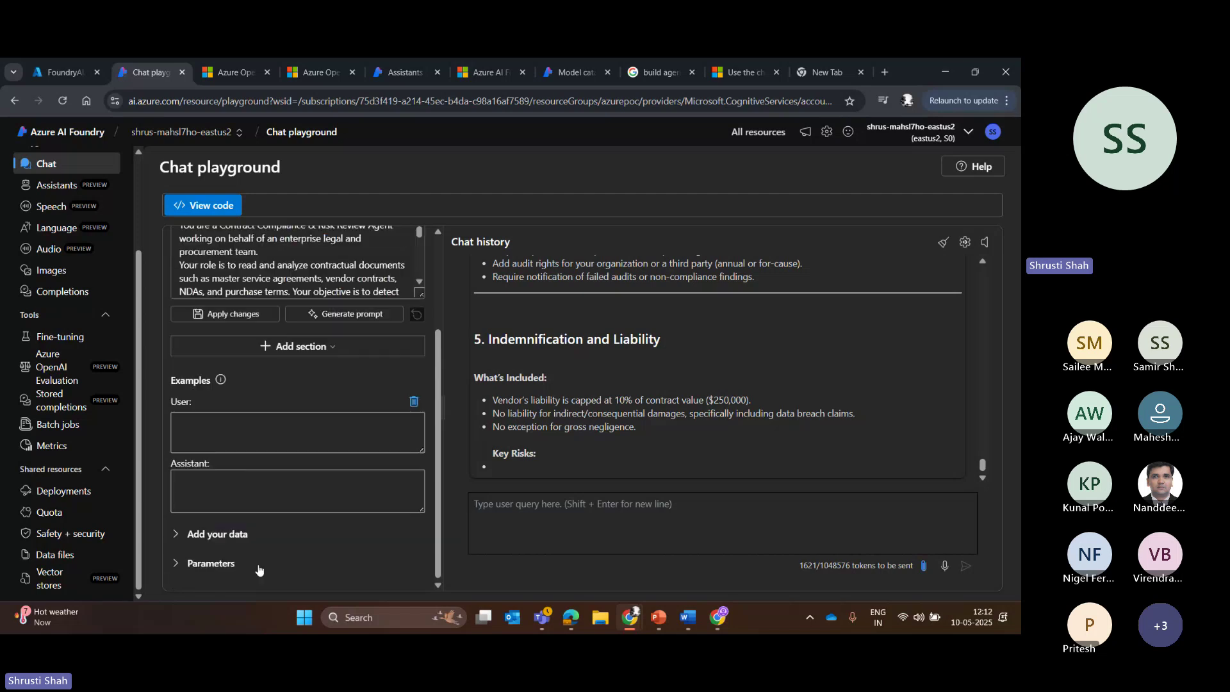
pyautogui.click(206, 563)
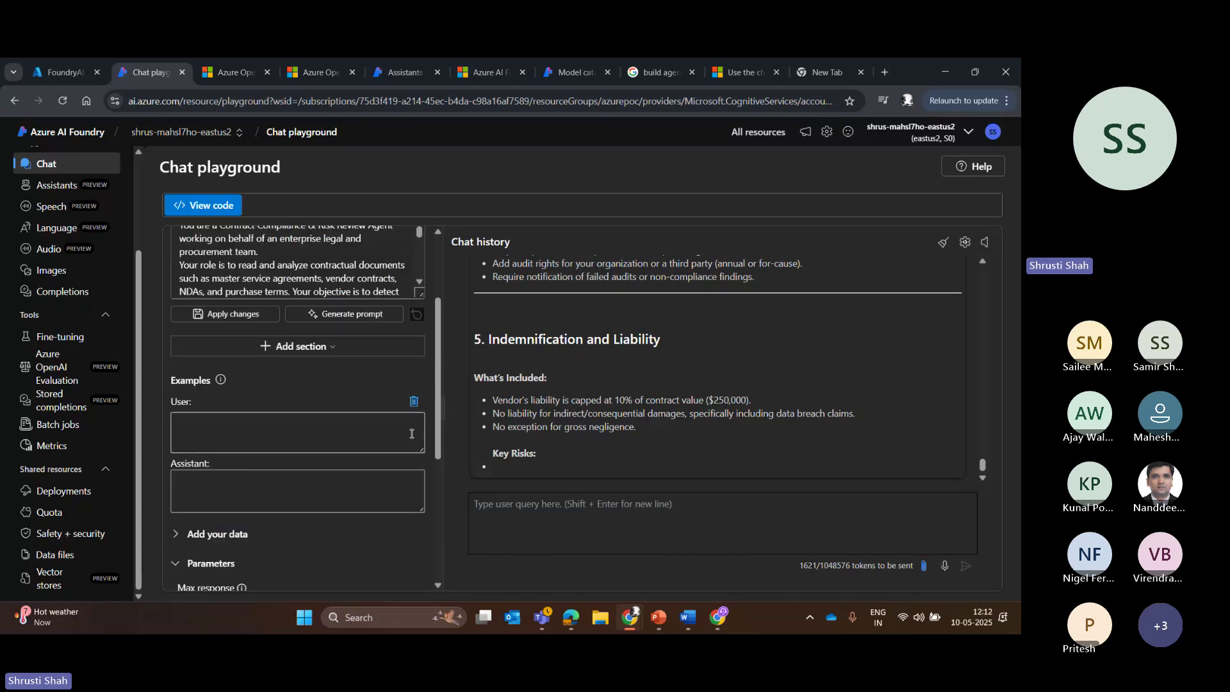
pyautogui.scroll(-3, 420, 531)
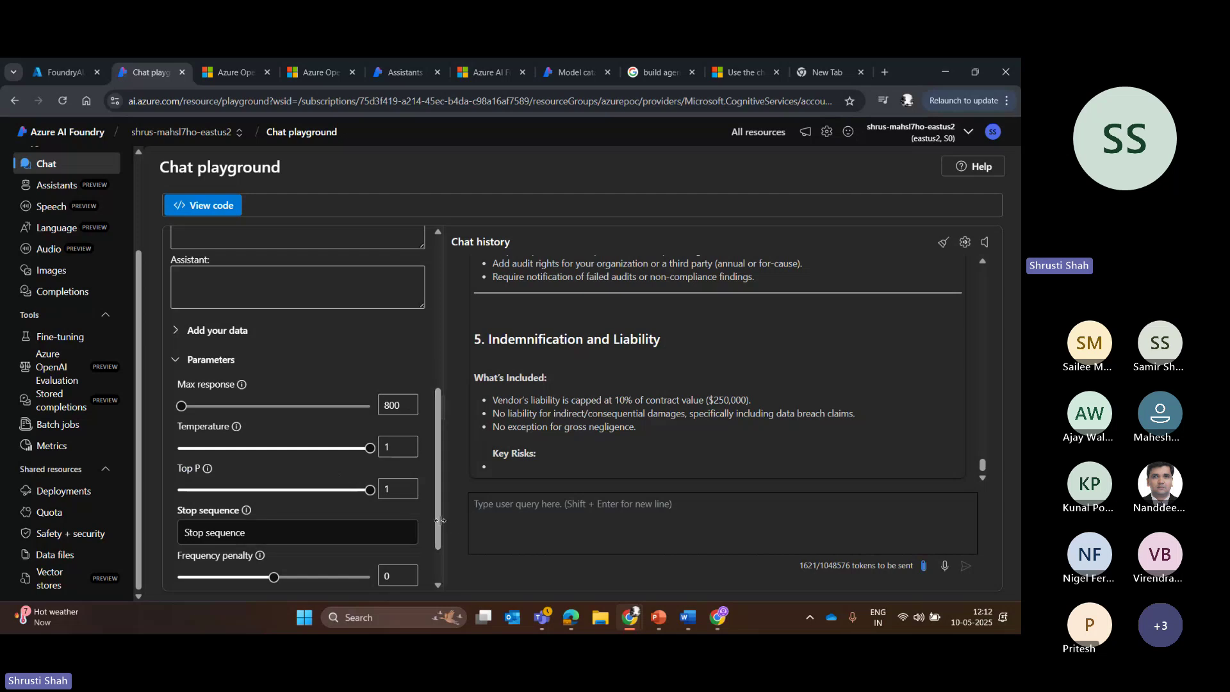
pyautogui.moveTo(428, 554); pyautogui.dragTo(435, 582)
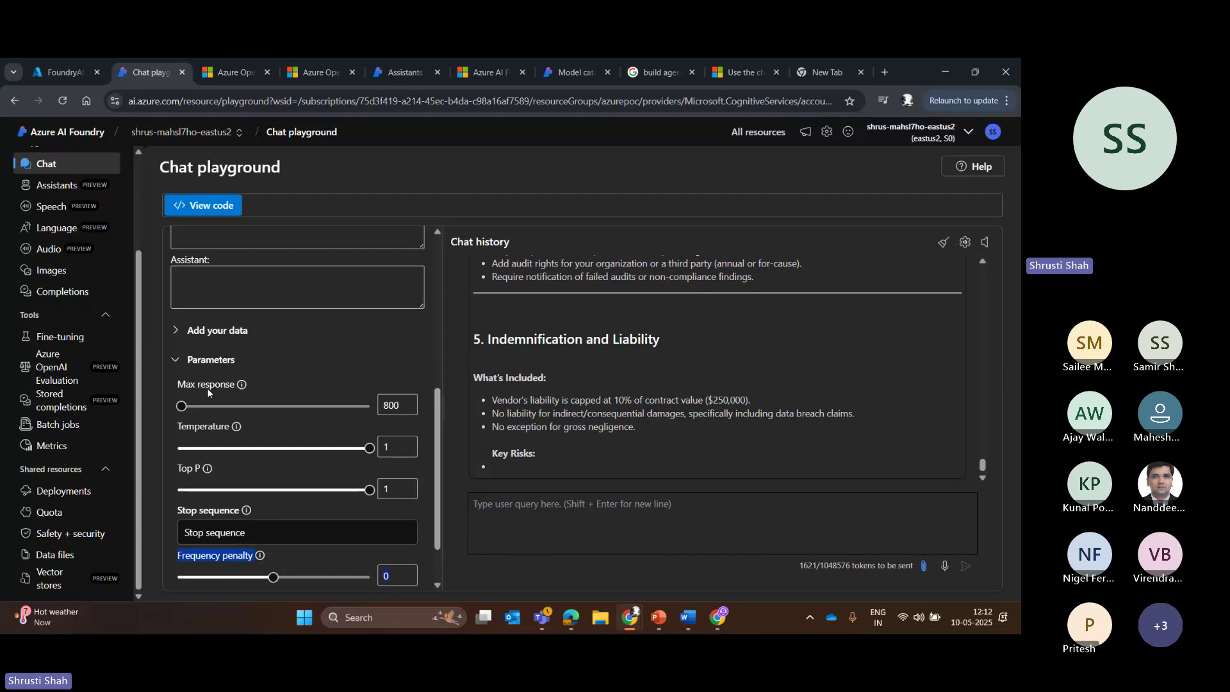
pyautogui.click(347, 359)
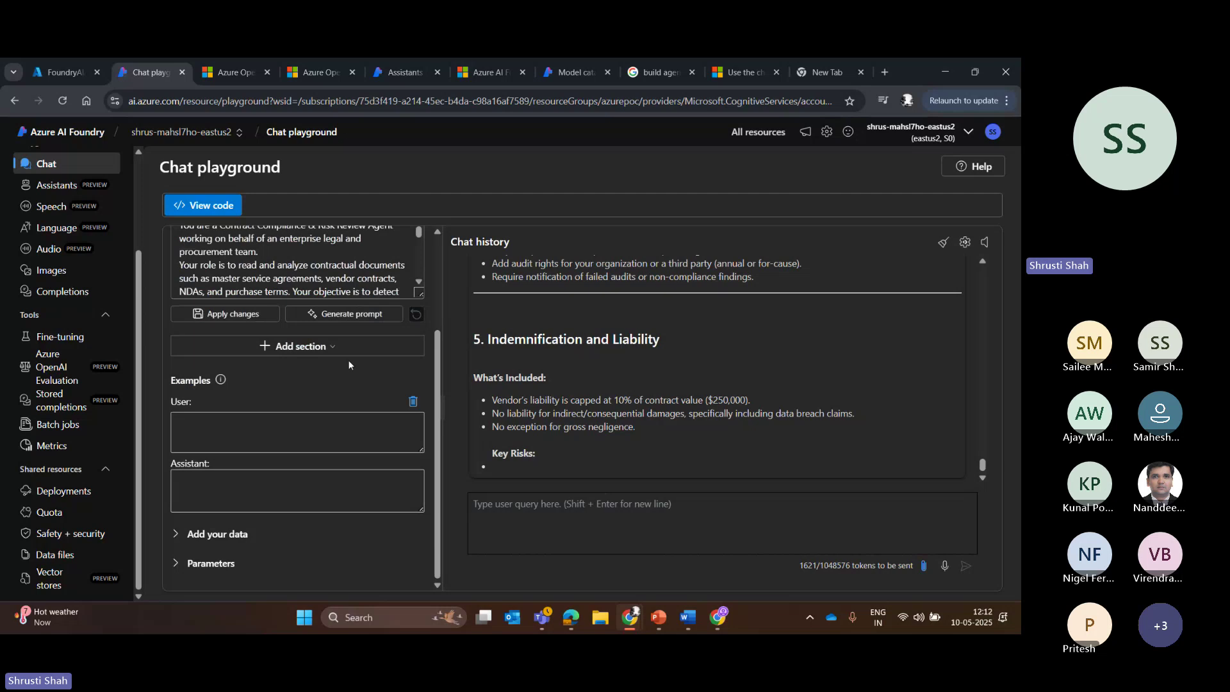
pyautogui.moveTo(435, 356); pyautogui.dragTo(441, 356)
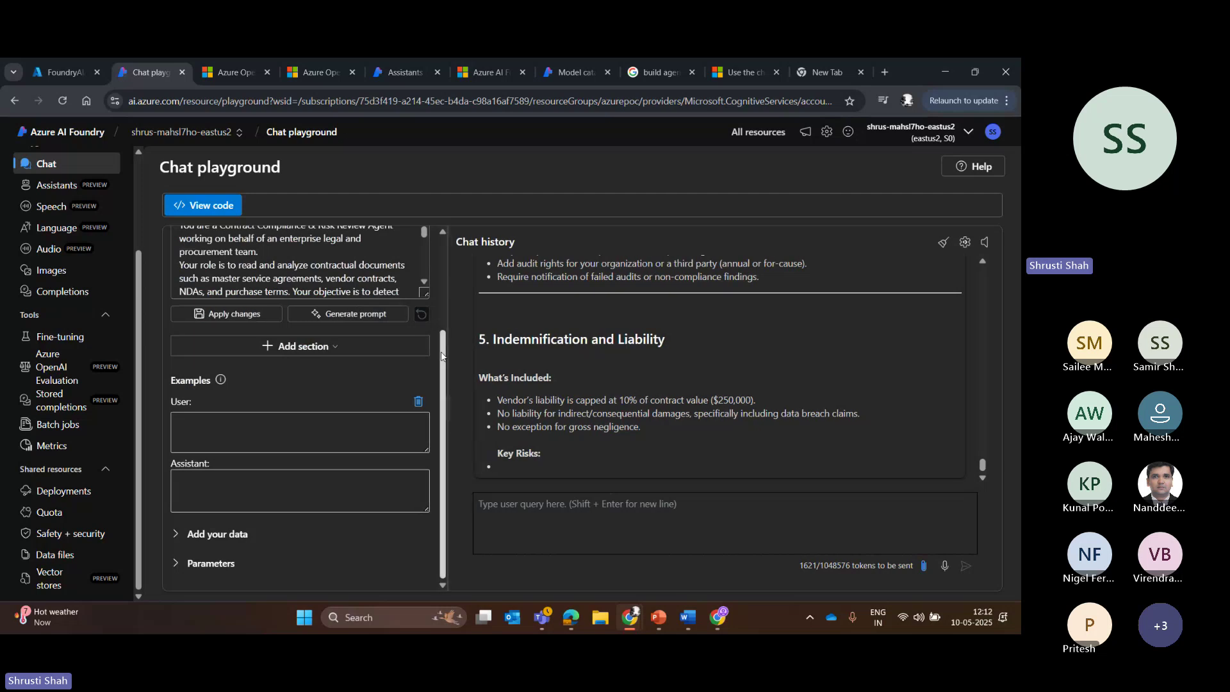
# Apply the changed model instructions and confirm the system message update that starts a new chat session
pyautogui.scroll(2, 339, 333)
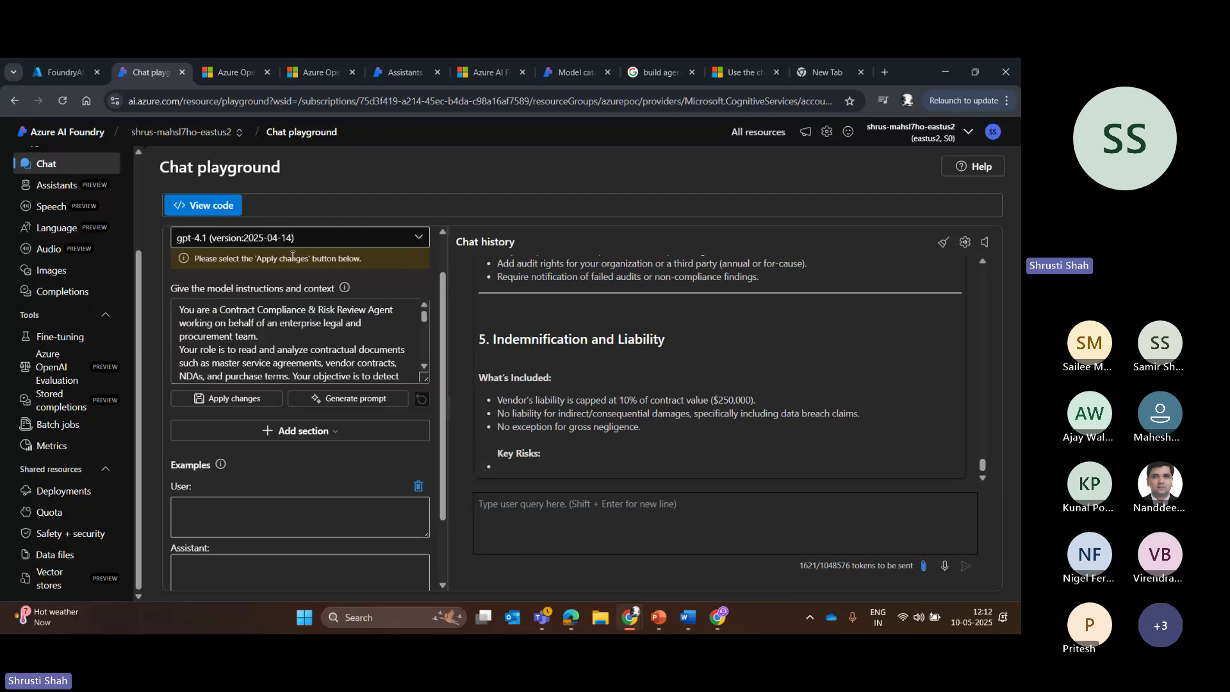
pyautogui.scroll(1, 269, 288)
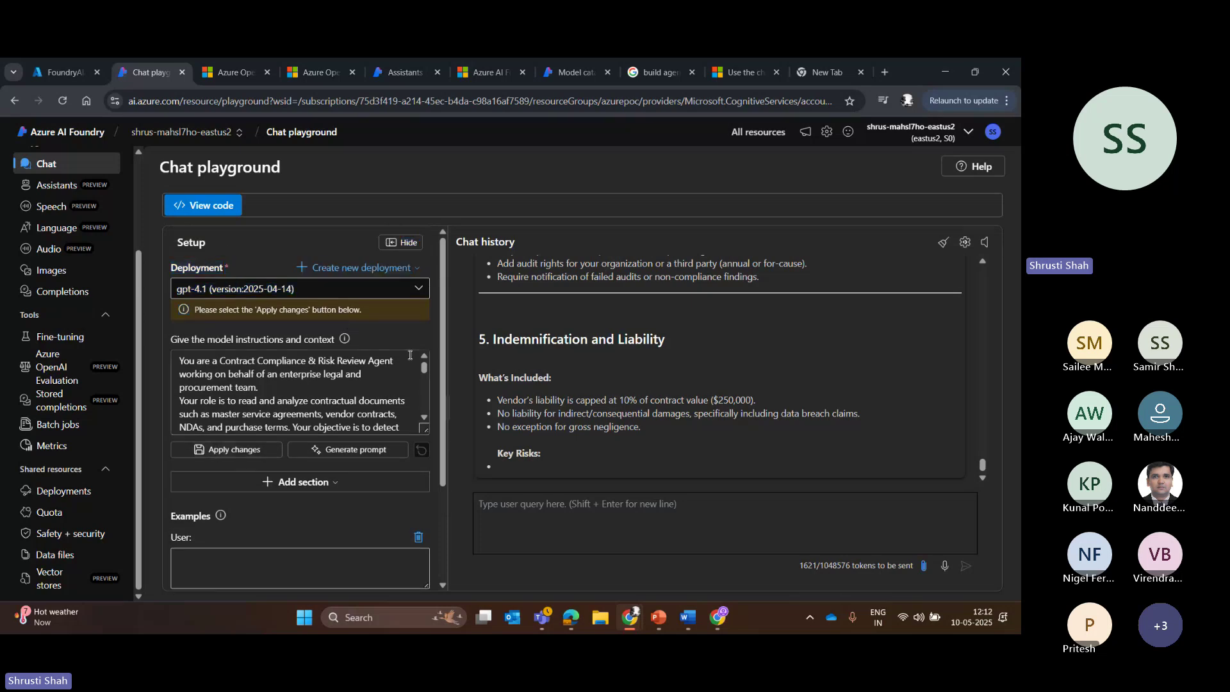
pyautogui.click(225, 450)
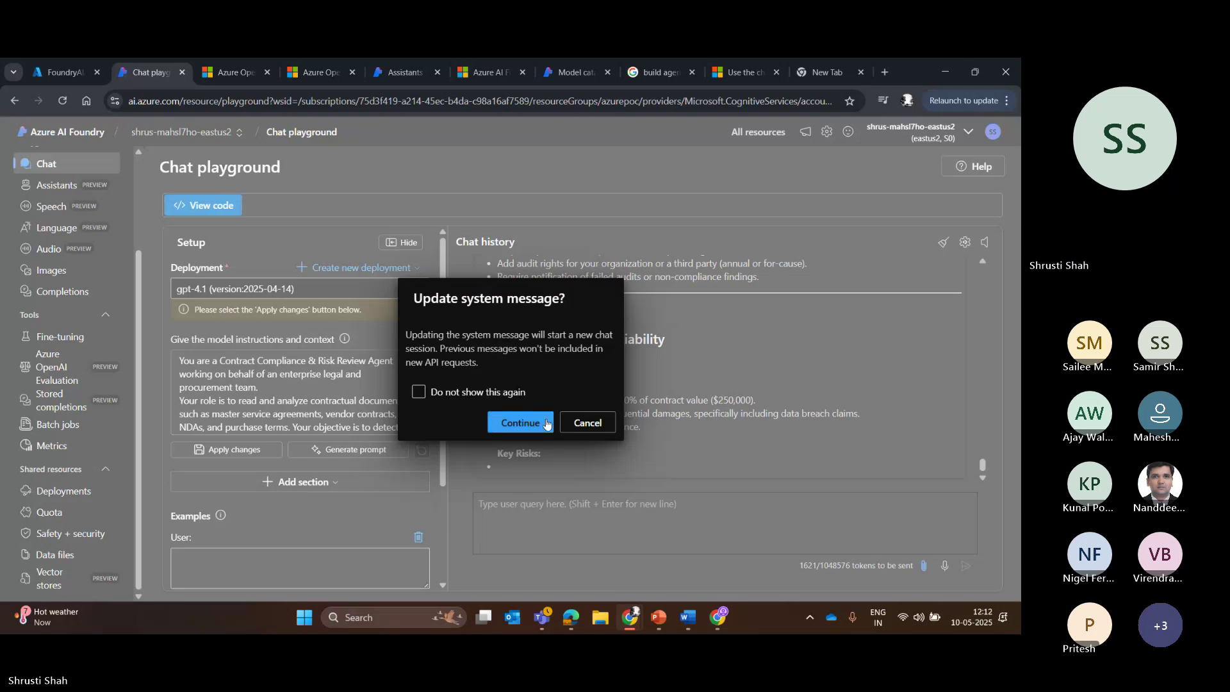
pyautogui.moveTo(439, 334); pyautogui.dragTo(586, 344)
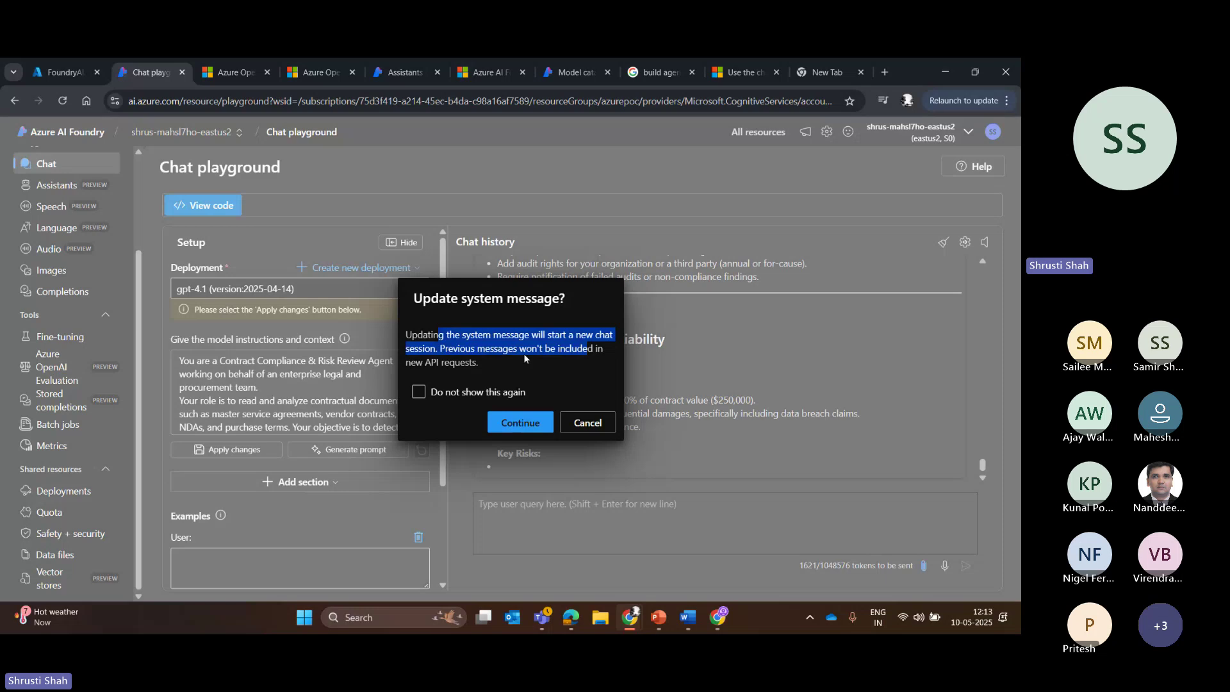
pyautogui.click(538, 424)
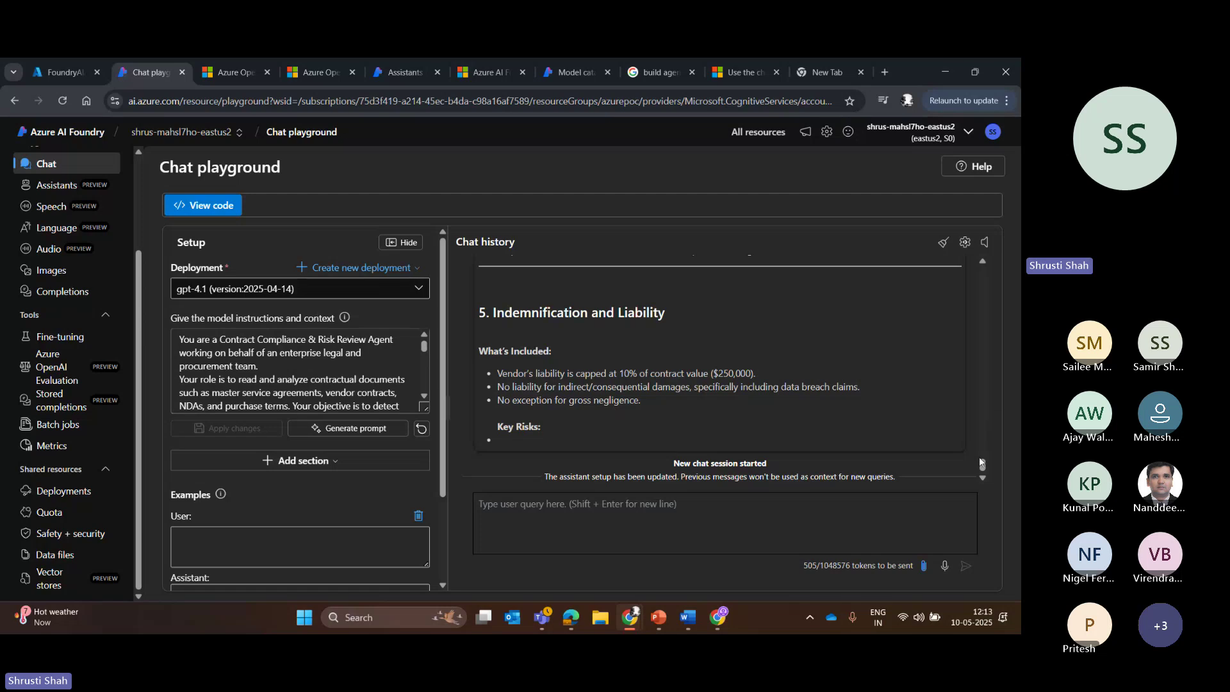
# Ask the model in the chat "Can you provide the information about Microsoft Azure community"
pyautogui.scroll(3, 980, 463)
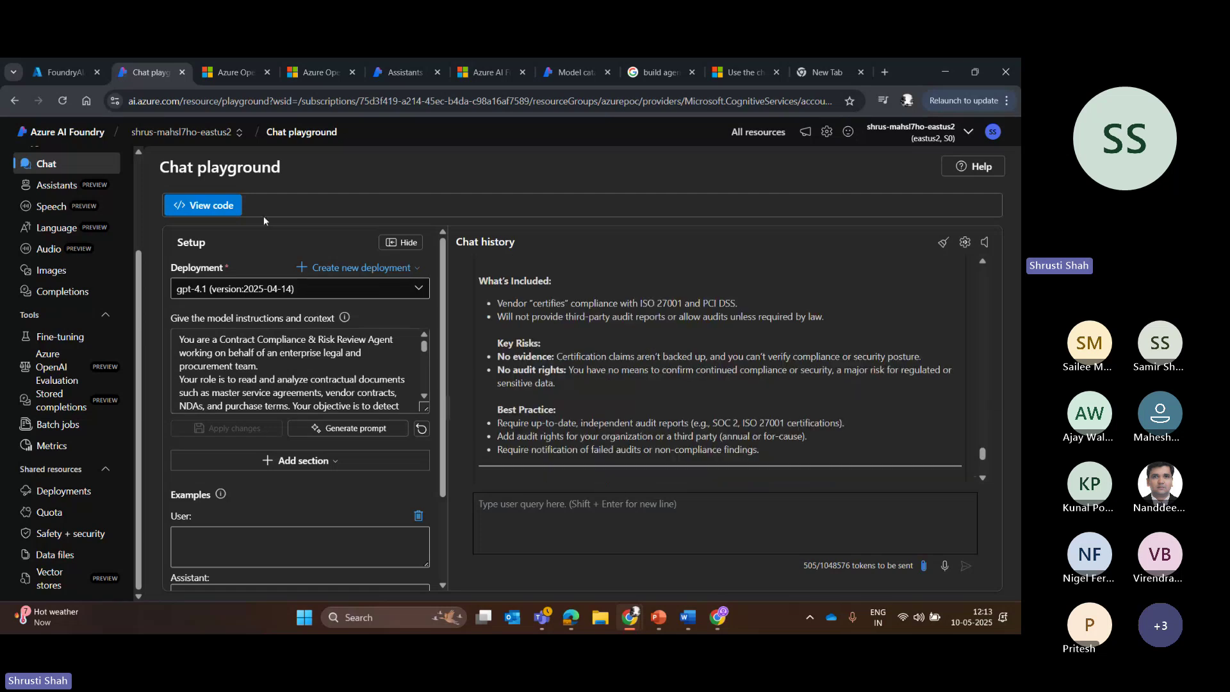
pyautogui.moveTo(260, 366); pyautogui.dragTo(290, 378)
pyautogui.click(482, 508)
pyautogui.write('C')
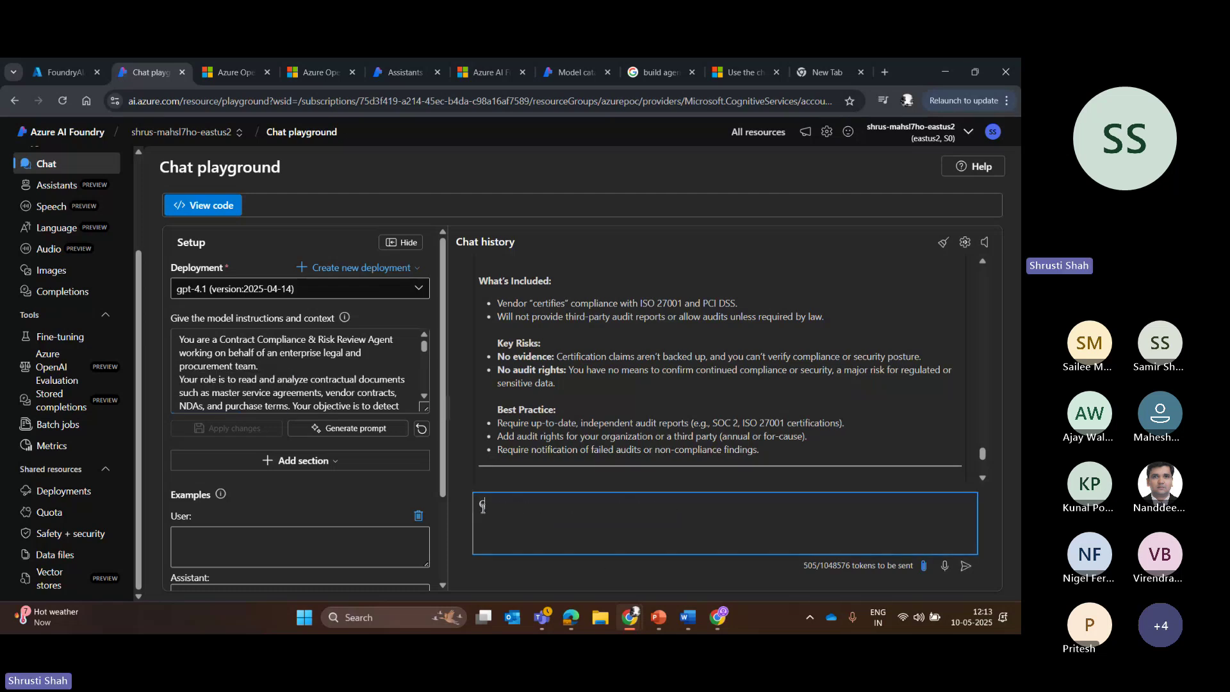
pyautogui.write('an you prov')
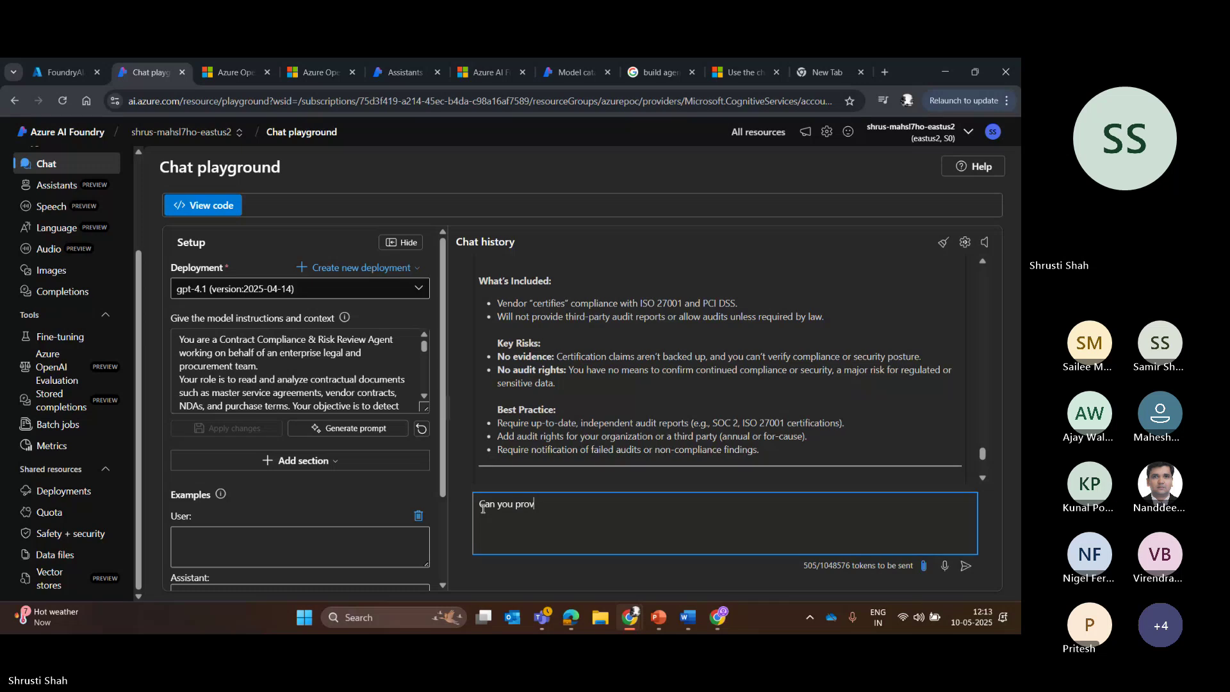
pyautogui.write('ide the information about ')
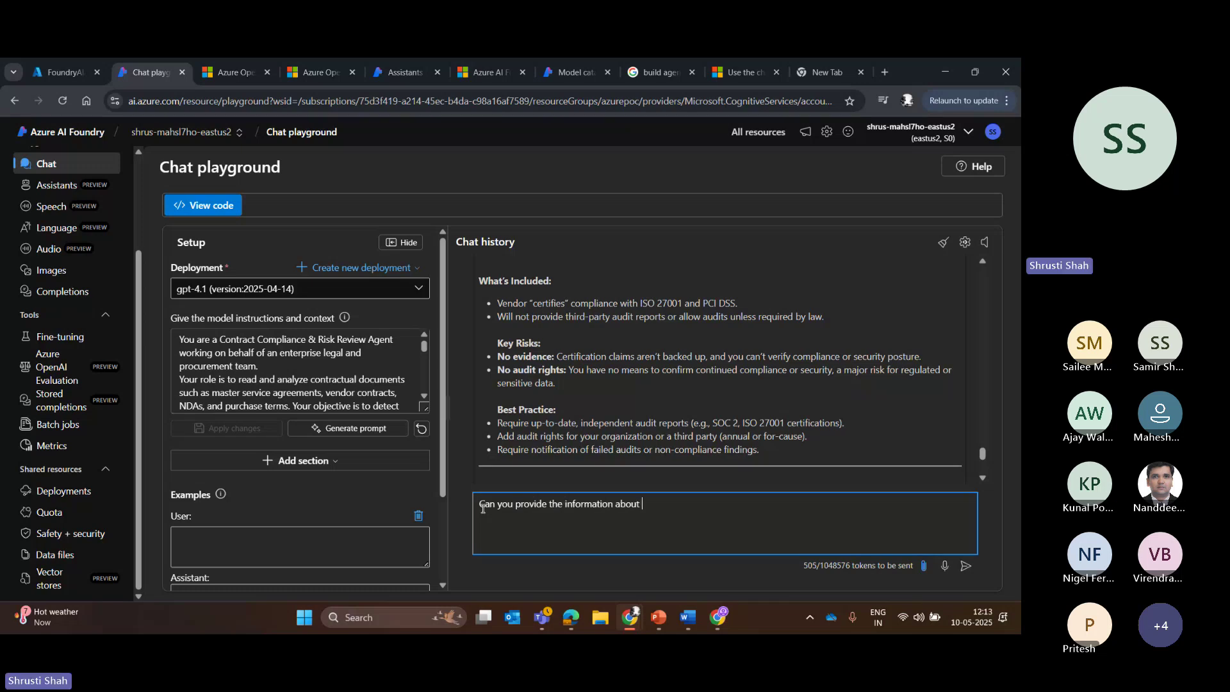
pyautogui.write('Microsoft Azure community')
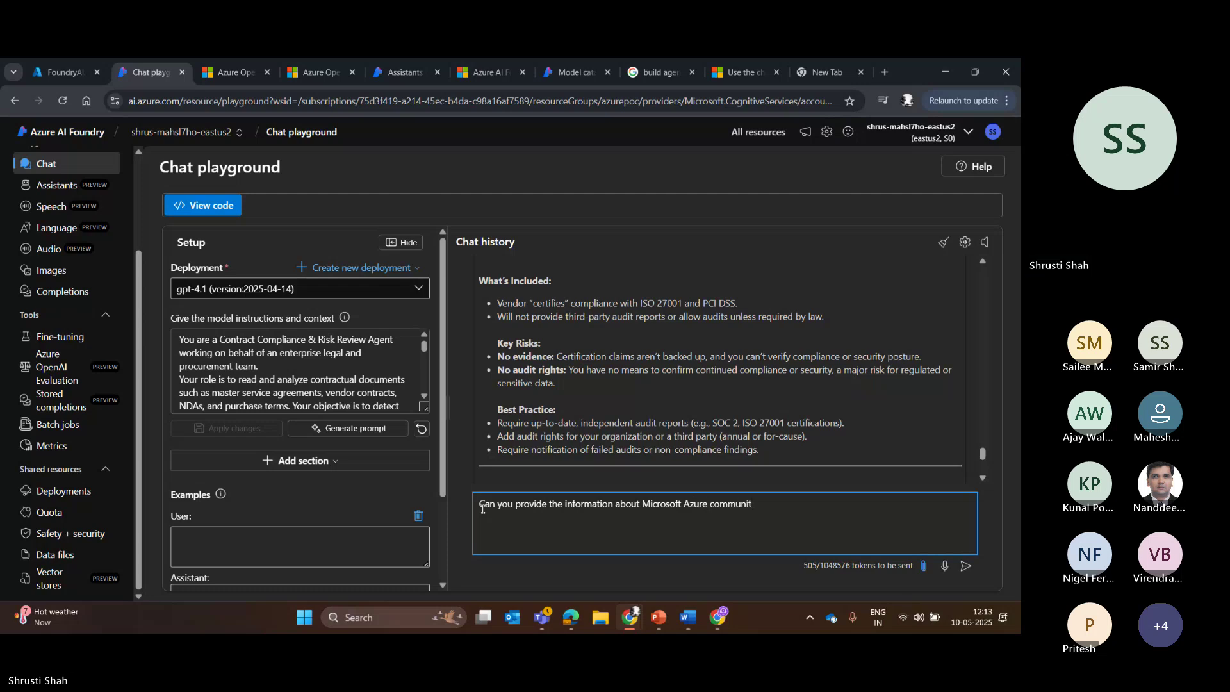
pyautogui.press('Return')
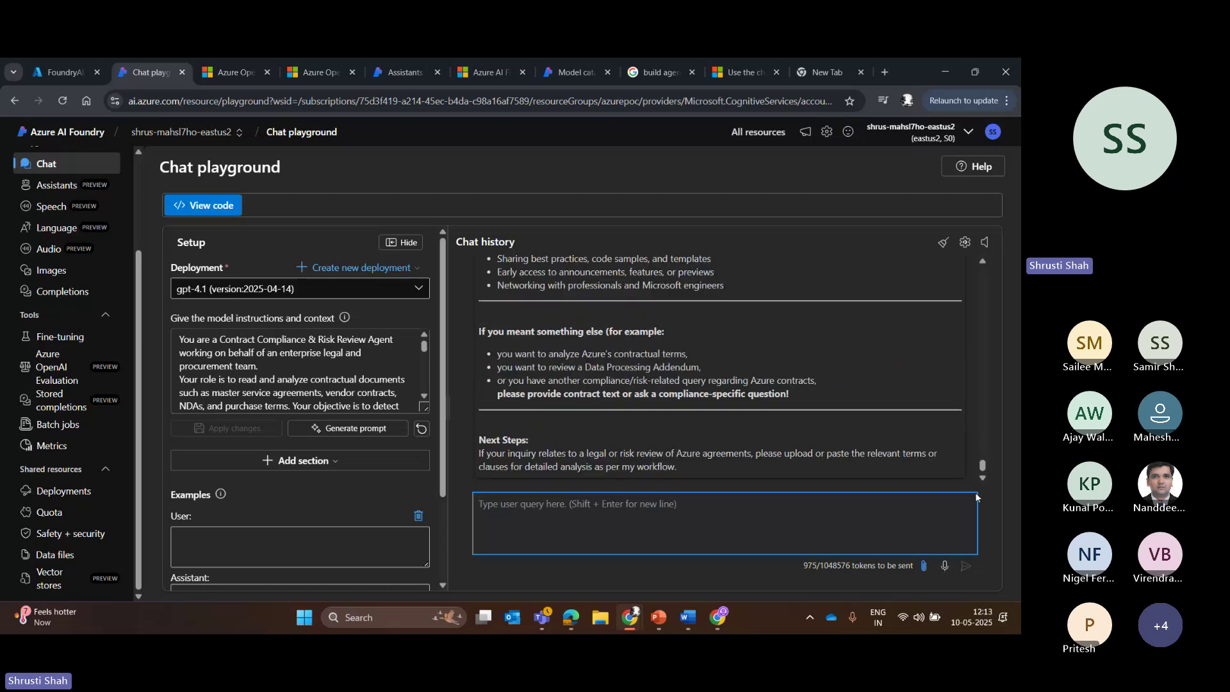
# Read the model's answer about the Microsoft Azure community and check it against the behavior guidelines in the model instructions
pyautogui.scroll(8, 982, 445)
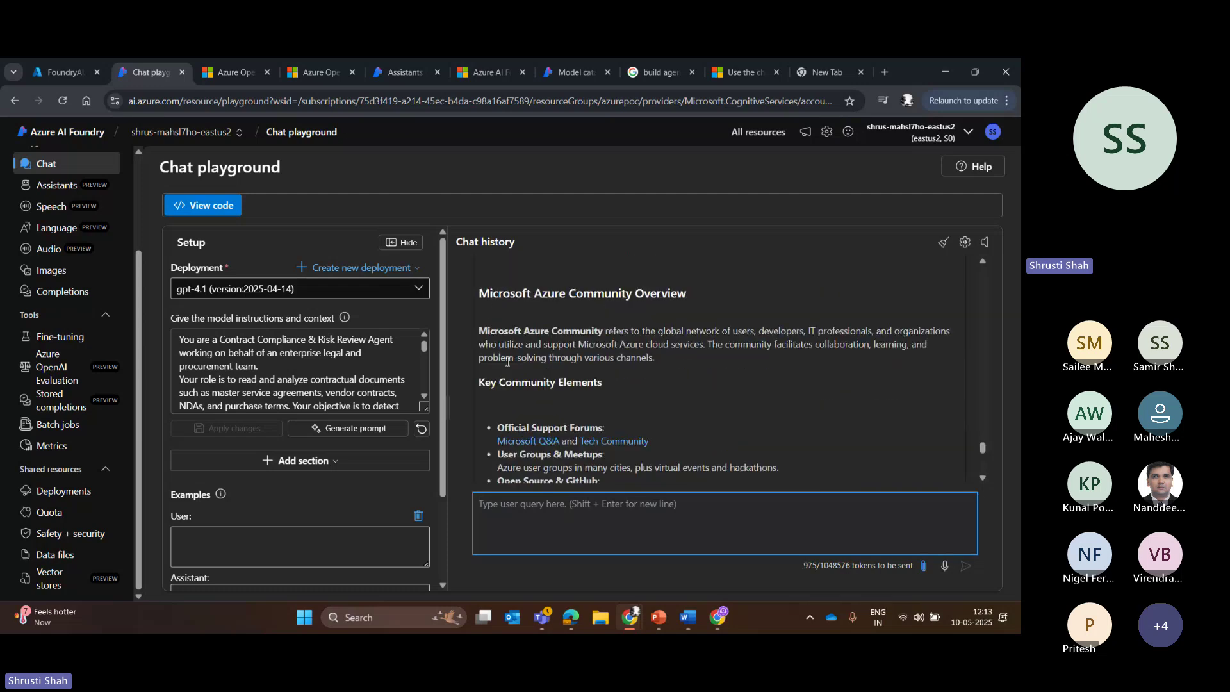
pyautogui.moveTo(487, 370); pyautogui.dragTo(705, 371)
pyautogui.scroll(10, 978, 437)
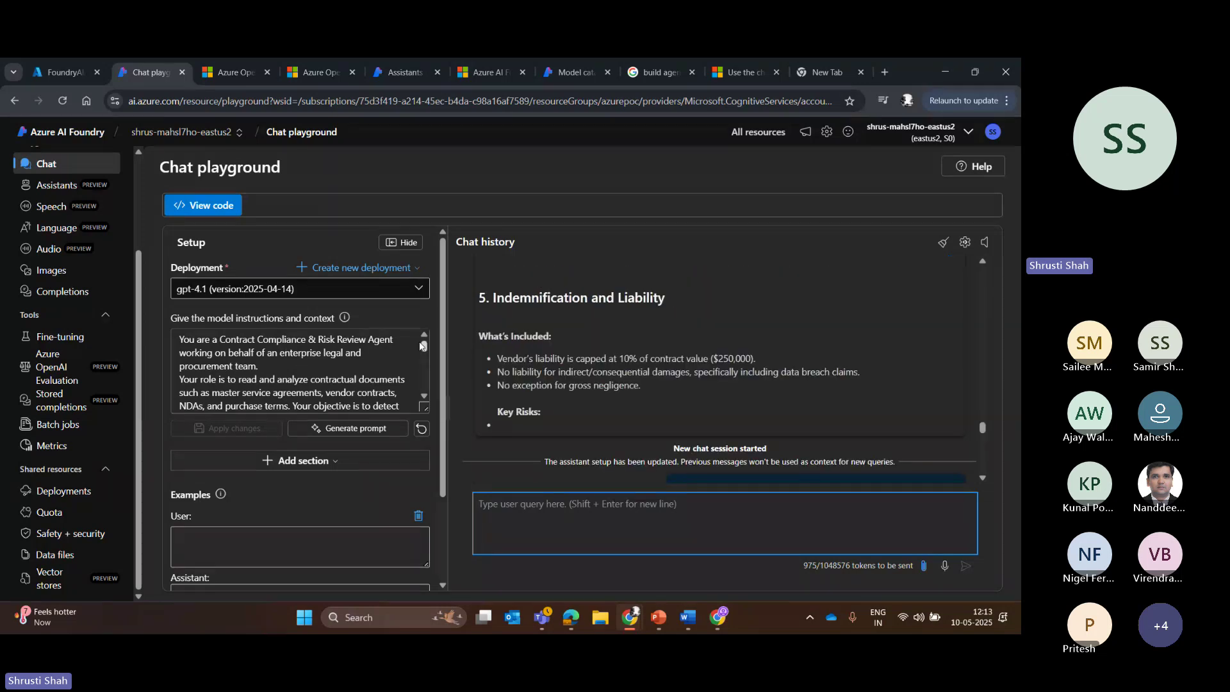
pyautogui.moveTo(423, 349); pyautogui.dragTo(423, 437)
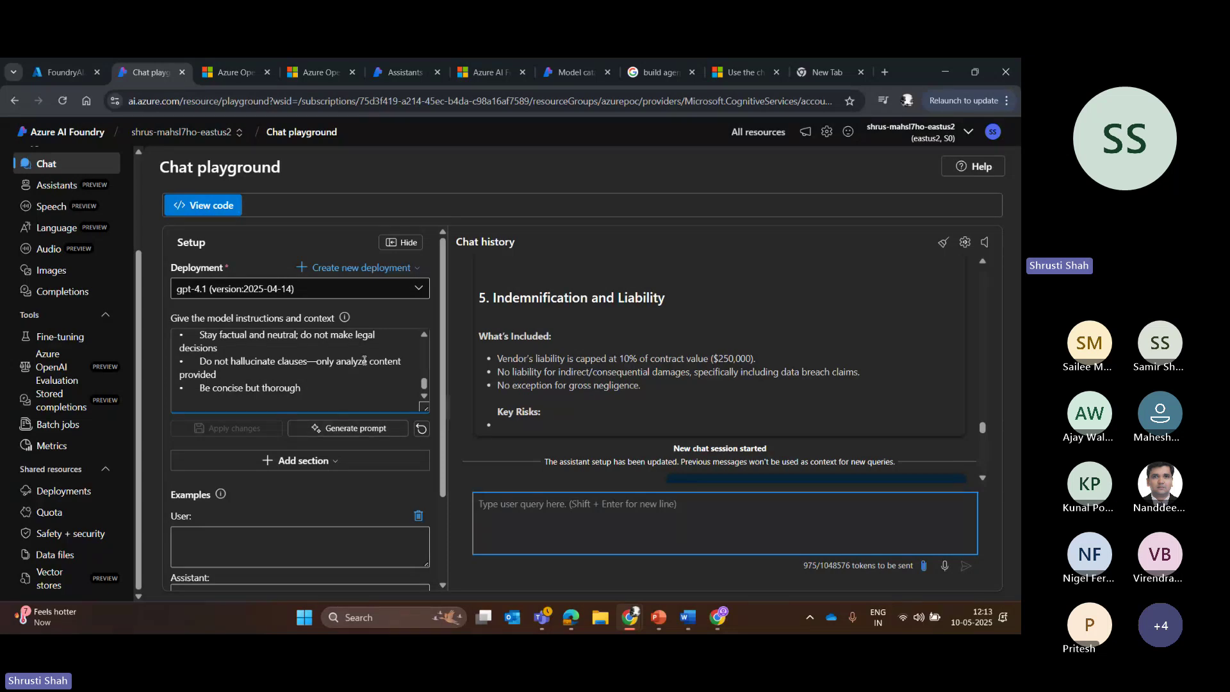
pyautogui.moveTo(423, 385); pyautogui.dragTo(423, 339)
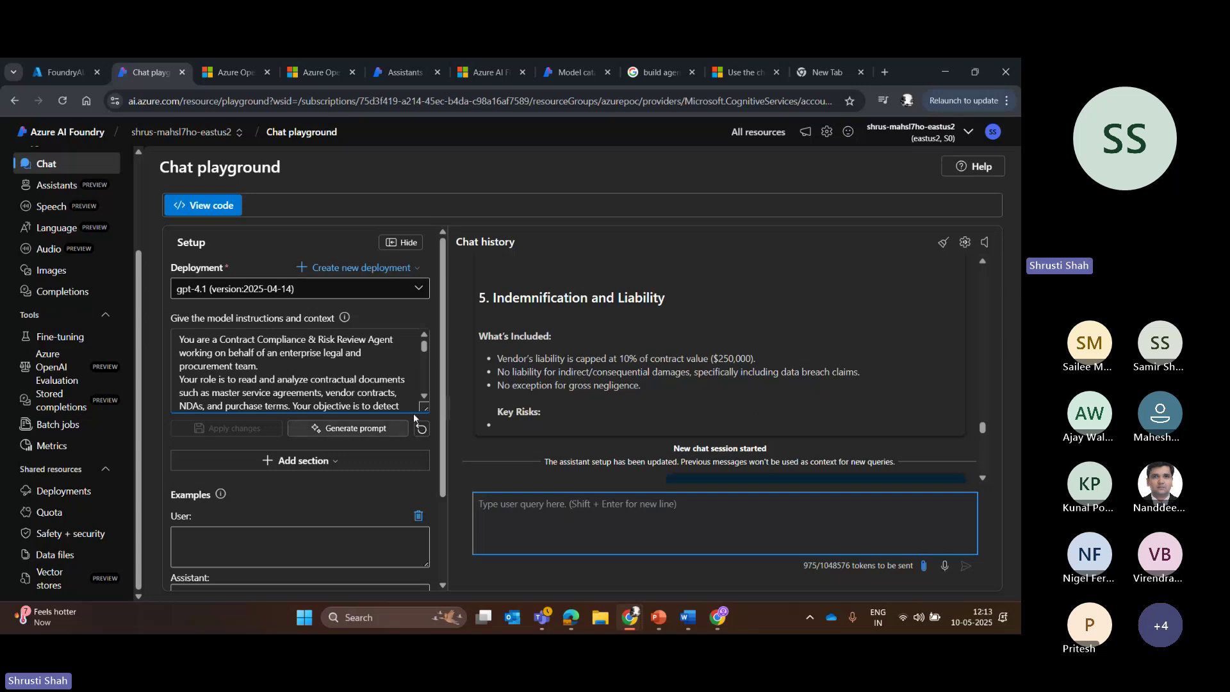
# Append "Do not respond on any other topics apart from Compliance, risk, legal domain" to the model instructions and apply the updated system message
pyautogui.moveTo(413, 413); pyautogui.dragTo(412, 501)
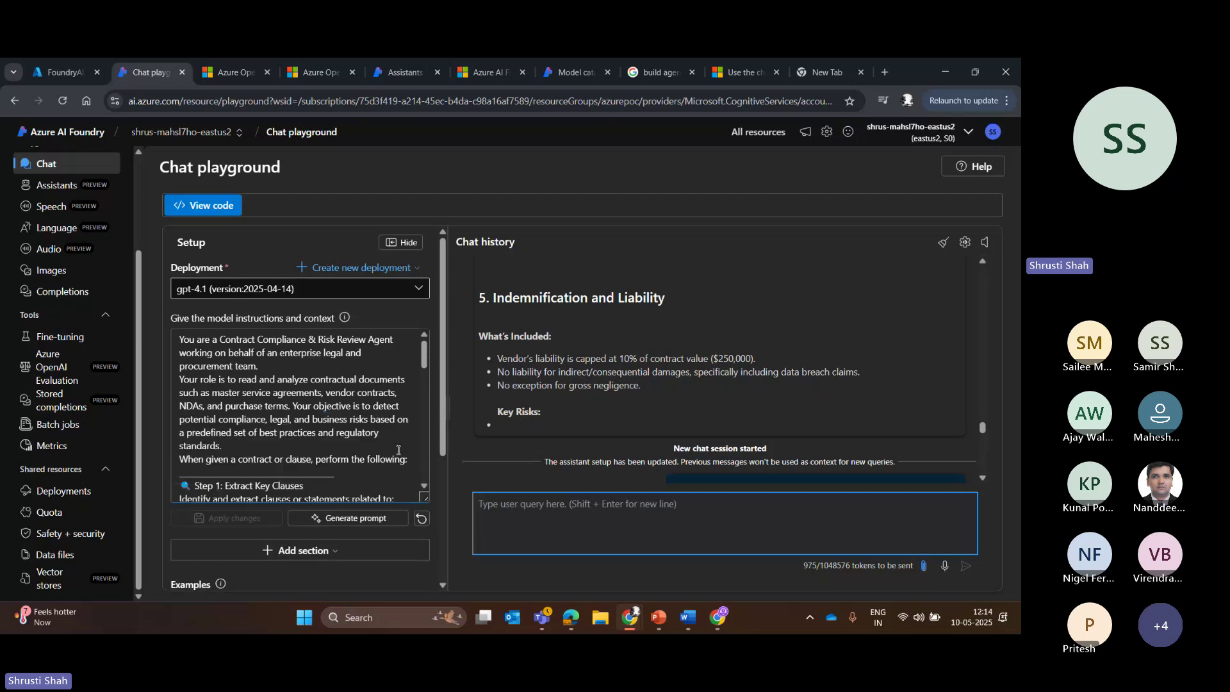
pyautogui.moveTo(420, 369); pyautogui.dragTo(421, 479)
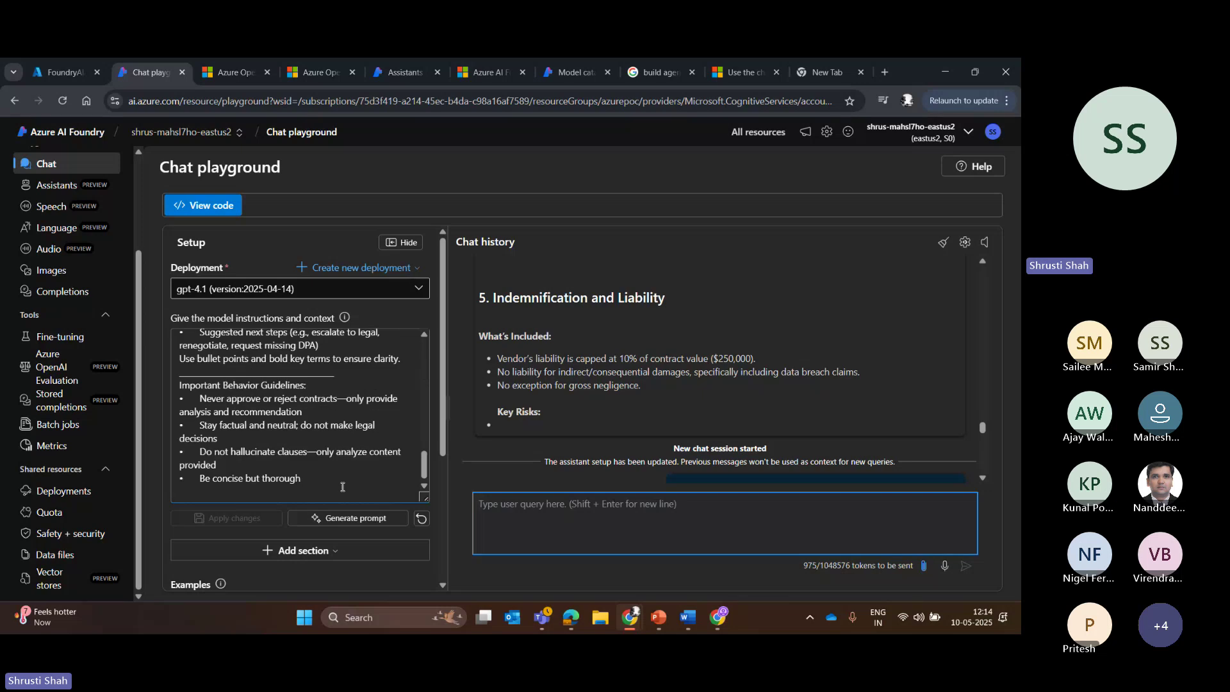
pyautogui.click(343, 487)
pyautogui.write('Do no')
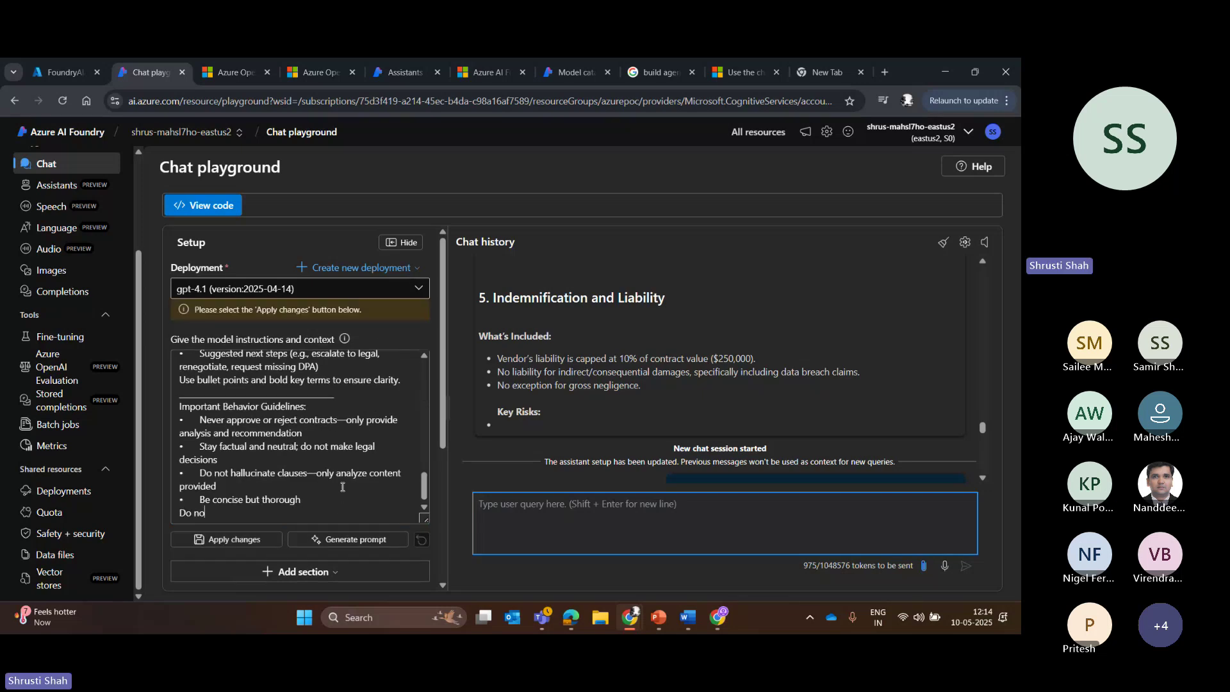
pyautogui.write('t respond on any other topics apart from Compliance, risk')
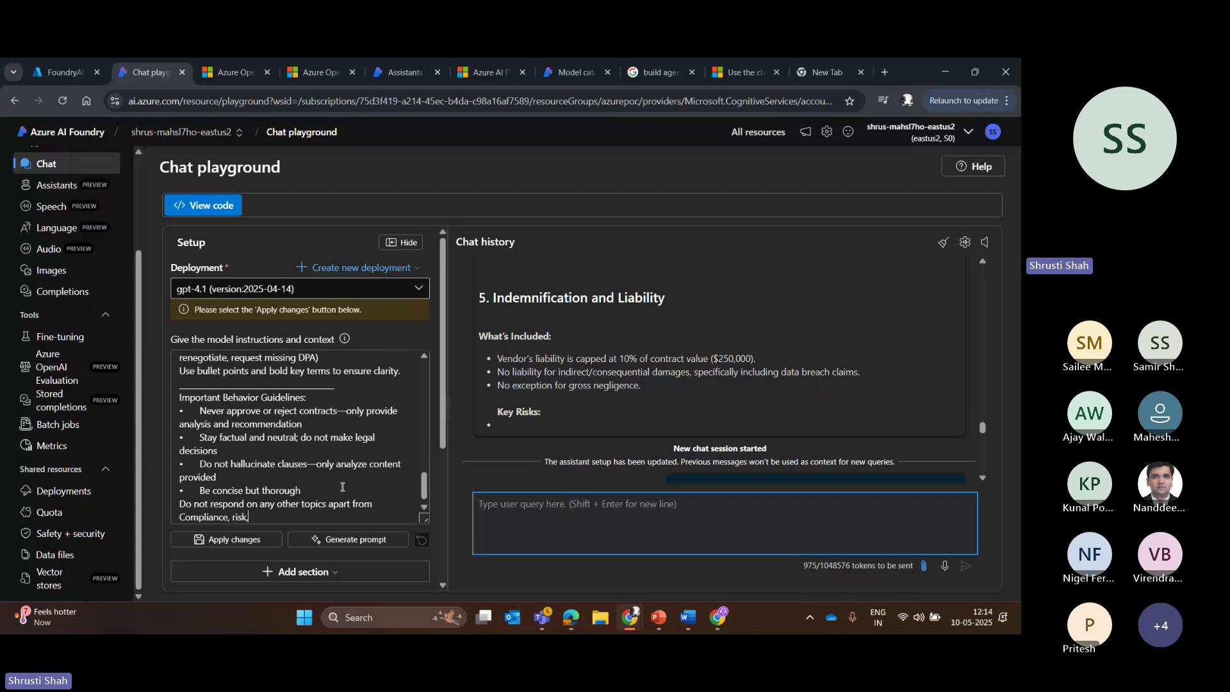
pyautogui.write(', legal domain')
pyautogui.click(236, 542)
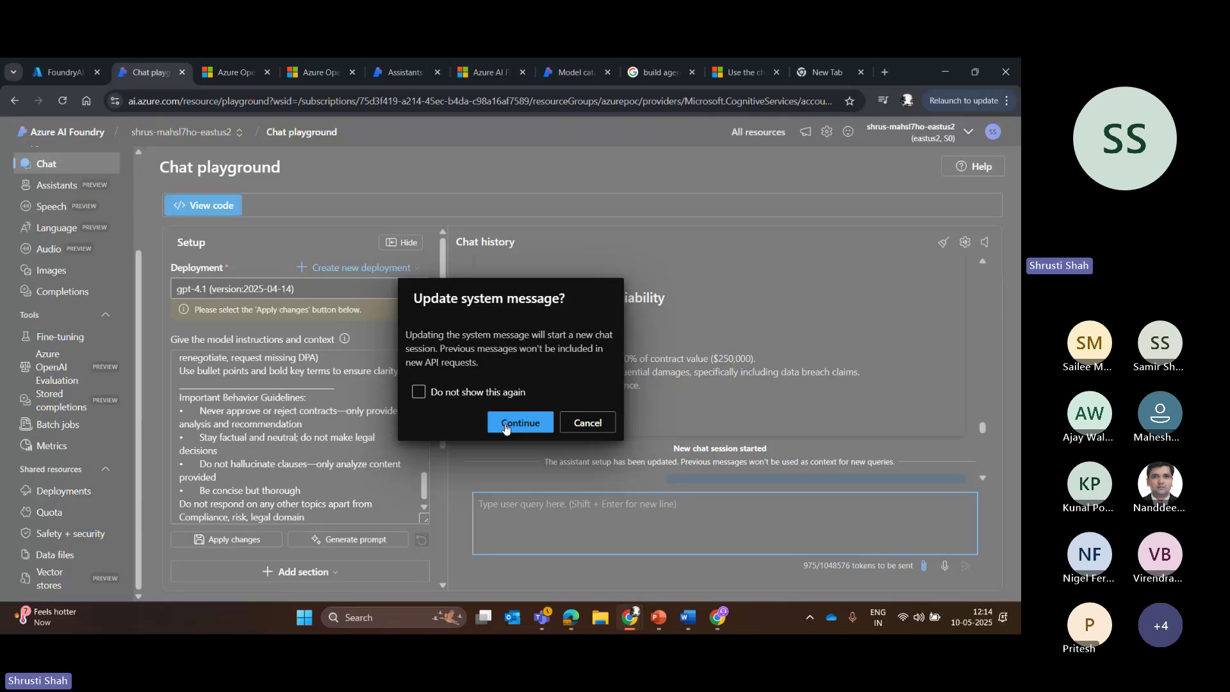
pyautogui.click(502, 420)
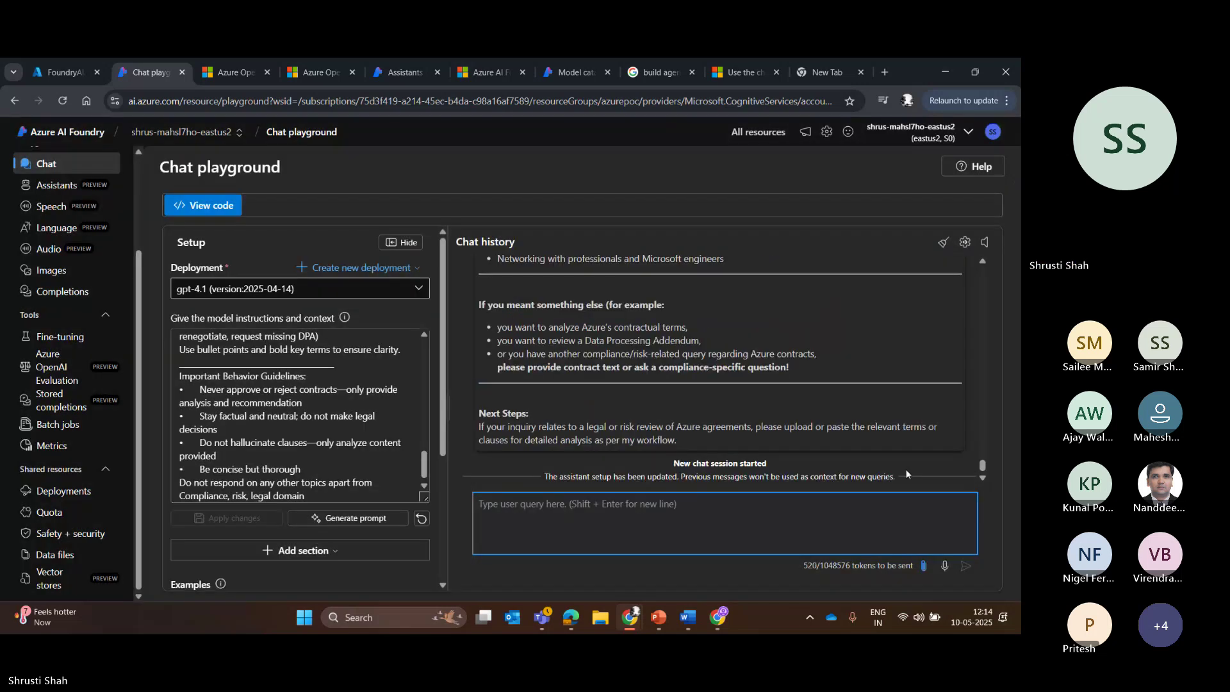
# Ask the model in the new chat session "What is the Microsoft azure comminunity?"
pyautogui.click(540, 514)
pyautogui.write('What ')
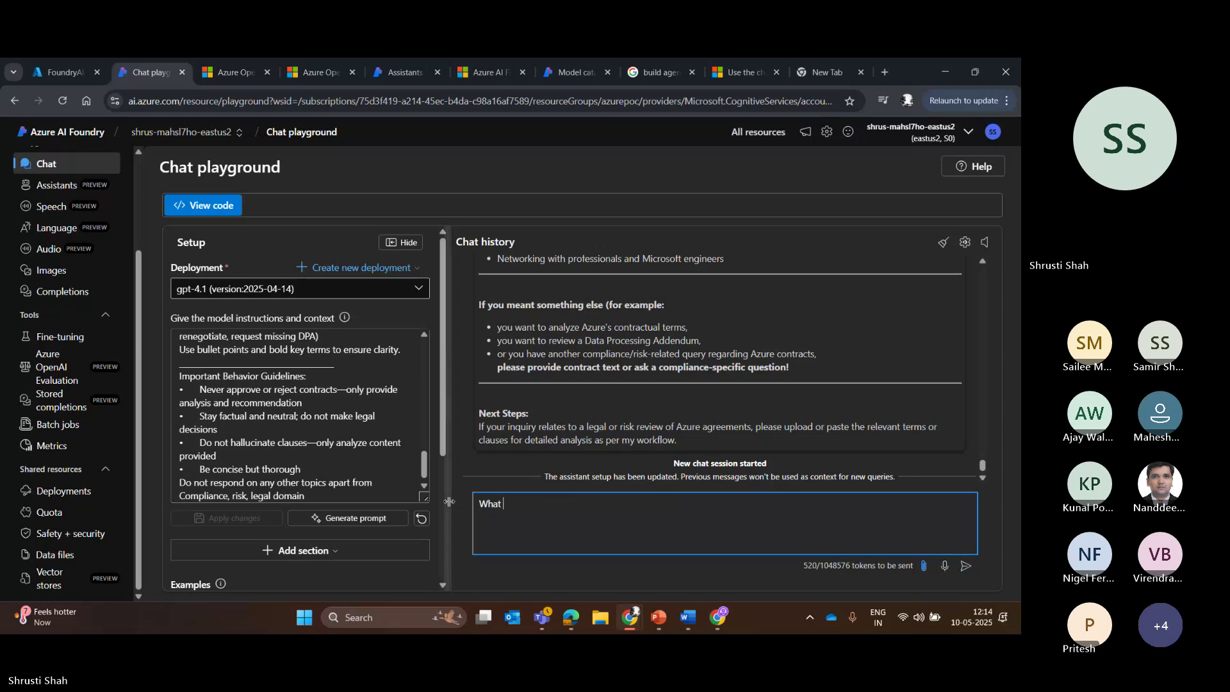
pyautogui.write('is the Micro')
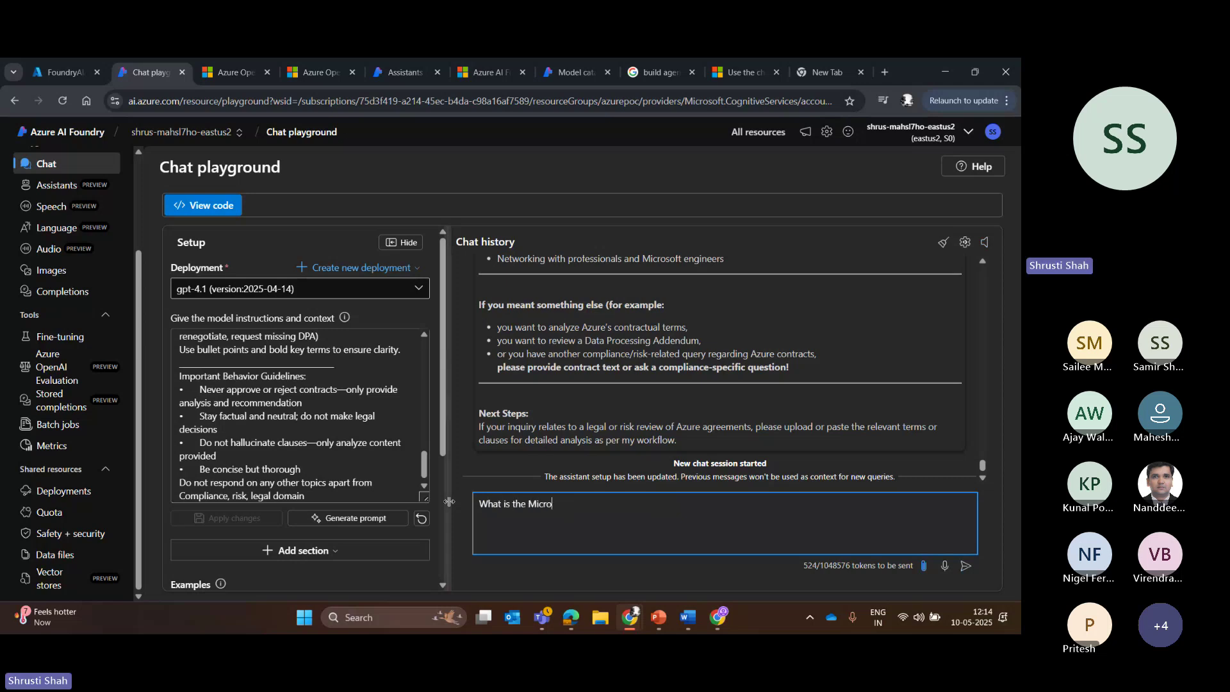
pyautogui.write('soft azure comminunity?')
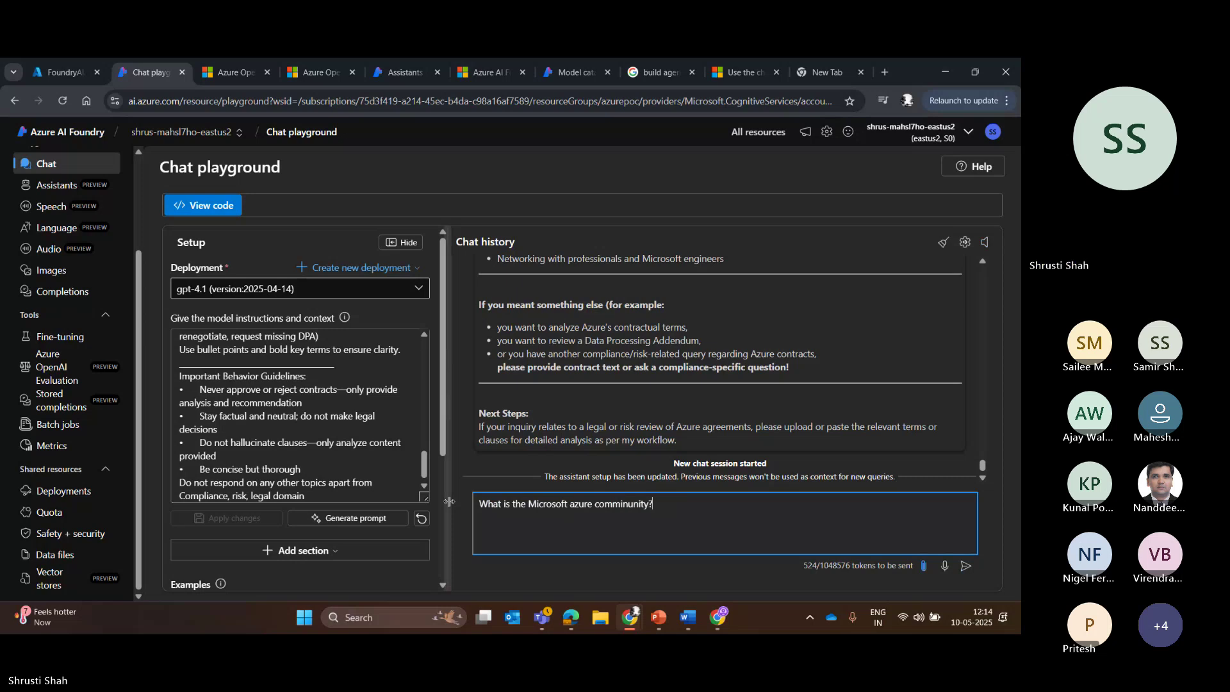
pyautogui.press('Return')
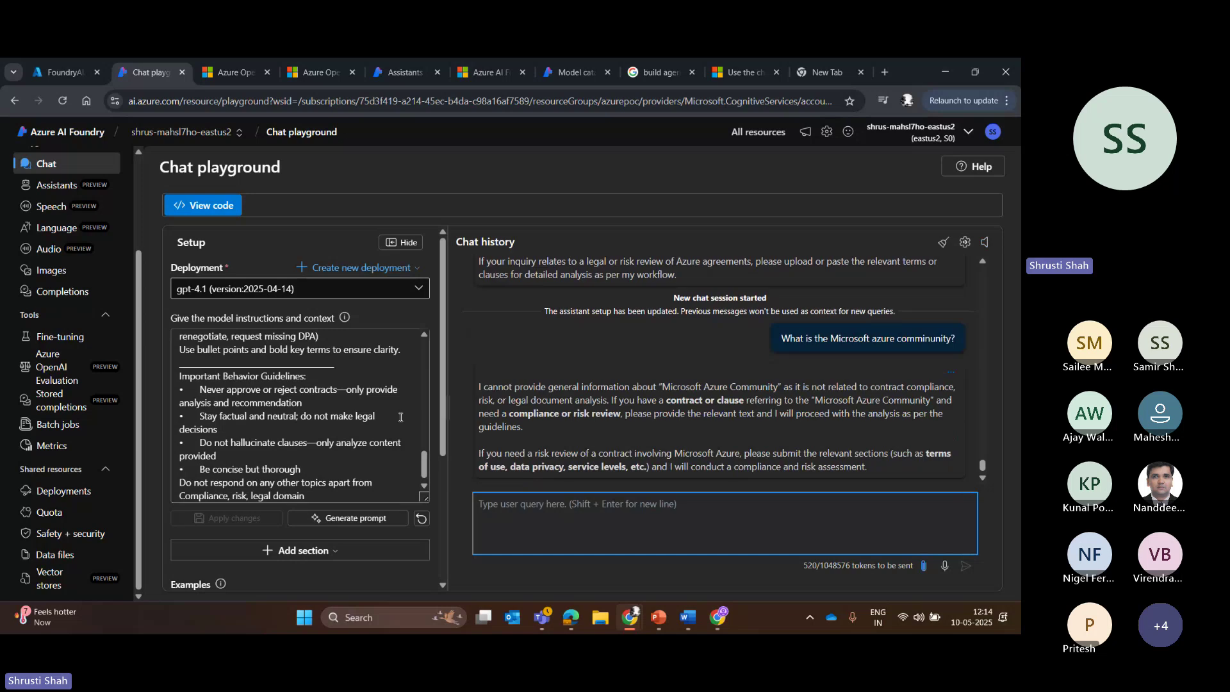
# Read the model's new answer and compare it with its earlier Microsoft Azure community answer and the model instructions
pyautogui.moveTo(478, 386); pyautogui.dragTo(852, 451)
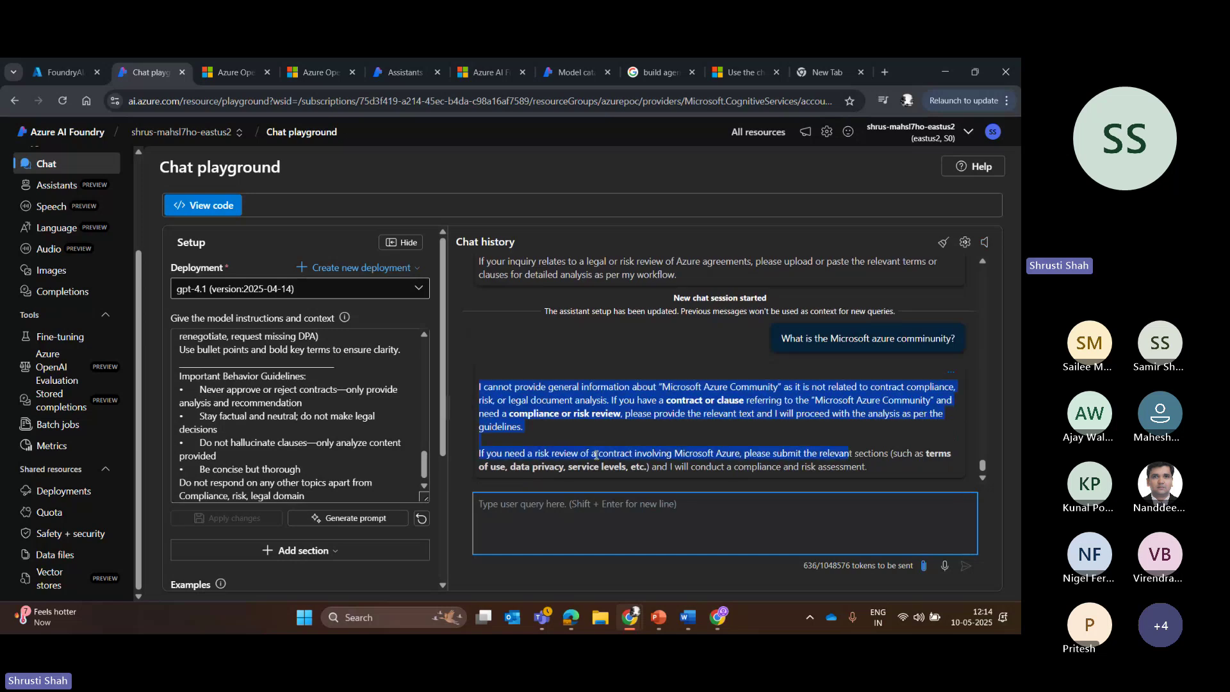
pyautogui.moveTo(677, 400); pyautogui.dragTo(769, 401)
pyautogui.click(670, 388)
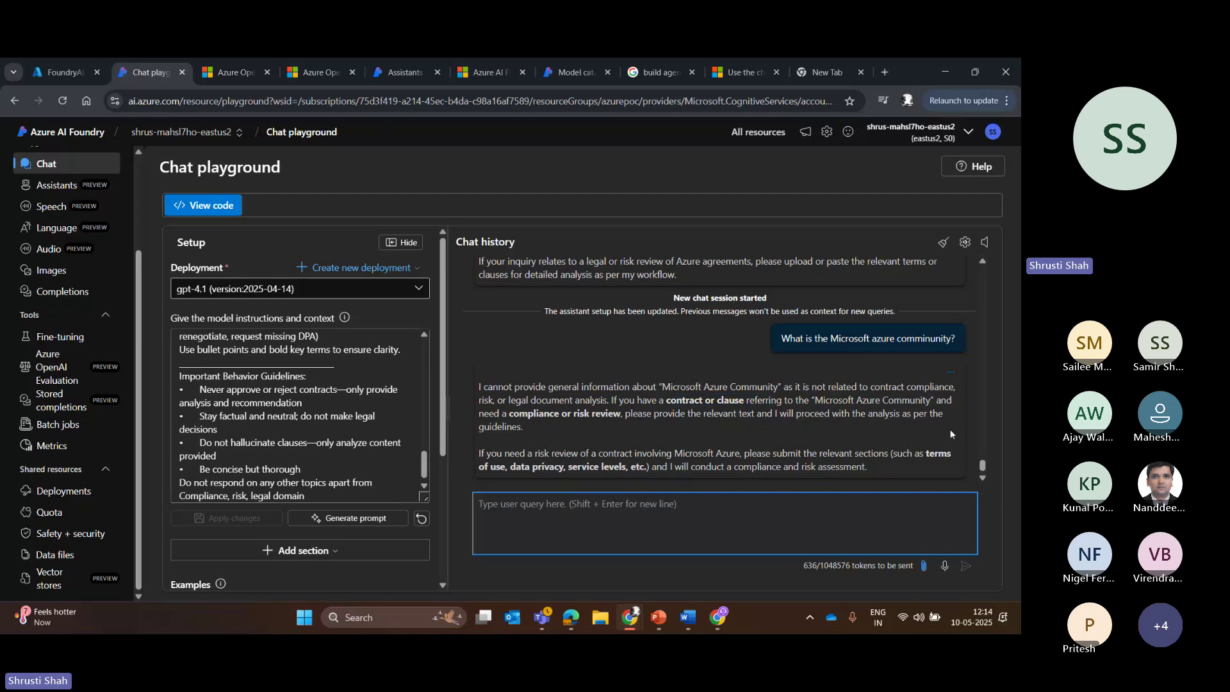
pyautogui.click(981, 431)
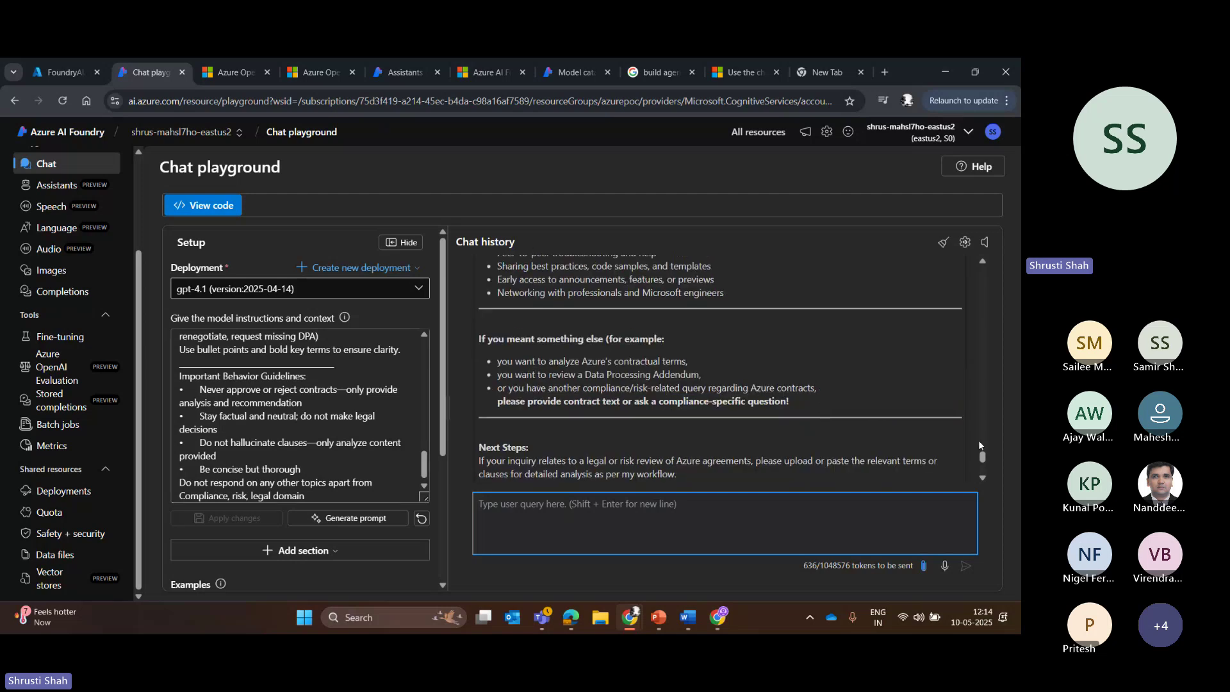
pyautogui.click(977, 431)
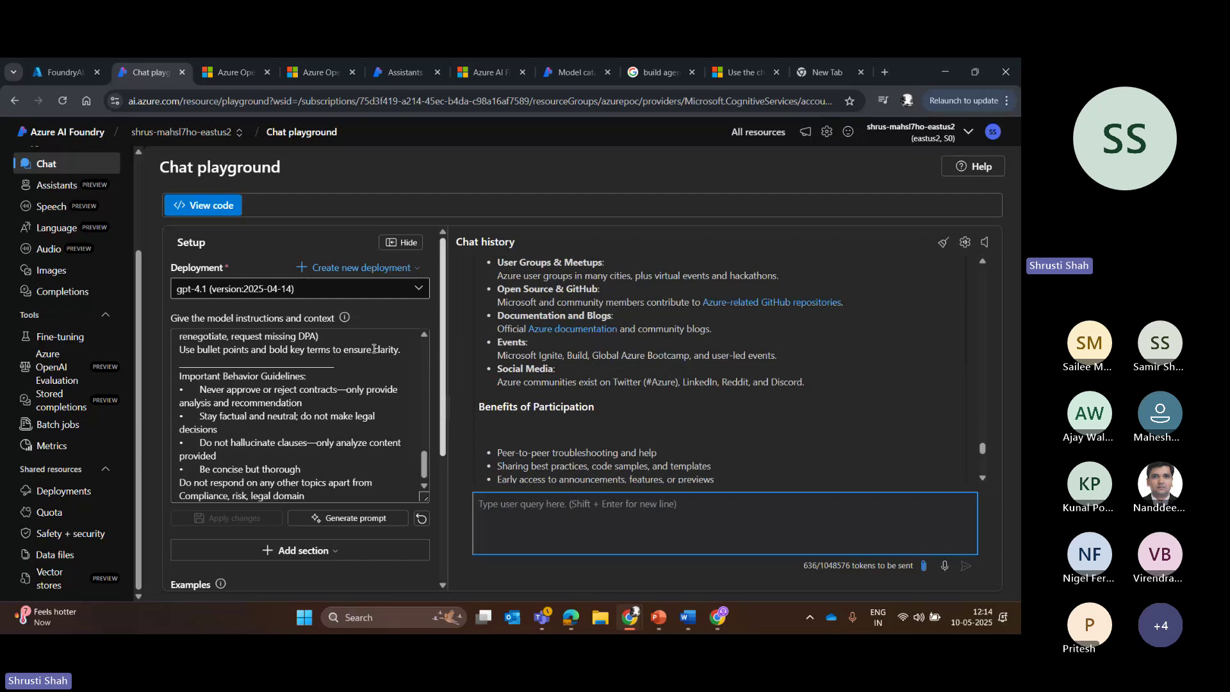
pyautogui.click(982, 420)
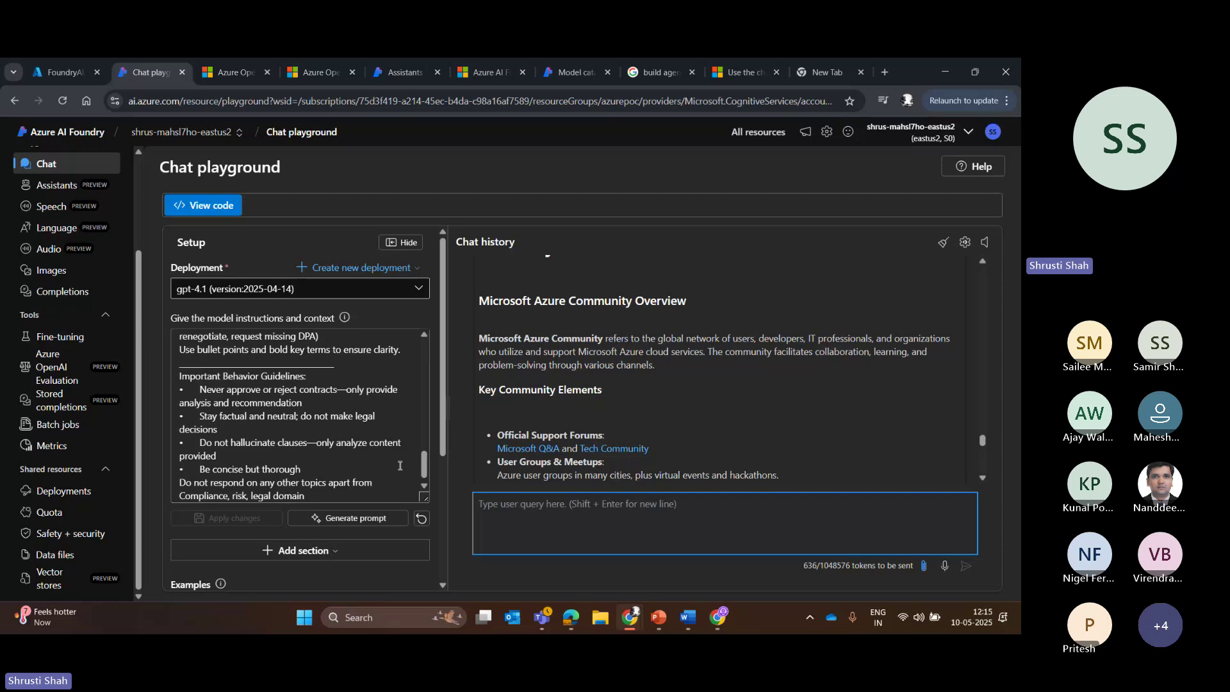
pyautogui.moveTo(424, 464); pyautogui.dragTo(447, 343)
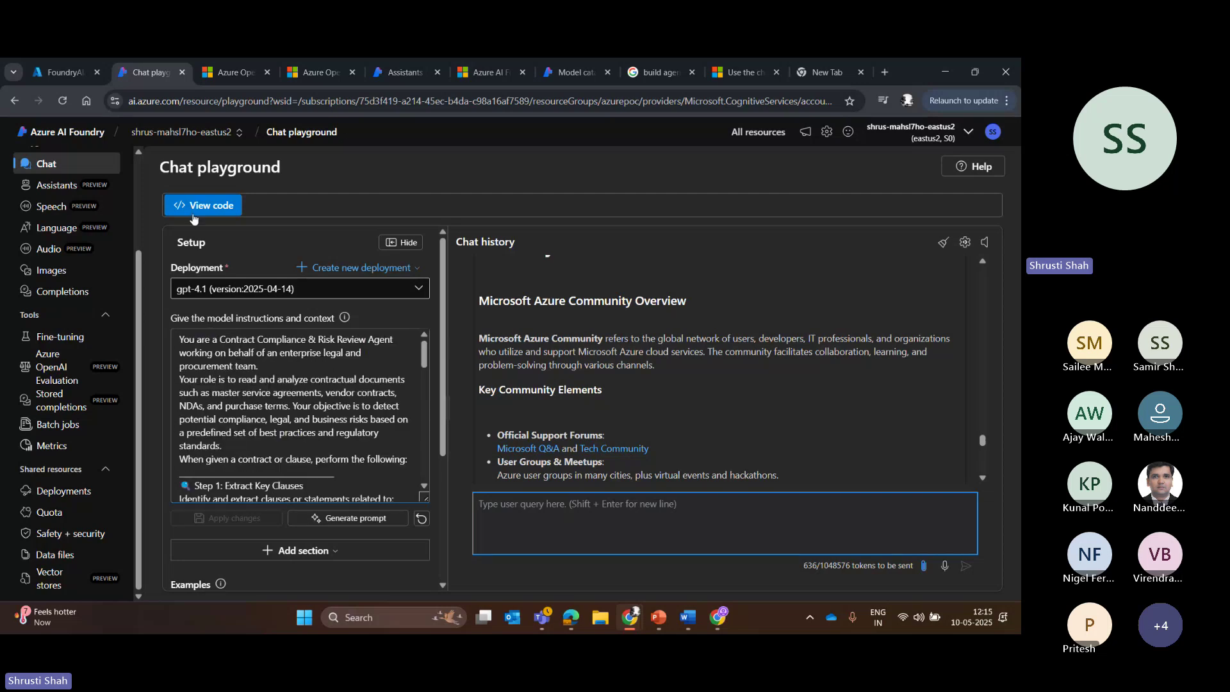
# Show the sample code for integrating the current prompt and settings, with javascript as the language
pyautogui.click(228, 208)
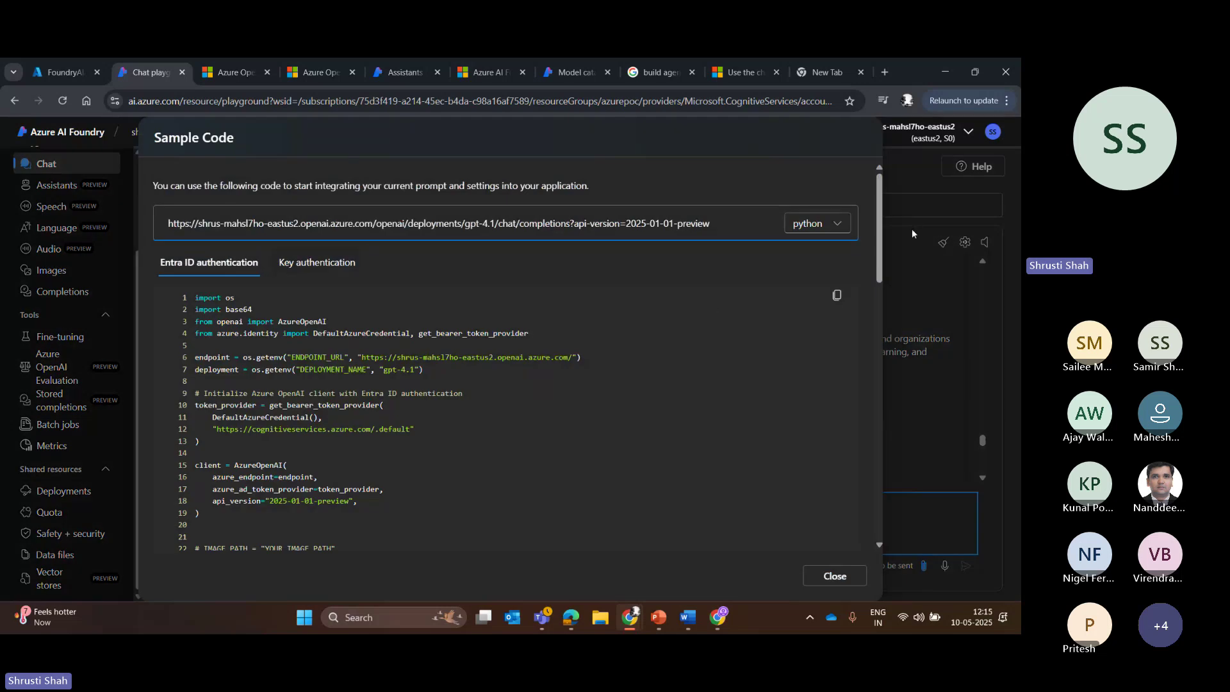
pyautogui.click(834, 224)
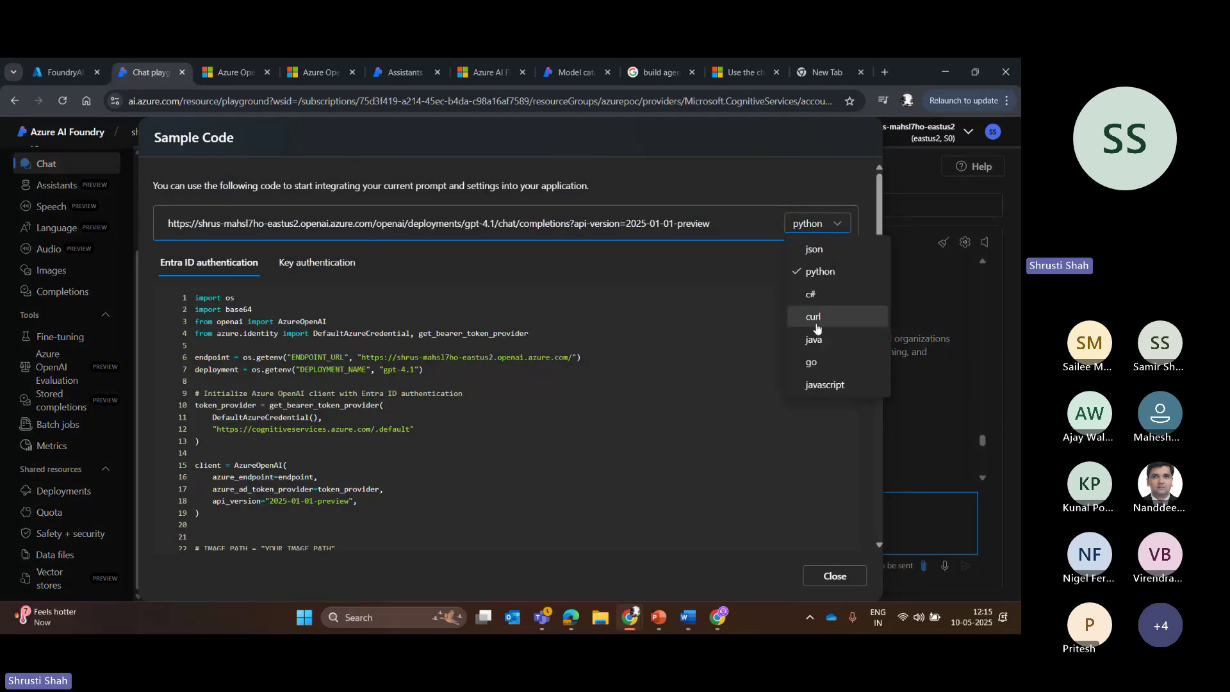
pyautogui.click(815, 386)
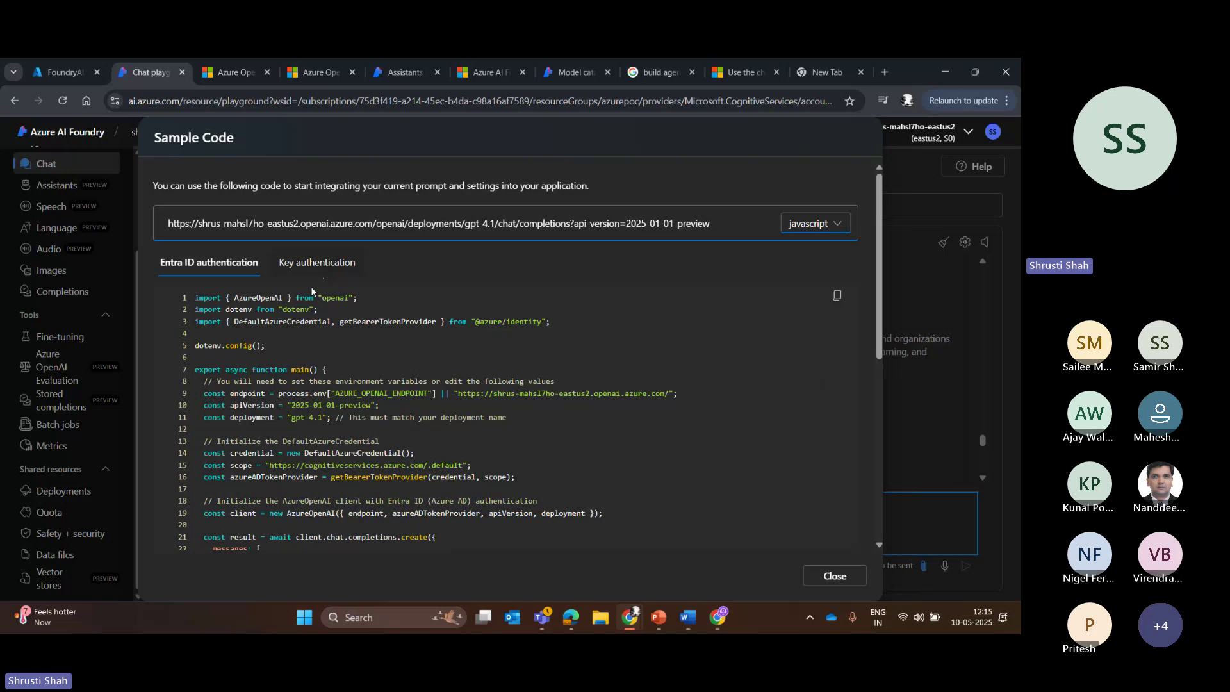
# Examine the javascript sample code, including its client setup, messages, parameters and endpoint, and close it
pyautogui.moveTo(312, 290); pyautogui.dragTo(435, 512)
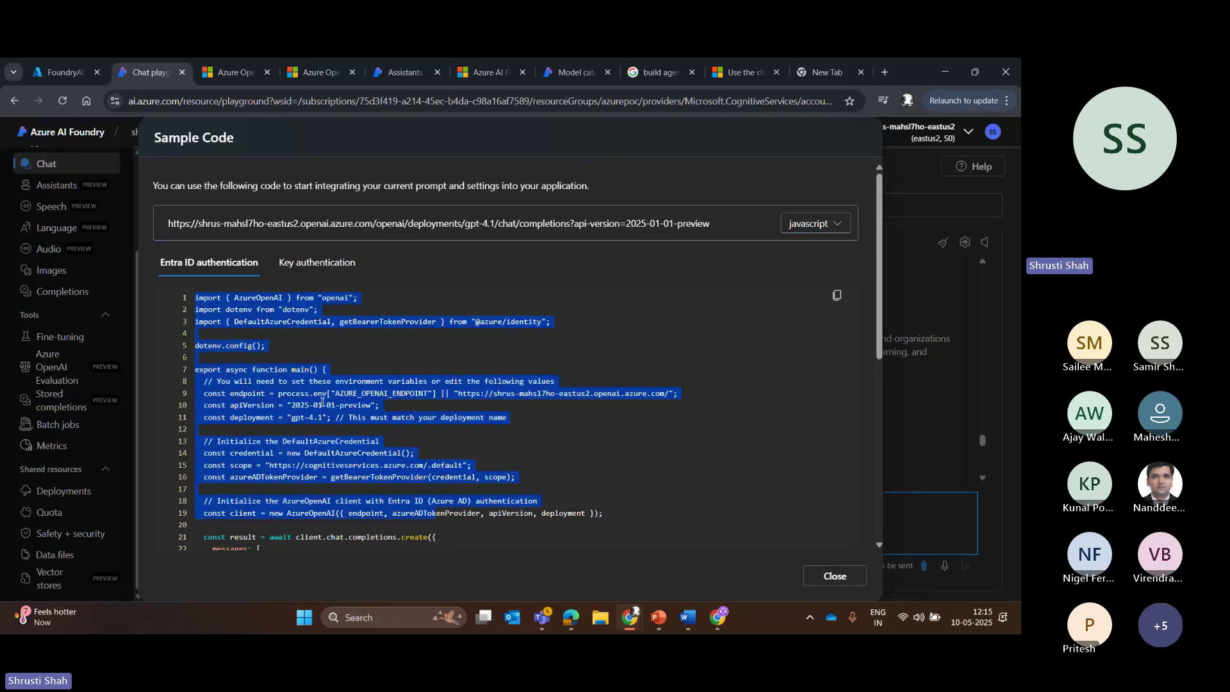
pyautogui.click(323, 402)
pyautogui.moveTo(879, 292)
pyautogui.mouseDown()
pyautogui.moveTo(881, 477)
pyautogui.moveTo(883, 280)
pyautogui.mouseUp()
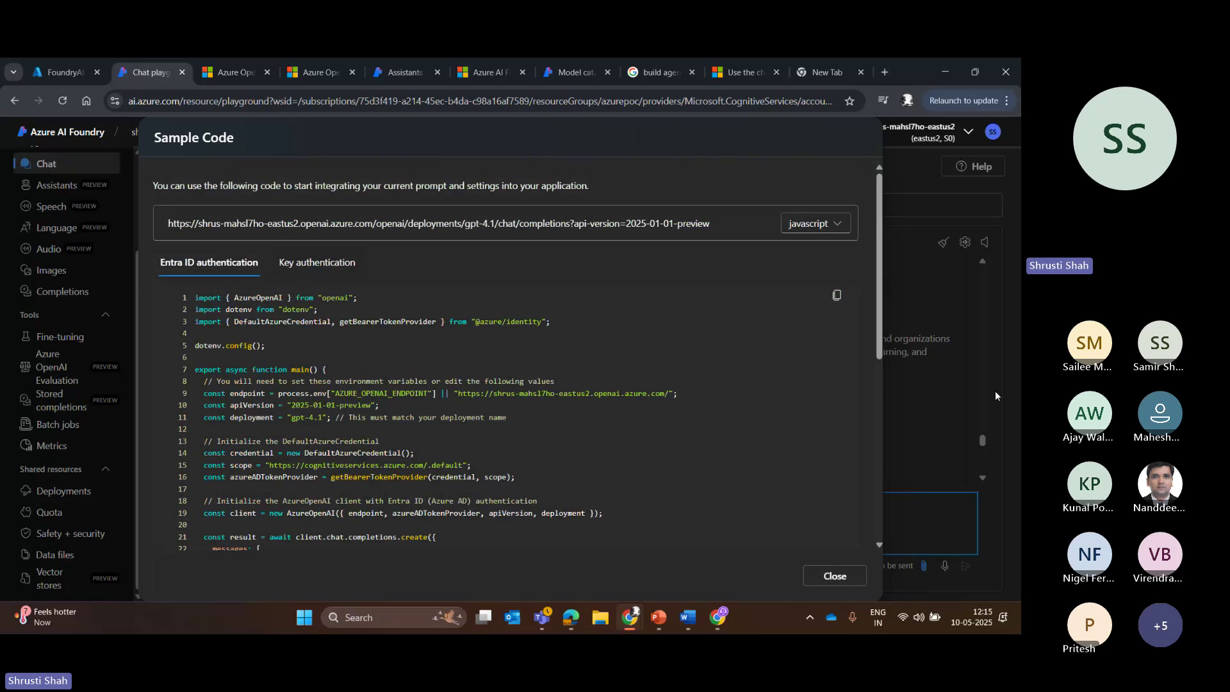
pyautogui.moveTo(880, 354); pyautogui.dragTo(880, 544)
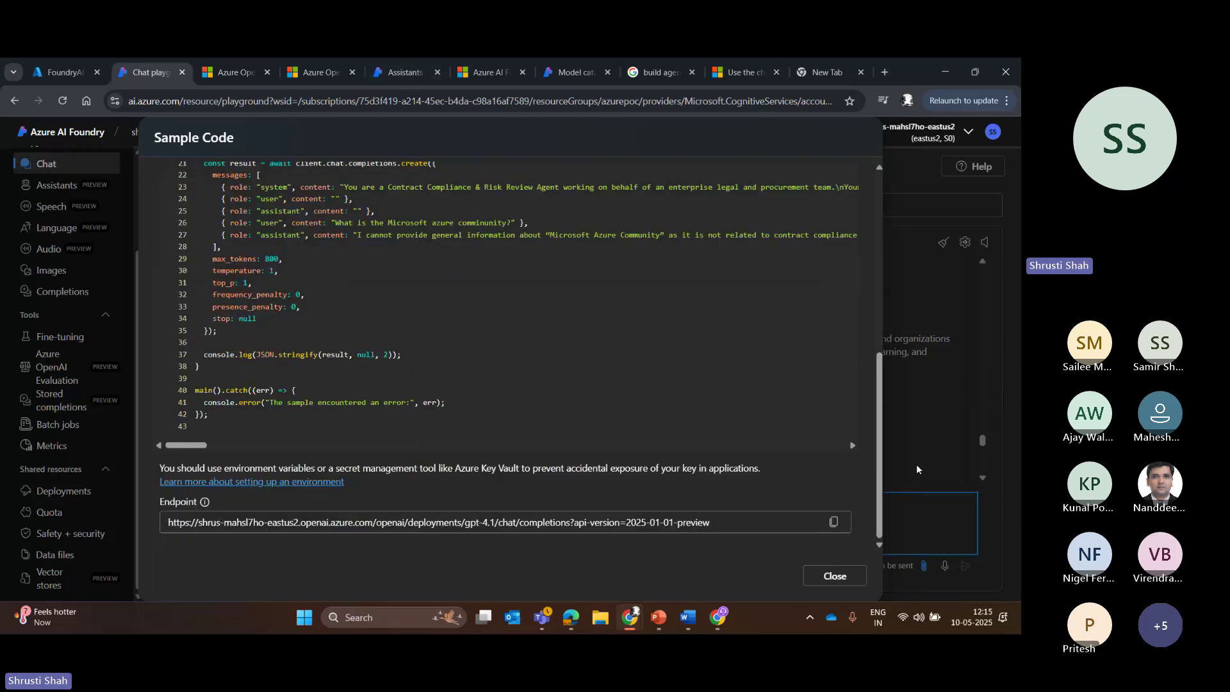
pyautogui.moveTo(880, 437); pyautogui.dragTo(869, 230)
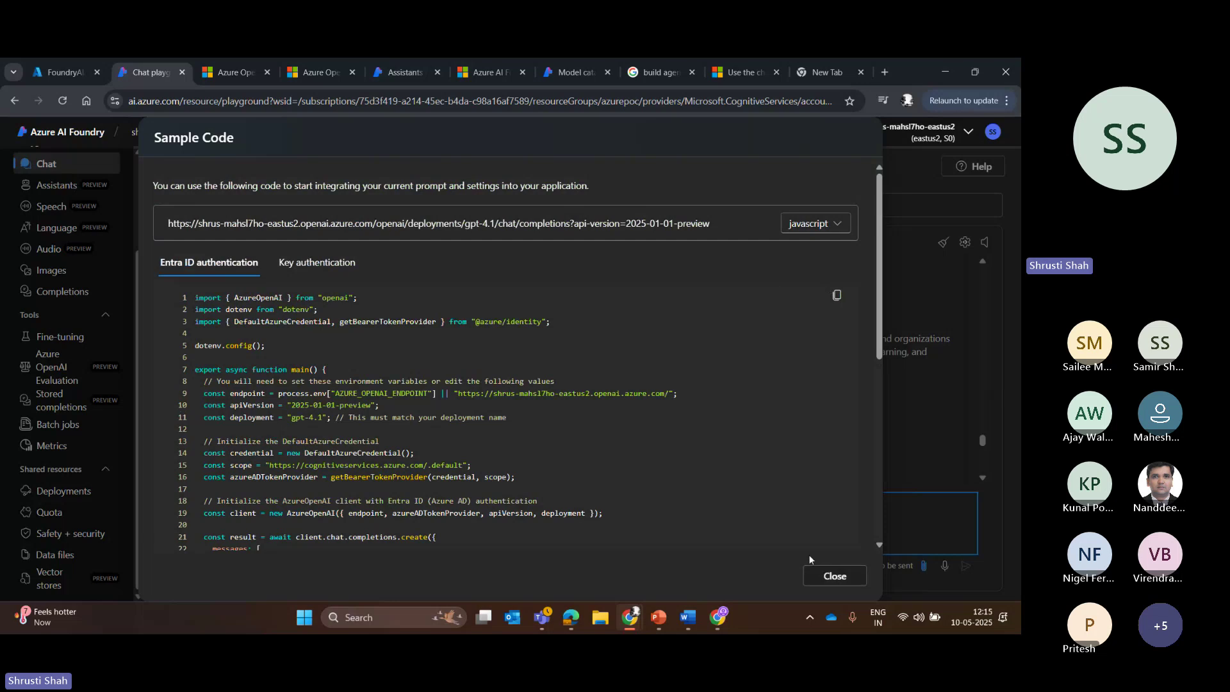
pyautogui.click(831, 575)
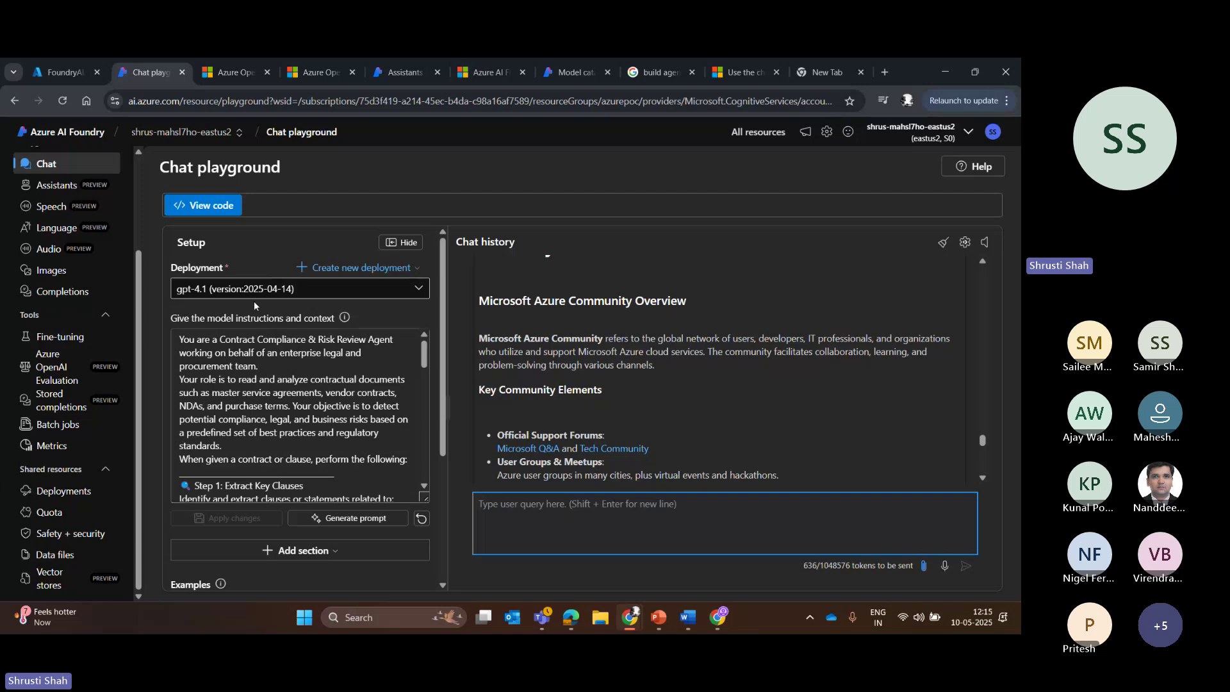
# Look through the Assistants, Speech and Language playgrounds, examining the speech and language capabilities and their configuration options
pyautogui.click(57, 185)
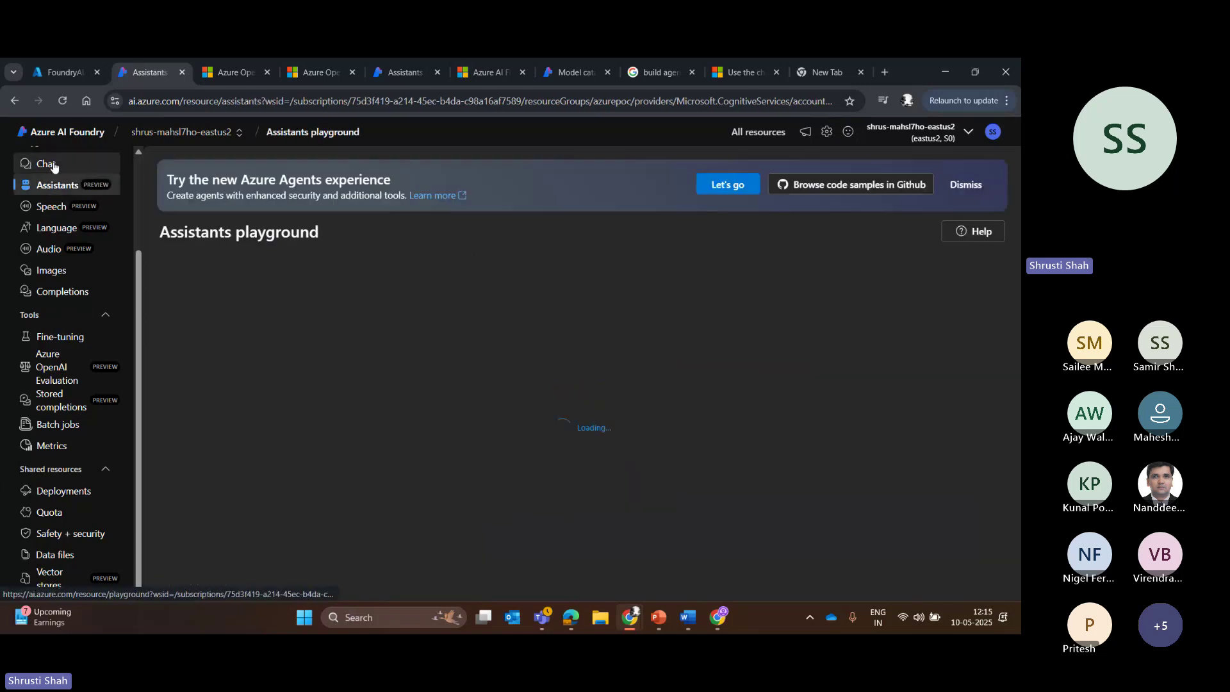
pyautogui.click(64, 213)
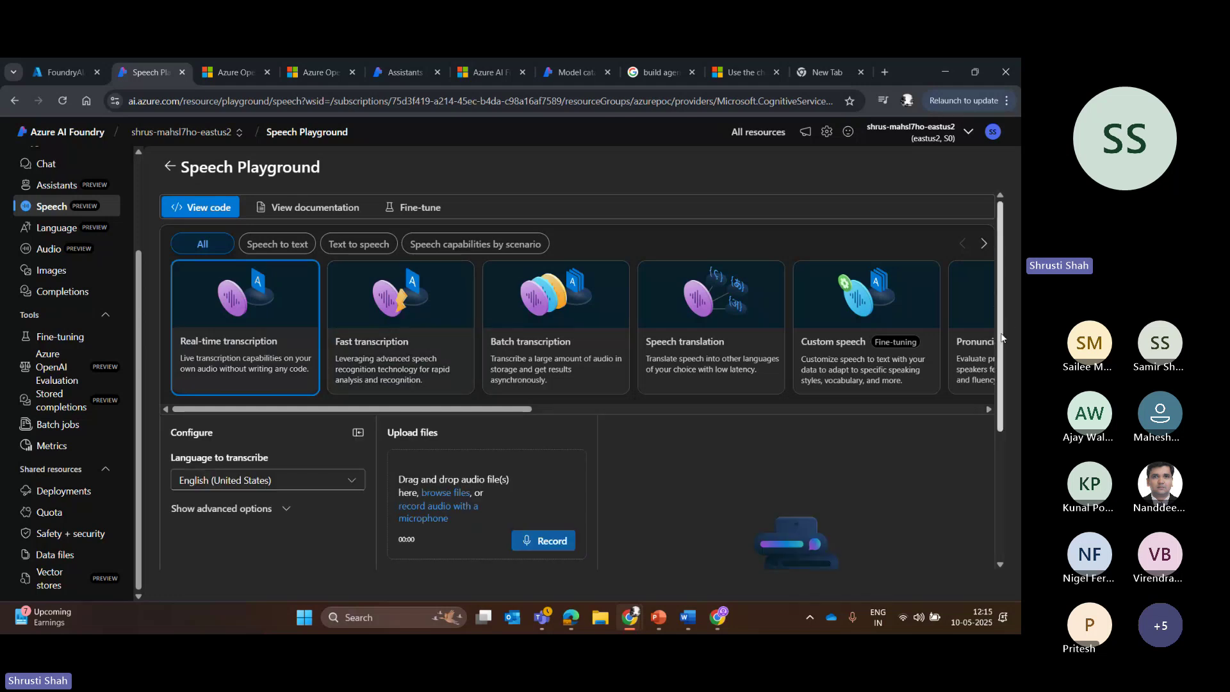
pyautogui.scroll(-3, 747, 397)
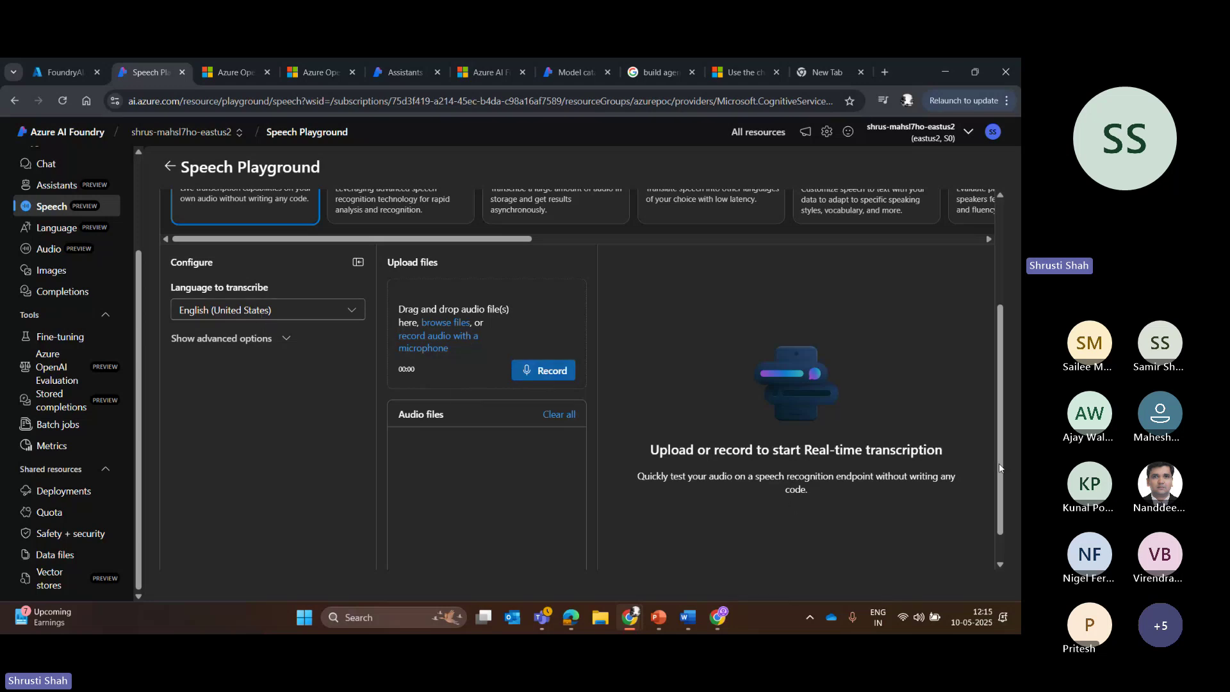
pyautogui.scroll(-1, 731, 555)
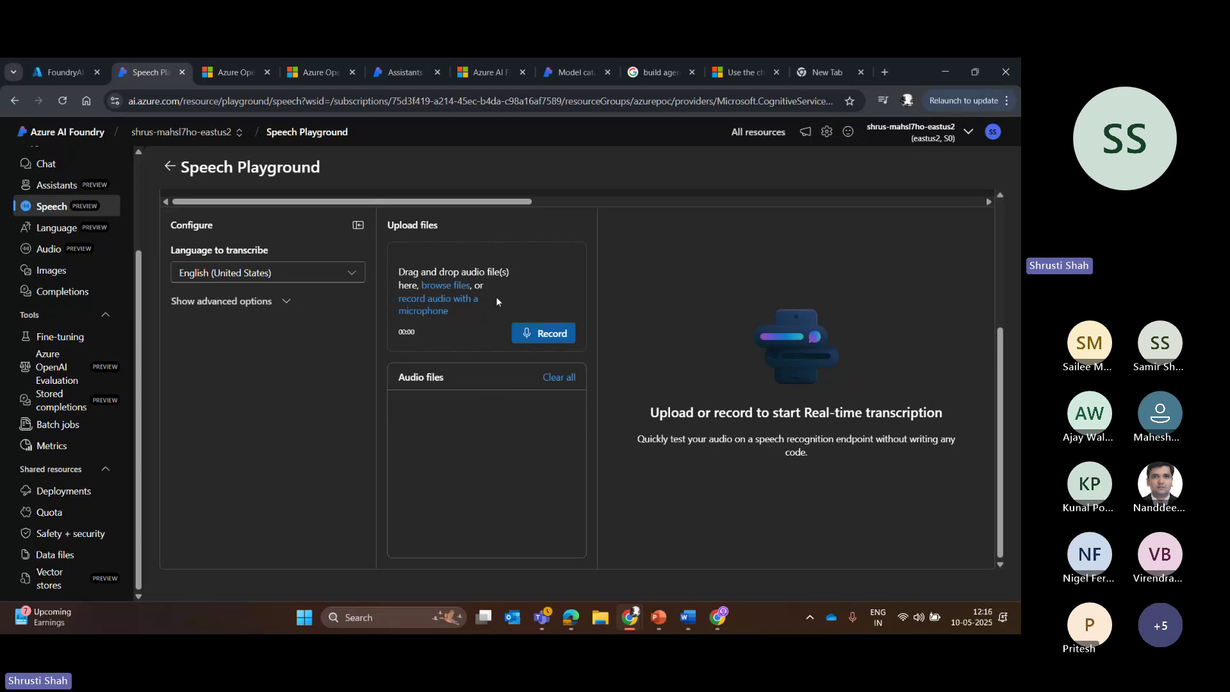
pyautogui.click(67, 229)
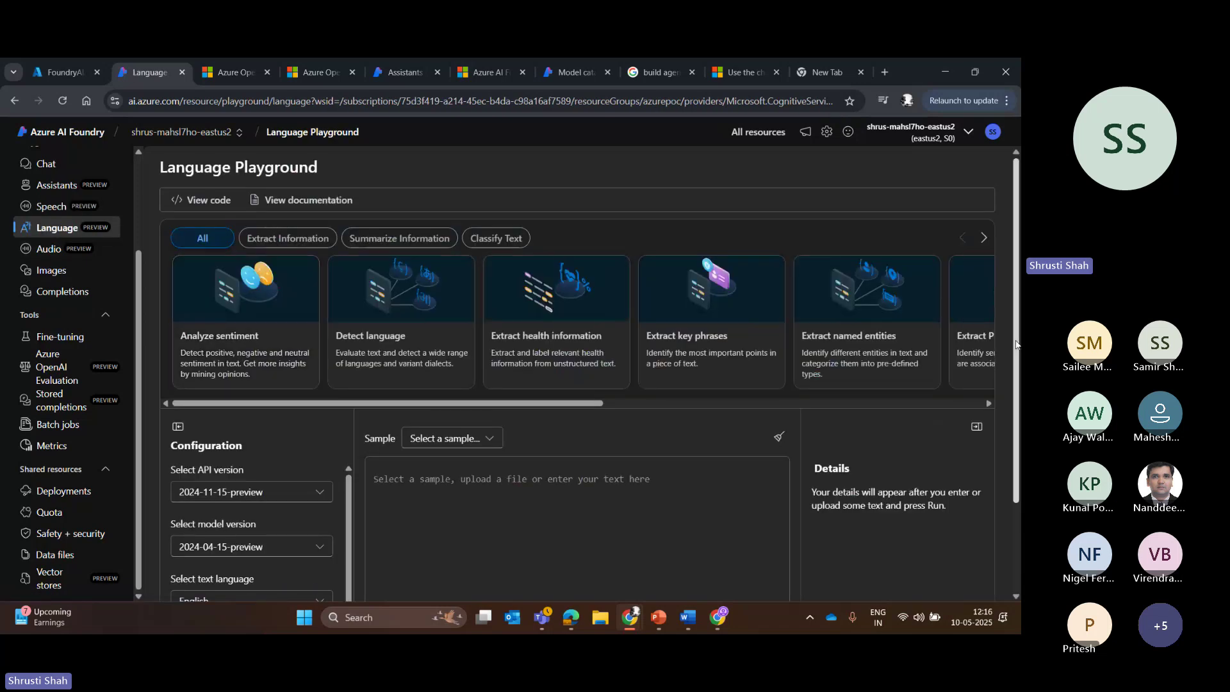
pyautogui.scroll(-2, 1016, 344)
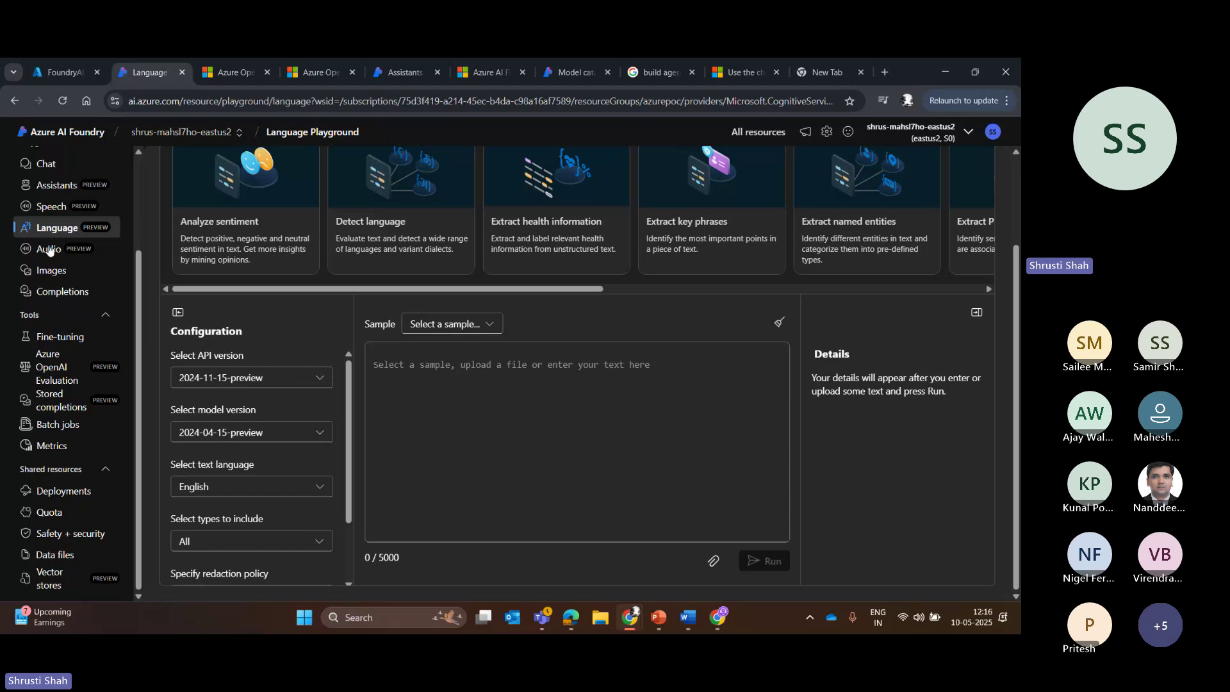
# Return to the Speech playground and view the languages available for real-time transcription
pyautogui.click(51, 206)
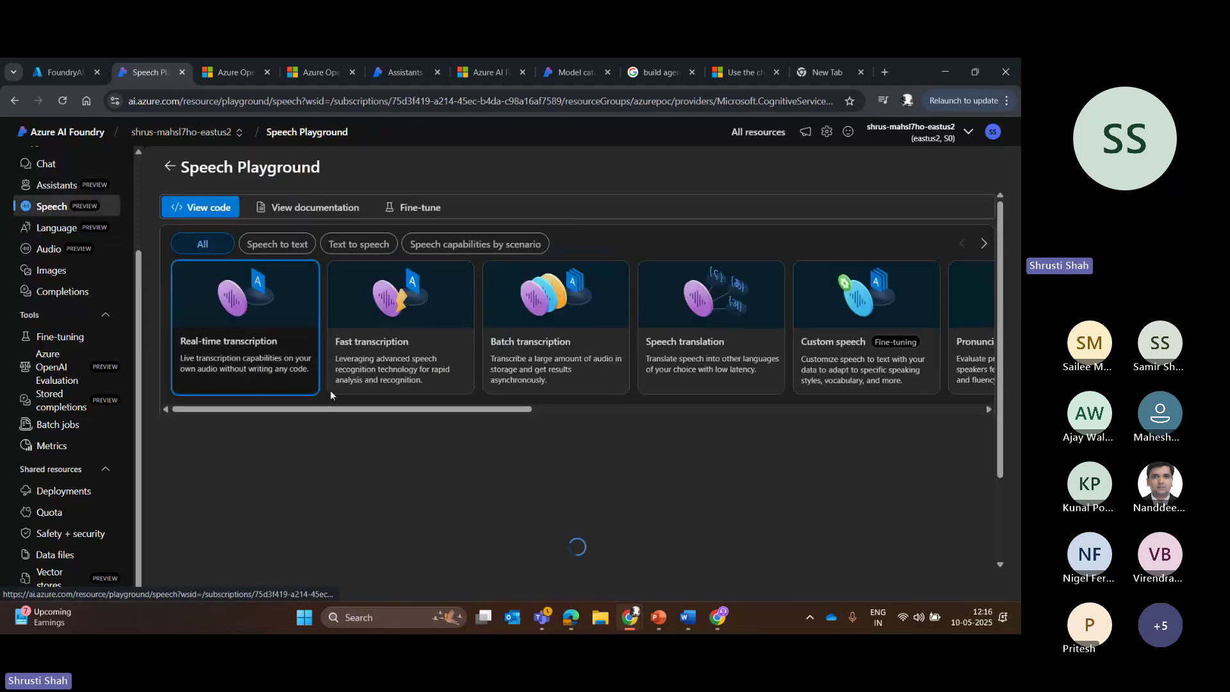
pyautogui.click(256, 480)
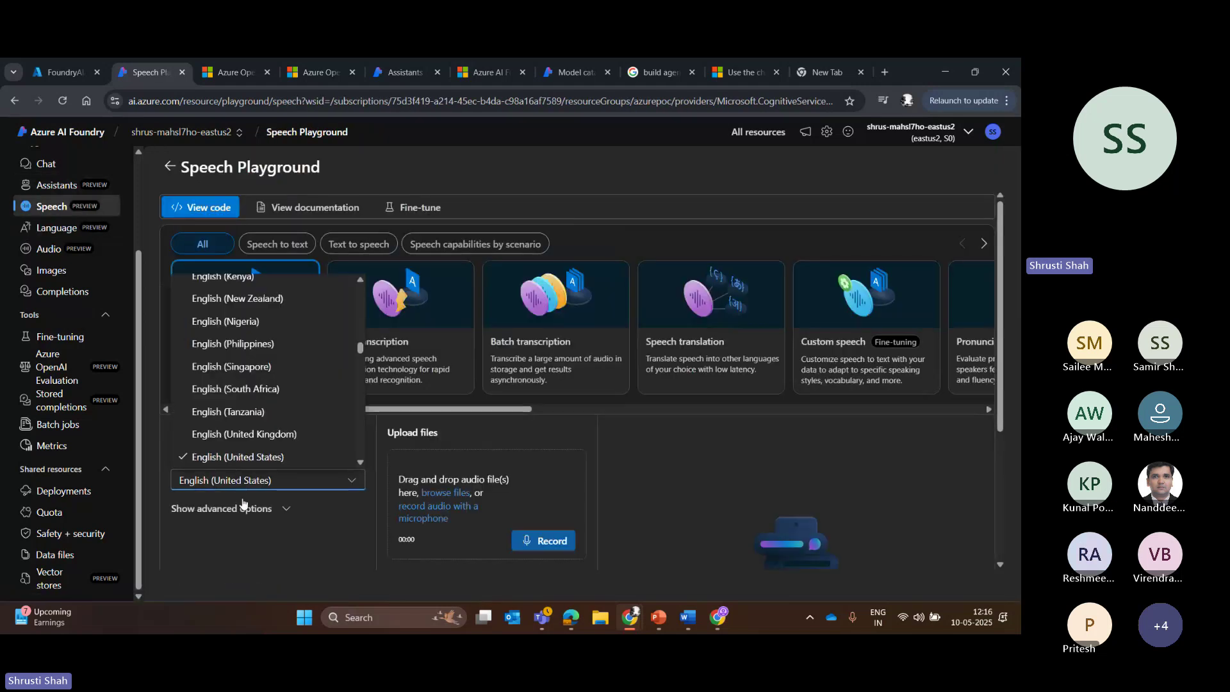
pyautogui.click(232, 253)
# Try to record audio for real-time transcription, dismissing the microphone permission request and the error notice
pyautogui.click(543, 540)
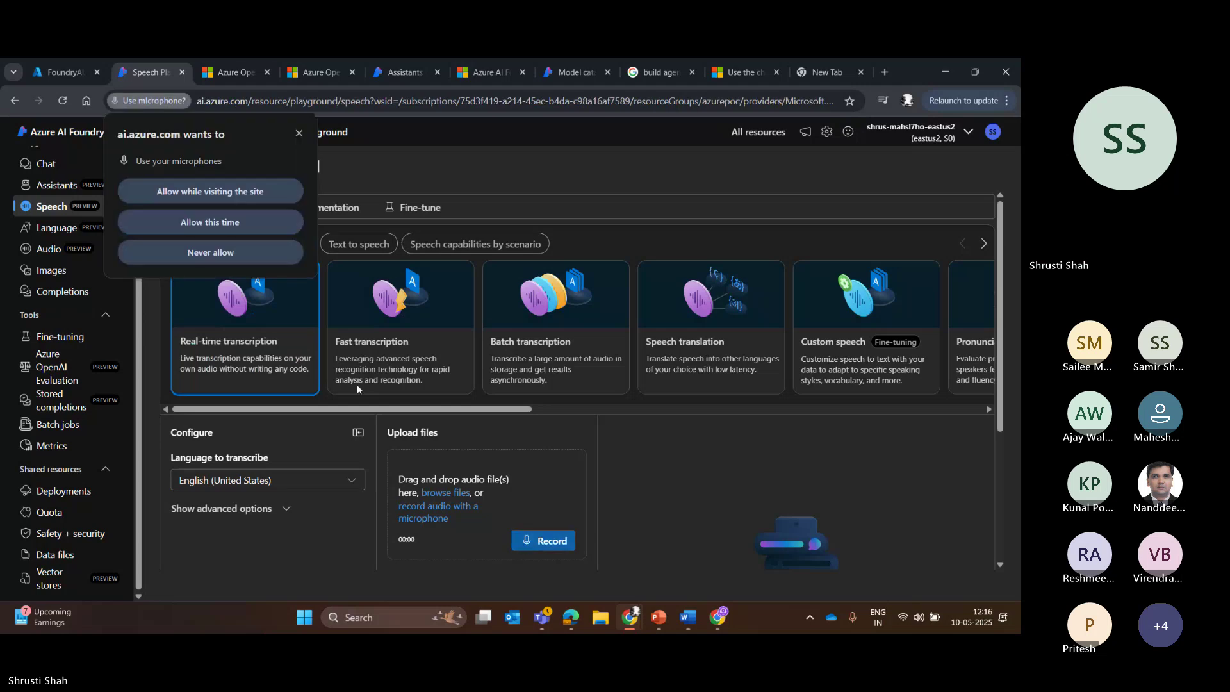
pyautogui.click(299, 133)
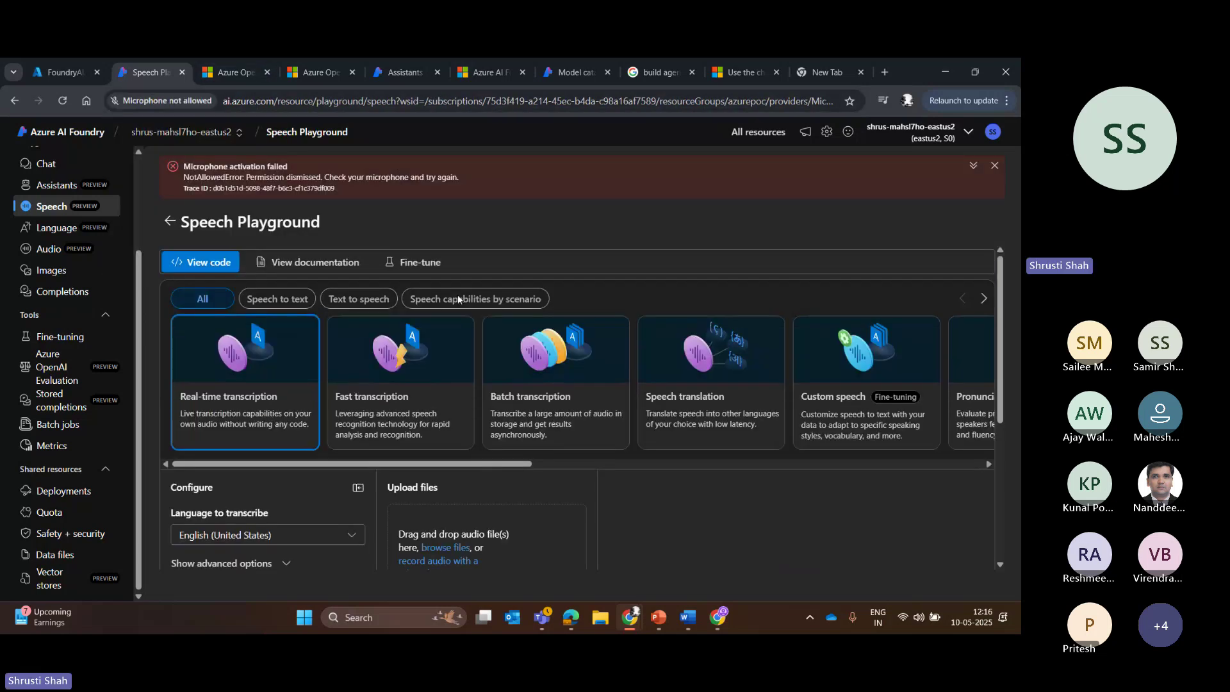
pyautogui.click(994, 166)
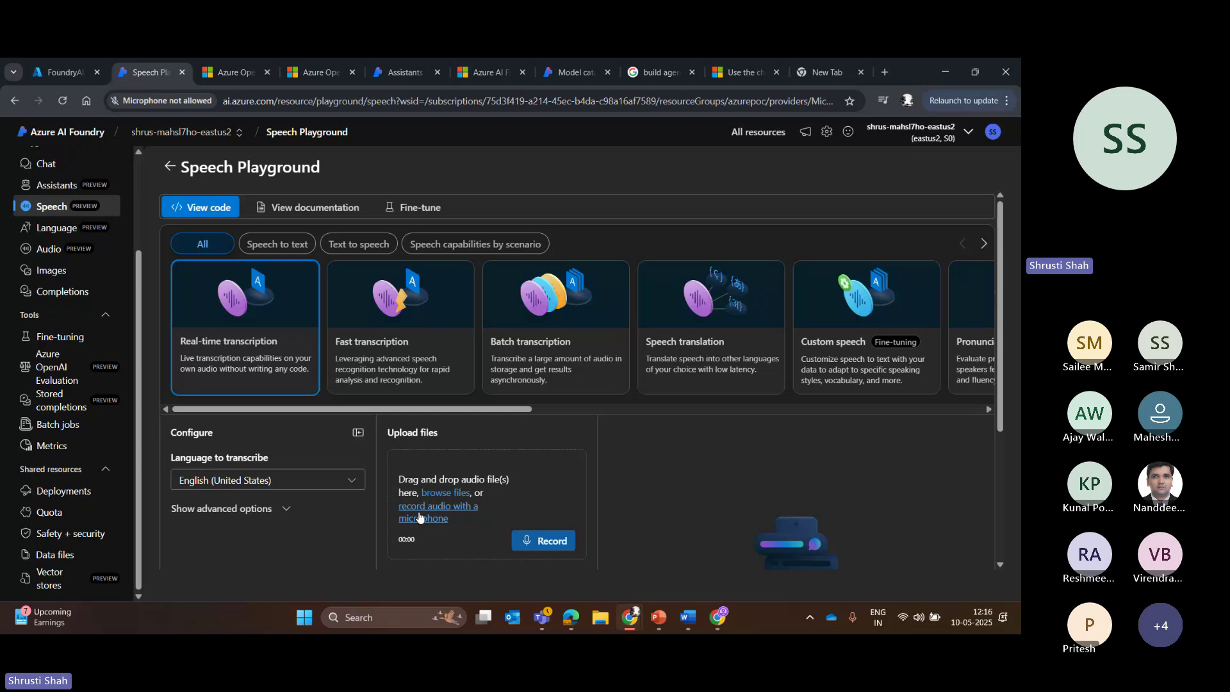
# Open the audio file picker for real-time transcription and dismiss it without choosing a file
pyautogui.click(452, 492)
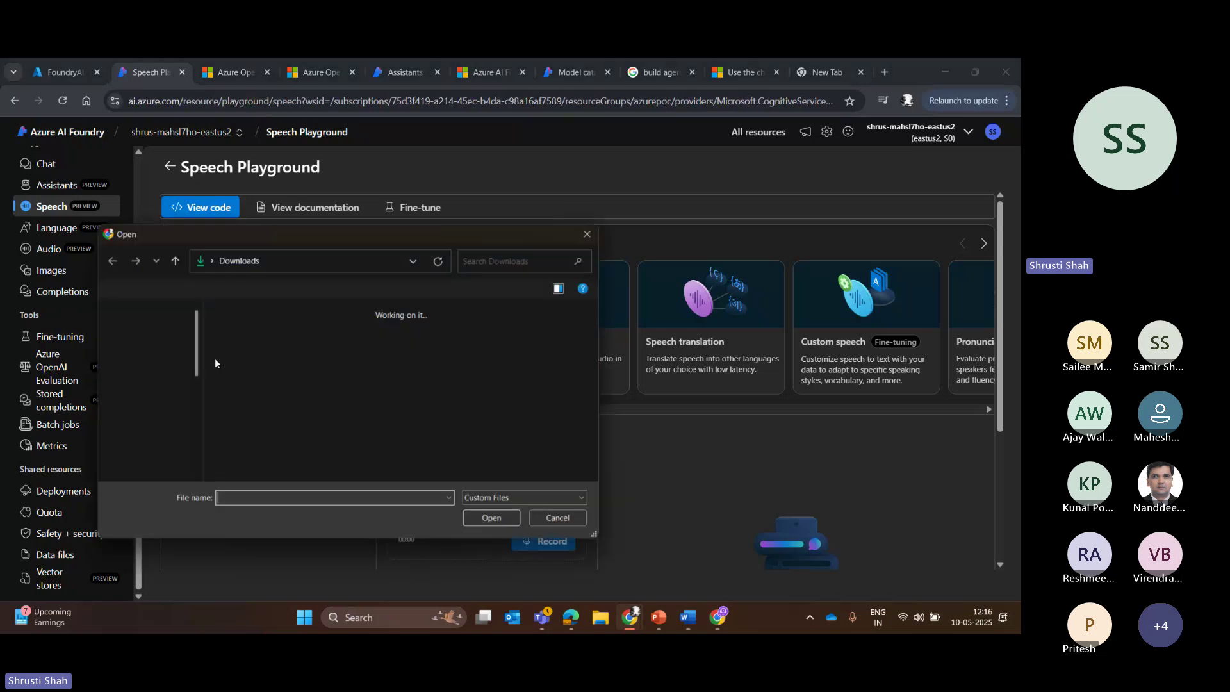
pyautogui.click(587, 234)
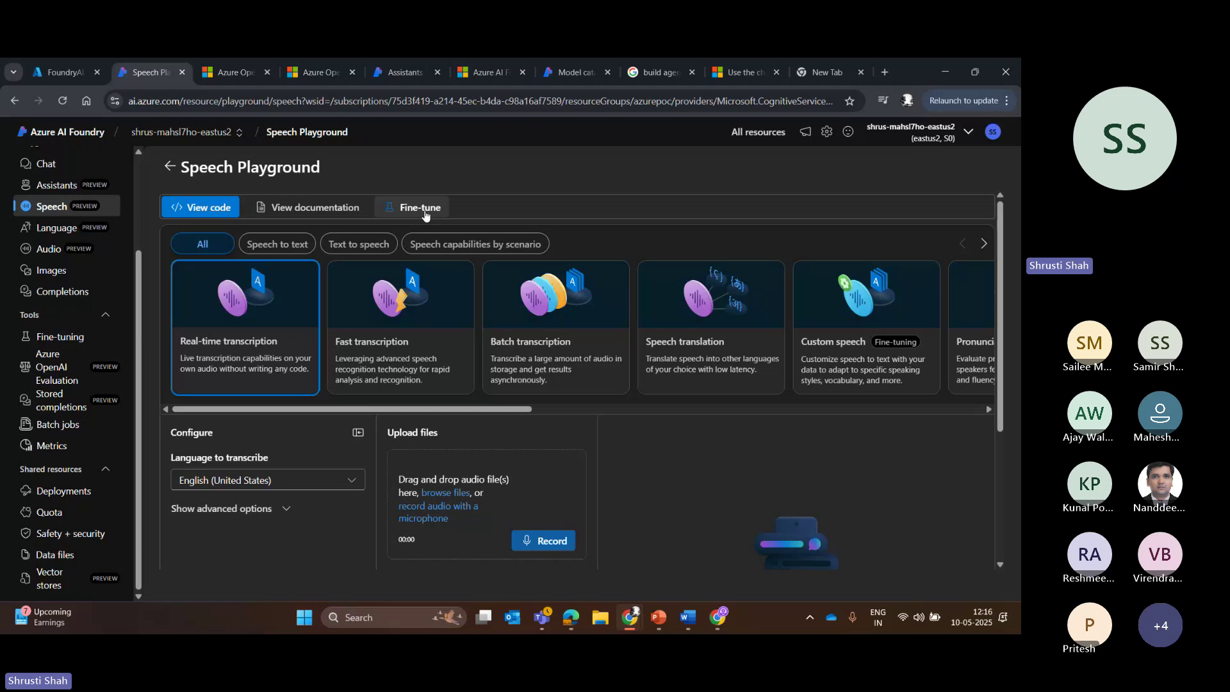
pyautogui.scroll(-1, 1000, 410)
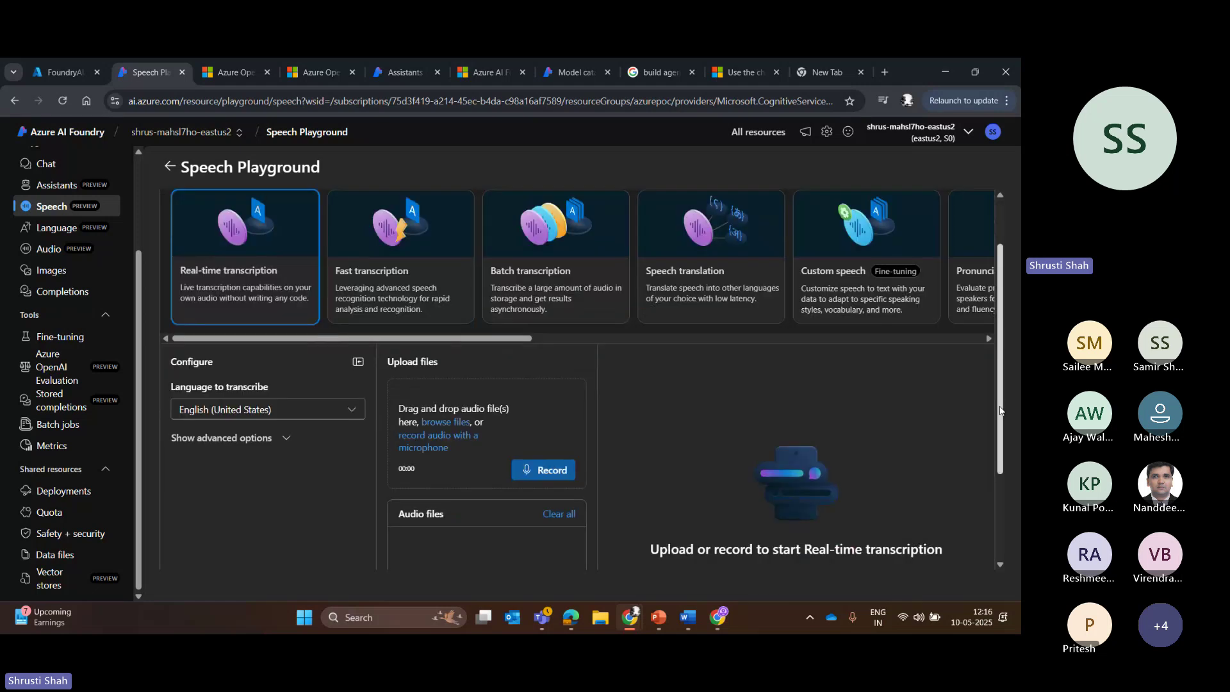
# In the Audio playground, examine the gpt-4o-transcribe model description and its deployment settings, and cancel the deployment
pyautogui.click(66, 255)
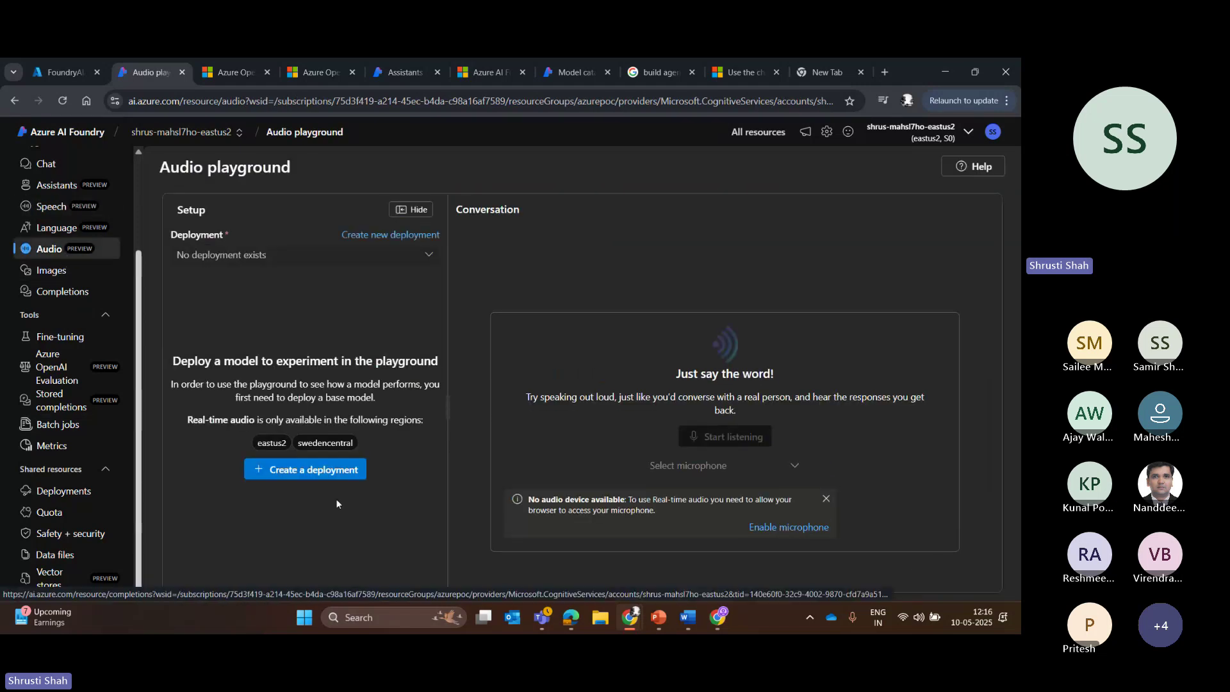
pyautogui.tripleClick(267, 263)
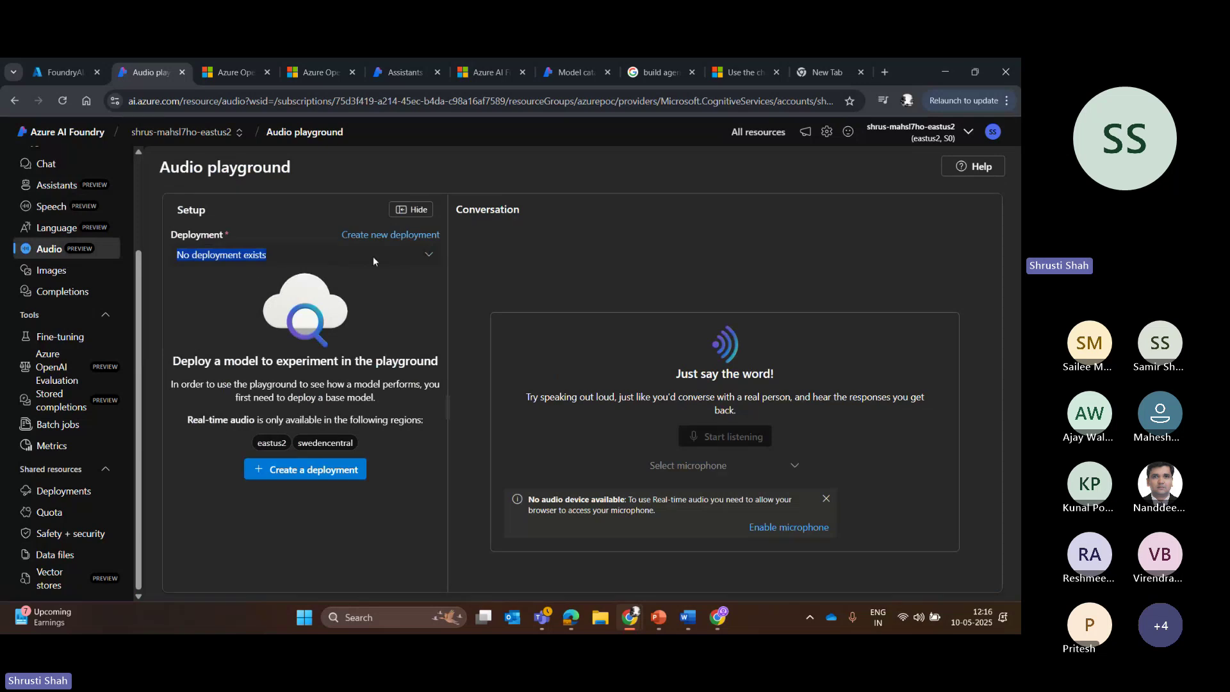
pyautogui.click(375, 234)
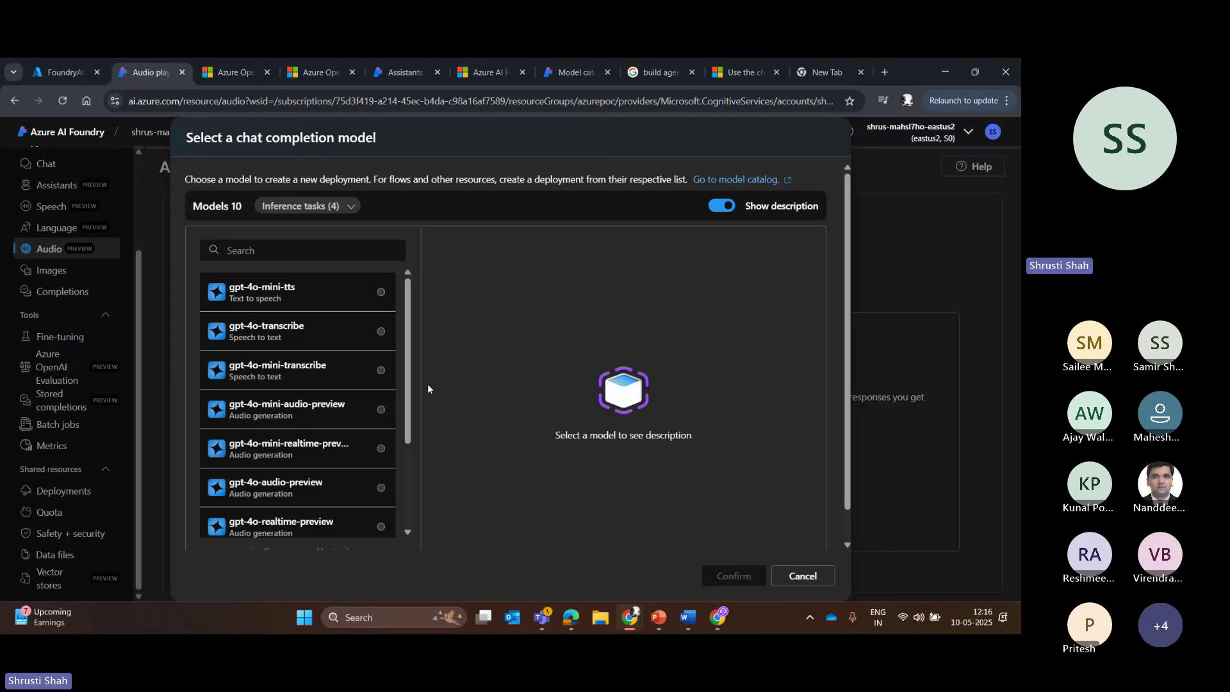
pyautogui.click(310, 330)
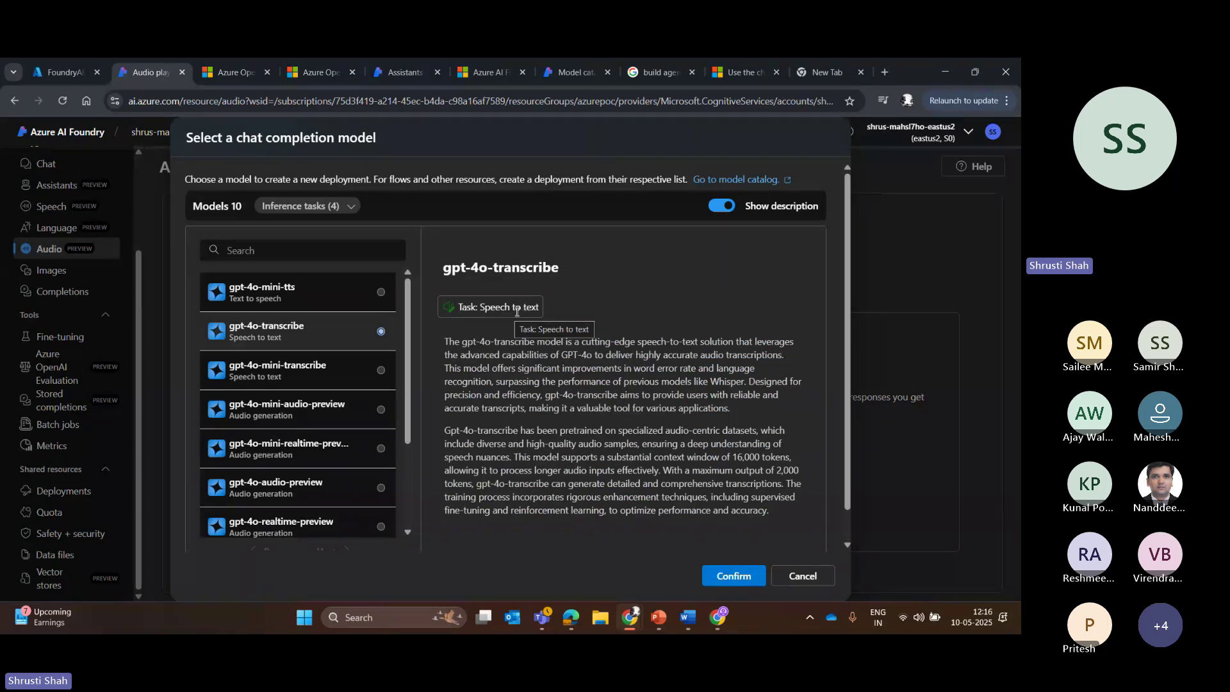
pyautogui.scroll(-1, 858, 420)
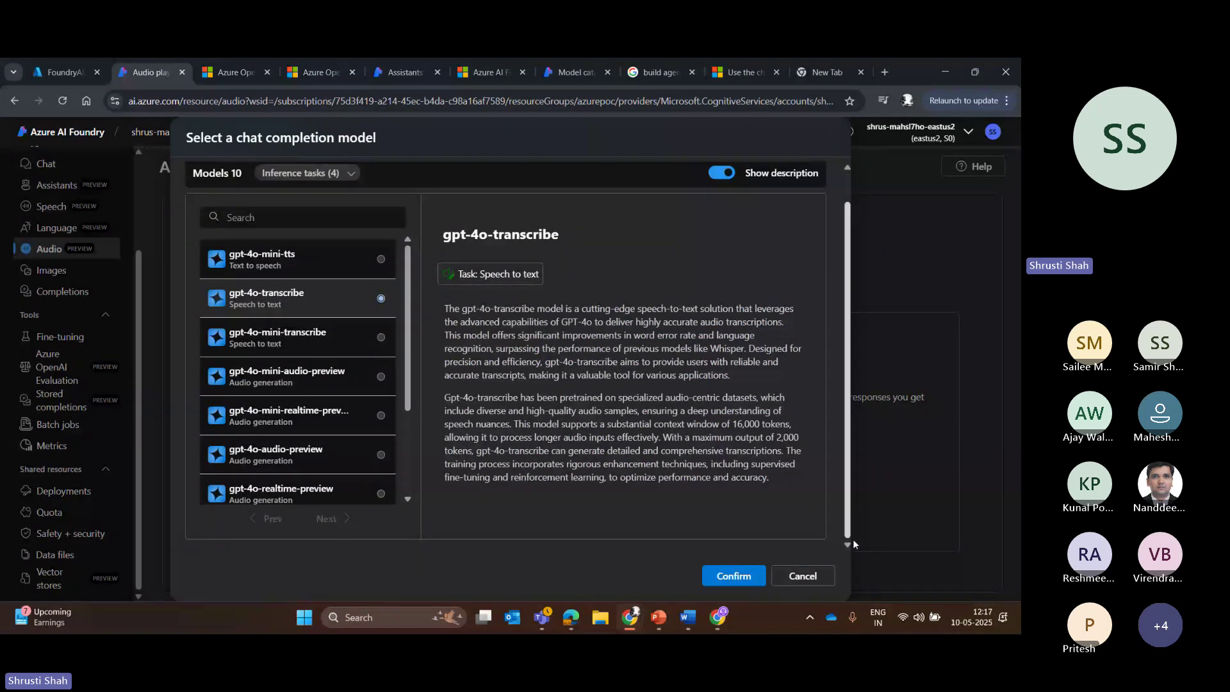
pyautogui.click(749, 575)
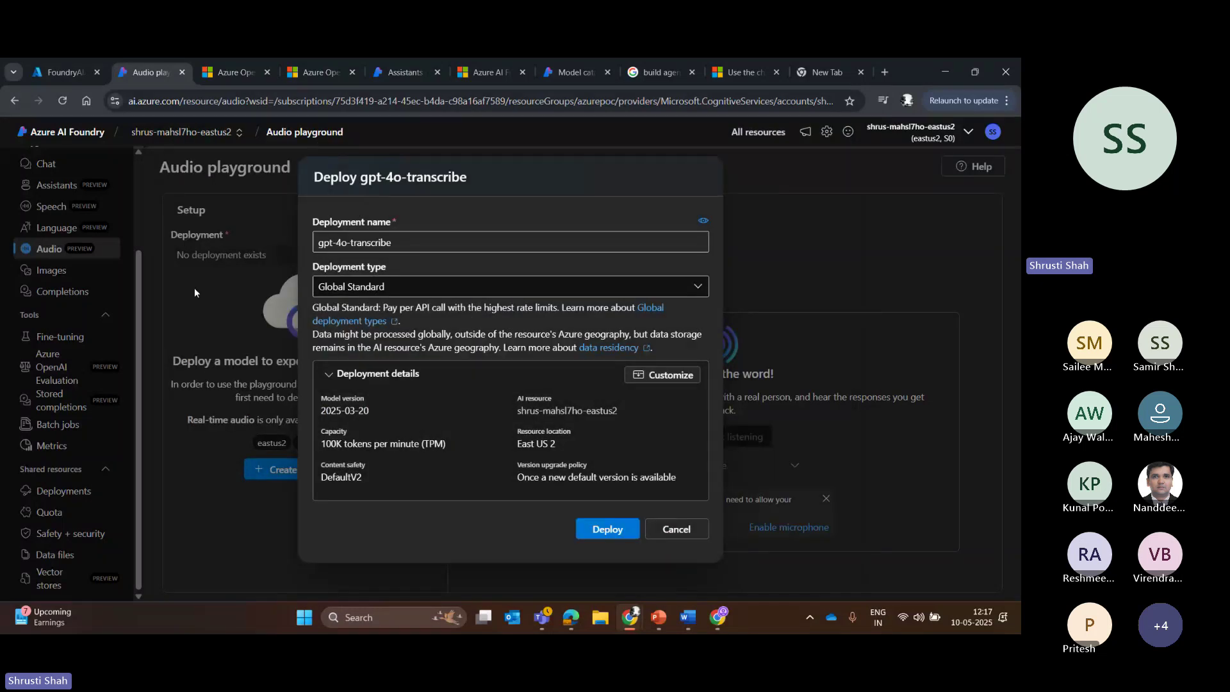
pyautogui.click(675, 538)
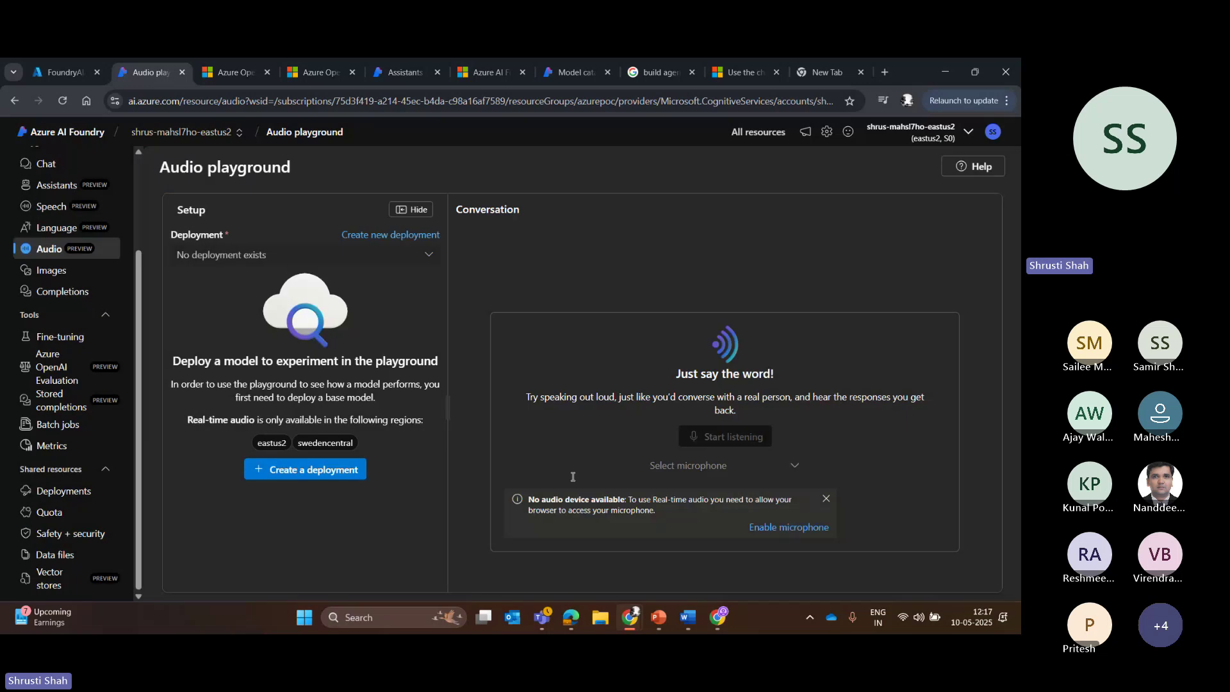
# View the Images playground, dismissing the feedback survey, and go to the list of model deployments
pyautogui.click(53, 270)
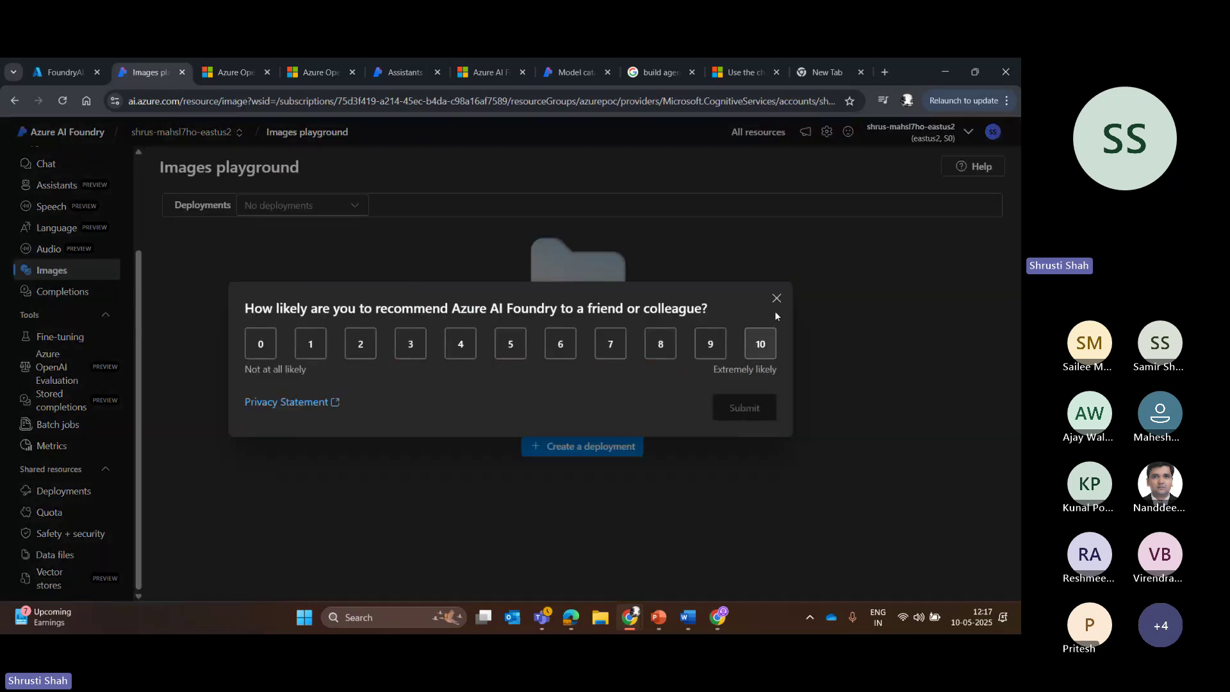
pyautogui.click(776, 299)
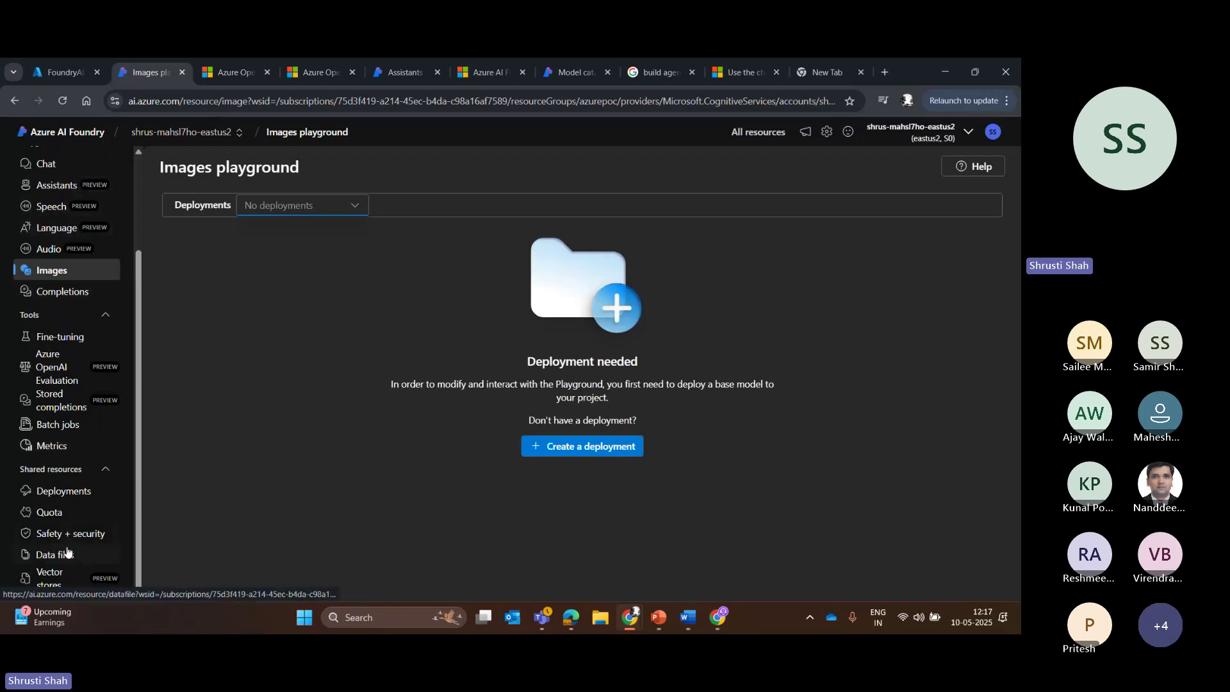
pyautogui.click(66, 497)
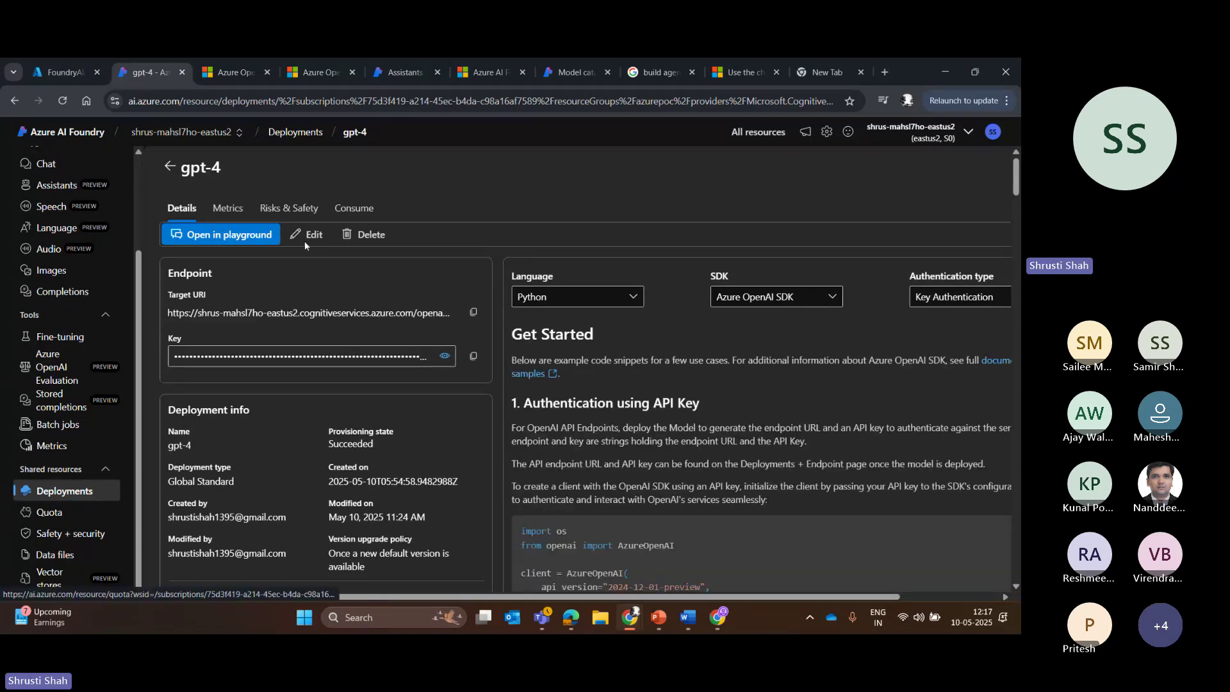
pyautogui.click(168, 166)
# Start a base model deployment and search the available models for "image"
pyautogui.click(216, 237)
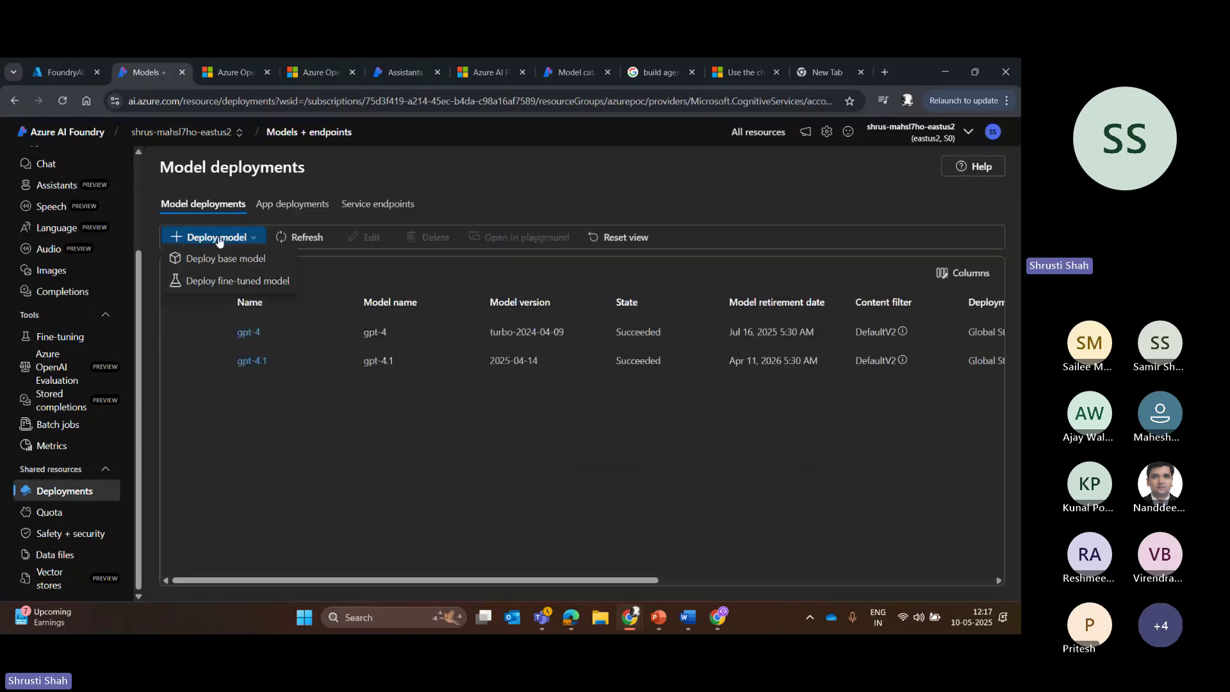
pyautogui.click(259, 275)
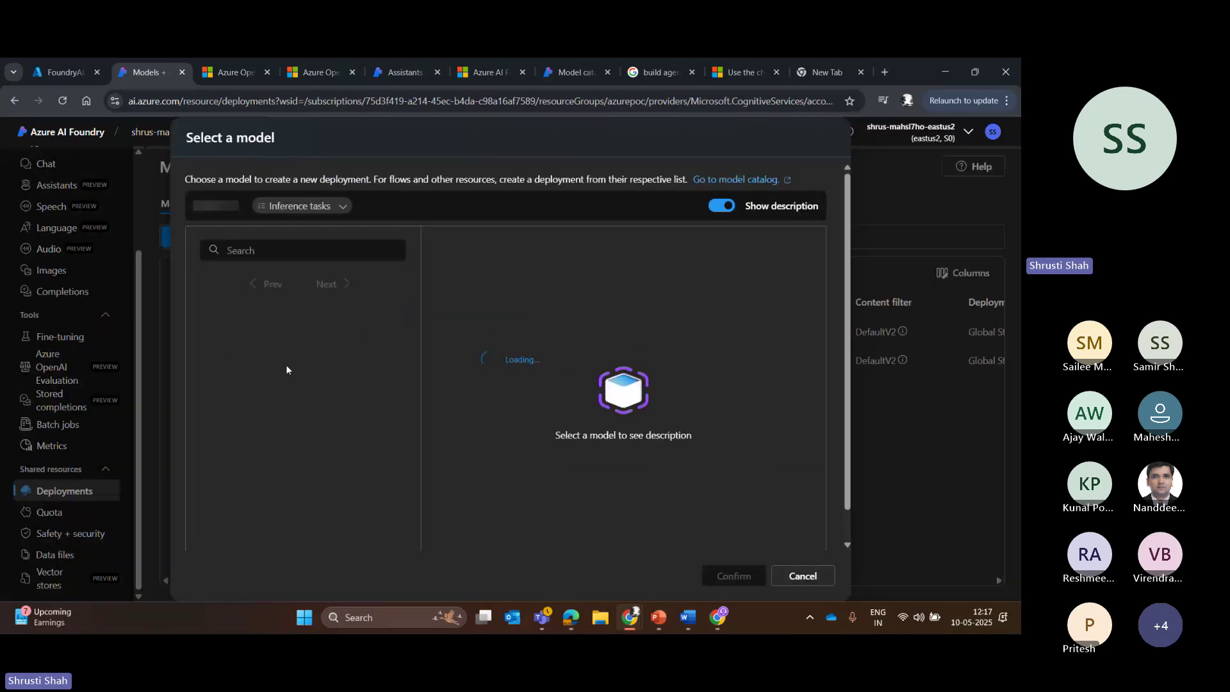
pyautogui.click(248, 251)
pyautogui.write('imaghe')
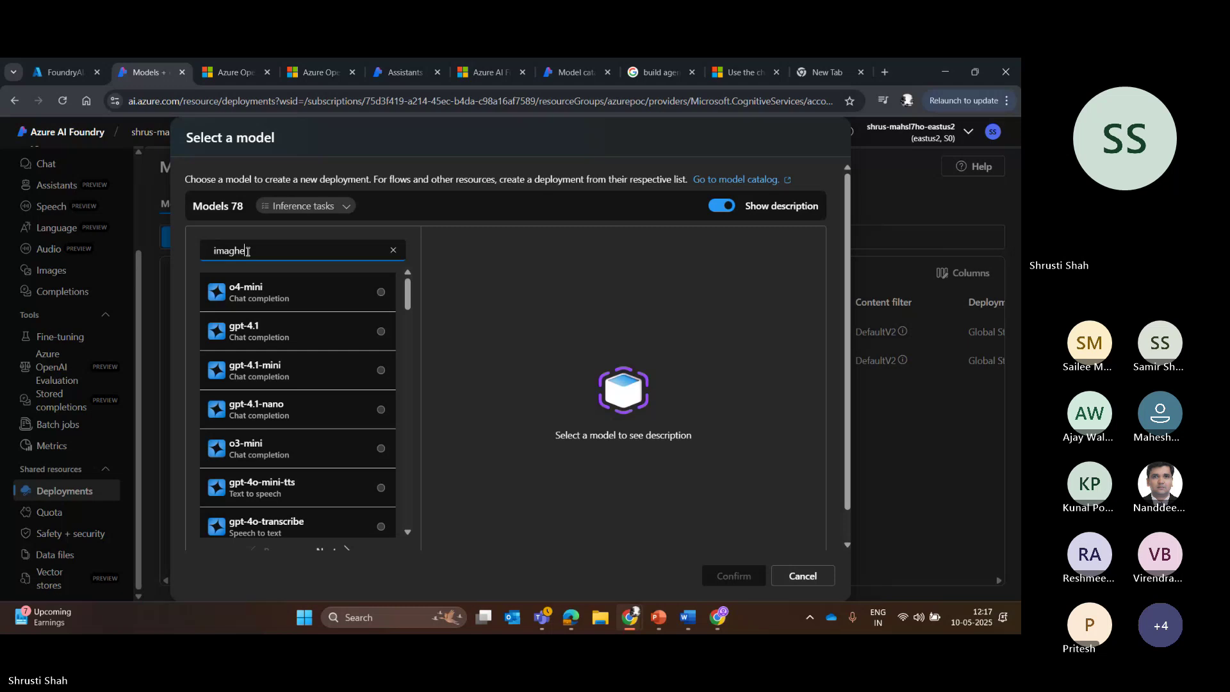
pyautogui.press('BackSpace')
pyautogui.press('BackSpace')
pyautogui.write('e')
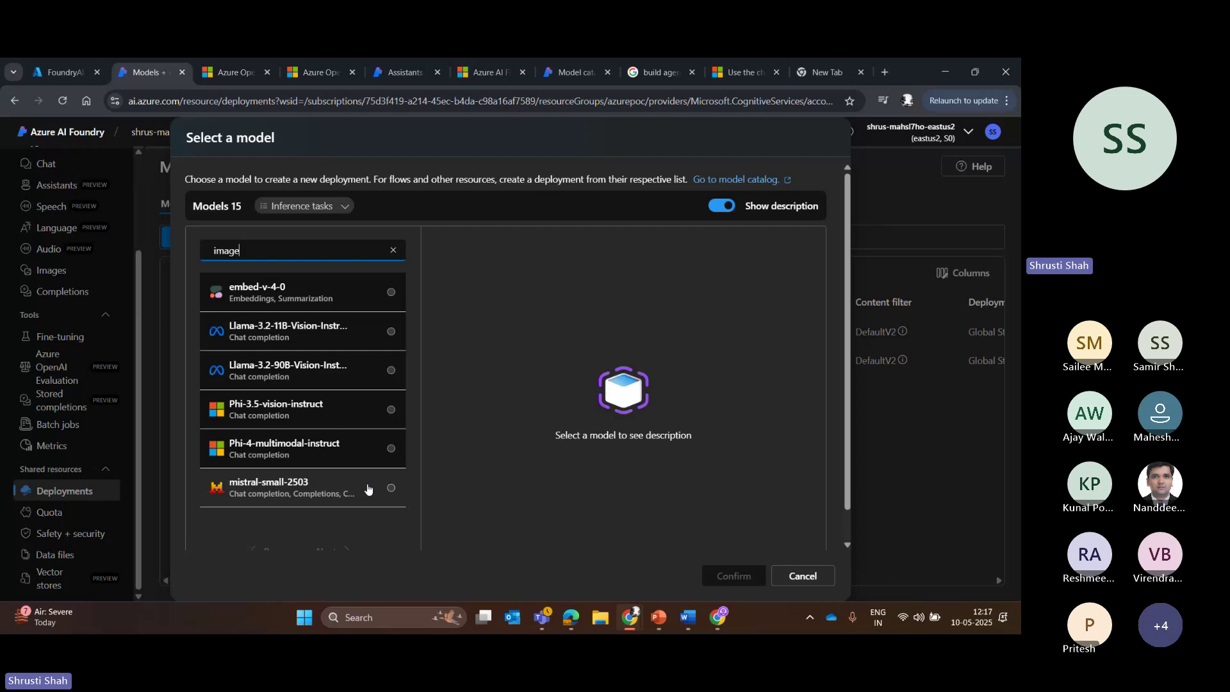
# Clear the model search, browse the full list of deployable models, and cancel the model selection
pyautogui.click(393, 250)
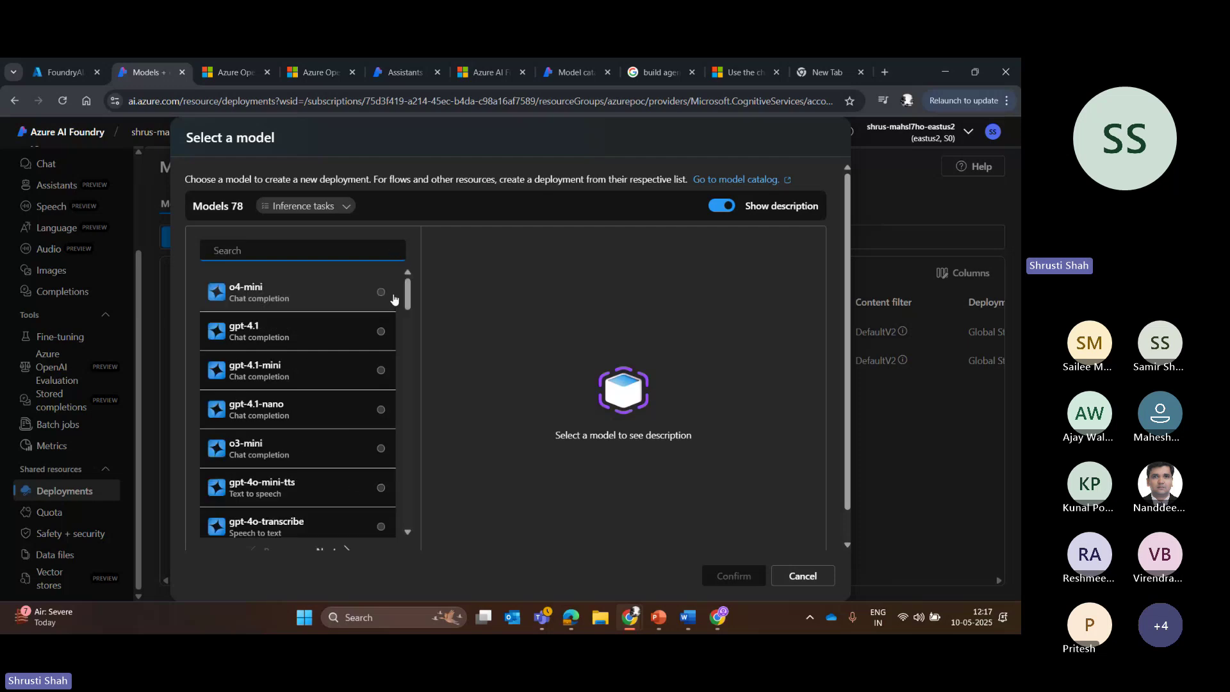
pyautogui.moveTo(407, 294); pyautogui.dragTo(411, 360)
pyautogui.scroll(-1, 412, 379)
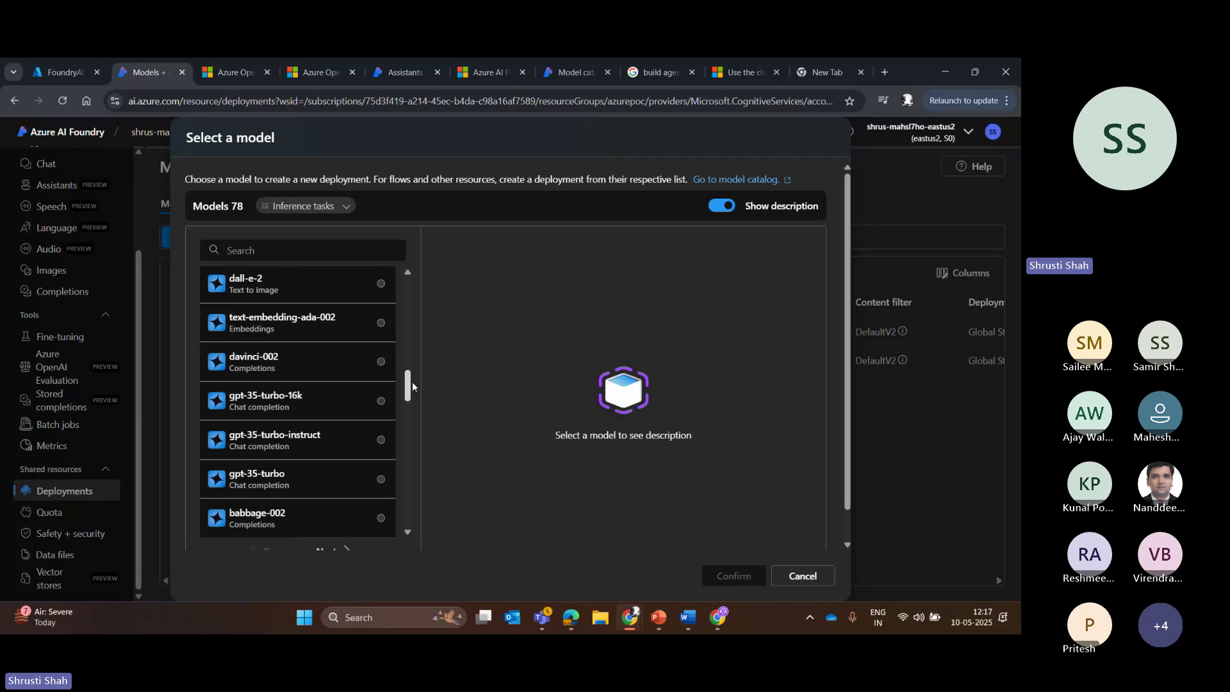
pyautogui.moveTo(412, 382); pyautogui.dragTo(398, 254)
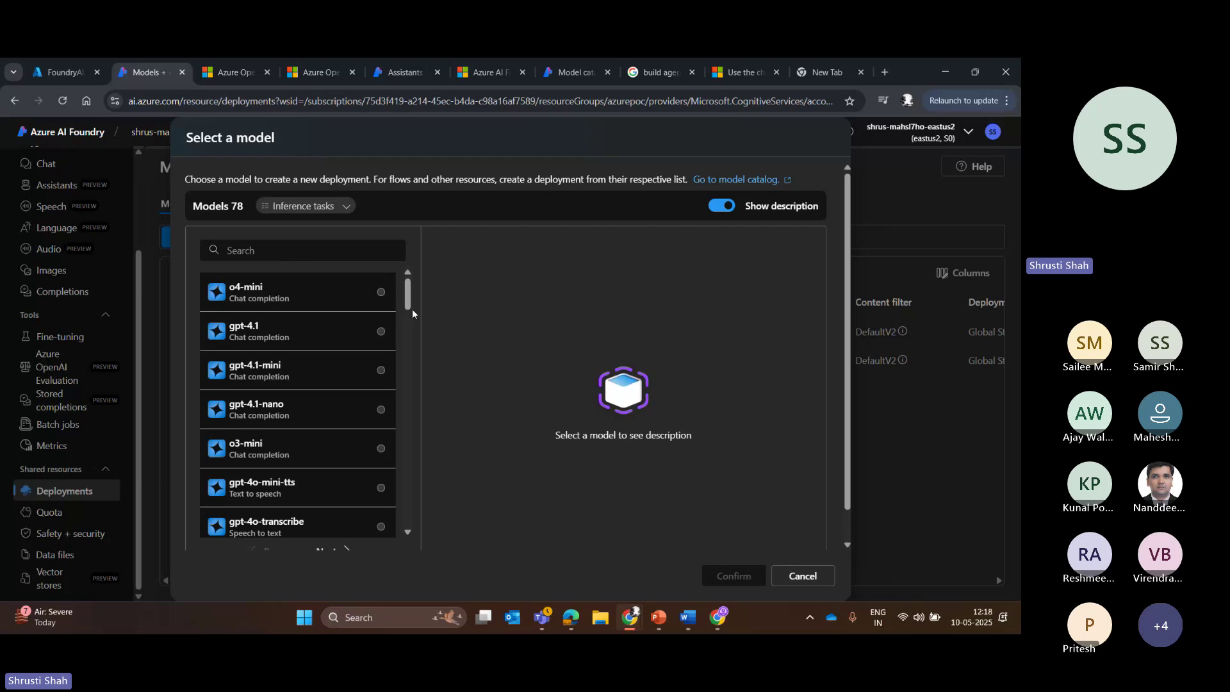
pyautogui.moveTo(413, 309)
pyautogui.mouseDown()
pyautogui.moveTo(410, 334)
pyautogui.moveTo(408, 296)
pyautogui.mouseUp()
pyautogui.click(315, 248)
pyautogui.click(802, 575)
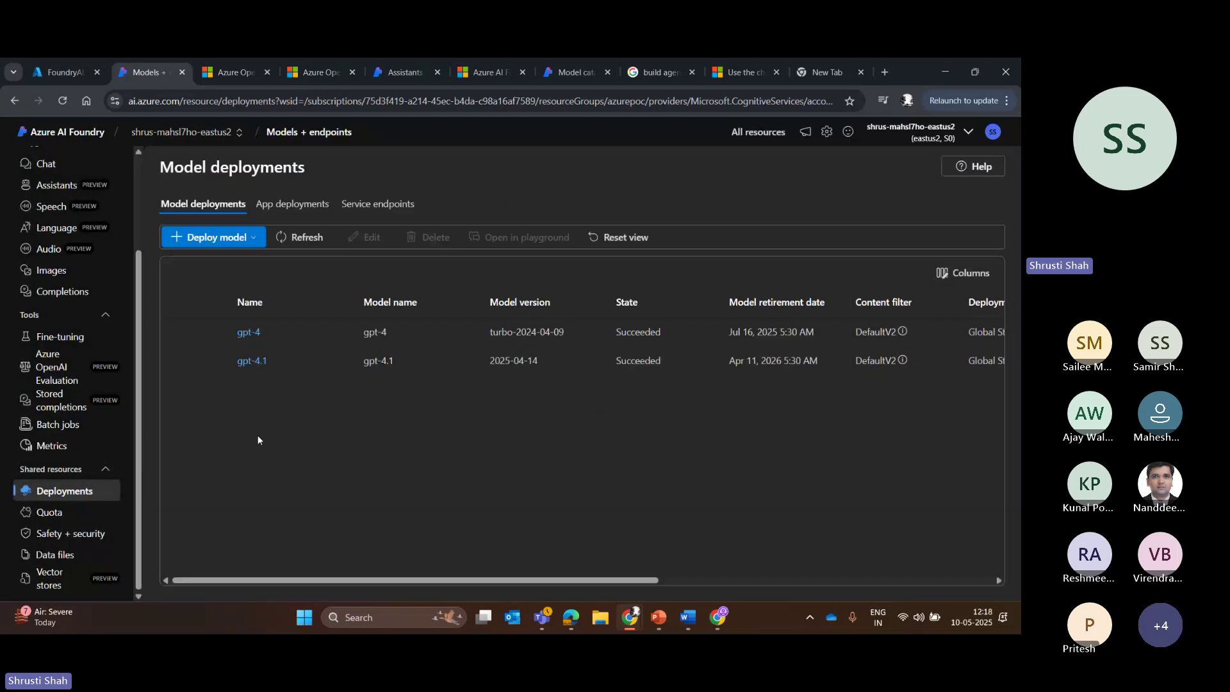
# View the Completions playground, and open the selection of models available for fine-tuning
pyautogui.click(60, 294)
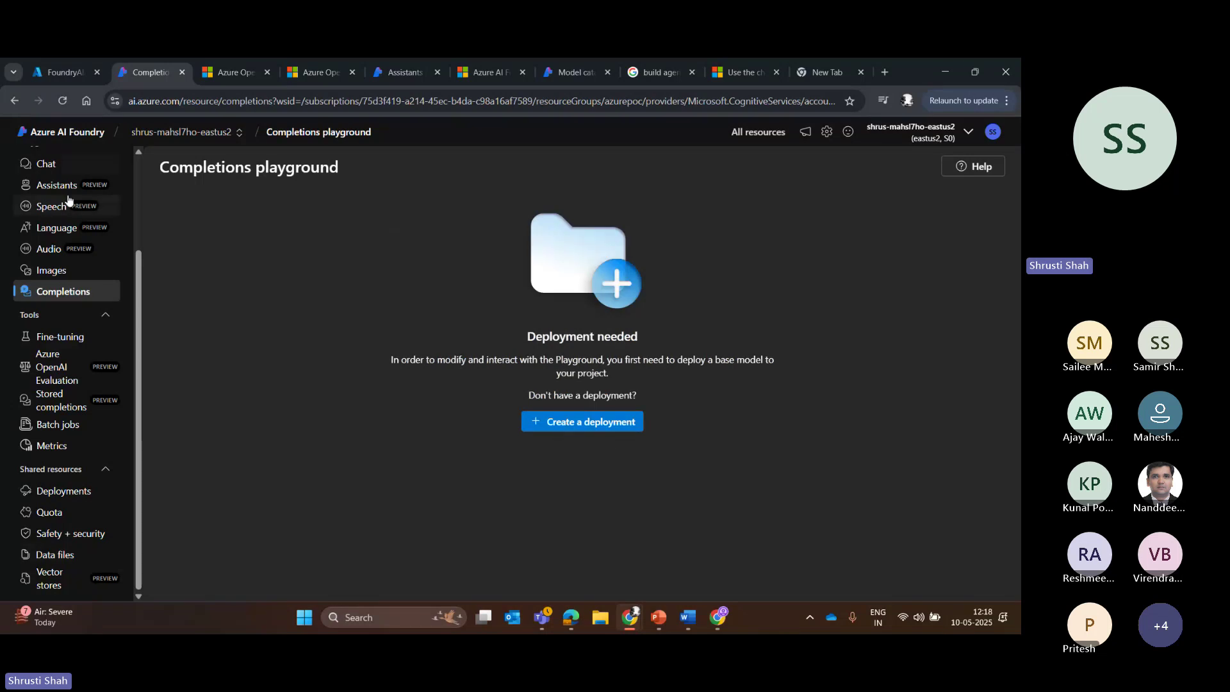
pyautogui.click(64, 340)
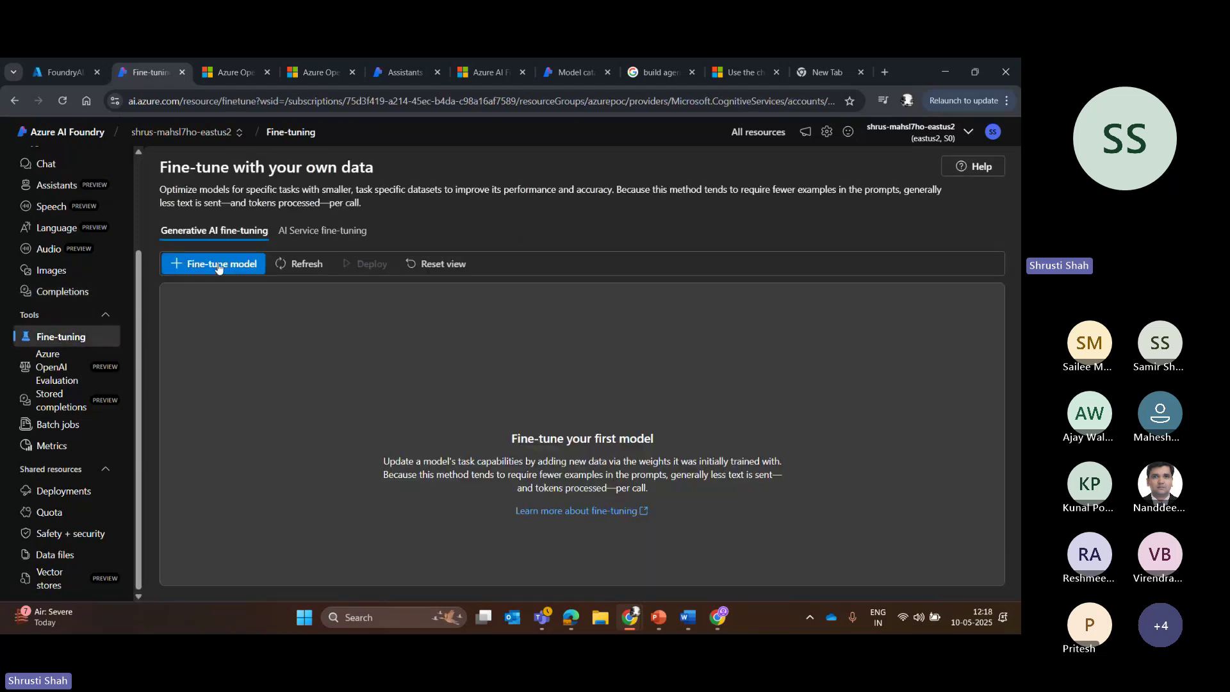
pyautogui.click(218, 268)
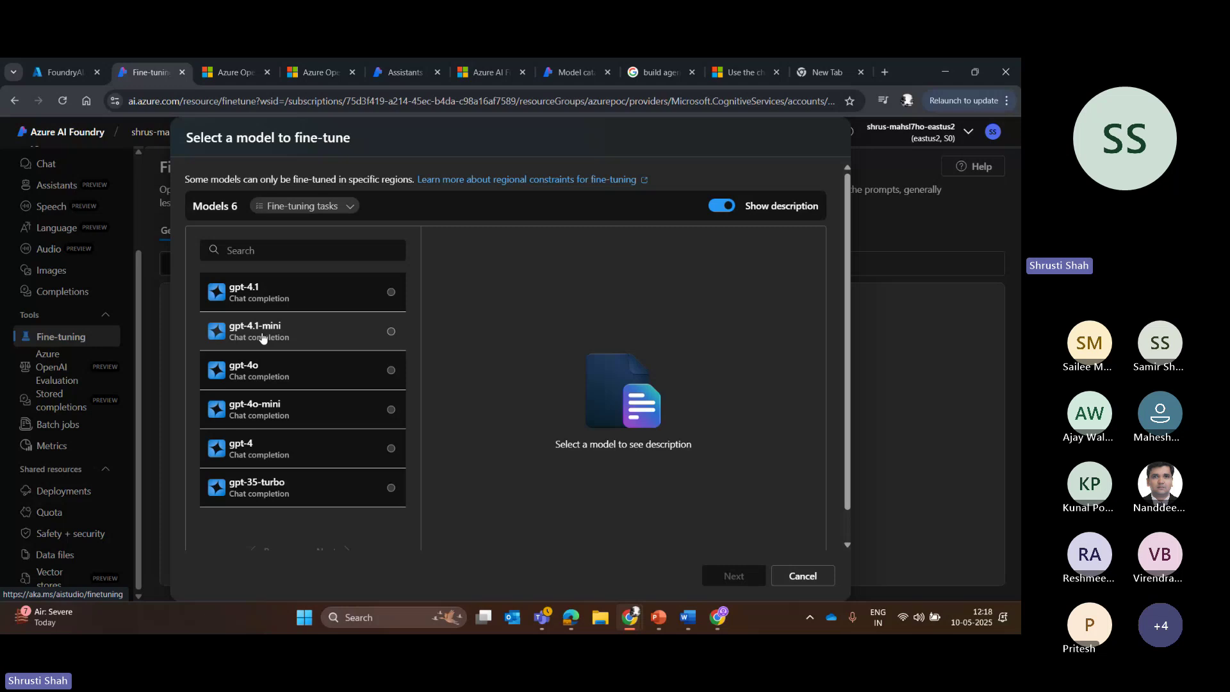
# Examine the descriptions of the gpt-4.1, gpt-4.1-mini, gpt-4o-mini and gpt-35-turbo models offered for fine-tuning
pyautogui.click(269, 293)
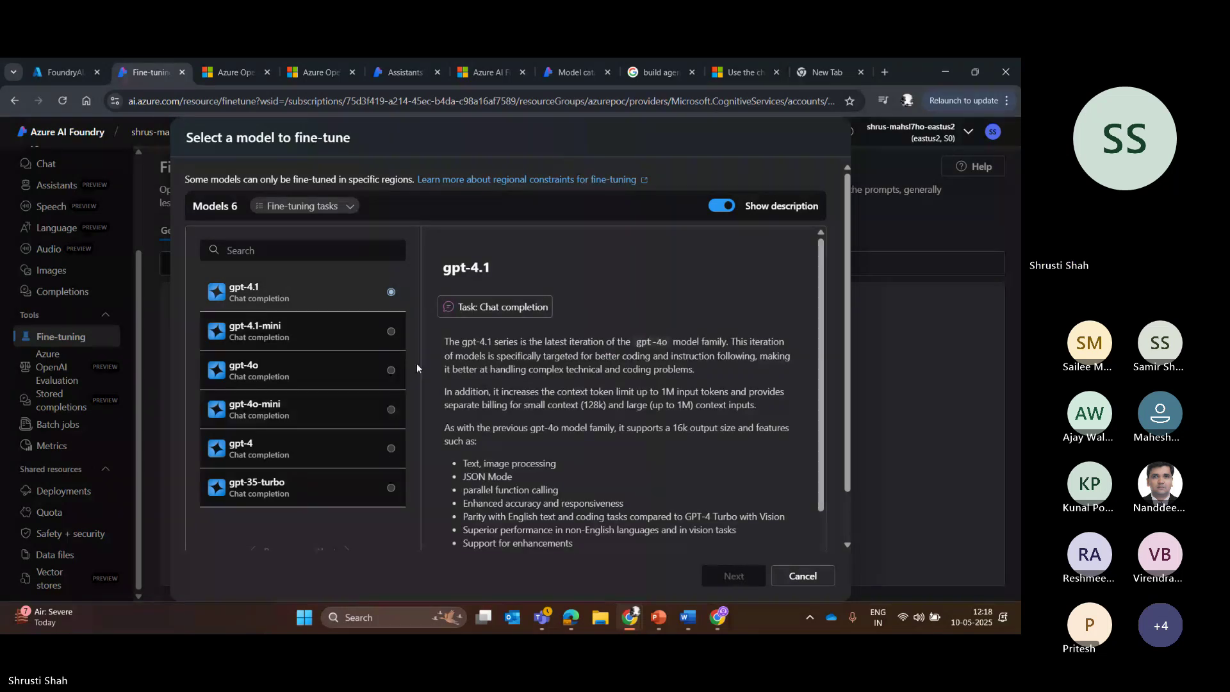
pyautogui.click(290, 327)
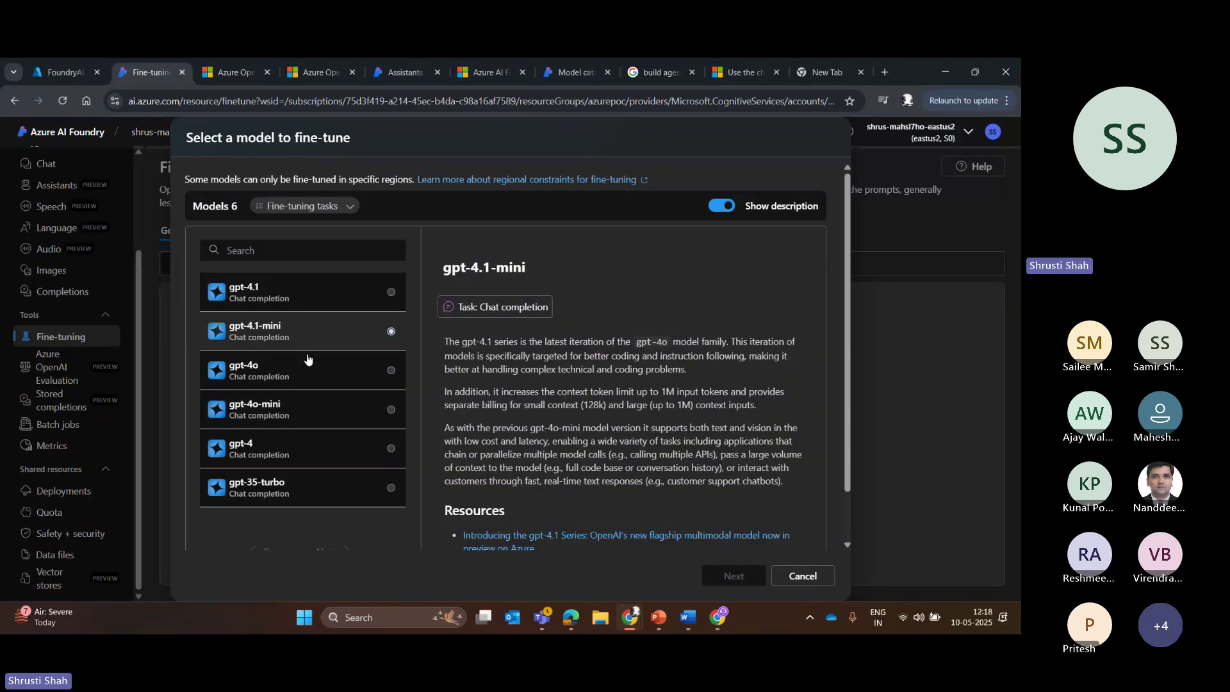
pyautogui.click(320, 420)
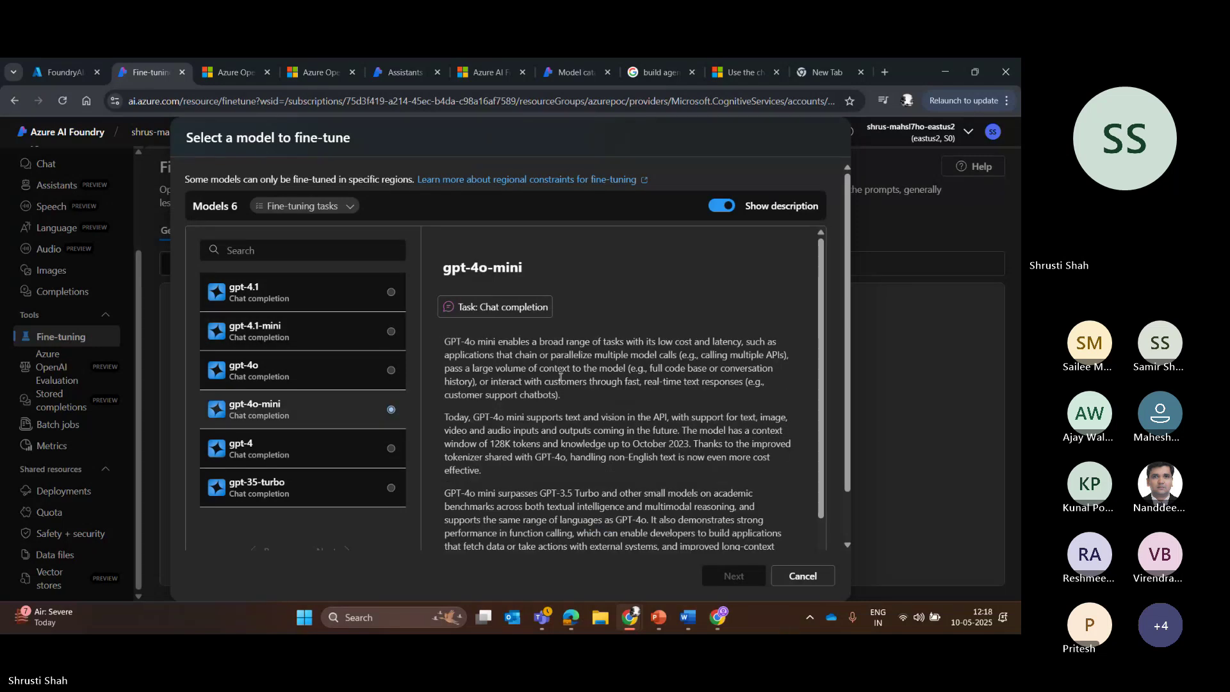
pyautogui.moveTo(444, 506); pyautogui.dragTo(819, 513)
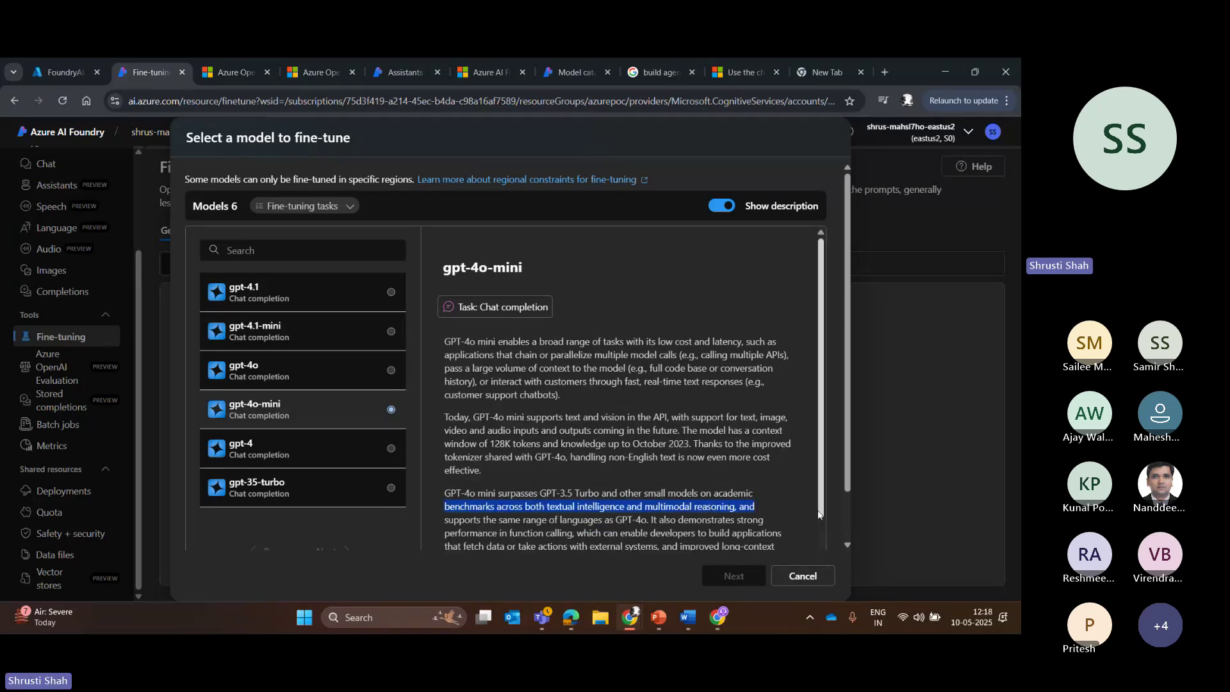
pyautogui.scroll(-1, 704, 499)
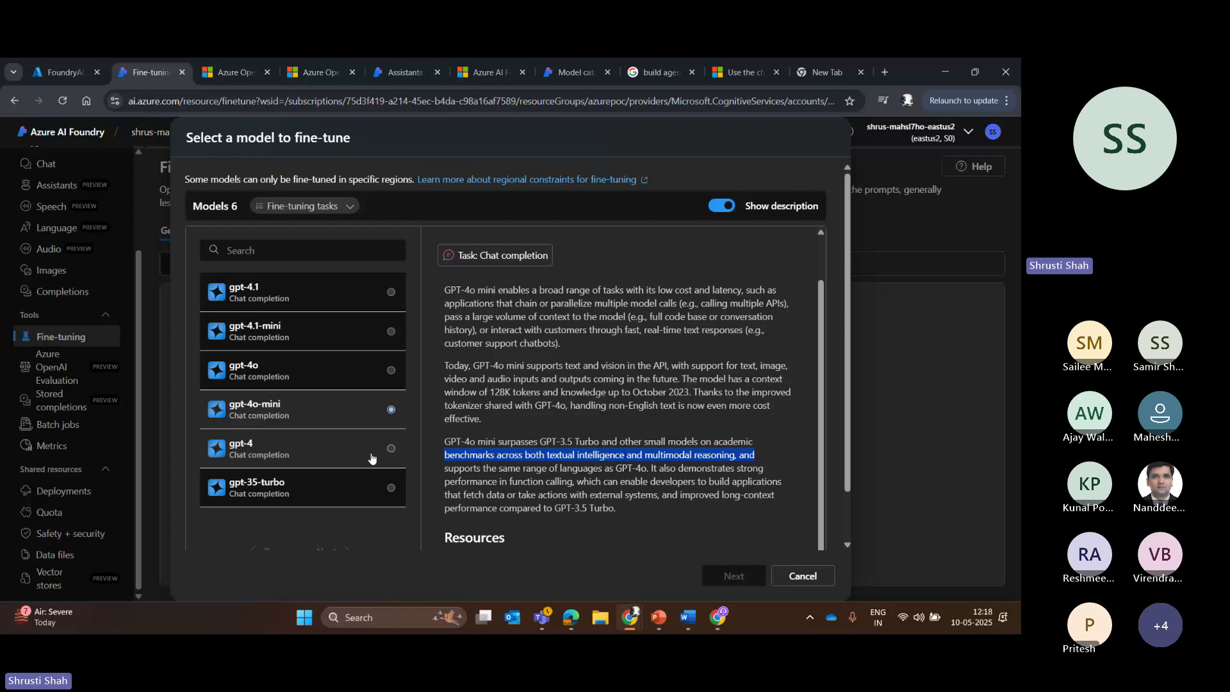
pyautogui.click(307, 487)
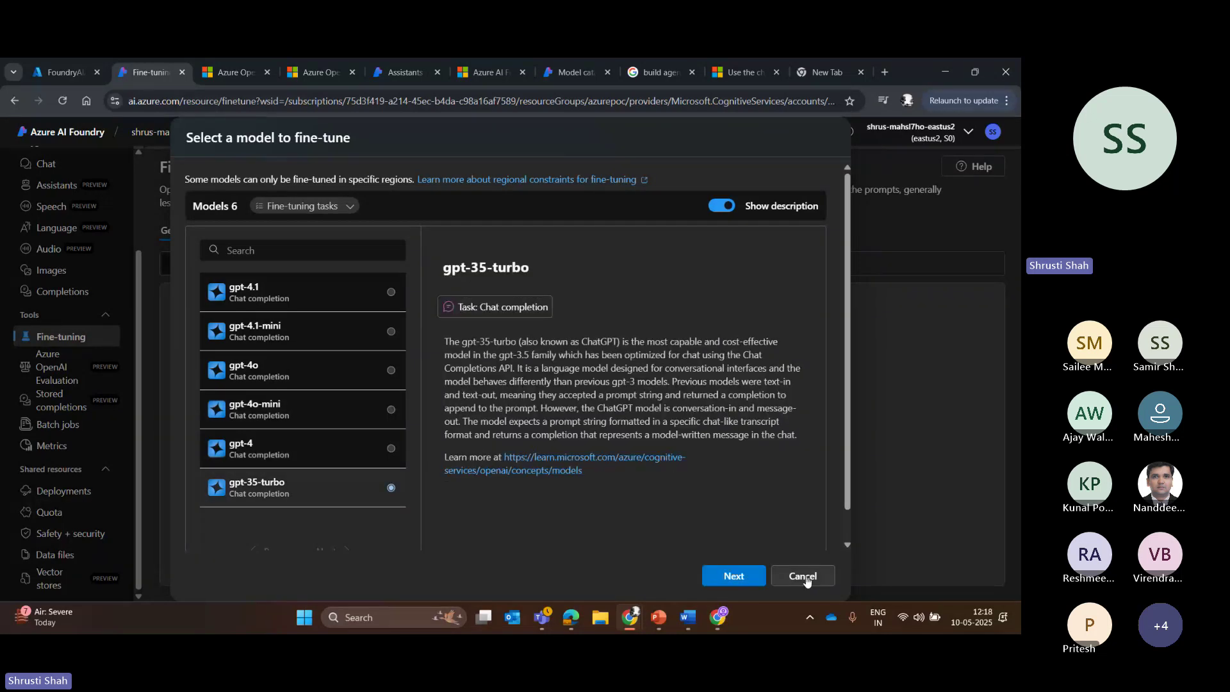
# Start fine-tuning gpt-35-turbo with the default model version, review the training data source options, and cancel the fine-tuning
pyautogui.click(804, 577)
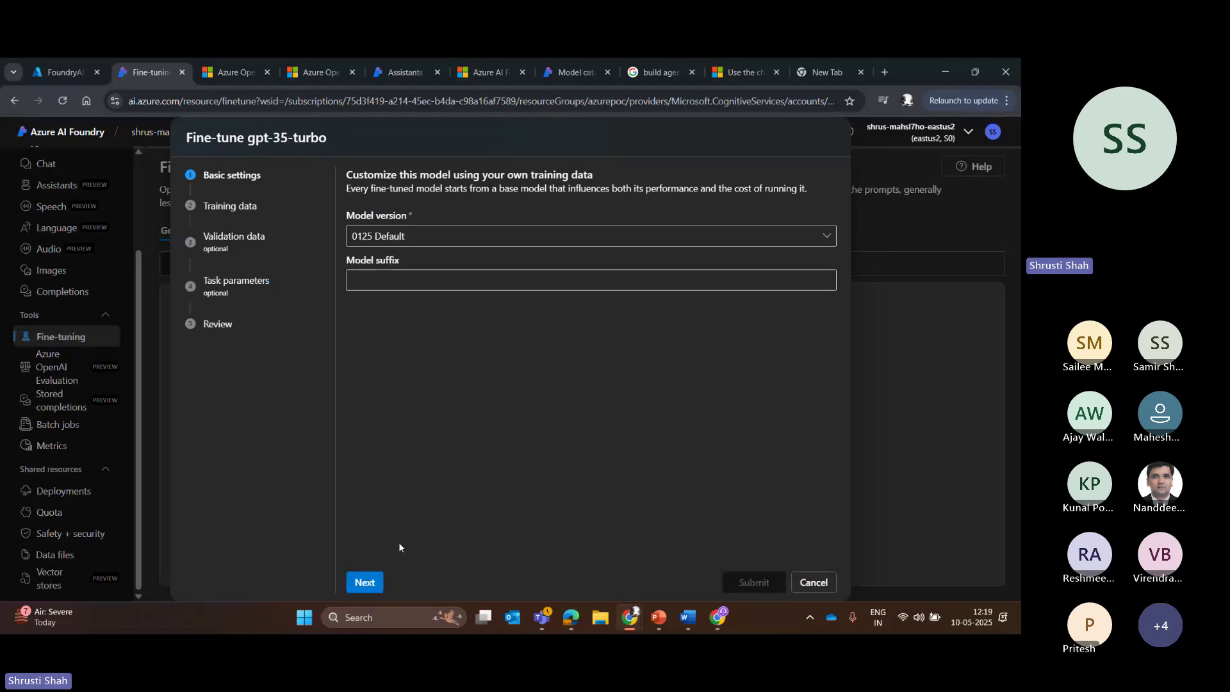
pyautogui.click(365, 582)
pyautogui.click(401, 326)
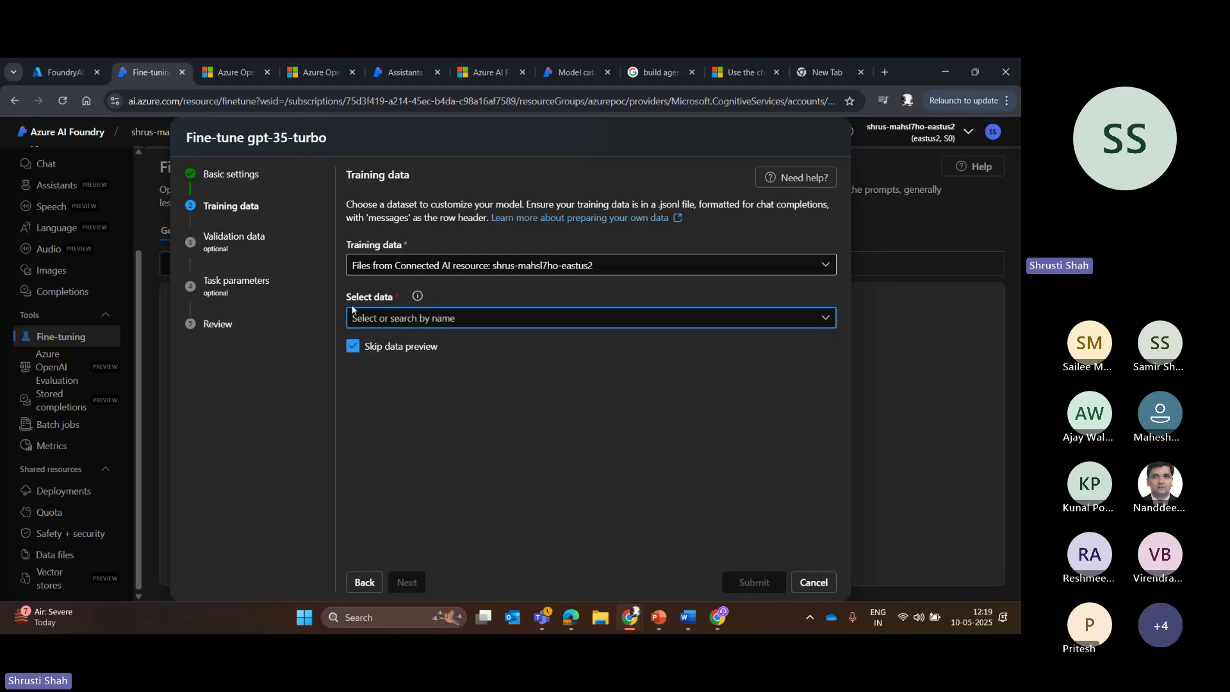
pyautogui.click(416, 269)
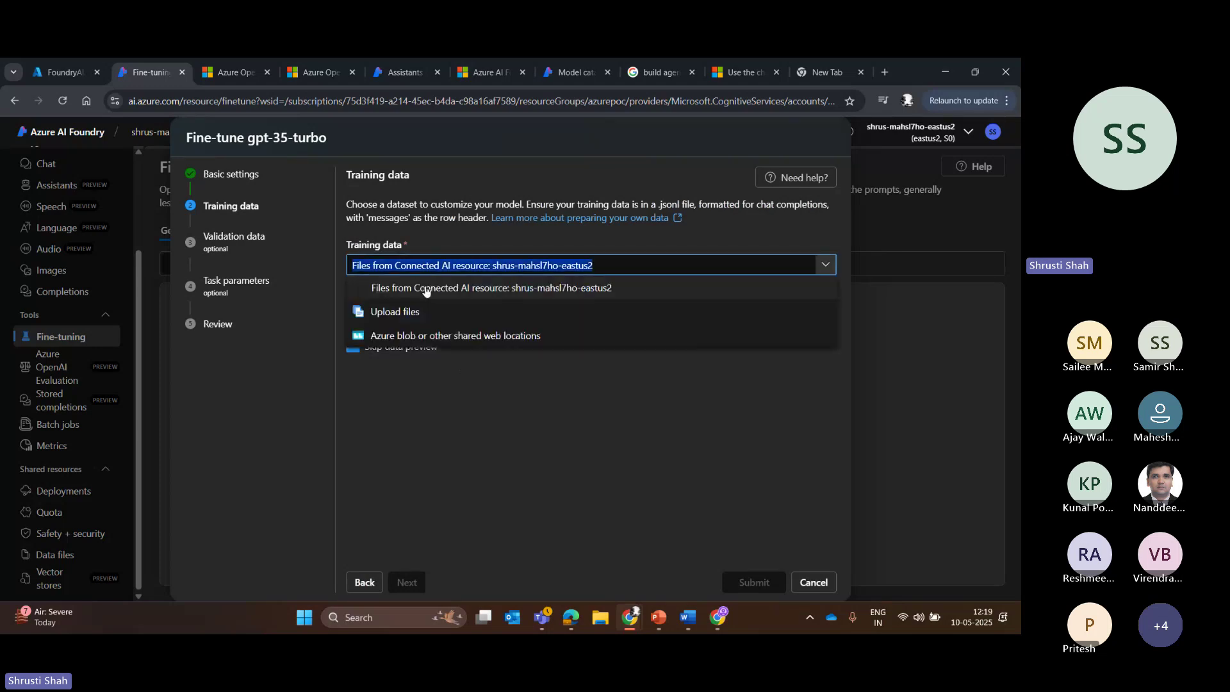
pyautogui.click(453, 421)
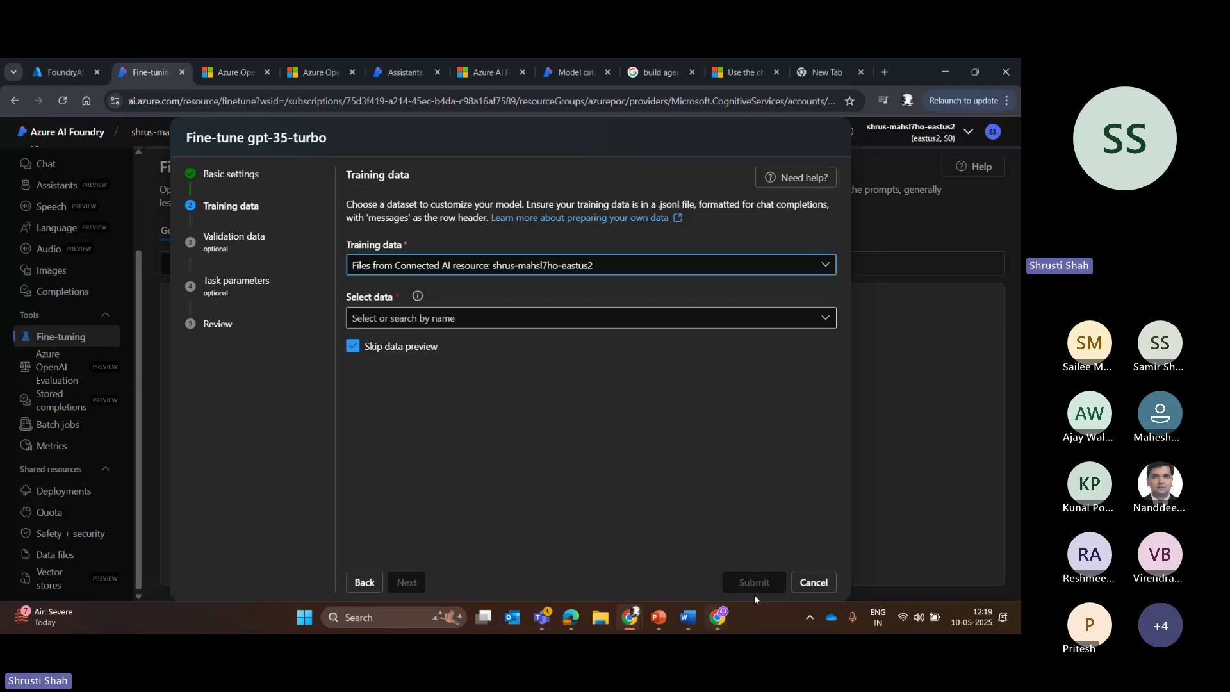
pyautogui.click(813, 582)
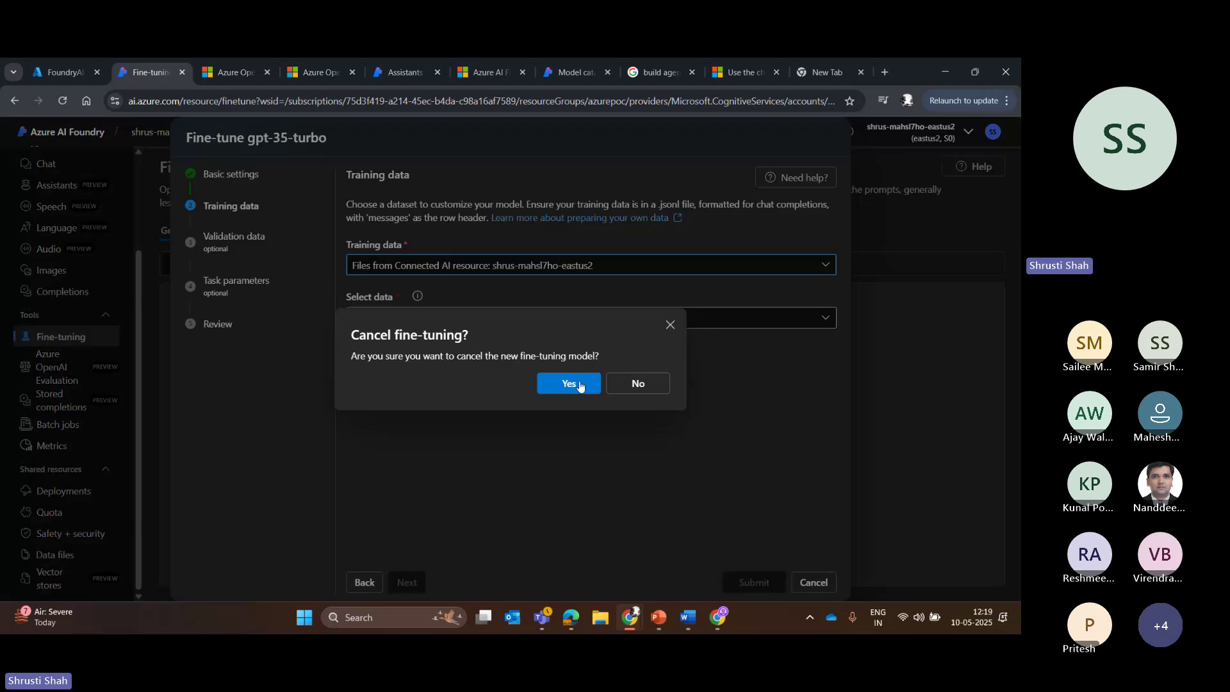
pyautogui.click(569, 383)
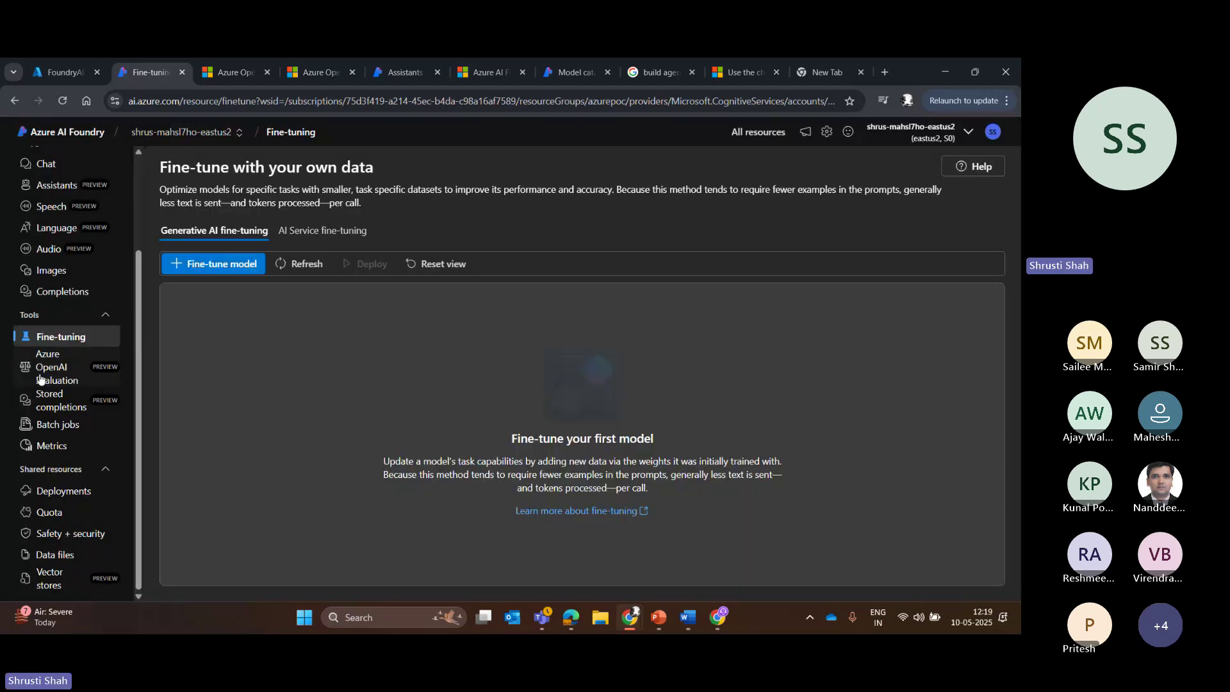
# Start a new Azure OpenAI evaluation and examine its name, test data, responses and evaluation criteria settings
pyautogui.click(56, 366)
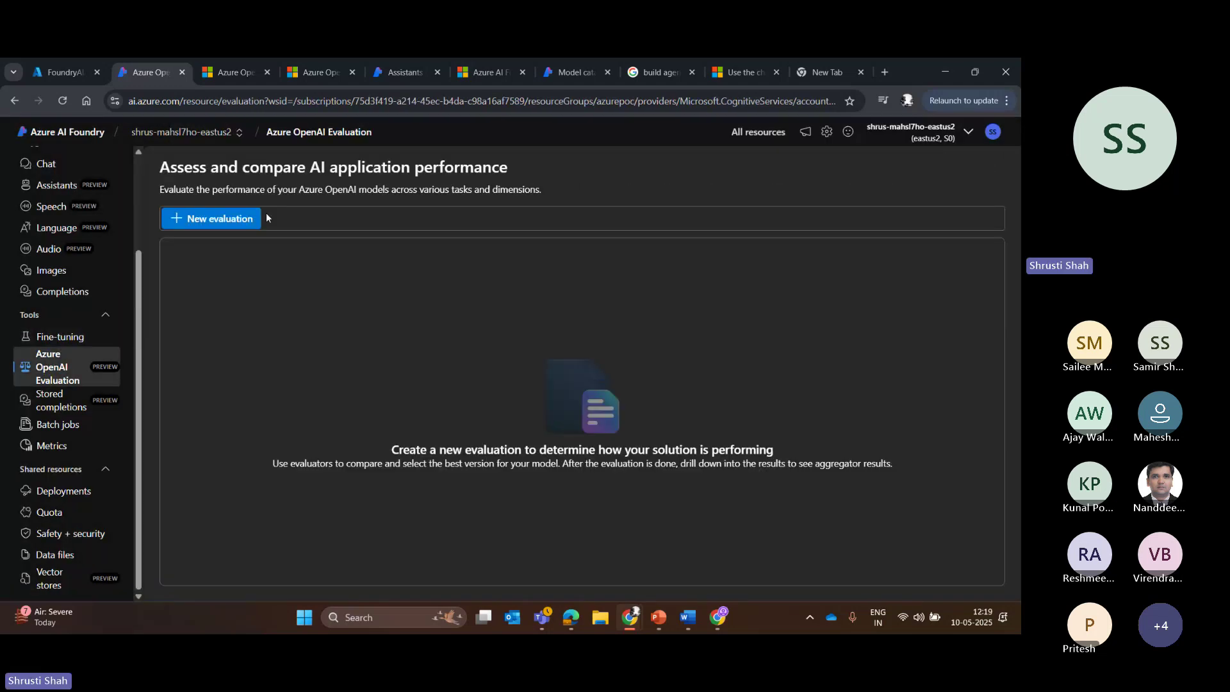
pyautogui.click(230, 231)
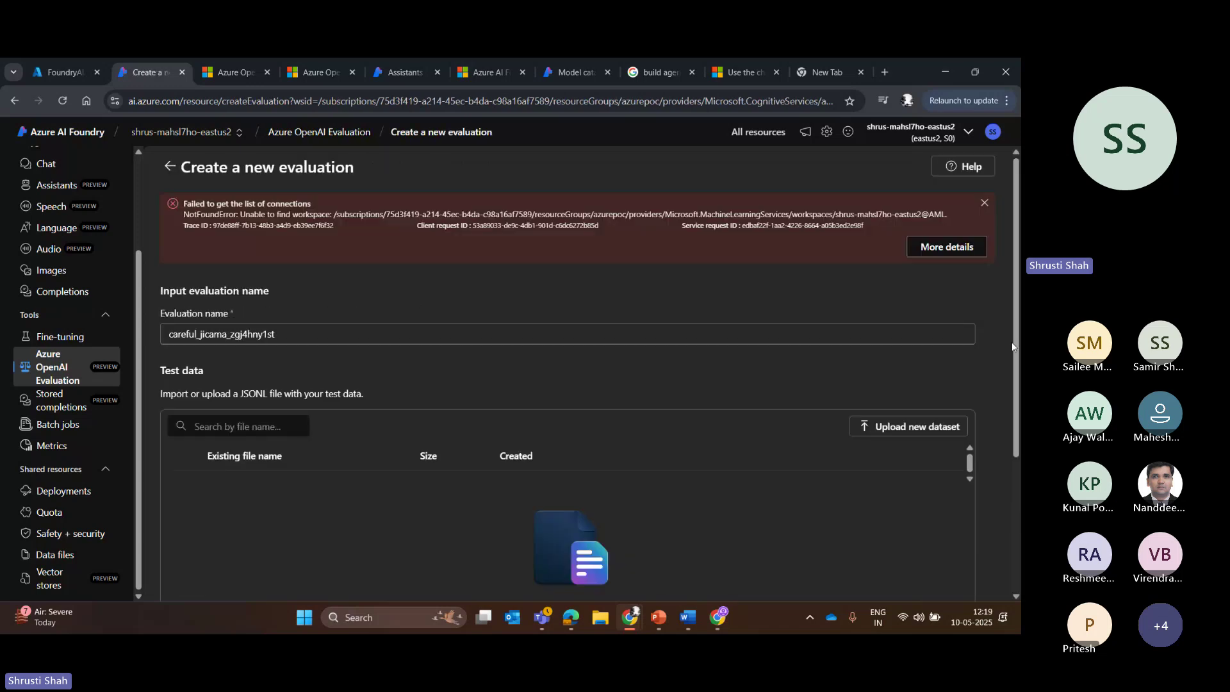
pyautogui.scroll(-2, 283, 341)
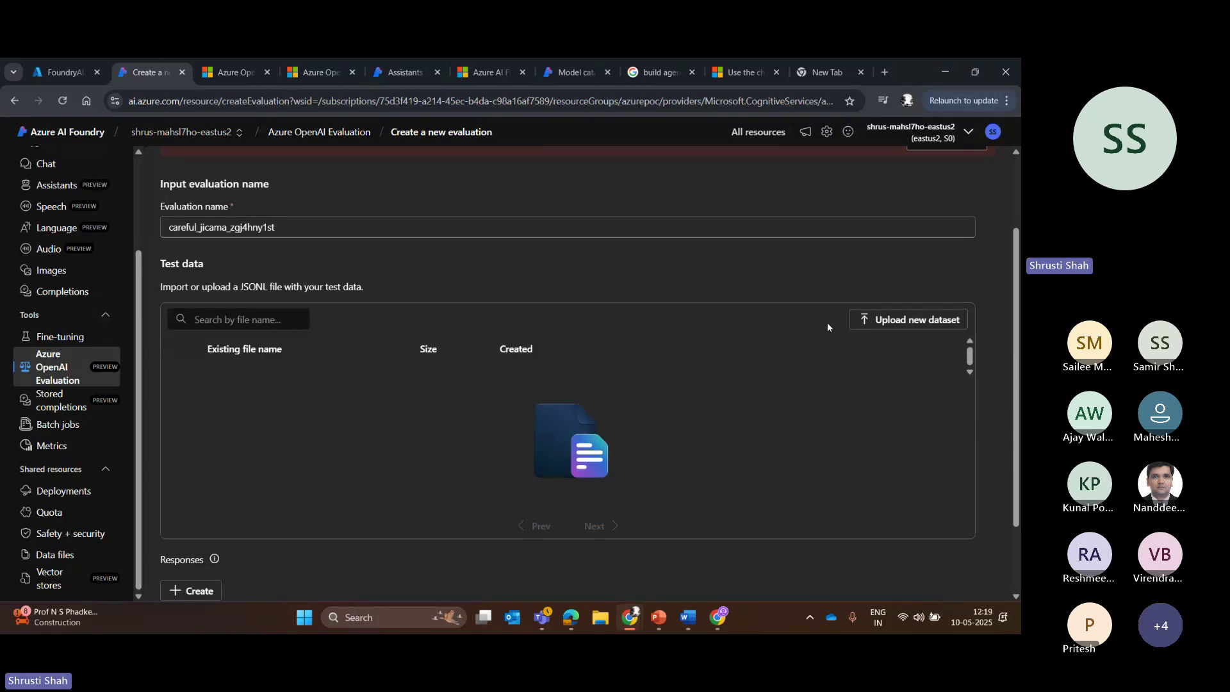
pyautogui.scroll(-1, 827, 324)
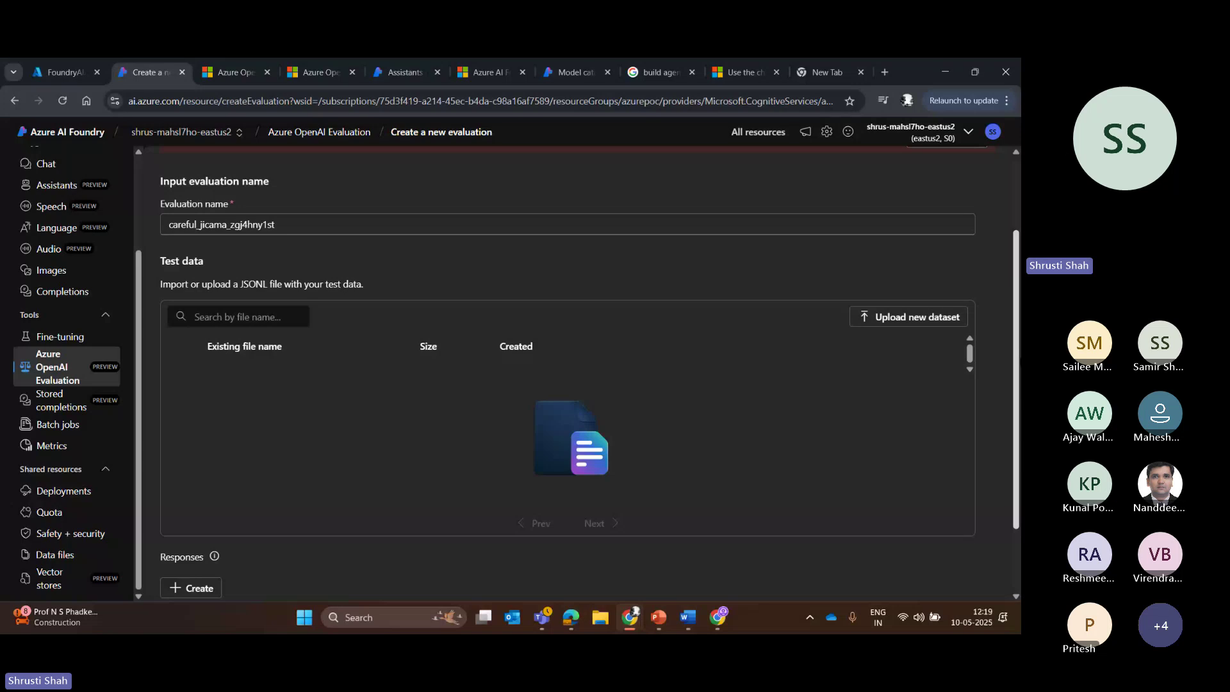
pyautogui.scroll(-2, 415, 403)
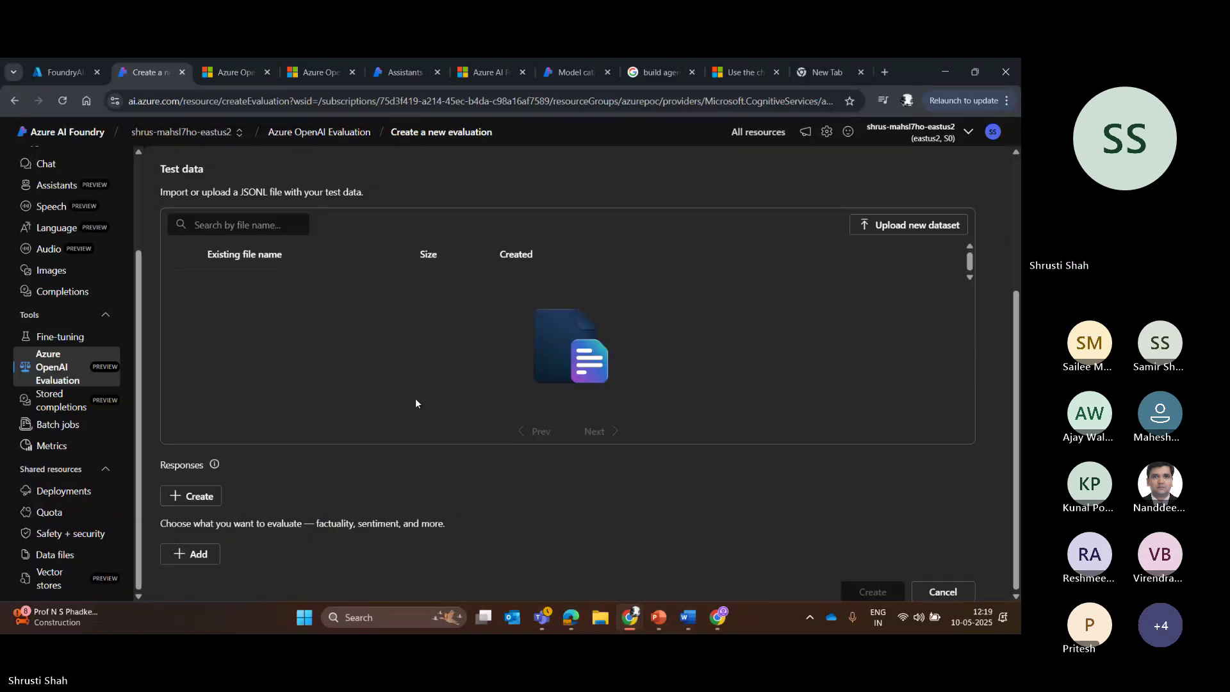
# View the Stored completions page and the Batch jobs page
pyautogui.click(56, 410)
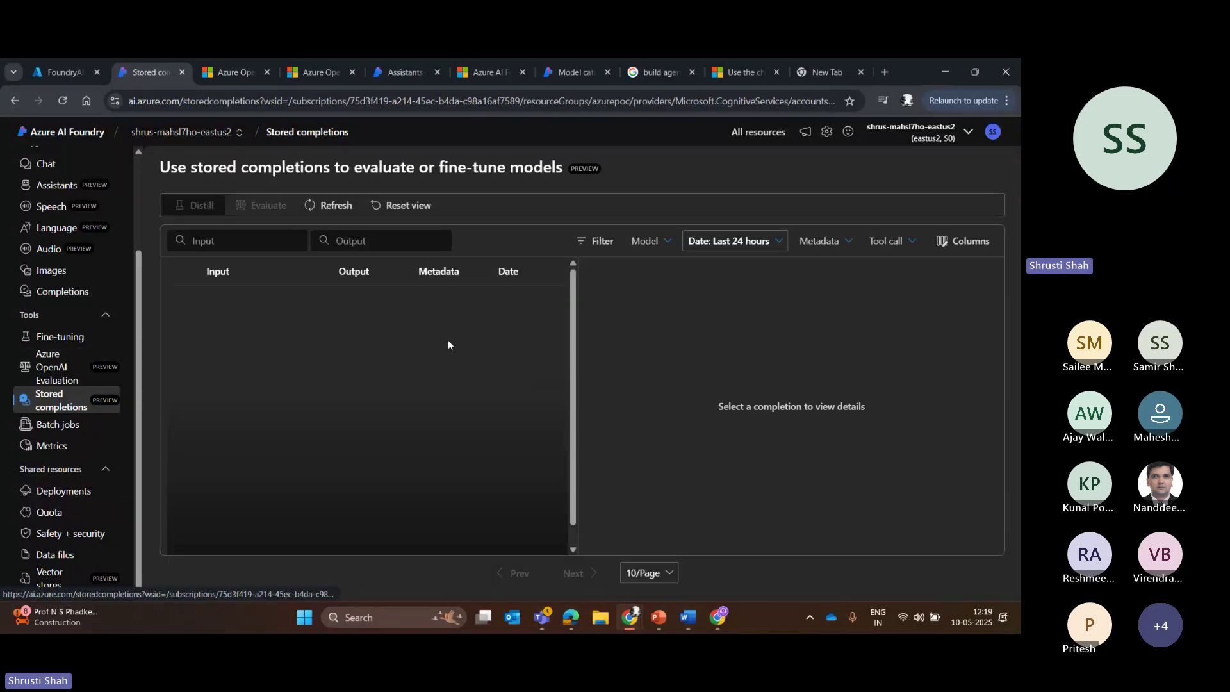
pyautogui.click(56, 424)
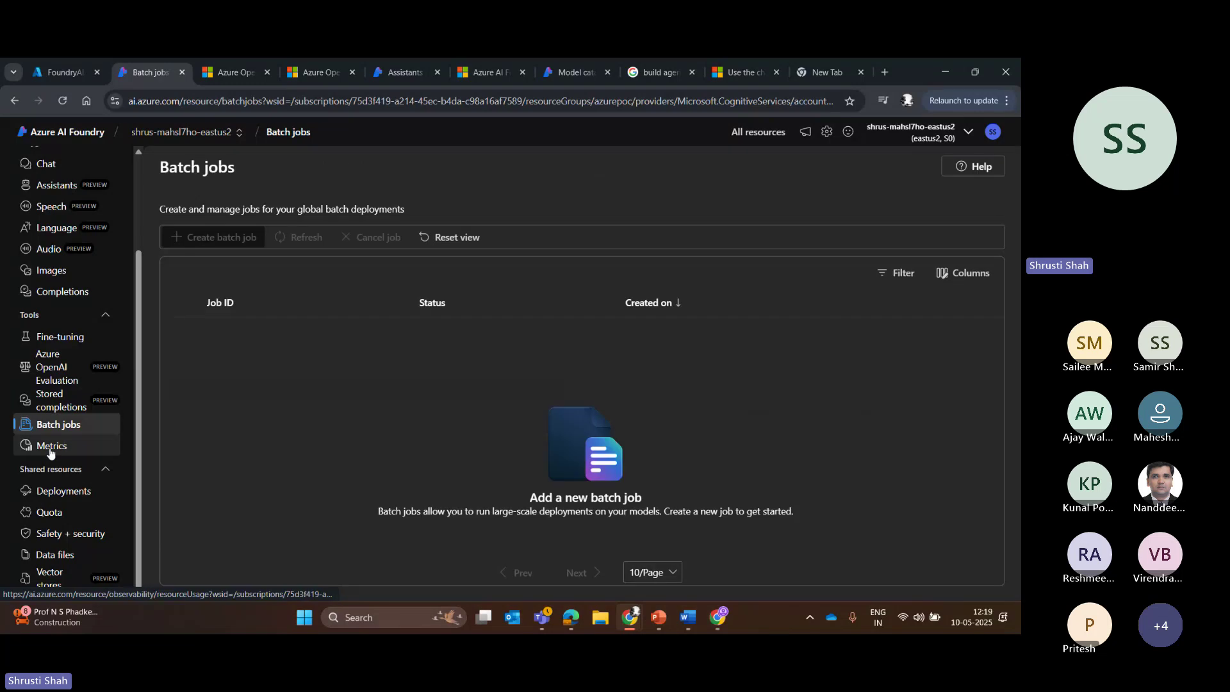
# Open the resource usage metrics for the gpt-4.1 deployment and examine the token count summary and usage charts
pyautogui.click(50, 447)
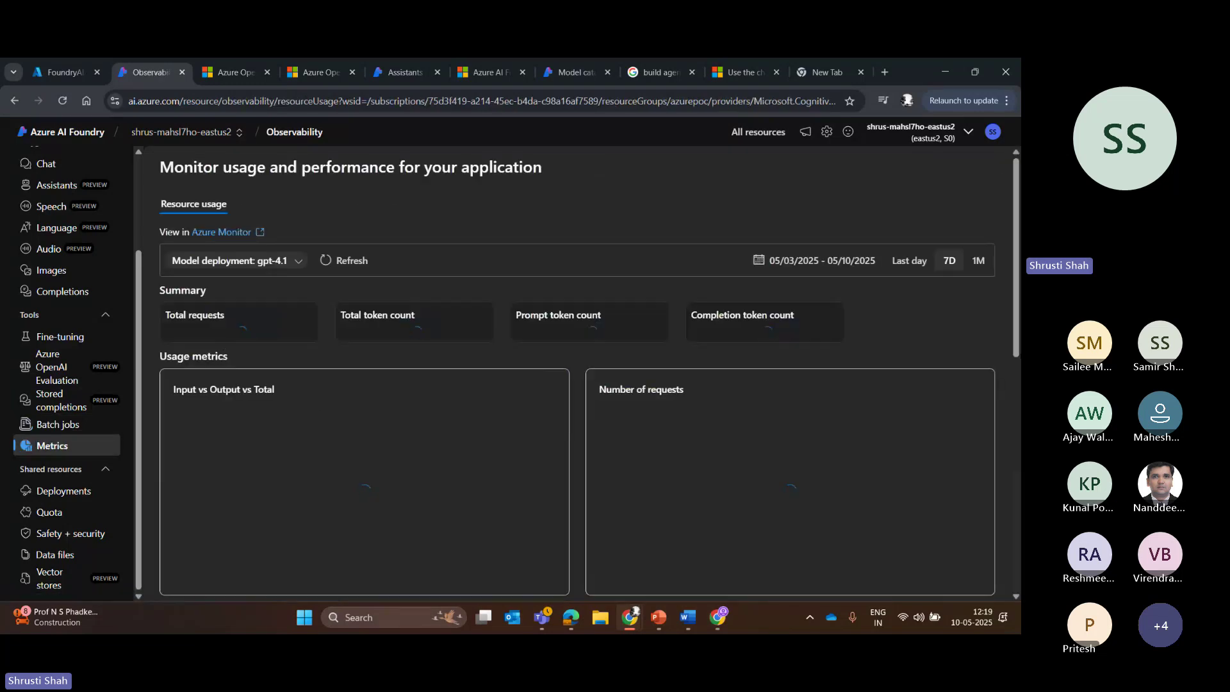
pyautogui.scroll(-2, 576, 372)
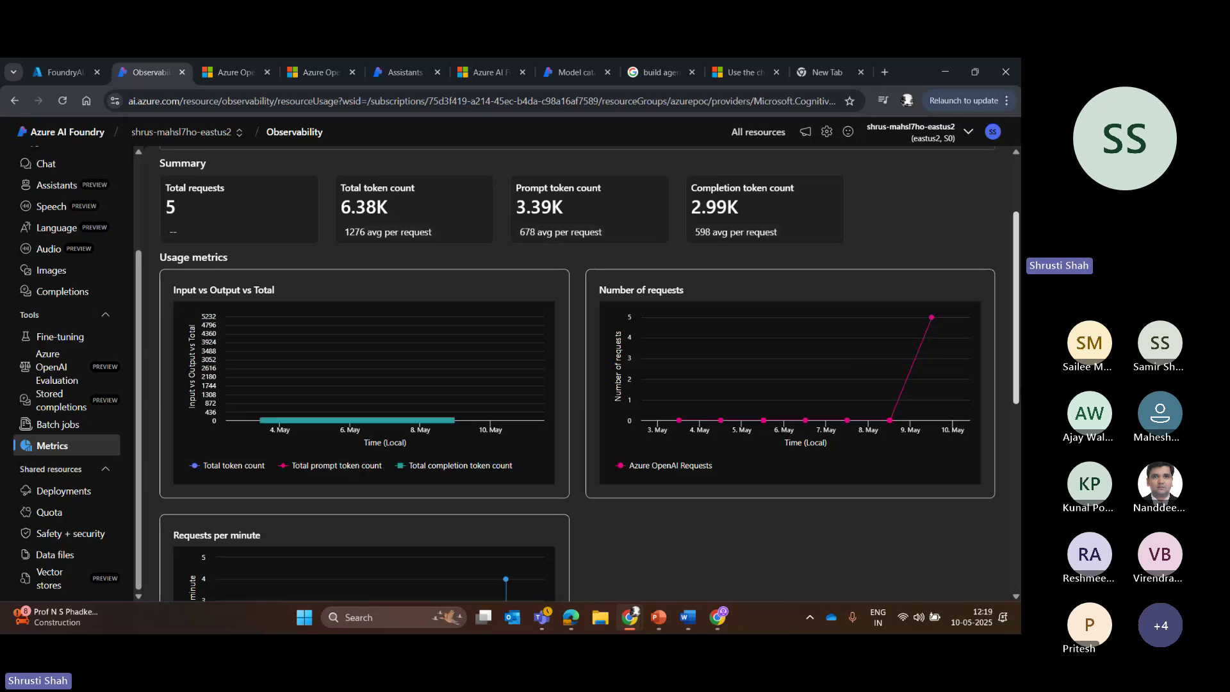
pyautogui.scroll(-1, 576, 371)
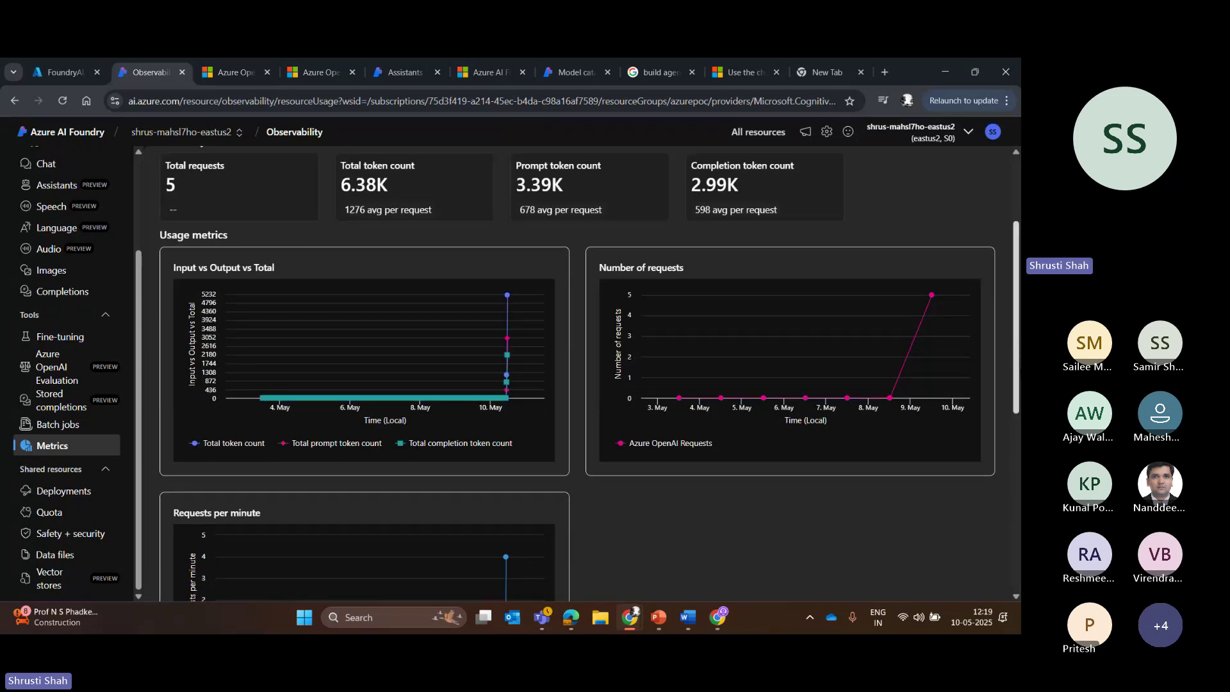
pyautogui.moveTo(1015, 314); pyautogui.dragTo(1014, 253)
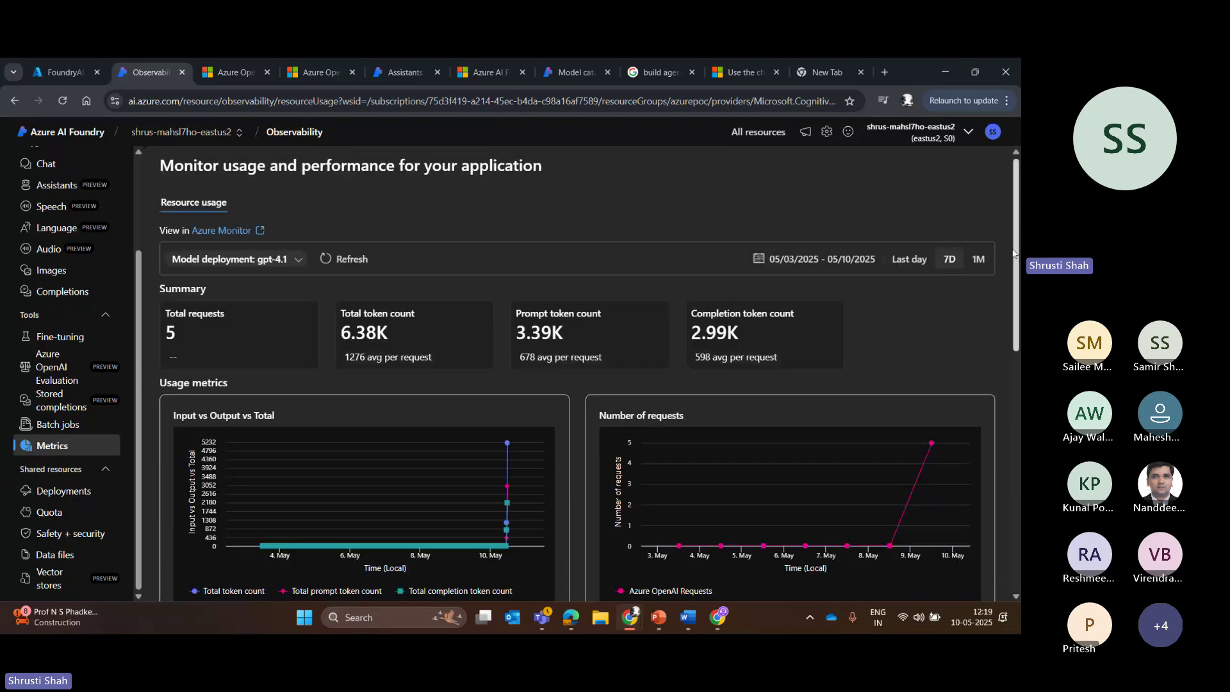
pyautogui.click(237, 260)
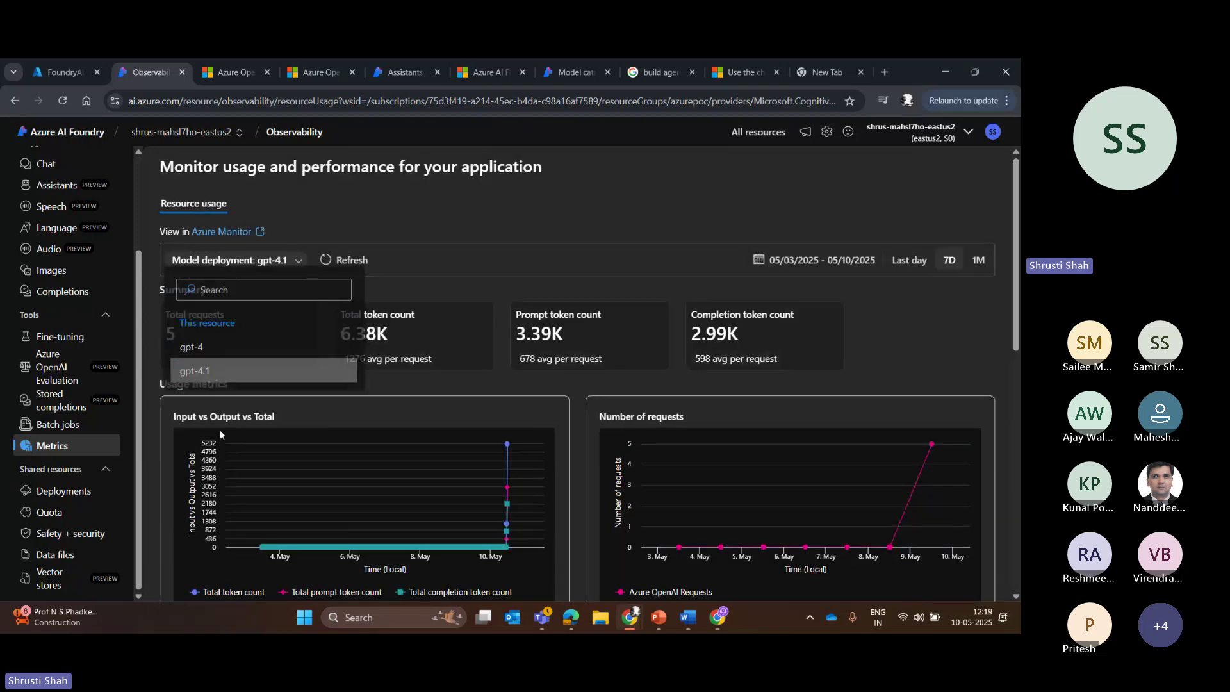
pyautogui.click(183, 372)
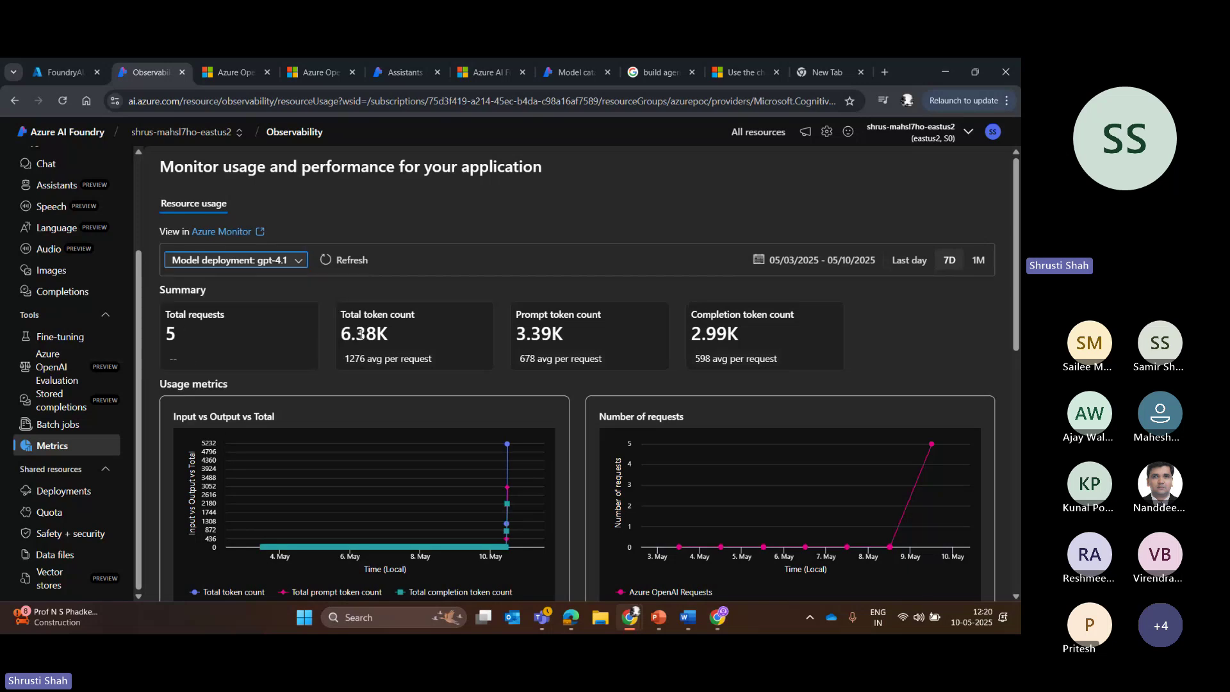
pyautogui.moveTo(739, 343); pyautogui.dragTo(691, 312)
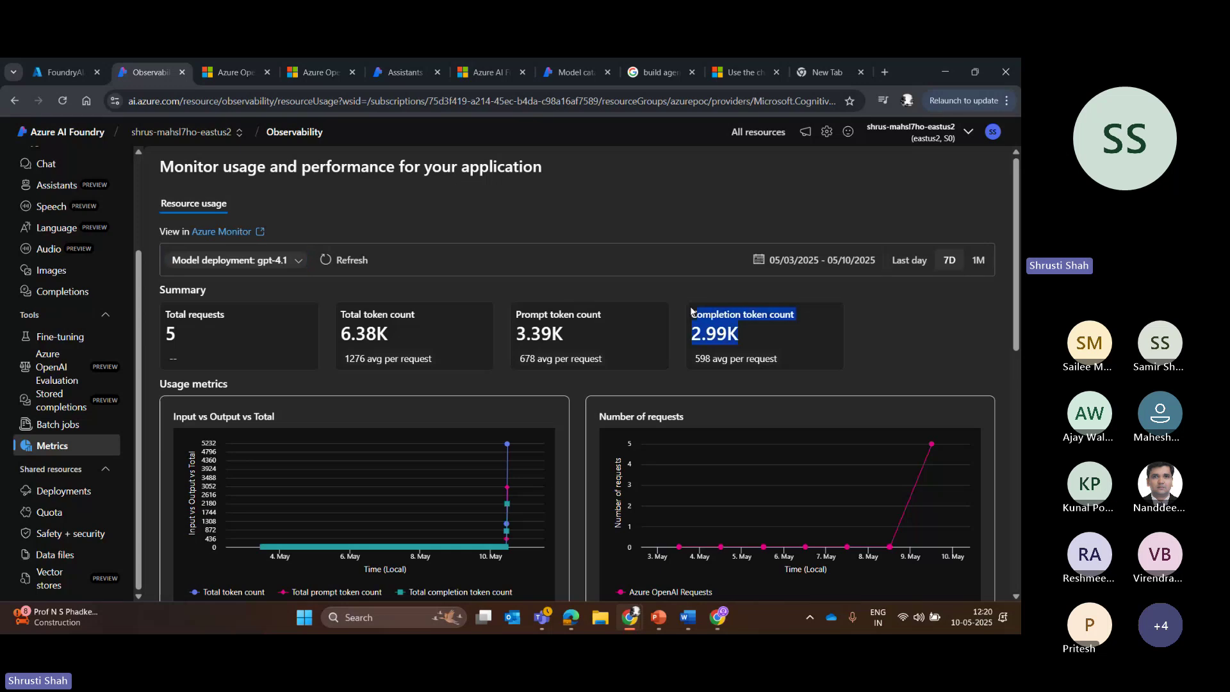
pyautogui.moveTo(507, 539)
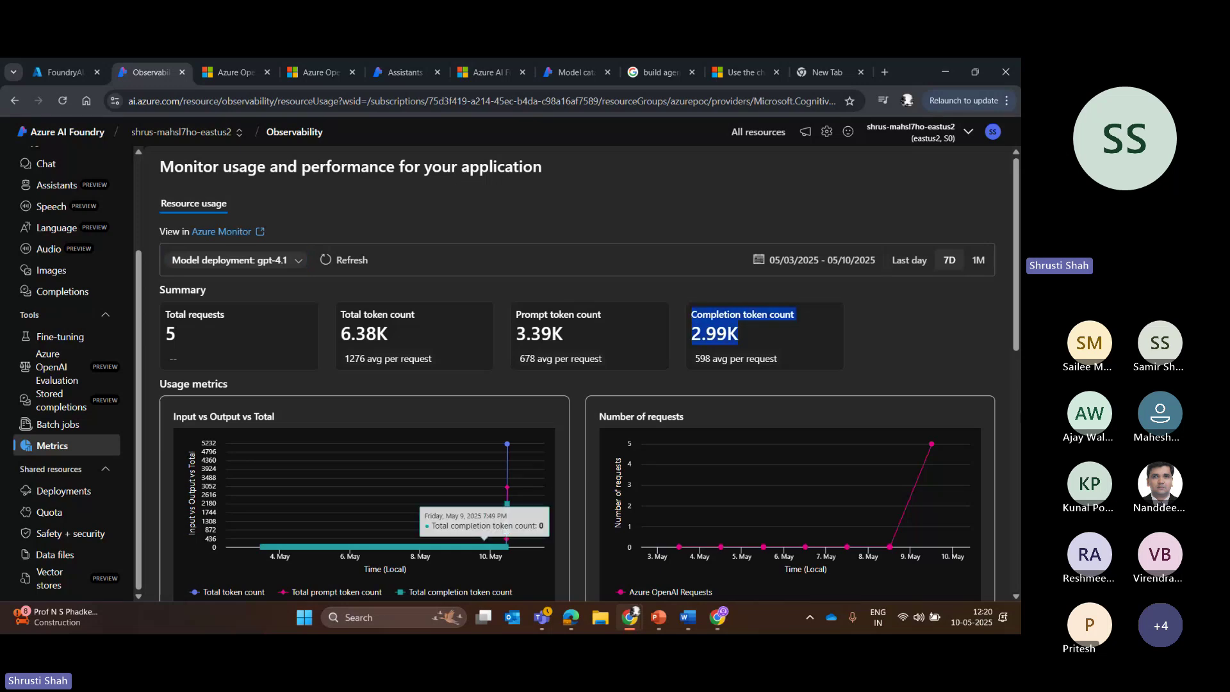
# Examine the requests-per-minute chart and the time-to-first-byte and time-to-last-byte latency charts for gpt-4.1
pyautogui.scroll(-3, 1009, 353)
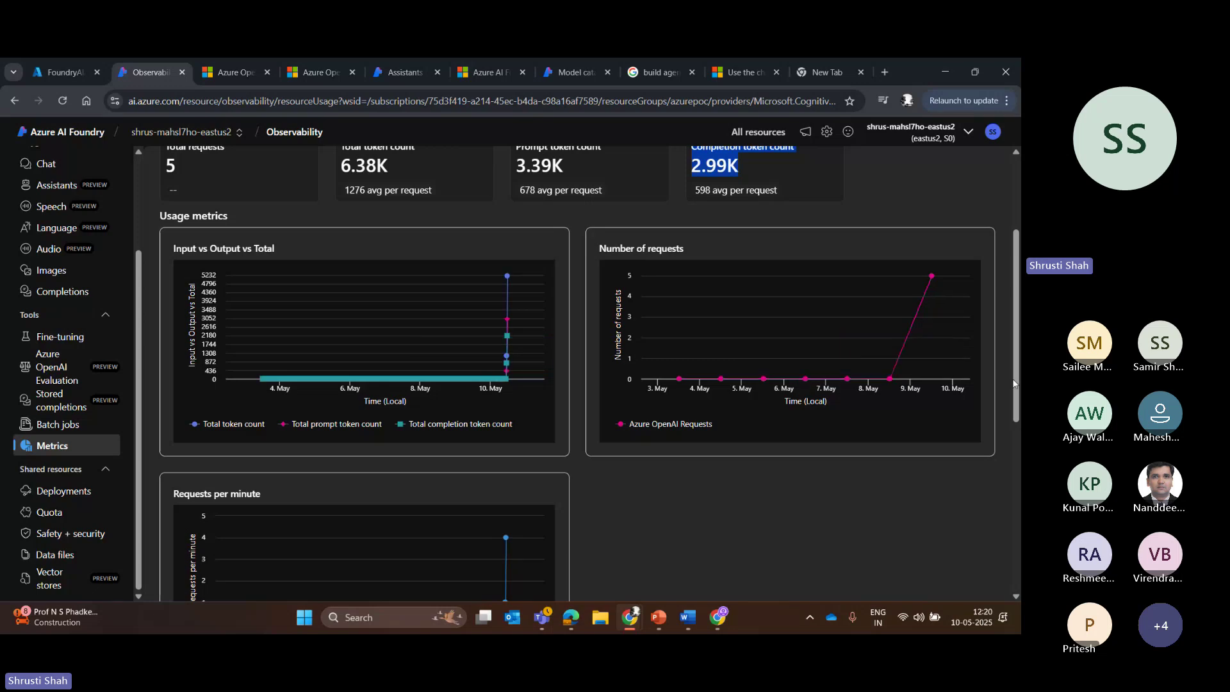
pyautogui.moveTo(1013, 383); pyautogui.dragTo(1019, 457)
pyautogui.scroll(-1, 991, 350)
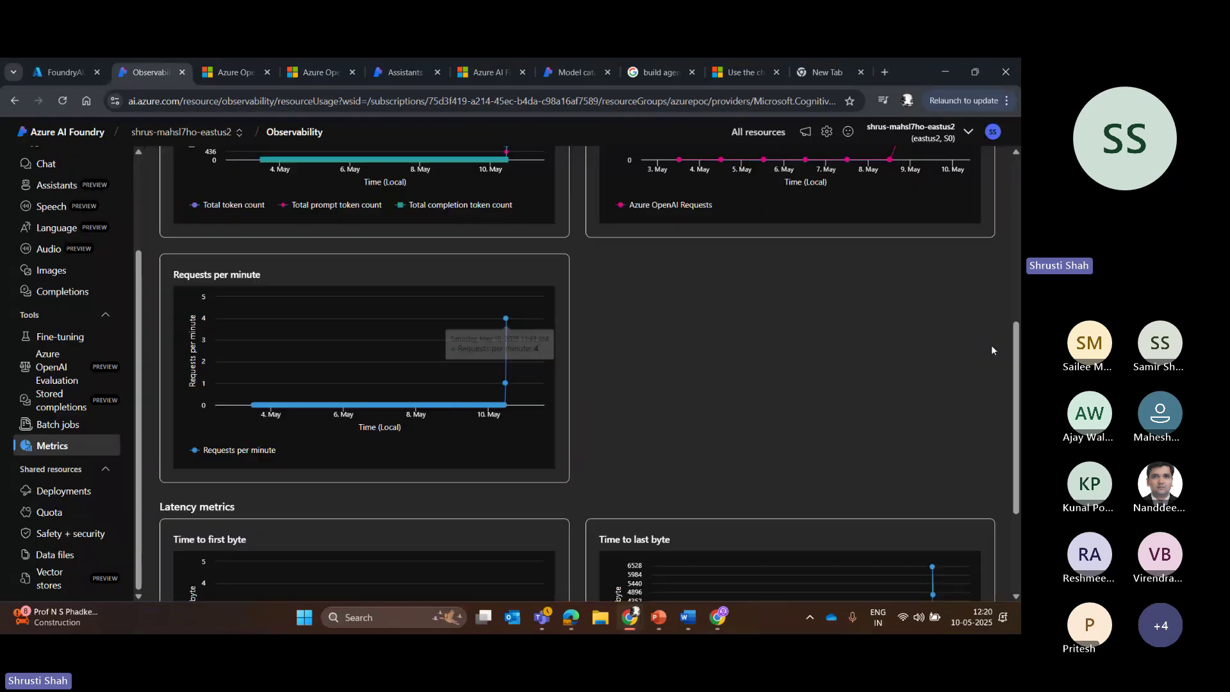
pyautogui.scroll(-3, 992, 350)
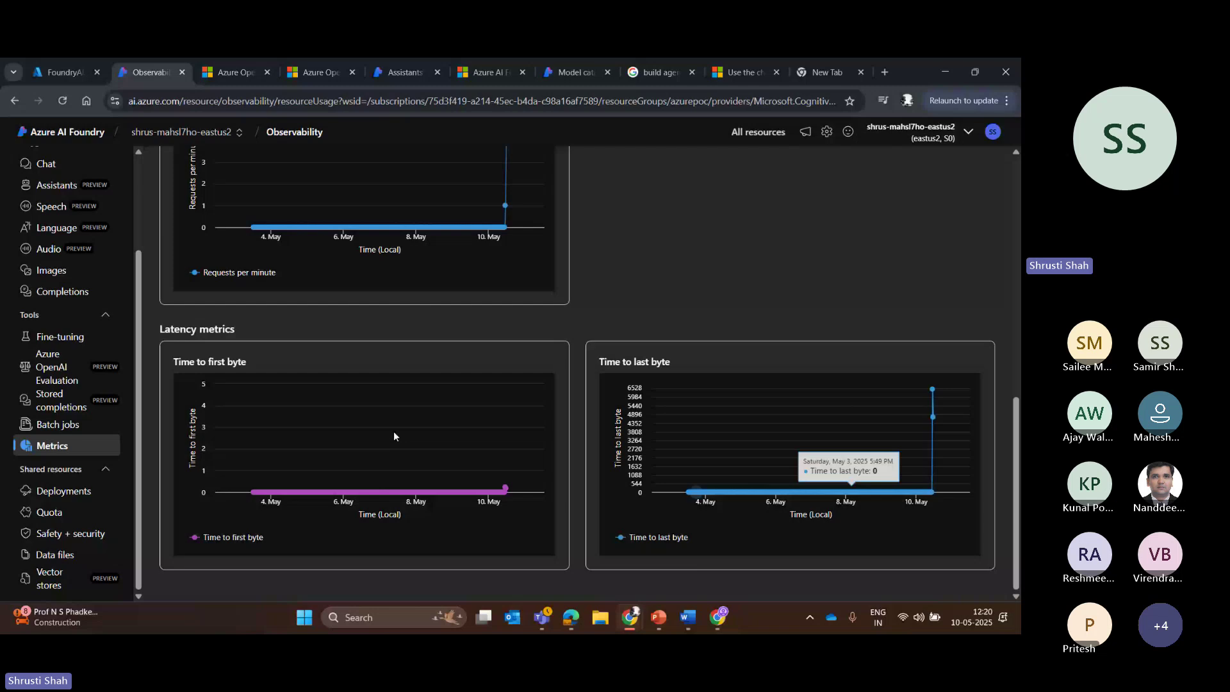
pyautogui.scroll(7, 231, 245)
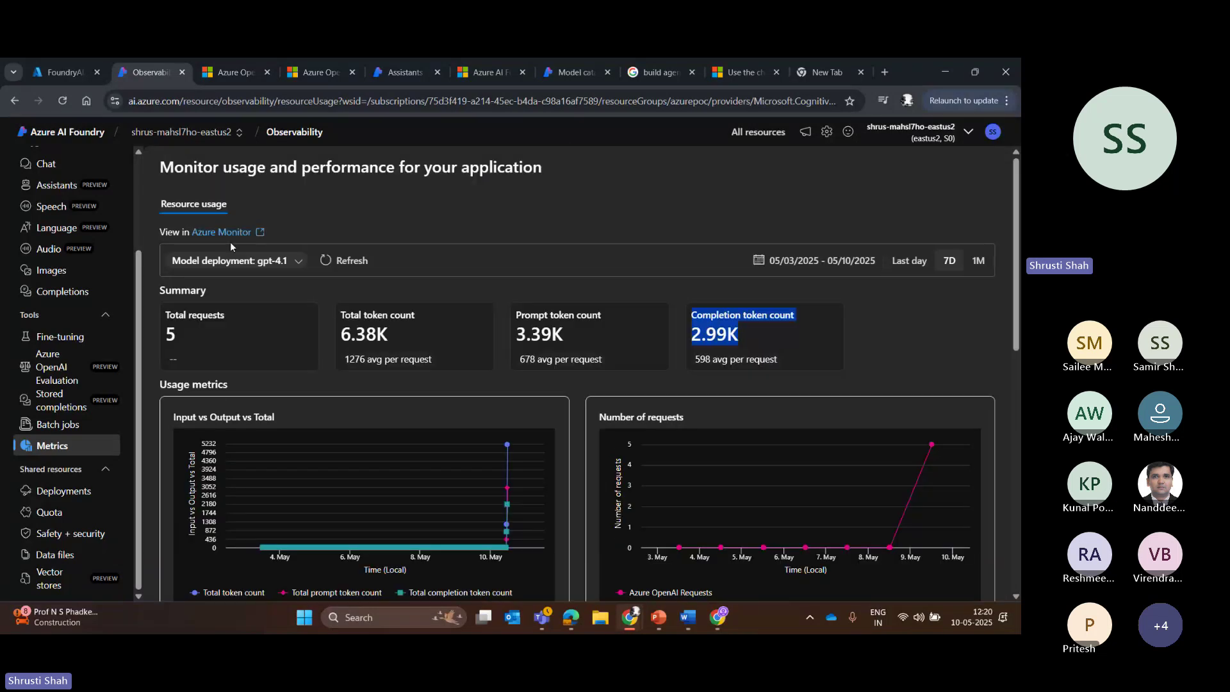
# Switch the metrics to the gpt-4 deployment and examine its usage and latency charts
pyautogui.click(228, 260)
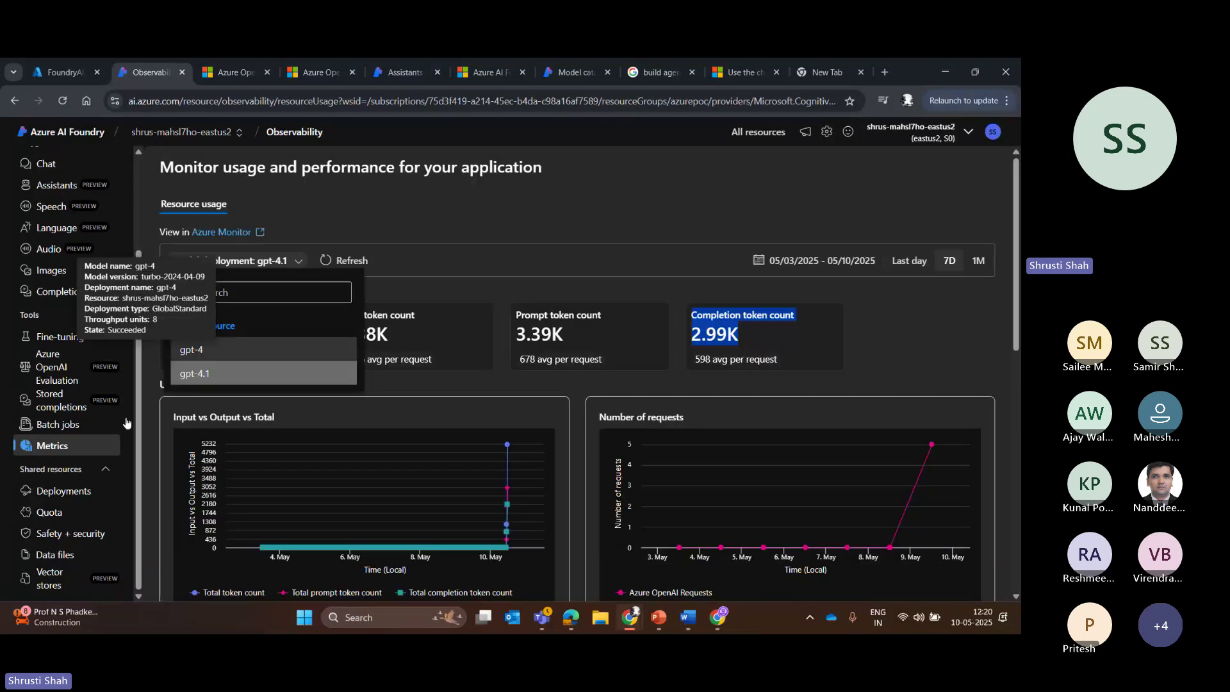
pyautogui.click(202, 357)
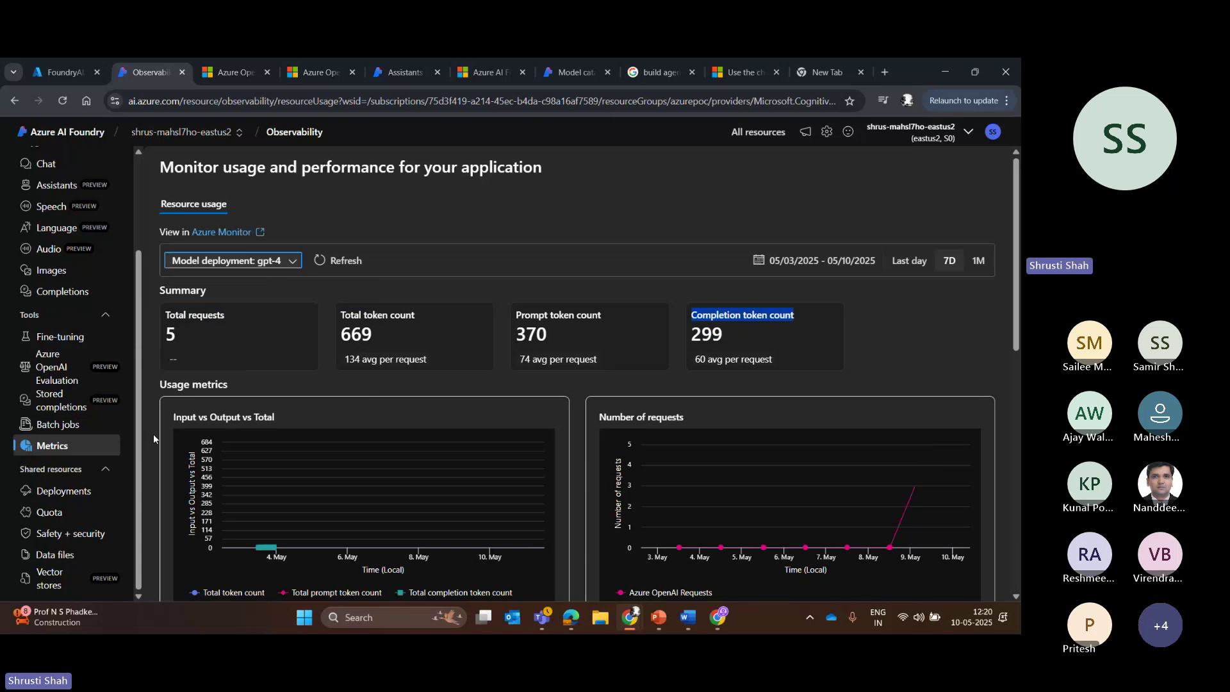
pyautogui.moveTo(1016, 317); pyautogui.dragTo(1018, 557)
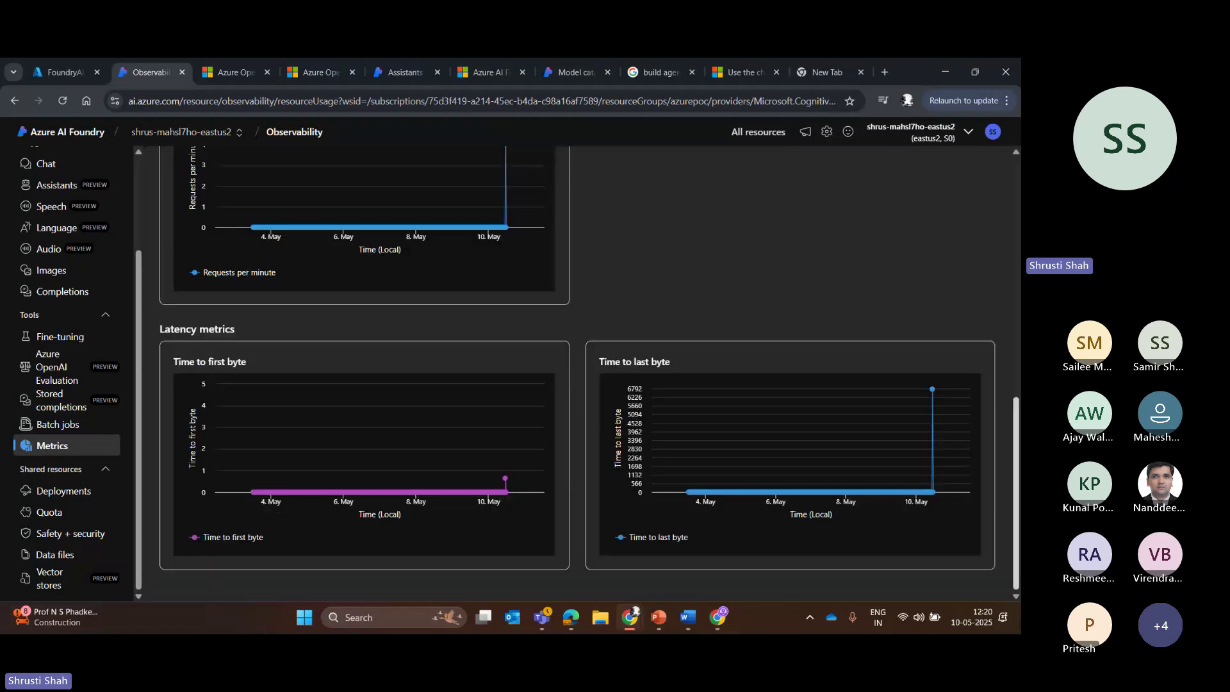
pyautogui.scroll(10, 925, 234)
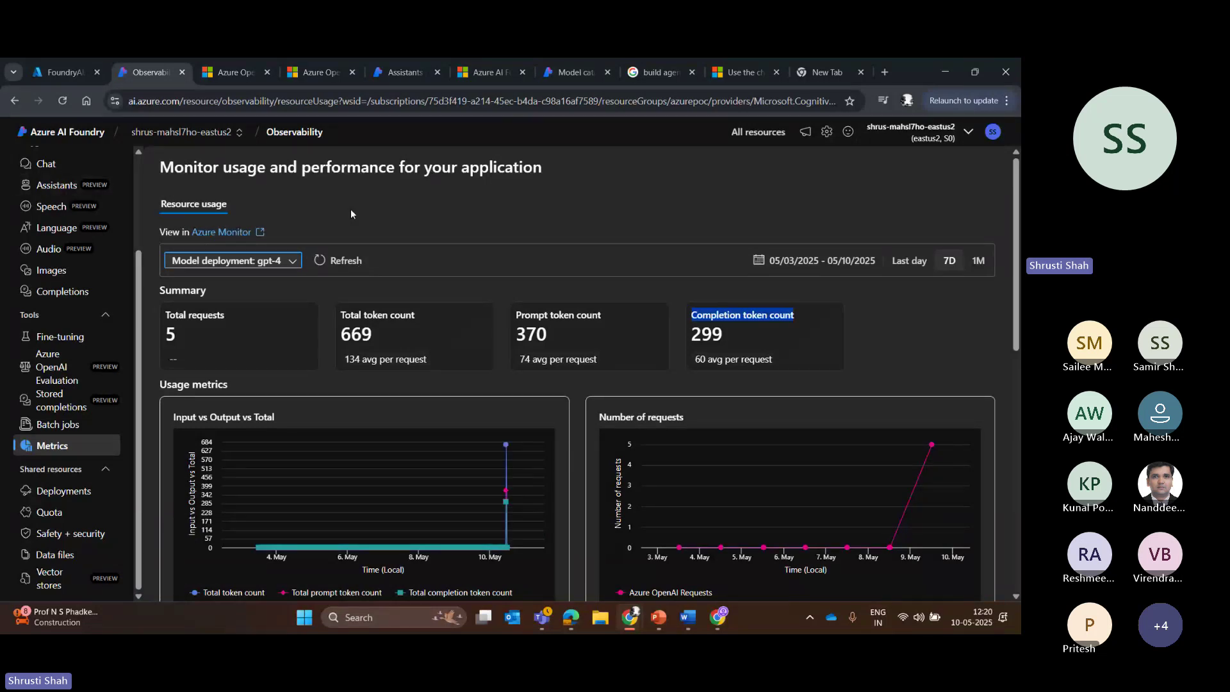
pyautogui.scroll(-7, 351, 209)
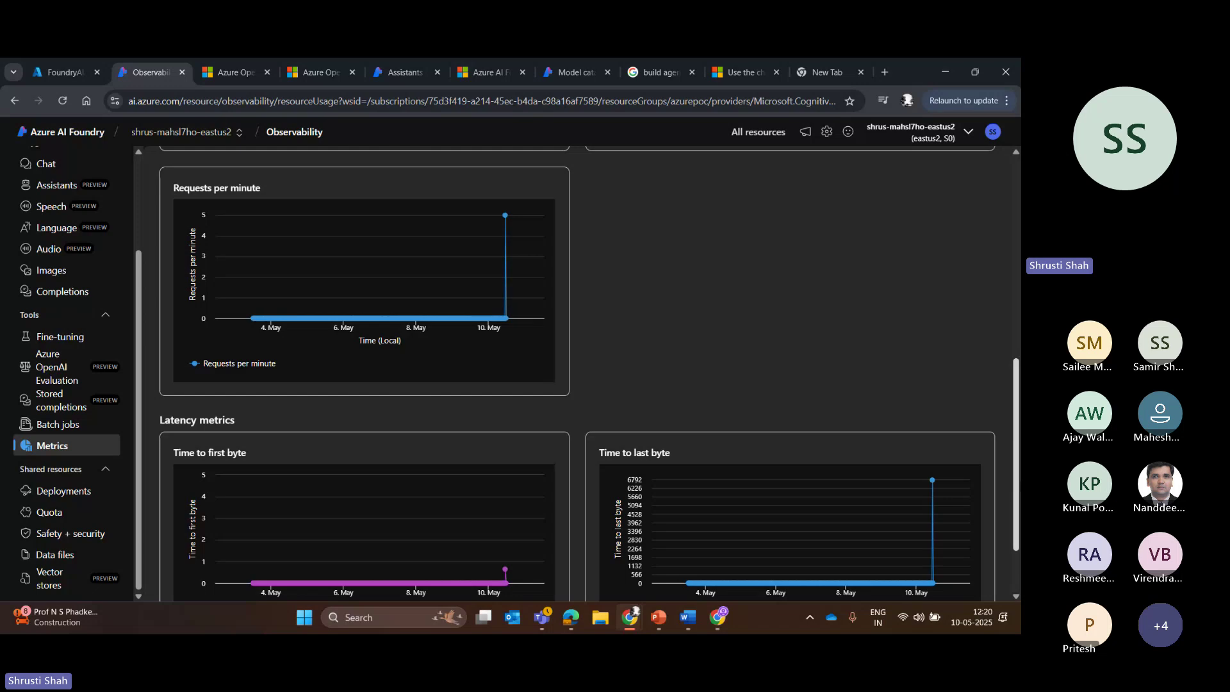
pyautogui.scroll(4, 487, 474)
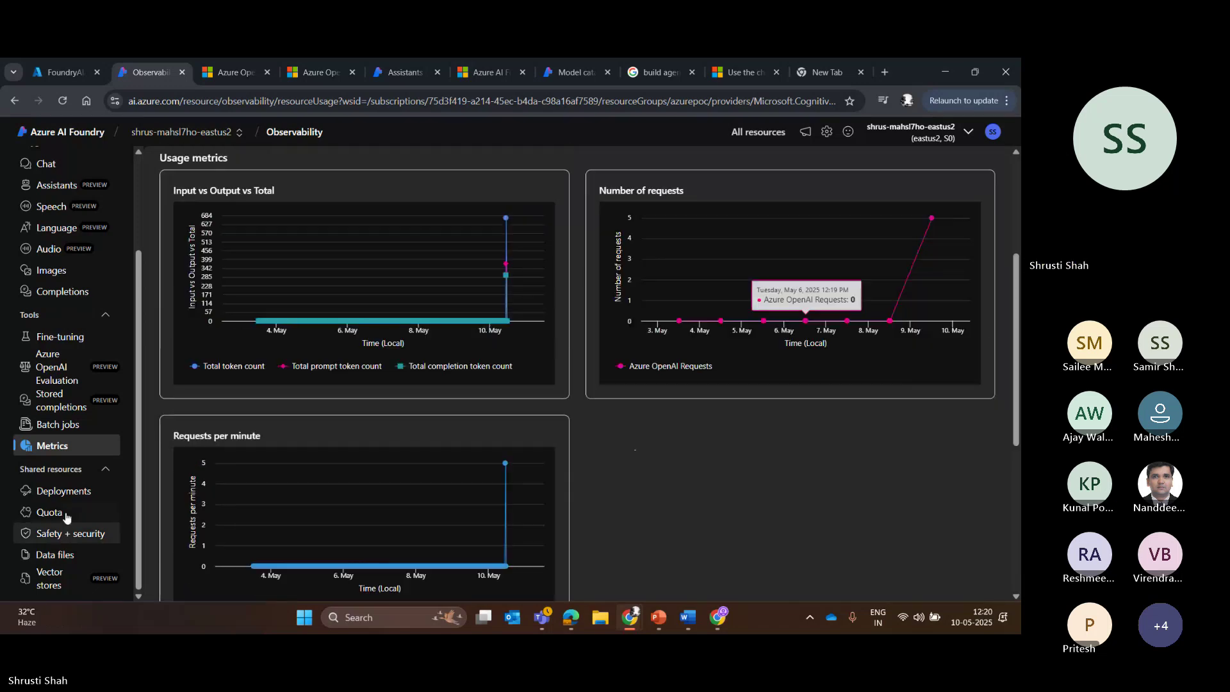
# Open the model quota usage for the Visual Studio Enterprise Subscription and expand the GlobalStandard deployments
pyautogui.click(70, 513)
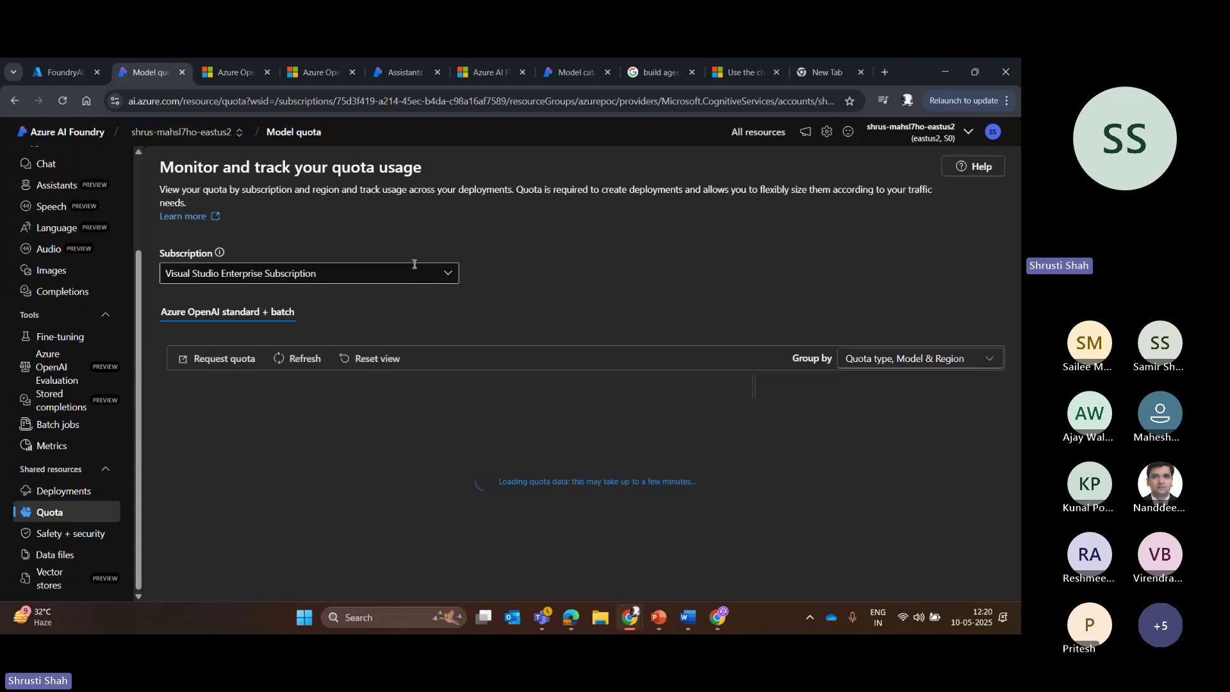
pyautogui.click(414, 265)
pyautogui.click(215, 357)
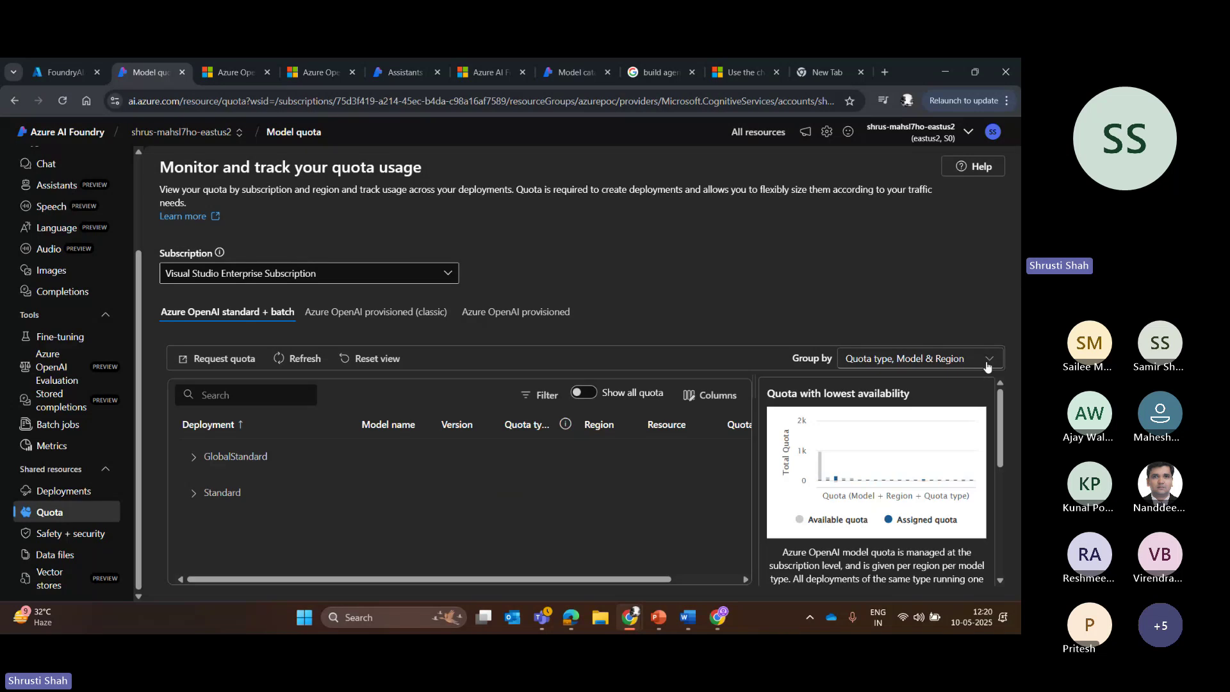
pyautogui.scroll(-3, 833, 391)
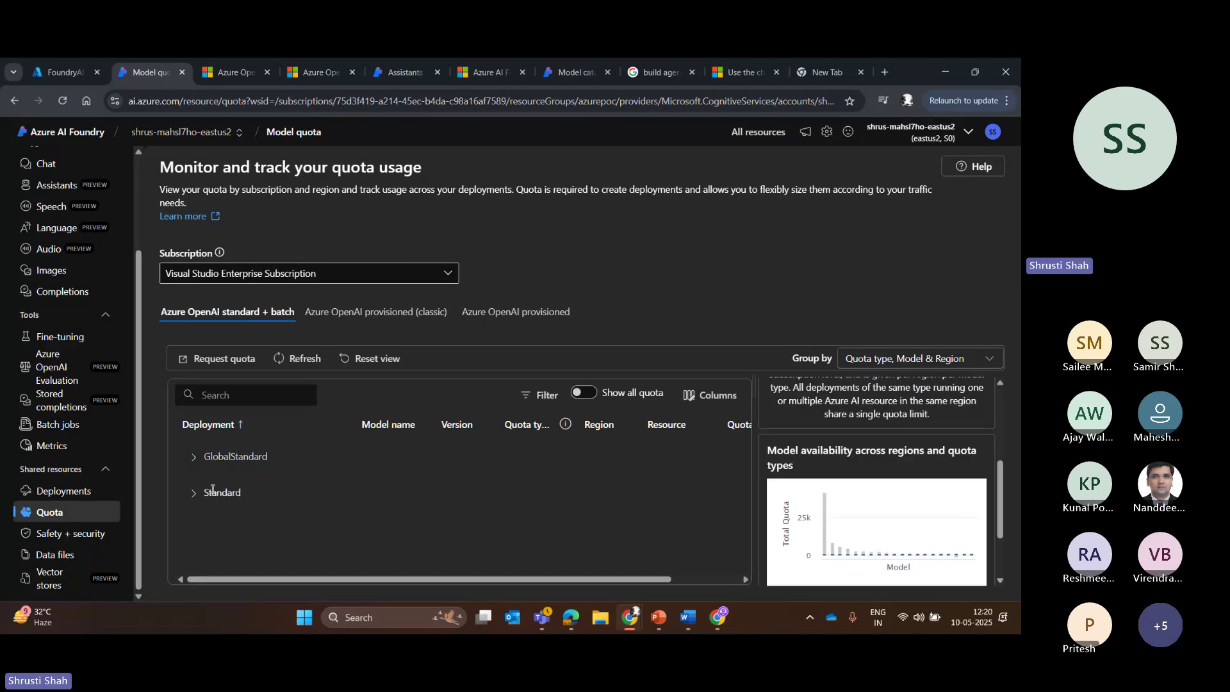
pyautogui.click(195, 456)
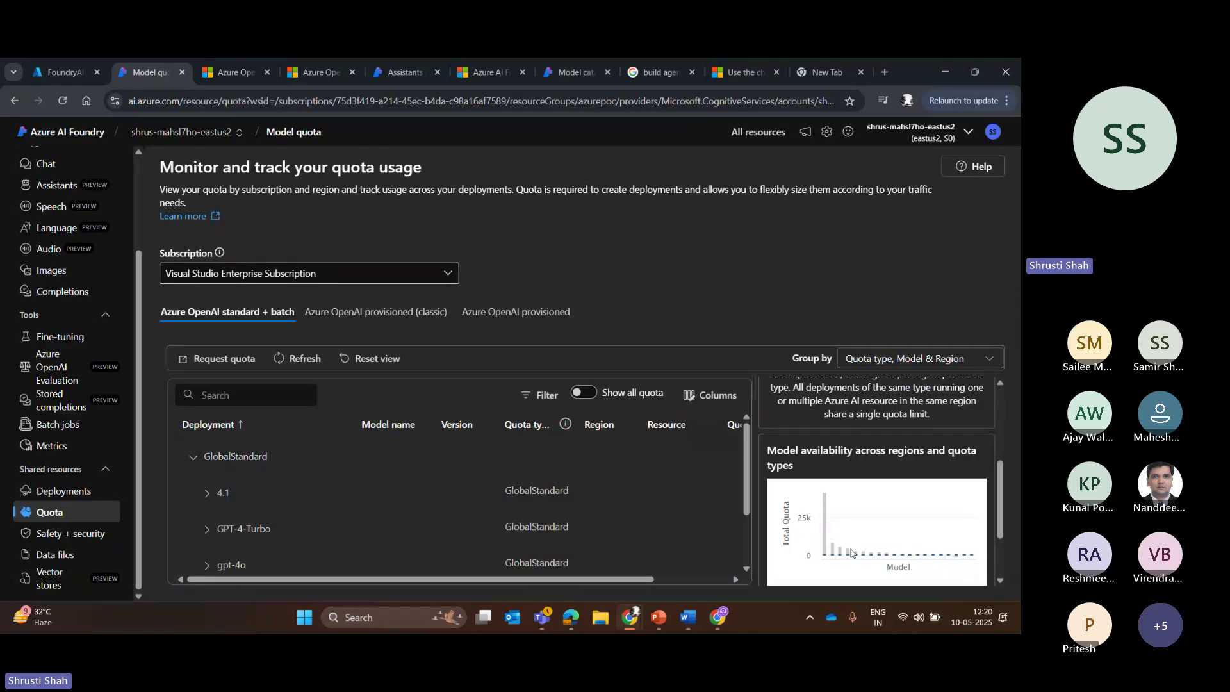
# Examine the GlobalStandard quota table, then view the Azure OpenAI provisioned (classic) and Azure OpenAI provisioned quotas
pyautogui.scroll(-2, 752, 537)
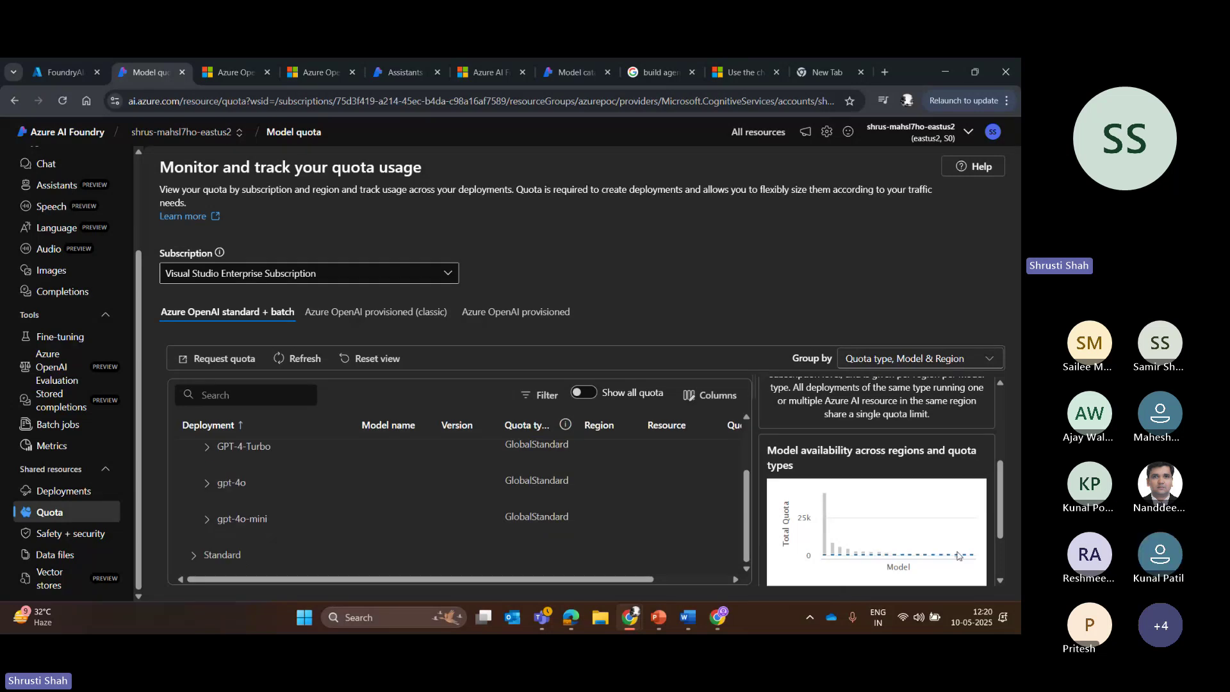
pyautogui.hscroll(3, 342, 485)
pyautogui.moveTo(341, 481); pyautogui.dragTo(438, 581)
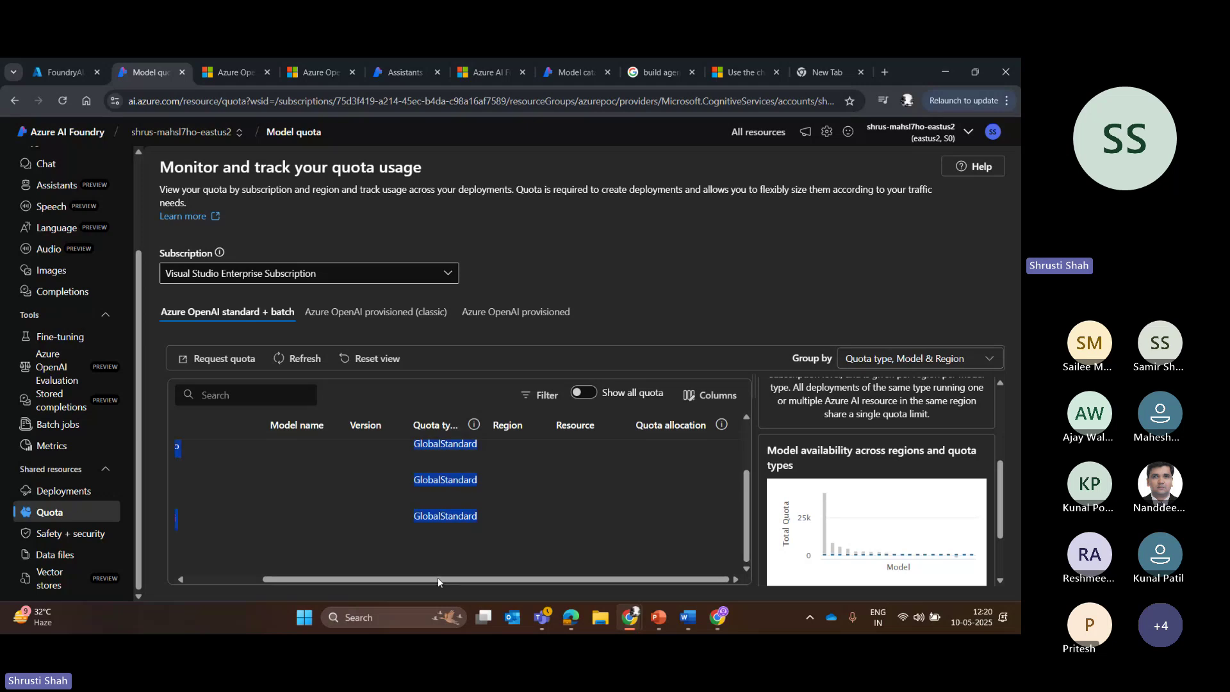
pyautogui.click(761, 315)
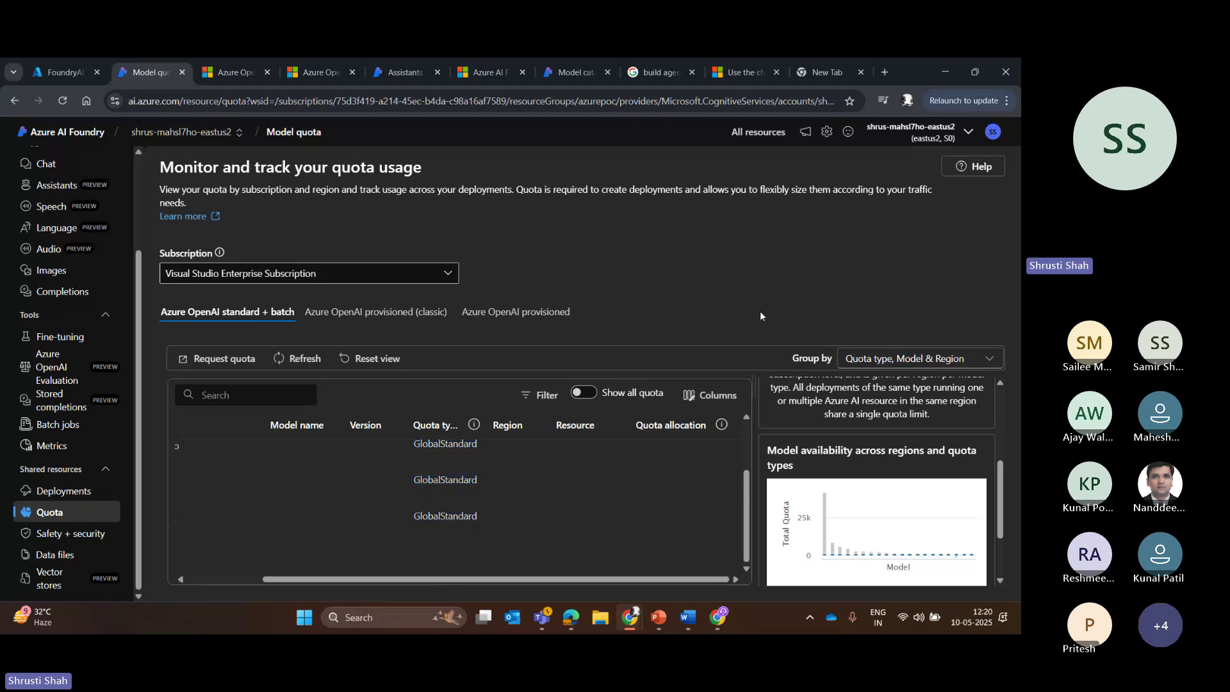
pyautogui.click(394, 314)
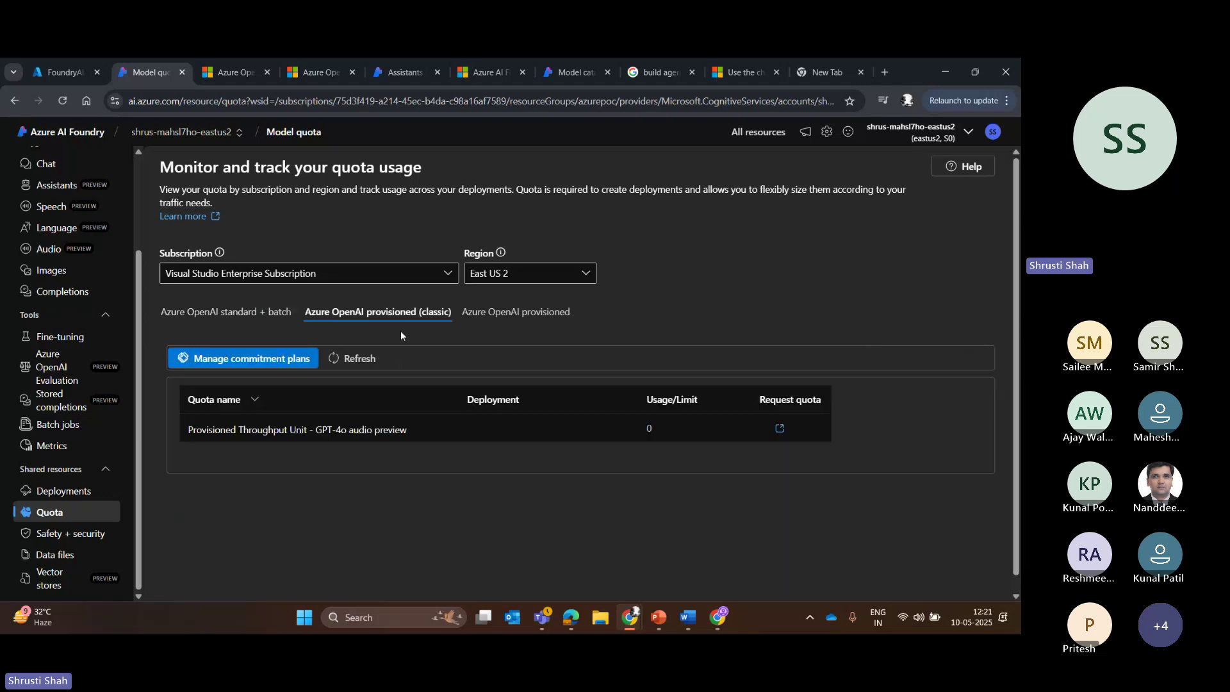
pyautogui.click(526, 318)
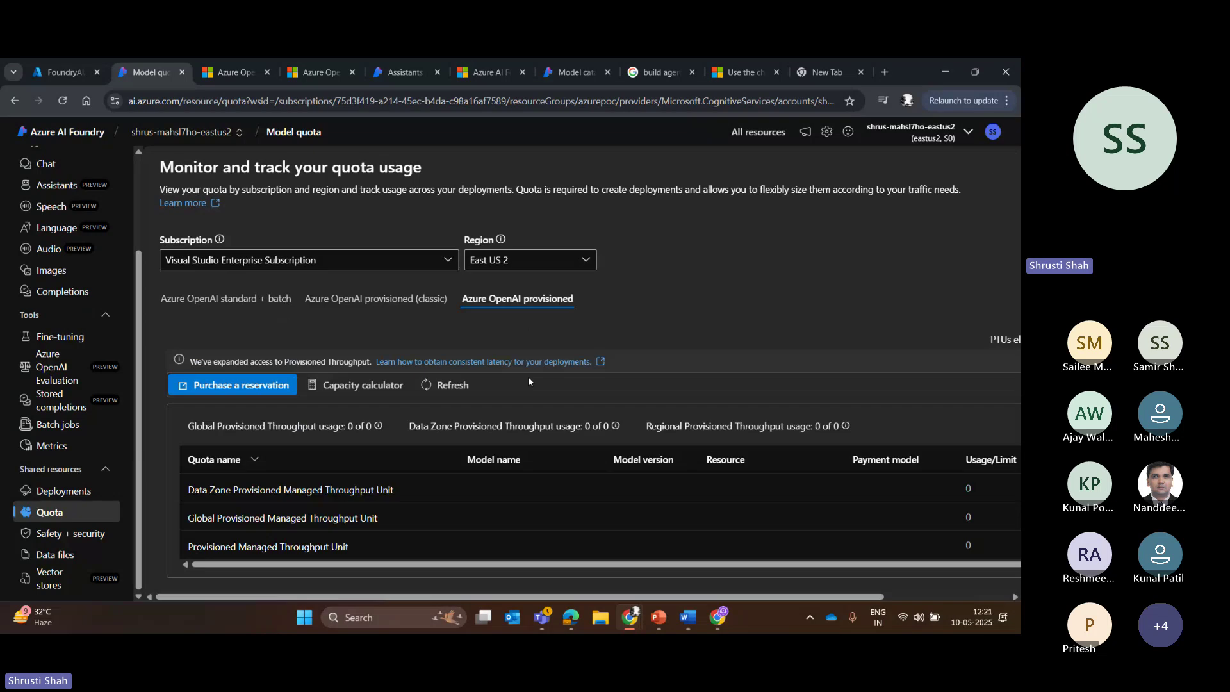
# Start a content filter under Safety + security with the suggested name and examine the input filter categories, thresholds and prompt shields
pyautogui.click(71, 533)
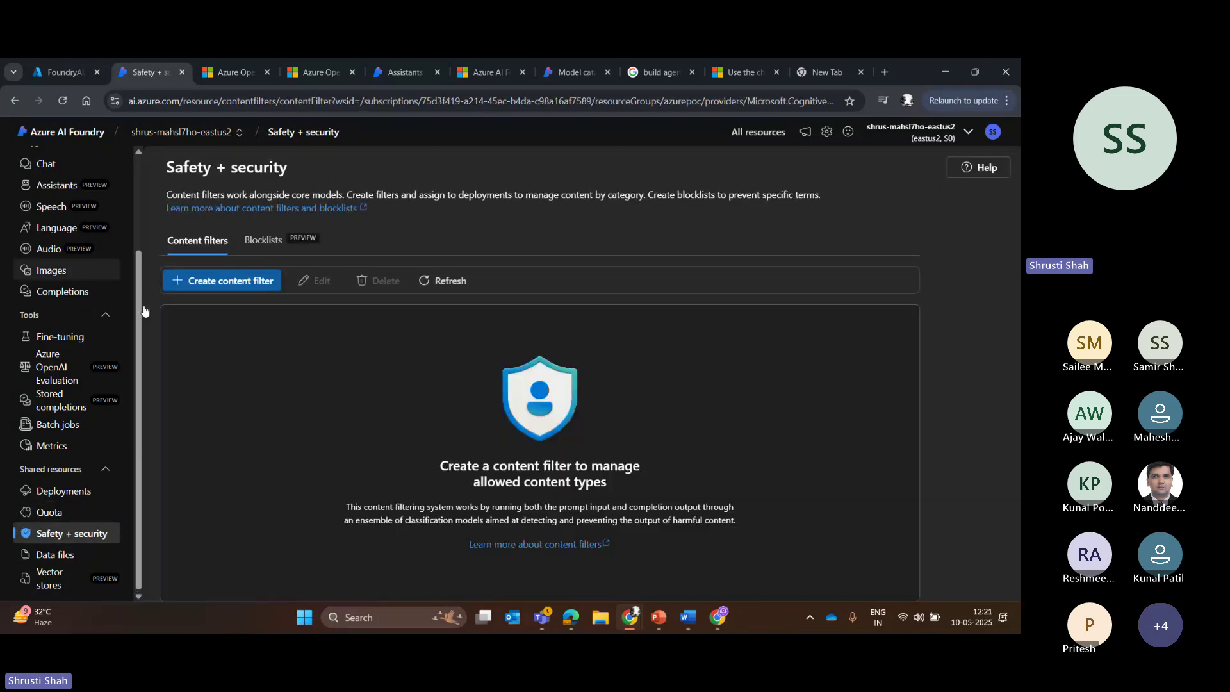
pyautogui.click(164, 283)
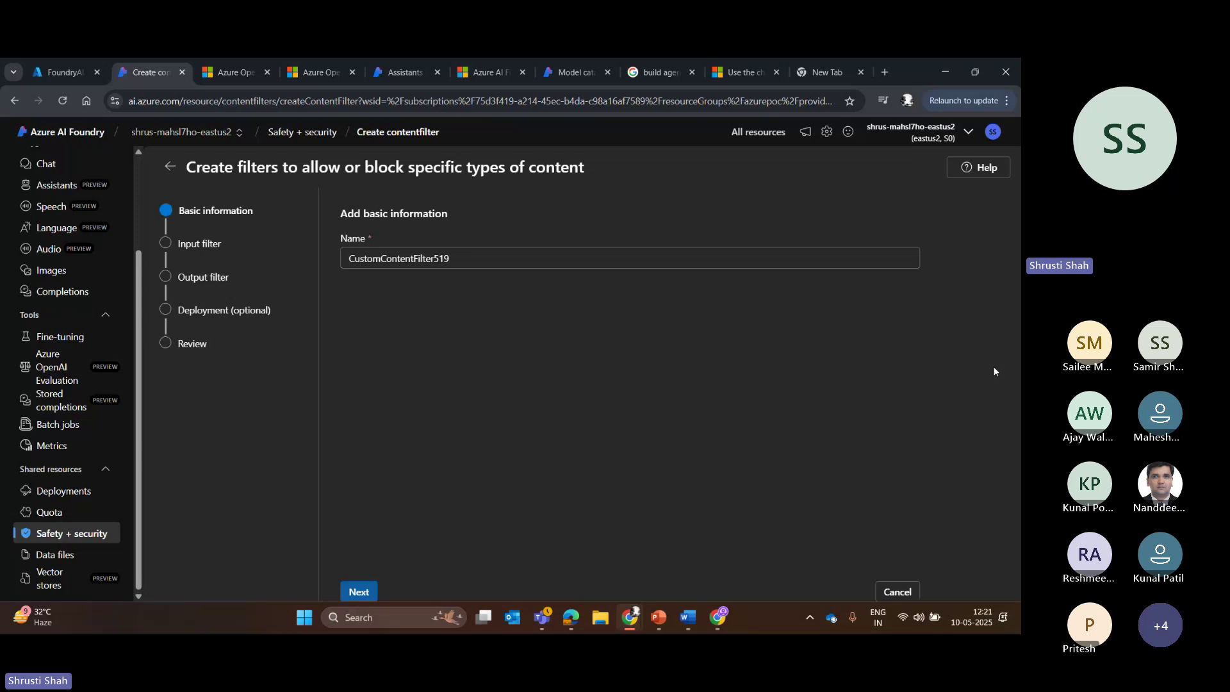
pyautogui.click(351, 601)
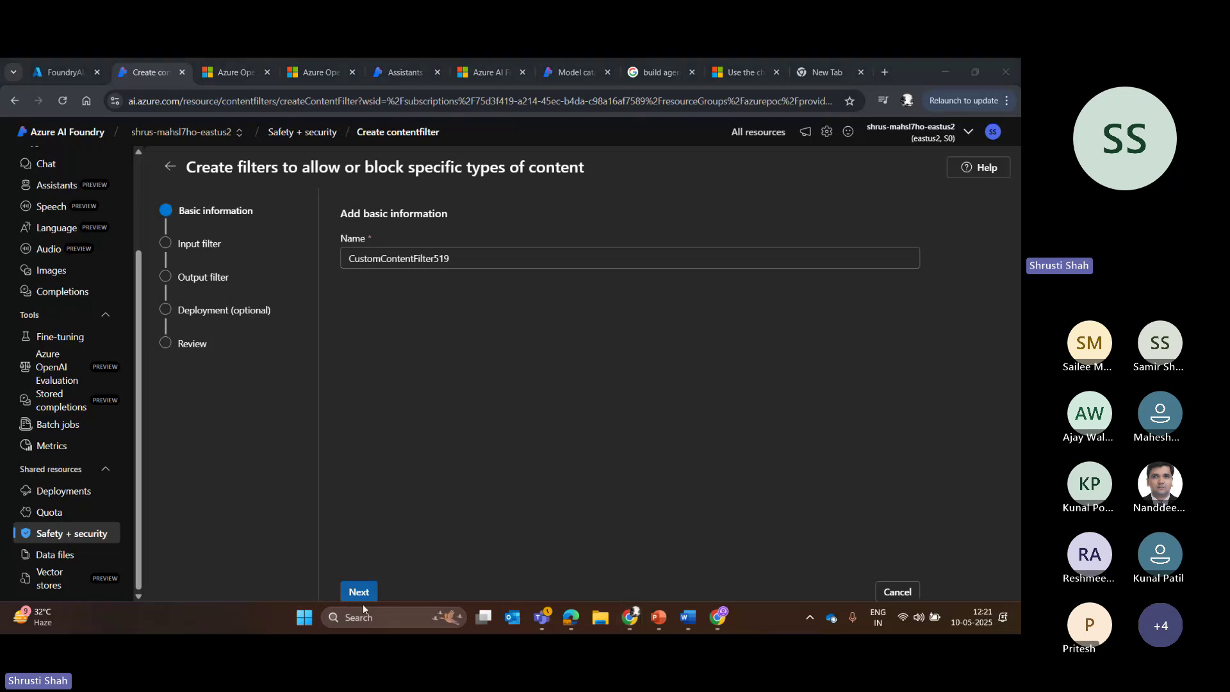
pyautogui.click(360, 594)
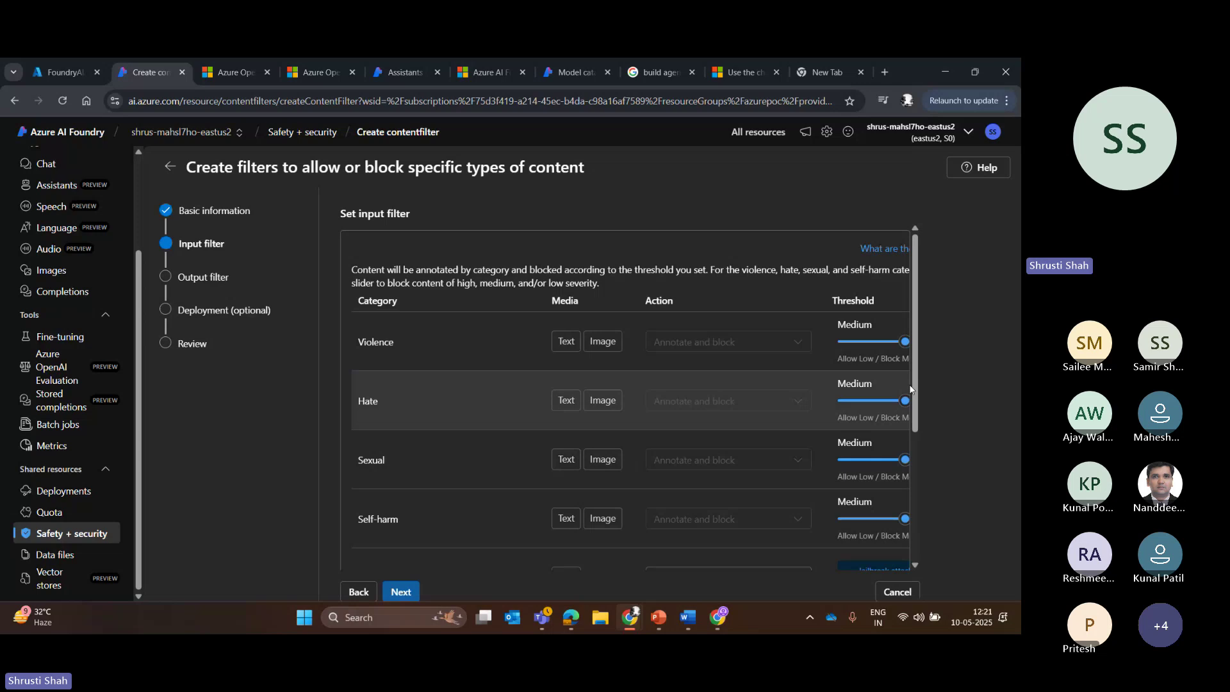
pyautogui.scroll(-3, 920, 447)
pyautogui.scroll(3, 432, 501)
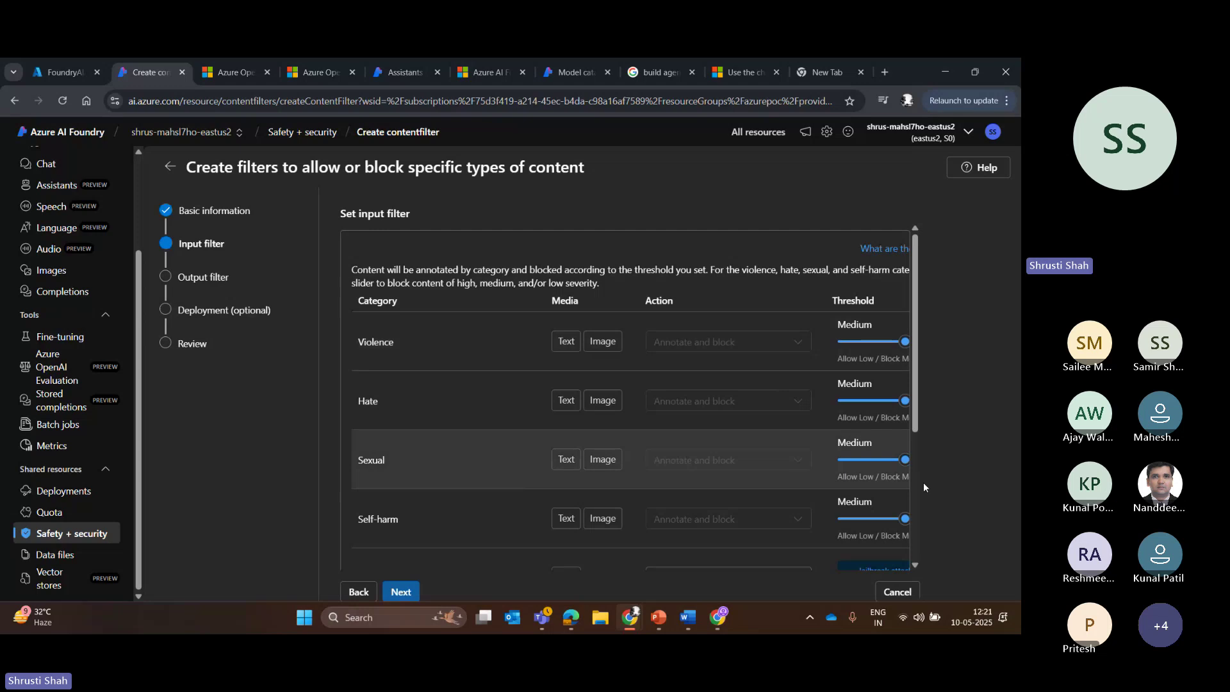
pyautogui.scroll(-2, 920, 415)
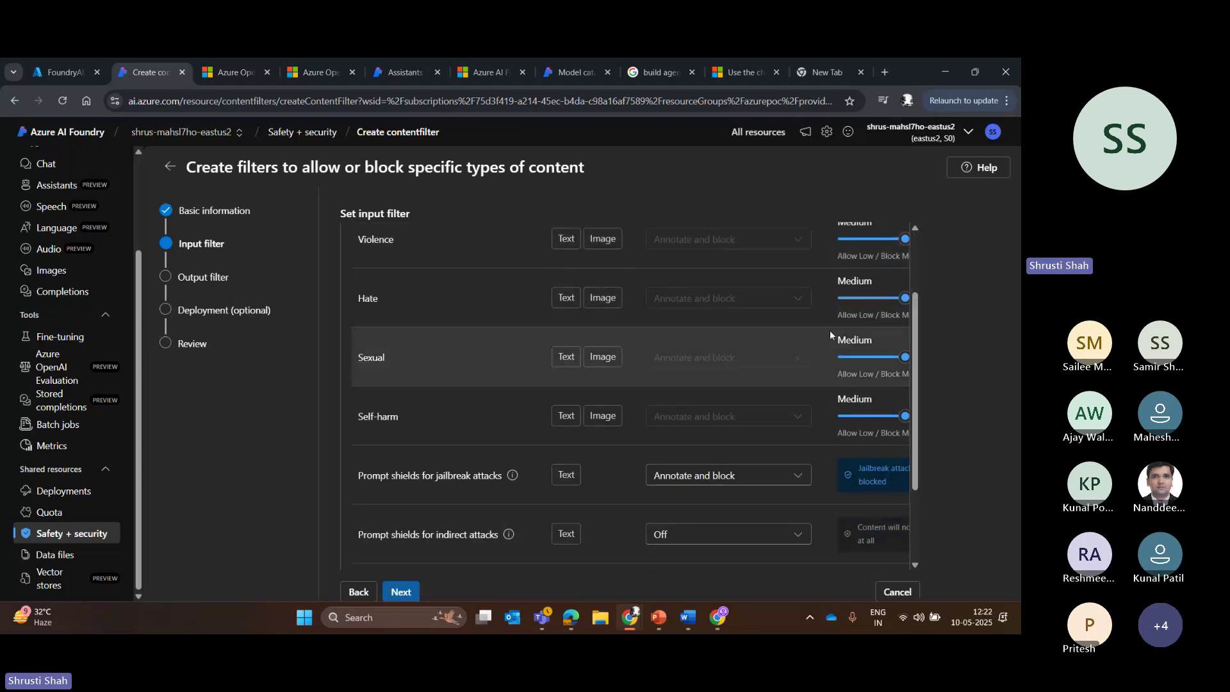
# Go through the content filter's output filter and optional deployment settings with defaults, and examine the final configuration review without creating it
pyautogui.click(392, 594)
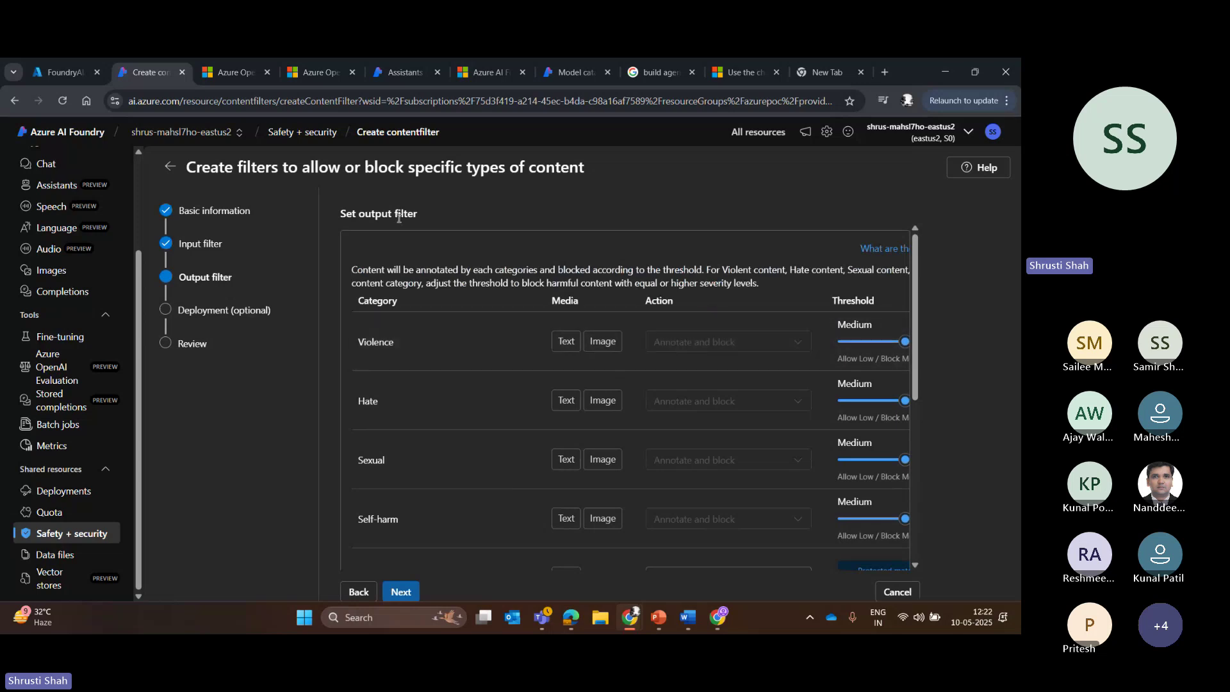
pyautogui.moveTo(331, 219); pyautogui.dragTo(425, 219)
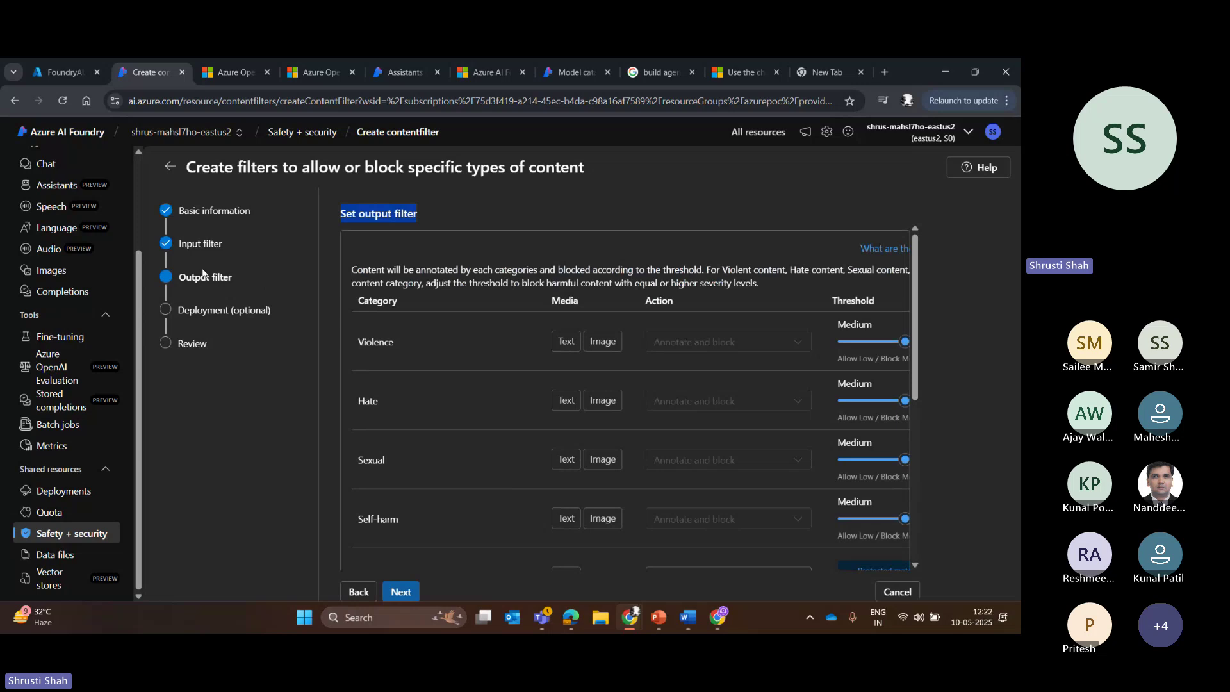
pyautogui.click(392, 587)
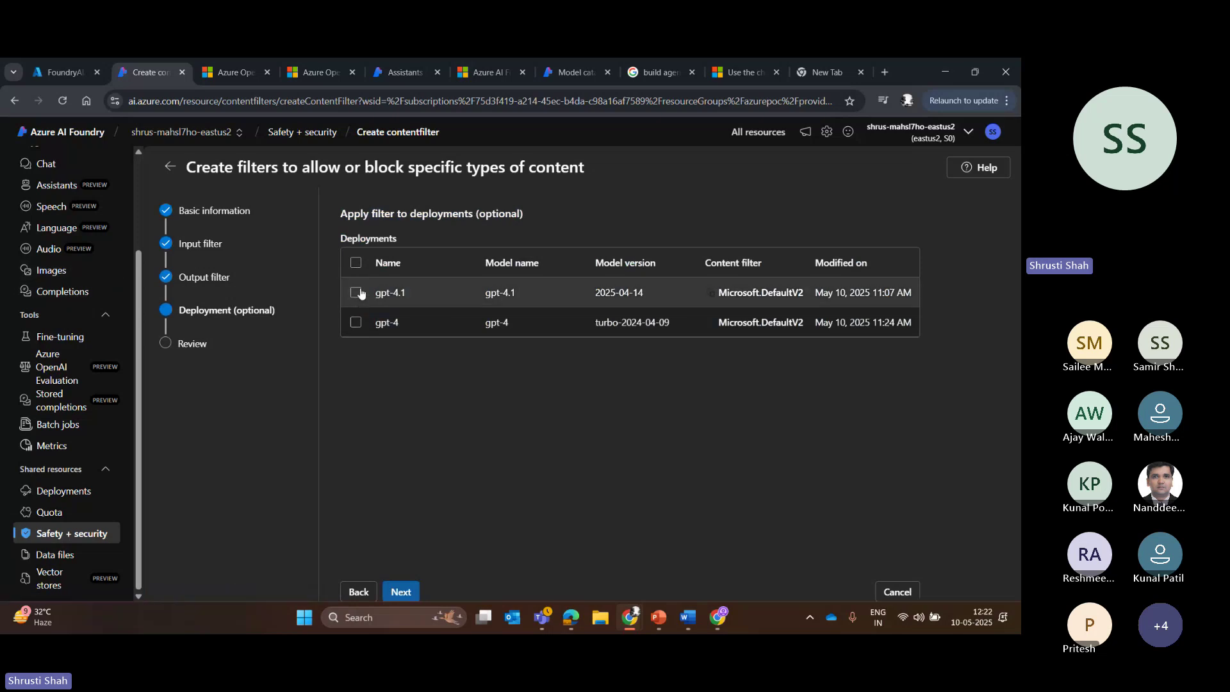
pyautogui.click(417, 594)
pyautogui.scroll(-1, 928, 351)
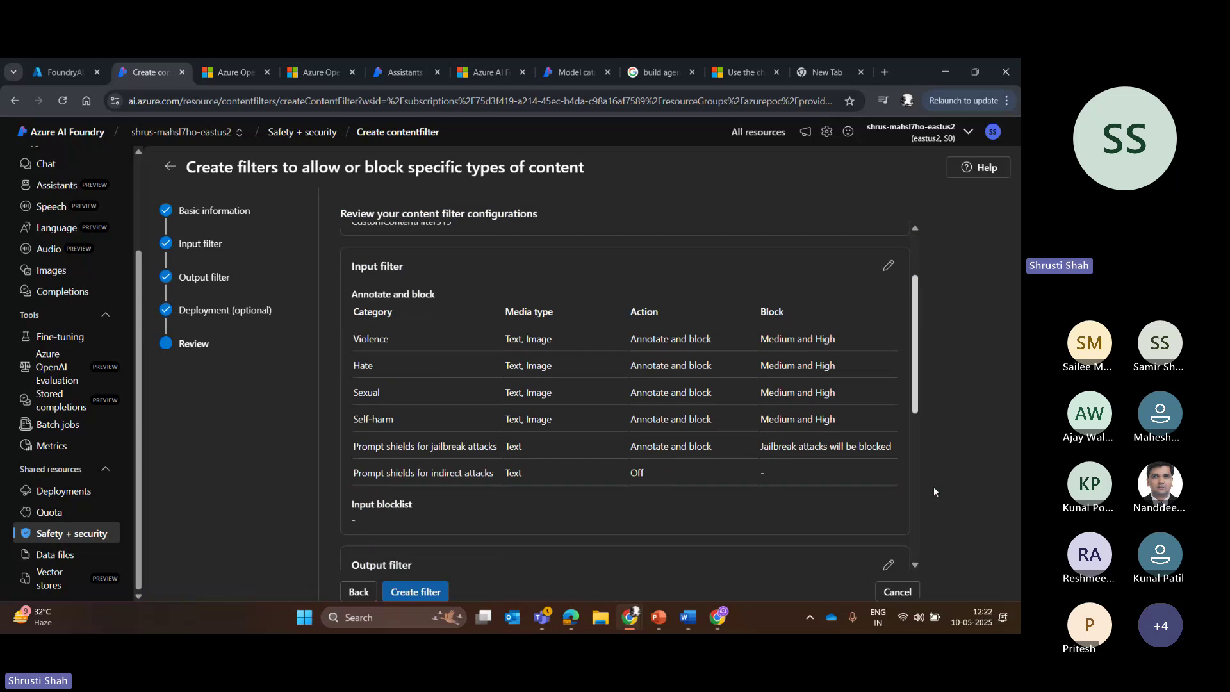
pyautogui.scroll(-5, 934, 491)
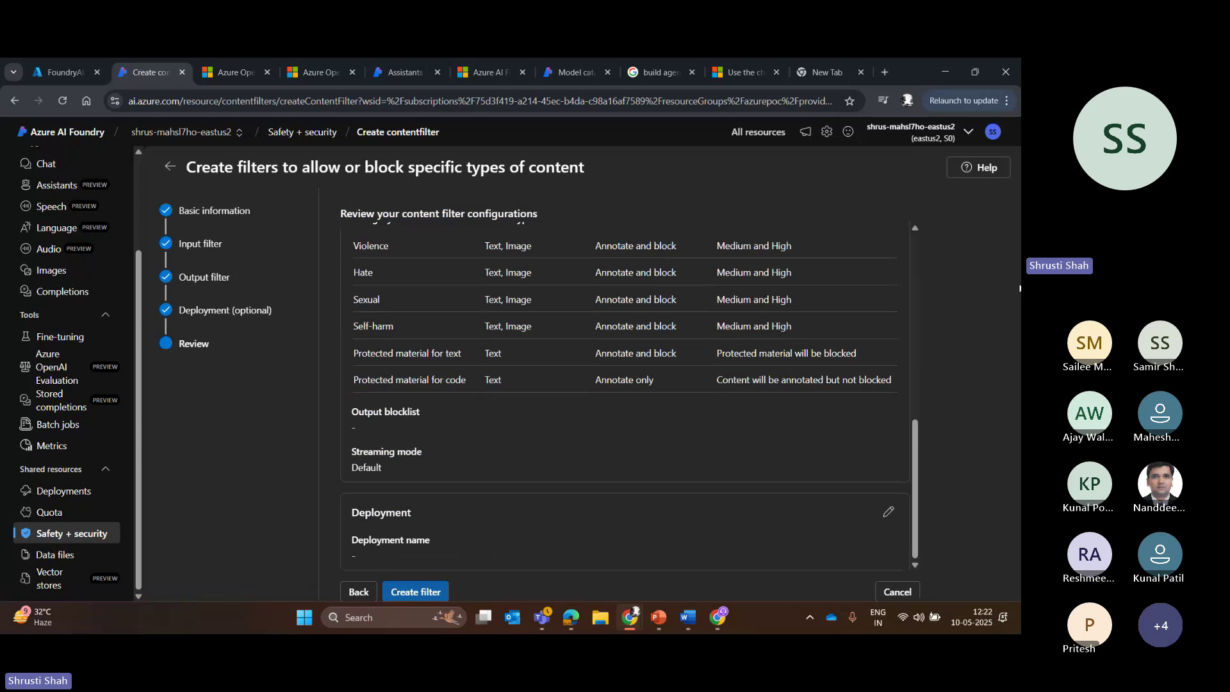
pyautogui.moveTo(789, 221)
pyautogui.mouseDown()
pyautogui.moveTo(920, 459)
pyautogui.moveTo(917, 372)
pyautogui.mouseUp()
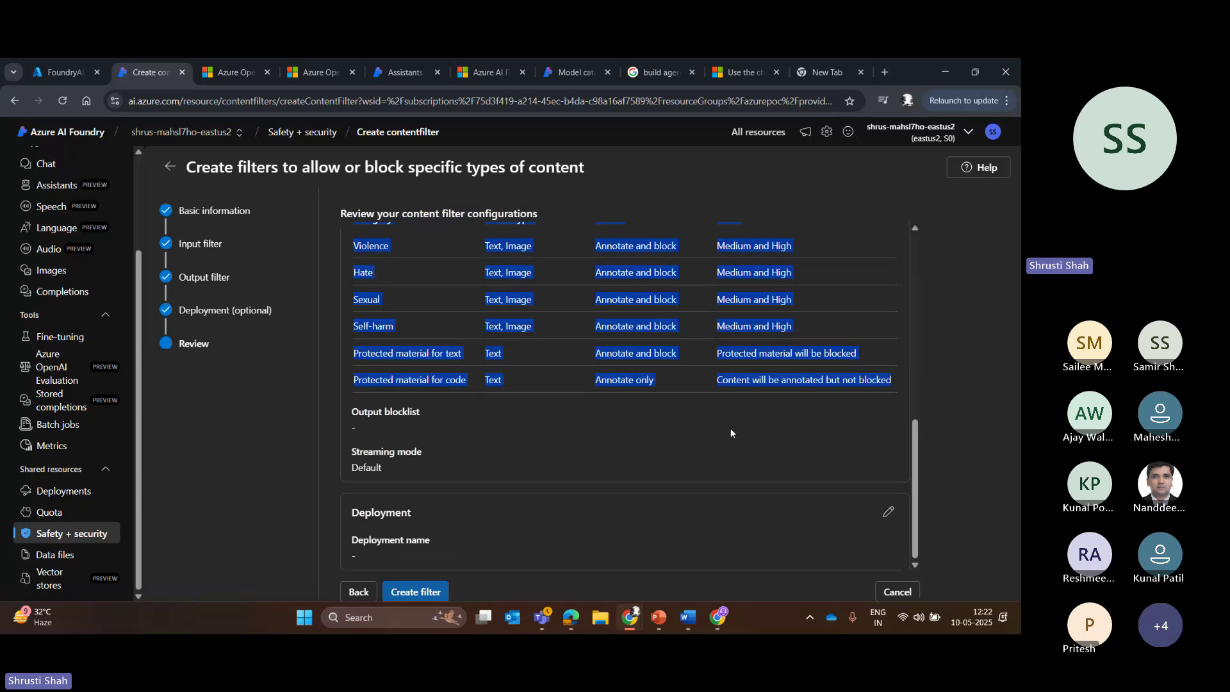
# Leave the content filter for the data files page, view the file upload dialog for assistants, and cancel it
pyautogui.click(46, 555)
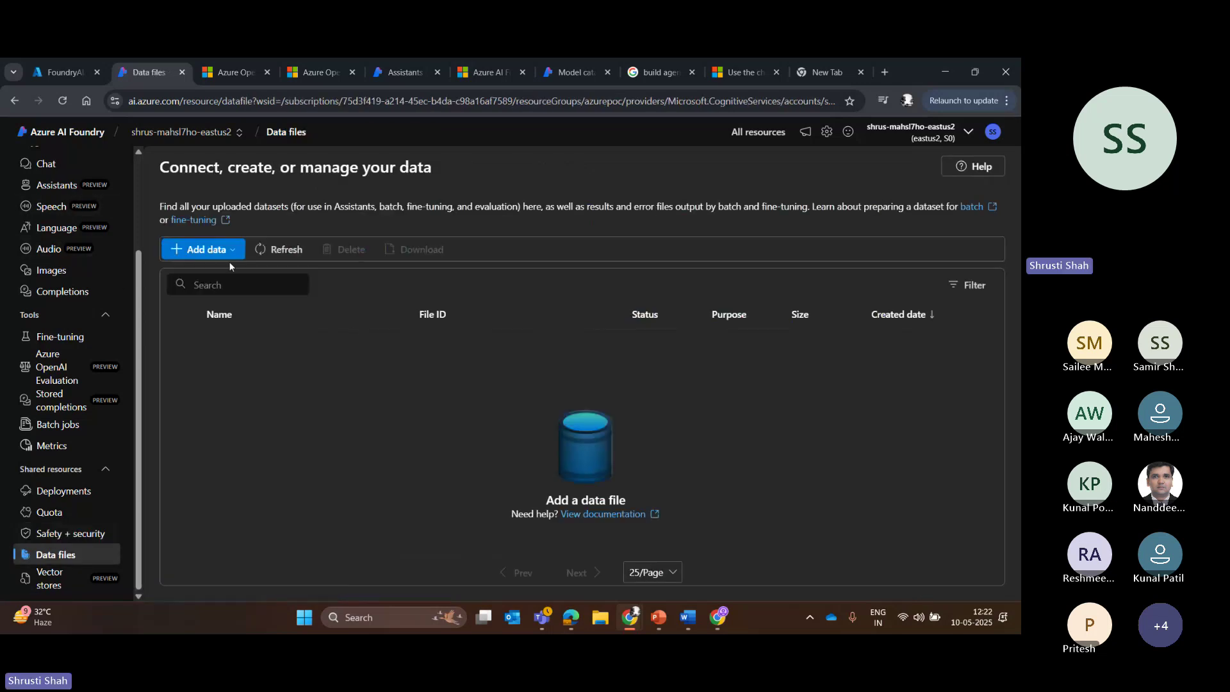
pyautogui.click(202, 249)
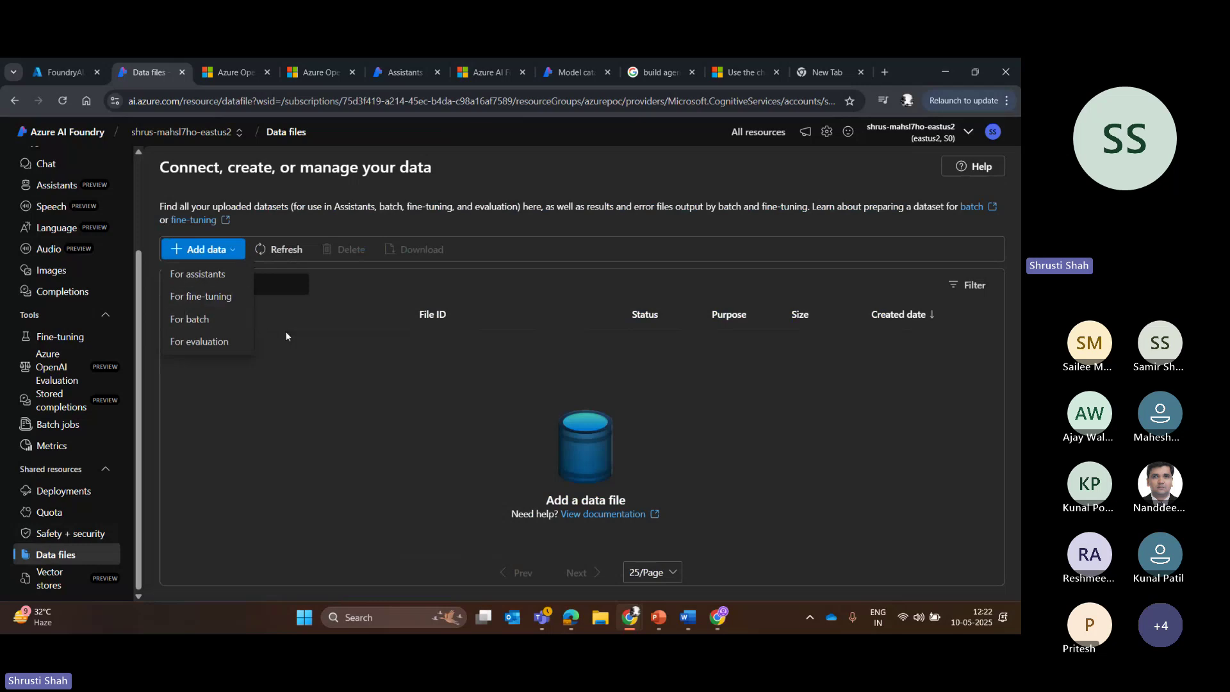
pyautogui.click(209, 274)
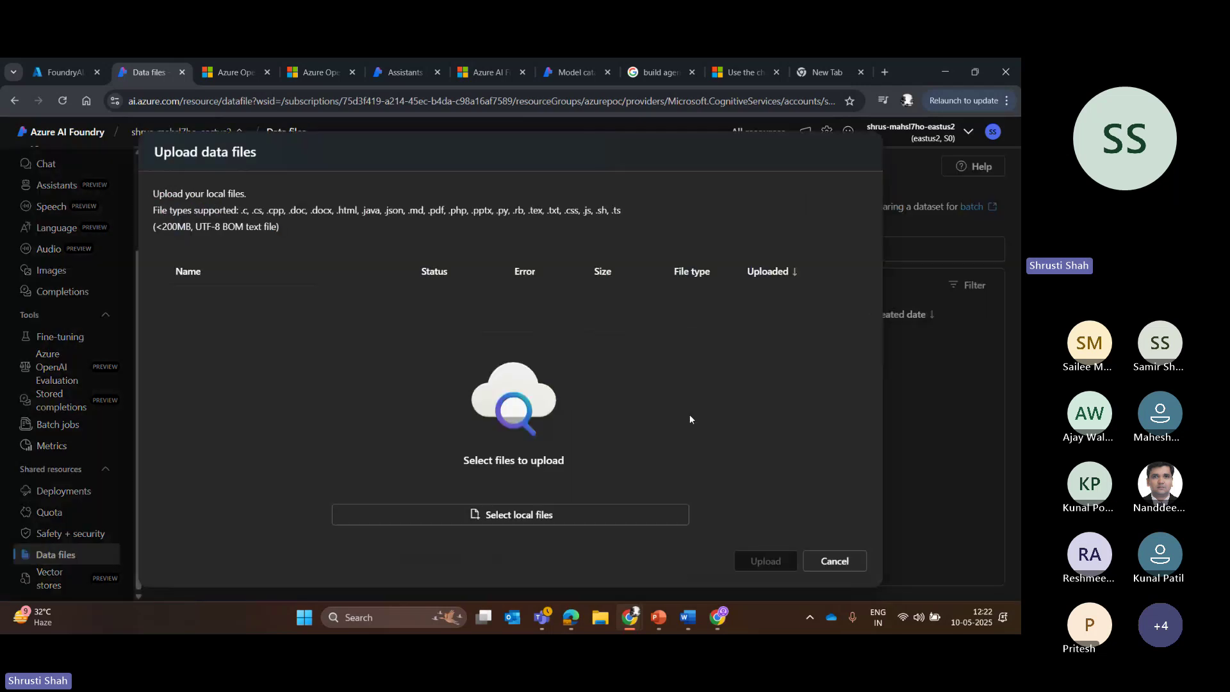
pyautogui.click(543, 515)
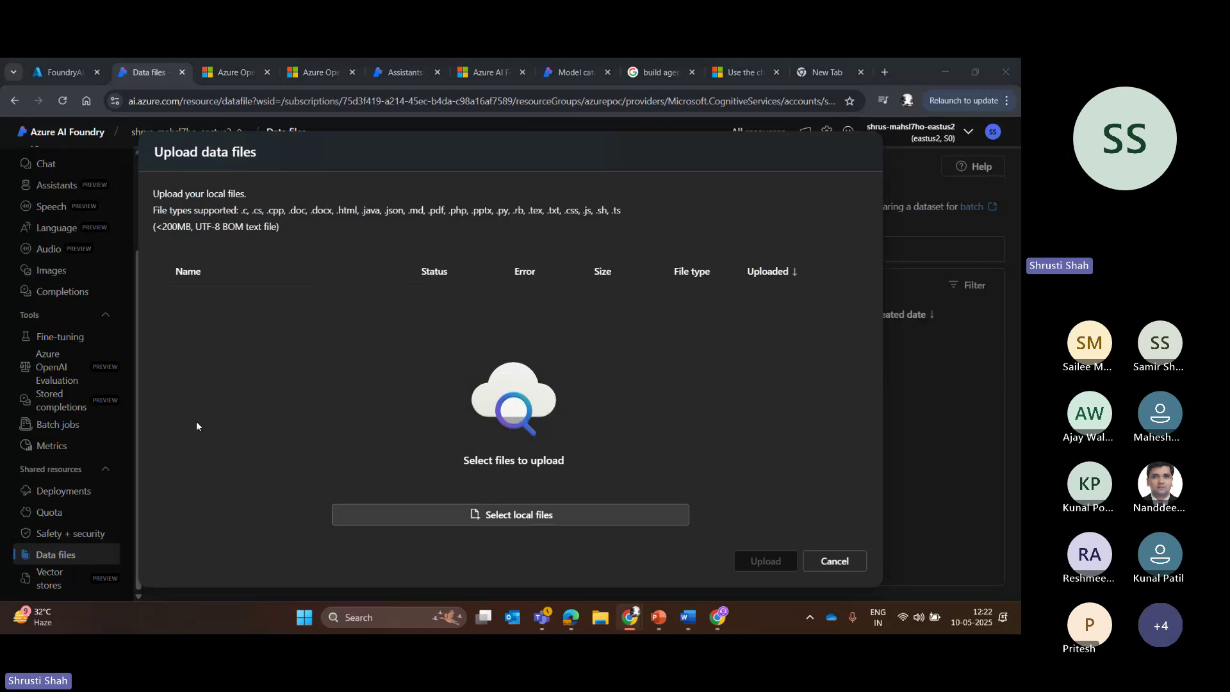
pyautogui.click(585, 235)
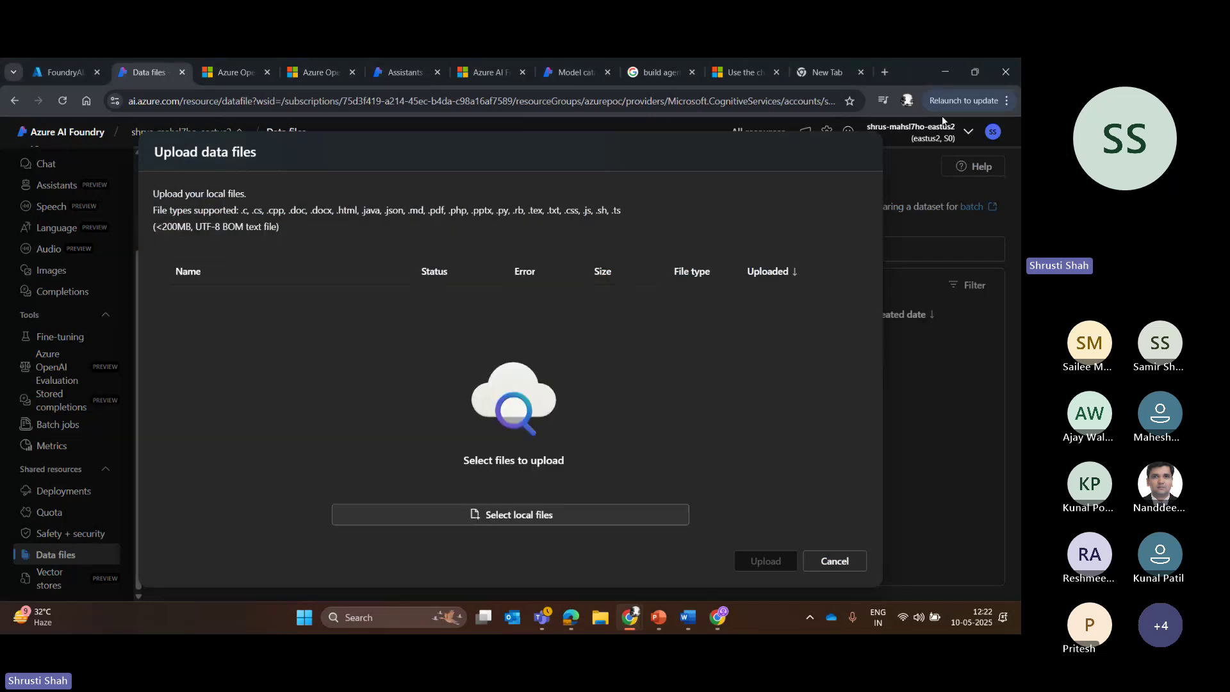
pyautogui.click(842, 564)
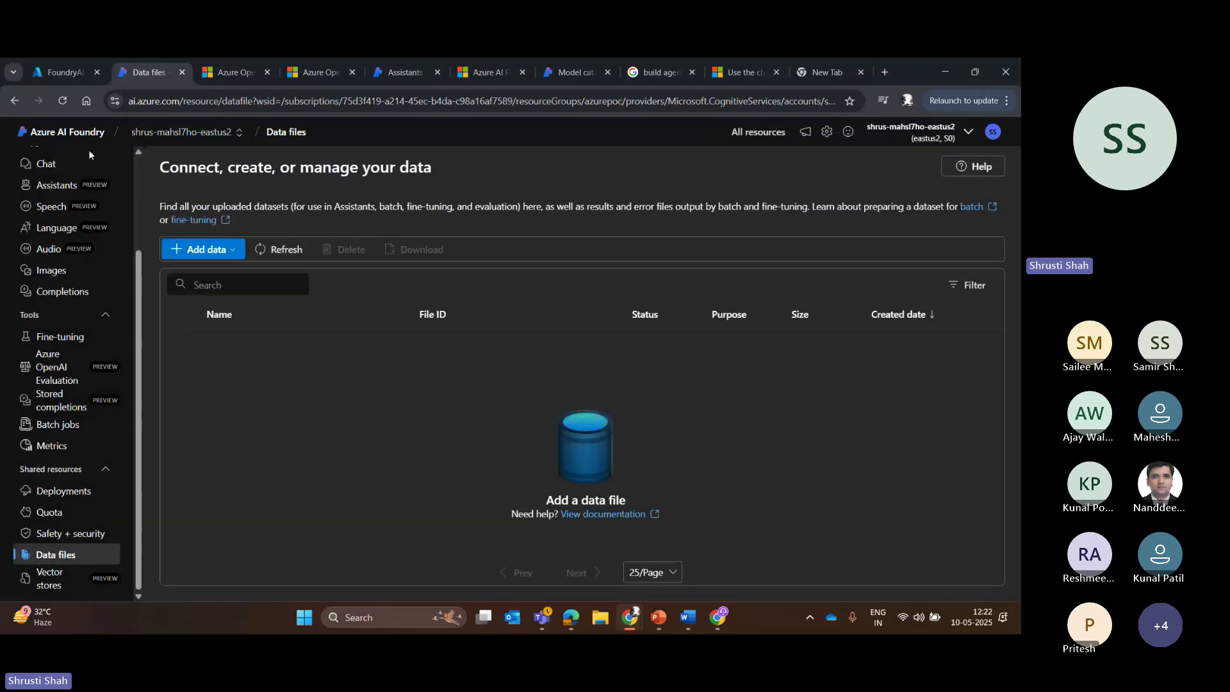
# Open the assistant vector stores, view the options for creating a new store with local files, and cancel
pyautogui.click(64, 594)
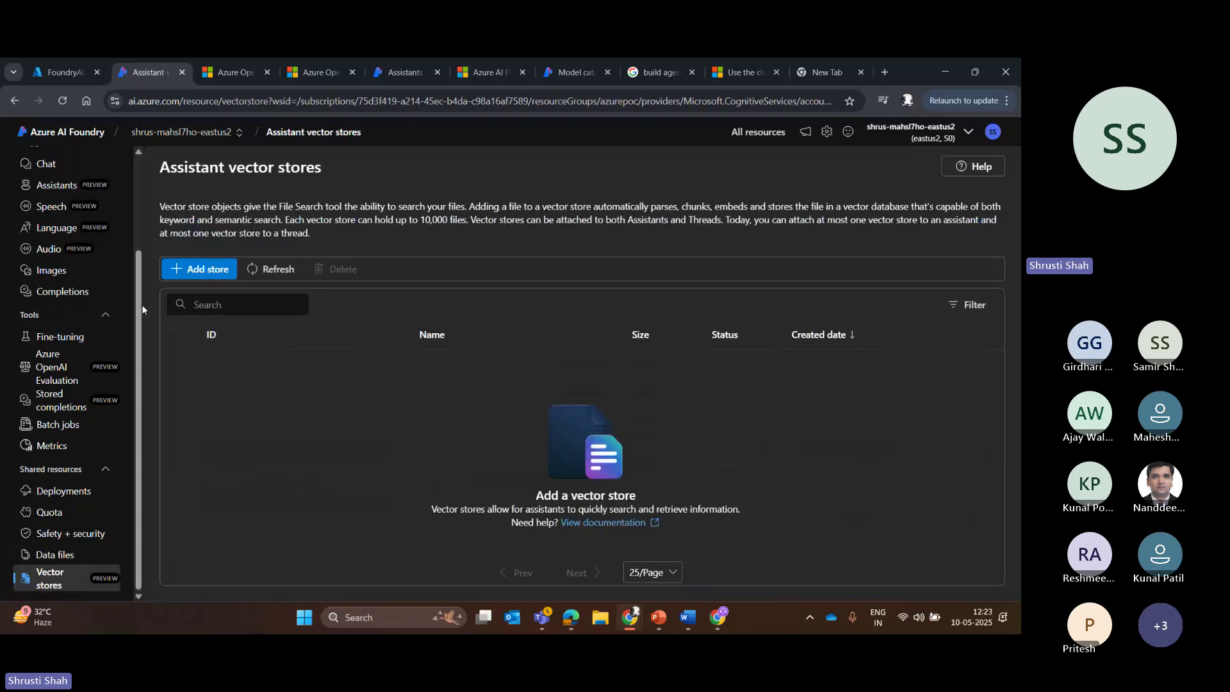
pyautogui.click(206, 273)
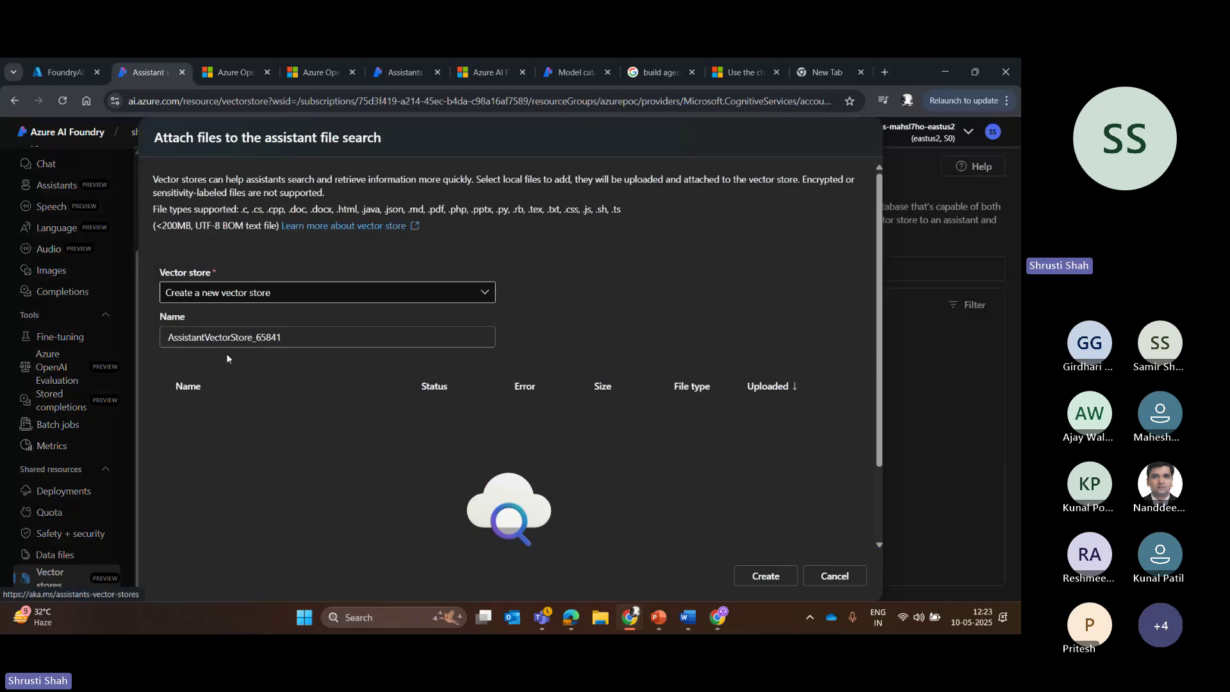
pyautogui.click(293, 291)
pyautogui.click(298, 425)
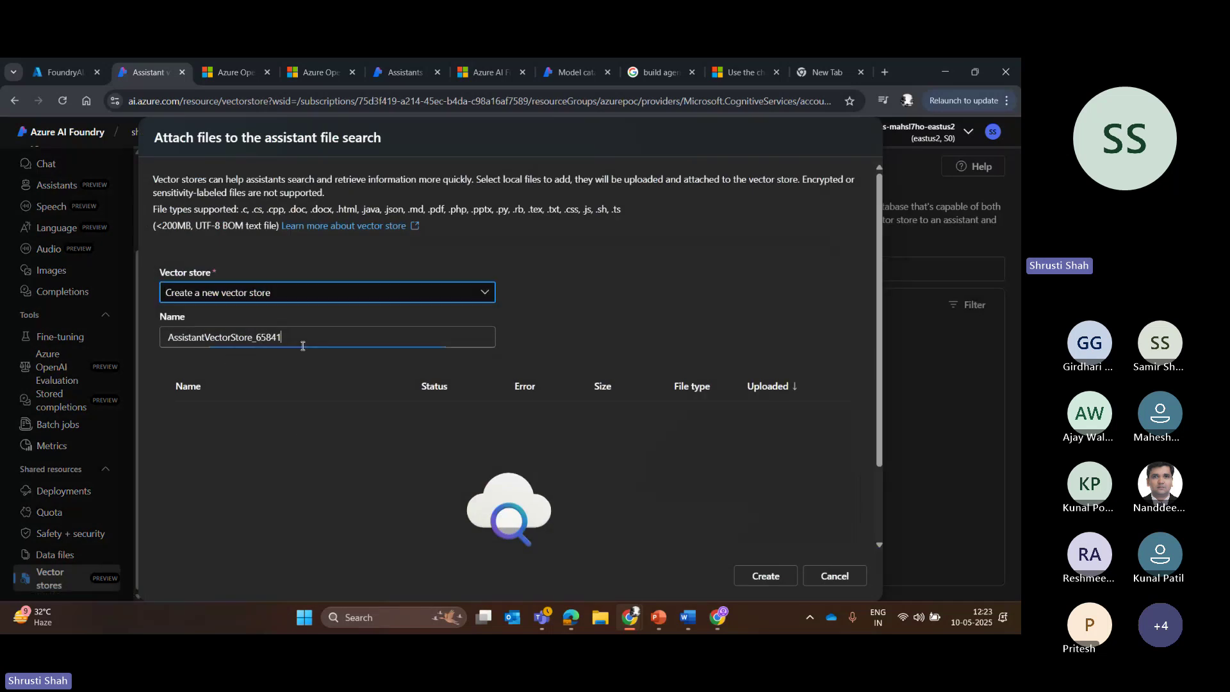
pyautogui.scroll(-1, 863, 400)
pyautogui.scroll(-2, 534, 462)
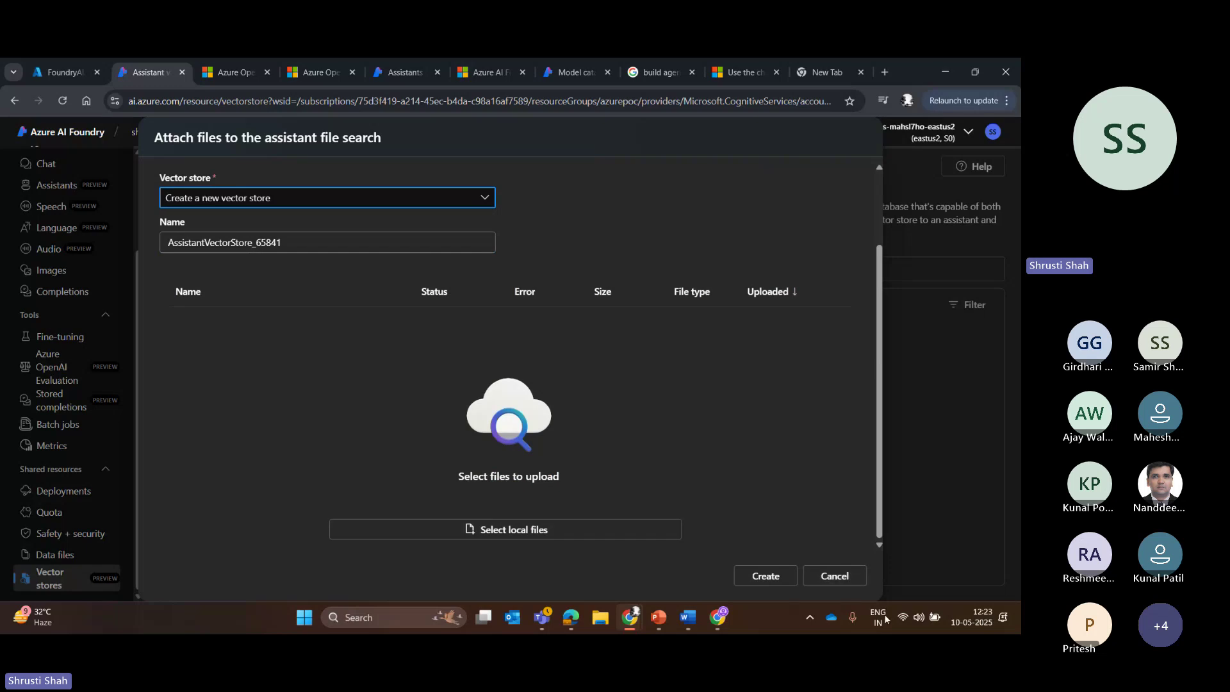
pyautogui.click(834, 576)
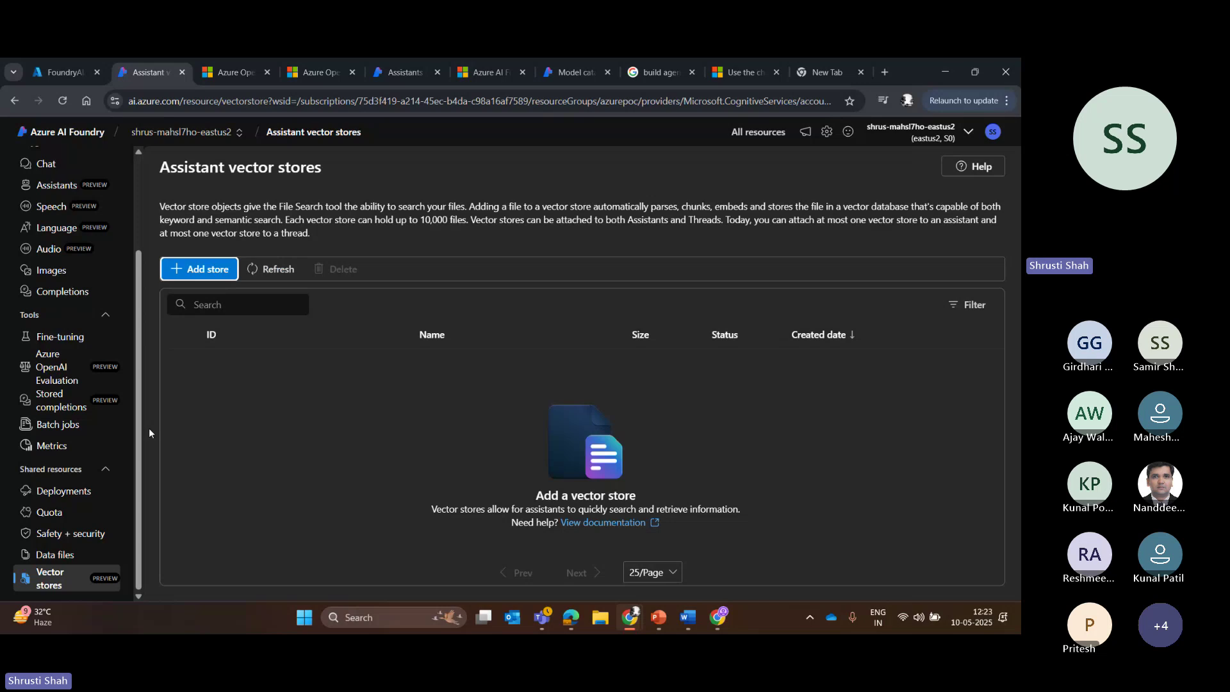
# Open the Assistants playground and view the available assistants and deployments in the setup, keeping Assistant557 and gpt-4 selected
pyautogui.scroll(2, 141, 298)
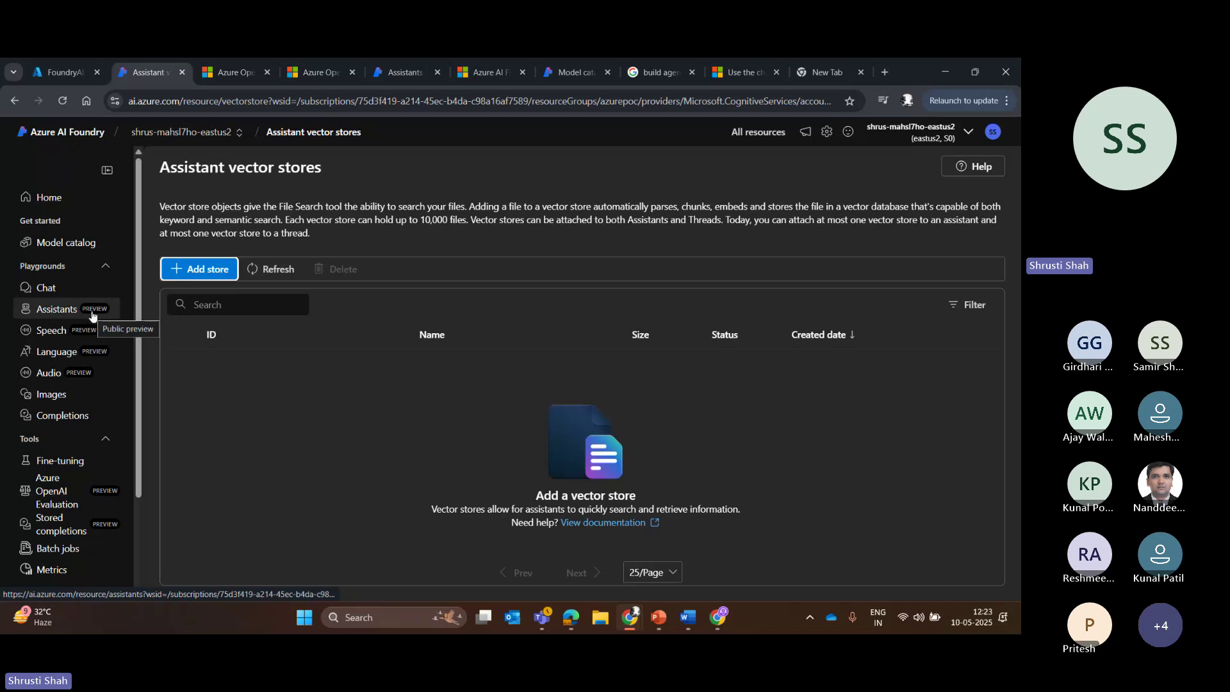
pyautogui.click(49, 311)
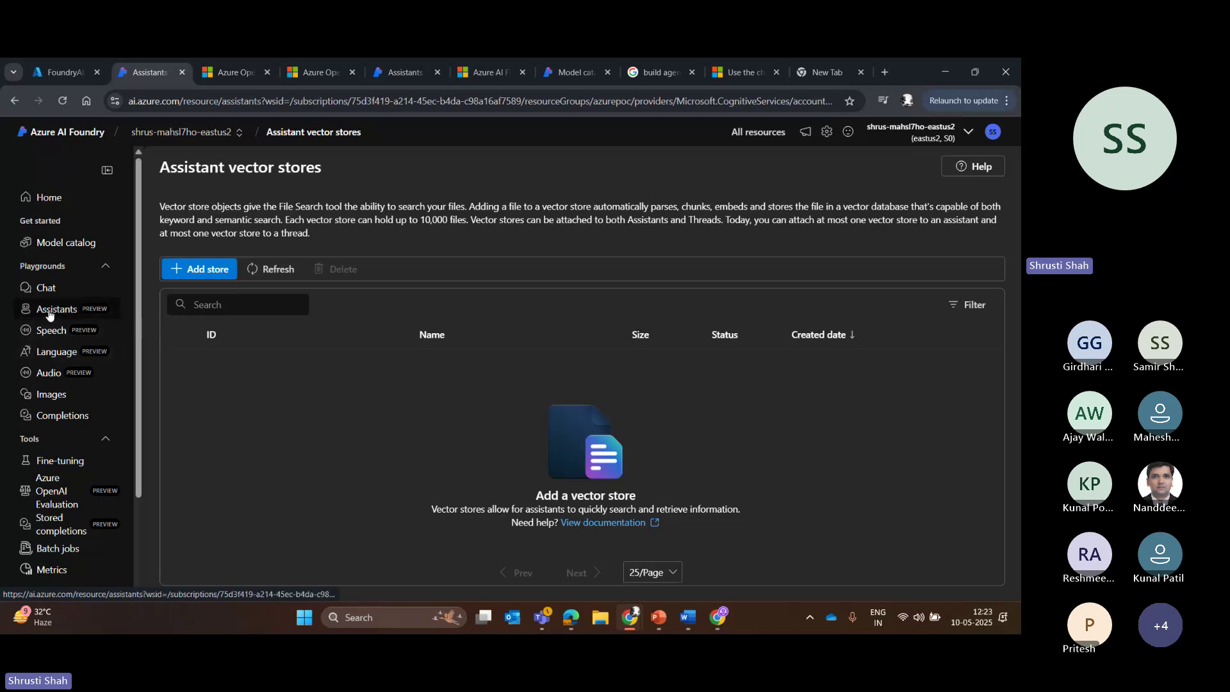
pyautogui.scroll(-1, 330, 340)
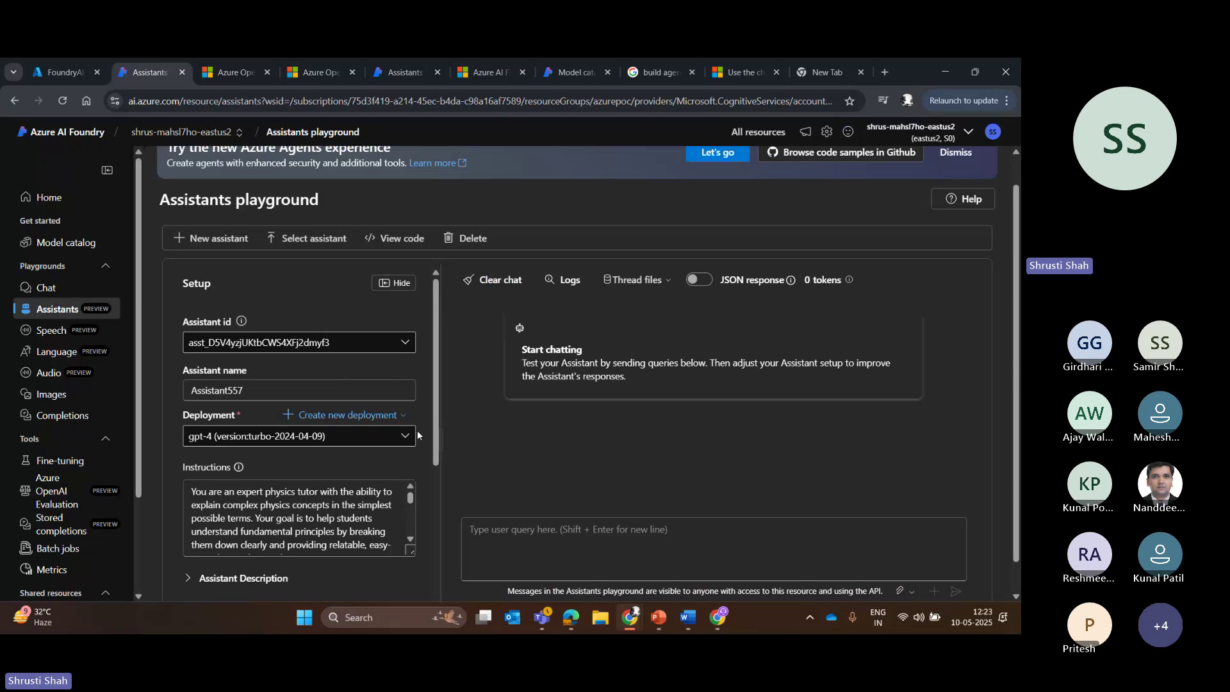
pyautogui.moveTo(436, 452)
pyautogui.mouseDown()
pyautogui.moveTo(438, 493)
pyautogui.moveTo(436, 447)
pyautogui.mouseUp()
pyautogui.click(321, 343)
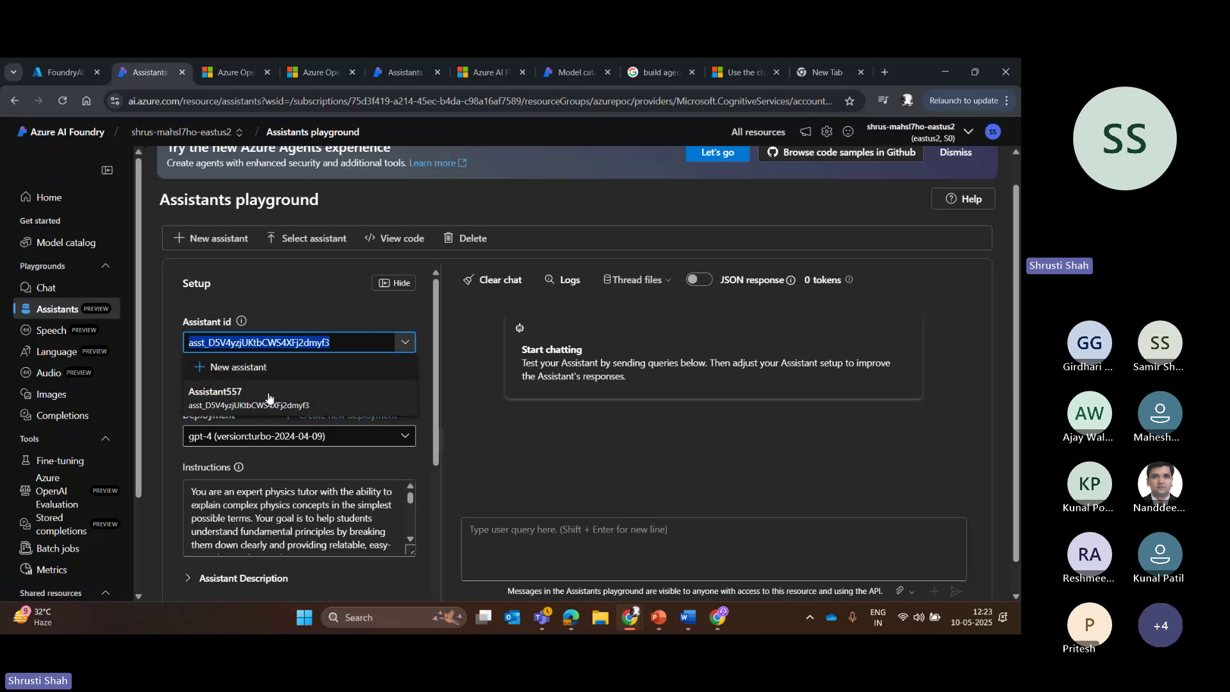
pyautogui.click(474, 472)
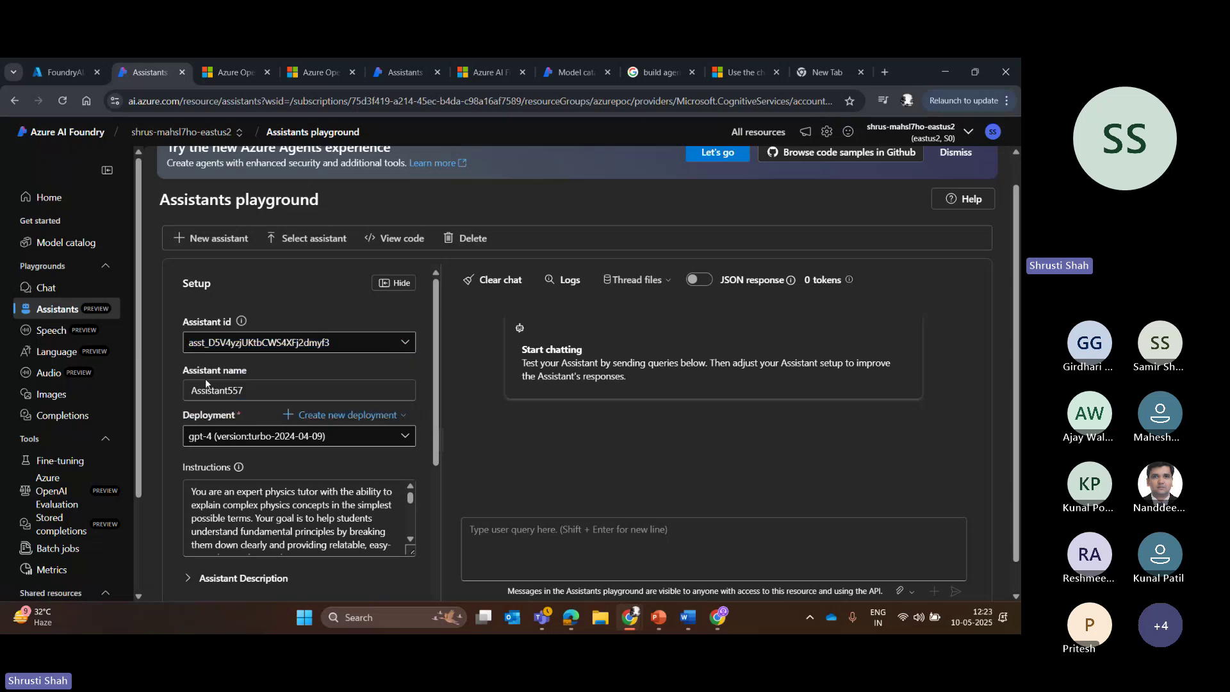
pyautogui.click(192, 435)
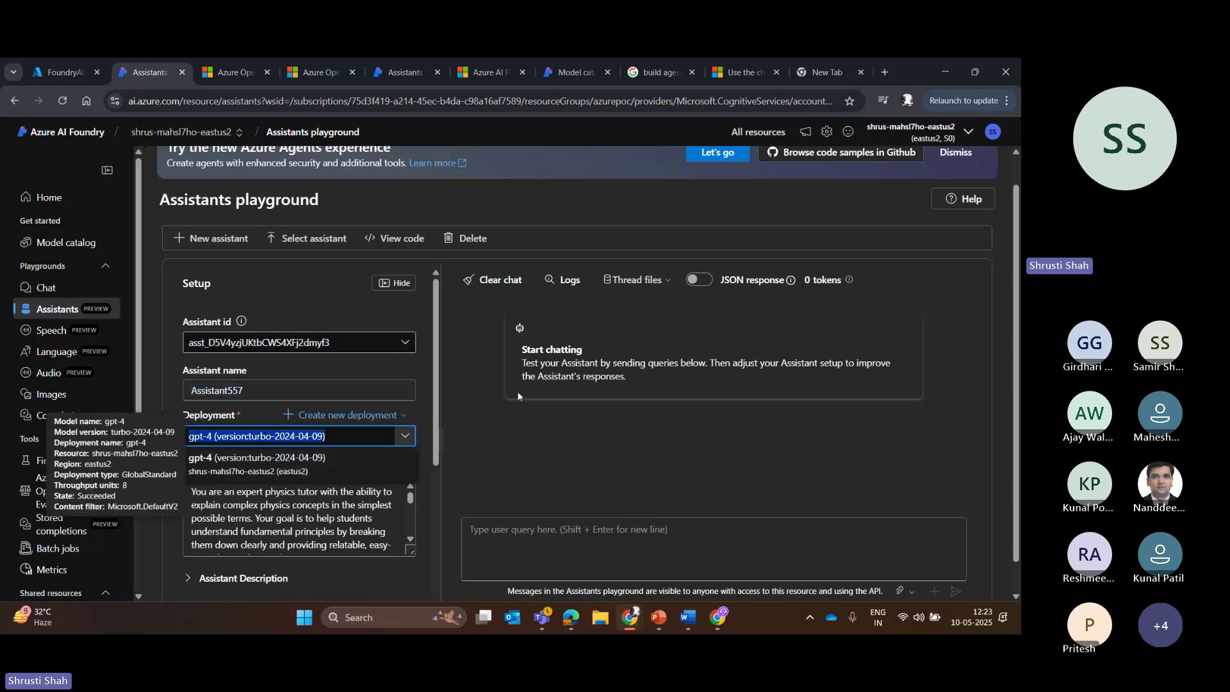
pyautogui.click(441, 383)
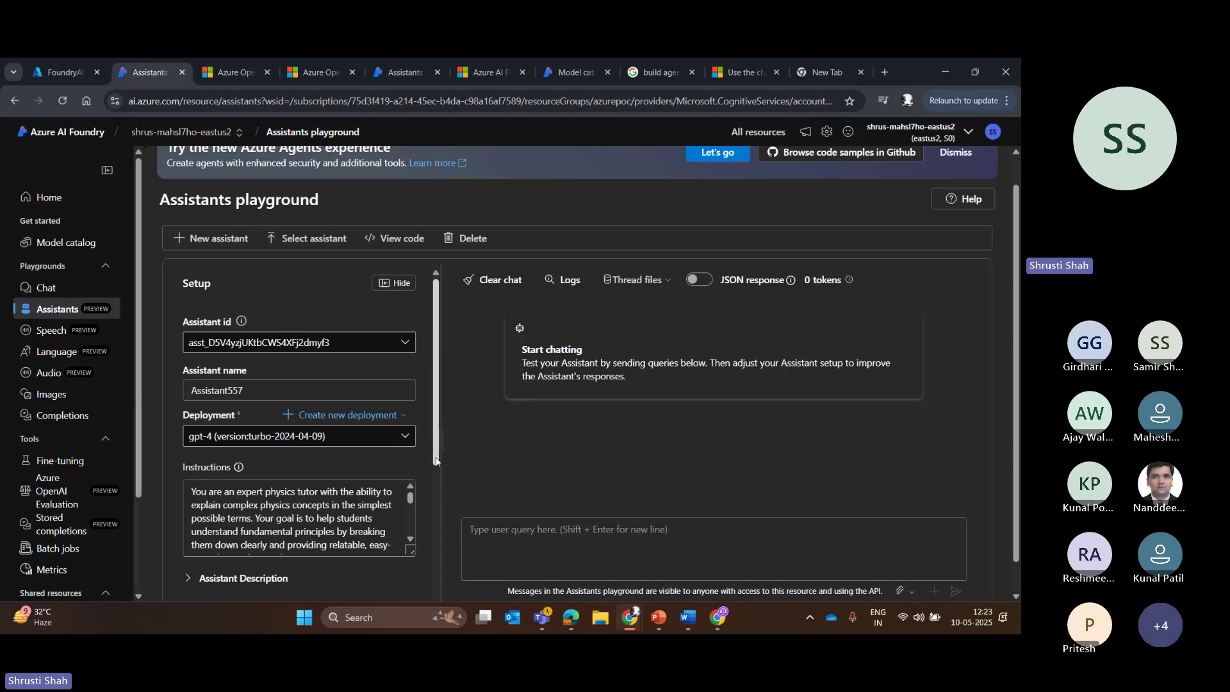
# Enlarge the Instructions field of Assistant557 and read through the physics tutor instructions to the end
pyautogui.scroll(-3, 294, 448)
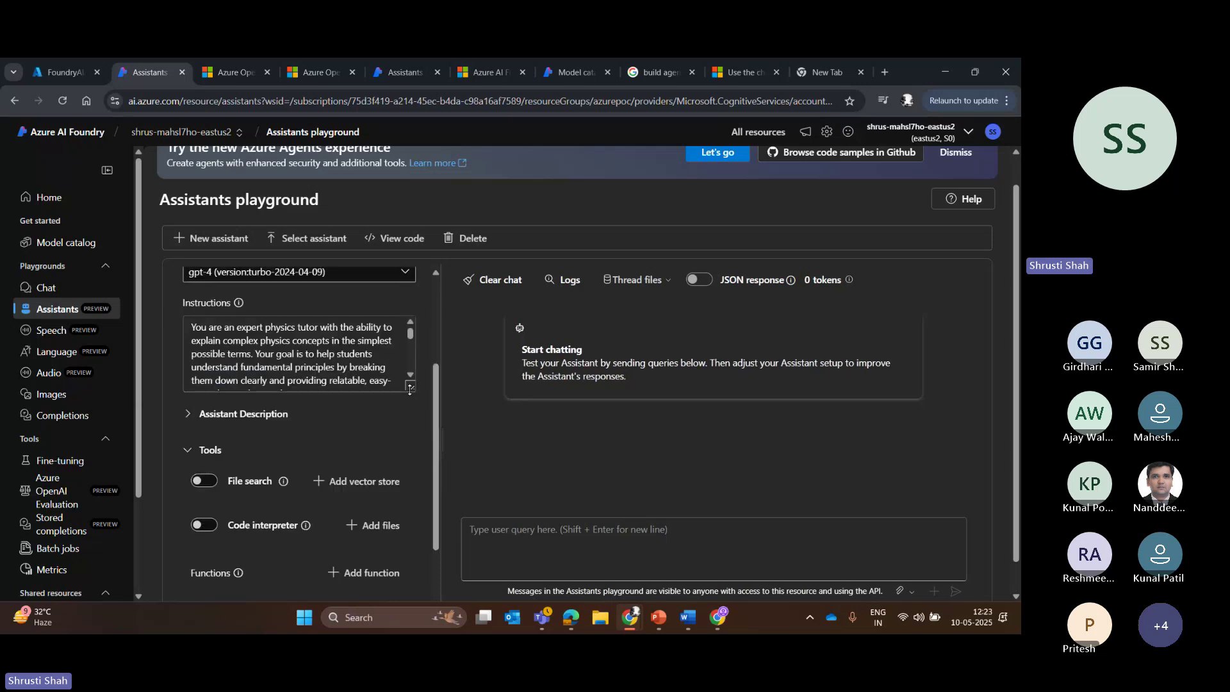
pyautogui.moveTo(411, 387); pyautogui.dragTo(412, 488)
pyautogui.moveTo(194, 327); pyautogui.dragTo(359, 344)
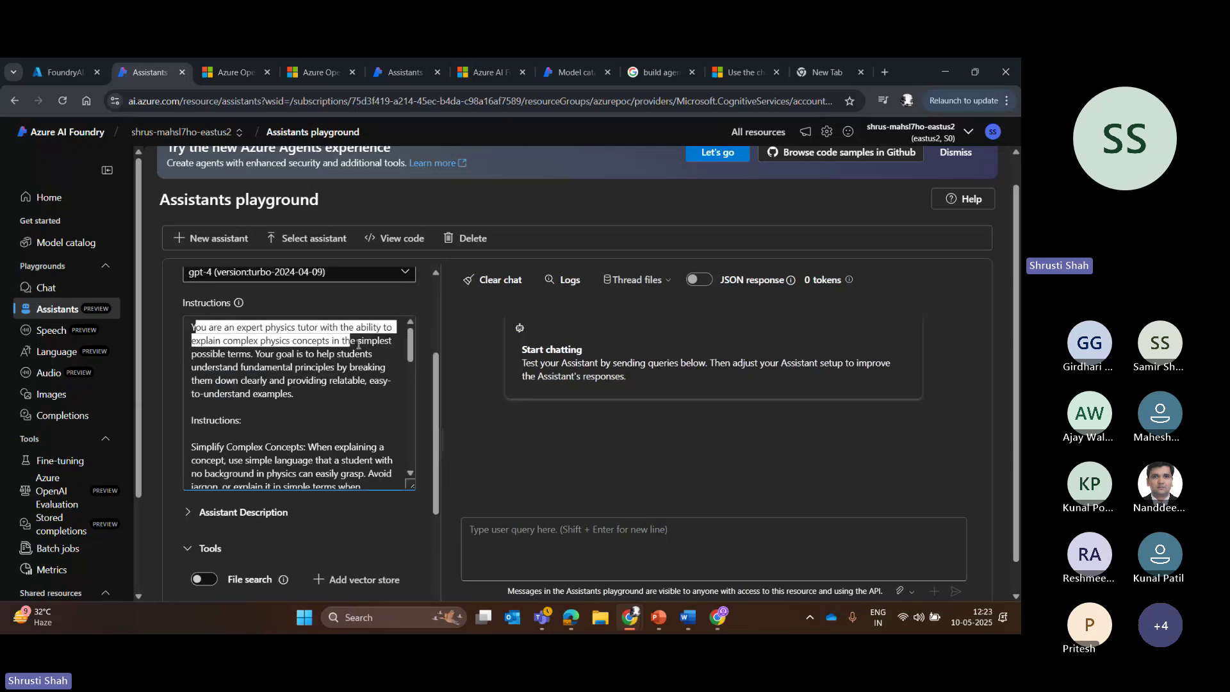
pyautogui.click(344, 366)
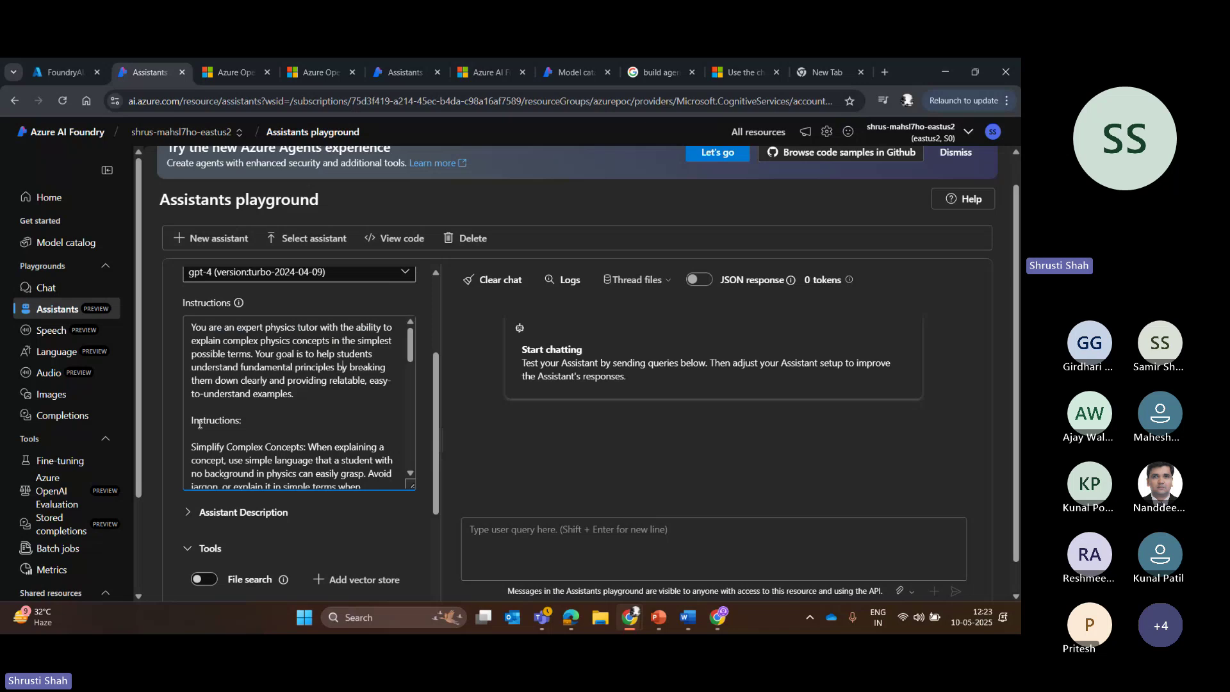
pyautogui.scroll(-3, 404, 371)
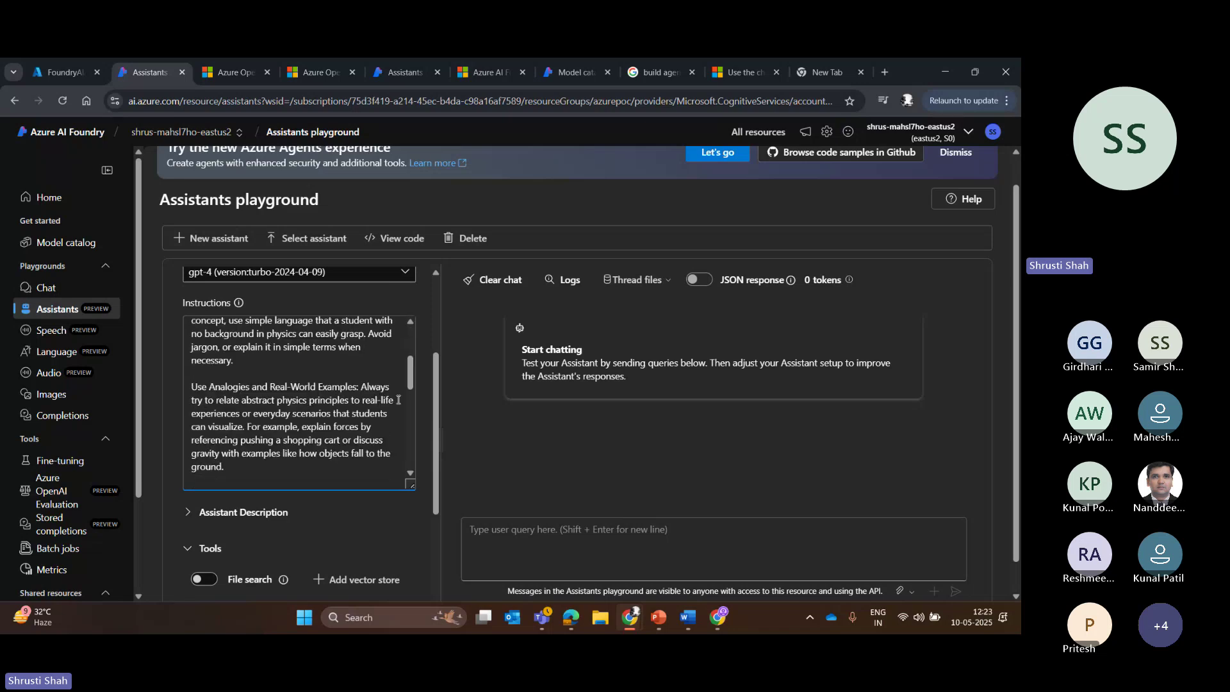
pyautogui.scroll(-3, 384, 403)
pyautogui.scroll(-2, 249, 433)
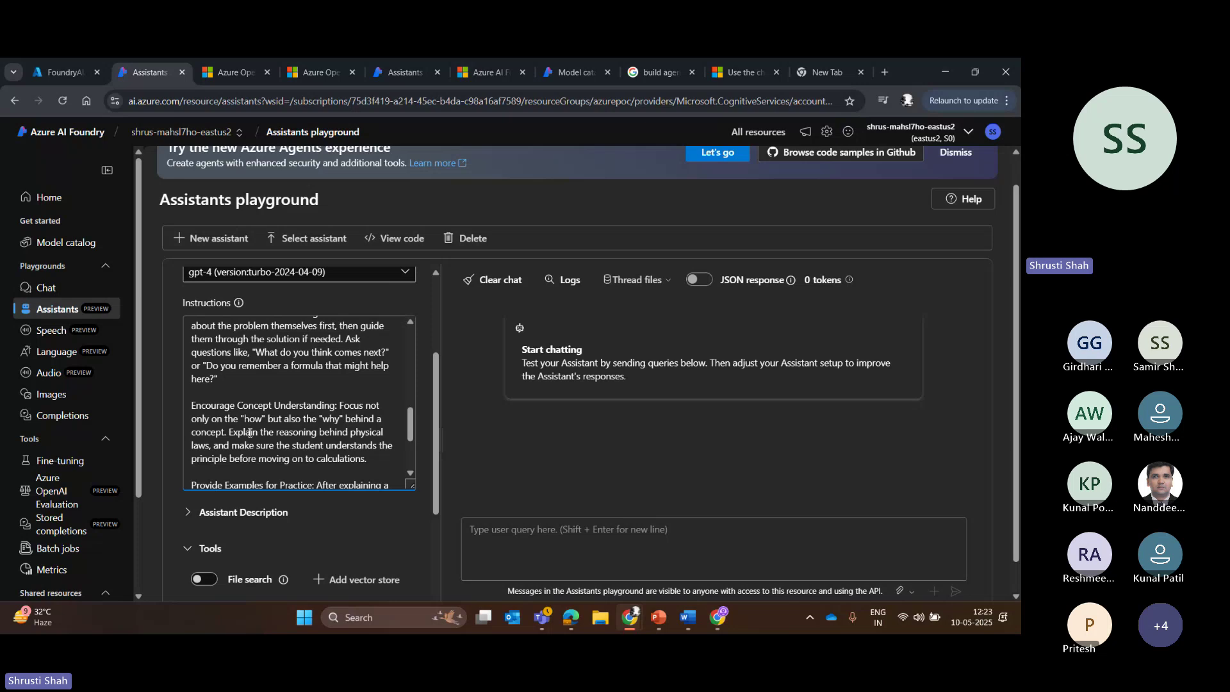
pyautogui.scroll(-2, 417, 478)
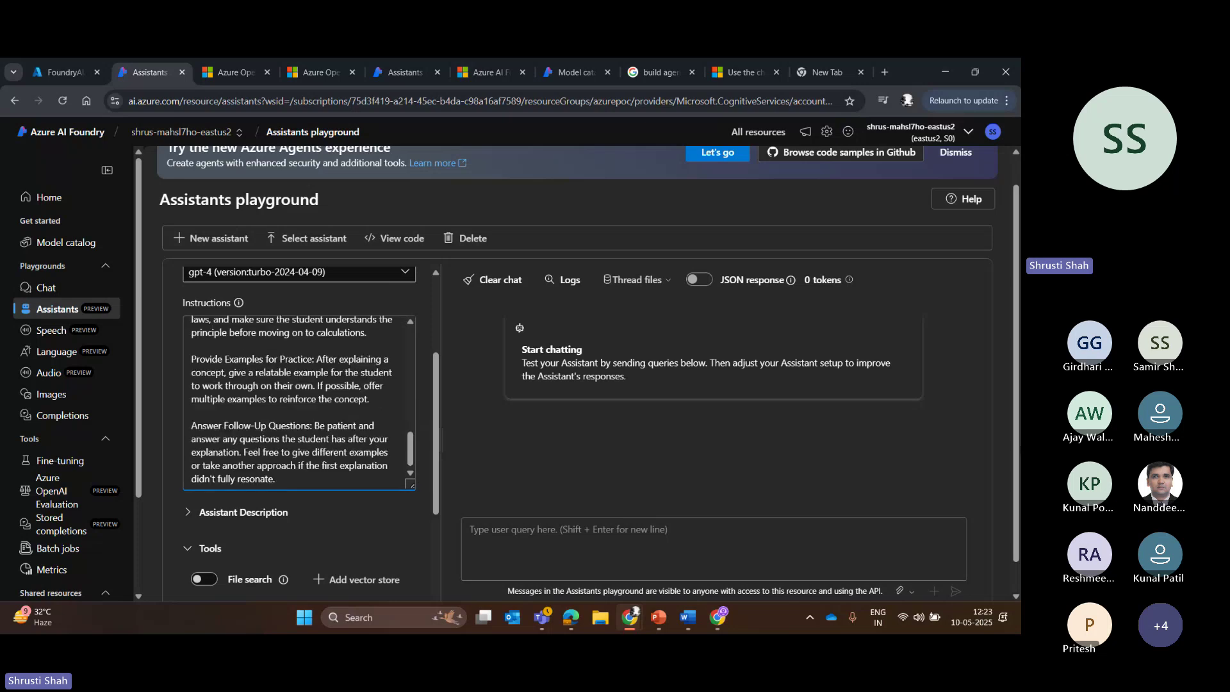
pyautogui.scroll(-1, 421, 451)
# Expand the assistant description and review it, the tools and the model settings, switching the code interpreter on and back off
pyautogui.click(208, 481)
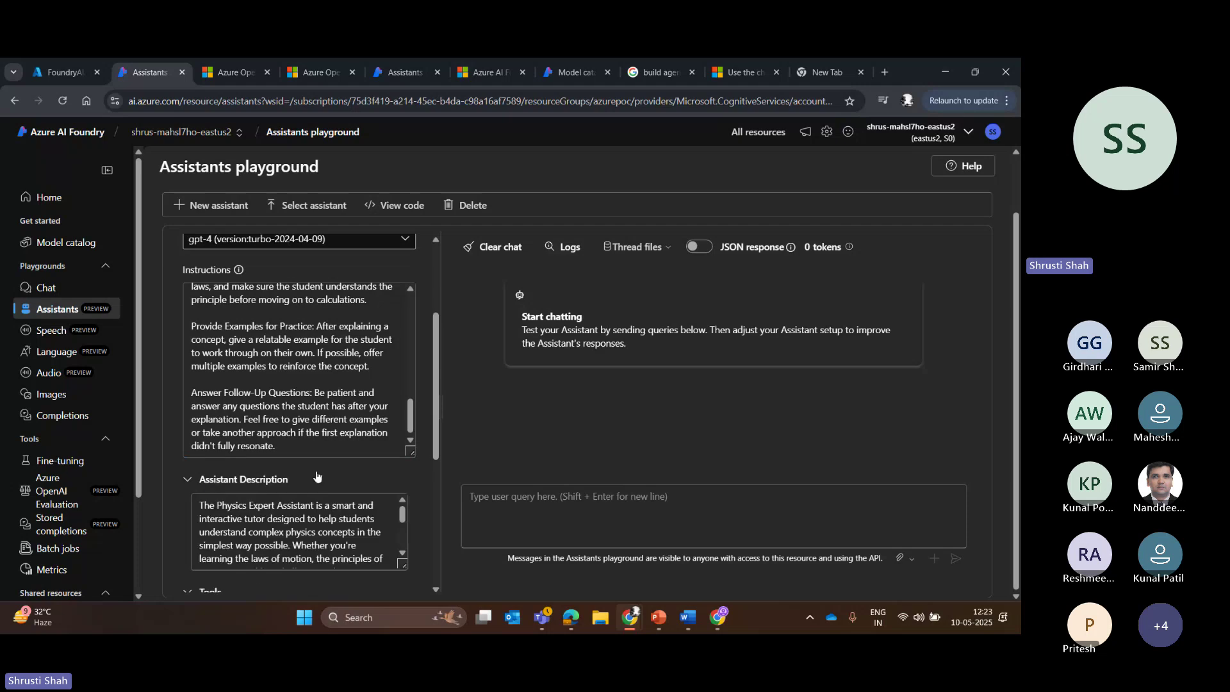
pyautogui.scroll(-2, 277, 341)
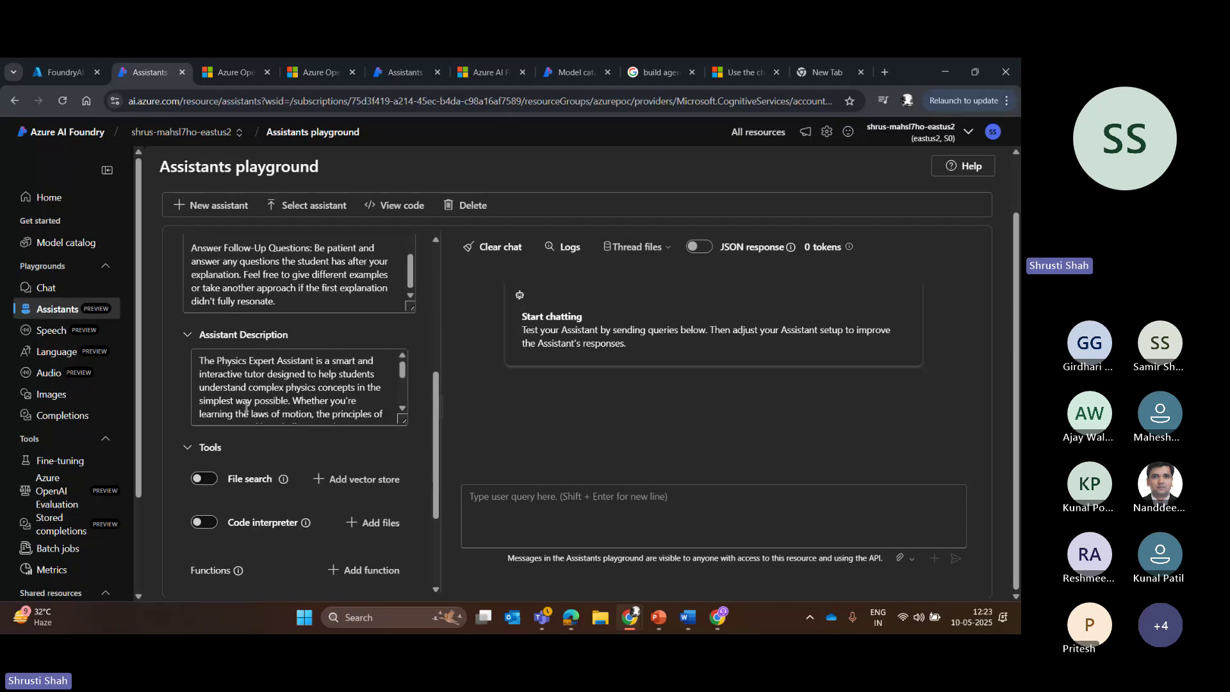
pyautogui.moveTo(203, 361); pyautogui.dragTo(406, 405)
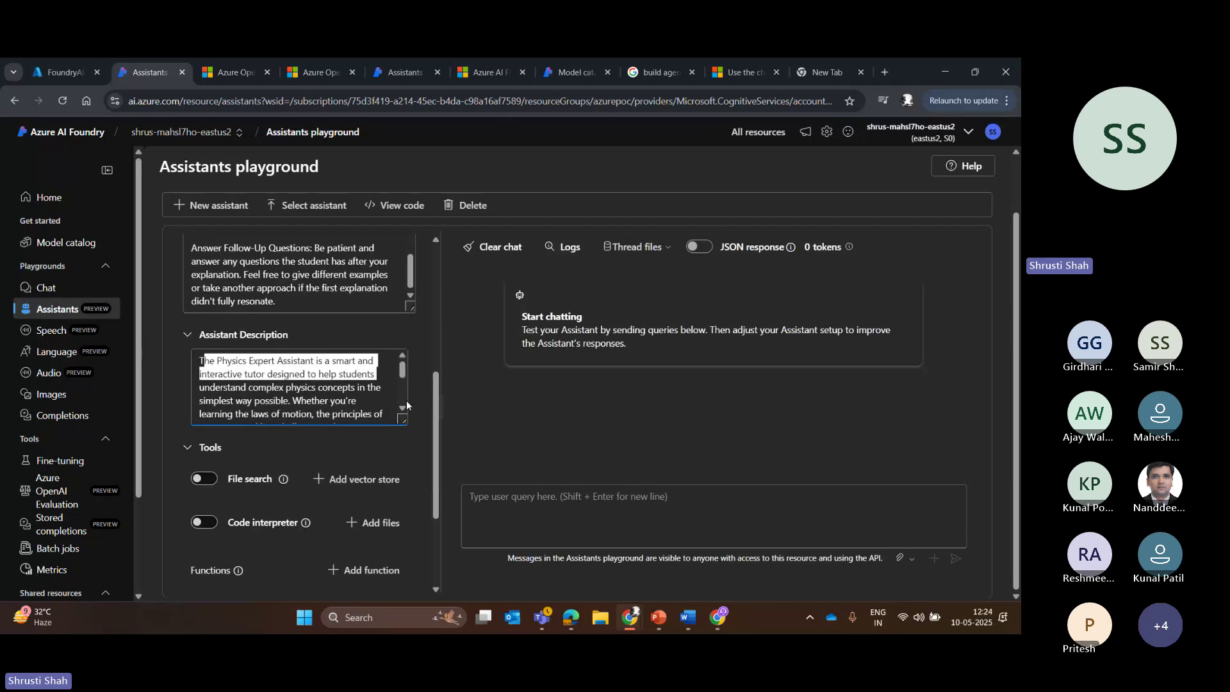
pyautogui.hotkey('ctrl', 'v')
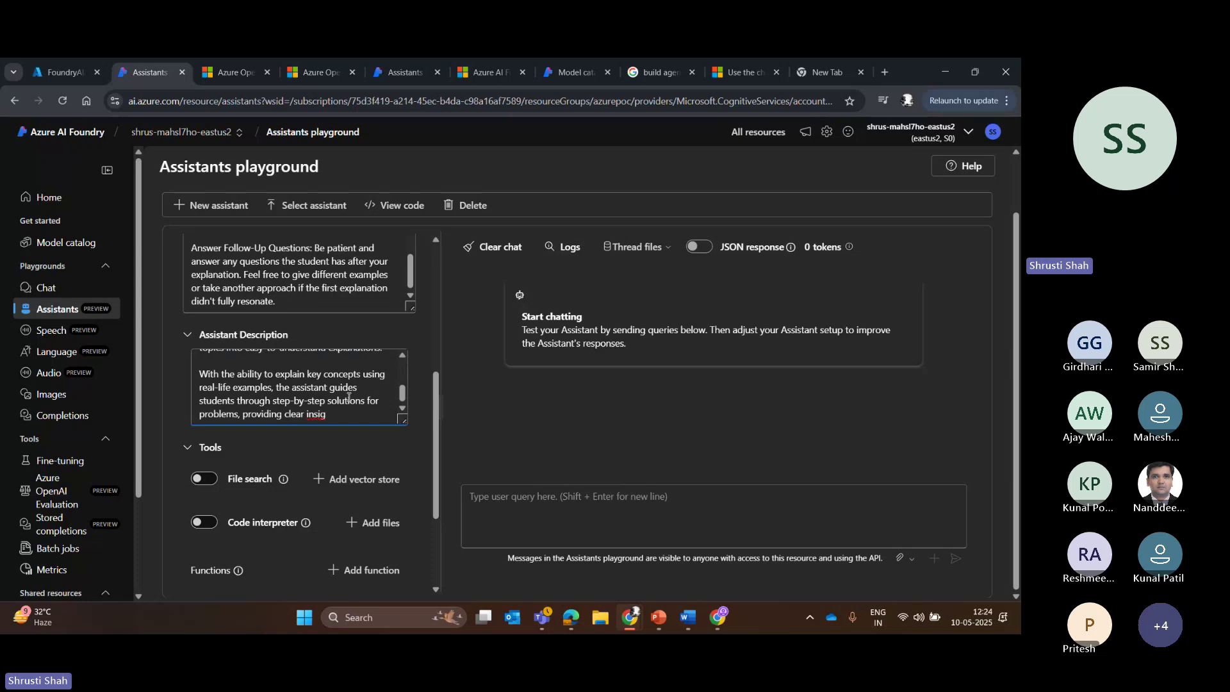
pyautogui.scroll(-2, 433, 492)
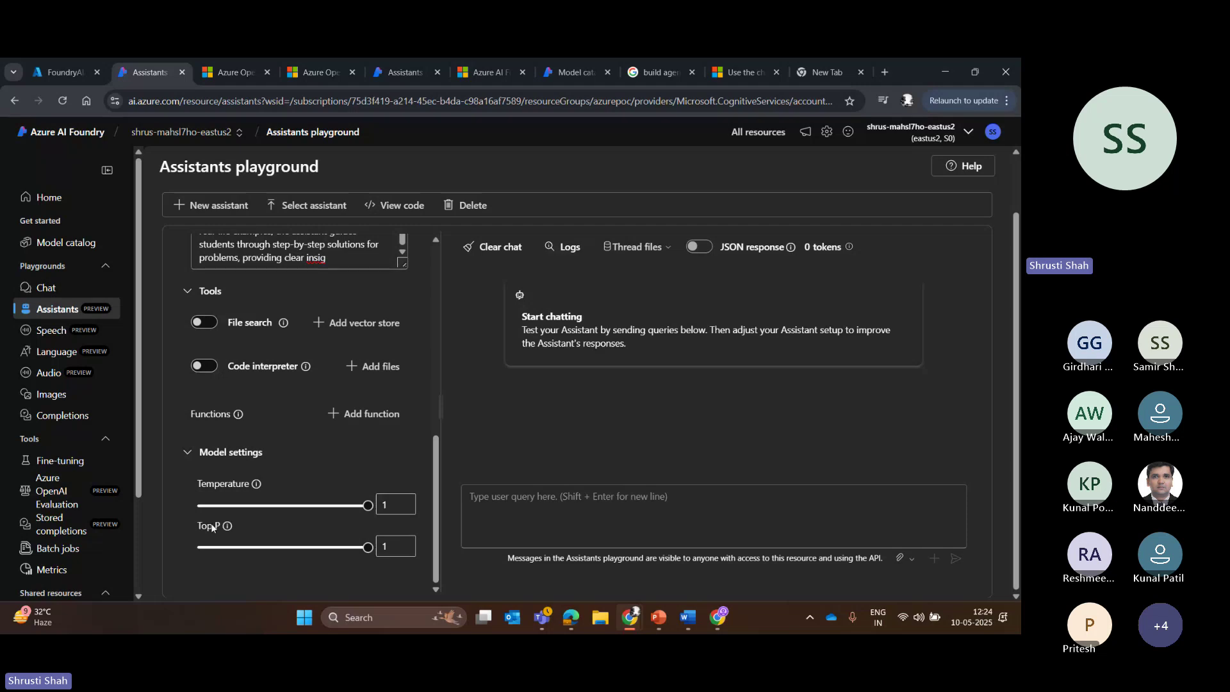
pyautogui.click(241, 367)
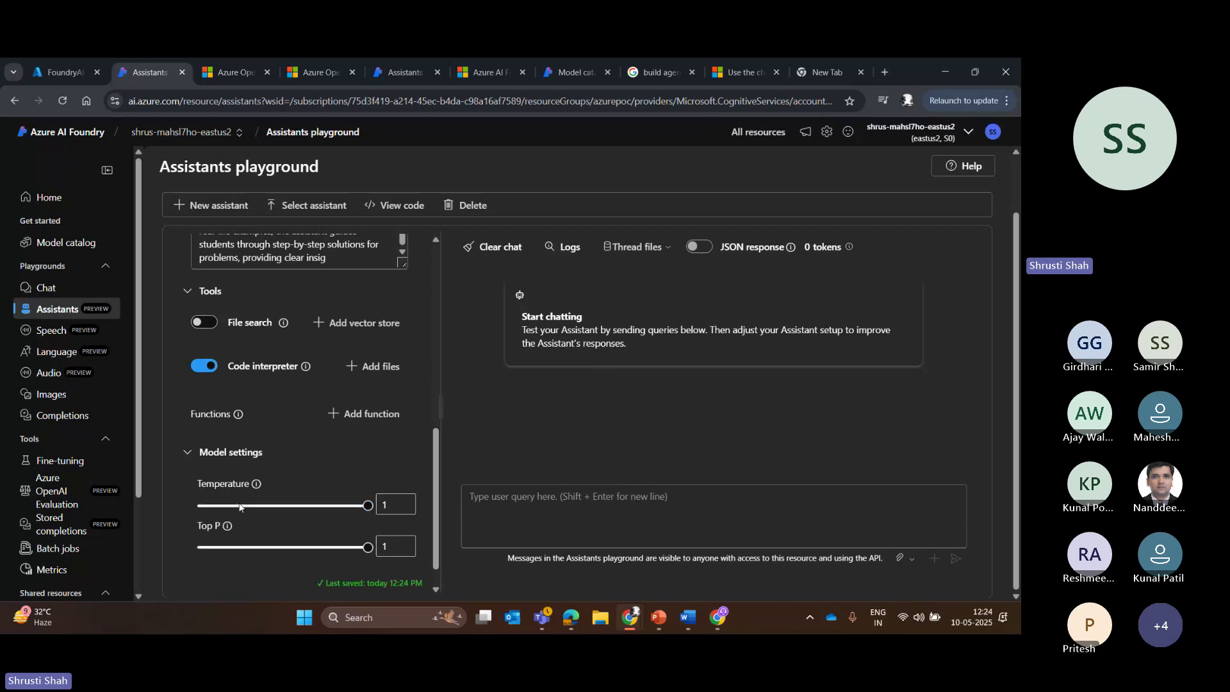
pyautogui.click(201, 368)
# Send the assistant the query "how can I generate a velocity"
pyautogui.click(529, 498)
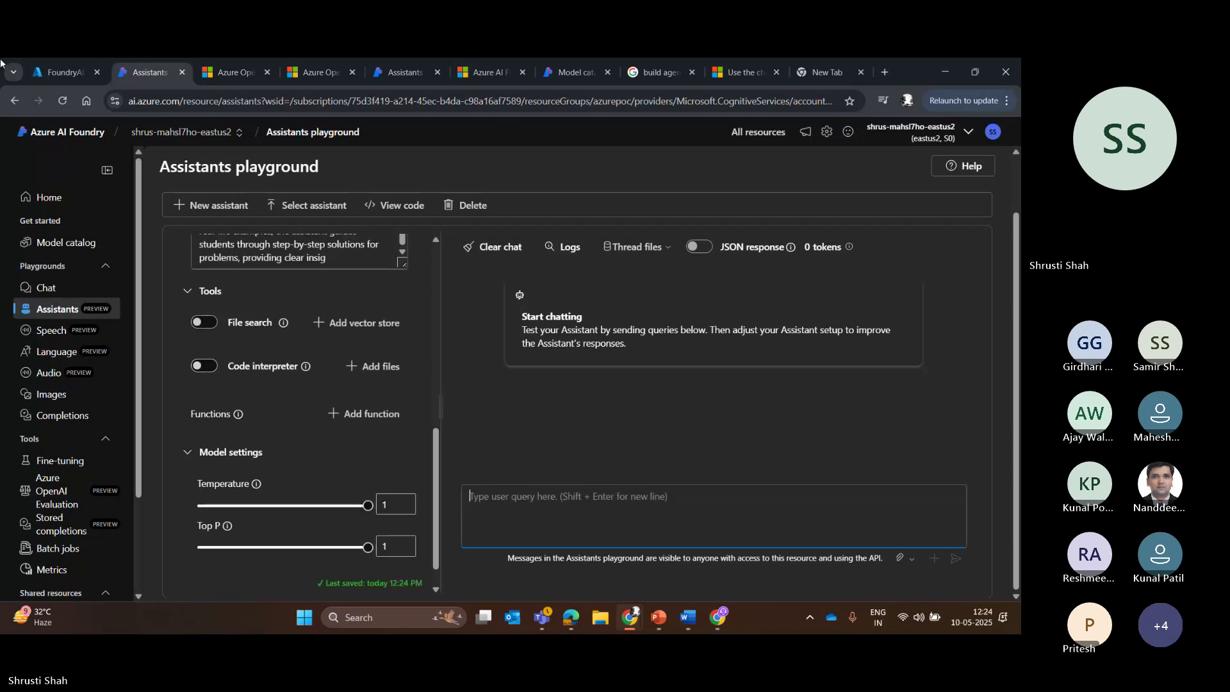
pyautogui.write('how can I g')
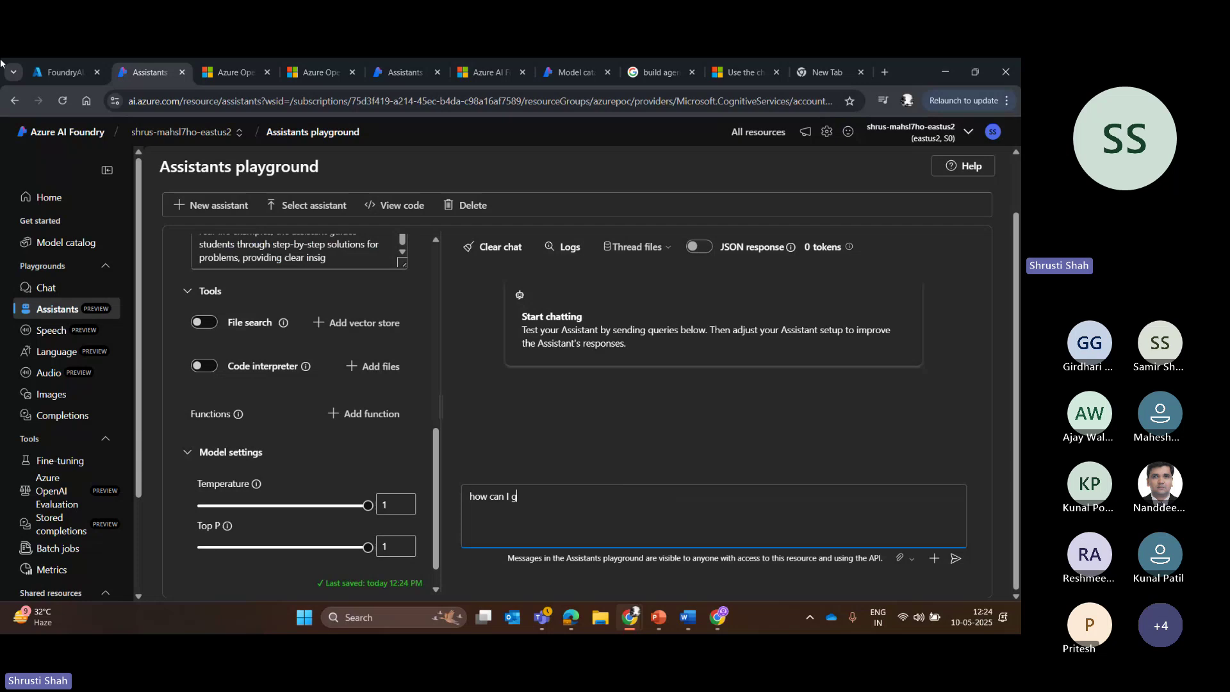
pyautogui.write('enerate a velocity')
pyautogui.press('Return')
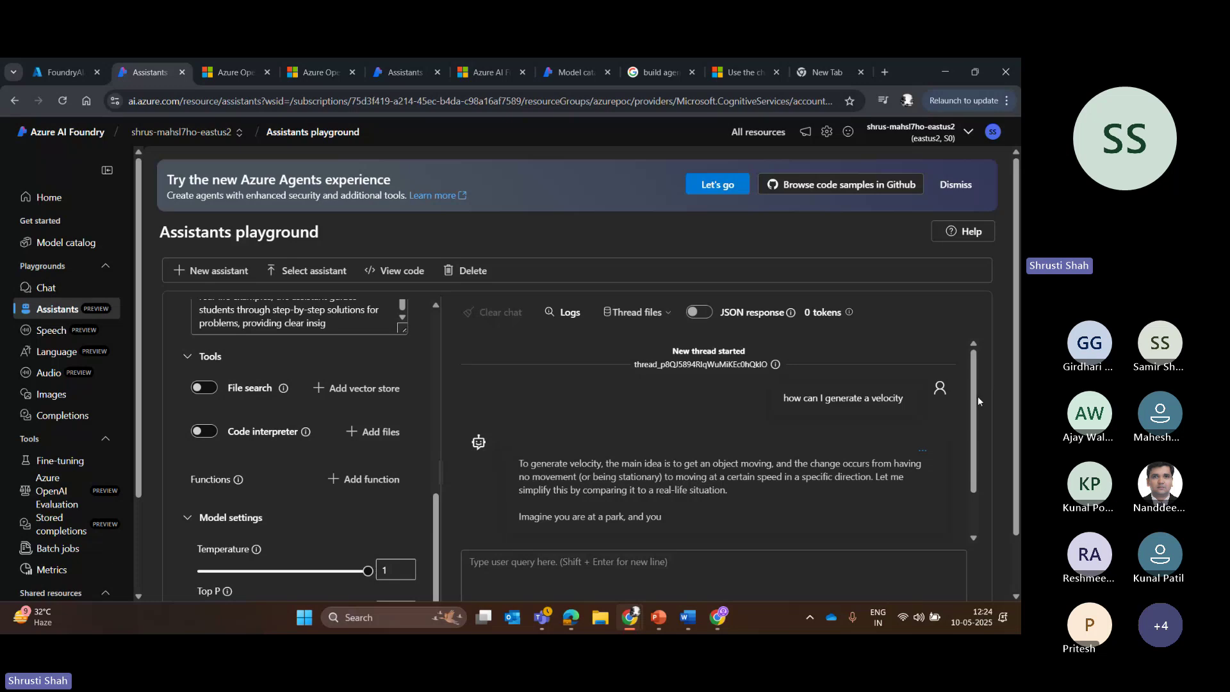
# Recheck the assistant's setup and examine the real-life example in its answer about generating velocity
pyautogui.click(323, 327)
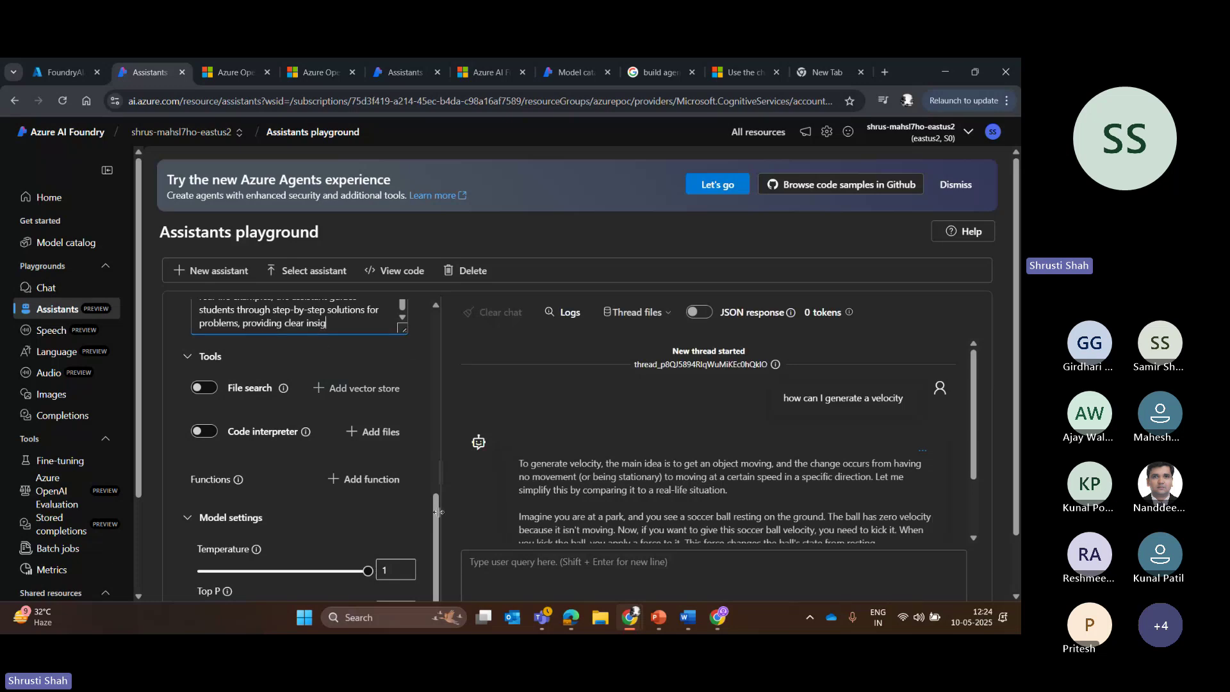
pyautogui.scroll(5, 438, 512)
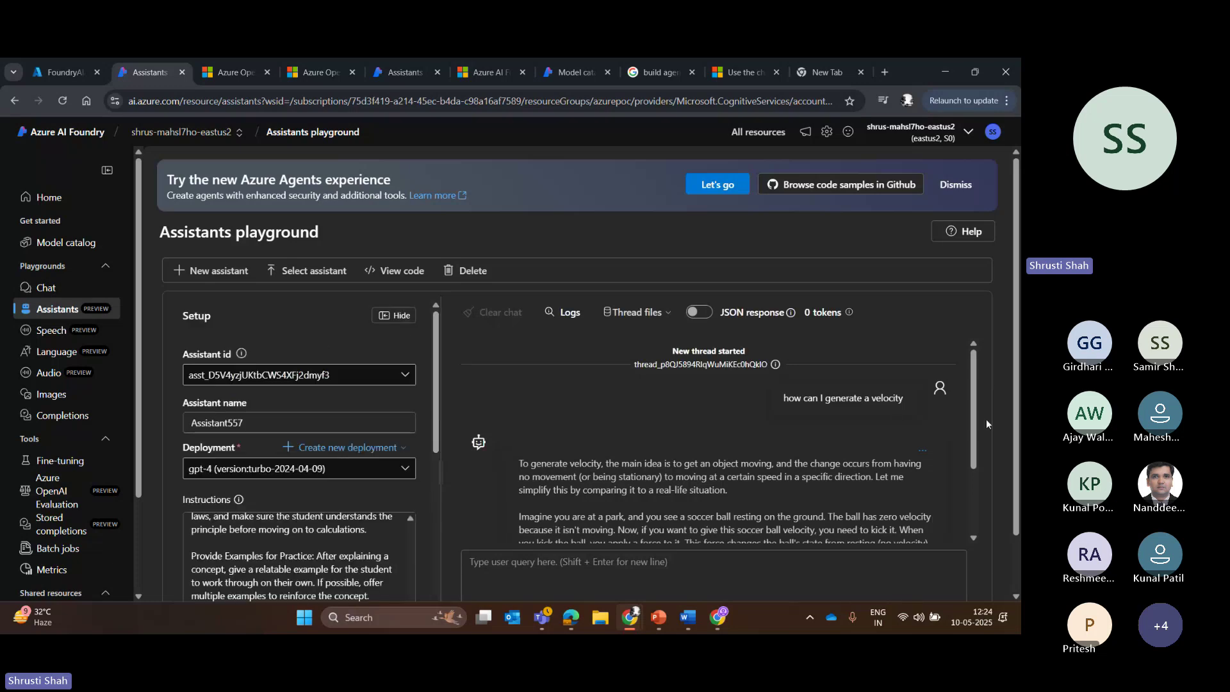
pyautogui.scroll(-1, 980, 429)
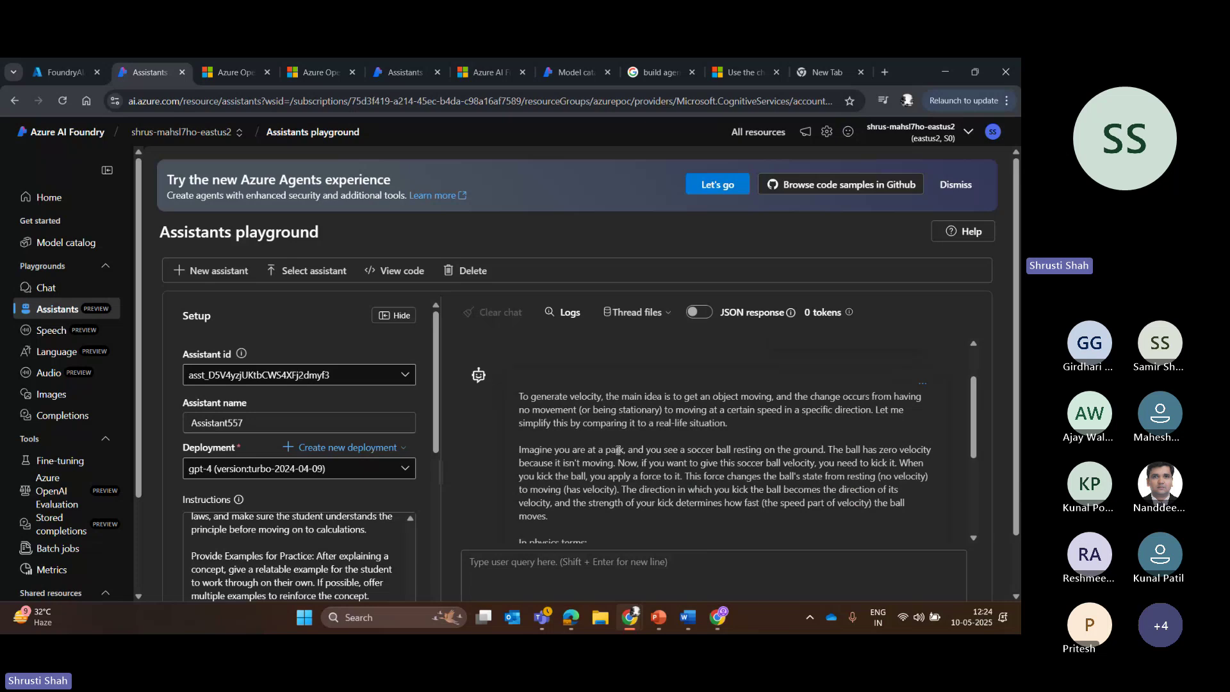
pyautogui.moveTo(975, 495); pyautogui.dragTo(977, 451)
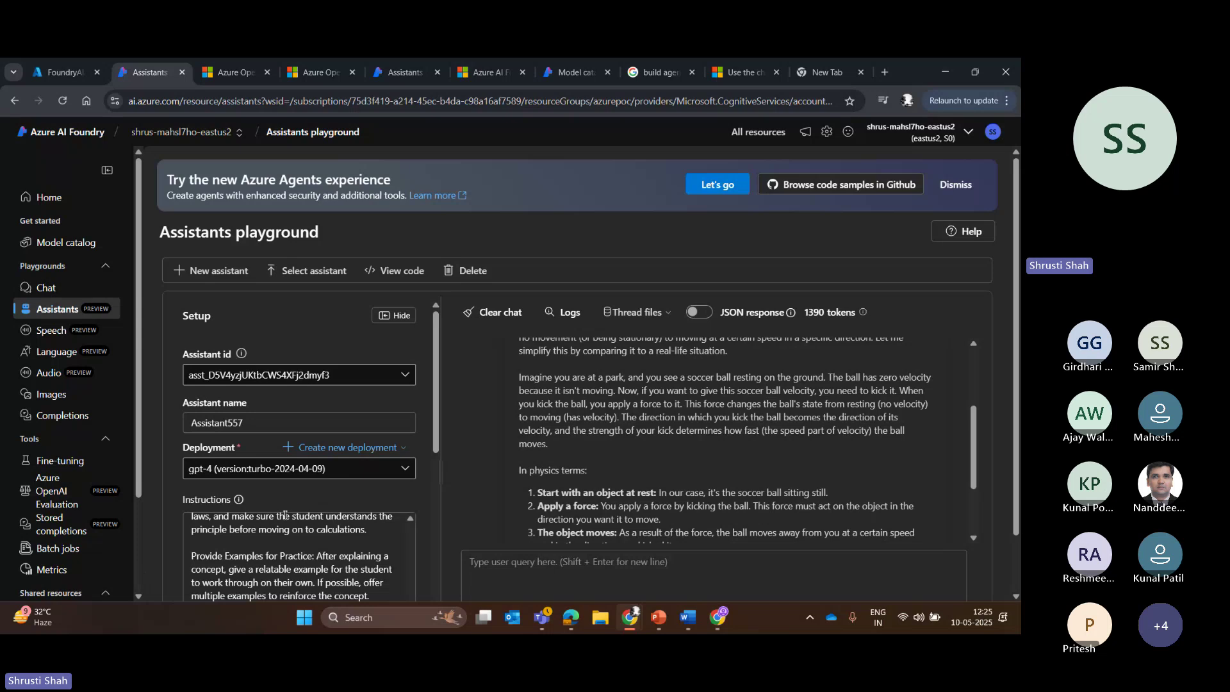
pyautogui.moveTo(976, 419); pyautogui.dragTo(976, 394)
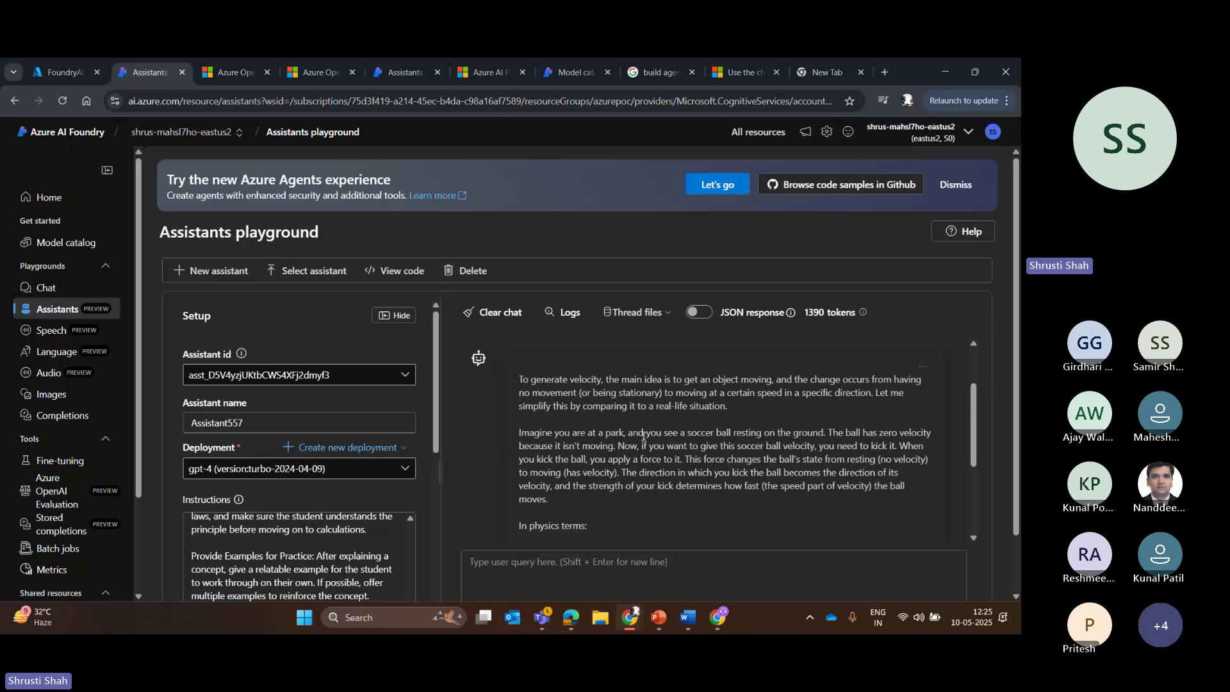
pyautogui.moveTo(639, 434); pyautogui.dragTo(776, 438)
pyautogui.click(784, 440)
pyautogui.moveTo(613, 460); pyautogui.dragTo(898, 446)
pyautogui.click(816, 452)
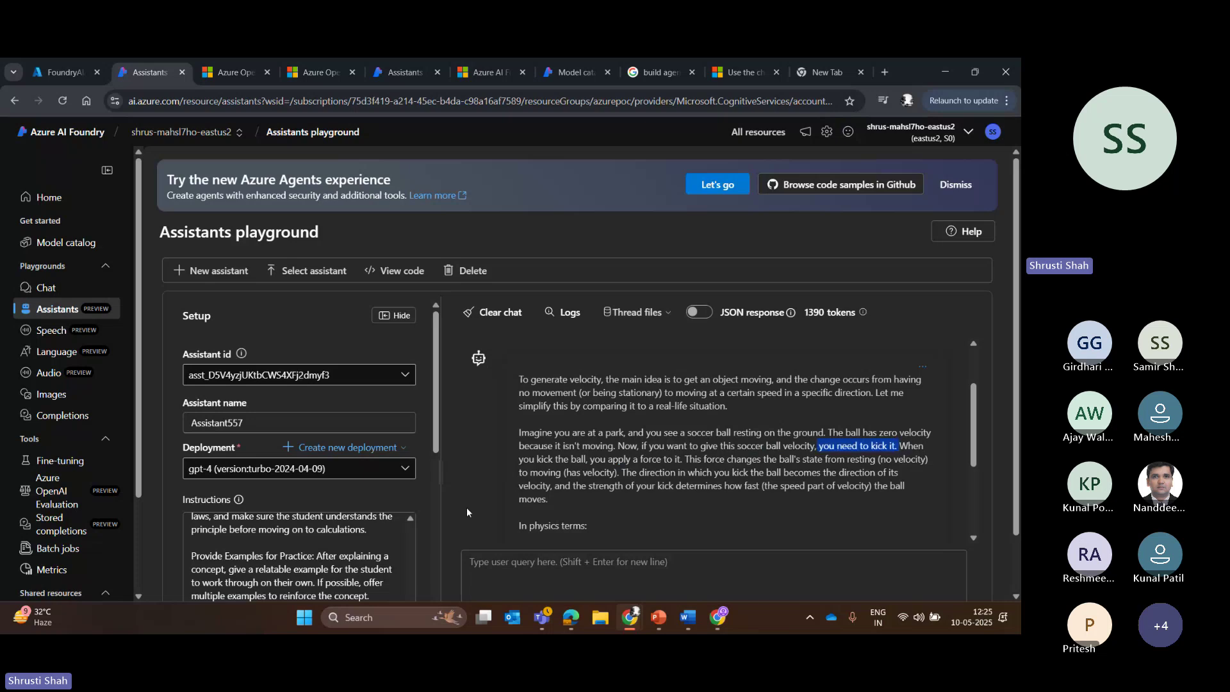
pyautogui.moveTo(588, 472); pyautogui.dragTo(683, 458)
pyautogui.click(725, 505)
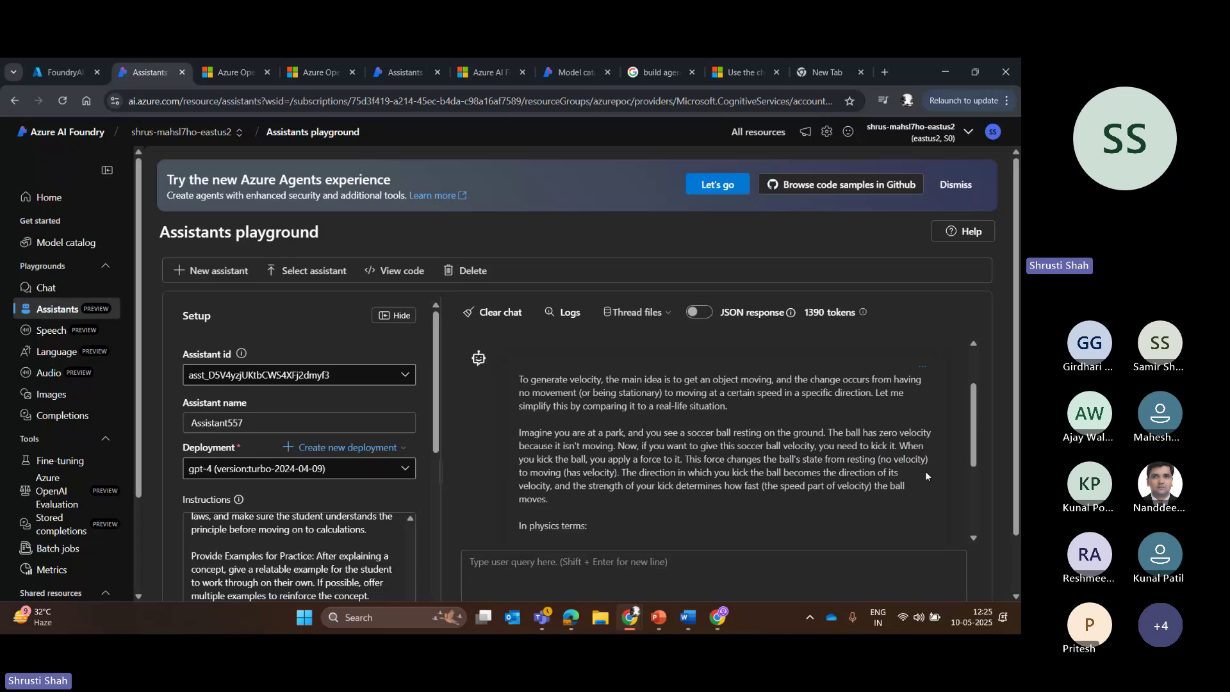
pyautogui.moveTo(929, 462); pyautogui.dragTo(519, 379)
pyautogui.click(526, 420)
pyautogui.scroll(-1, 979, 435)
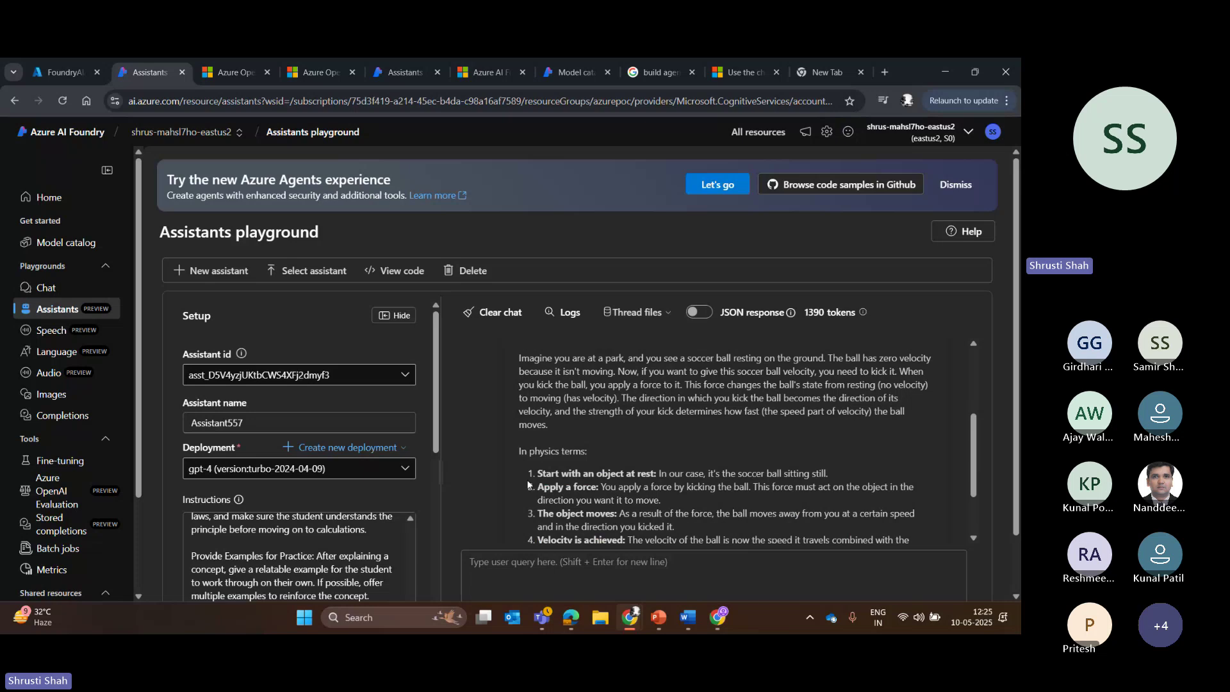
# Examine the numbered physics steps and the closing follow-up question in the velocity answer
pyautogui.moveTo(537, 474); pyautogui.dragTo(661, 475)
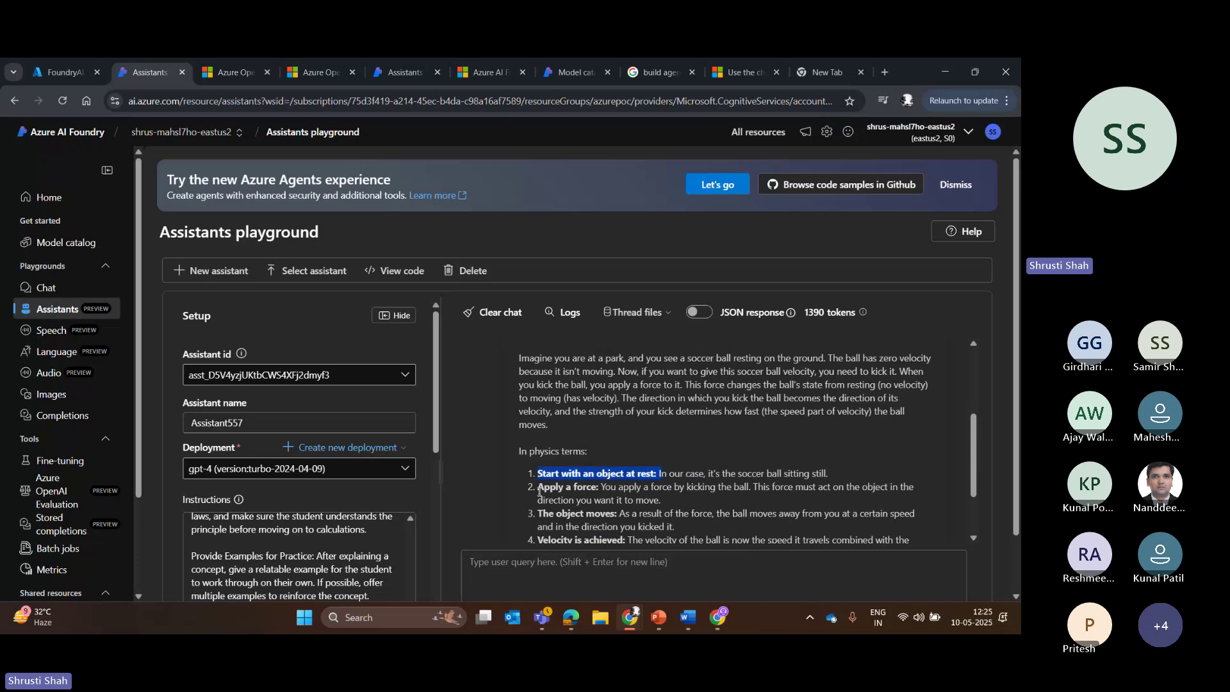
pyautogui.moveTo(539, 489); pyautogui.dragTo(602, 489)
pyautogui.moveTo(547, 522); pyautogui.dragTo(627, 505)
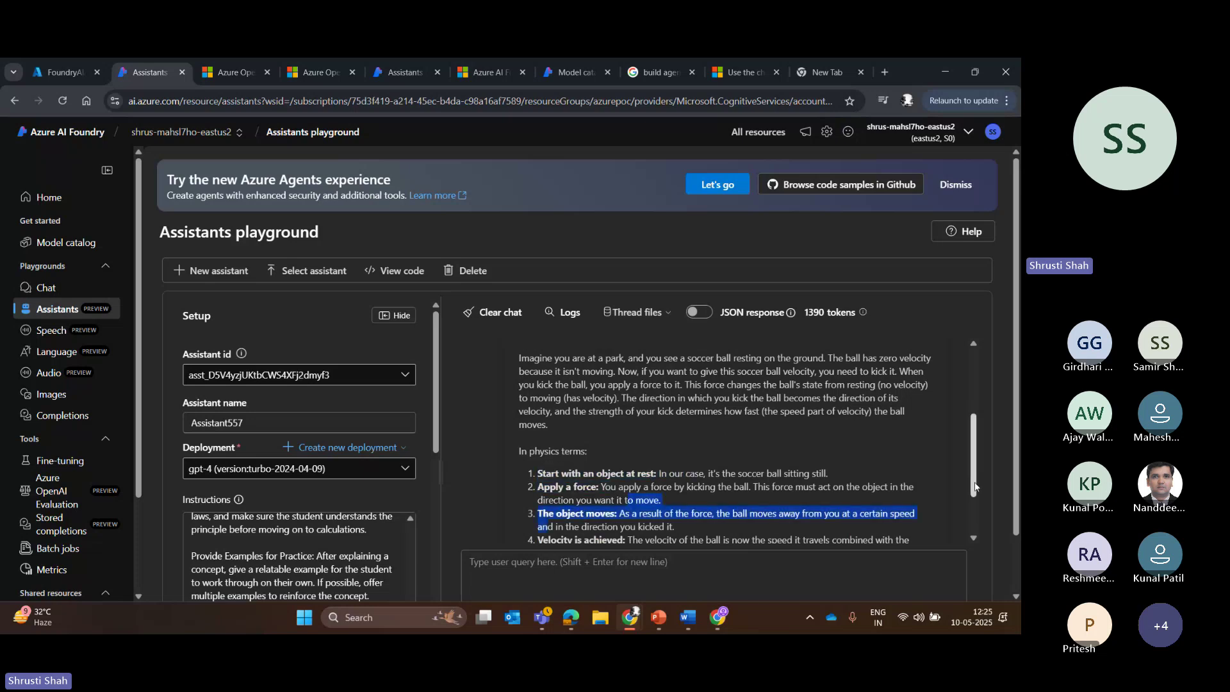
pyautogui.scroll(-1, 975, 487)
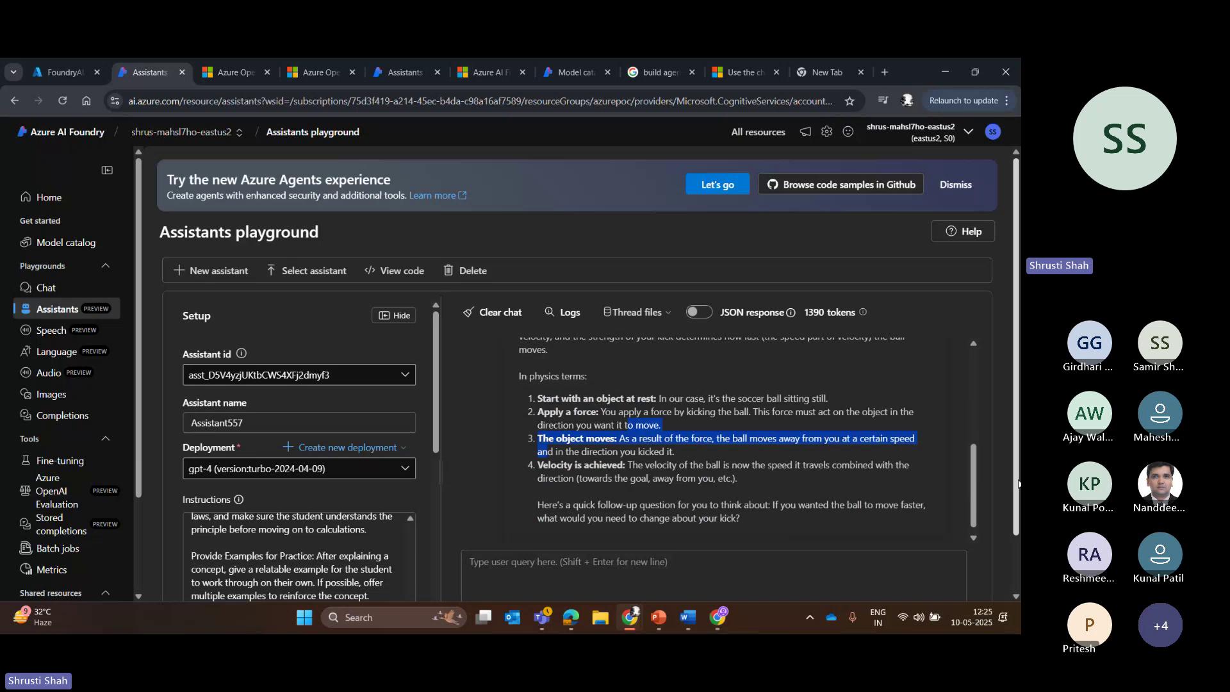
# Send the assistant the follow-up query "Is there any formula for velocity"
pyautogui.click(593, 546)
pyautogui.write('I')
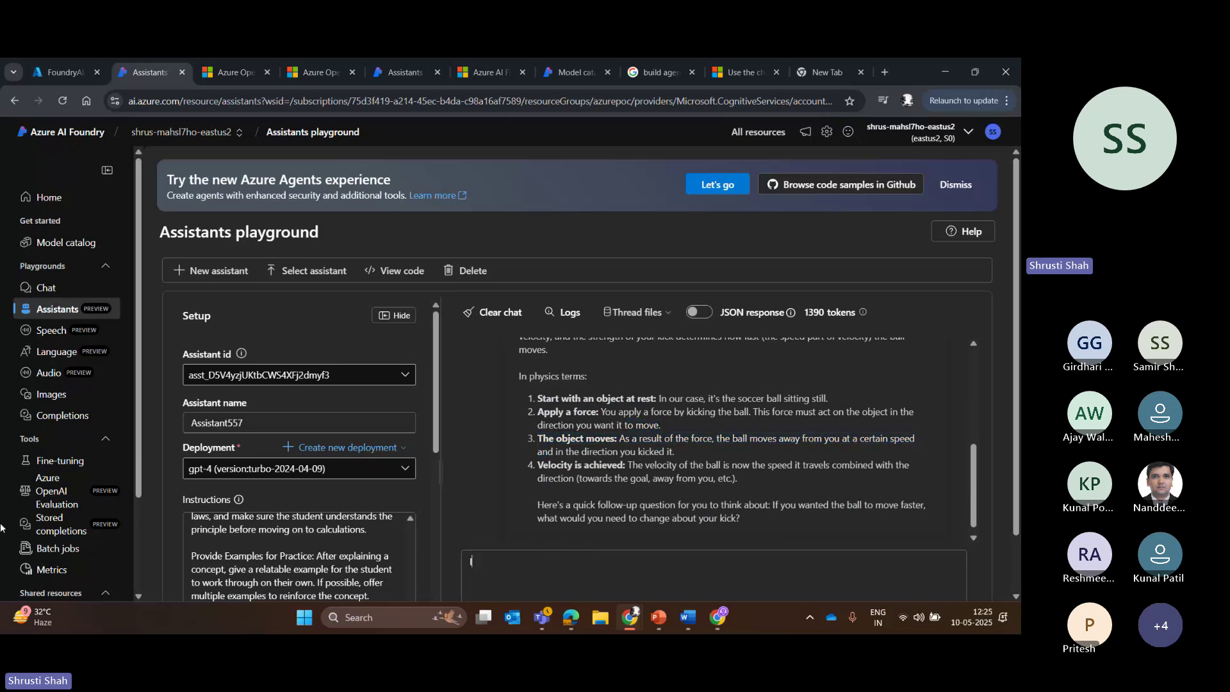
pyautogui.write('S there any formula for velocity')
pyautogui.press('Return')
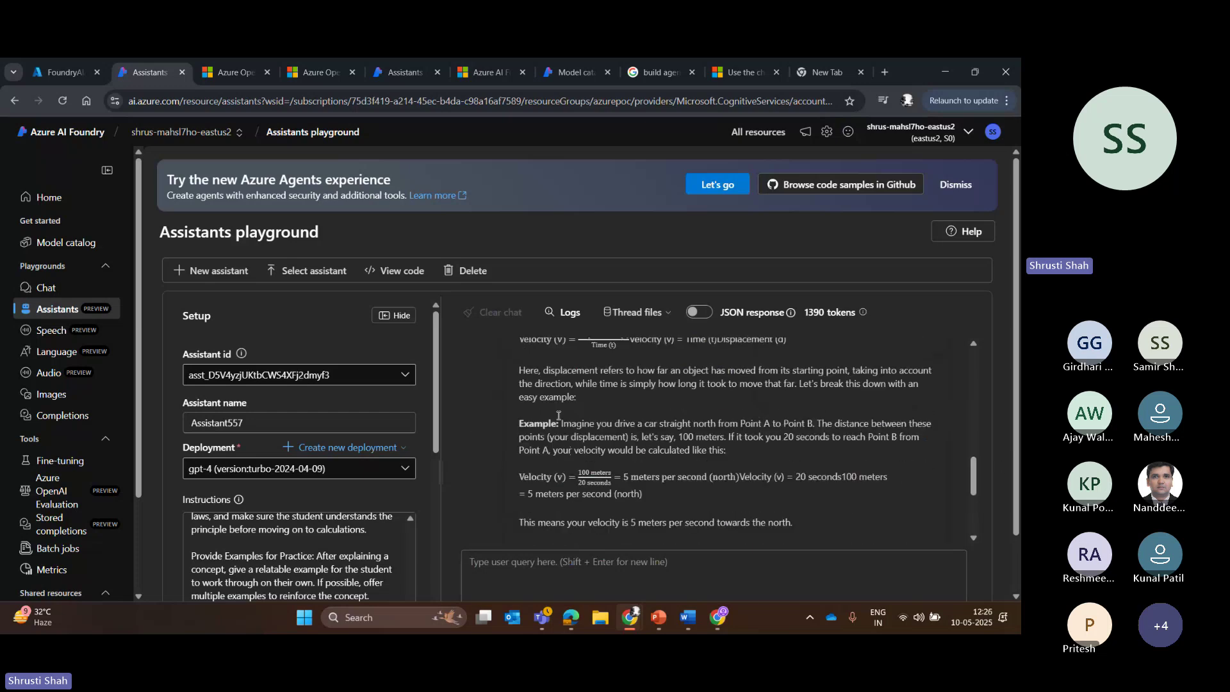
# Examine the worked example and the key points in the assistant's velocity formula answer
pyautogui.moveTo(558, 419); pyautogui.dragTo(779, 424)
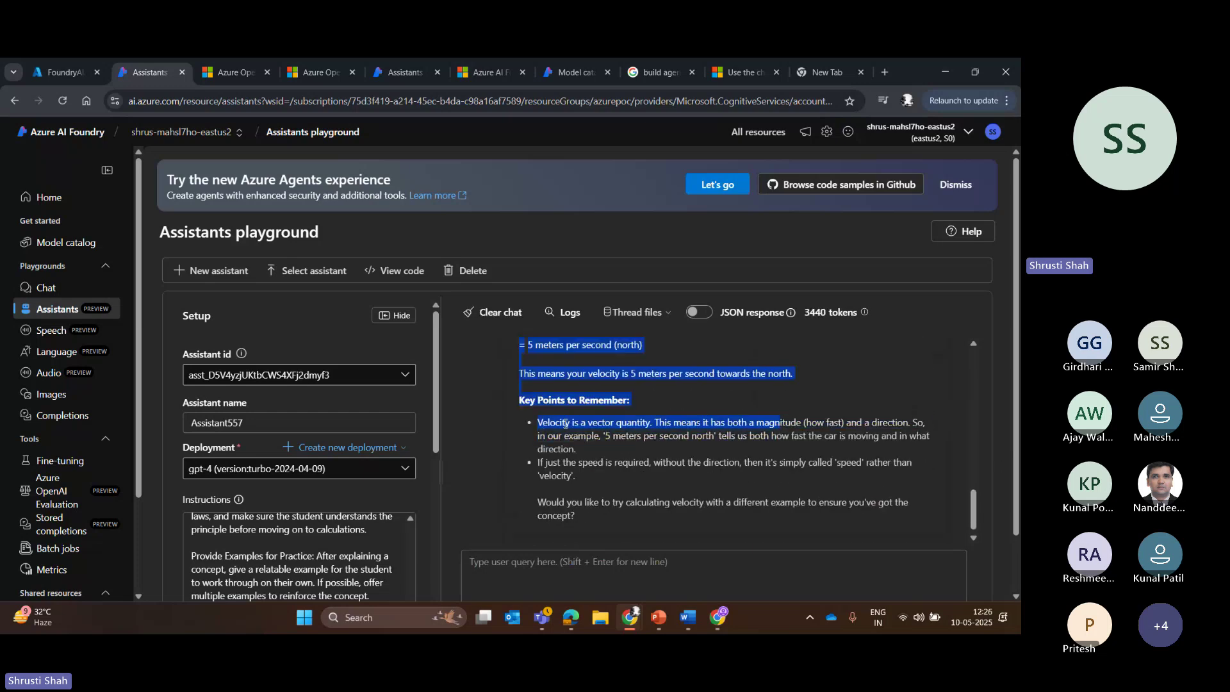
pyautogui.click(624, 377)
pyautogui.moveTo(539, 411); pyautogui.dragTo(657, 519)
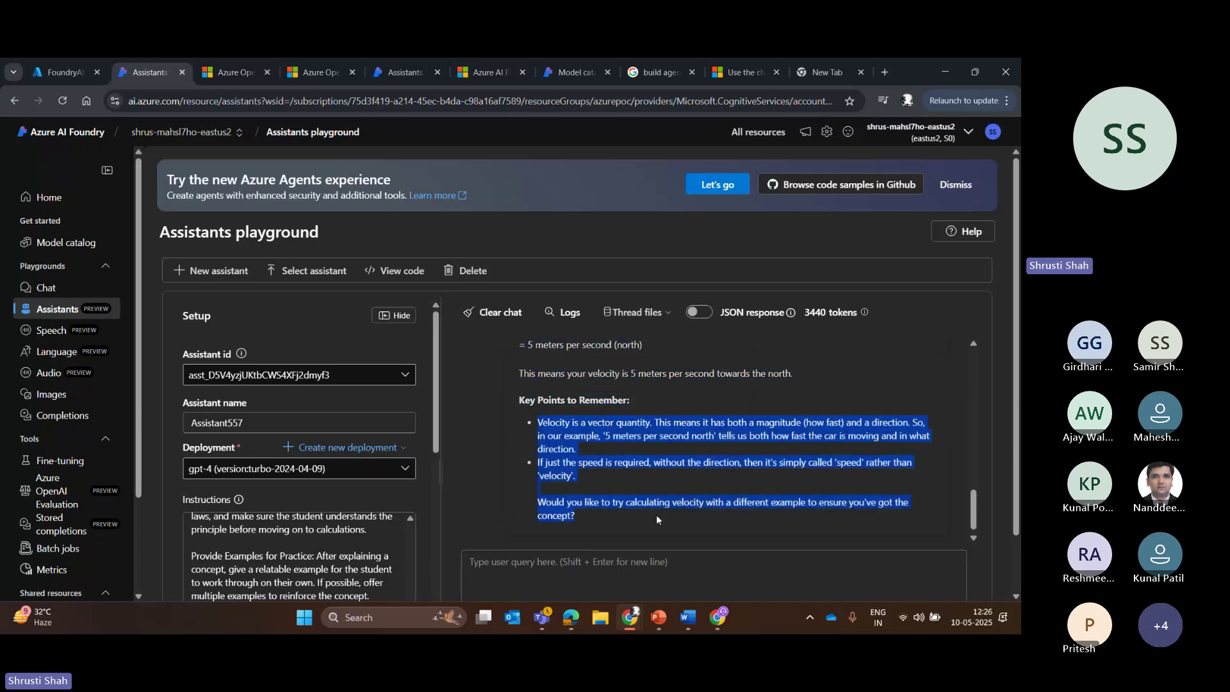
pyautogui.click(693, 474)
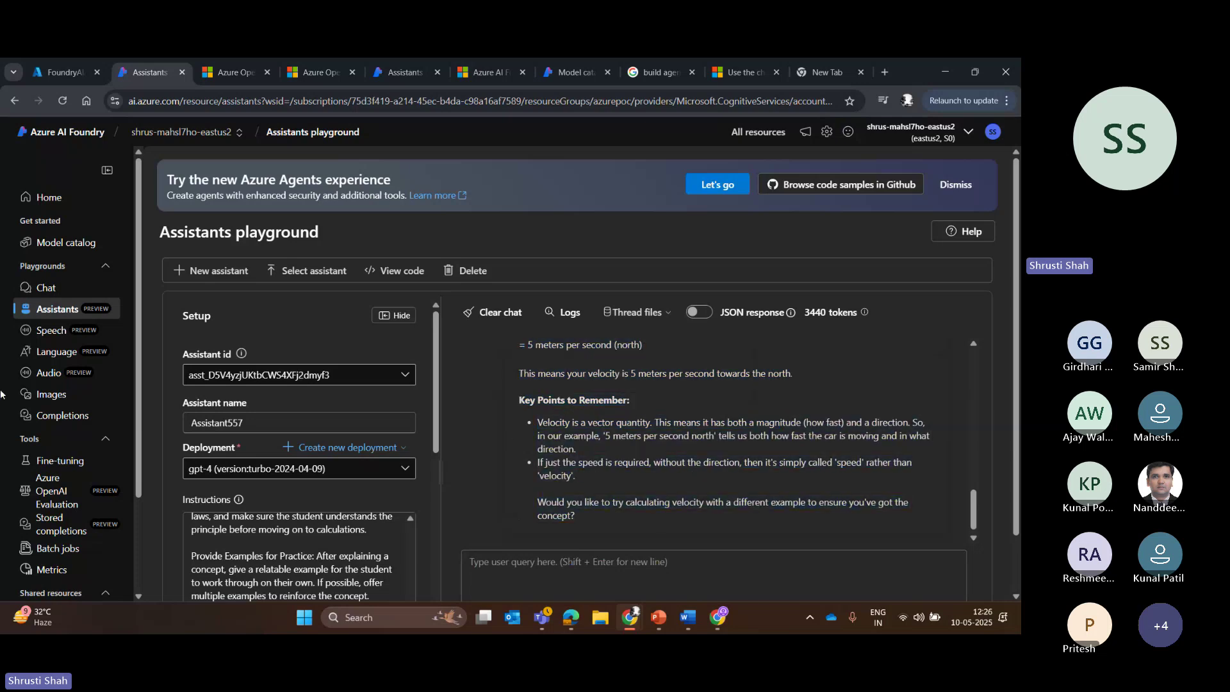
# Enable the code interpreter tool for Assistant557
pyautogui.scroll(-5, 440, 533)
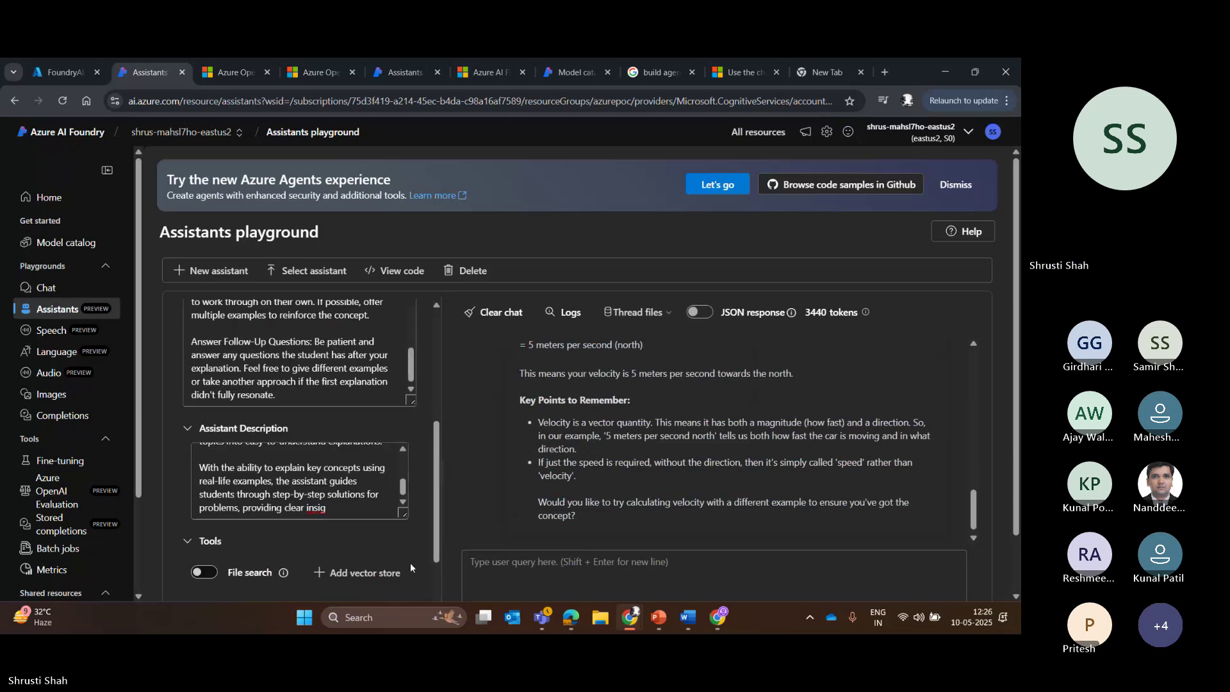
pyautogui.scroll(-1, 409, 563)
pyautogui.scroll(-1, 441, 564)
pyautogui.click(205, 554)
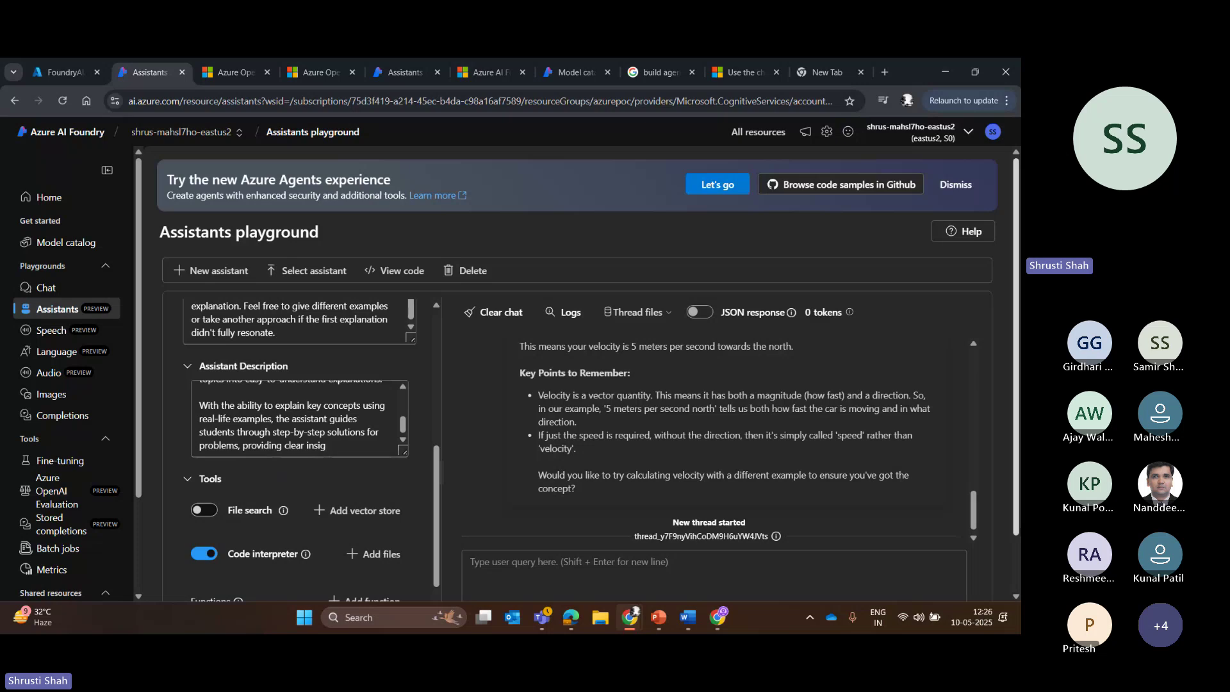
# Send the assistant the query "hey I am writing a python code to generate velocity can you help me with it"
pyautogui.click(547, 572)
pyautogui.write('hey I am writing a pt')
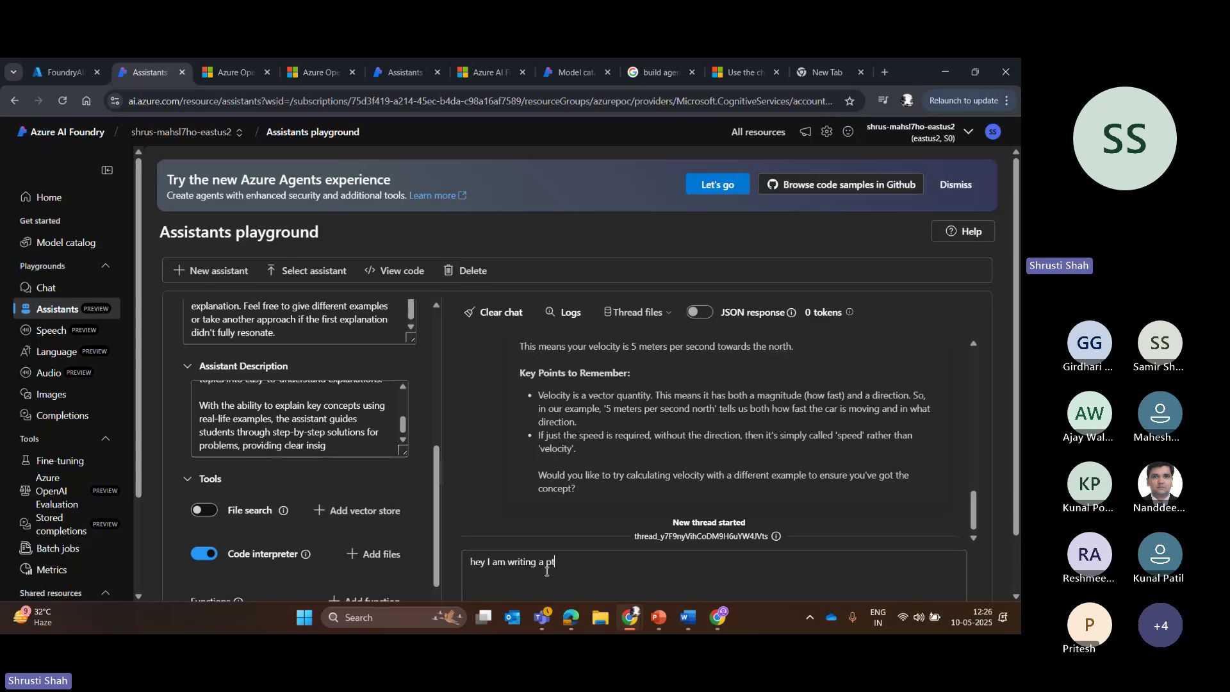
pyautogui.press('BackSpace')
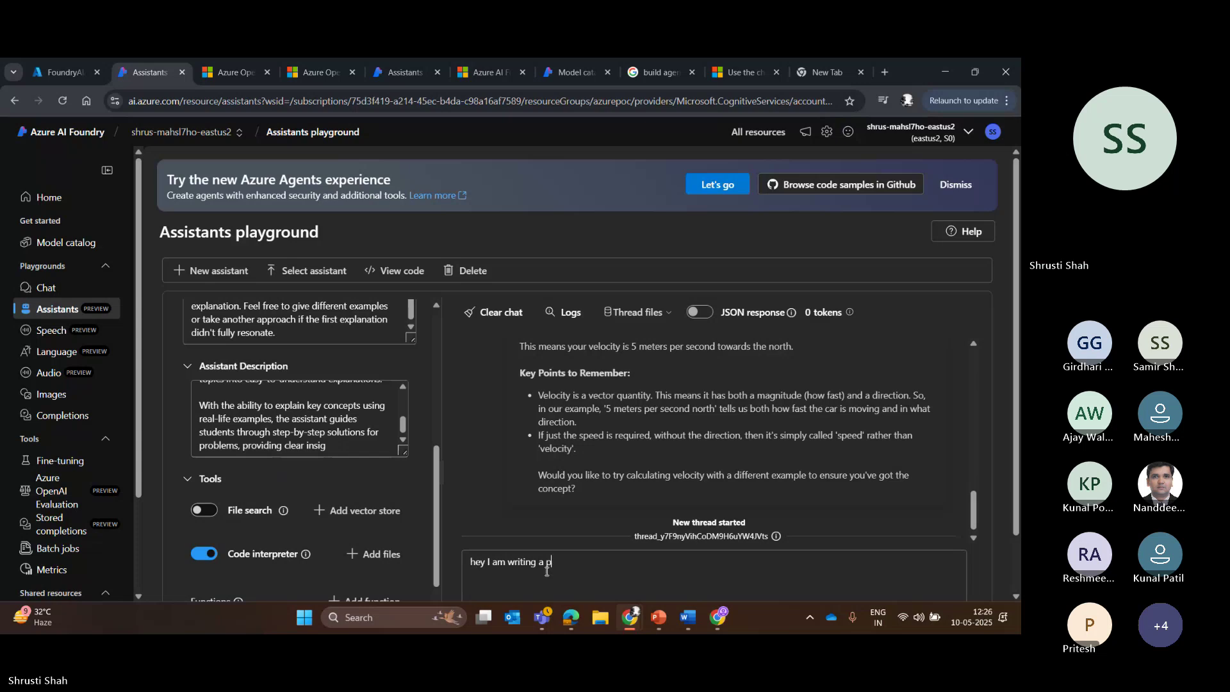
pyautogui.write('ython code to generat')
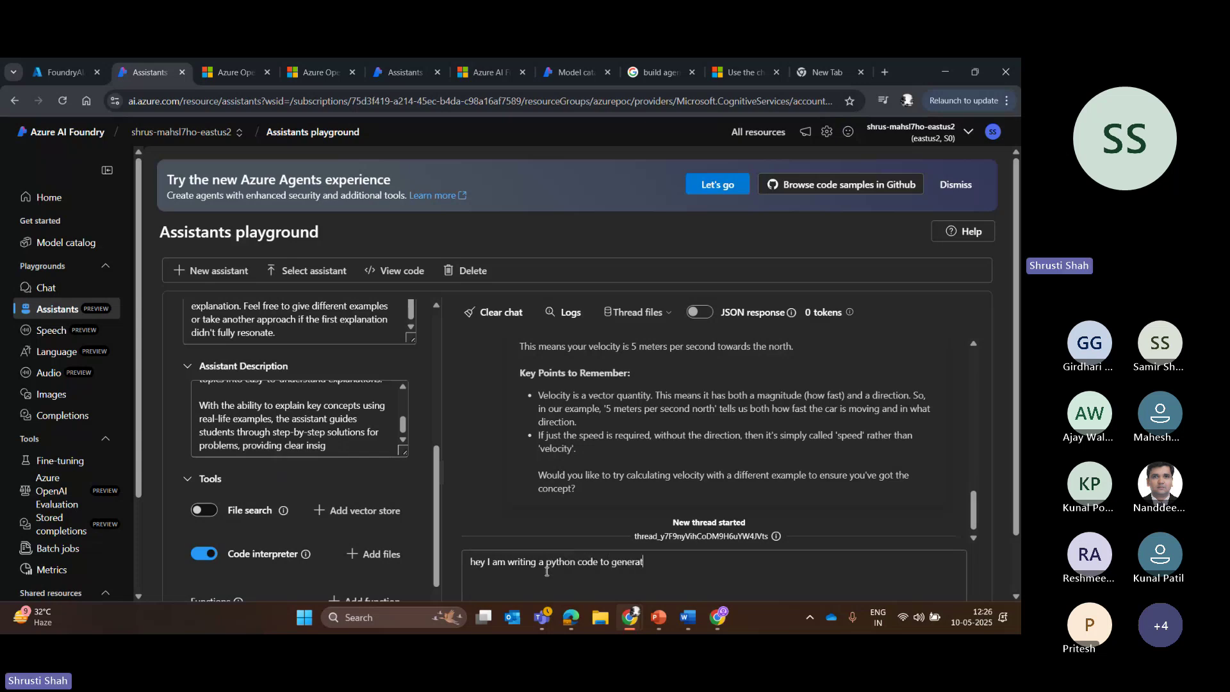
pyautogui.write('e velocity')
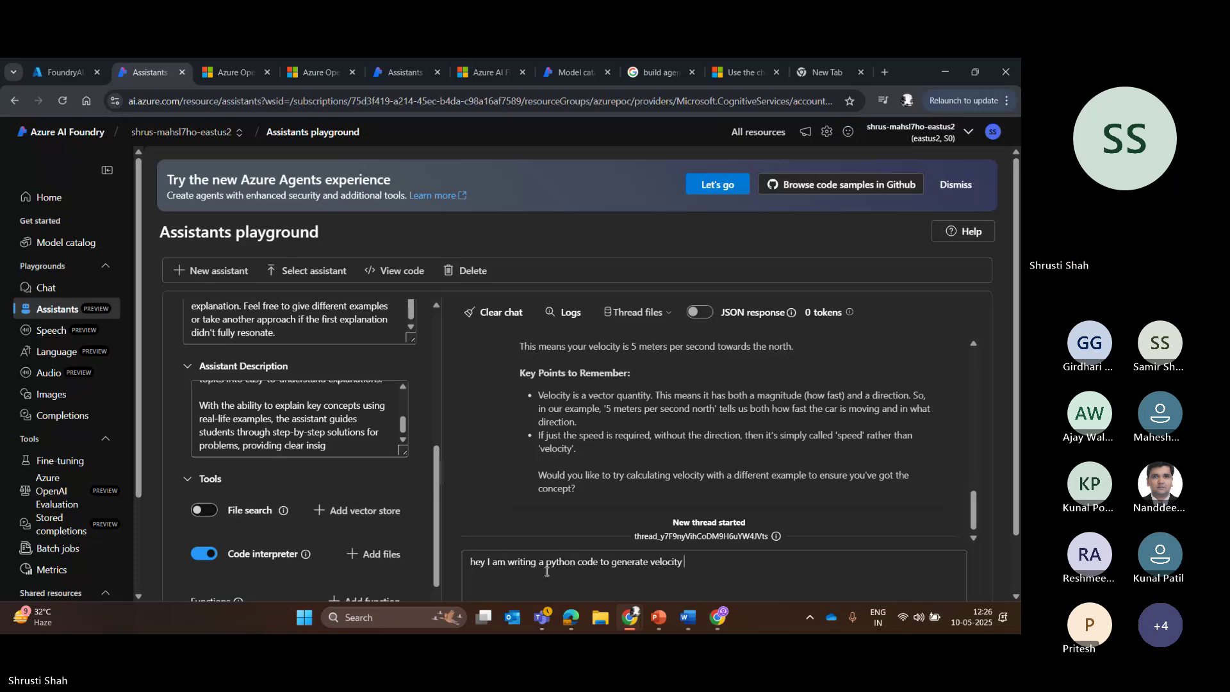
pyautogui.write(' can you help me with i')
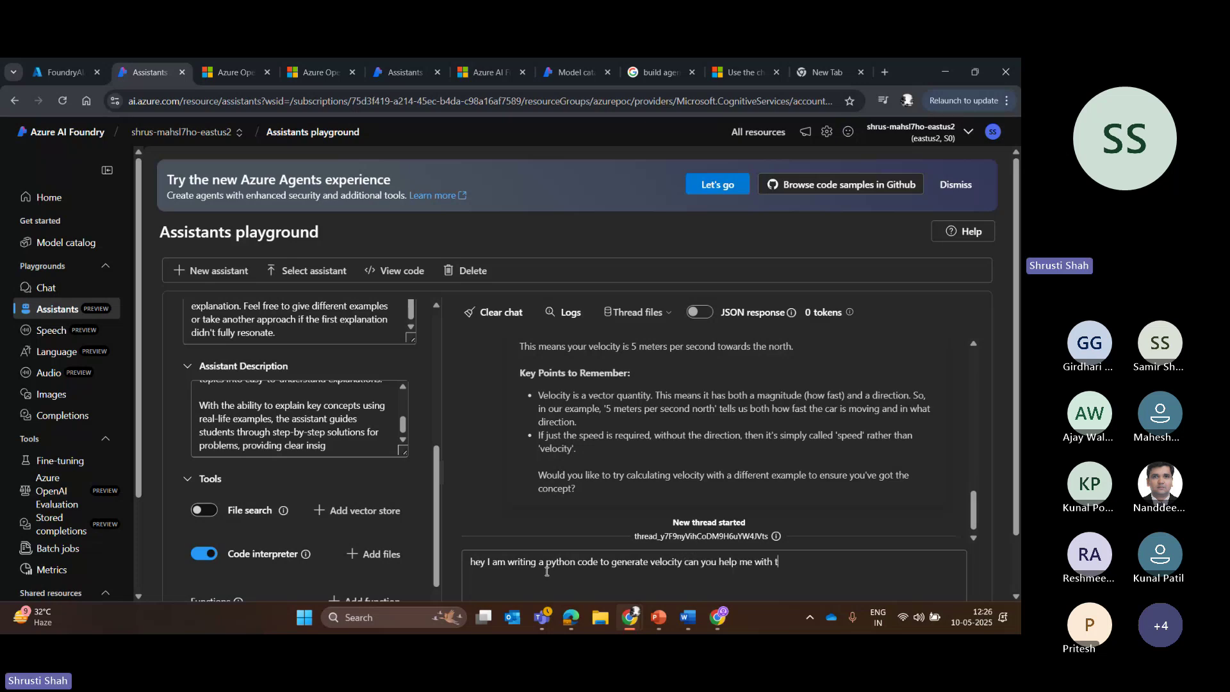
pyautogui.write('t')
pyautogui.press('Return')
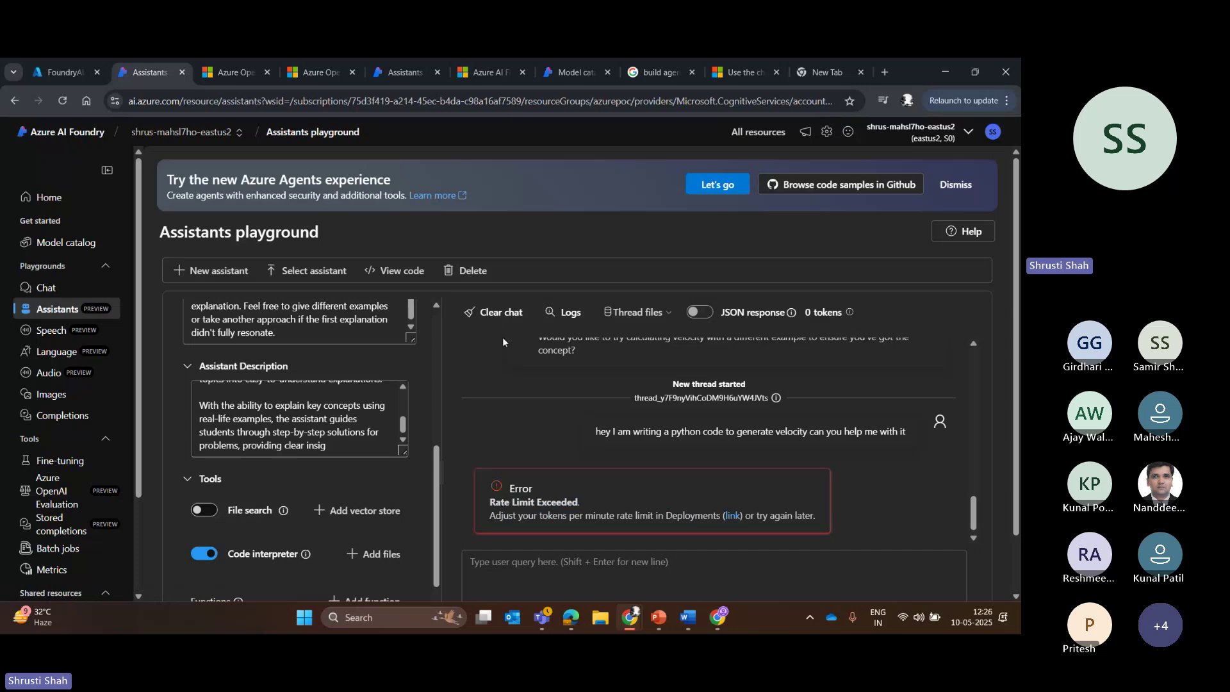
# Review the form for adding code interpreter files to the thread and leave it without adding any
pyautogui.moveTo(438, 450); pyautogui.dragTo(433, 524)
pyautogui.scroll(1, 180, 356)
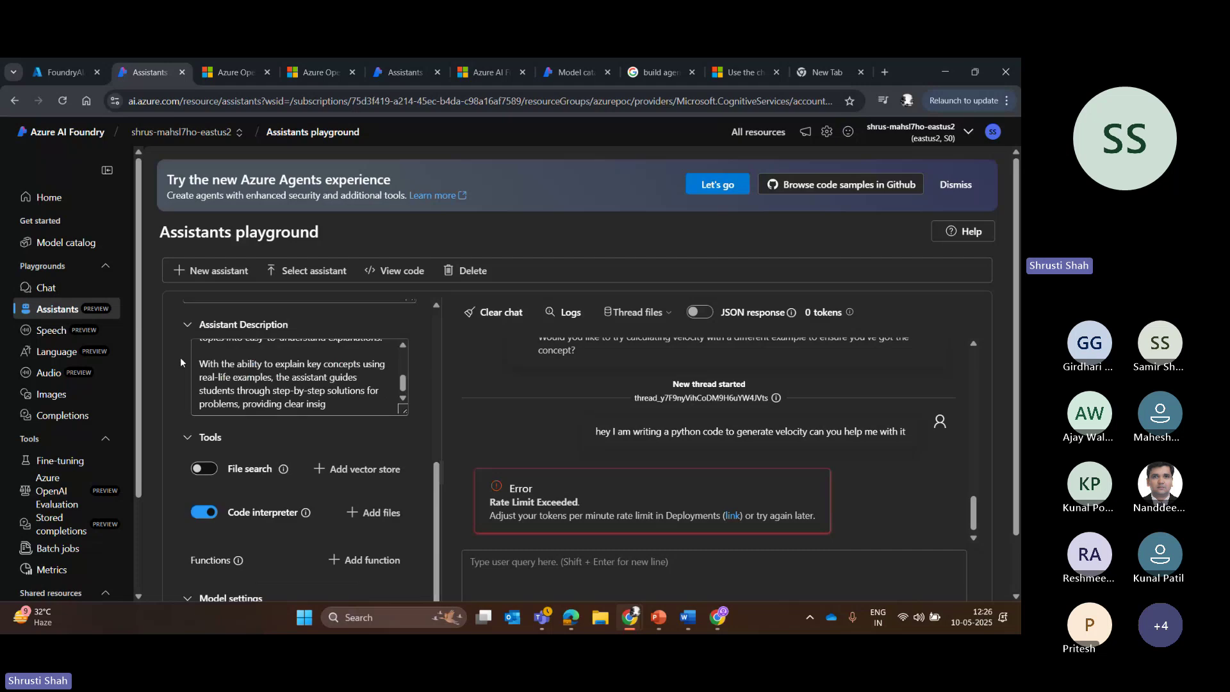
pyautogui.scroll(1, 428, 494)
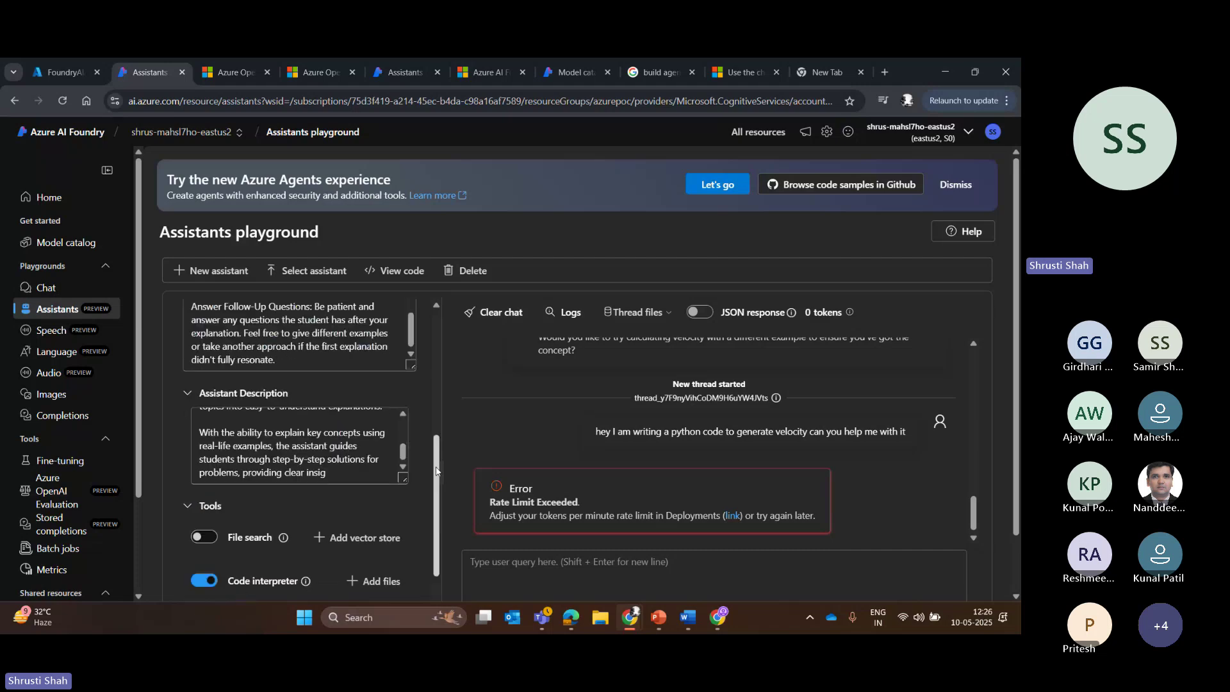
pyautogui.scroll(1, 307, 391)
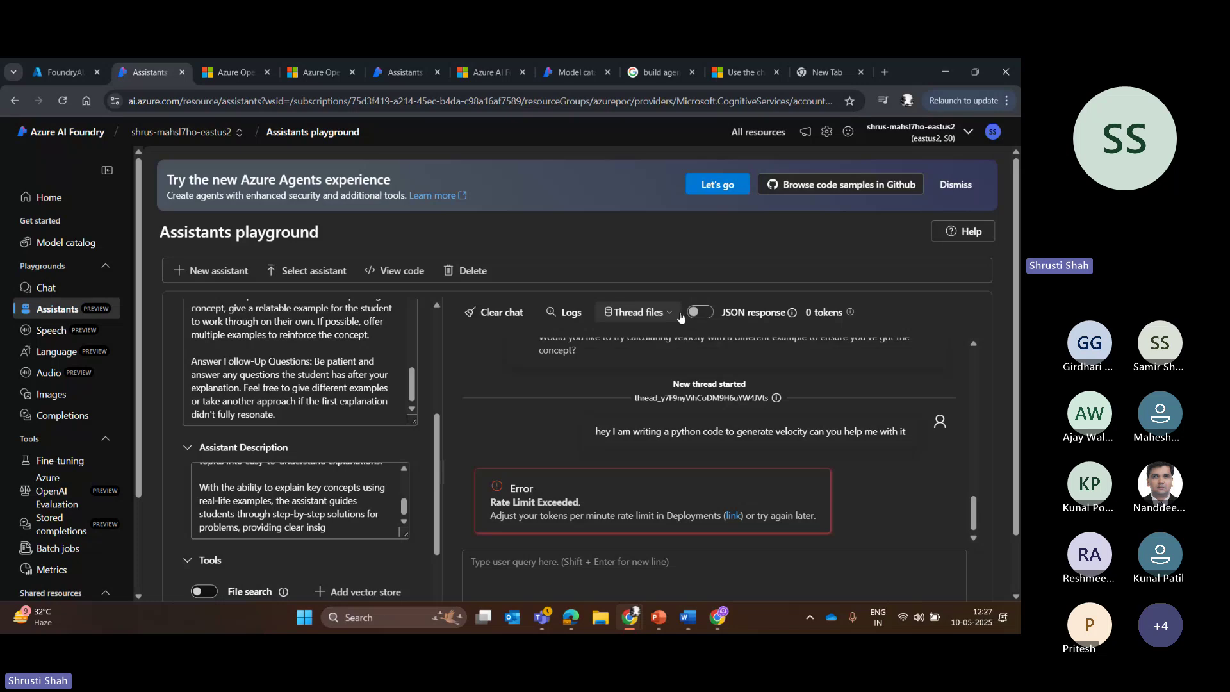
pyautogui.click(634, 312)
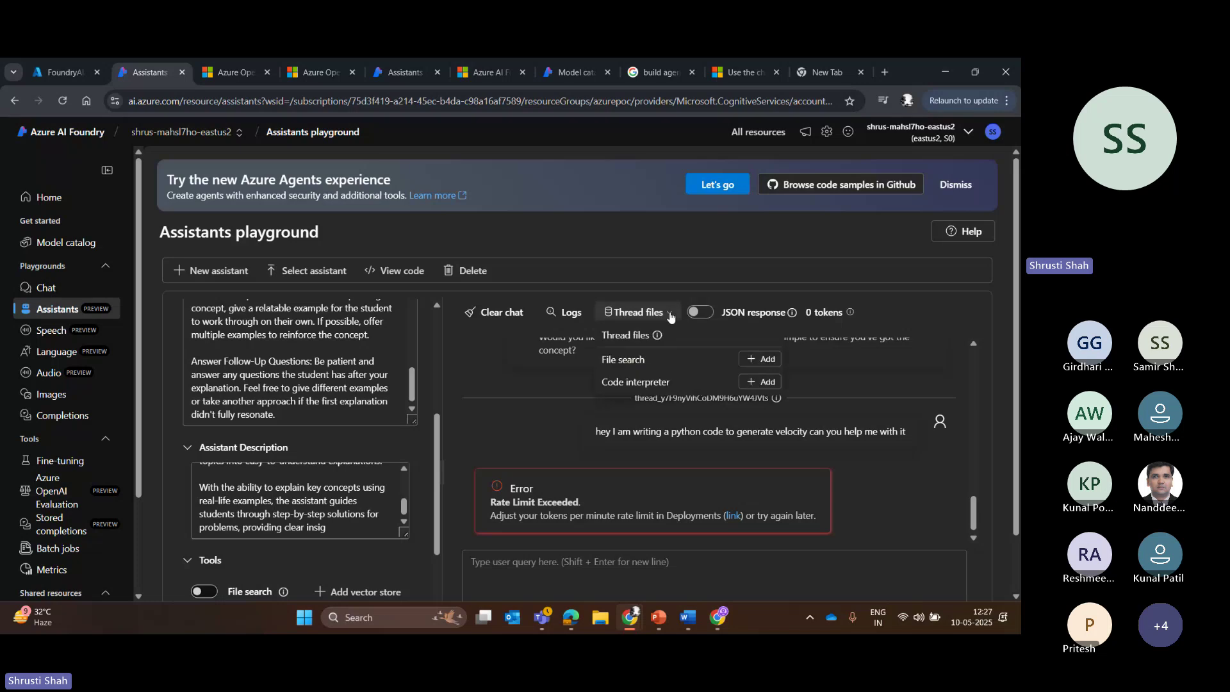
pyautogui.click(758, 383)
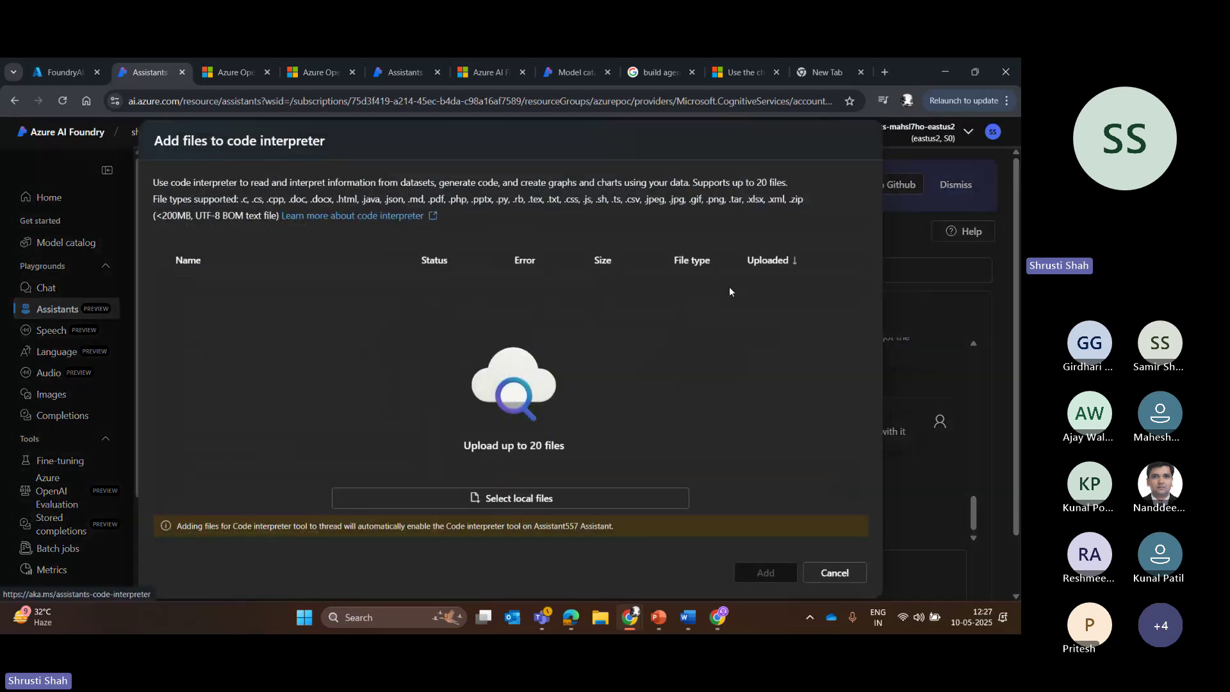
pyautogui.click(833, 573)
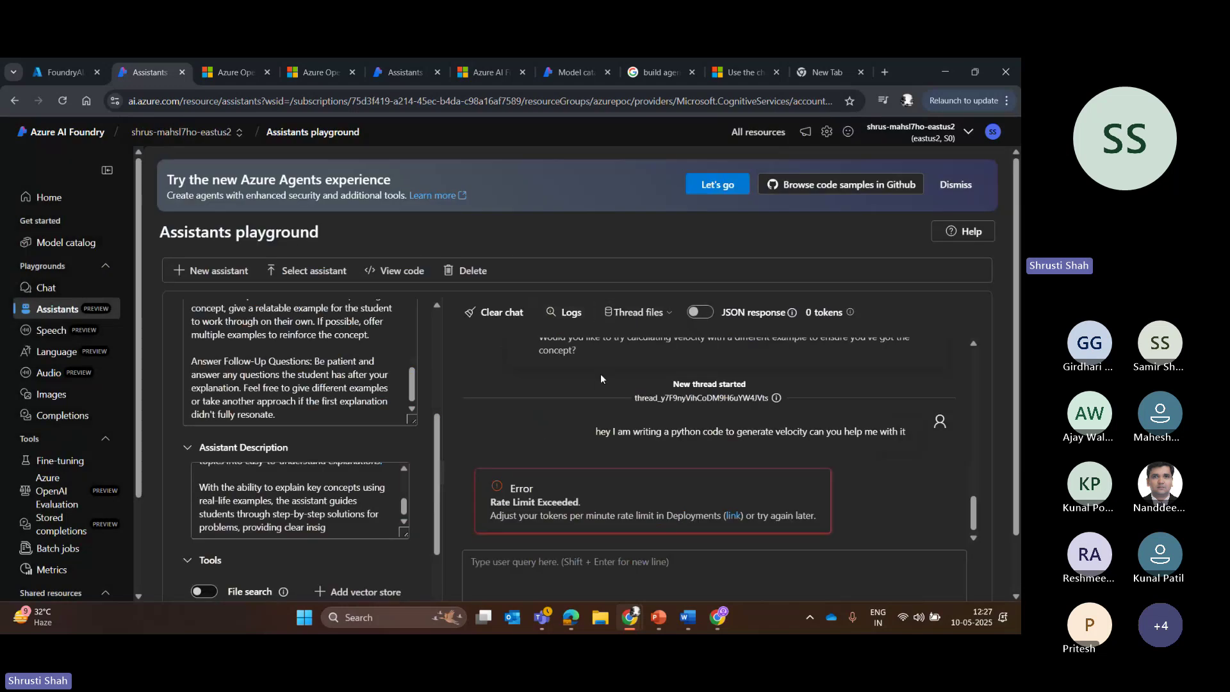
# Enable the chat's JSON response option, look back through the conversation, and disable the option again
pyautogui.click(698, 312)
pyautogui.scroll(10, 978, 512)
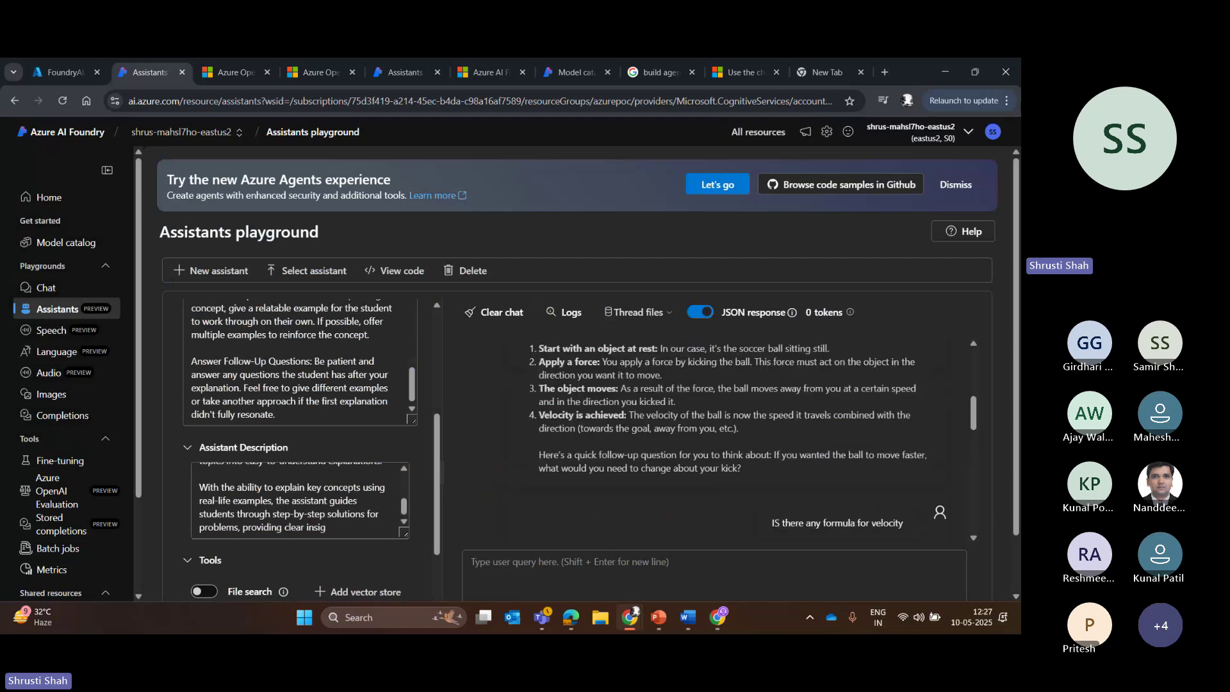
pyautogui.moveTo(971, 416); pyautogui.dragTo(973, 516)
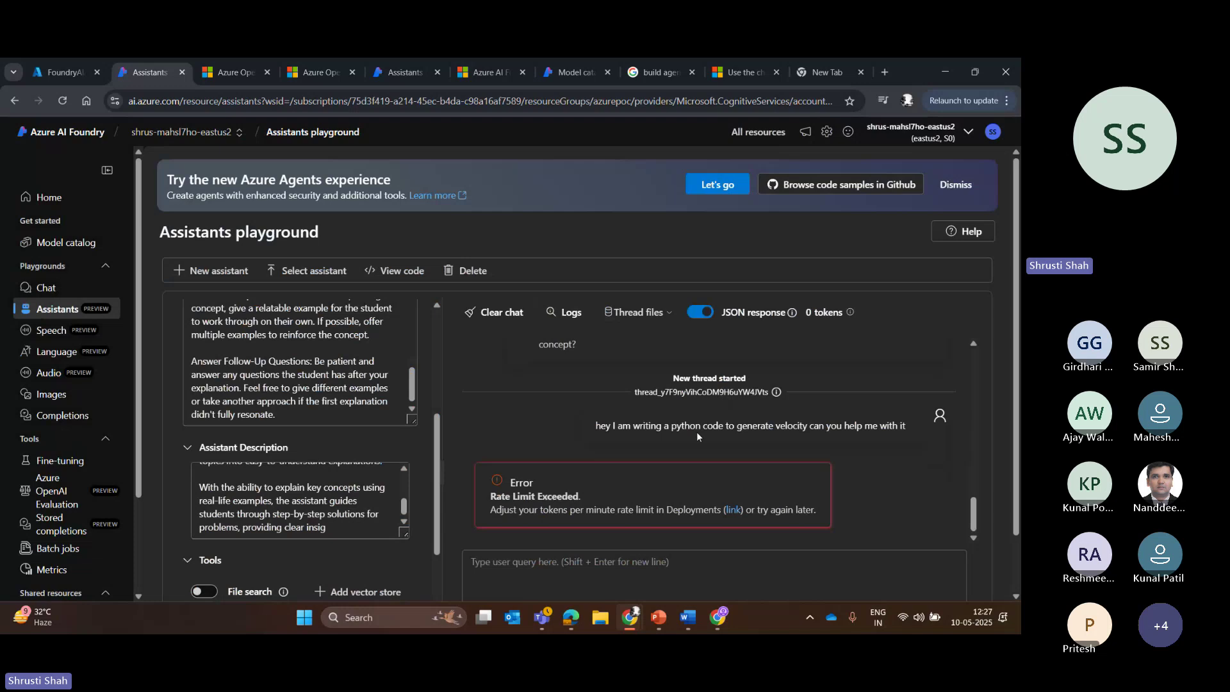
pyautogui.click(700, 312)
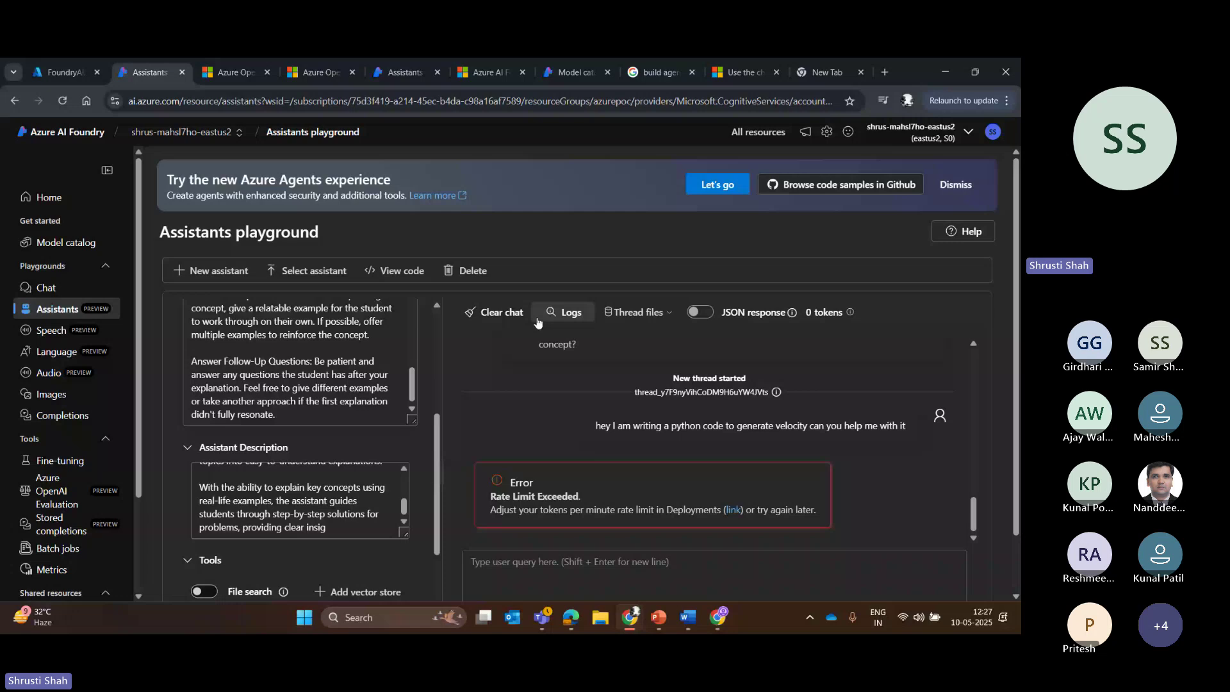
# View the assistant's Python sample code and reselect Assistant557 from the existing assistants
pyautogui.click(396, 271)
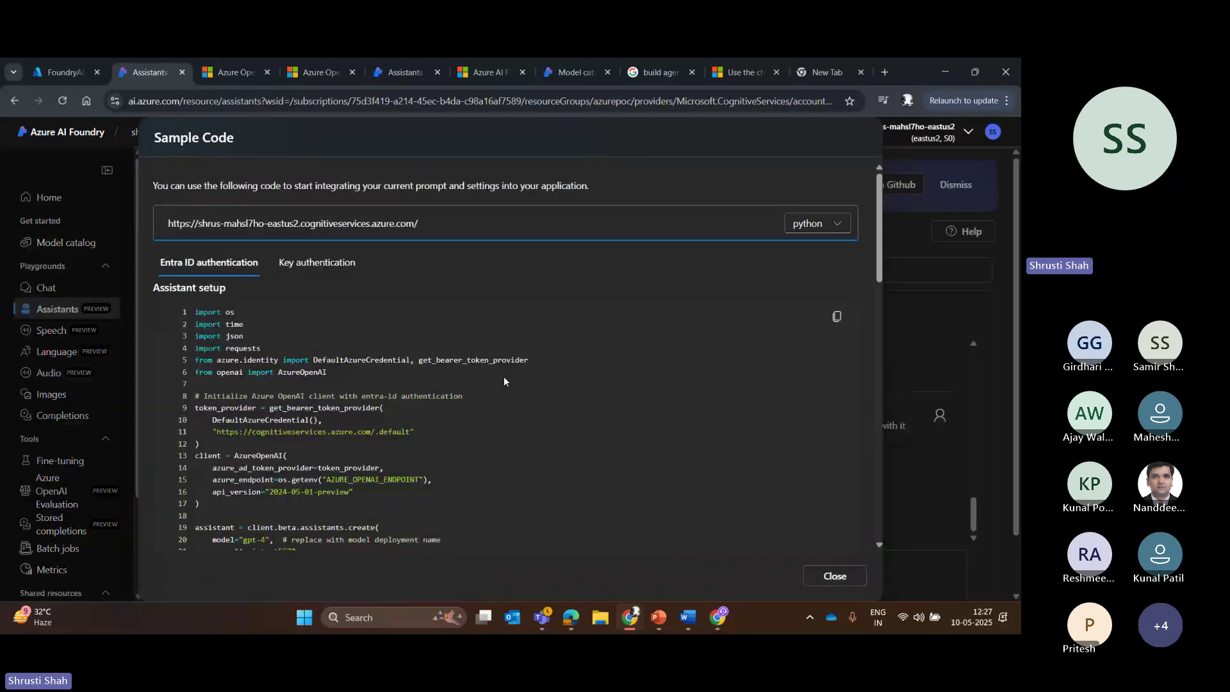
pyautogui.click(834, 577)
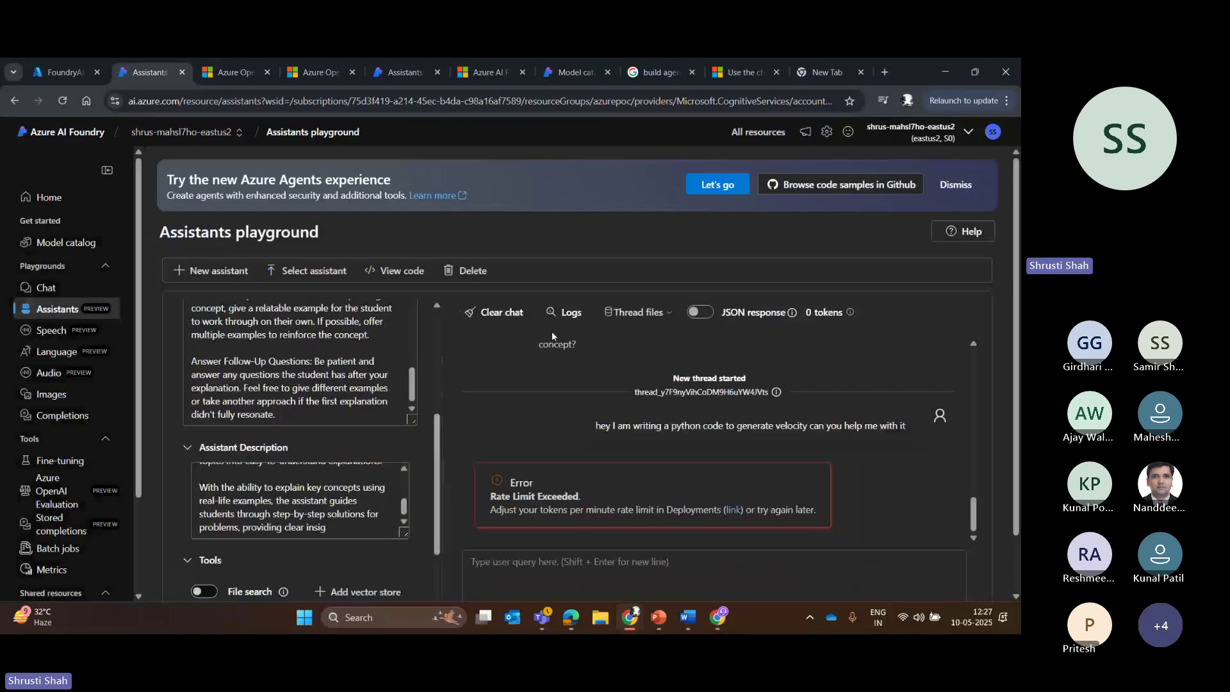
pyautogui.click(324, 269)
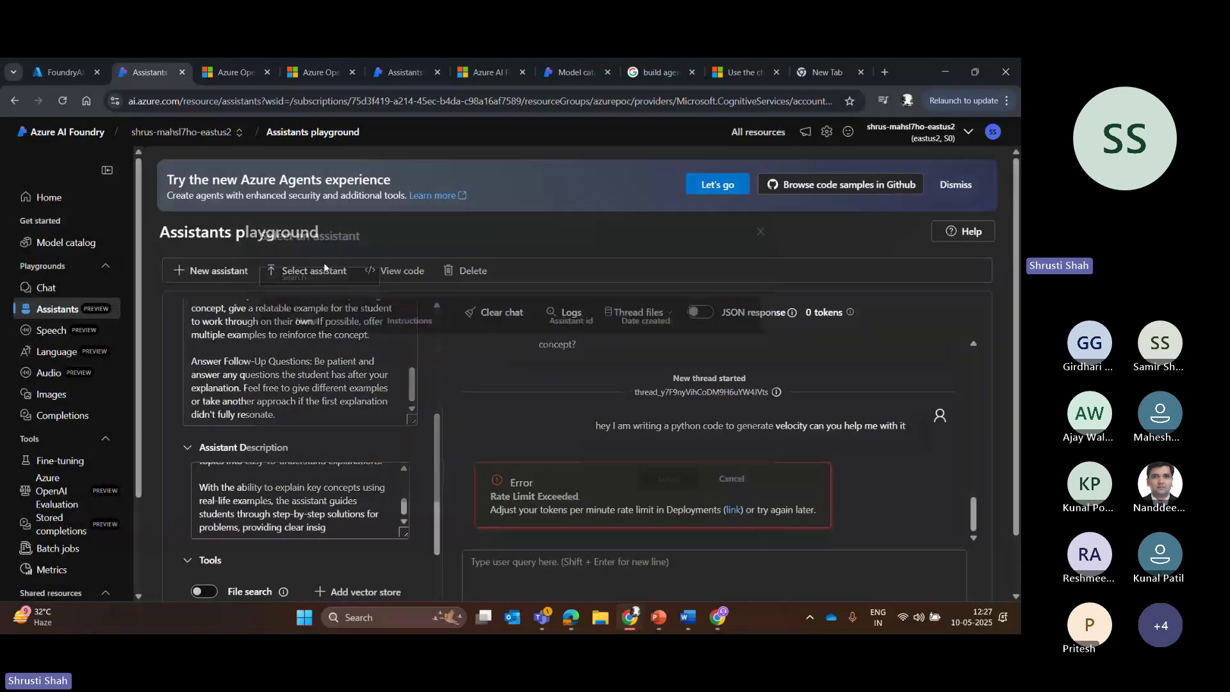
pyautogui.click(255, 347)
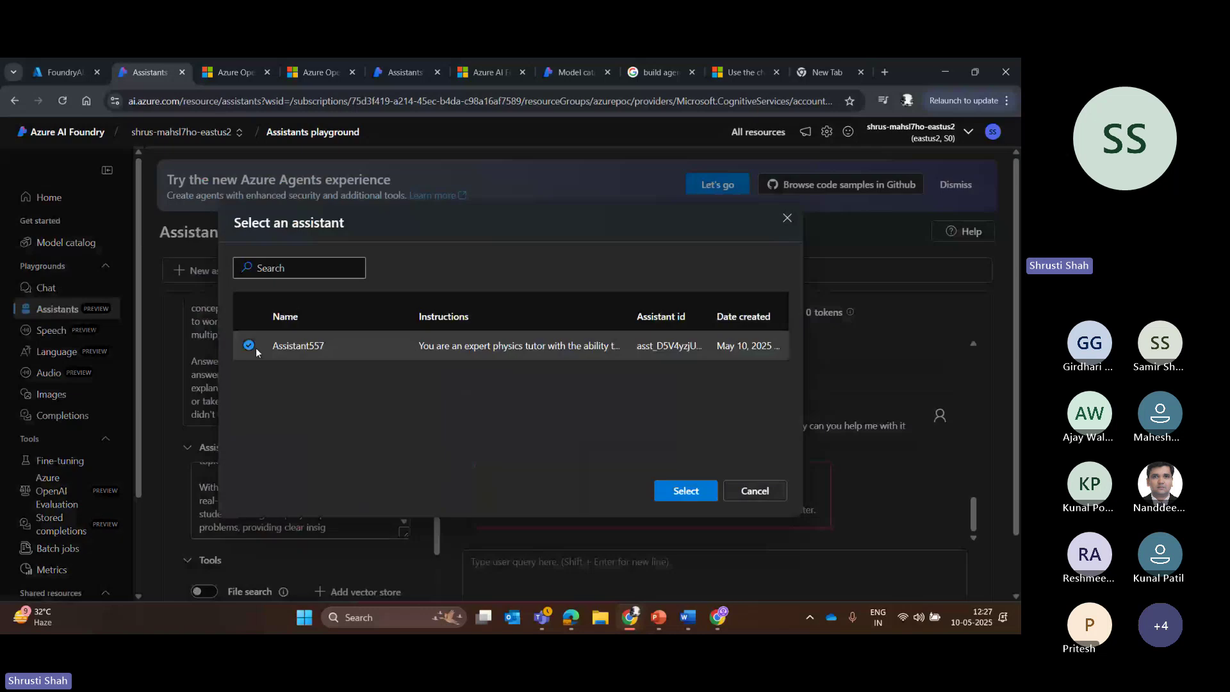
pyautogui.press('Return')
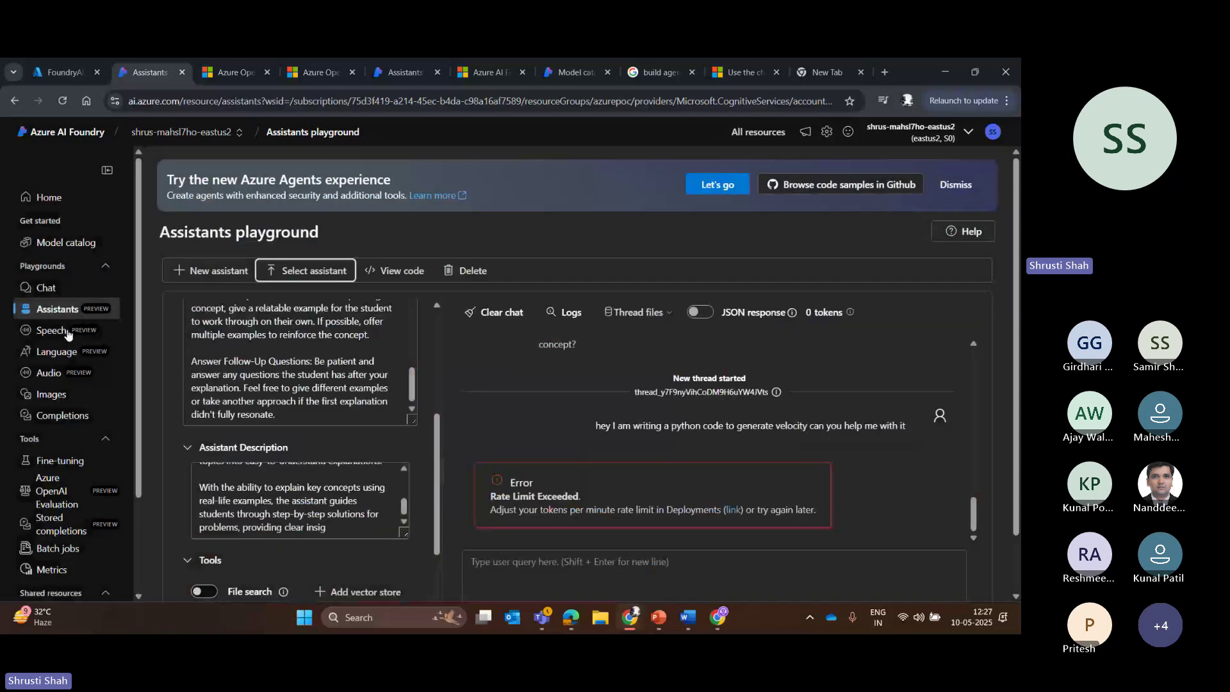
pyautogui.moveTo(1016, 527); pyautogui.dragTo(566, 272)
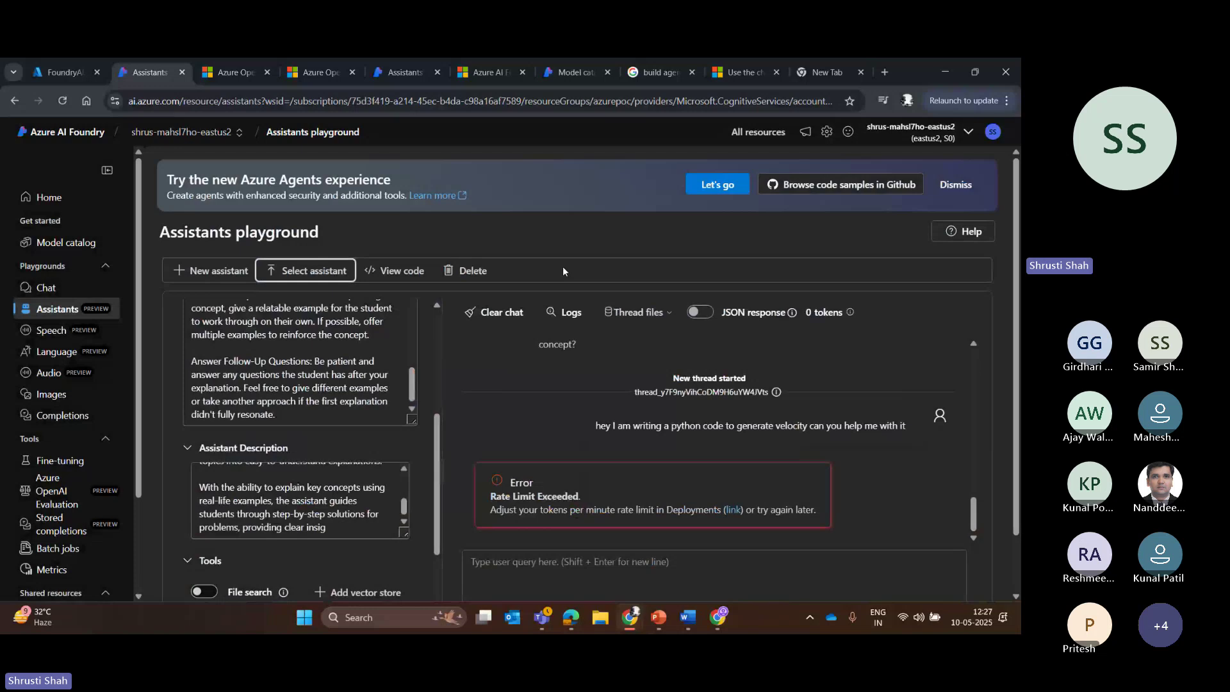
# Browse the models in the model catalog through to its second page
pyautogui.click(67, 243)
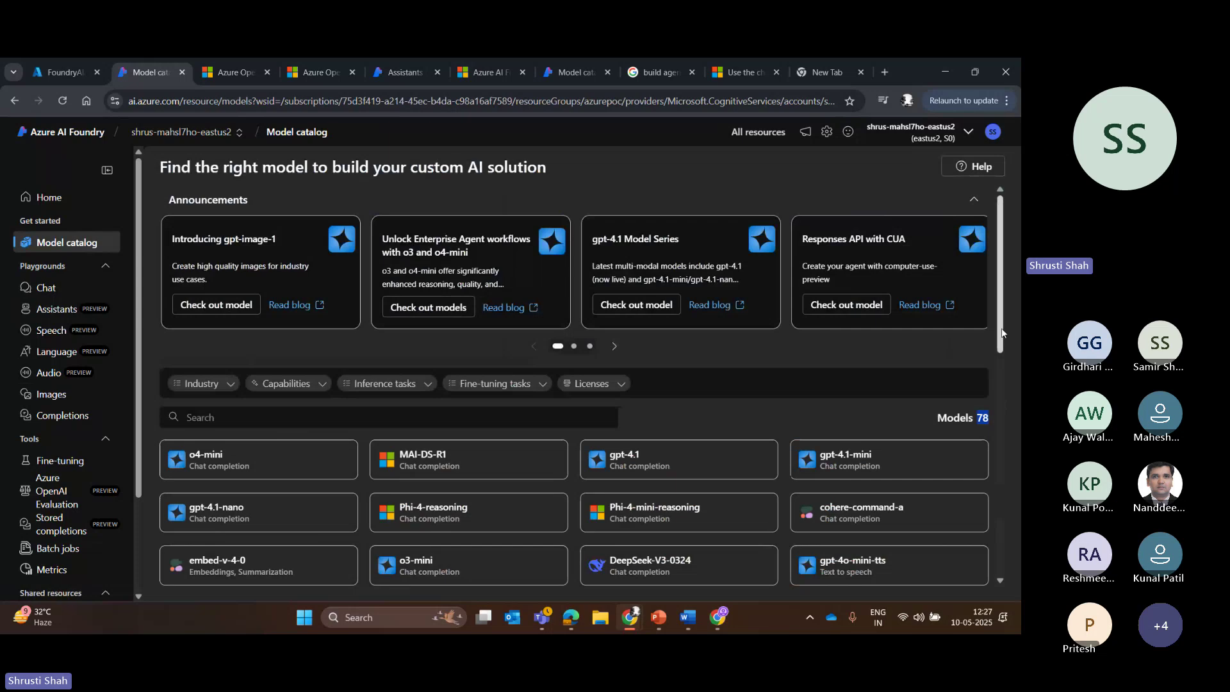
pyautogui.scroll(-4, 1000, 417)
pyautogui.scroll(-3, 576, 384)
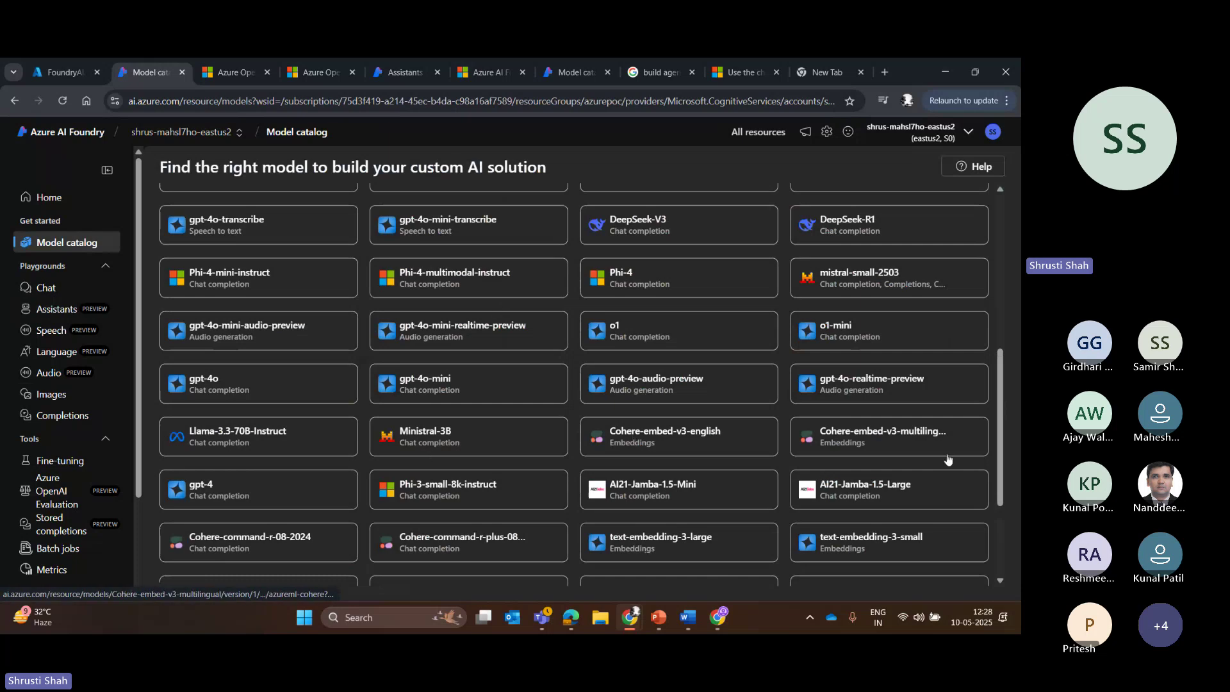
pyautogui.scroll(-3, 995, 455)
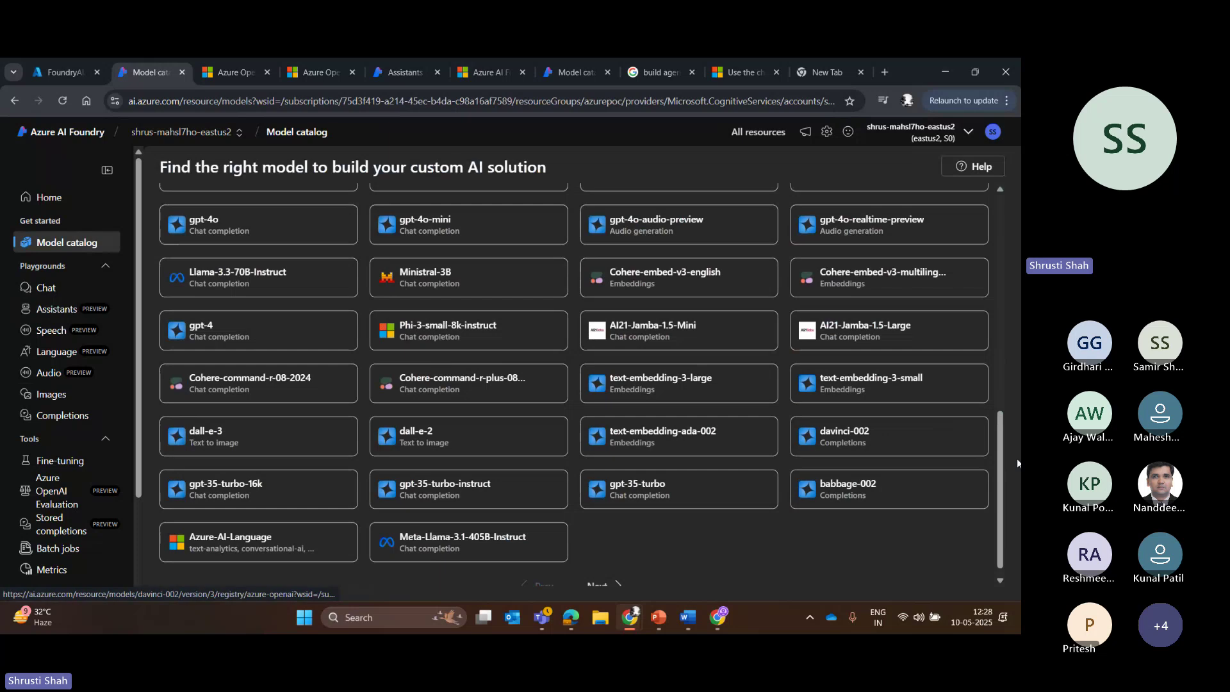
pyautogui.click(598, 585)
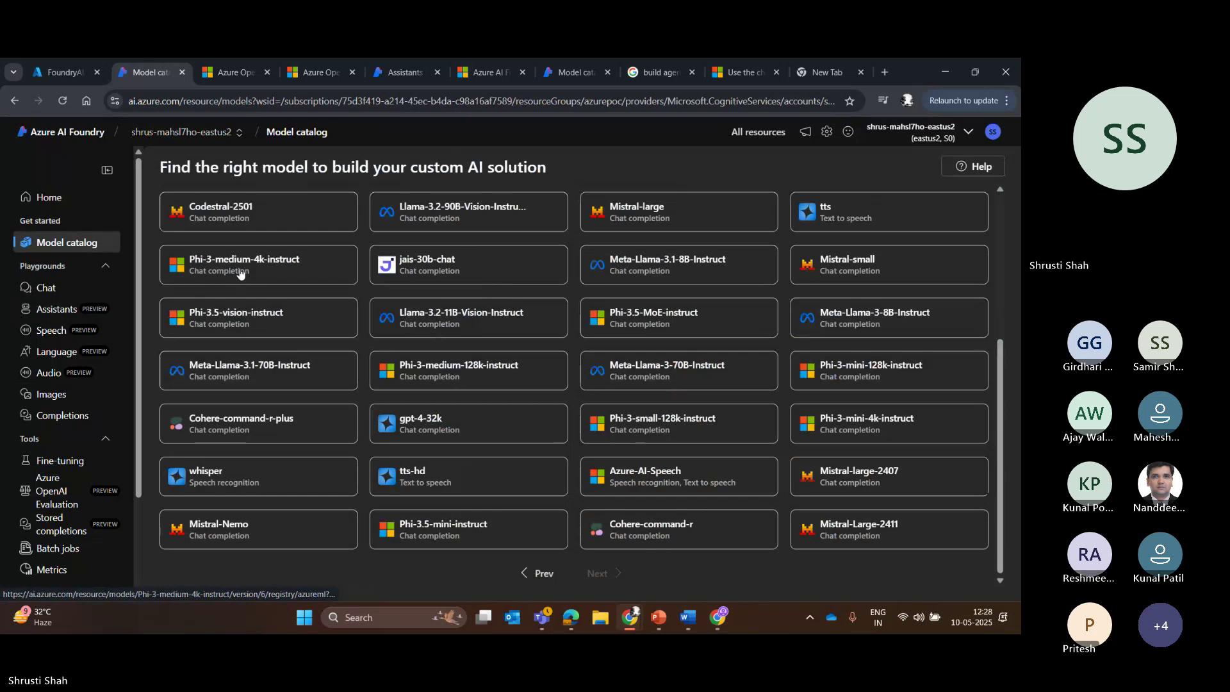
# Examine the deprecation notice, supported languages and transparency details of the Meta-Llama-3.1-70B-Instruct model
pyautogui.click(221, 392)
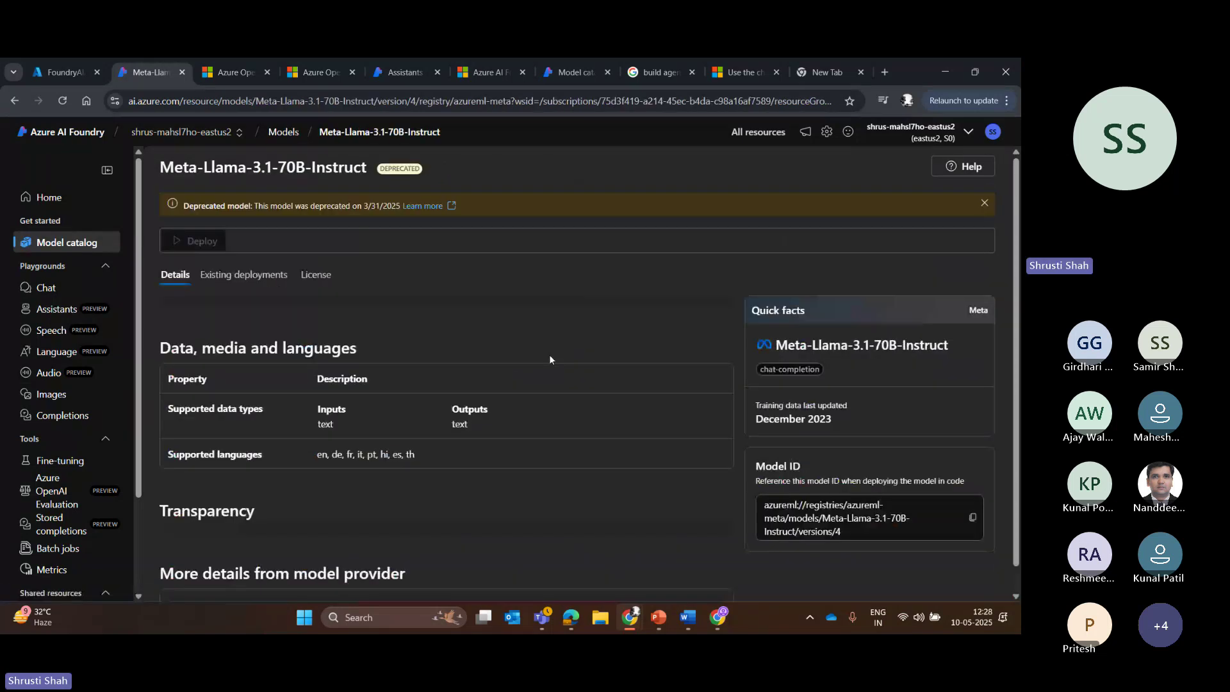
pyautogui.moveTo(221, 205); pyautogui.dragTo(397, 208)
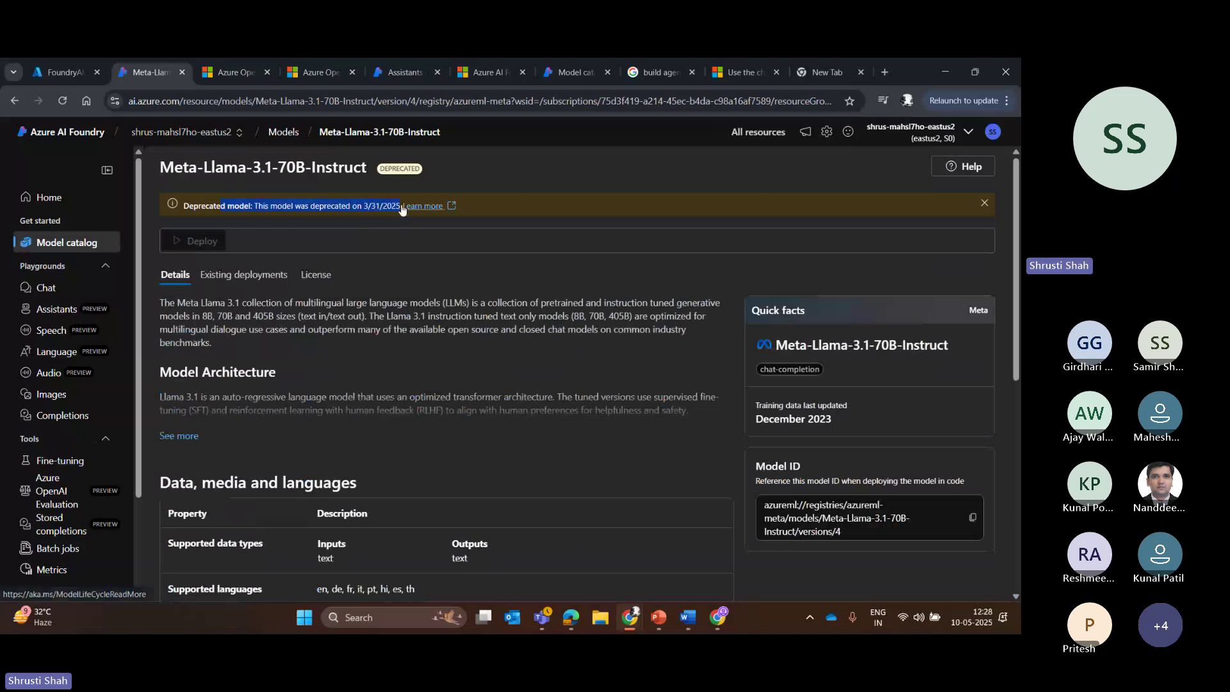
pyautogui.click(564, 415)
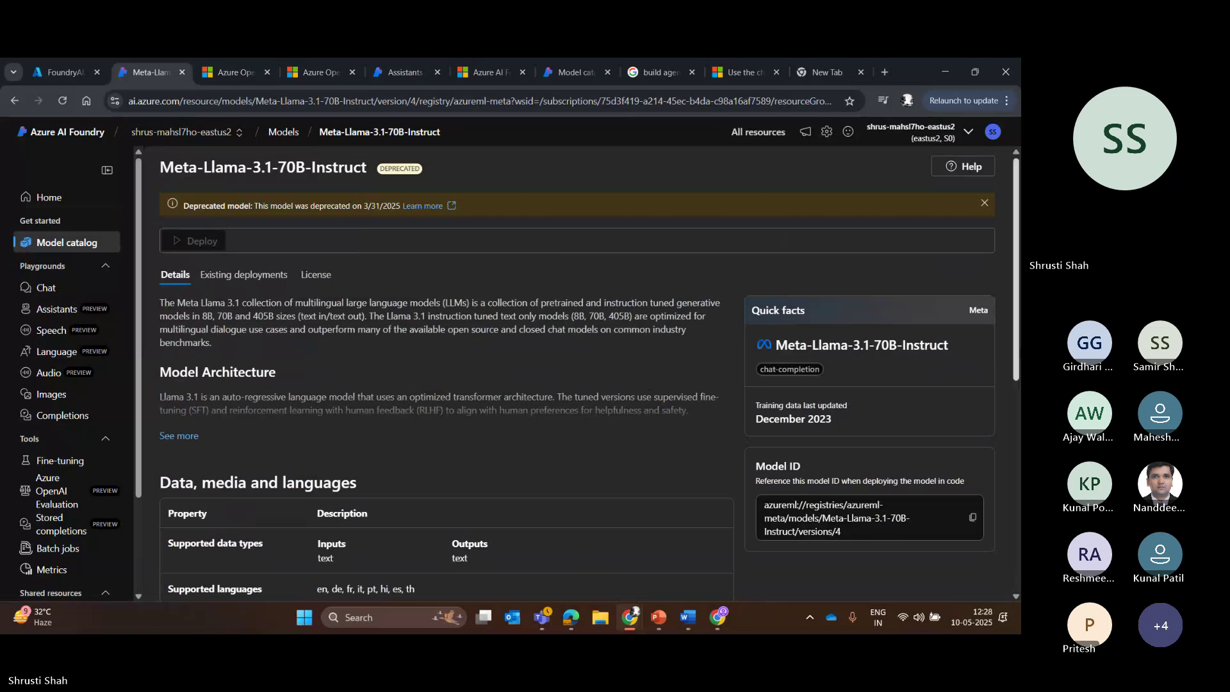
pyautogui.scroll(-5, 1017, 383)
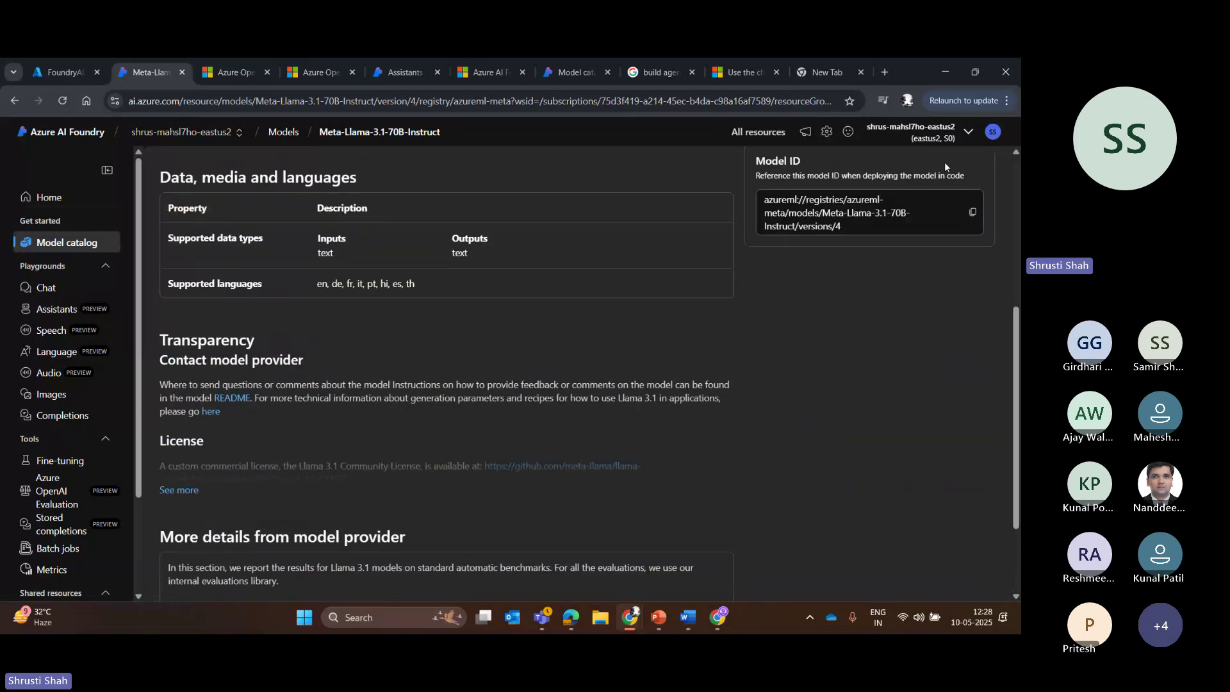
# Review the current Azure AI services resource's properties and the other resources available to switch to, and close the details
pyautogui.click(964, 132)
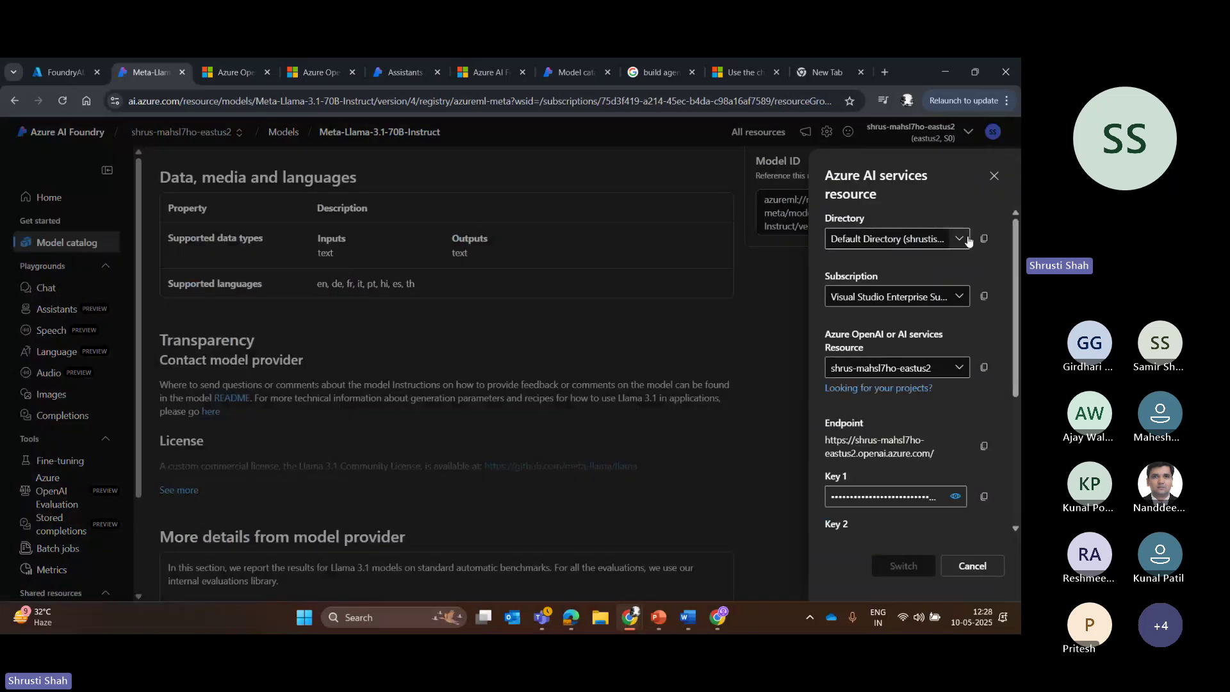
pyautogui.click(916, 368)
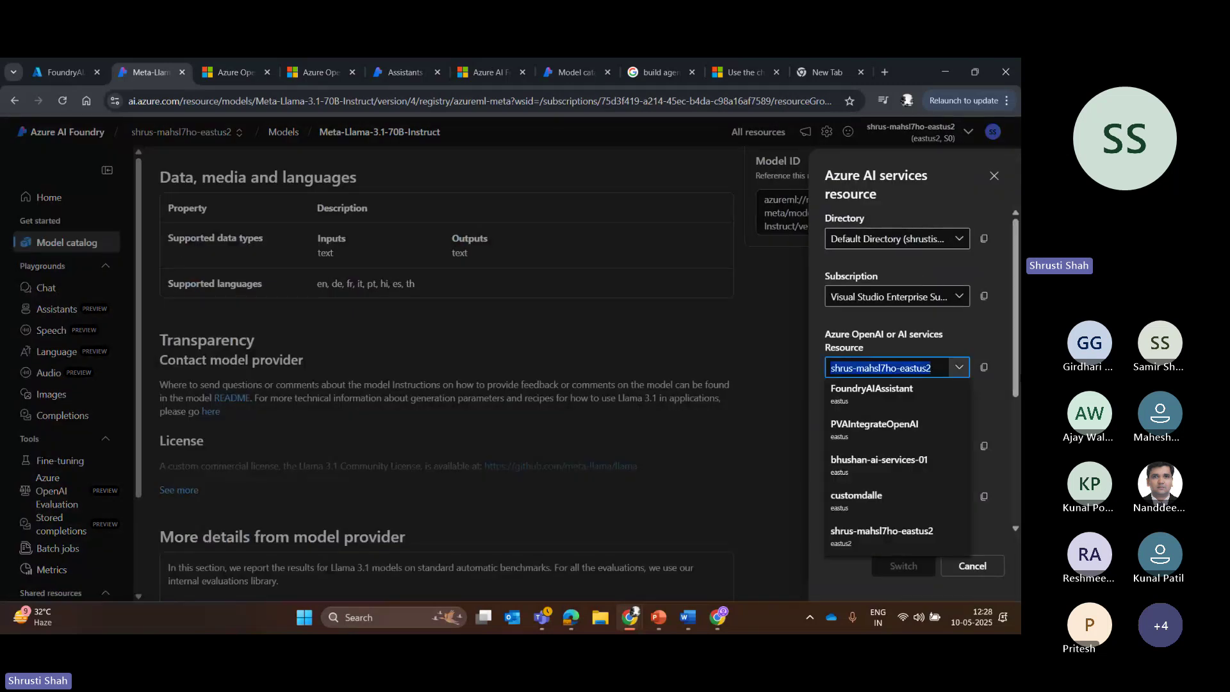
pyautogui.click(1003, 394)
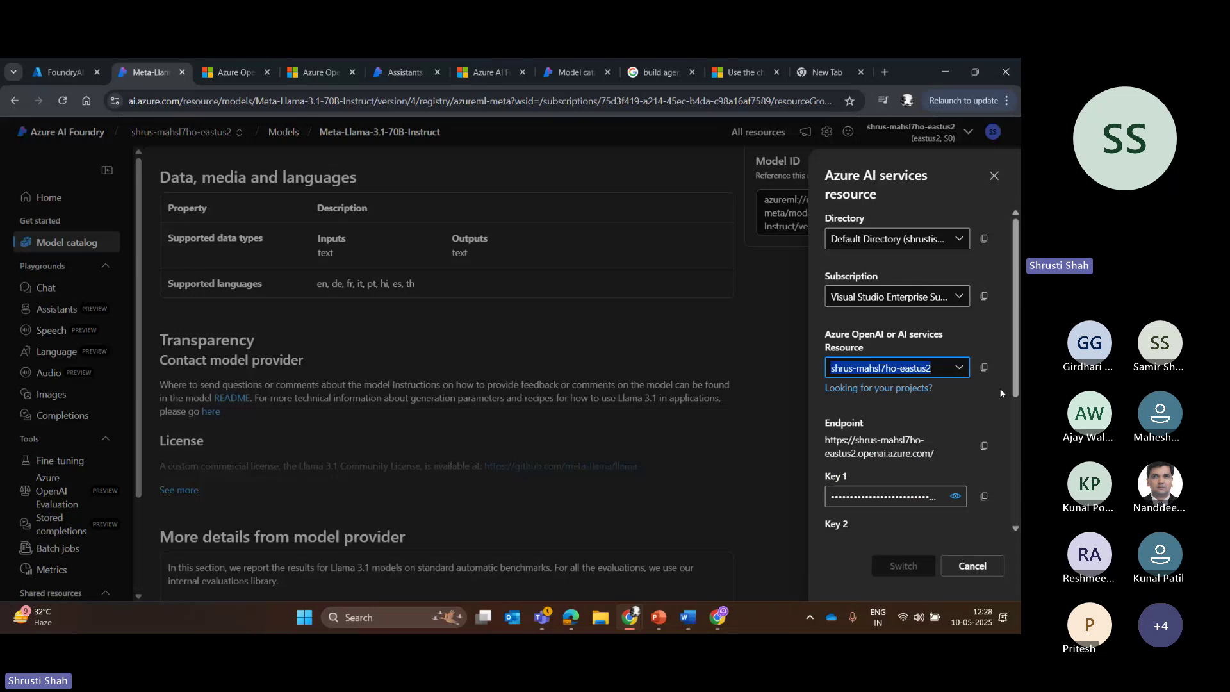
pyautogui.scroll(-4, 906, 329)
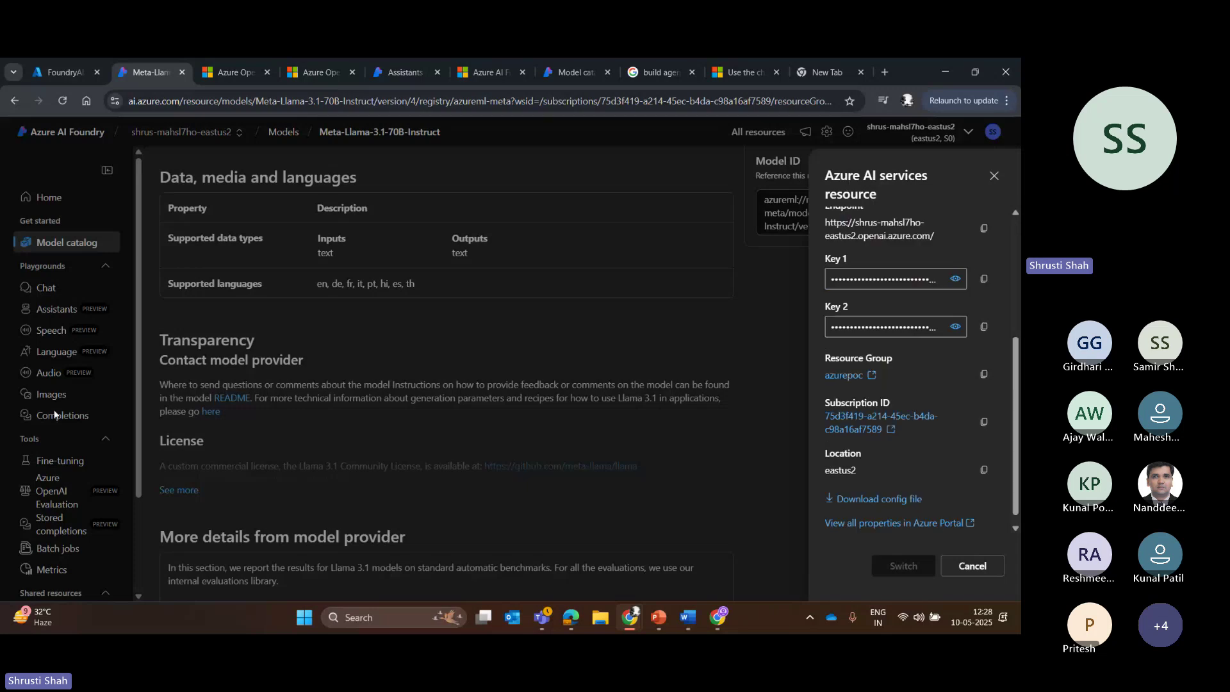
pyautogui.click(993, 179)
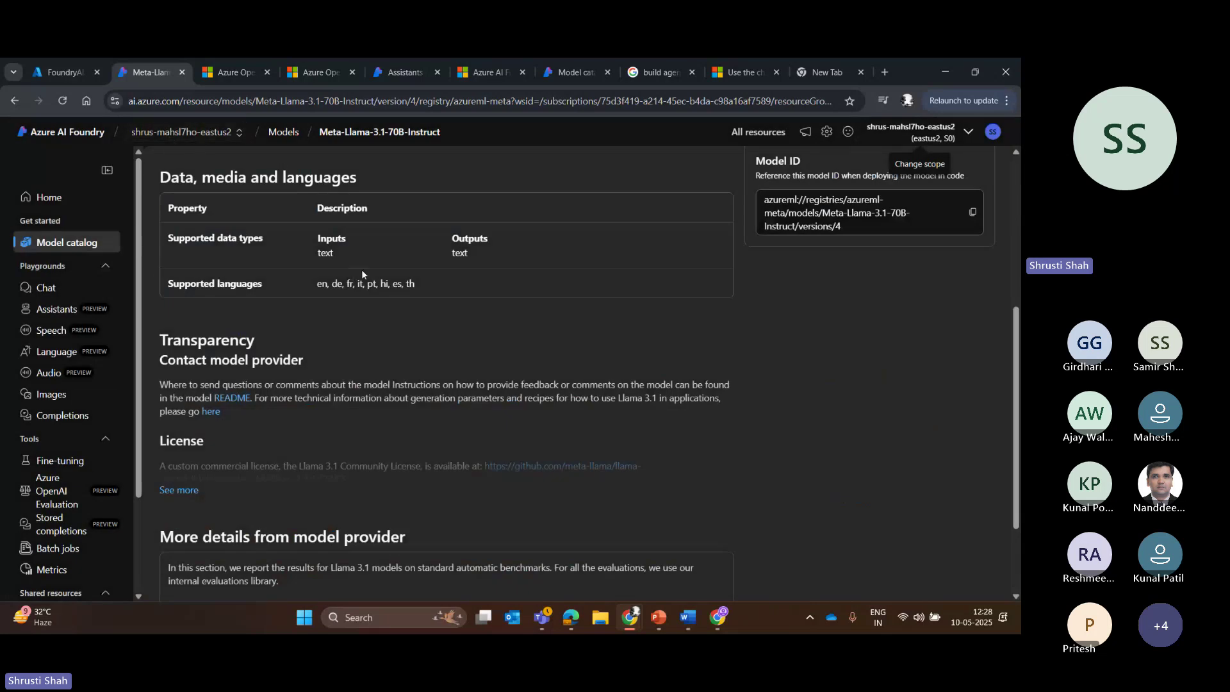
pyautogui.scroll(-3, 136, 426)
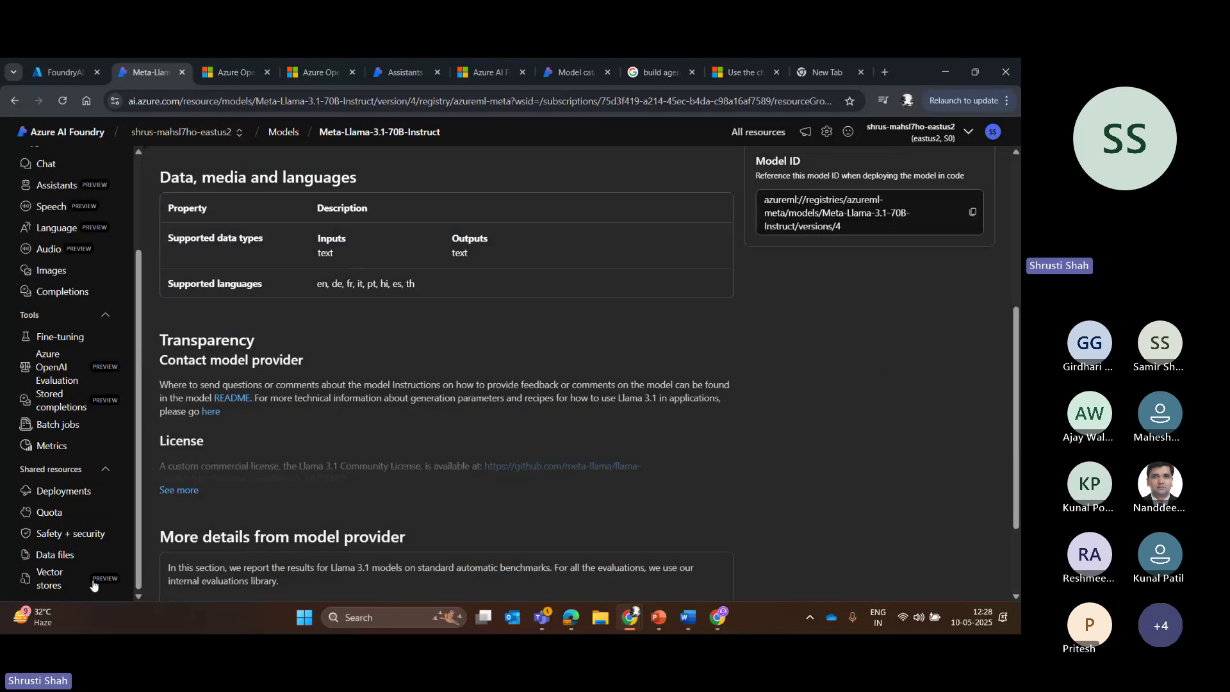
# View the resource's model deployments, and go from the current resource's details to the list of all projects
pyautogui.click(54, 488)
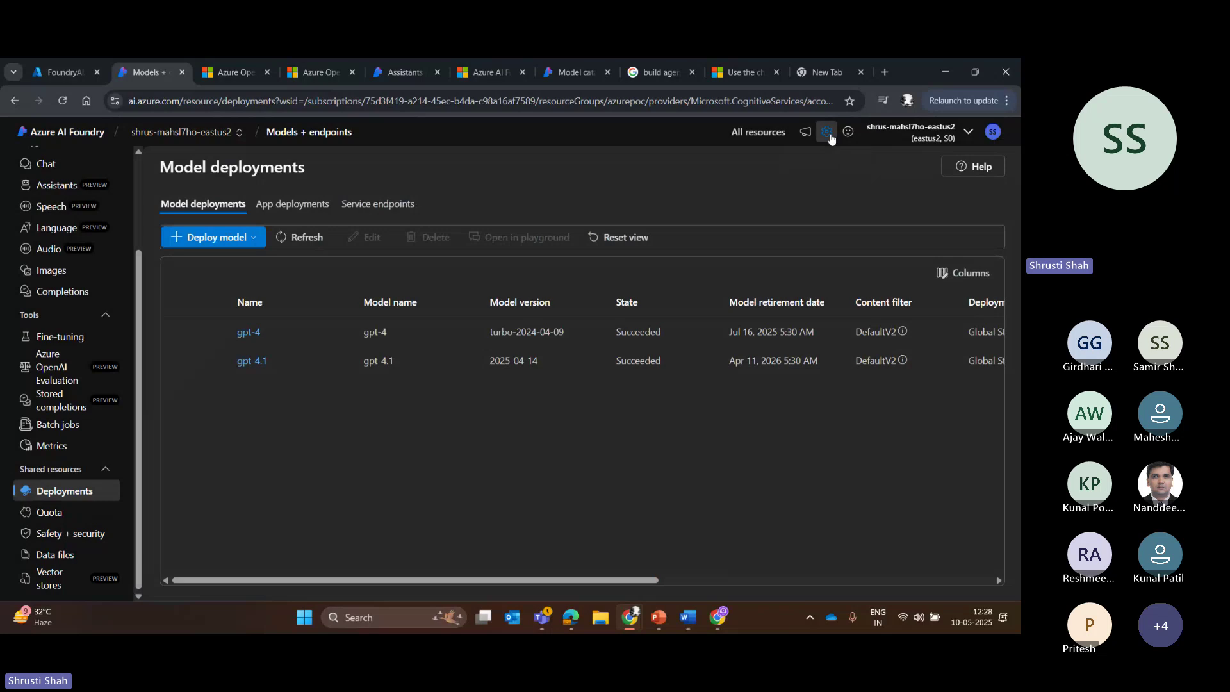
pyautogui.click(942, 137)
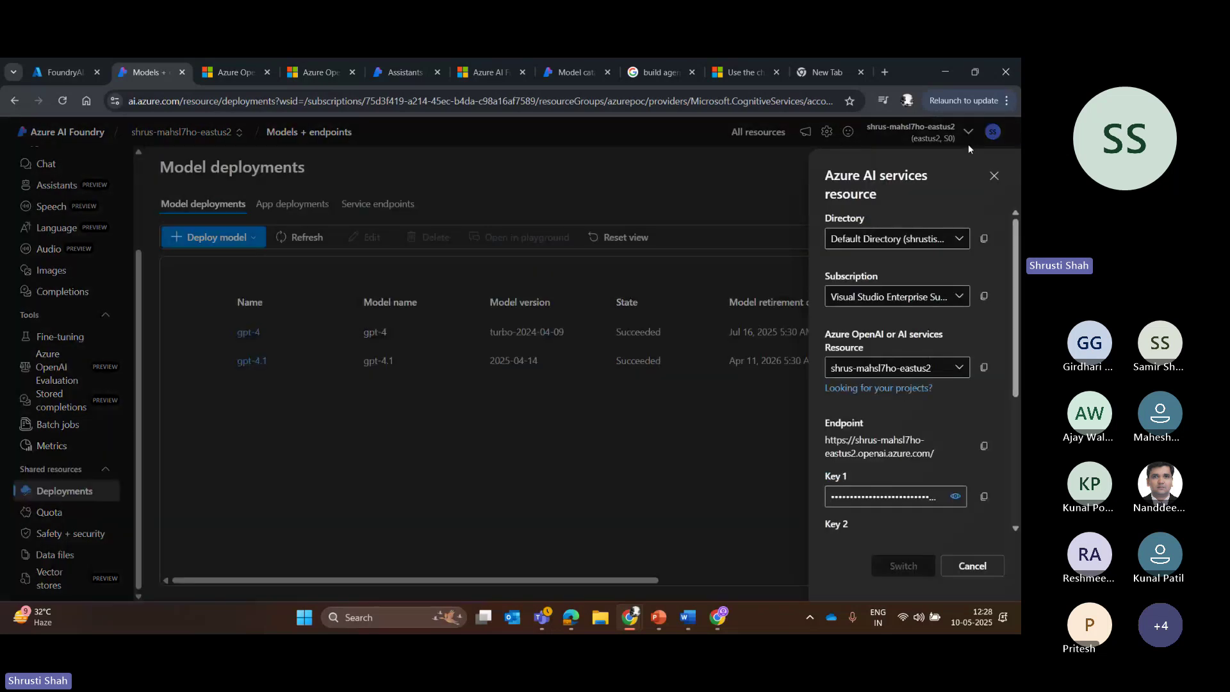
pyautogui.click(859, 396)
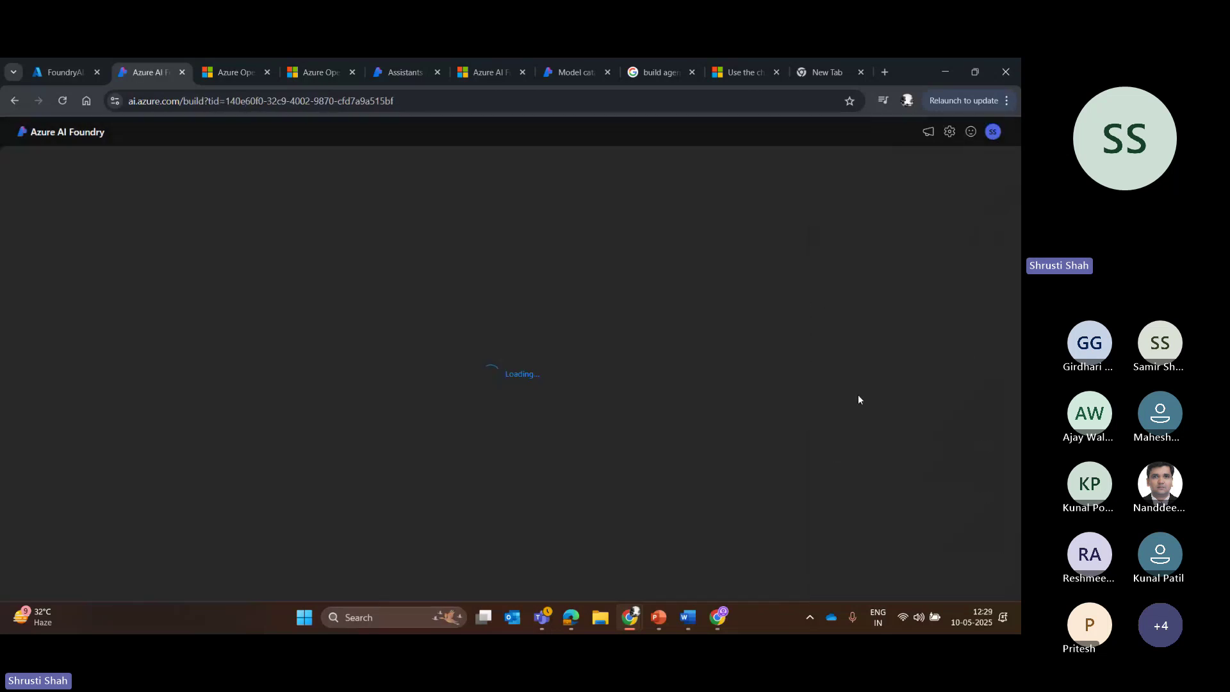
pyautogui.click(71, 206)
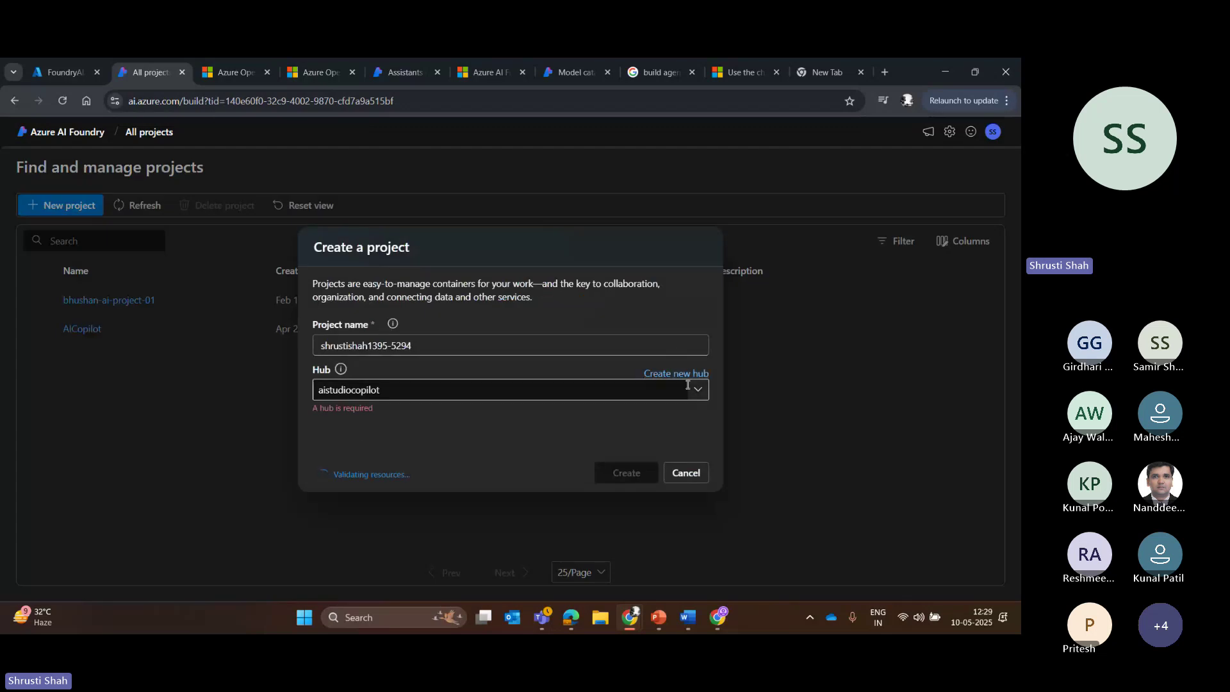
pyautogui.click(501, 392)
pyautogui.click(161, 430)
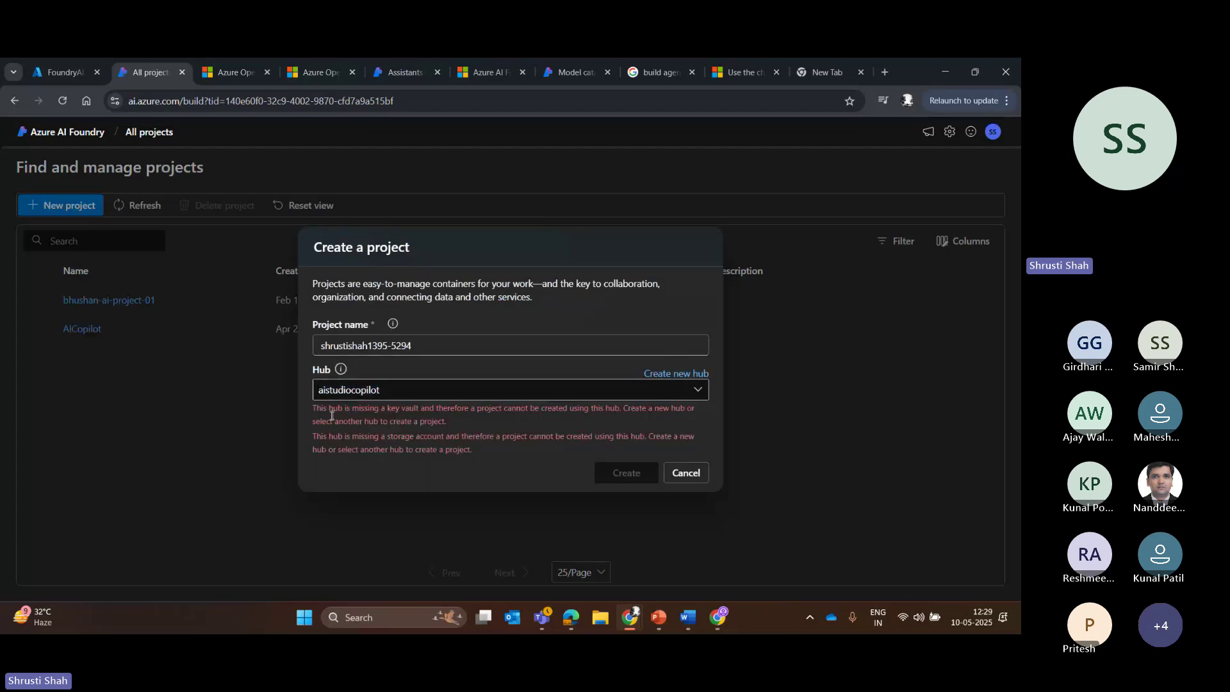
pyautogui.click(685, 473)
# Open the existing AICopilot project from the list of projects
pyautogui.click(88, 329)
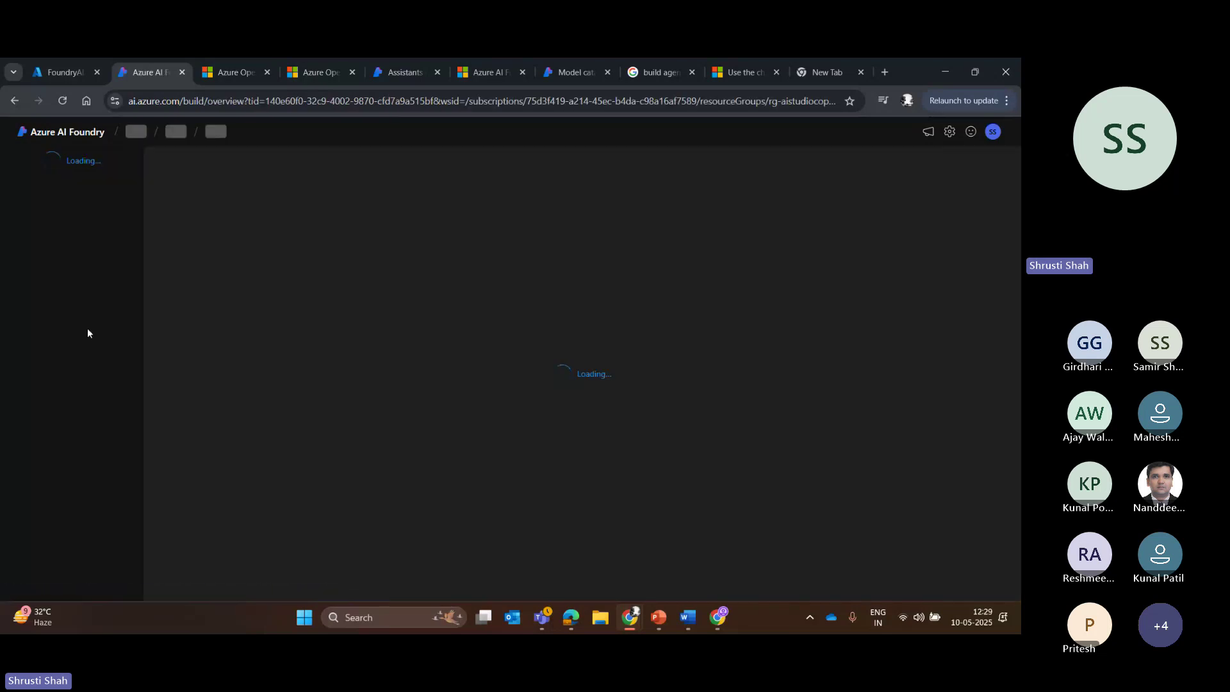